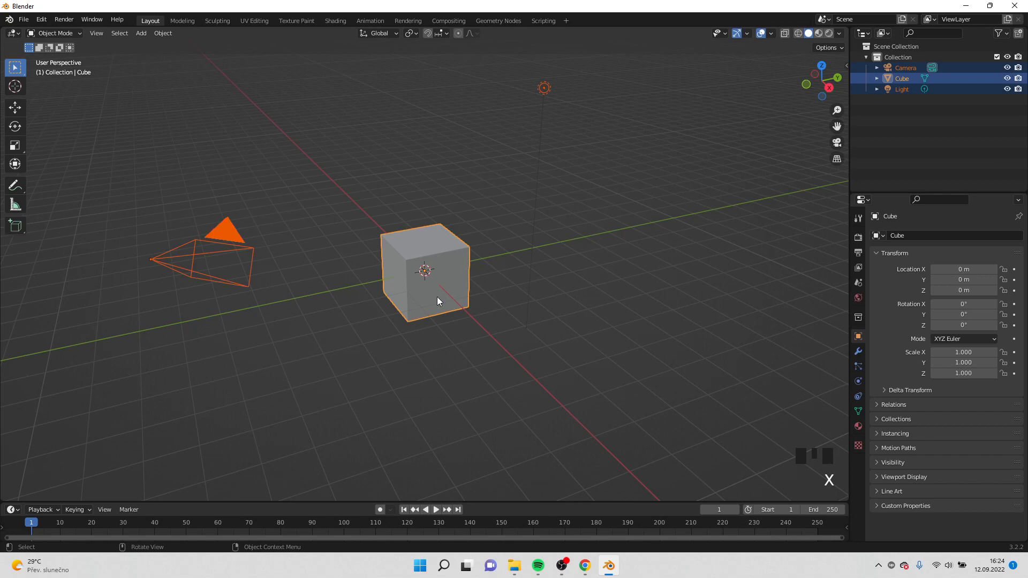
Step: Delete all the default scene objects and rename the empty collection to bottle
{"action": "key", "text": "x"}
{"action": "left_click", "coordinate": [437, 297]}
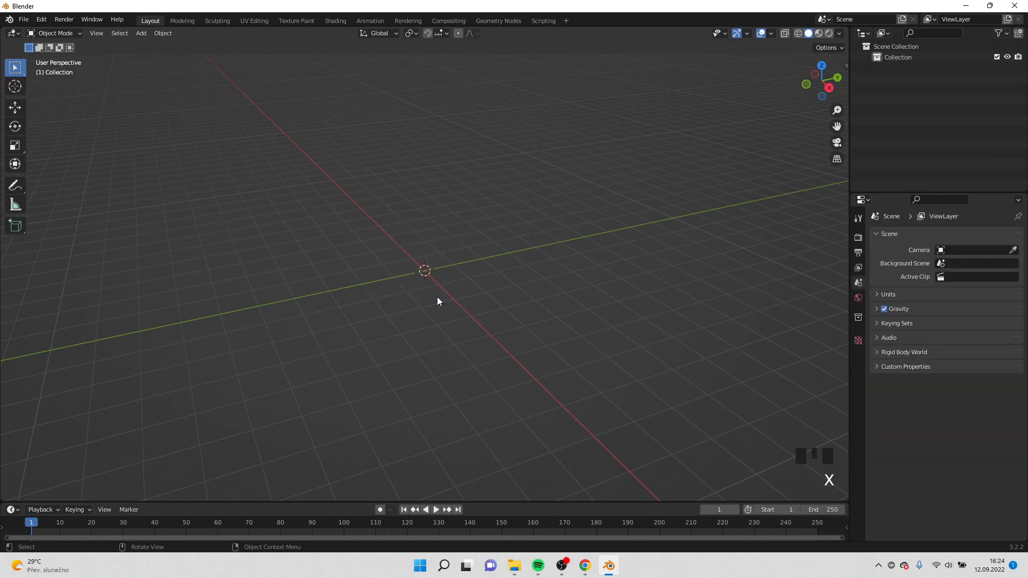
{"action": "double_click", "coordinate": [898, 58]}
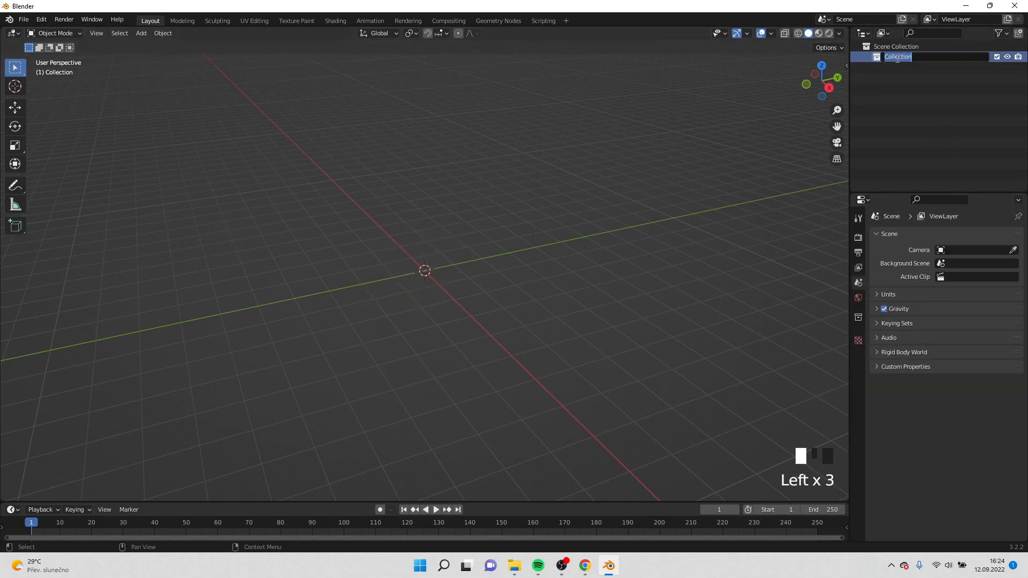
{"action": "type", "text": "bottle"}
{"action": "key", "text": "Return"}
Step: Add a cylinder mesh at the world origin and set its vertices to 16
{"action": "key", "text": "shift+a"}
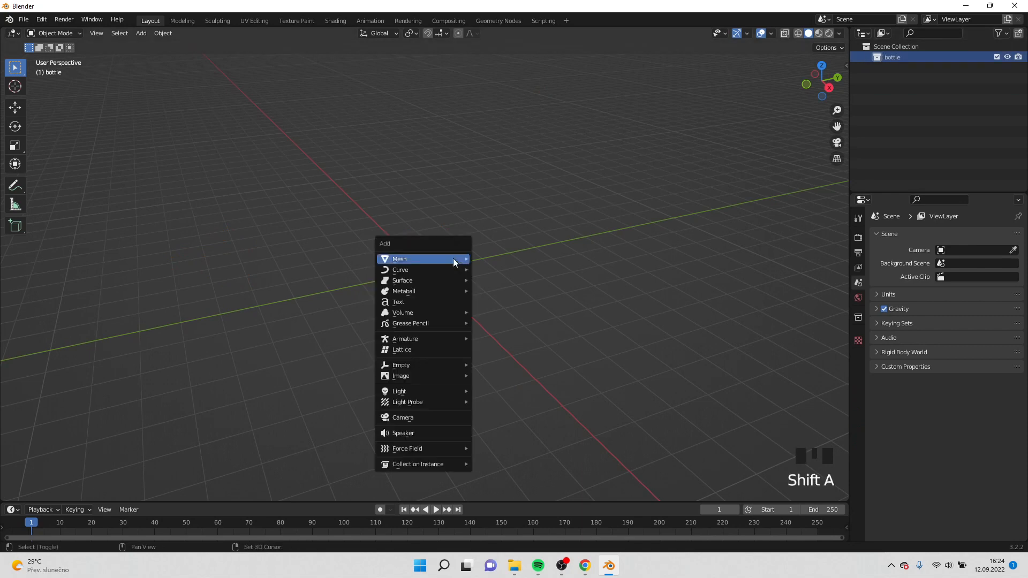
{"action": "mouse_move", "coordinate": [460, 261]}
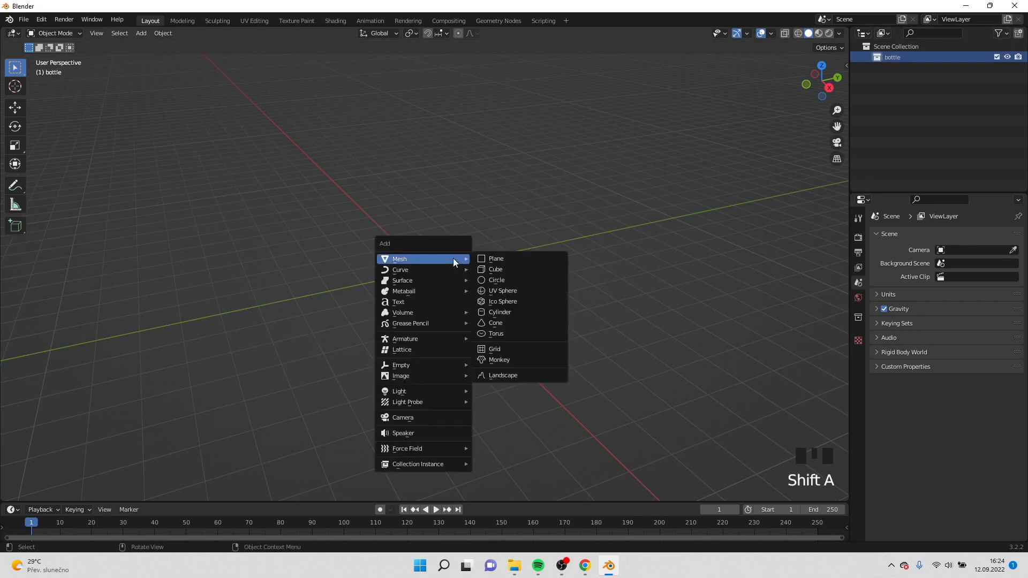
{"action": "left_click", "coordinate": [498, 313]}
{"action": "left_click", "coordinate": [73, 490]}
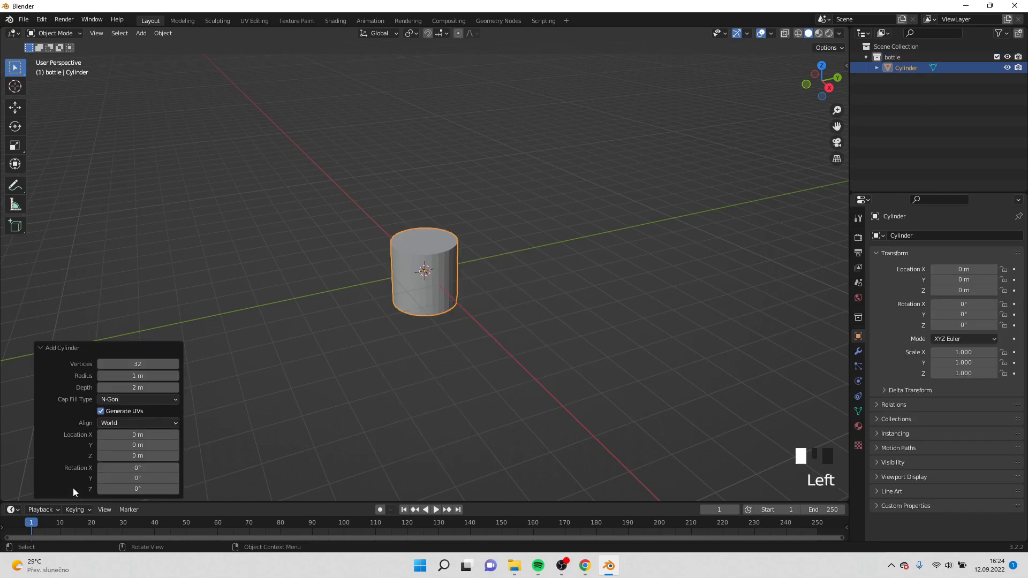
{"action": "left_click", "coordinate": [145, 365]}
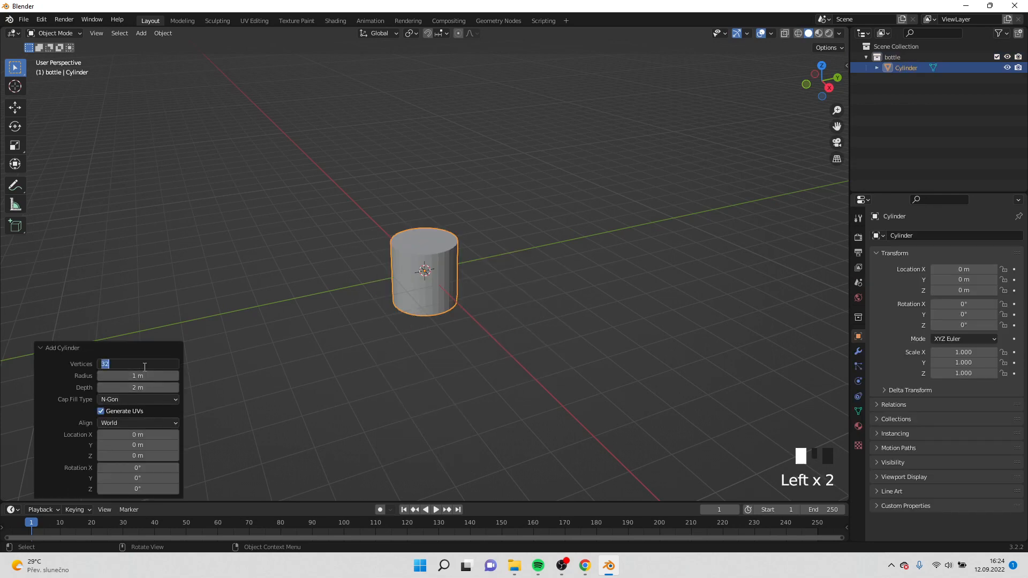
{"action": "key", "text": "Return"}
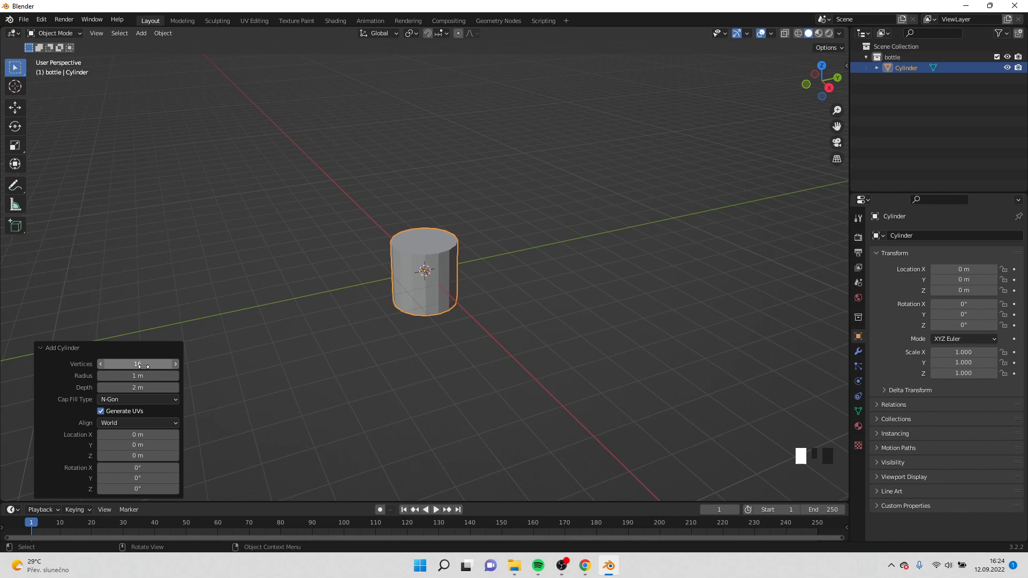
{"action": "left_click", "coordinate": [429, 288]}
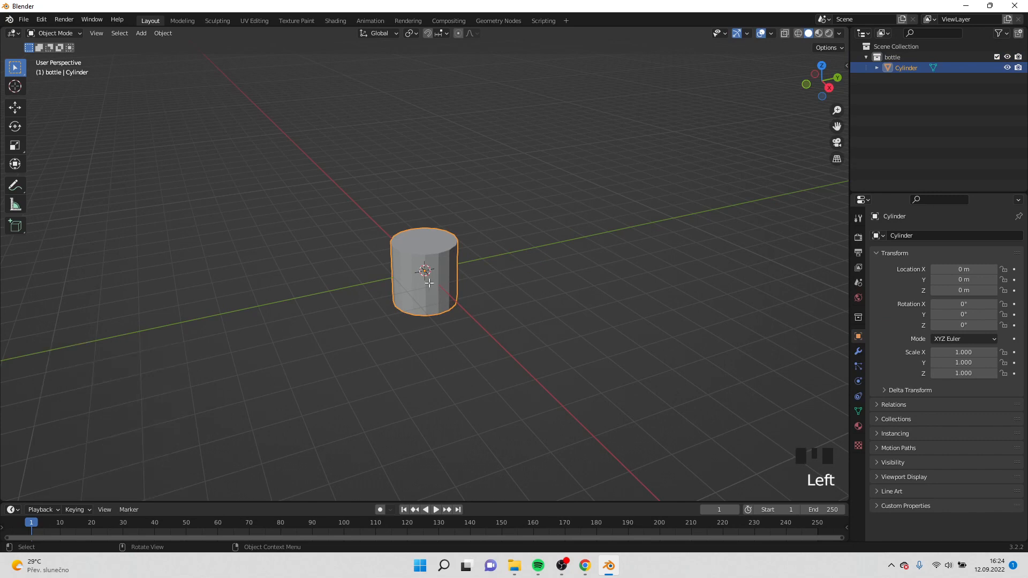
Step: Raise the cylinder's whole mesh 1 m along Z in Edit Mode so its base sits on the origin, and return to Object Mode
{"action": "key", "text": "Tab"}
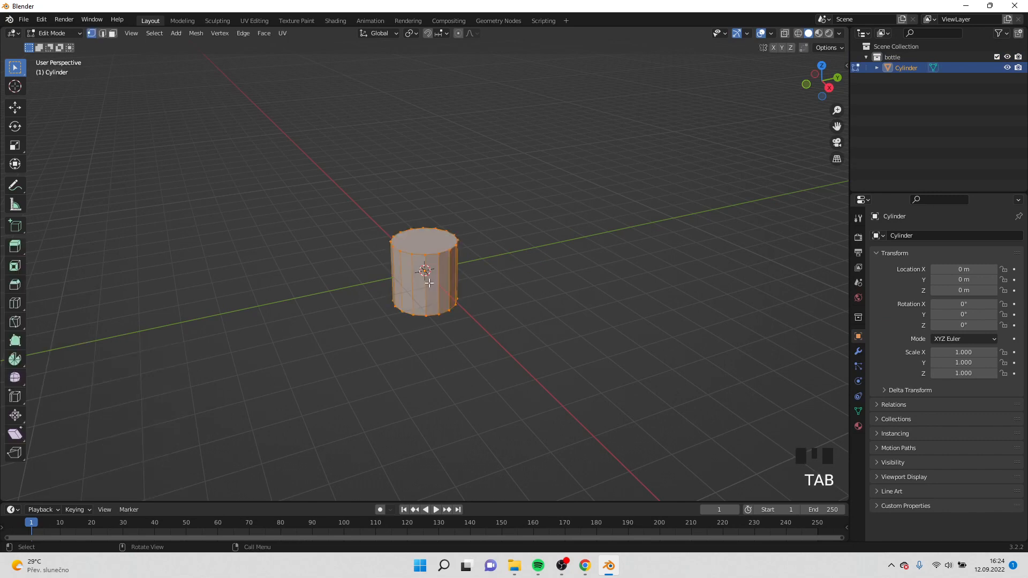
{"action": "key", "text": "g"}
{"action": "key", "text": "z"}
{"action": "key", "text": "1"}
{"action": "key", "text": "Return"}
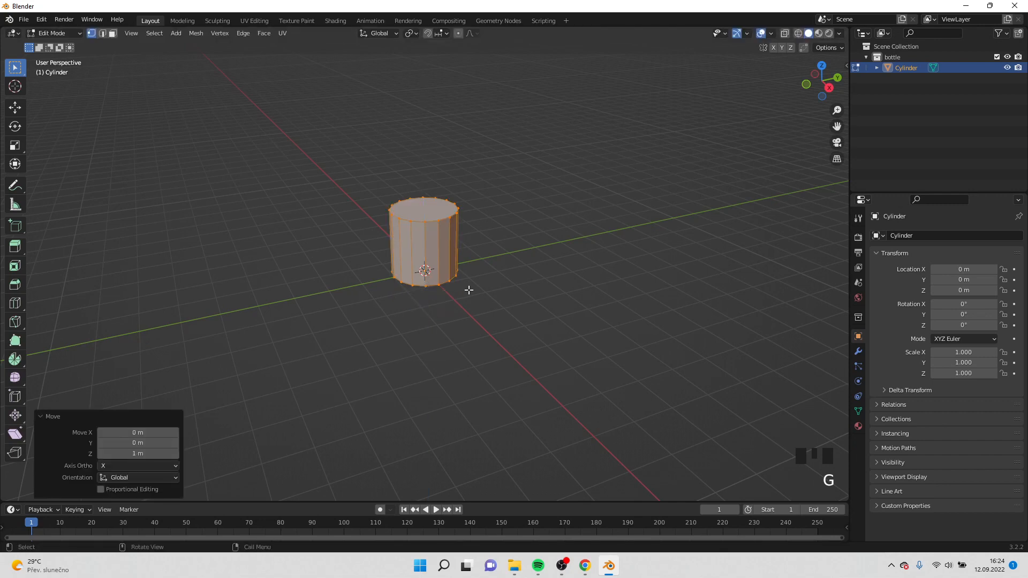
{"action": "middle_click_drag", "start_coordinate": [469, 289], "coordinate": [506, 277]}
{"action": "key", "text": "Tab"}
Step: In front view, scale the cylinder uniformly by about 1.67 and stretch it along Z by about 2.69
{"action": "key", "text": "KP_1"}
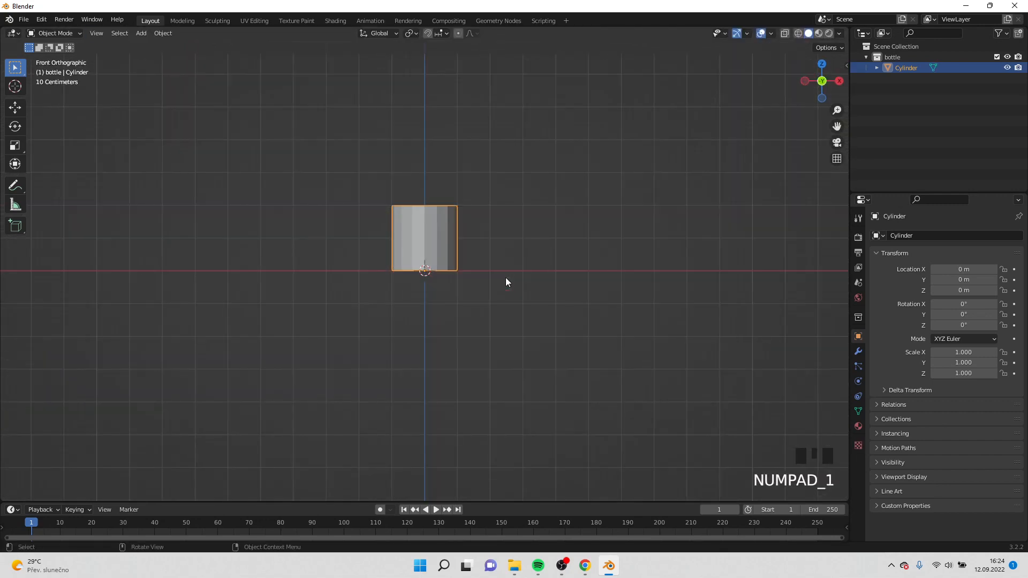
{"action": "middle_click_drag", "start_coordinate": [477, 228], "coordinate": [483, 275], "text": "shift"}
{"action": "key", "text": "s"}
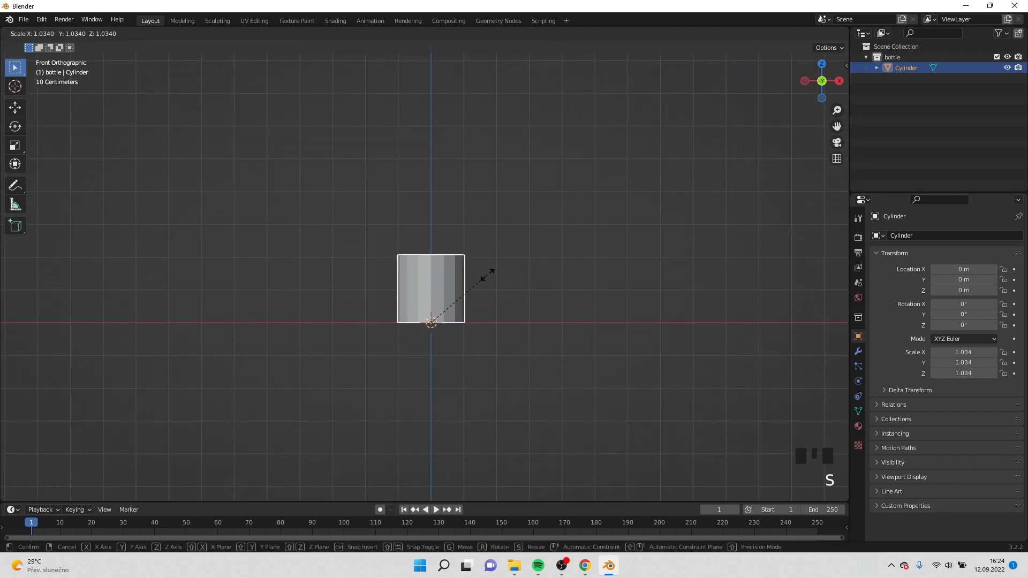
{"action": "left_click", "coordinate": [527, 255]}
{"action": "key", "text": "s"}
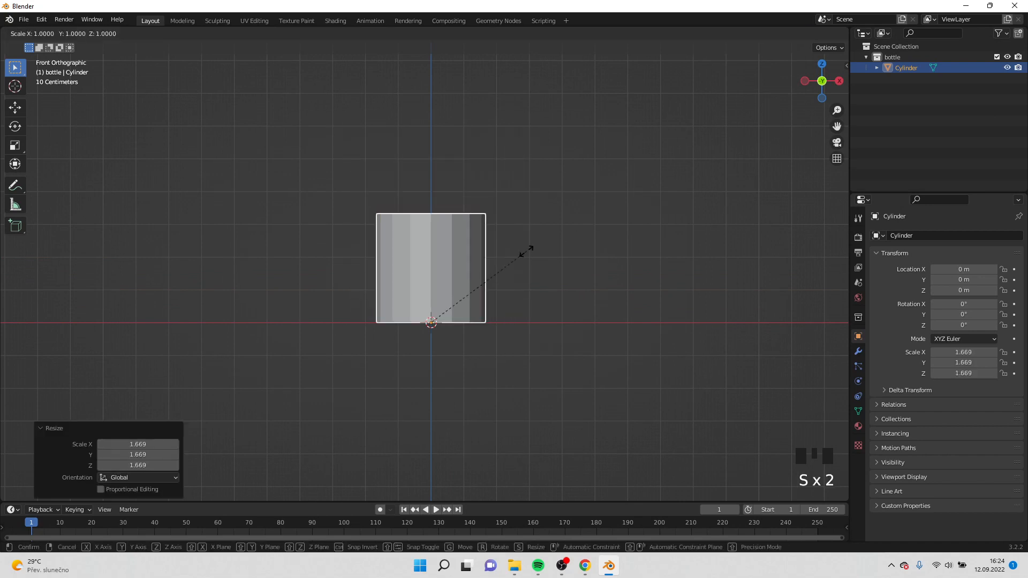
{"action": "key", "text": "z"}
{"action": "left_click", "coordinate": [717, 179]}
{"action": "middle_click_drag", "start_coordinate": [621, 215], "coordinate": [528, 348], "text": "shift"}
{"action": "scroll", "coordinate": [486, 328], "scroll_direction": "down", "scroll_amount": 1}
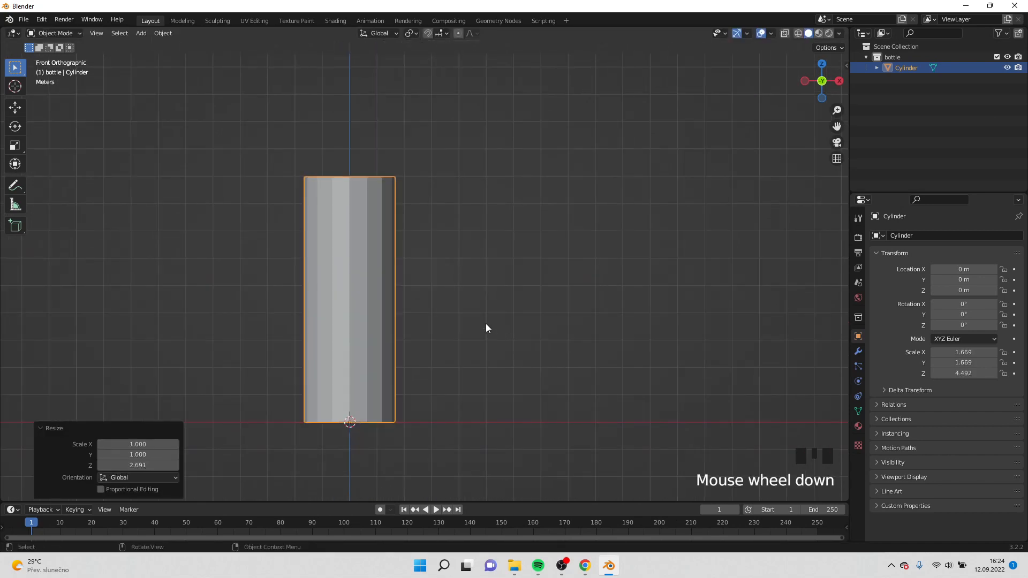
Step: Scale the whole cylinder up by about 1.3 and reduce its height along Z by a factor of about 0.9
{"action": "key", "text": "s"}
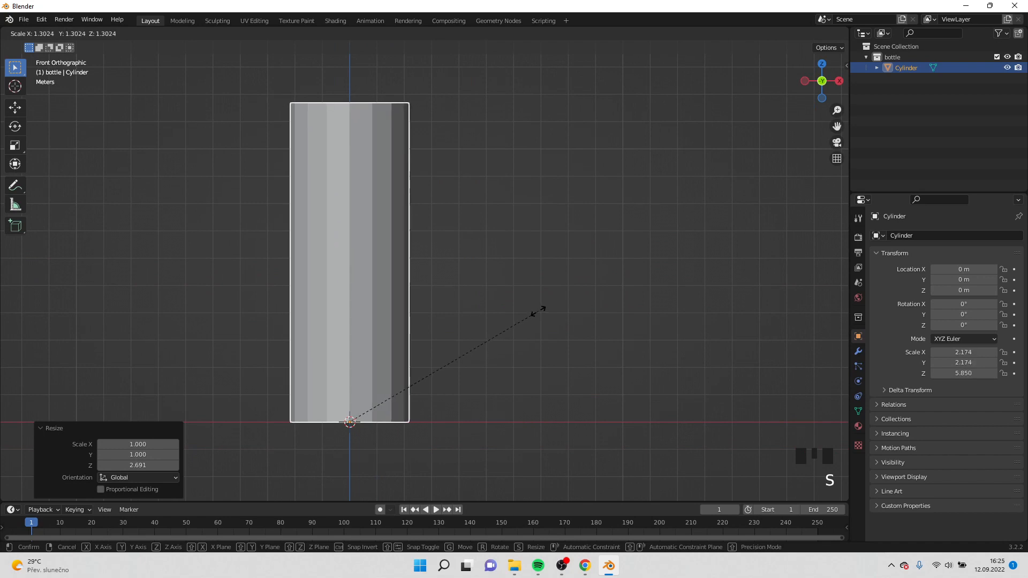
{"action": "left_click", "coordinate": [520, 314]}
{"action": "key", "text": "s"}
{"action": "key", "text": "z"}
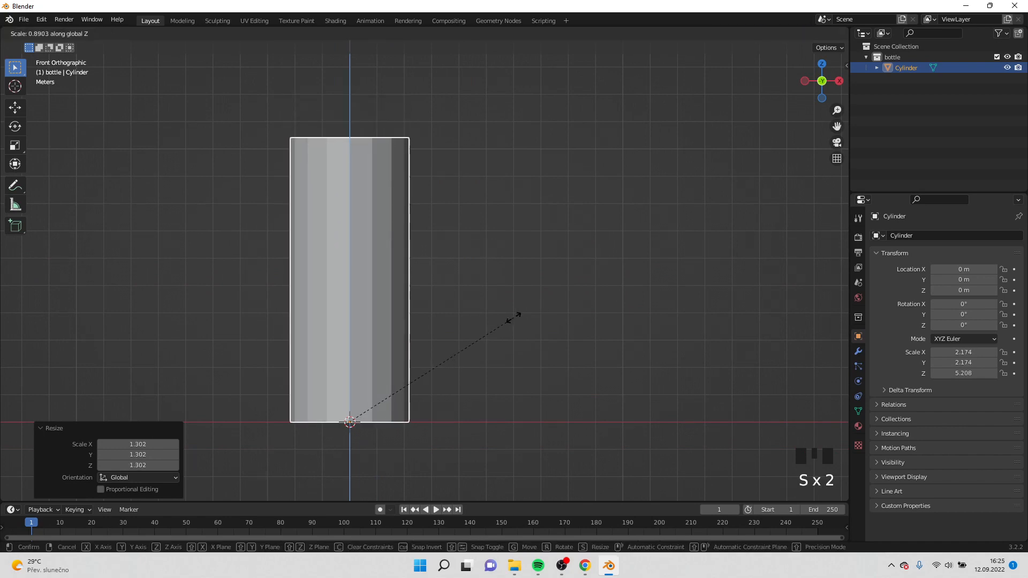
{"action": "left_click", "coordinate": [510, 321]}
{"action": "middle_click_drag", "start_coordinate": [492, 333], "coordinate": [528, 352], "text": "shift"}
{"action": "scroll", "coordinate": [521, 355], "scroll_direction": "down", "scroll_amount": 1}
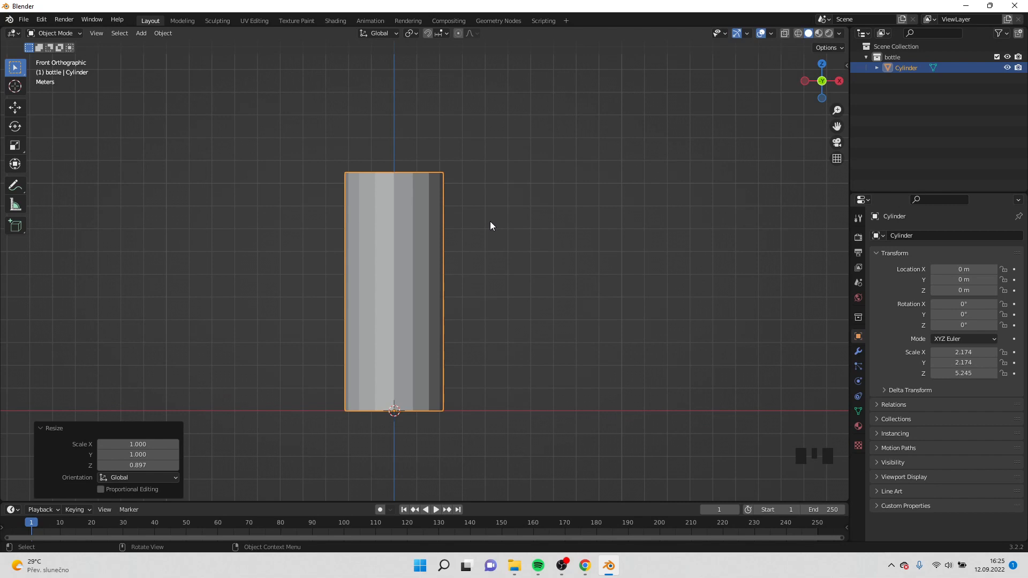
Step: Add a horizontal loop cut in the cylinder's lower third, slid down by about 0.45, and edge-slide it slightly upward by about 0.04
{"action": "middle_click_drag", "start_coordinate": [541, 317], "coordinate": [553, 271], "text": "shift"}
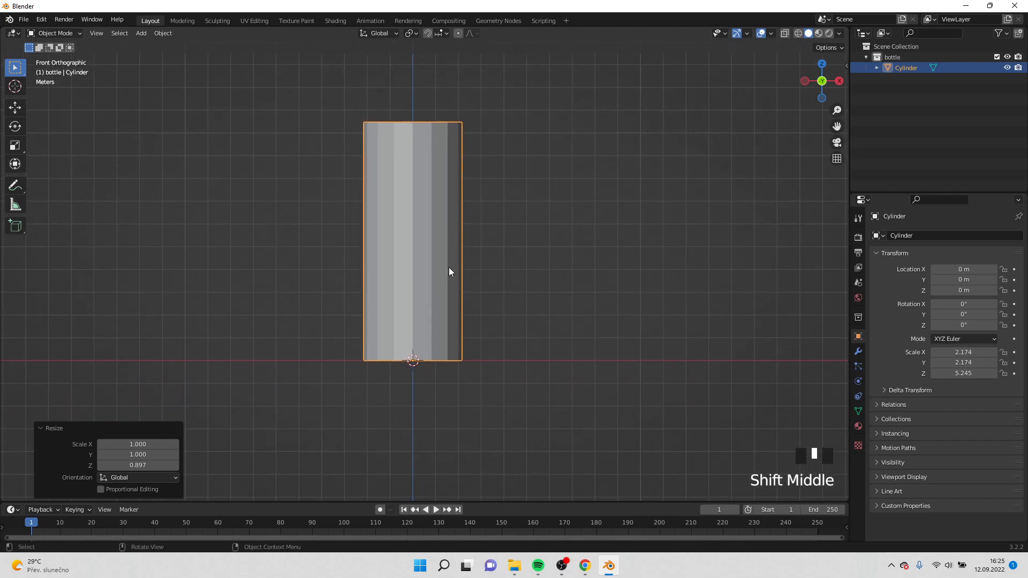
{"action": "key", "text": "Tab"}
{"action": "key", "text": "ctrl+r"}
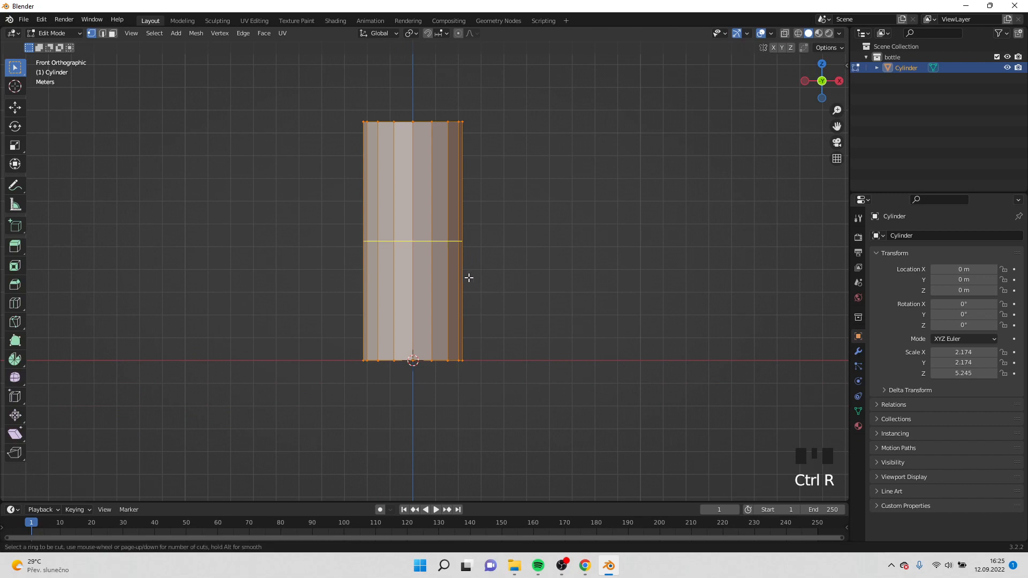
{"action": "left_click", "coordinate": [468, 274]}
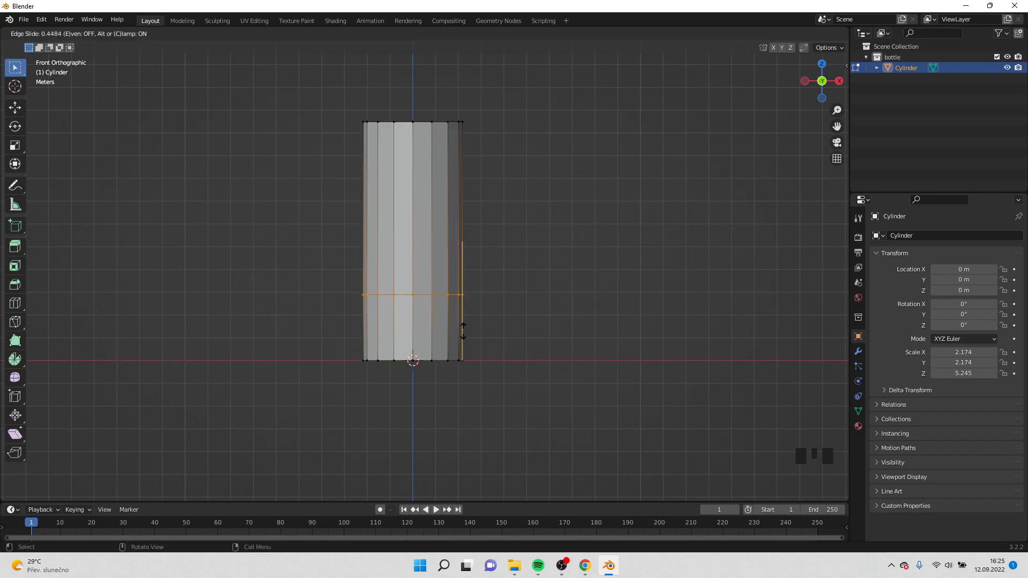
{"action": "left_click", "coordinate": [463, 331]}
{"action": "middle_click_drag", "start_coordinate": [539, 209], "coordinate": [523, 272], "text": "shift"}
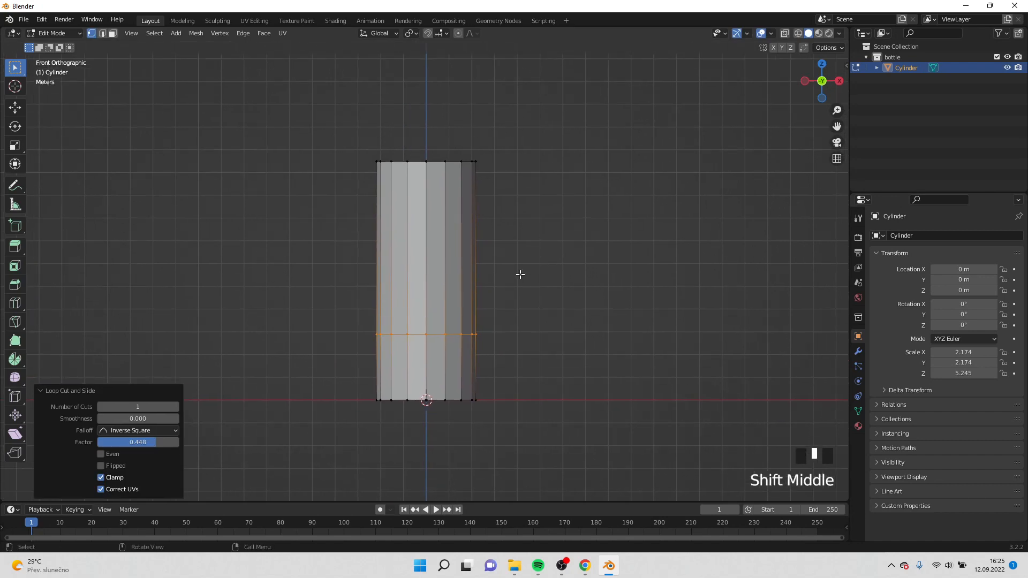
{"action": "key", "text": "g"}
{"action": "key", "text": "g"}
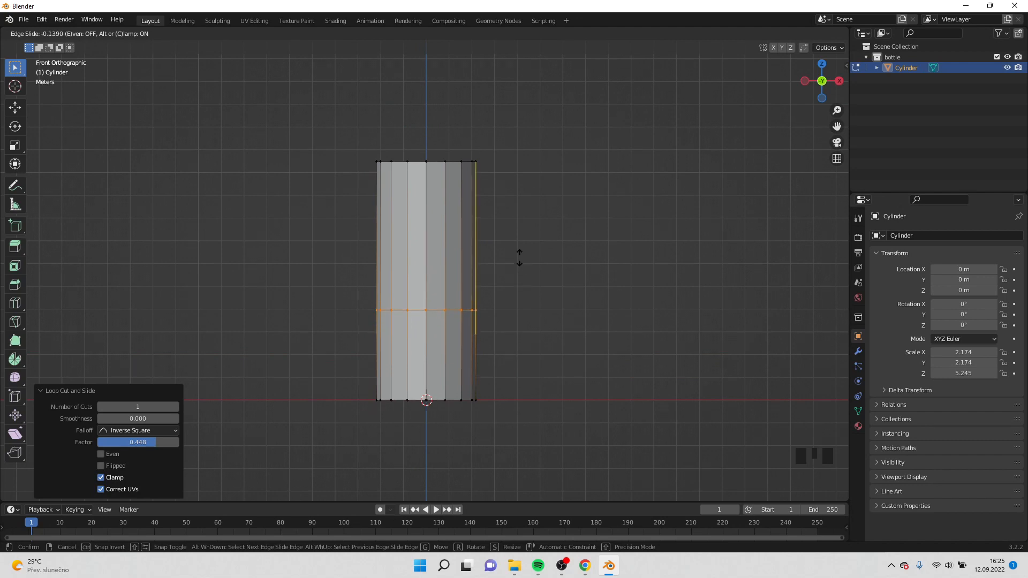
{"action": "left_click", "coordinate": [521, 270]}
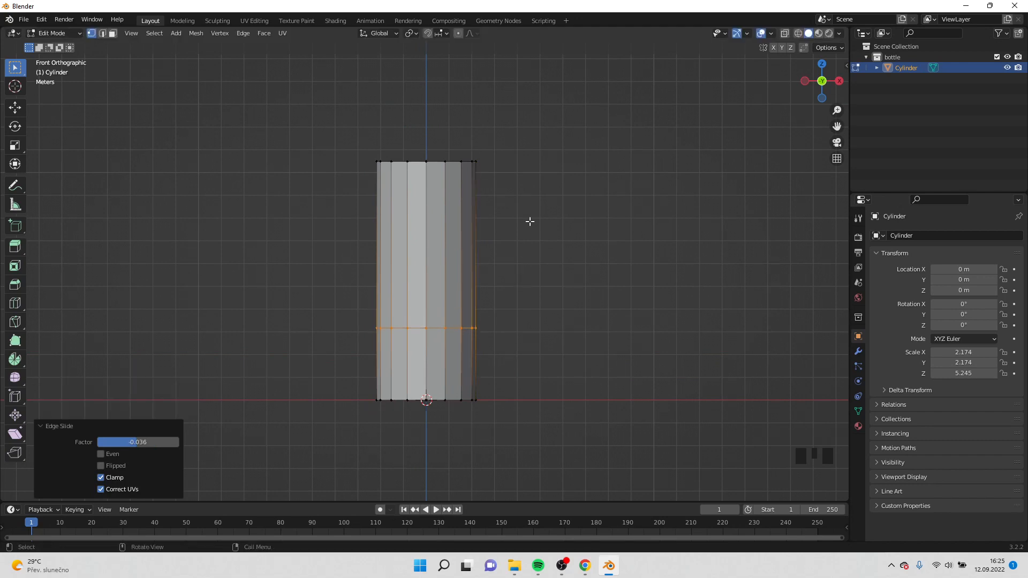
Step: Add a second horizontal loop cut near the cylinder's upper end, slid upward by a factor of about 0.65
{"action": "left_click_drag", "start_coordinate": [356, 127], "coordinate": [482, 202]}
{"action": "key", "text": "ctrl+r"}
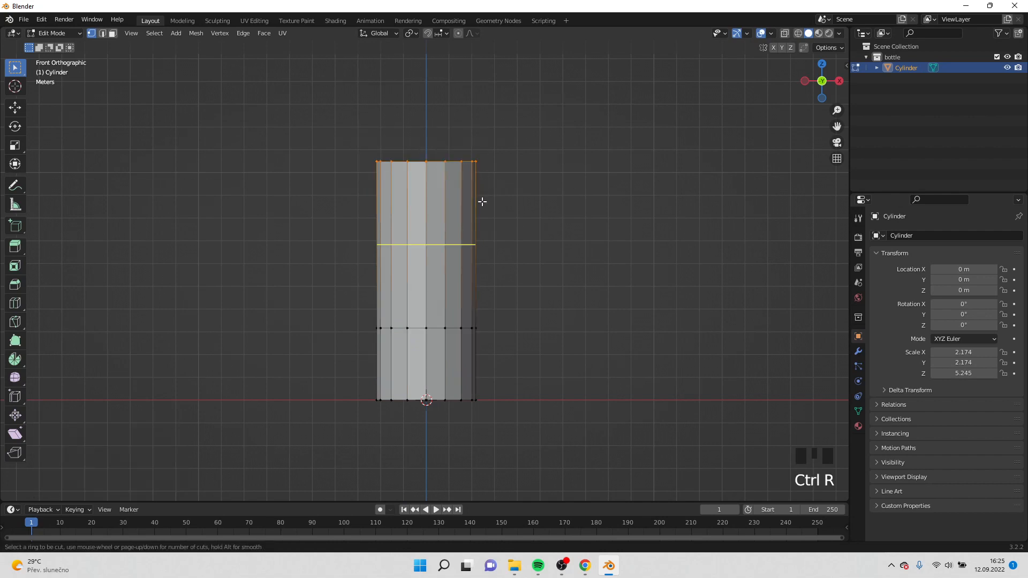
{"action": "left_click", "coordinate": [482, 200]}
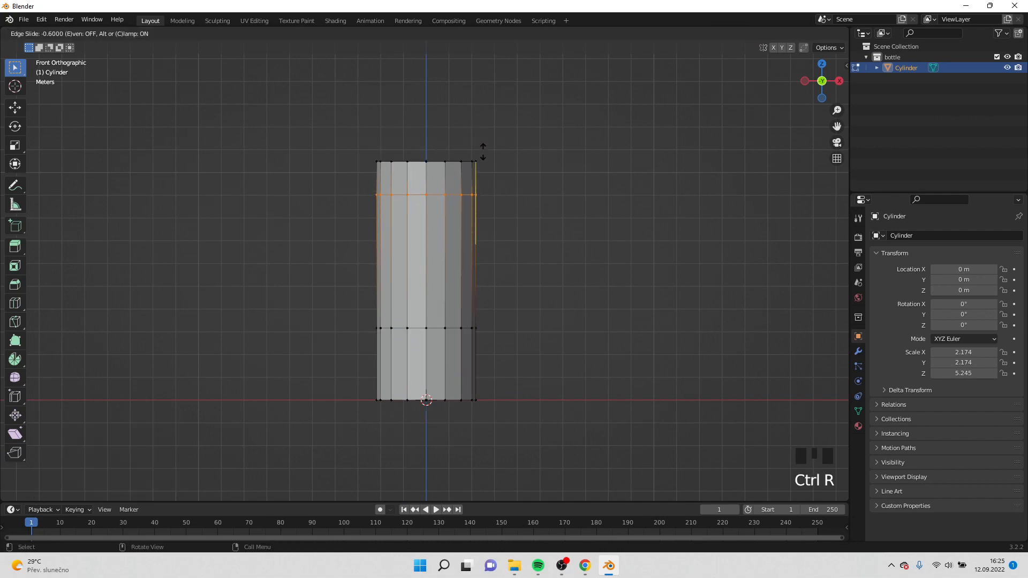
{"action": "left_click", "coordinate": [482, 147]}
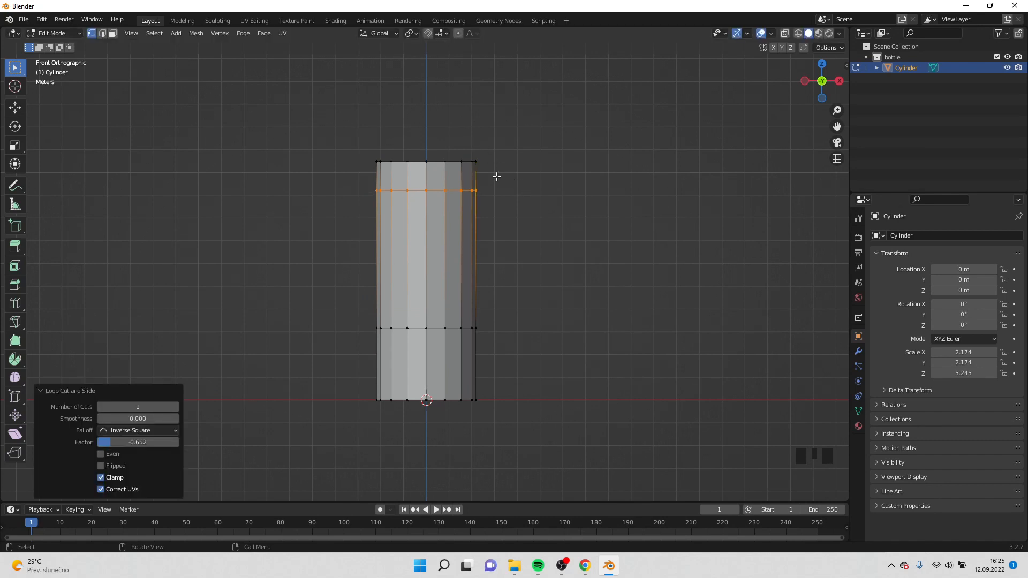
Step: With X-ray on, select the two uppermost vertex rings and scale them to about 0.89 without changing their height
{"action": "left_click_drag", "start_coordinate": [337, 131], "coordinate": [593, 227]}
{"action": "left_click", "coordinate": [785, 34]}
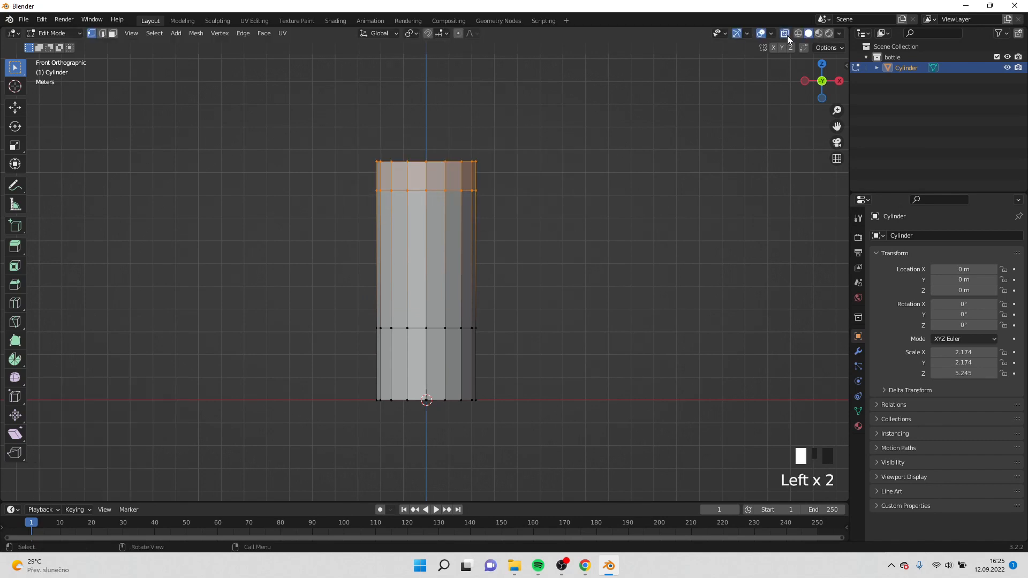
{"action": "left_click_drag", "start_coordinate": [325, 127], "coordinate": [606, 244]}
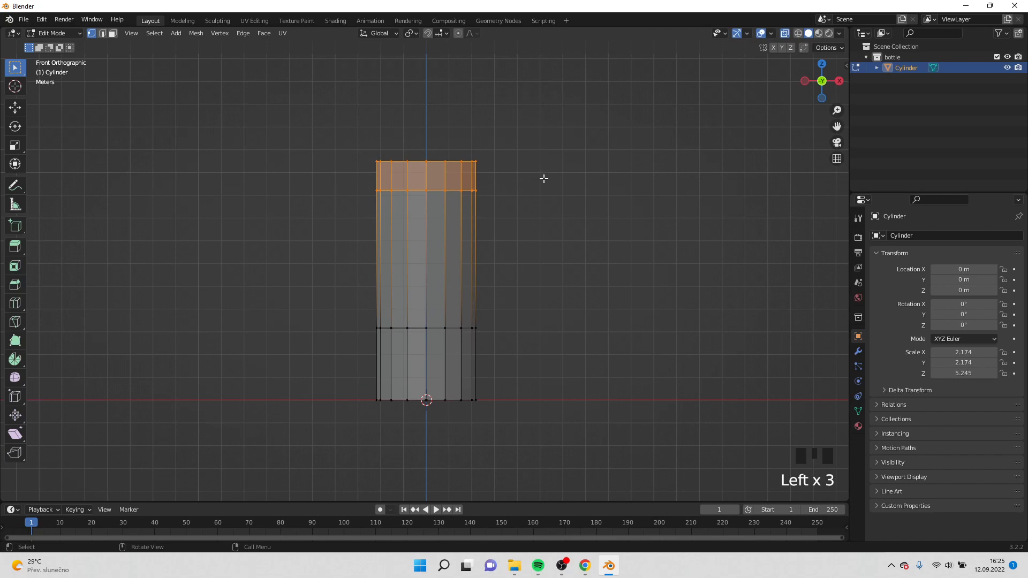
{"action": "key", "text": "s"}
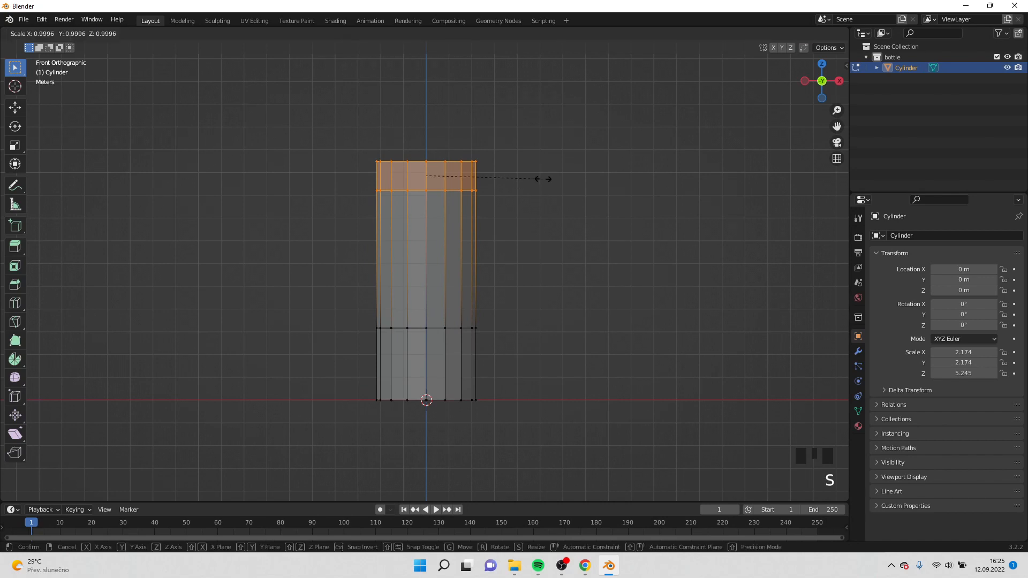
{"action": "key", "text": "shift+z"}
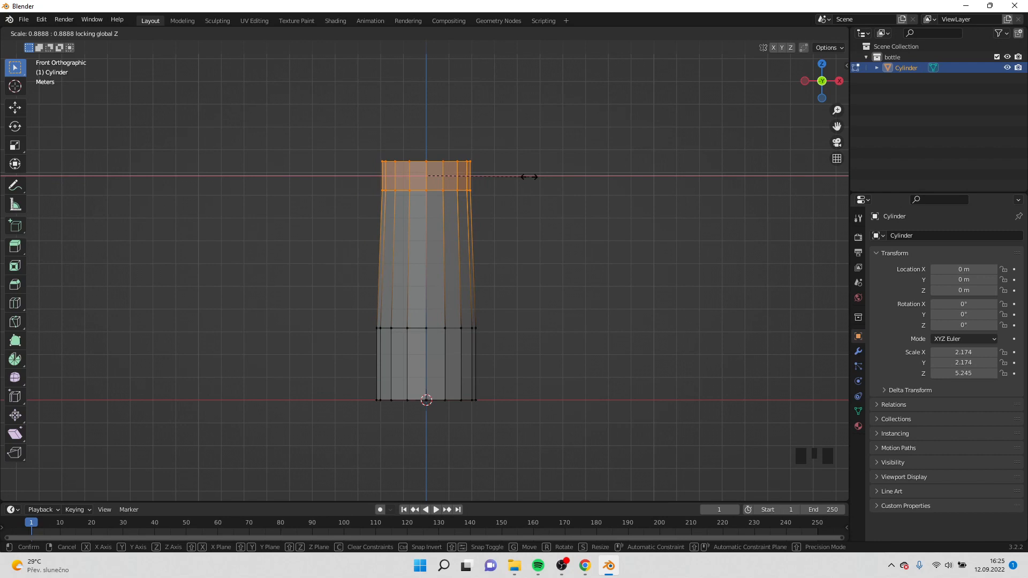
{"action": "left_click", "coordinate": [529, 176]}
Step: Shrink the uppermost vertex ring to form a tapered shoulder and move the ring beneath it slightly up along Z
{"action": "left_click_drag", "start_coordinate": [363, 132], "coordinate": [509, 170]}
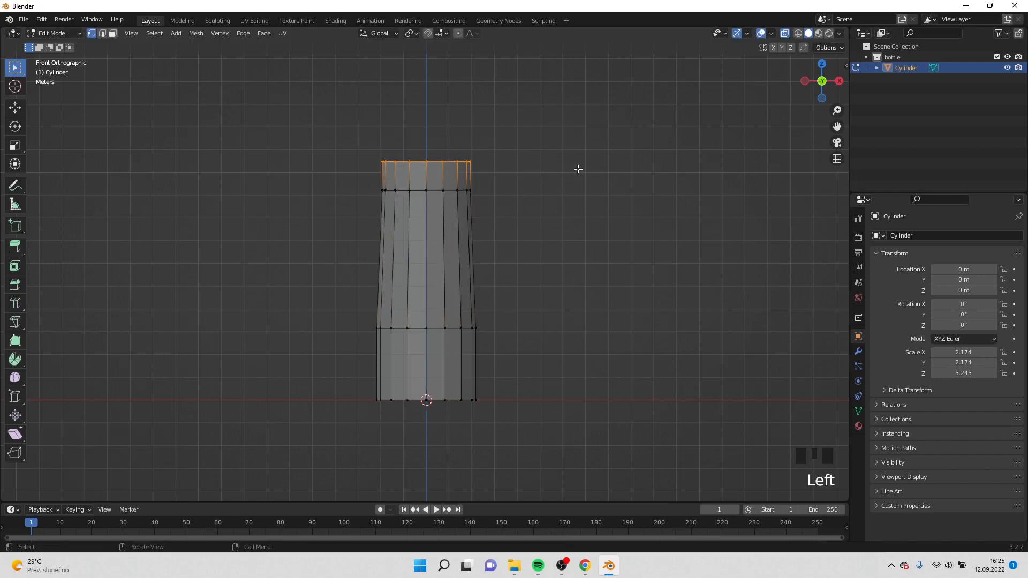
{"action": "key", "text": "s"}
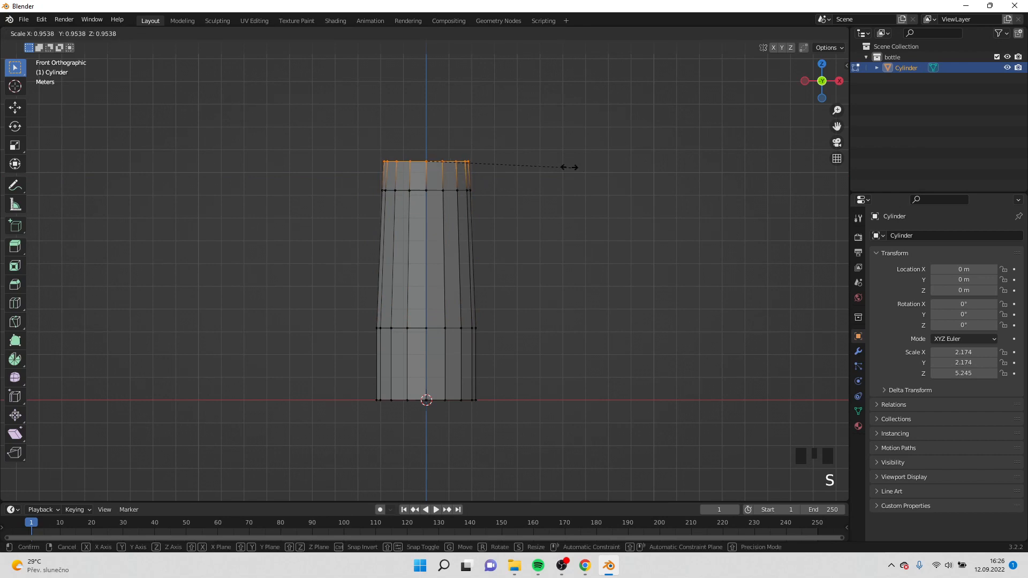
{"action": "left_click", "coordinate": [531, 166]}
{"action": "left_click_drag", "start_coordinate": [346, 188], "coordinate": [505, 222]}
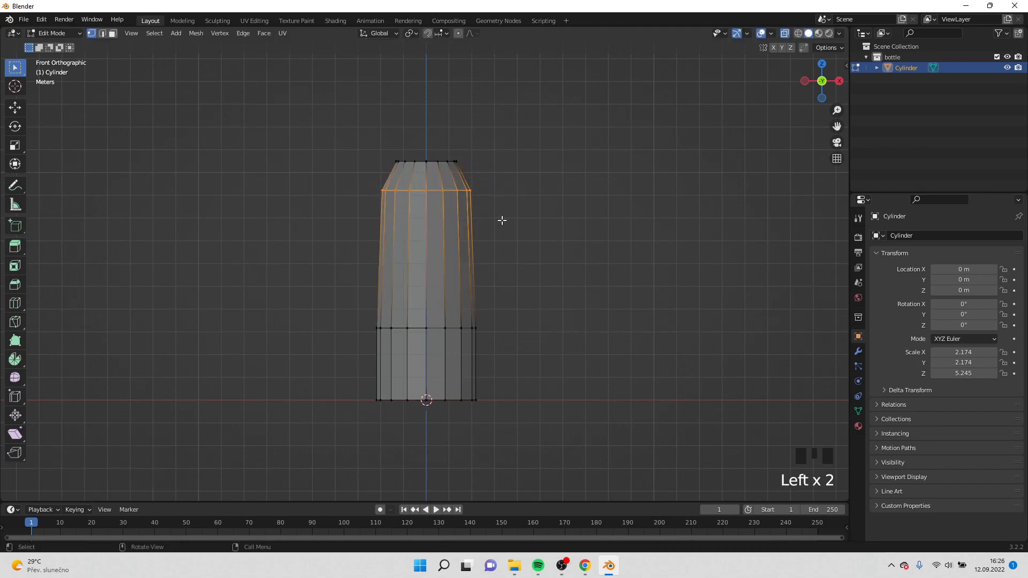
{"action": "key", "text": "g"}
{"action": "key", "text": "z"}
{"action": "left_click", "coordinate": [501, 215]}
Step: Turn off X-ray and inset the cylinder's bottom face twice, by about 0.2 m and about 0.12 m
{"action": "middle_click_drag", "start_coordinate": [536, 292], "coordinate": [531, 243], "text": "shift"}
{"action": "key", "text": "Tab"}
{"action": "middle_click_drag", "start_coordinate": [509, 282], "coordinate": [498, 241]}
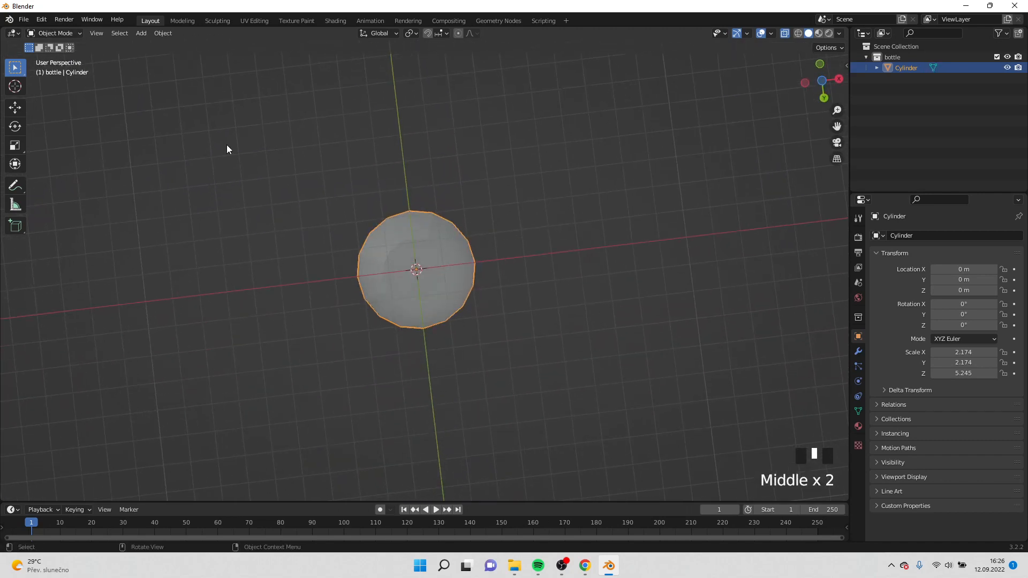
{"action": "key", "text": "Tab"}
{"action": "left_click", "coordinate": [784, 33]}
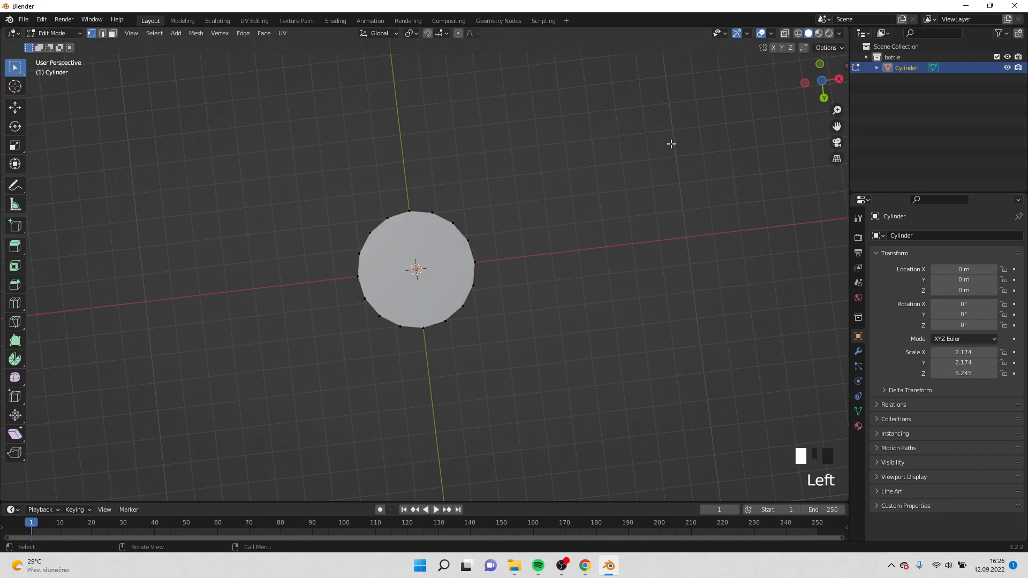
{"action": "middle_click_drag", "start_coordinate": [670, 142], "coordinate": [457, 232]}
{"action": "left_click", "coordinate": [112, 33]}
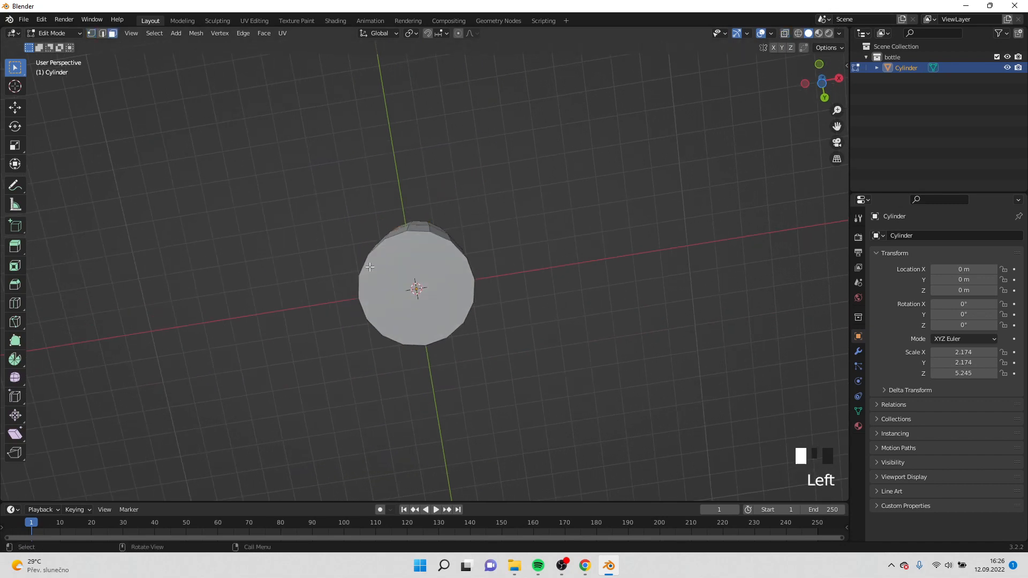
{"action": "left_click", "coordinate": [479, 266]}
{"action": "key", "text": "i"}
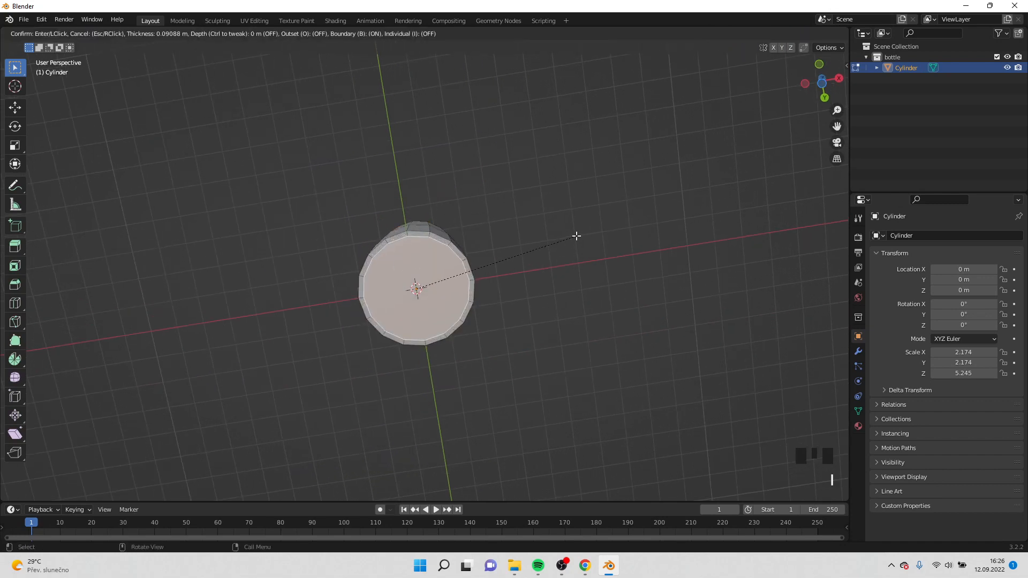
{"action": "left_click", "coordinate": [568, 238]}
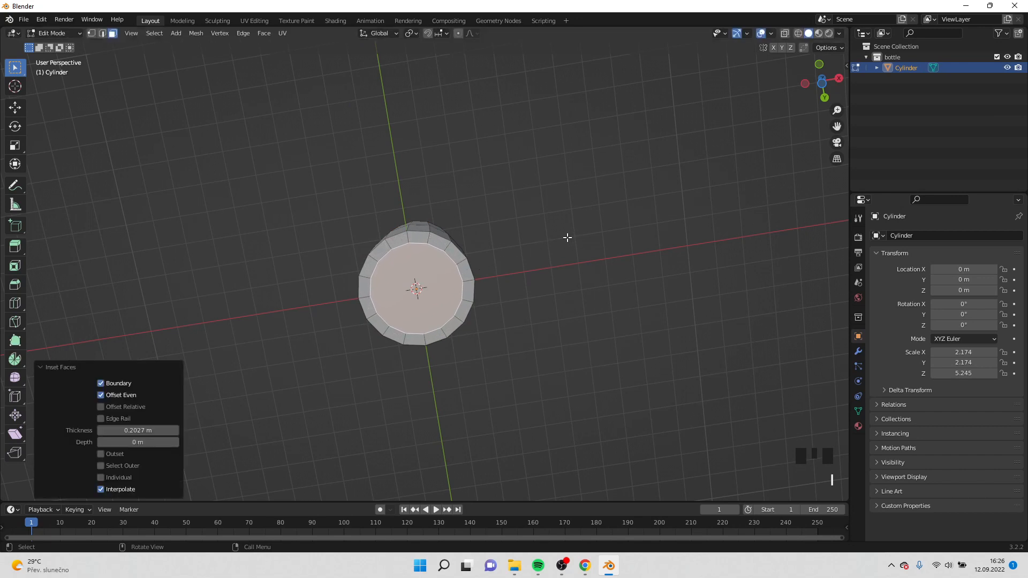
{"action": "key", "text": "i"}
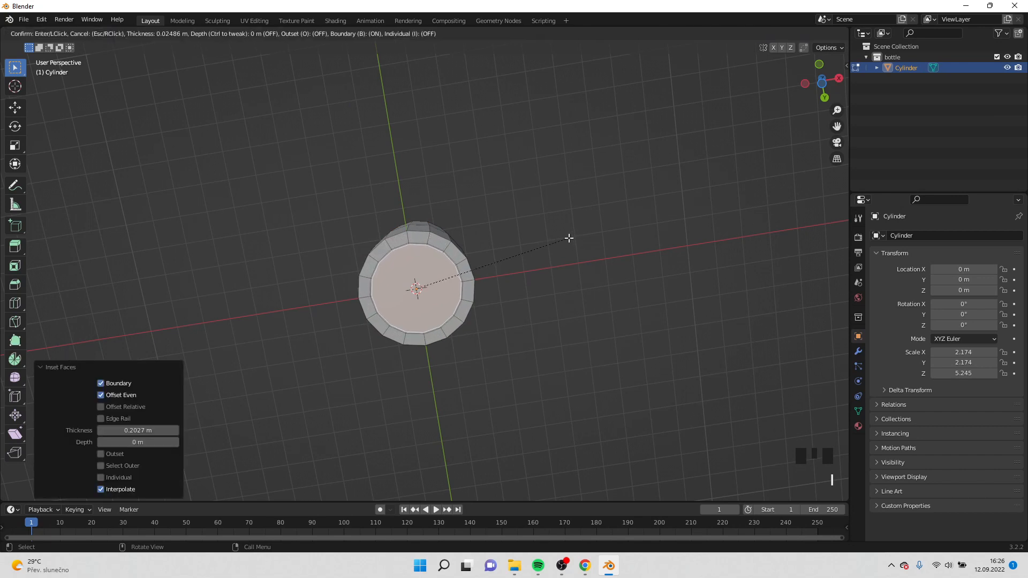
{"action": "left_click", "coordinate": [560, 242]}
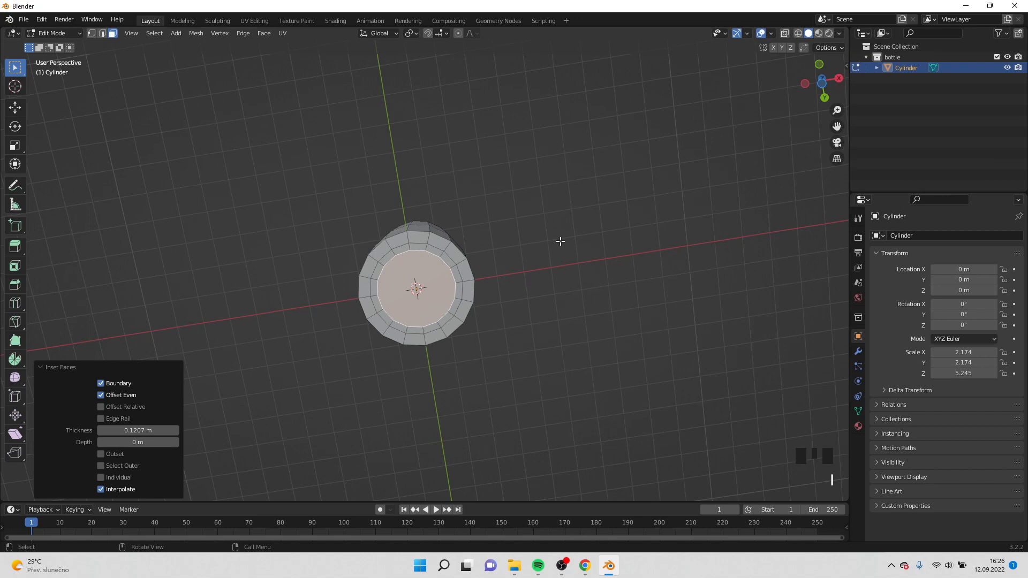
Step: Extrude the inner bottom face about 0.38 m into the body, and lower it about 0.2 m along Z
{"action": "key", "text": "e"}
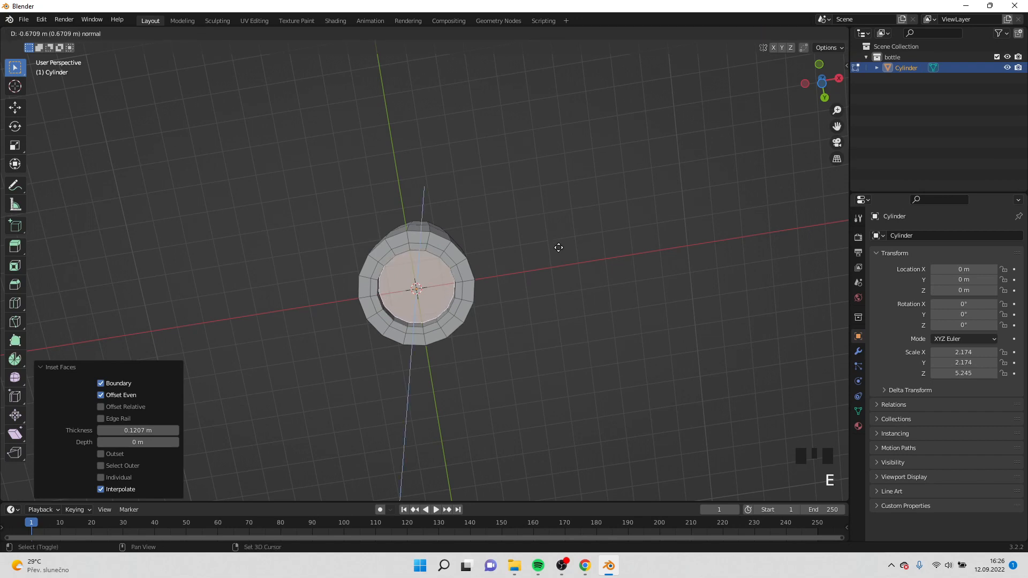
{"action": "left_click", "coordinate": [559, 264]}
{"action": "middle_click_drag", "start_coordinate": [558, 264], "coordinate": [535, 305]}
{"action": "scroll", "coordinate": [548, 342], "scroll_direction": "up", "scroll_amount": 2}
{"action": "key", "text": "g"}
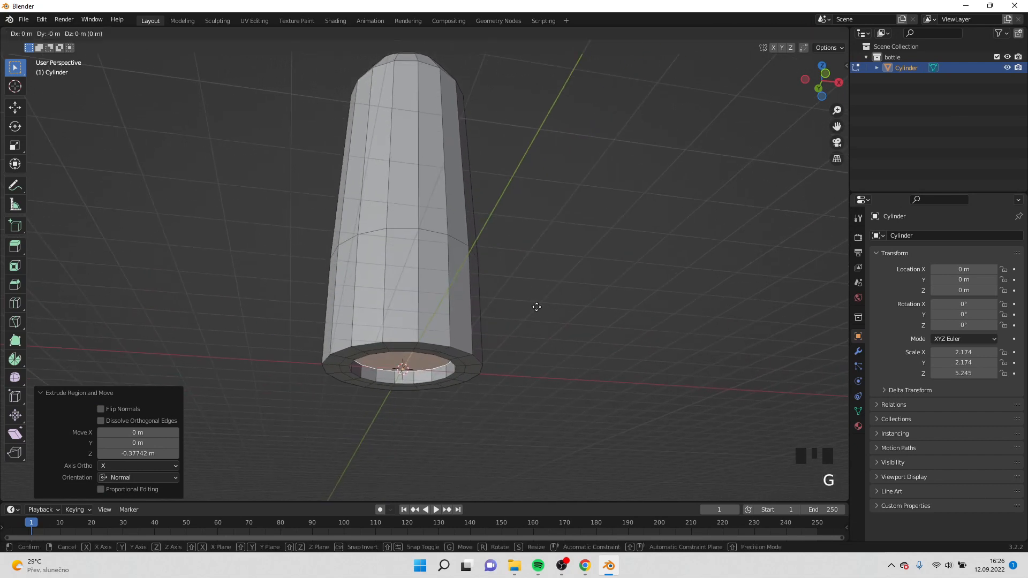
{"action": "key", "text": "z"}
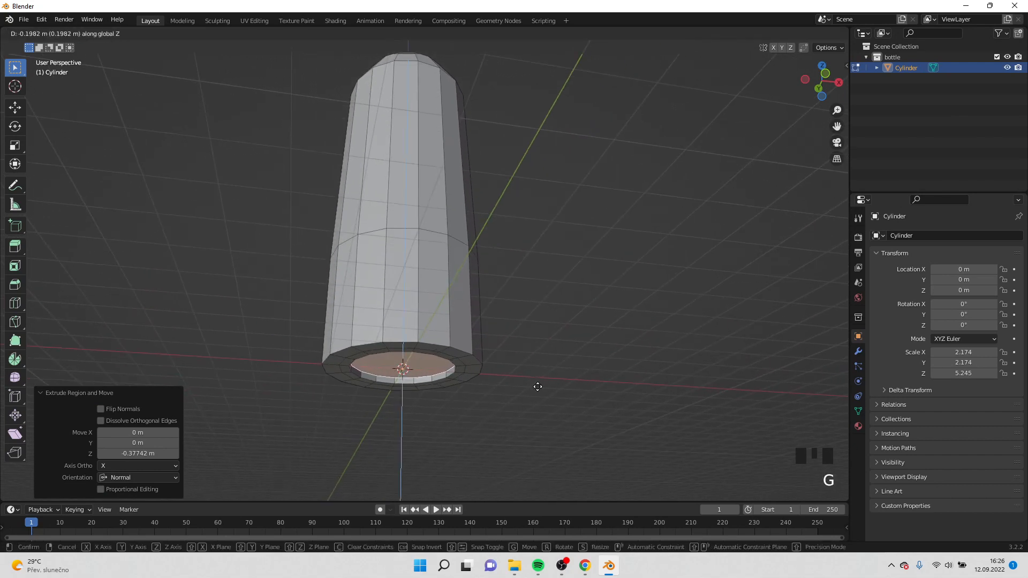
{"action": "left_click", "coordinate": [538, 386]}
Step: Inset the recessed bottom face by about 0.21 m
{"action": "key", "text": "i"}
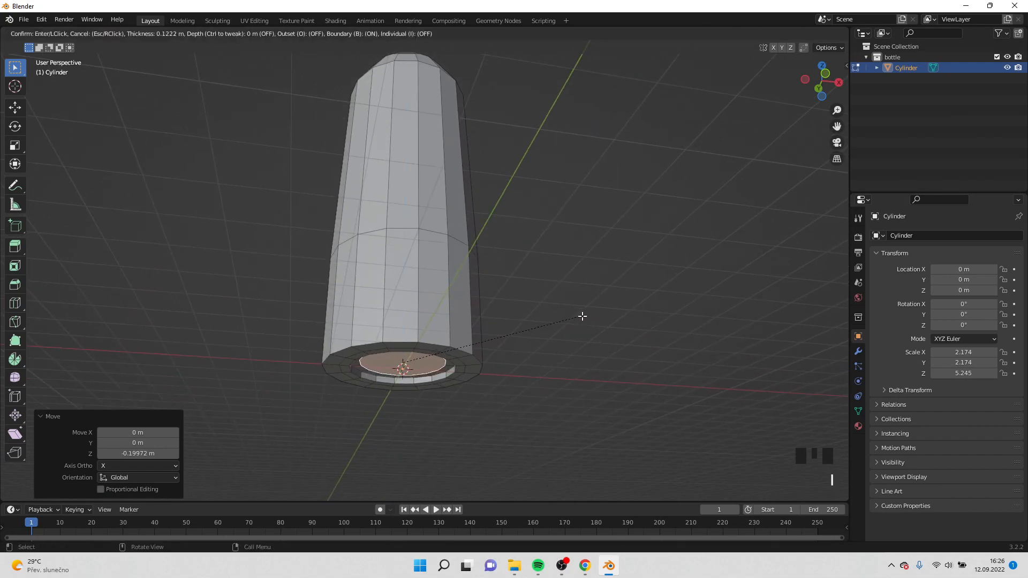
{"action": "left_click", "coordinate": [573, 318]}
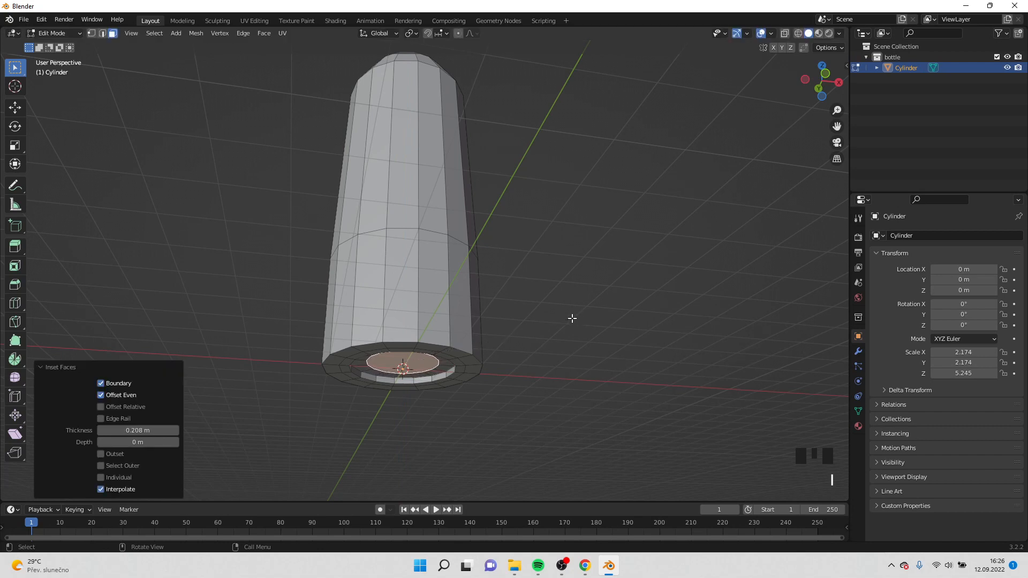
{"action": "middle_click_drag", "start_coordinate": [573, 318], "coordinate": [522, 316], "text": "shift"}
Step: Add a Subdivision Surface modifier in Object Mode with viewport and render levels both set to 3
{"action": "key", "text": "Tab"}
{"action": "left_click", "coordinate": [859, 351]}
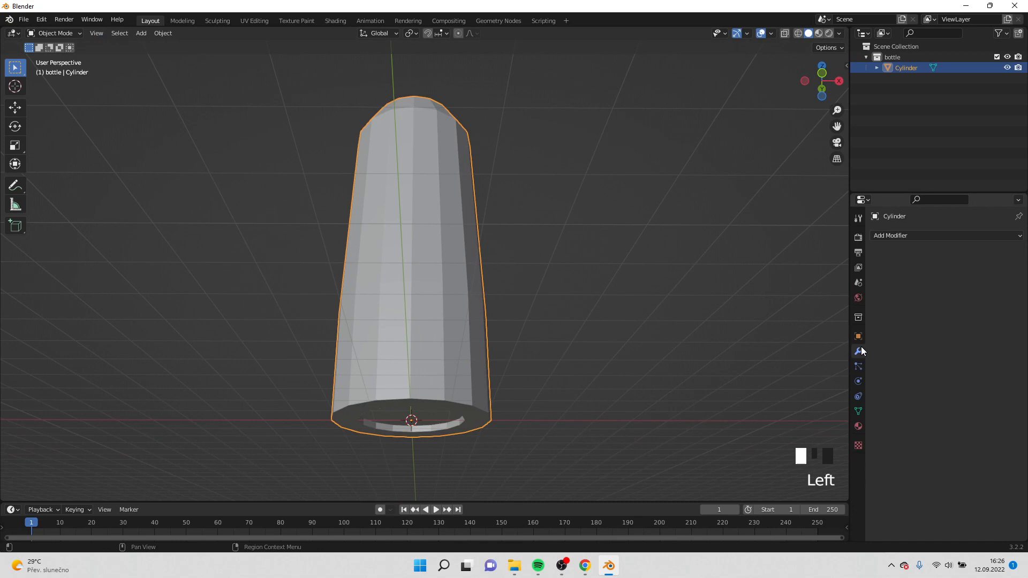
{"action": "left_click", "coordinate": [927, 241]}
{"action": "left_click", "coordinate": [791, 430]}
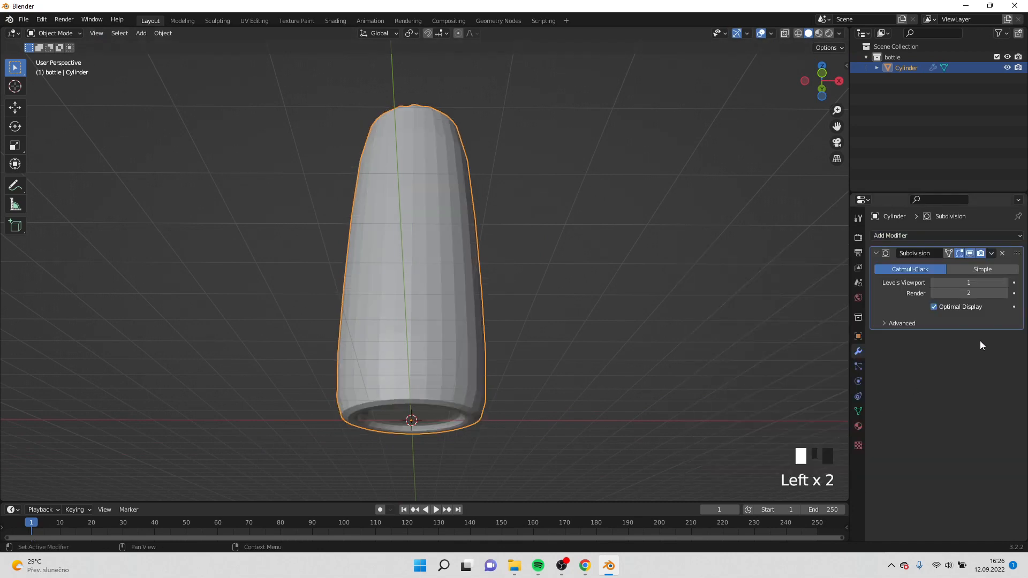
{"action": "left_click", "coordinate": [1005, 283]}
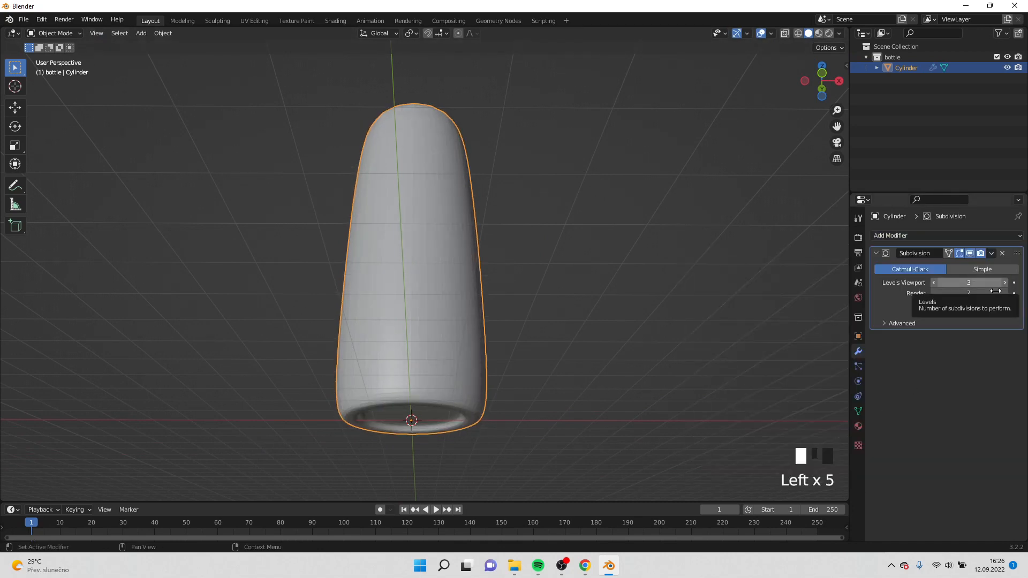
{"action": "left_click", "coordinate": [1005, 294]}
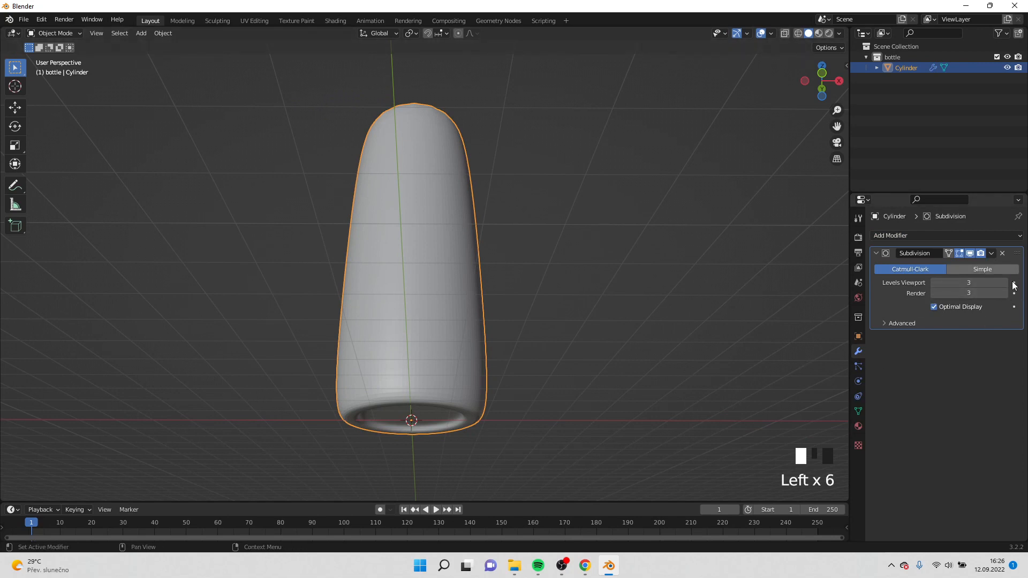
Step: Turn off the Subdivision modifier's display in the viewport
{"action": "middle_click_drag", "start_coordinate": [615, 349], "coordinate": [596, 264]}
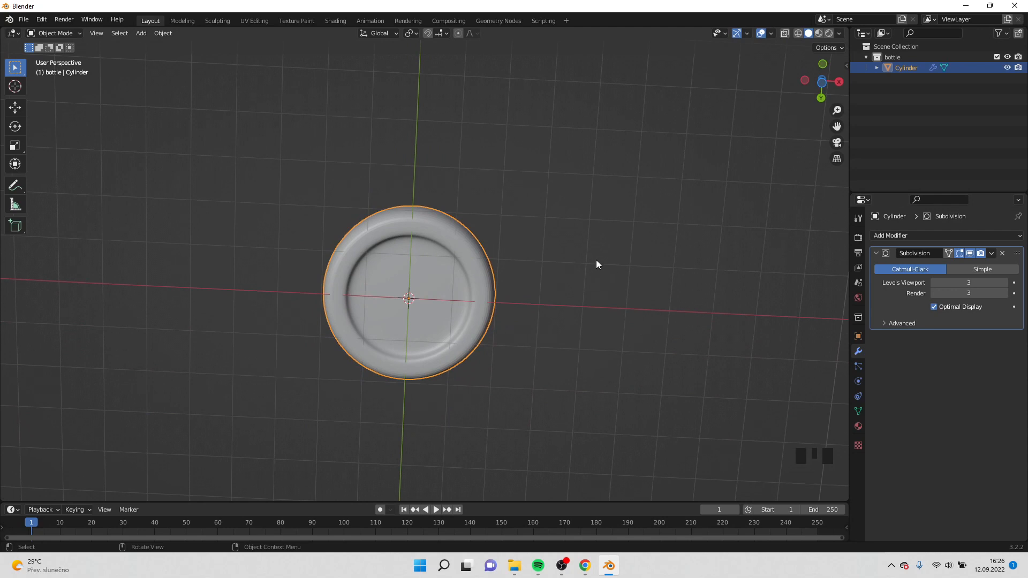
{"action": "scroll", "coordinate": [596, 259], "scroll_direction": "up", "scroll_amount": 3}
{"action": "middle_click_drag", "start_coordinate": [553, 288], "coordinate": [496, 304], "text": "shift"}
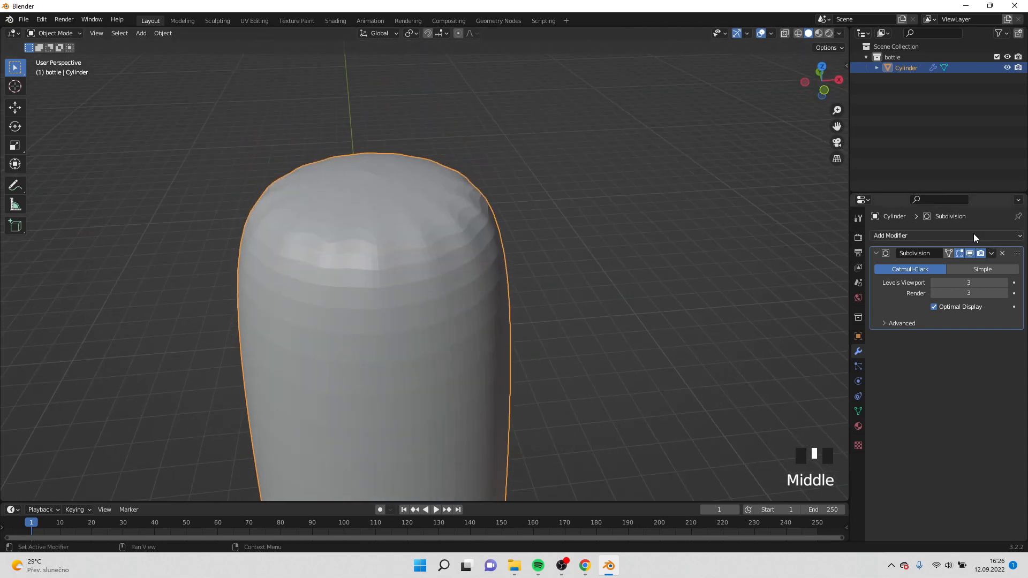
{"action": "middle_click_drag", "start_coordinate": [711, 298], "coordinate": [624, 238], "text": "shift"}
{"action": "left_click", "coordinate": [970, 253]}
{"action": "middle_click_drag", "start_coordinate": [624, 238], "coordinate": [610, 294], "text": "shift"}
{"action": "scroll", "coordinate": [611, 293], "scroll_direction": "down", "scroll_amount": 2}
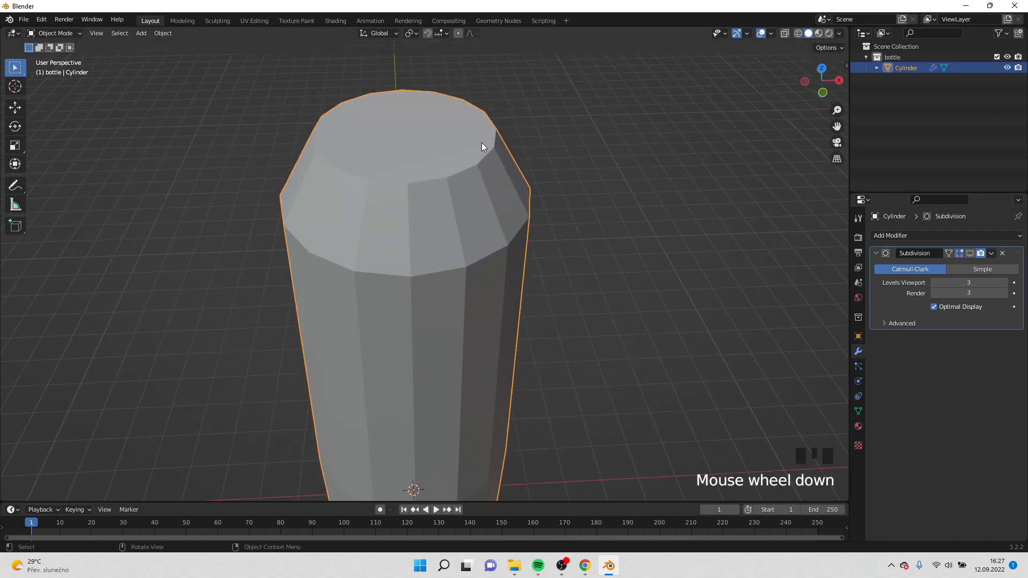
Step: Delete the top face of the cylinder in Edit Mode to open the bottle
{"action": "key", "text": "Tab"}
{"action": "left_click", "coordinate": [399, 135]}
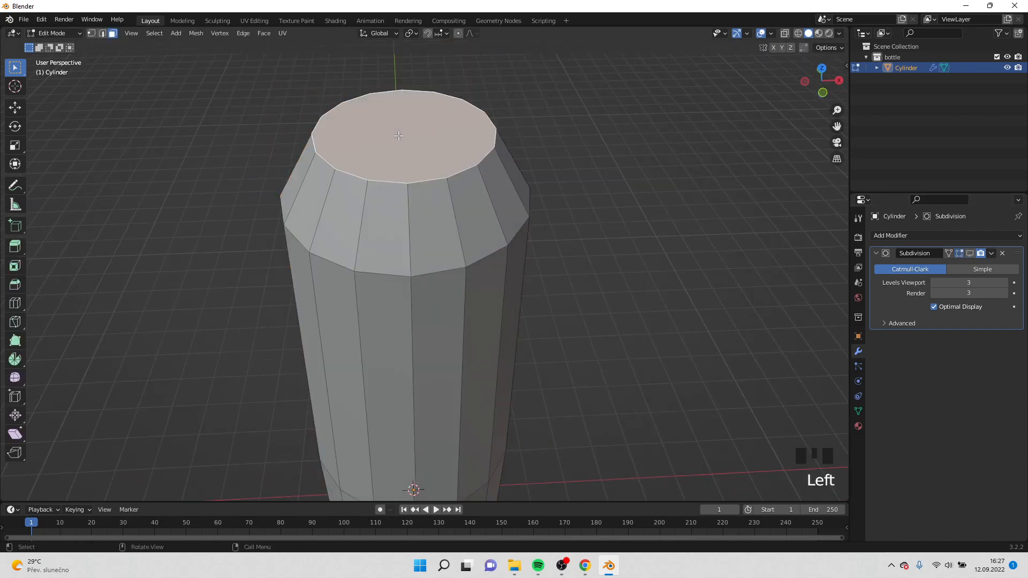
{"action": "key", "text": "x"}
{"action": "left_click", "coordinate": [389, 156]}
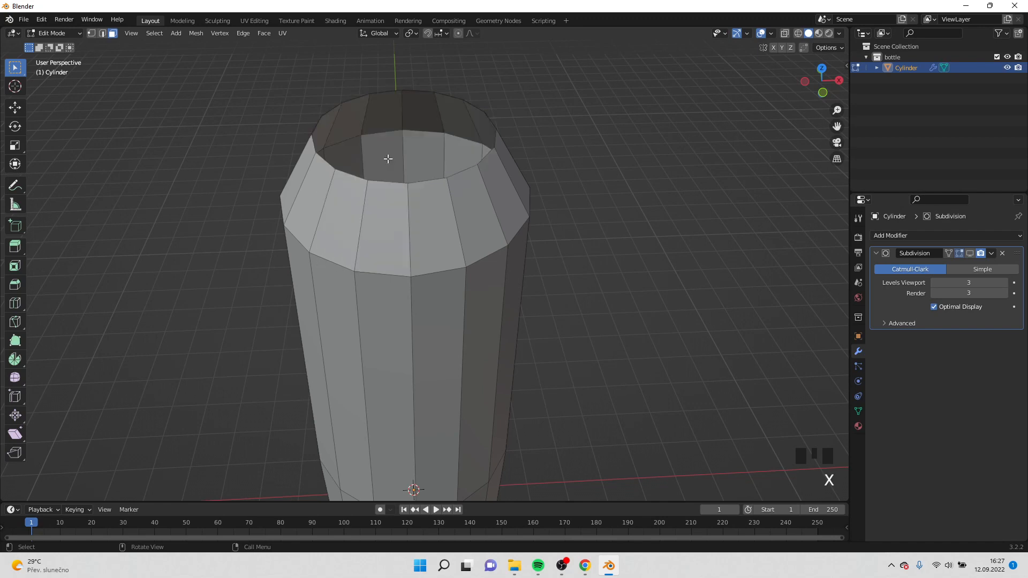
Step: Select the edge loop around the top opening, extrude it and scale the new loop to about 0.85
{"action": "scroll", "coordinate": [421, 156], "scroll_direction": "down", "scroll_amount": 3}
{"action": "left_click", "coordinate": [102, 33]}
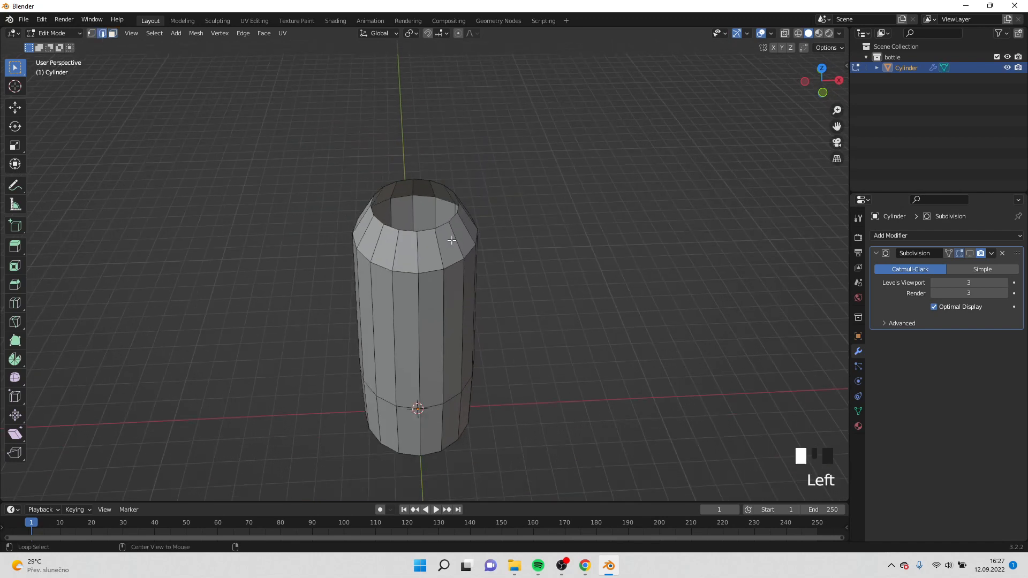
{"action": "left_click", "coordinate": [423, 229], "text": "alt"}
{"action": "middle_click_drag", "start_coordinate": [479, 228], "coordinate": [526, 190]}
{"action": "key", "text": "e"}
{"action": "key", "text": "s"}
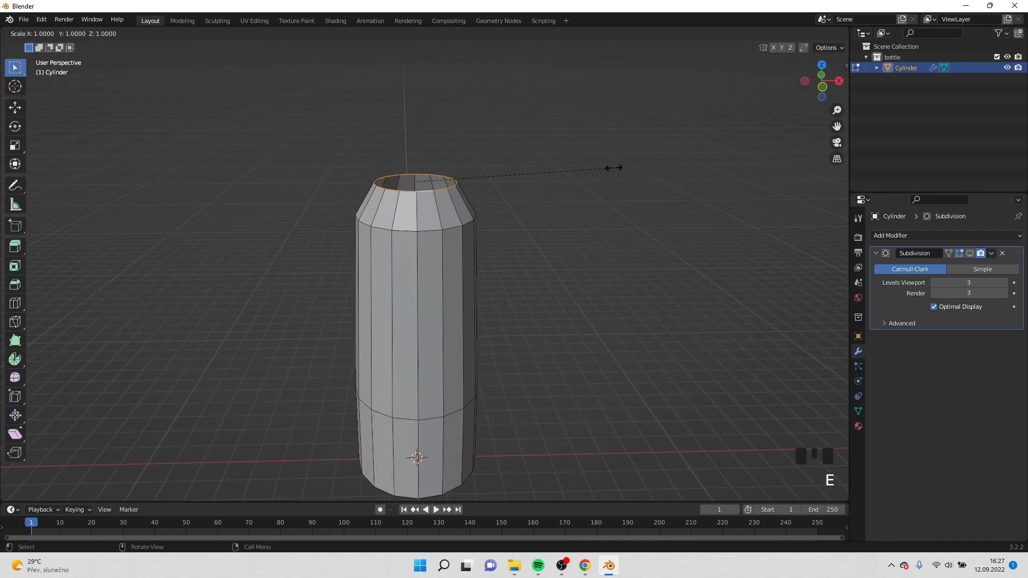
{"action": "left_click", "coordinate": [584, 171]}
Step: Show the Subdivision modifier in the viewport again, extrude the opening's edge loop and scale it to about 0.905
{"action": "middle_click_drag", "start_coordinate": [585, 170], "coordinate": [502, 234]}
{"action": "left_click", "coordinate": [971, 254]}
{"action": "scroll", "coordinate": [512, 194], "scroll_direction": "up", "scroll_amount": 4}
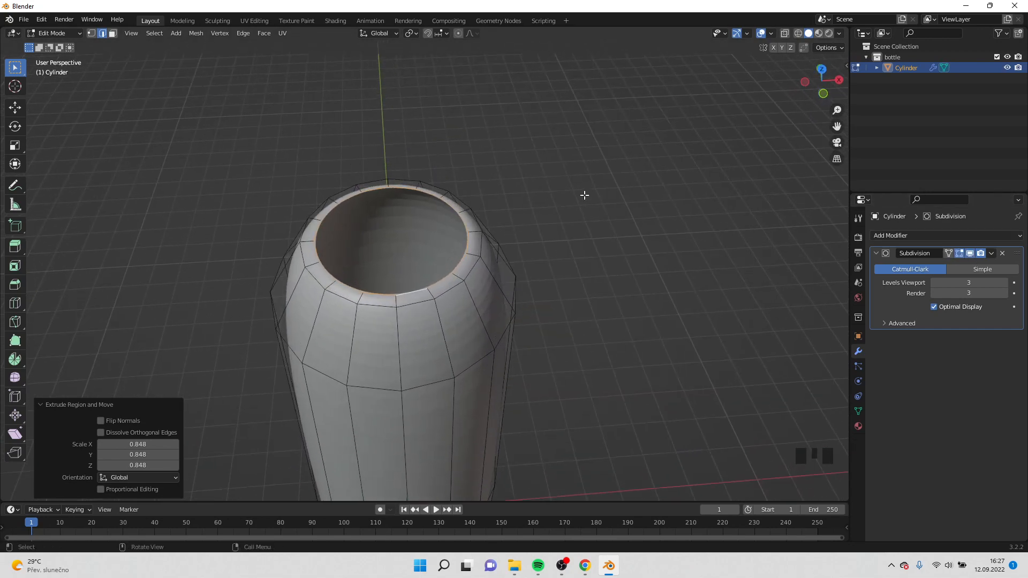
{"action": "key", "text": "e"}
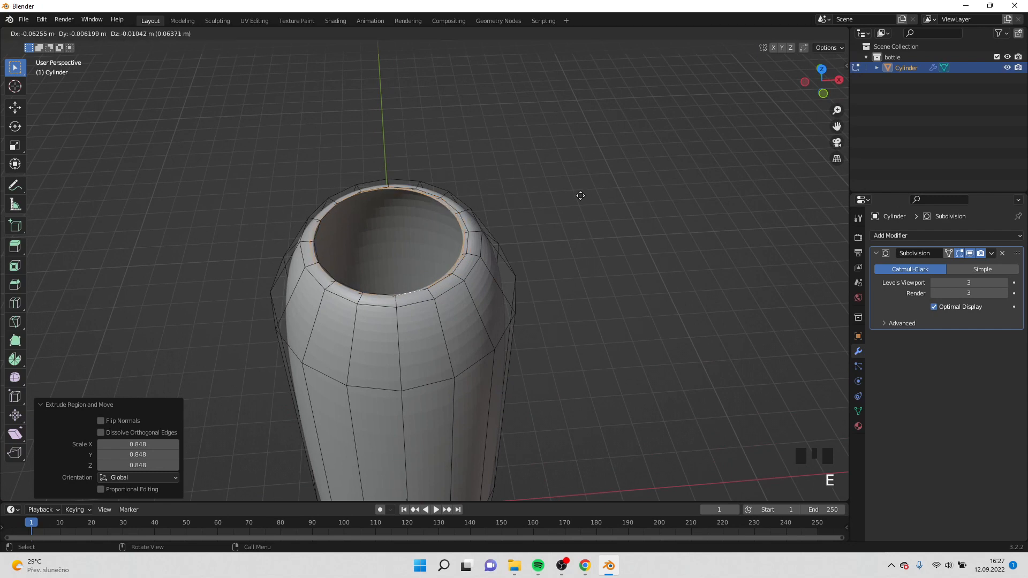
{"action": "key", "text": "s"}
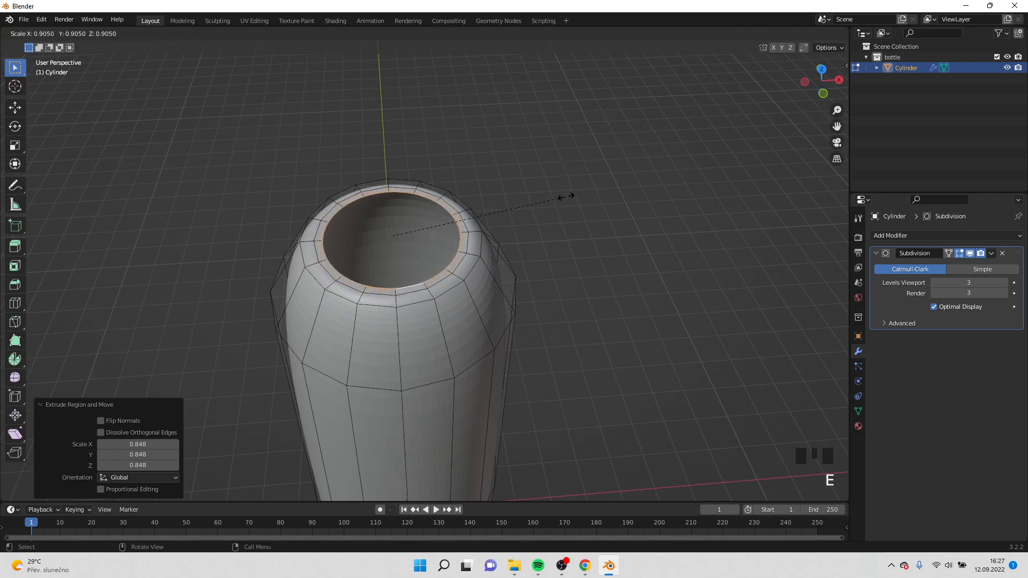
{"action": "left_click", "coordinate": [566, 196]}
Step: Extrude the opening's edge loop about 1 m upward along Z to form the neck
{"action": "key", "text": "e"}
{"action": "key", "text": "z"}
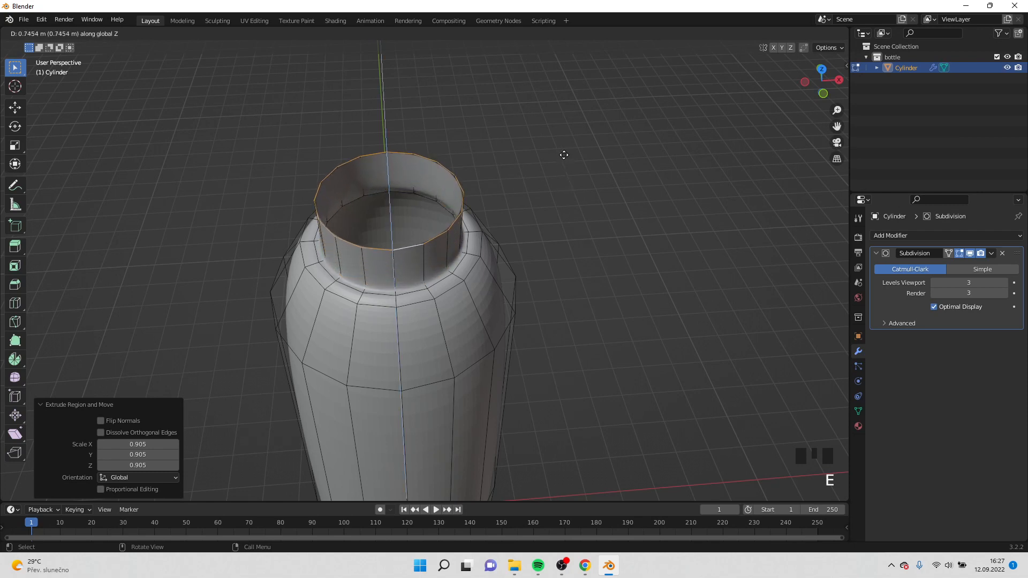
{"action": "left_click", "coordinate": [558, 142]}
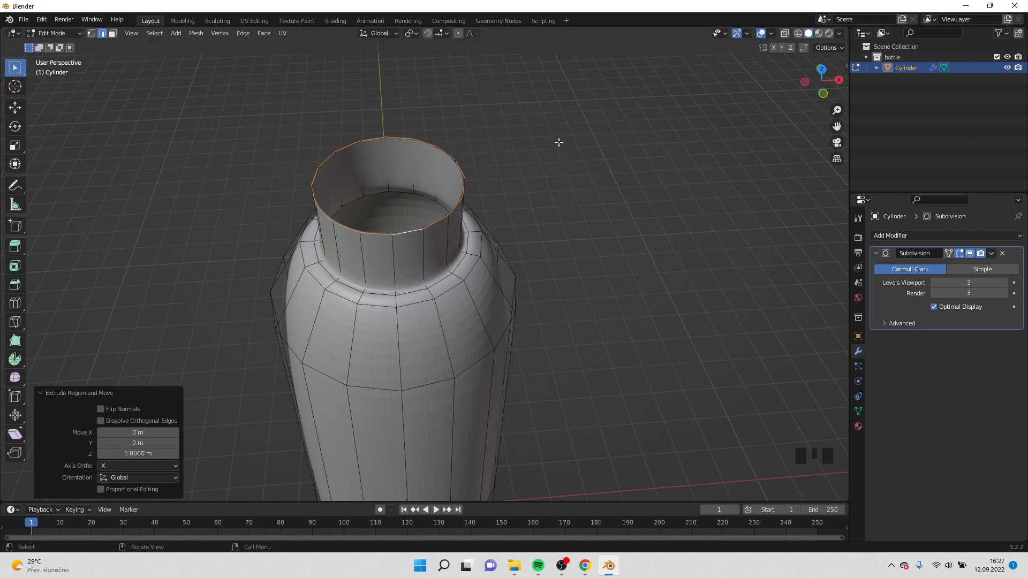
Step: Bevel the edge loop around the neck's base to about 0.016 m wide and extrude the resulting narrow faces about 0.04 m inward
{"action": "scroll", "coordinate": [563, 150], "scroll_direction": "down", "scroll_amount": 4}
{"action": "mouse_move", "coordinate": [551, 266]}
{"action": "middle_mouse_down"}
{"action": "mouse_move", "coordinate": [546, 223]}
{"action": "mouse_move", "coordinate": [558, 259]}
{"action": "middle_mouse_up"}
{"action": "scroll", "coordinate": [492, 191], "scroll_direction": "up", "scroll_amount": 5}
{"action": "scroll", "coordinate": [491, 190], "scroll_direction": "down", "scroll_amount": 4}
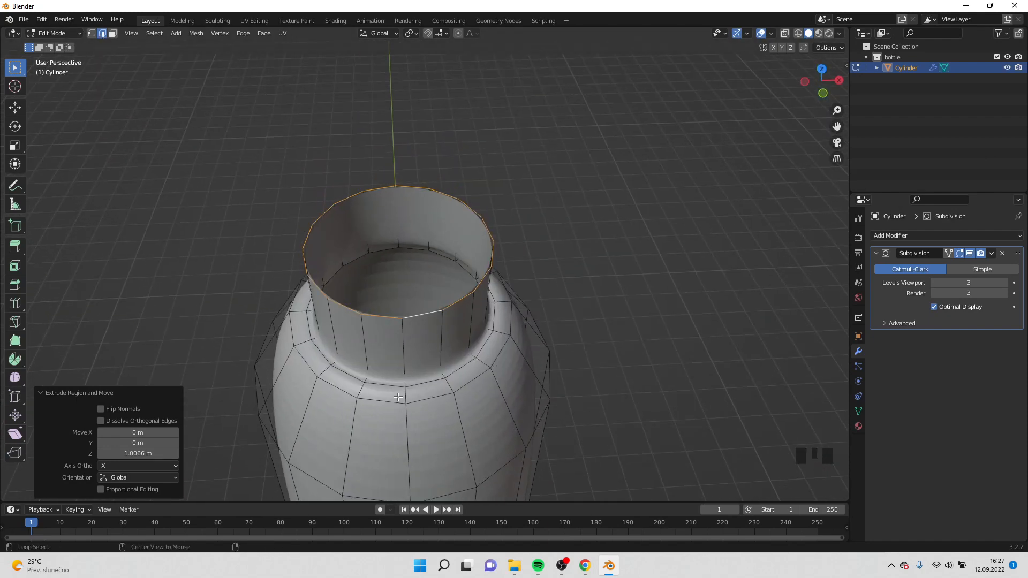
{"action": "left_click", "coordinate": [500, 361], "text": "alt"}
{"action": "key", "text": "ctrl+b"}
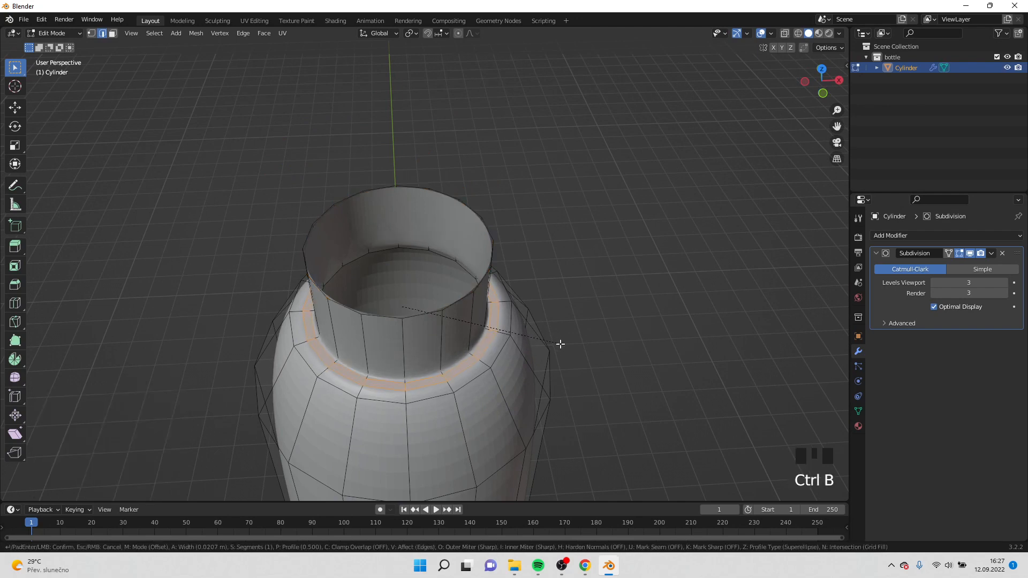
{"action": "left_click", "coordinate": [559, 344]}
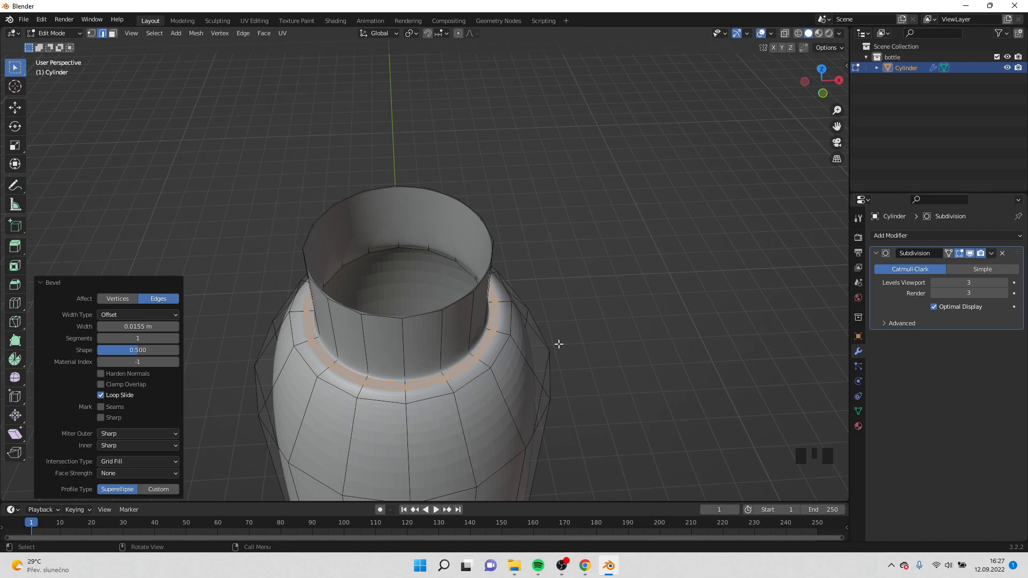
{"action": "key", "text": "e"}
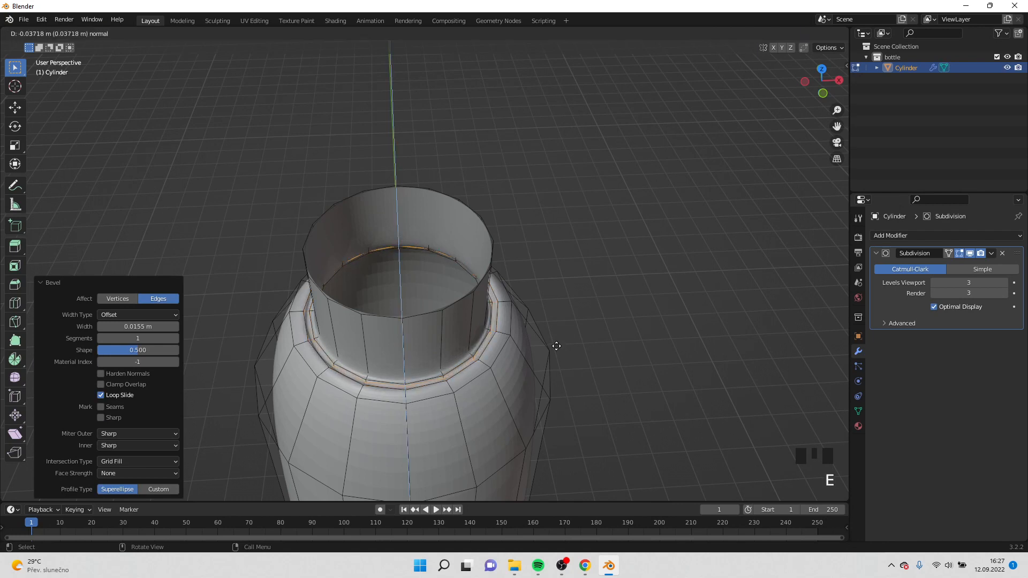
{"action": "left_click", "coordinate": [555, 345]}
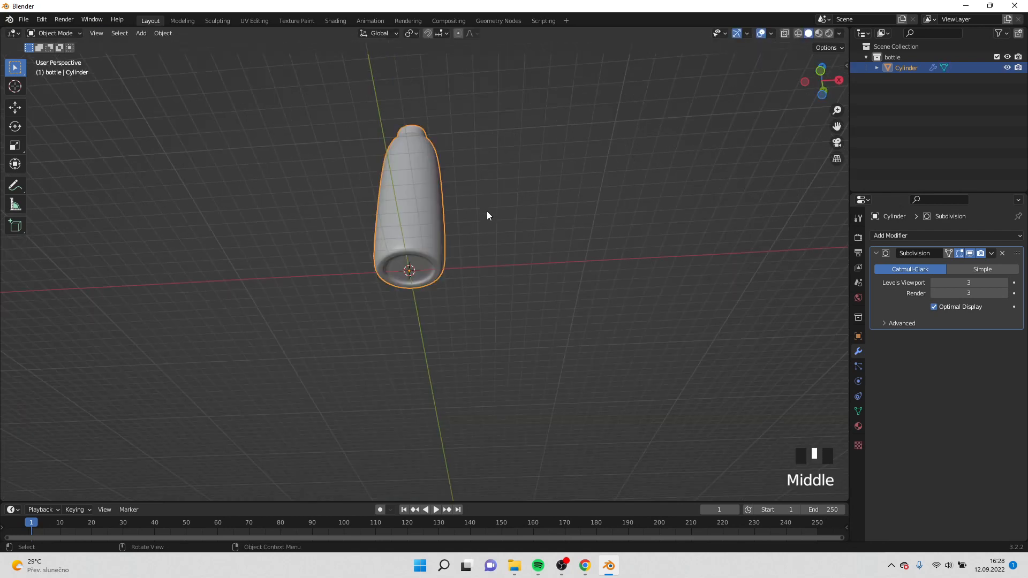
Step: Add four evenly spaced loop cuts around the bottle's main body, just below the shoulder section, without sliding them
{"action": "middle_click_drag", "start_coordinate": [487, 215], "coordinate": [493, 304]}
{"action": "scroll", "coordinate": [492, 275], "scroll_direction": "up", "scroll_amount": 3}
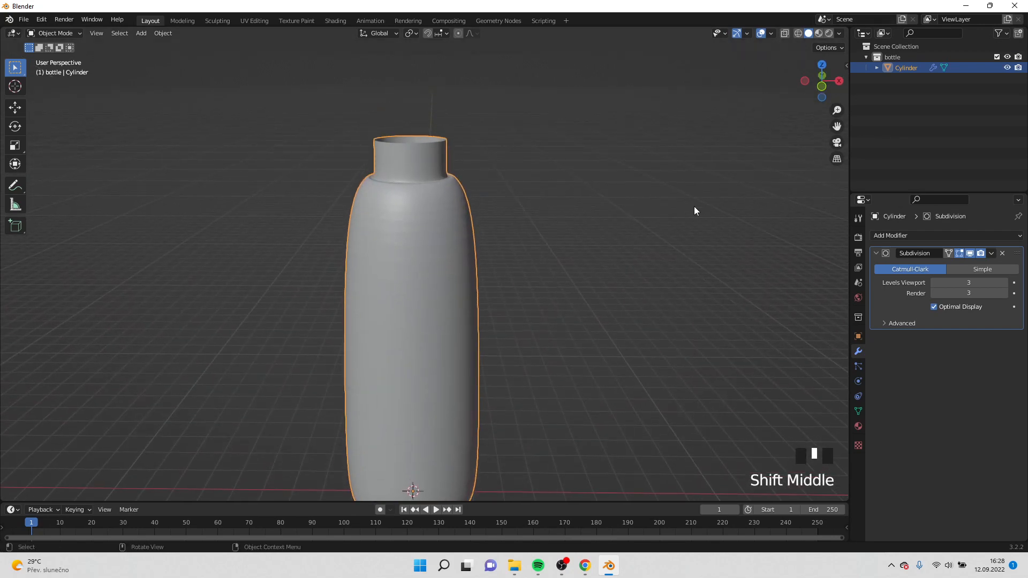
{"action": "key", "text": "Tab"}
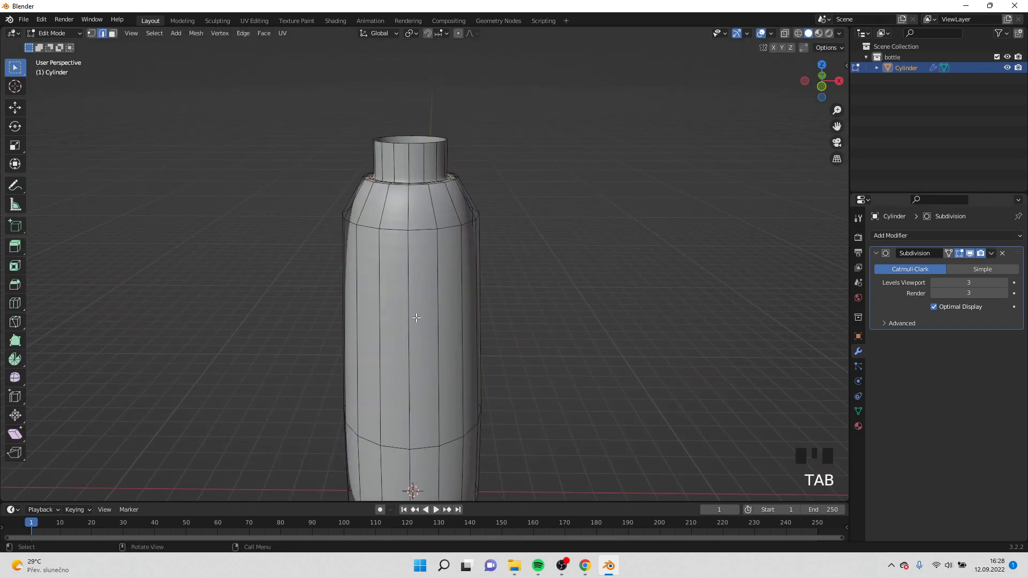
{"action": "key", "text": "ctrl+r"}
{"action": "scroll", "coordinate": [417, 317], "scroll_direction": "up", "scroll_amount": 3}
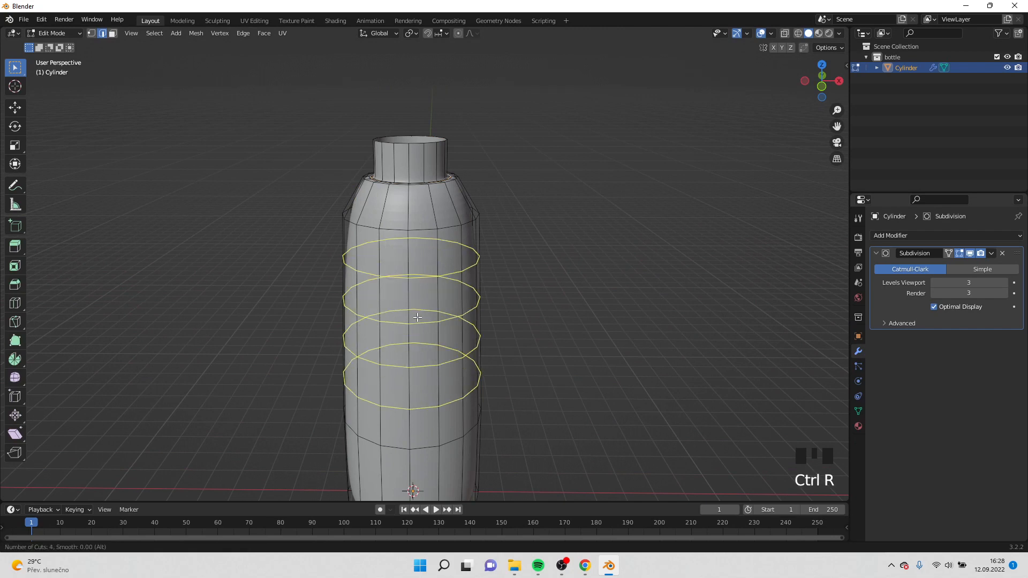
{"action": "left_click", "coordinate": [417, 316]}
{"action": "right_click", "coordinate": [415, 315]}
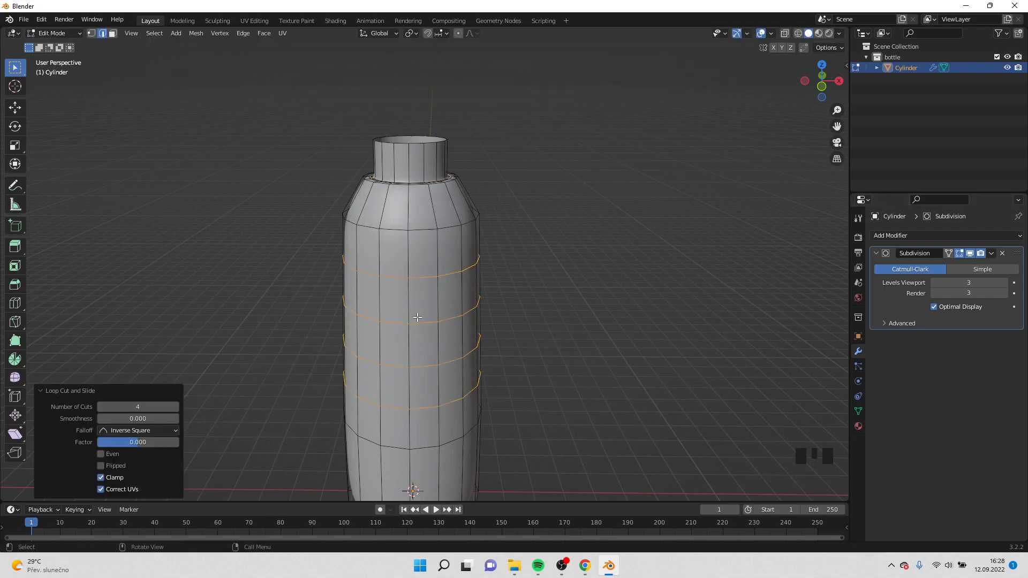
Step: Add four evenly spaced loop cuts around the lowest body section, between the lower edge loop and the base
{"action": "scroll", "coordinate": [553, 368], "scroll_direction": "down", "scroll_amount": 2}
{"action": "middle_click_drag", "start_coordinate": [552, 368], "coordinate": [491, 338]}
{"action": "scroll", "coordinate": [478, 331], "scroll_direction": "up", "scroll_amount": 2}
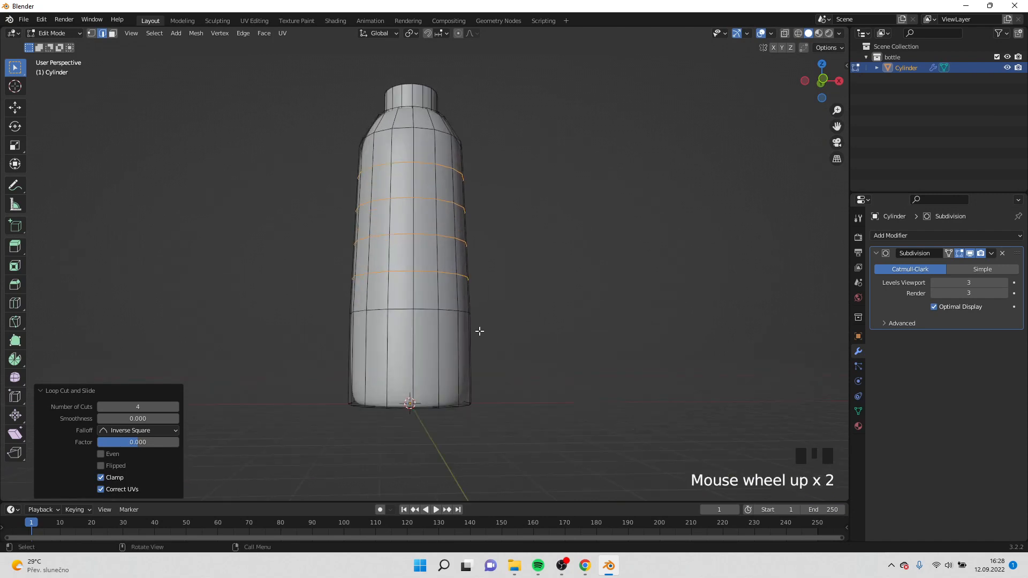
{"action": "key", "text": "ctrl+r"}
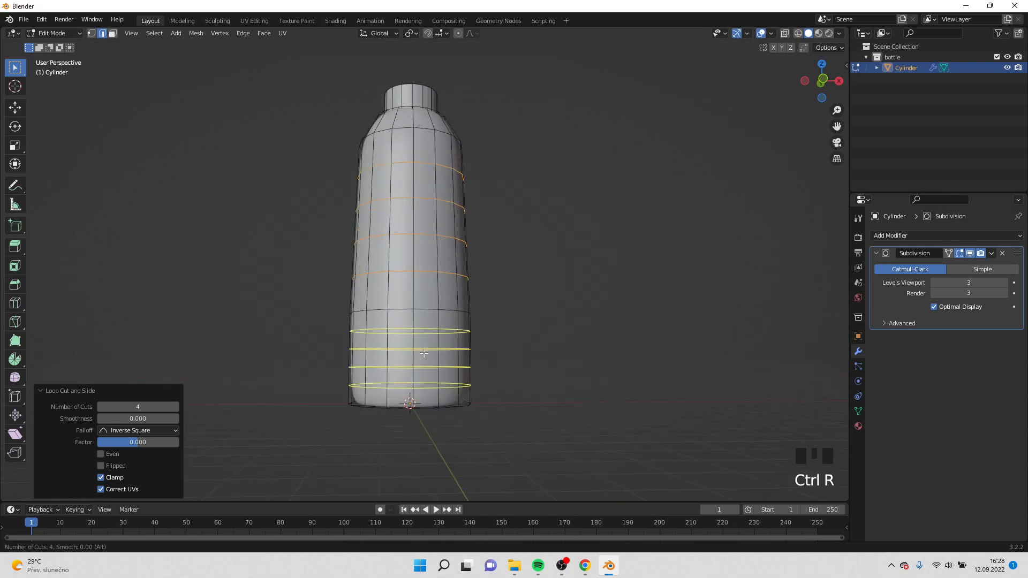
{"action": "left_click", "coordinate": [424, 353]}
{"action": "left_click", "coordinate": [423, 353]}
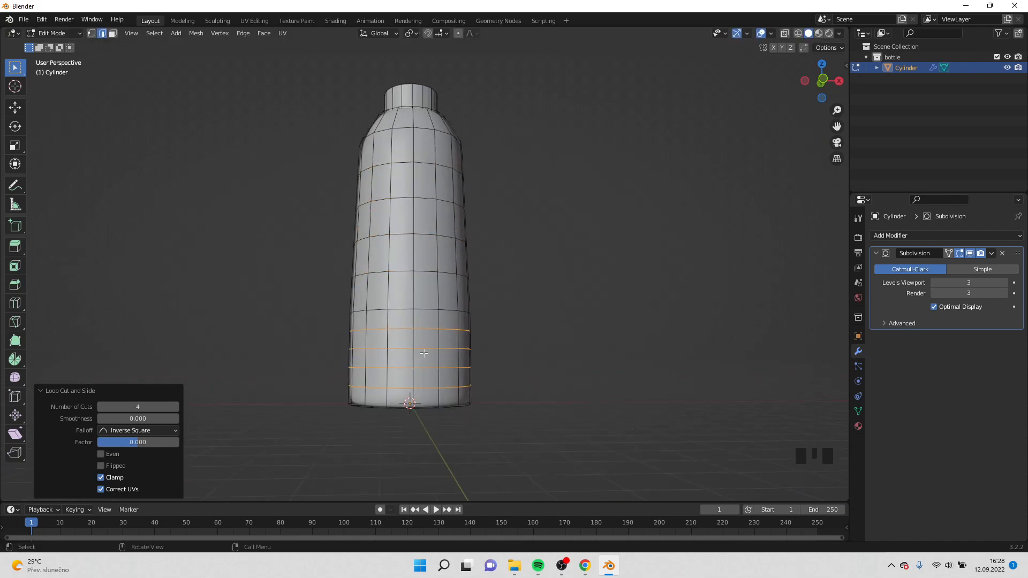
Step: Turn off the Subdivision modifier's viewport display in Edit Mode with the bottle's underside in view
{"action": "key", "text": "Tab"}
{"action": "middle_click_drag", "start_coordinate": [573, 386], "coordinate": [506, 298]}
{"action": "scroll", "coordinate": [497, 326], "scroll_direction": "up", "scroll_amount": 3}
{"action": "key", "text": "Tab"}
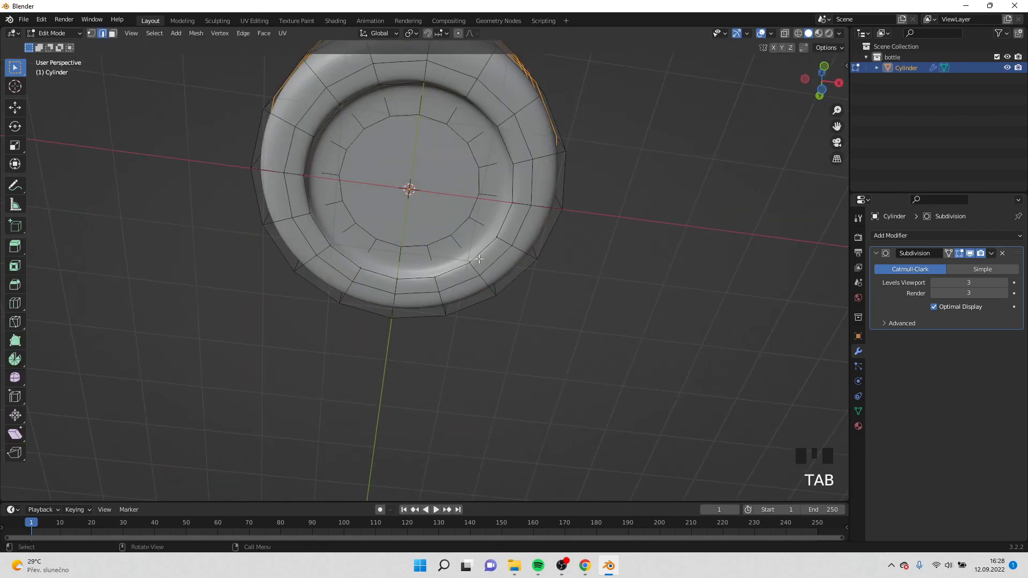
{"action": "left_click", "coordinate": [971, 253]}
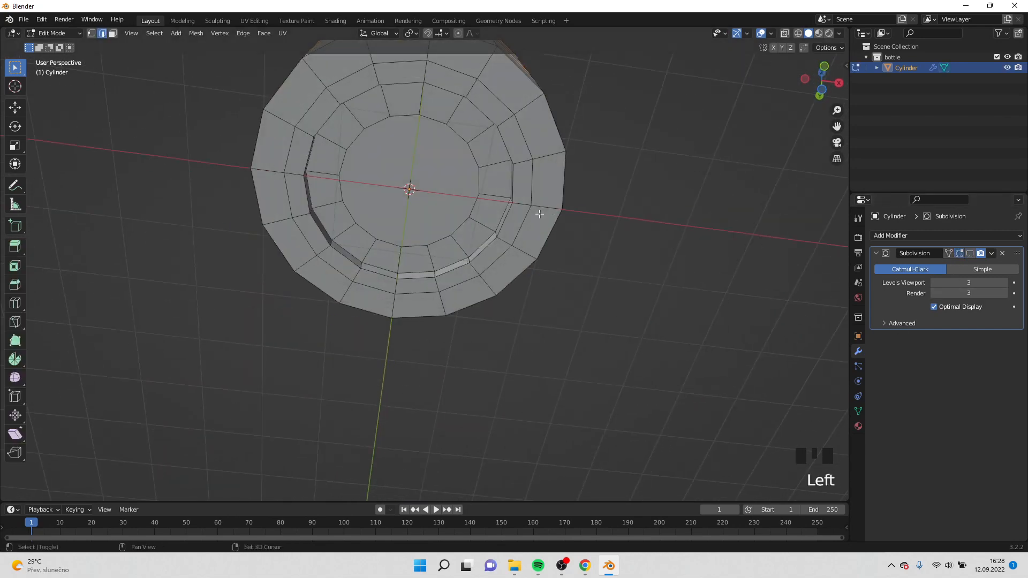
{"action": "middle_click_drag", "start_coordinate": [541, 214], "coordinate": [539, 284]}
{"action": "middle_click_drag", "start_coordinate": [538, 284], "coordinate": [476, 300], "text": "shift"}
{"action": "scroll", "coordinate": [438, 280], "scroll_direction": "up", "scroll_amount": 2}
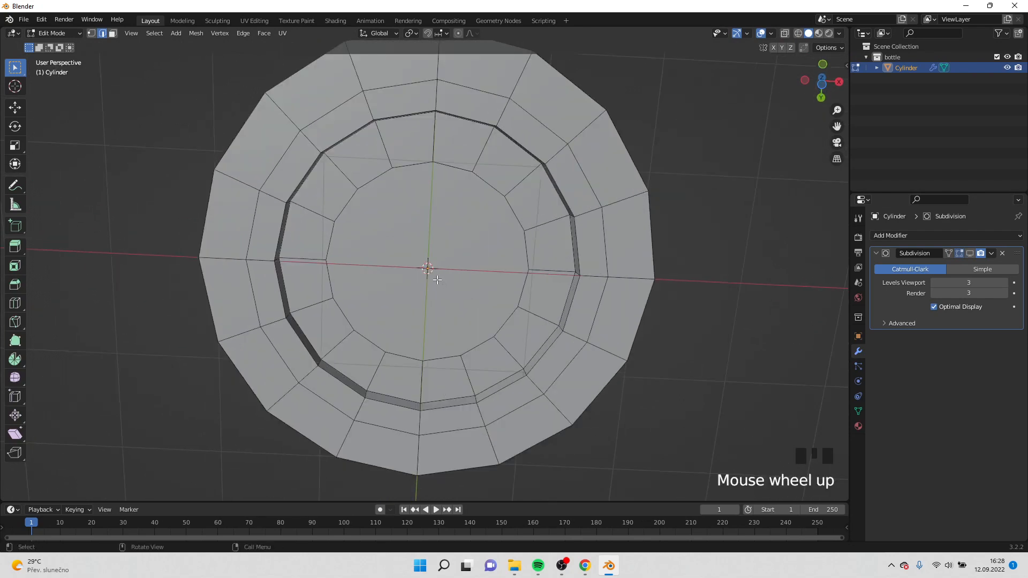
Step: Connect the inner base ring's opposite vertices with edges across the face along the X and Y axes
{"action": "left_click", "coordinate": [92, 33]}
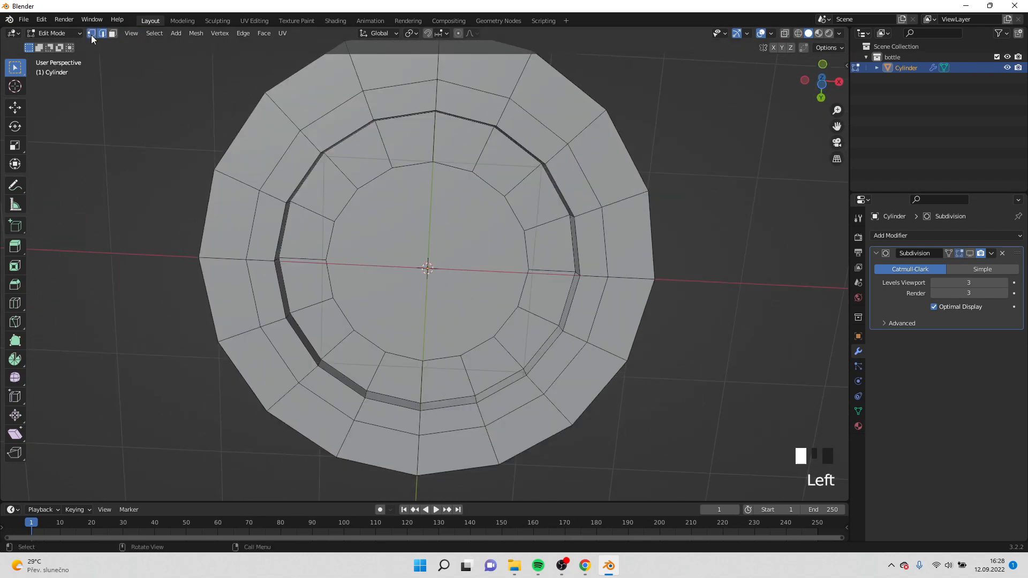
{"action": "left_click", "coordinate": [325, 259]}
{"action": "left_click", "coordinate": [536, 279], "text": "shift"}
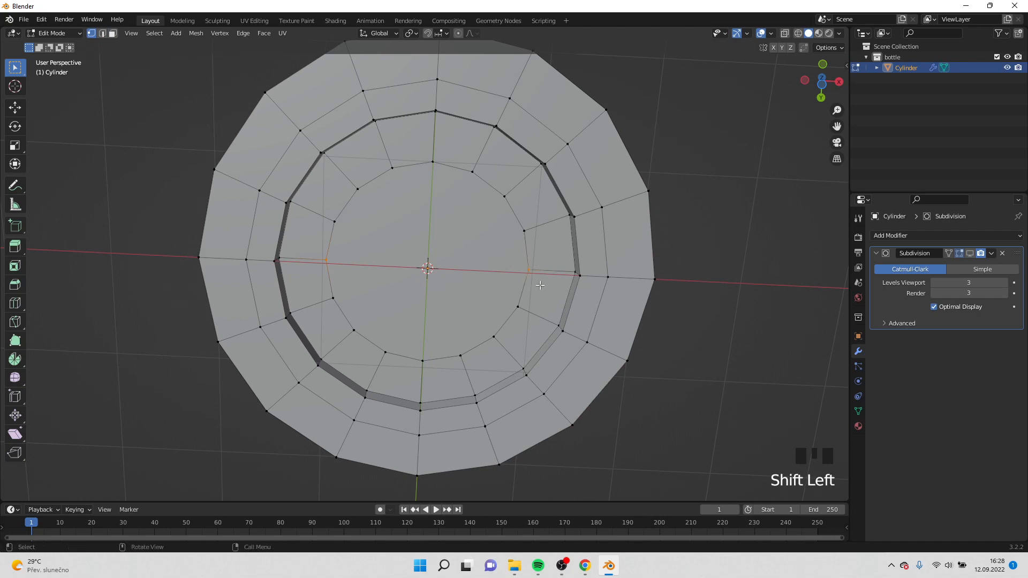
{"action": "key", "text": "j"}
{"action": "left_click", "coordinate": [421, 156]}
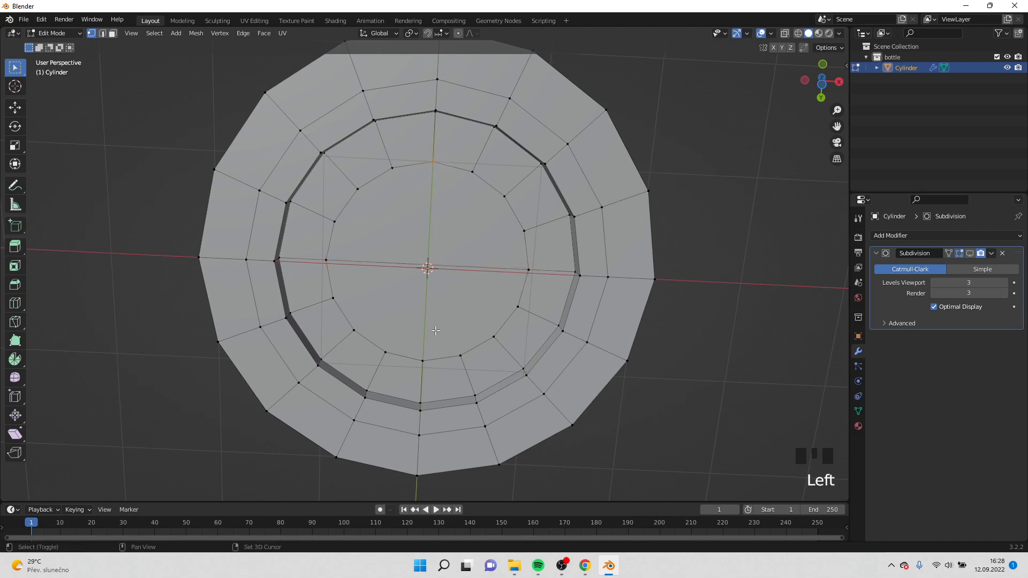
{"action": "left_click", "coordinate": [438, 377], "text": "shift"}
{"action": "key", "text": "j"}
Step: Connect the inner base ring's diagonally opposite vertices with edges crossing the centre of the base
{"action": "left_click", "coordinate": [353, 185]}
{"action": "left_click", "coordinate": [501, 341], "text": "shift"}
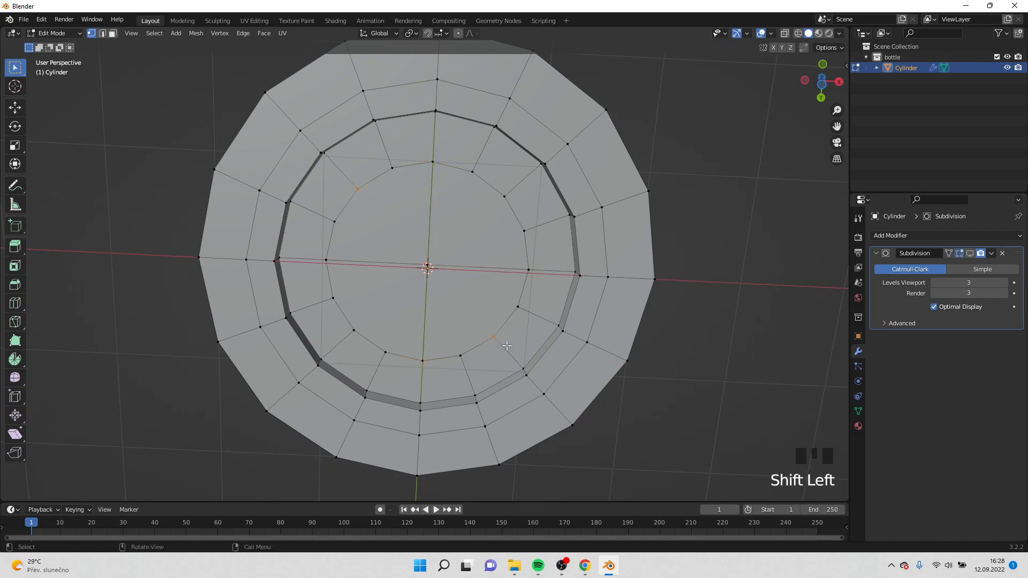
{"action": "key", "text": "j"}
{"action": "left_click", "coordinate": [523, 231]}
{"action": "left_click", "coordinate": [505, 197]}
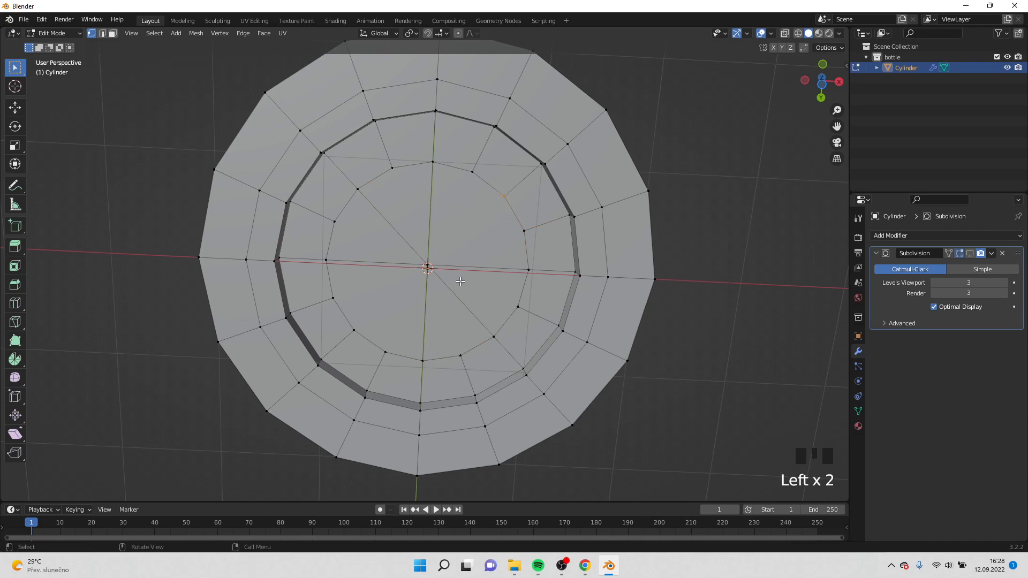
{"action": "left_click", "coordinate": [349, 323], "text": "shift"}
{"action": "left_click", "coordinate": [316, 214]}
Step: Return to Object Mode and hide the bottle's Cylinder object in the viewport
{"action": "middle_click_drag", "start_coordinate": [684, 162], "coordinate": [607, 280]}
{"action": "key", "text": "Tab"}
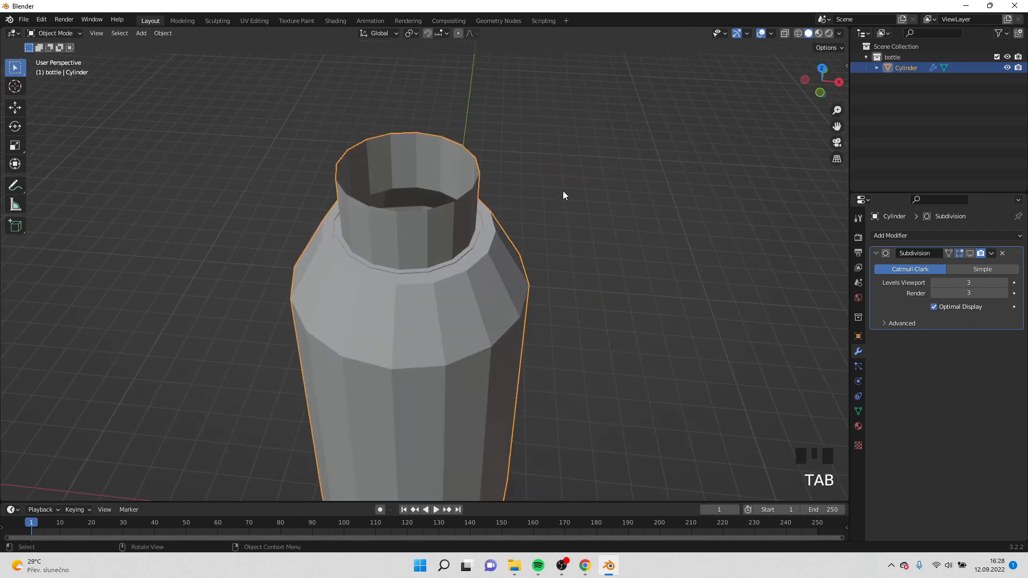
{"action": "middle_click_drag", "start_coordinate": [564, 190], "coordinate": [574, 221]}
{"action": "scroll", "coordinate": [574, 222], "scroll_direction": "down", "scroll_amount": 2}
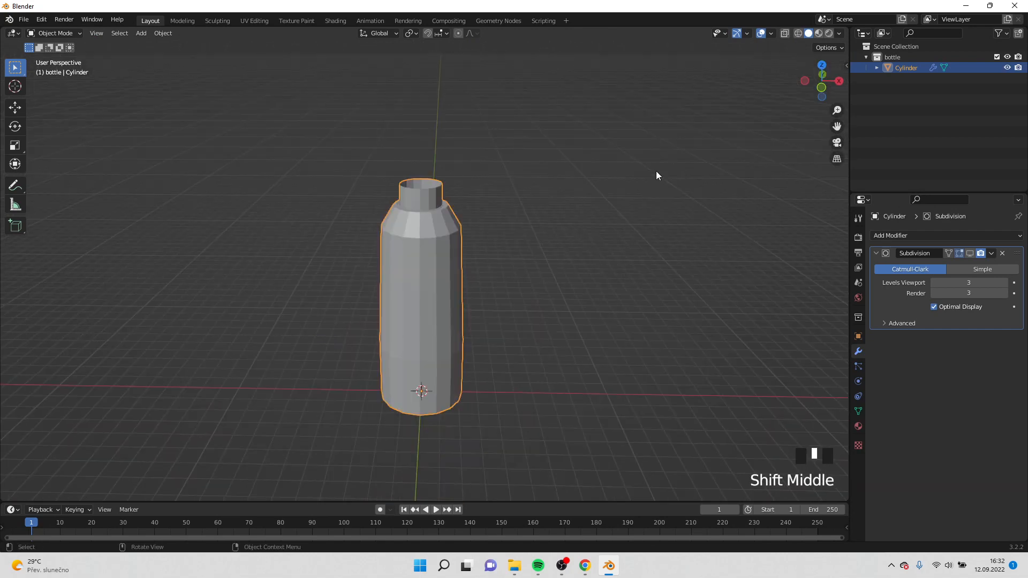
{"action": "left_click", "coordinate": [1007, 68]}
Step: Add a plane mesh at the origin and delete its two vertices on the positive X side
{"action": "middle_click_drag", "start_coordinate": [506, 292], "coordinate": [493, 298]}
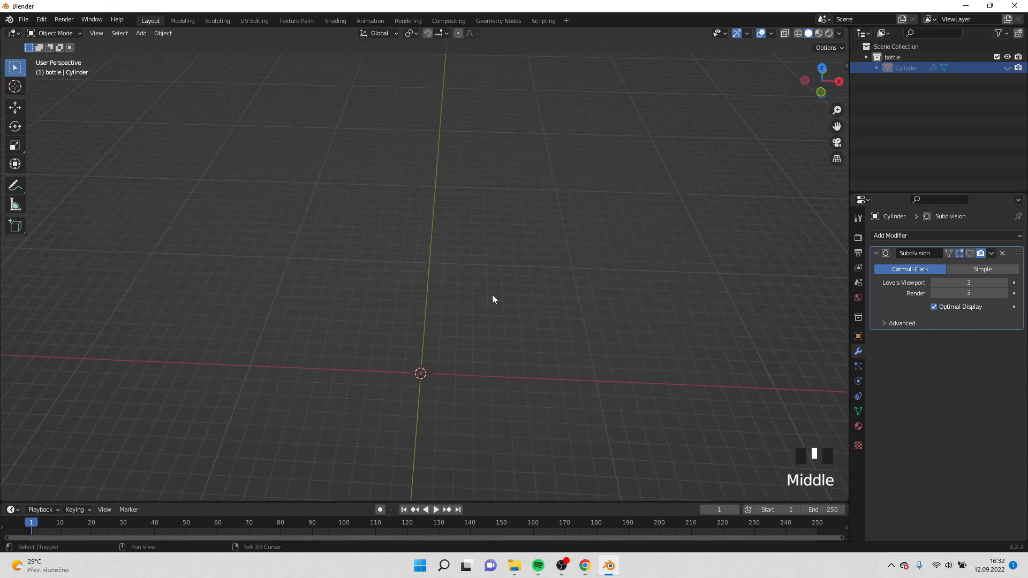
{"action": "key", "text": "shift+a"}
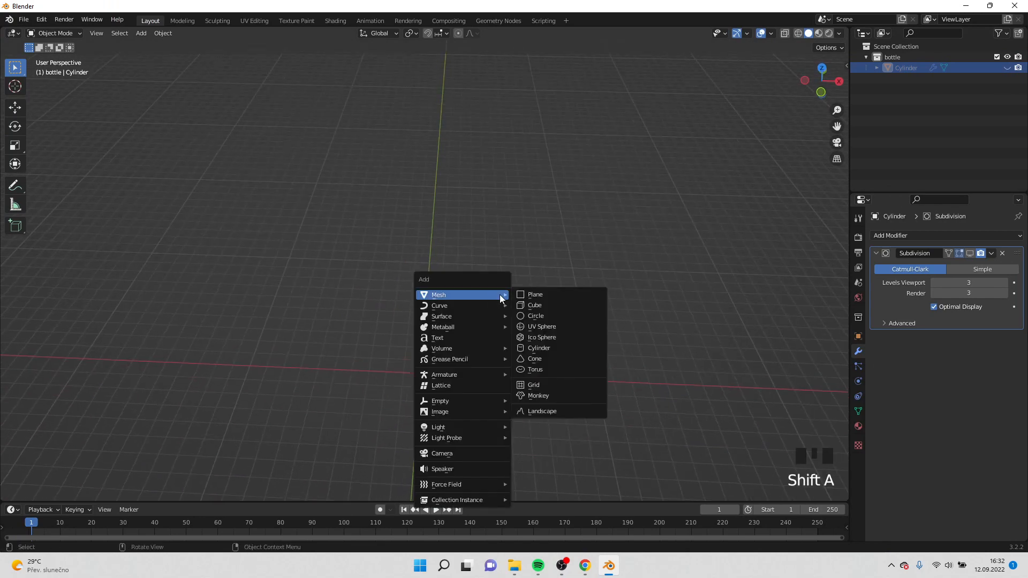
{"action": "left_click", "coordinate": [535, 294]}
{"action": "middle_click_drag", "start_coordinate": [537, 293], "coordinate": [434, 252]}
{"action": "key", "text": "Tab"}
{"action": "left_click_drag", "start_coordinate": [434, 252], "coordinate": [459, 340]}
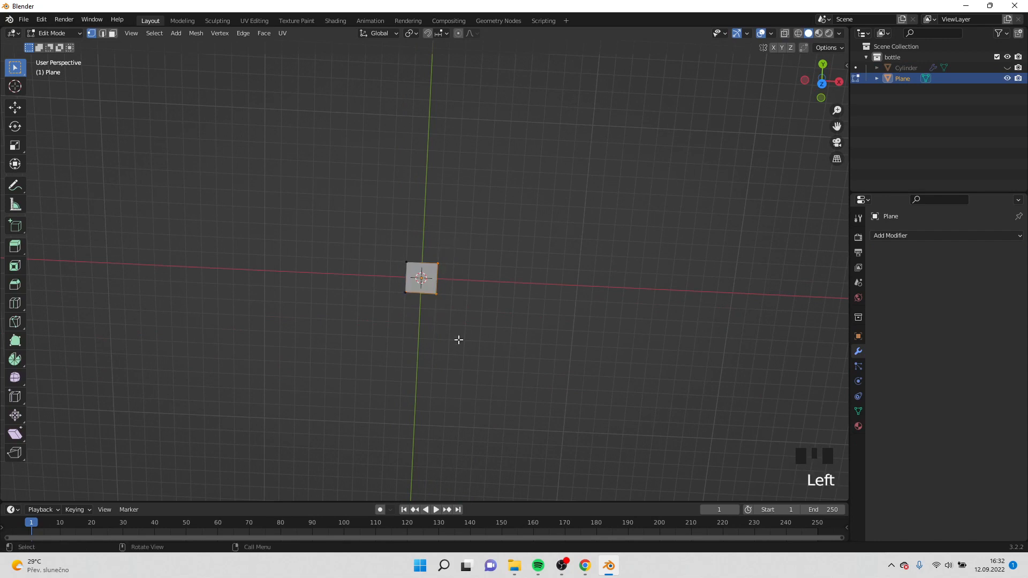
{"action": "key", "text": "x"}
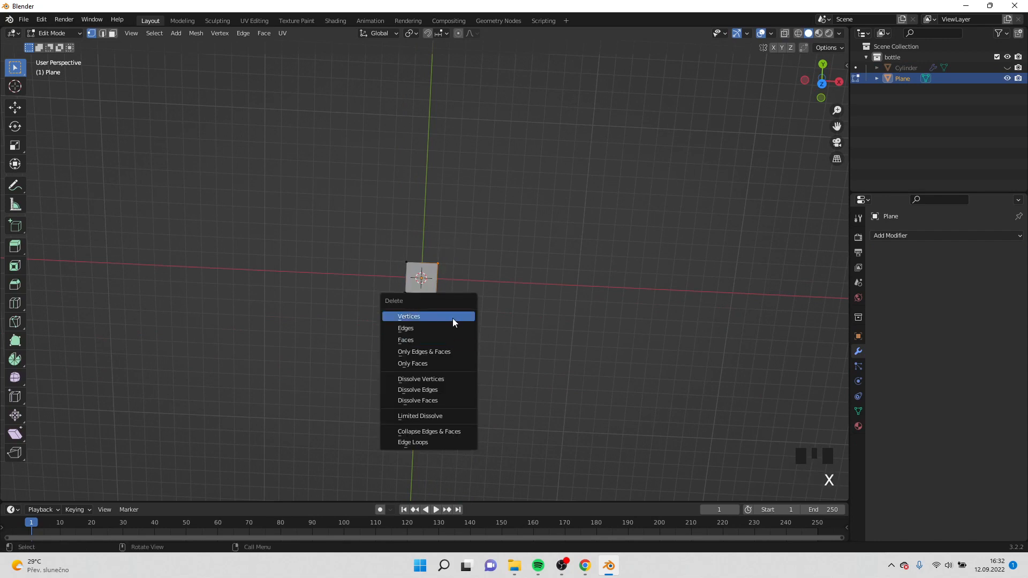
{"action": "left_click", "coordinate": [452, 319]}
{"action": "key", "text": "Tab"}
Step: In top view, add a Screw modifier to the plane's remaining edge and set its axis to Y
{"action": "middle_click_drag", "start_coordinate": [455, 322], "coordinate": [461, 273]}
{"action": "key", "text": "KP_7"}
{"action": "scroll", "coordinate": [465, 285], "scroll_direction": "up", "scroll_amount": 3}
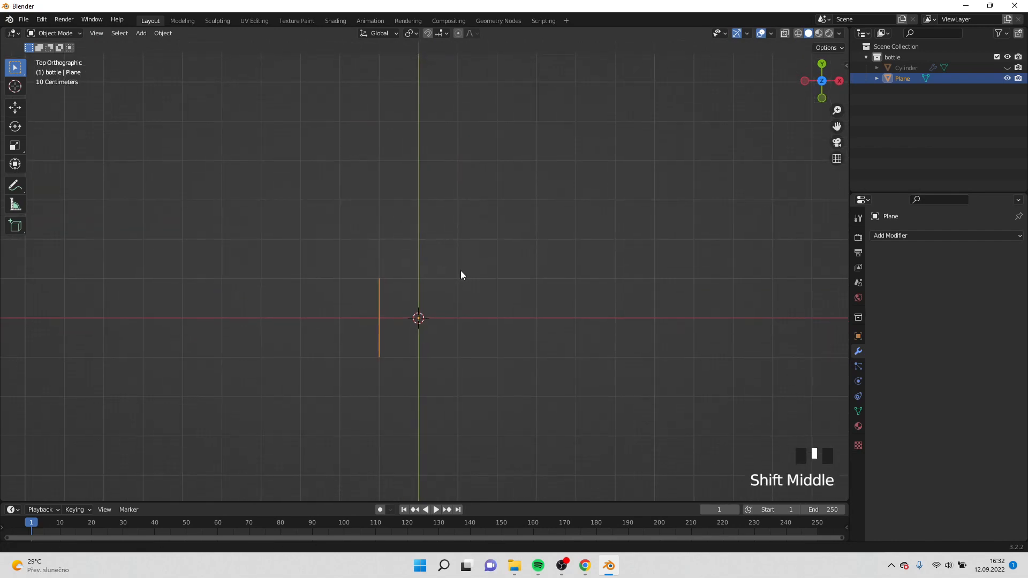
{"action": "left_click", "coordinate": [906, 235]}
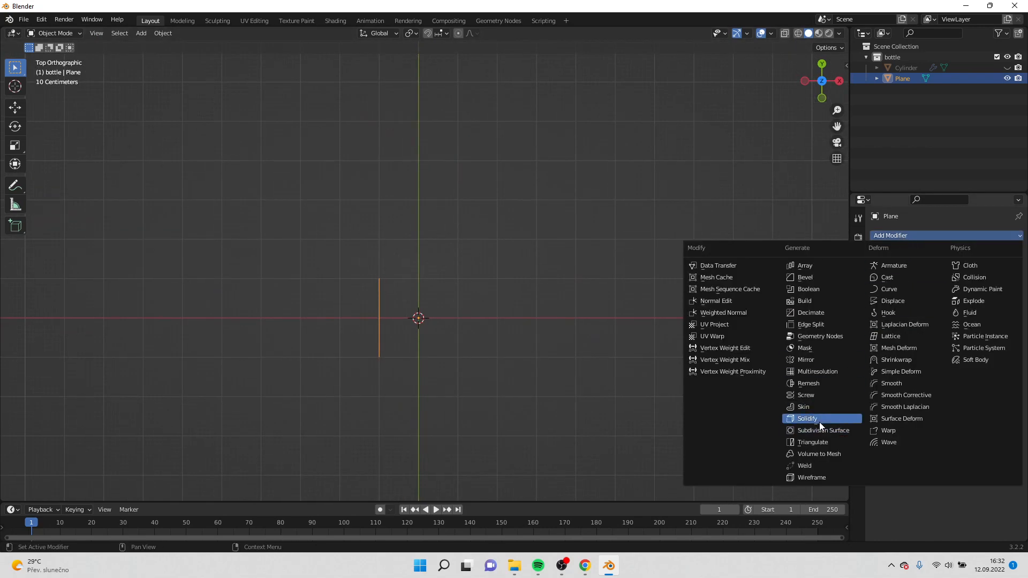
{"action": "left_click", "coordinate": [825, 395]}
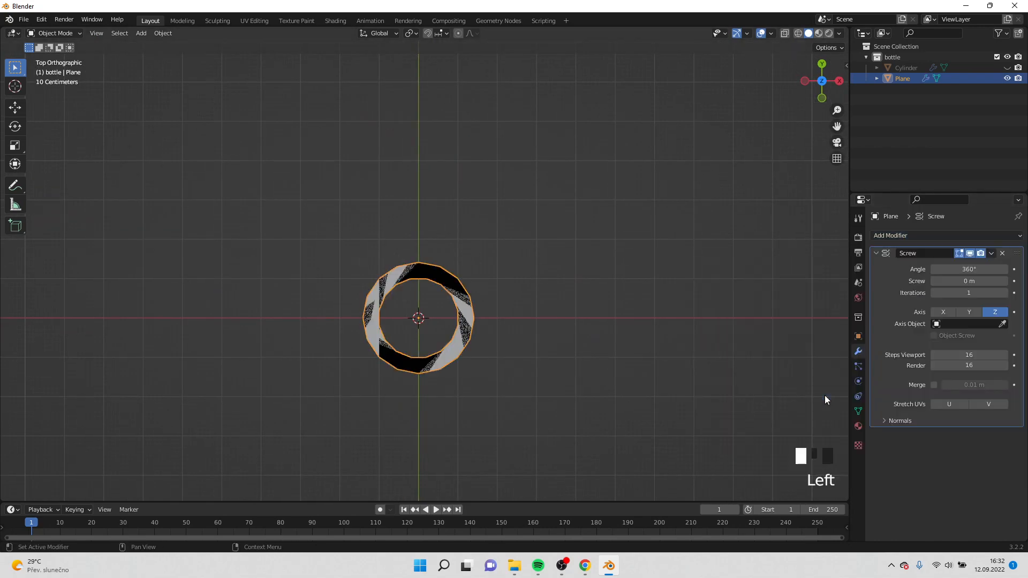
{"action": "left_click", "coordinate": [975, 312]}
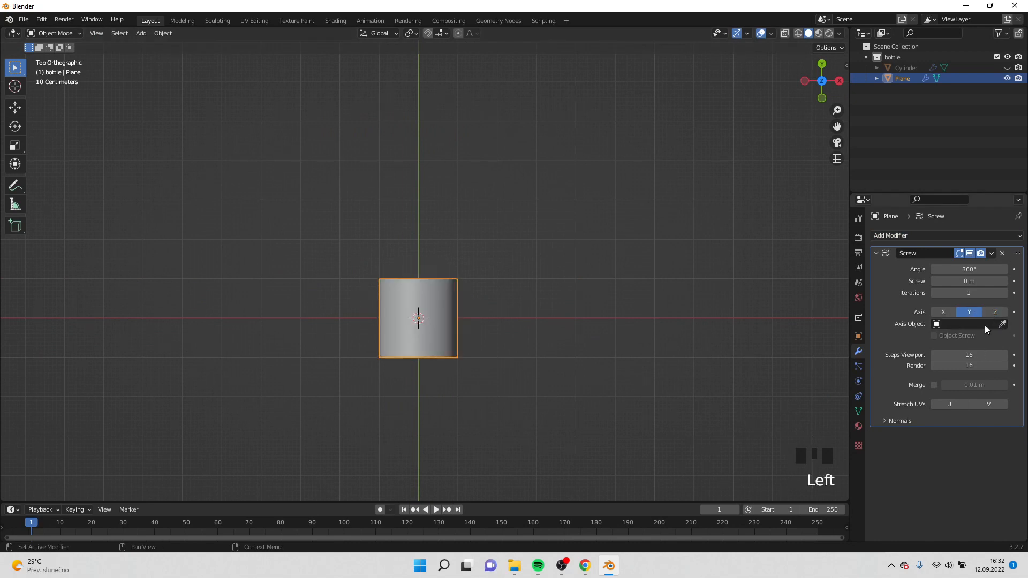
Step: Set the Screw modifier to 2 iterations and a screw offset of 2 m
{"action": "mouse_move", "coordinate": [967, 290]}
{"action": "left_mouse_down"}
{"action": "mouse_move", "coordinate": [986, 290]}
{"action": "mouse_move", "coordinate": [964, 292]}
{"action": "left_mouse_up"}
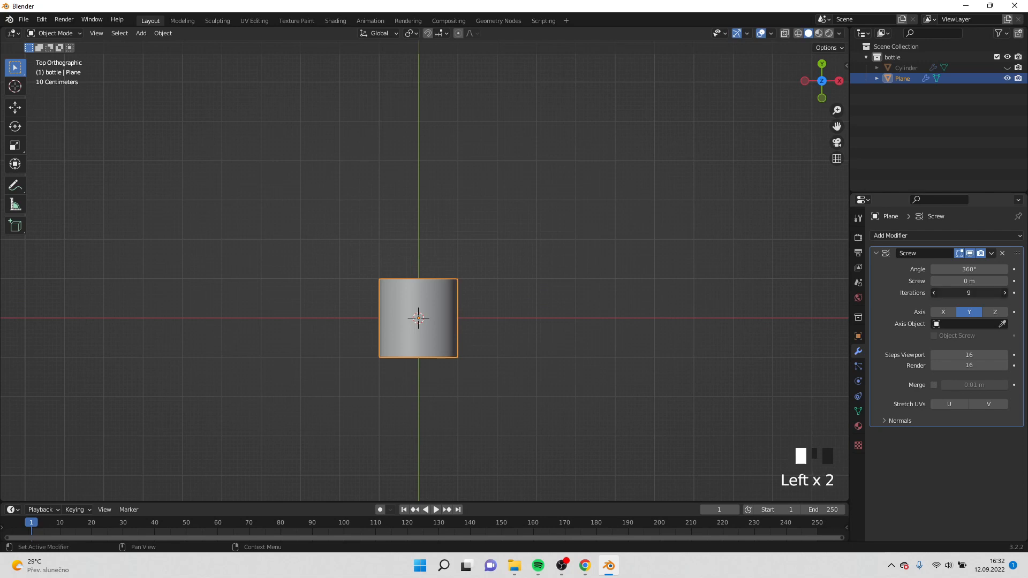
{"action": "type", "text": "2"}
{"action": "key", "text": "Return"}
{"action": "left_click", "coordinate": [969, 281]}
{"action": "type", "text": "2"}
{"action": "key", "text": "Return"}
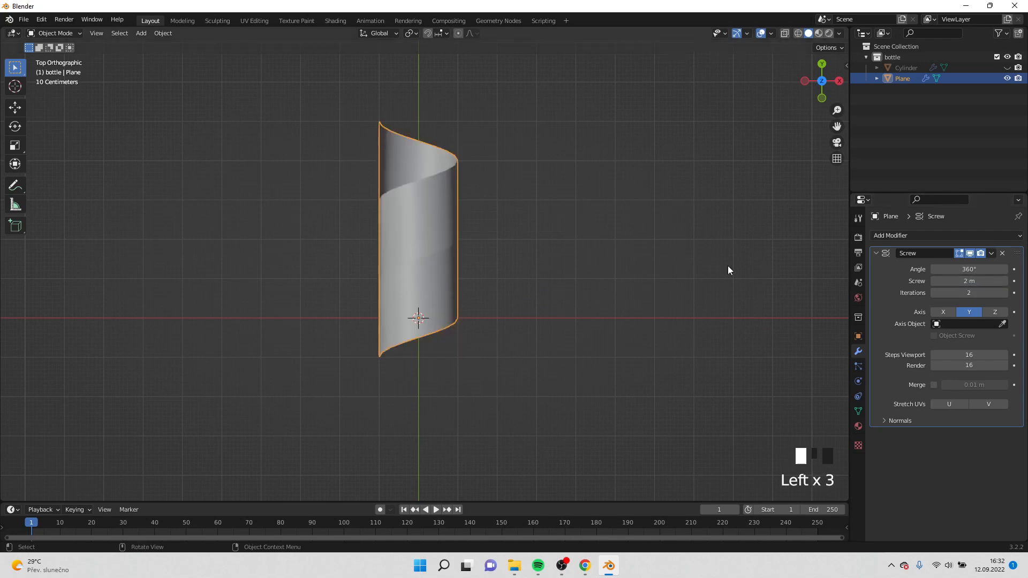
Step: Apply the Screw modifier and scale the resulting spiral along Y to about 0.264
{"action": "left_click", "coordinate": [992, 253]}
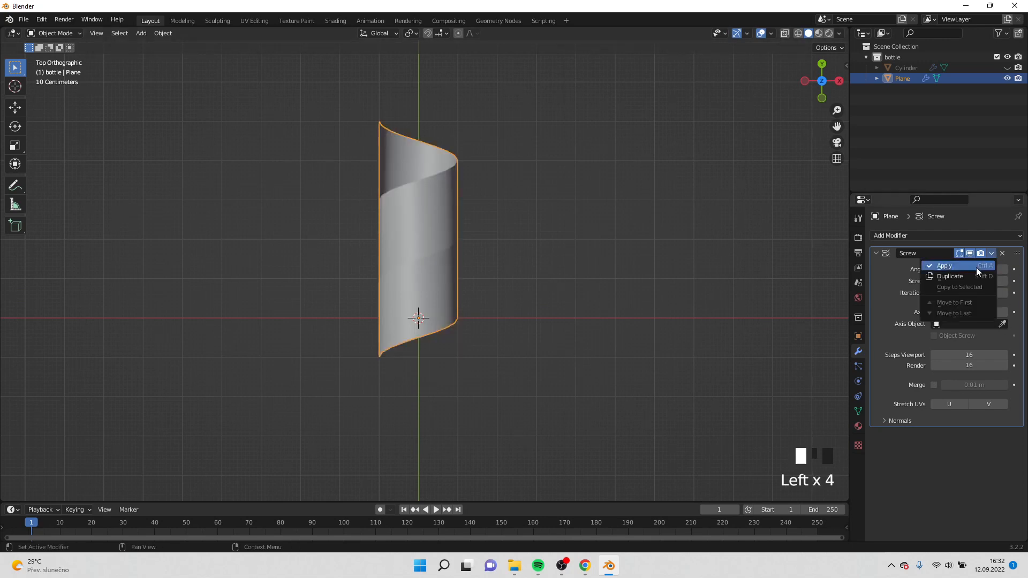
{"action": "left_click", "coordinate": [974, 267]}
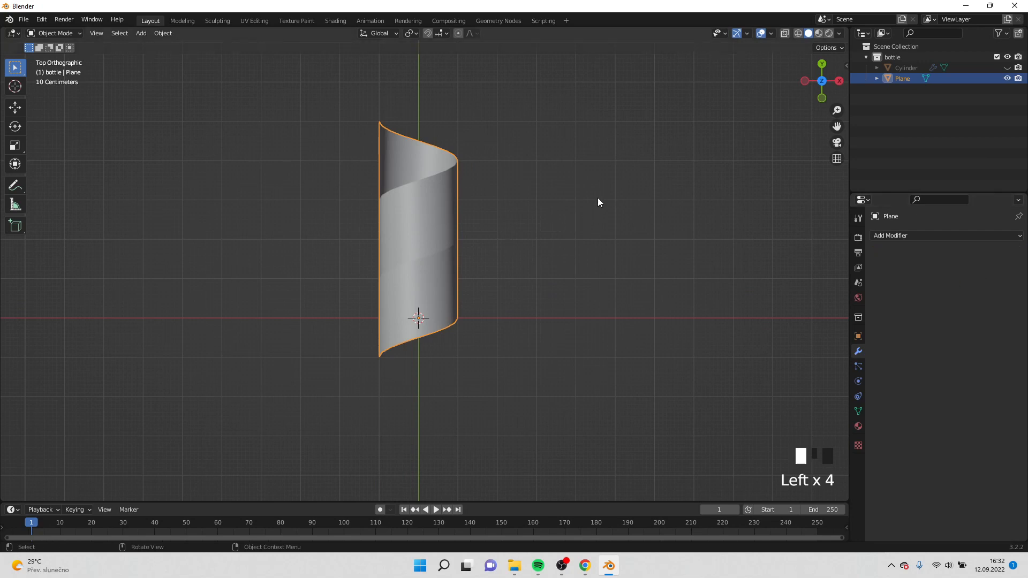
{"action": "key", "text": "s"}
{"action": "key", "text": "x"}
{"action": "key", "text": "y"}
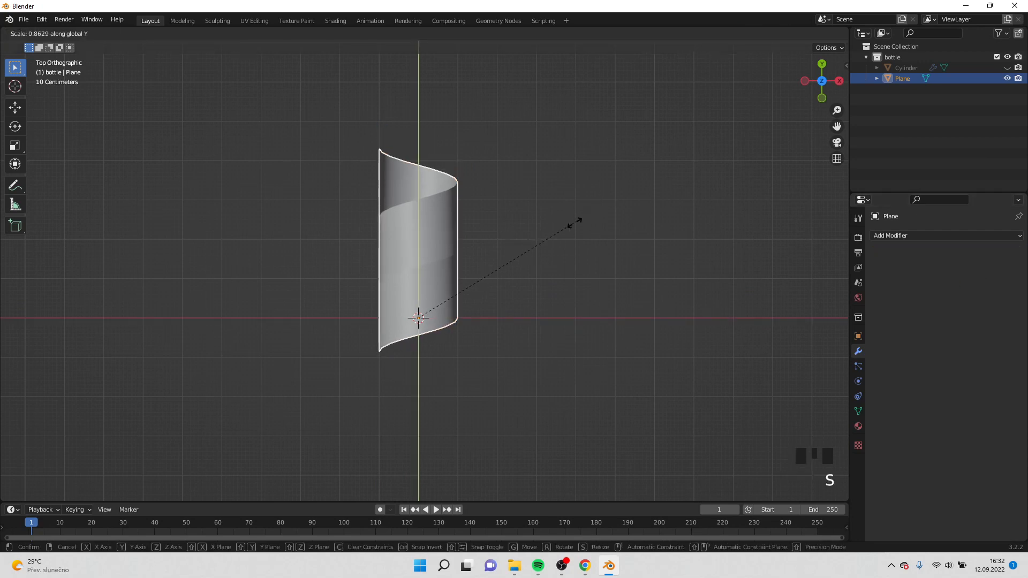
{"action": "left_click", "coordinate": [475, 318]}
Step: Scale the spiral once more along Y to about 0.883
{"action": "scroll", "coordinate": [476, 317], "scroll_direction": "up", "scroll_amount": 4}
{"action": "middle_click_drag", "start_coordinate": [476, 320], "coordinate": [481, 276], "text": "shift"}
{"action": "scroll", "coordinate": [483, 259], "scroll_direction": "up", "scroll_amount": 3}
{"action": "key", "text": "s"}
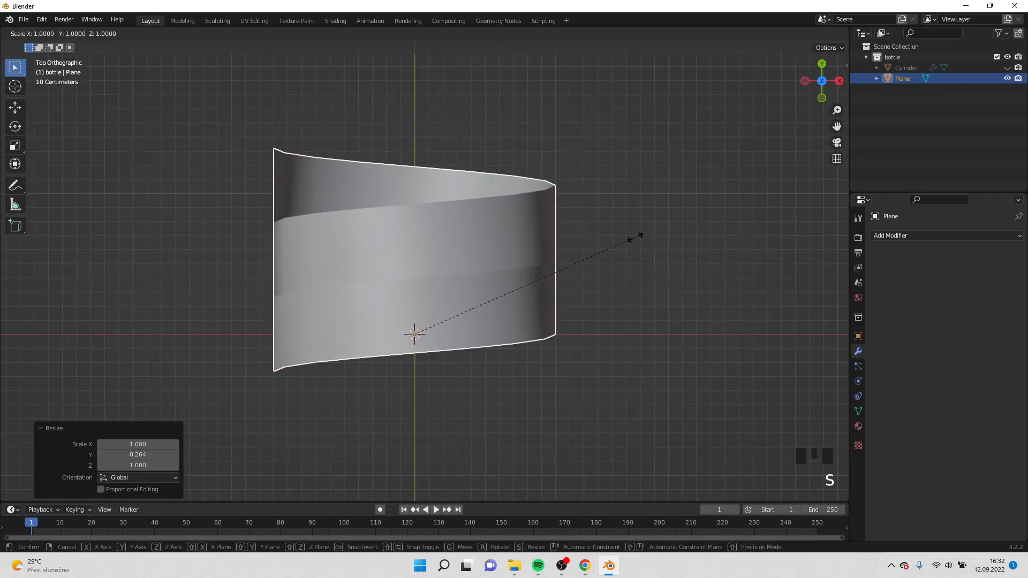
{"action": "key", "text": "x"}
{"action": "key", "text": "y"}
{"action": "left_click", "coordinate": [610, 249]}
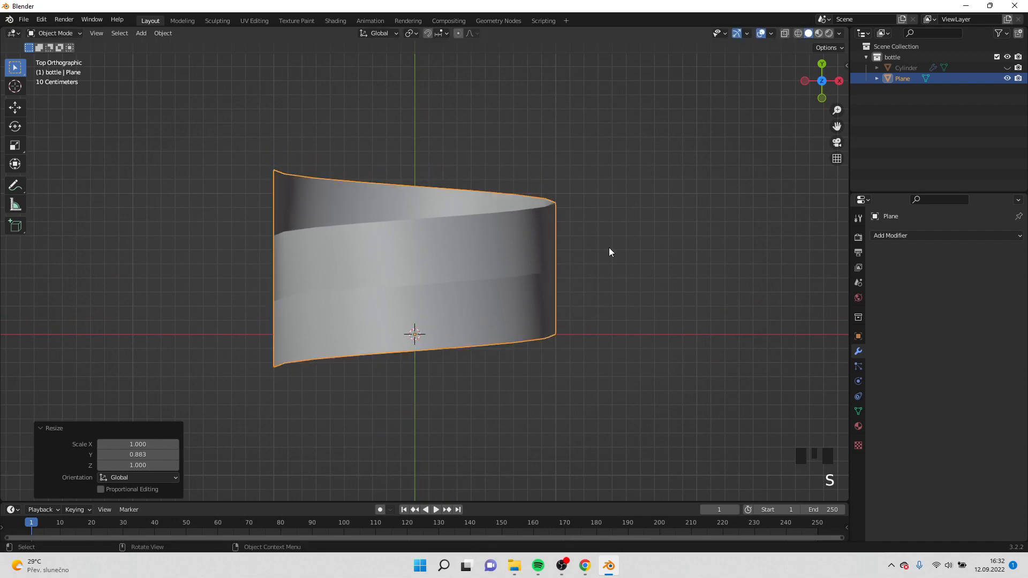
Step: Rename the Plane object as lid
{"action": "left_click", "coordinate": [909, 80]}
{"action": "double_click", "coordinate": [909, 79]}
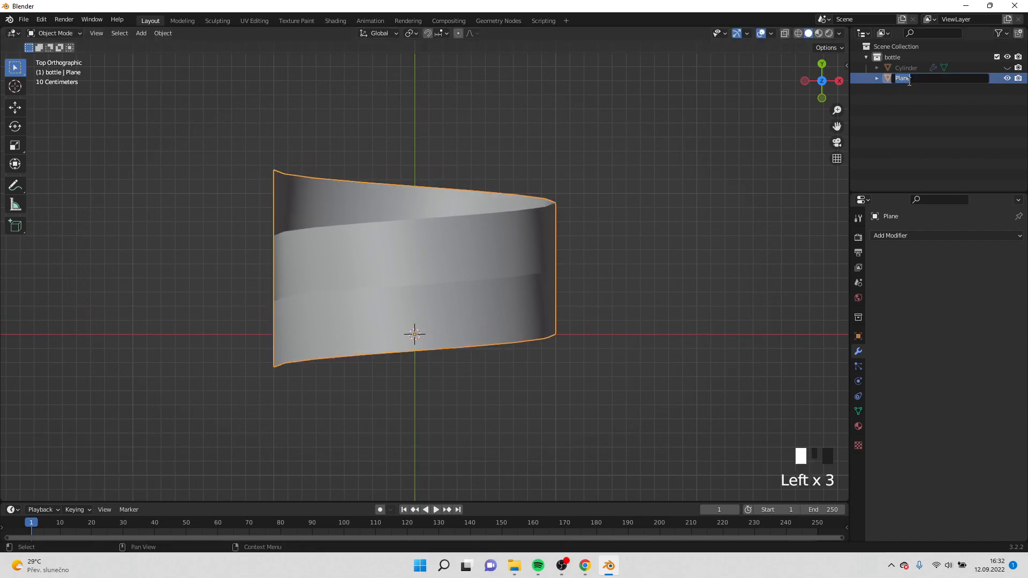
{"action": "type", "text": "lid"}
{"action": "key", "text": "Return"}
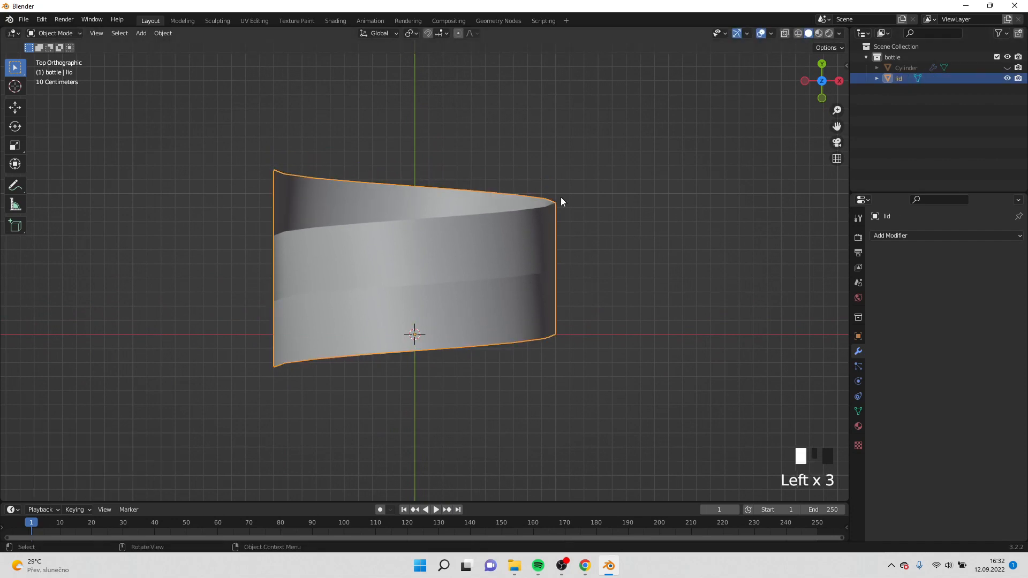
Step: Add three evenly spaced loop cuts running along the lid's spiral strip
{"action": "middle_click_drag", "start_coordinate": [490, 197], "coordinate": [487, 156], "text": "shift"}
{"action": "key", "text": "Tab"}
{"action": "middle_click_drag", "start_coordinate": [481, 219], "coordinate": [445, 237], "text": "shift"}
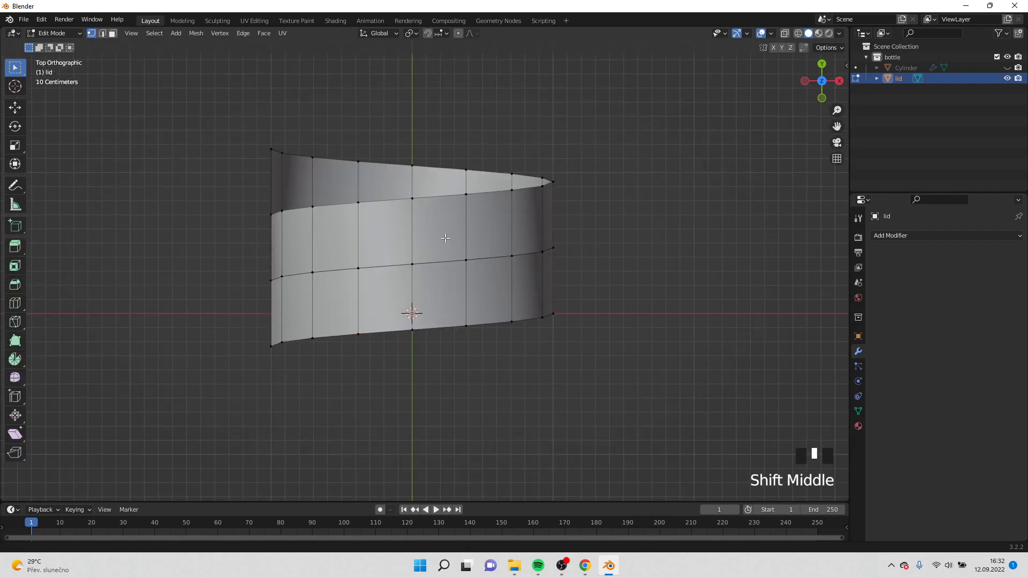
{"action": "key", "text": "ctrl+r"}
{"action": "scroll", "coordinate": [410, 251], "scroll_direction": "up", "scroll_amount": 2}
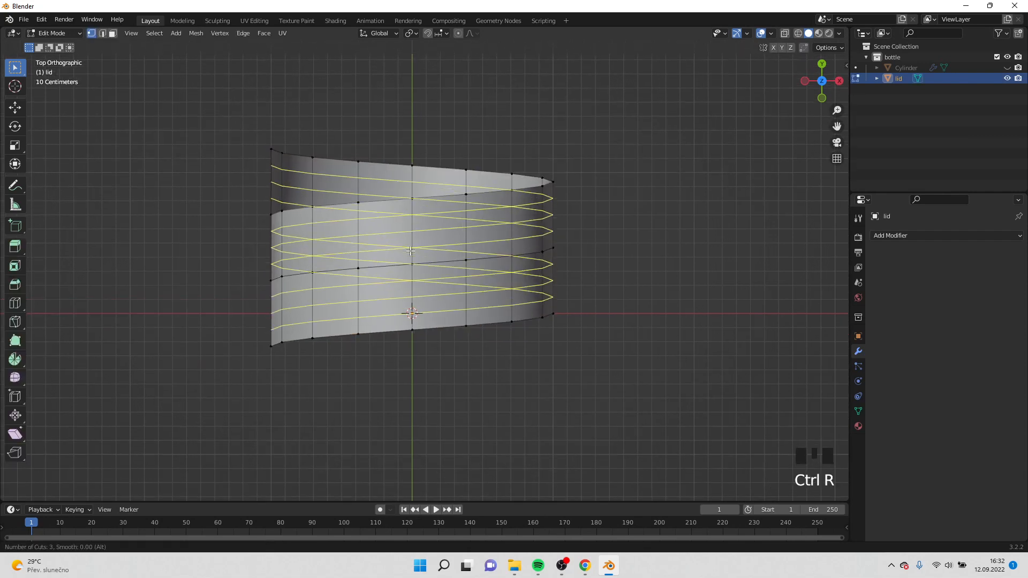
{"action": "left_click", "coordinate": [410, 251]}
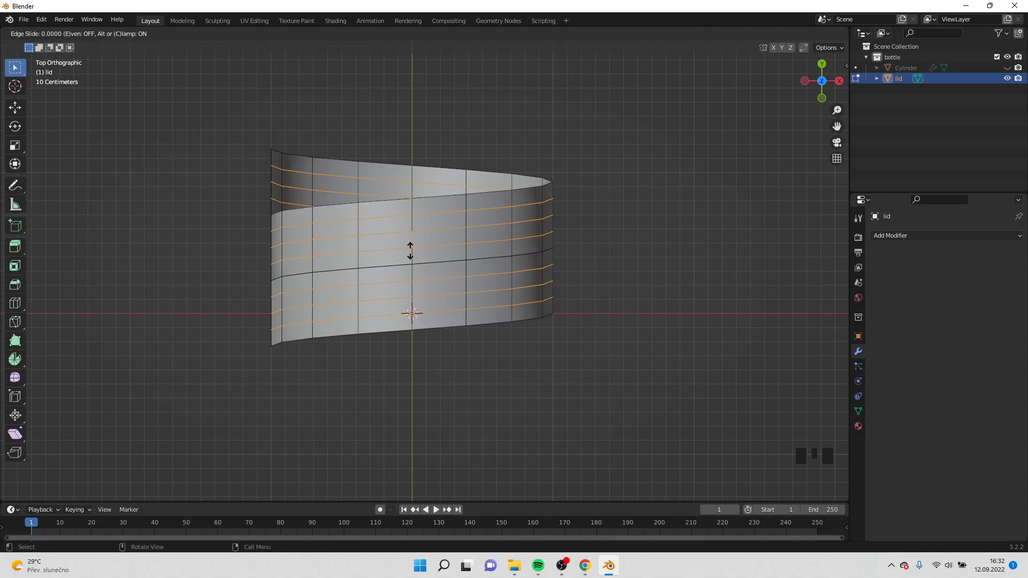
{"action": "left_click", "coordinate": [410, 251]}
{"action": "scroll", "coordinate": [442, 249], "scroll_direction": "up", "scroll_amount": 2}
{"action": "middle_click_drag", "start_coordinate": [442, 249], "coordinate": [441, 261], "text": "shift"}
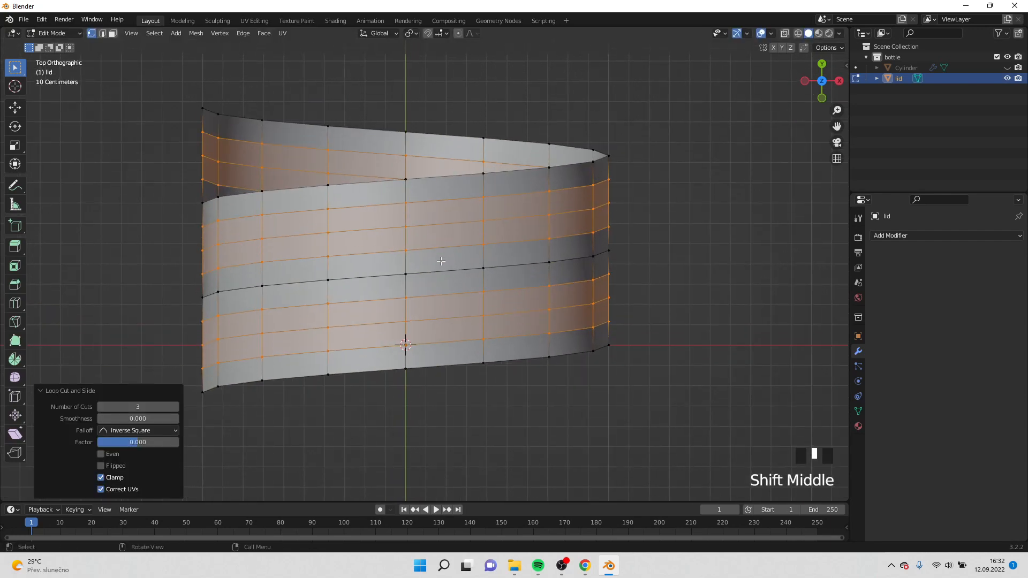
Step: Scale the whole lid object down slightly along Y, then return to editing its mesh
{"action": "key", "text": "Tab"}
{"action": "key", "text": "s"}
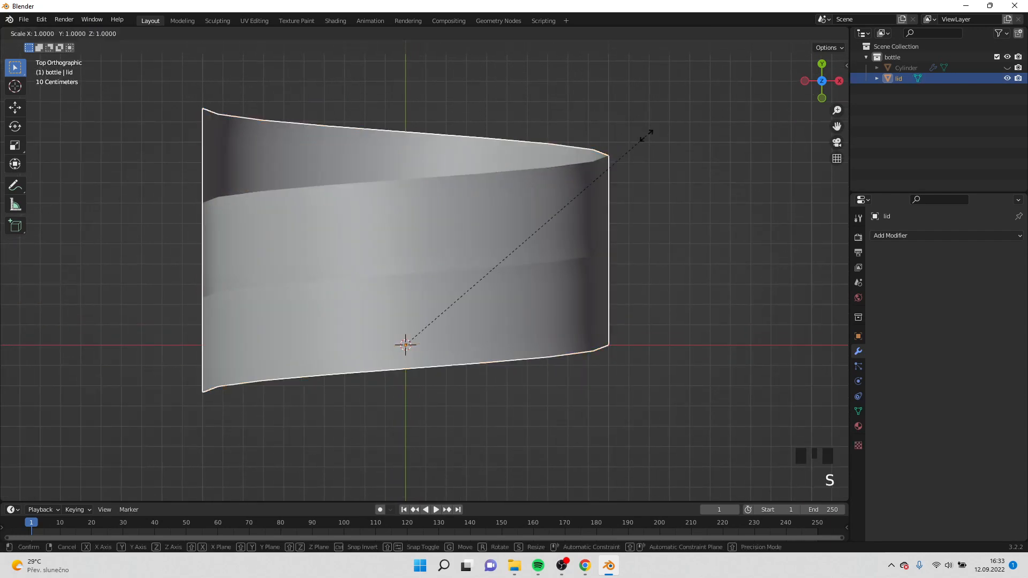
{"action": "key", "text": "x"}
{"action": "key", "text": "y"}
{"action": "left_click", "coordinate": [643, 141]}
{"action": "key", "text": "Tab"}
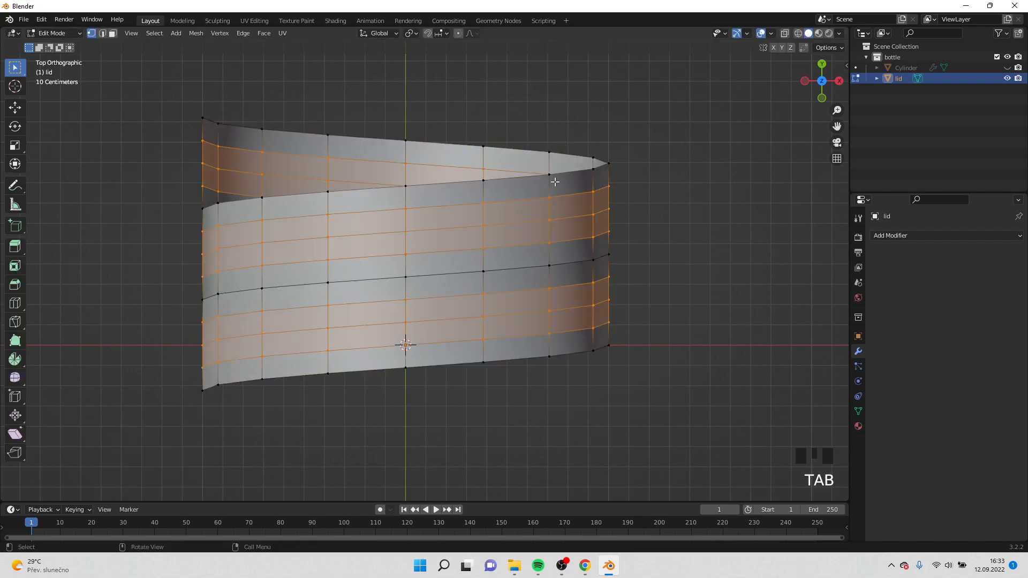
Step: Select the continuous band of faces just below the first loop cut, following the spiral through all its turns
{"action": "left_click", "coordinate": [102, 33]}
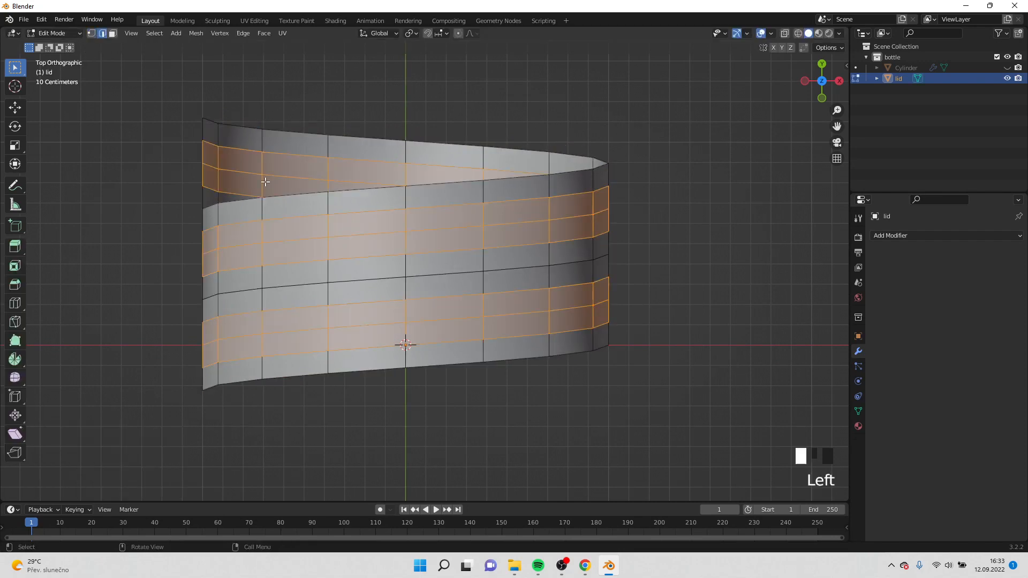
{"action": "left_click", "coordinate": [353, 211], "text": "alt"}
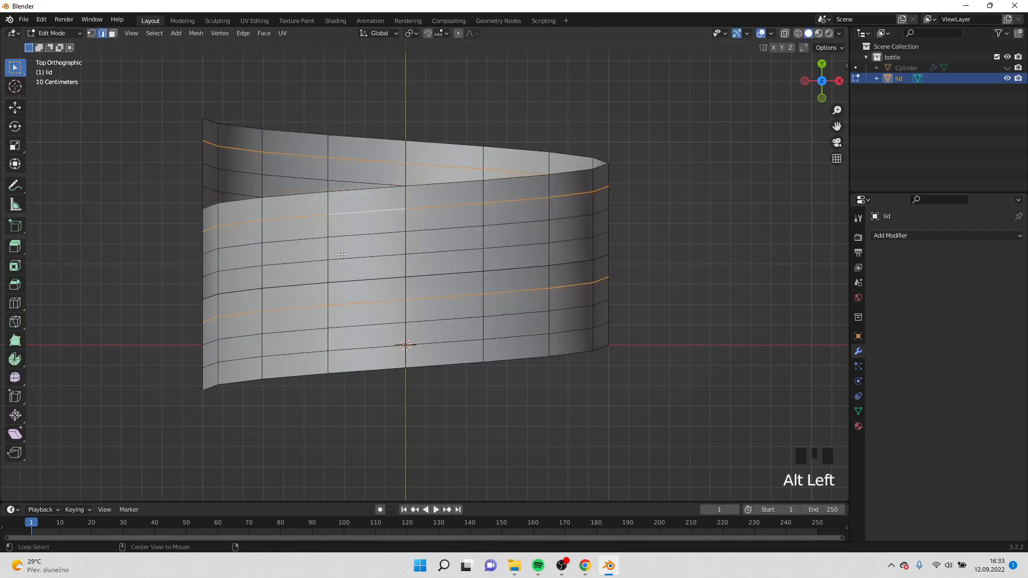
{"action": "left_click", "coordinate": [112, 33]}
{"action": "left_click", "coordinate": [211, 157]}
{"action": "left_click", "coordinate": [235, 231], "text": "ctrl+shift"}
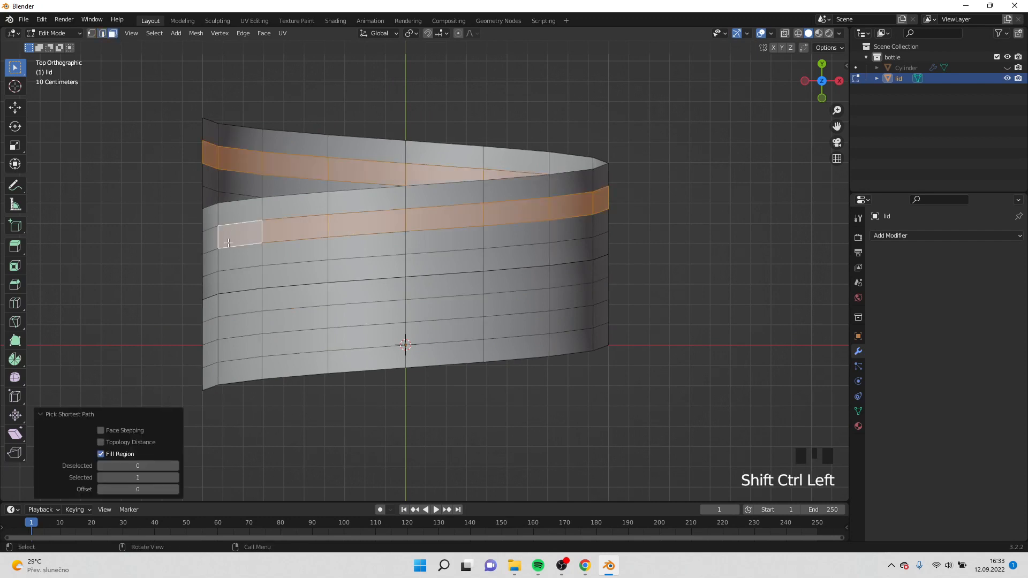
{"action": "middle_click_drag", "start_coordinate": [234, 230], "coordinate": [478, 107]}
{"action": "scroll", "coordinate": [435, 333], "scroll_direction": "up", "scroll_amount": 3, "text": "shift"}
{"action": "middle_click_drag", "start_coordinate": [441, 476], "coordinate": [447, 289], "text": "shift"}
{"action": "middle_click_drag", "start_coordinate": [456, 423], "coordinate": [459, 292], "text": "shift"}
{"action": "left_click", "coordinate": [346, 370], "text": "ctrl+shift"}
{"action": "middle_click_drag", "start_coordinate": [503, 434], "coordinate": [473, 336]}
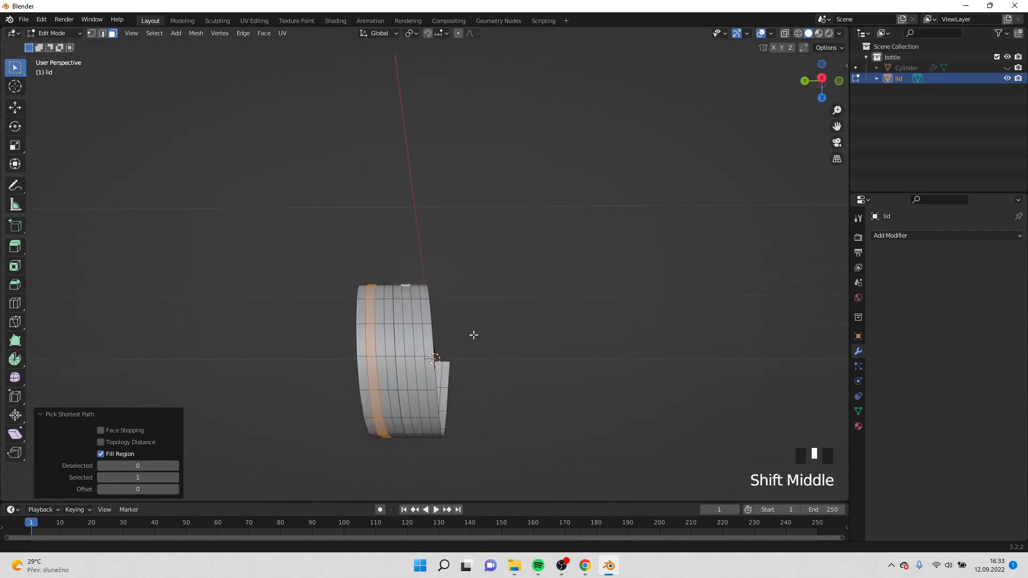
{"action": "left_click", "coordinate": [415, 353], "text": "ctrl+shift"}
{"action": "middle_click_drag", "start_coordinate": [416, 353], "coordinate": [230, 407]}
{"action": "left_click", "coordinate": [423, 301], "text": "ctrl+shift"}
{"action": "left_click", "coordinate": [421, 334], "text": "ctrl+shift"}
{"action": "middle_click_drag", "start_coordinate": [486, 349], "coordinate": [441, 434]}
Step: Scale the selected spiral band outward to about 1.109 from the front view to form the raised thread
{"action": "key", "text": "KP_1"}
{"action": "key", "text": "s"}
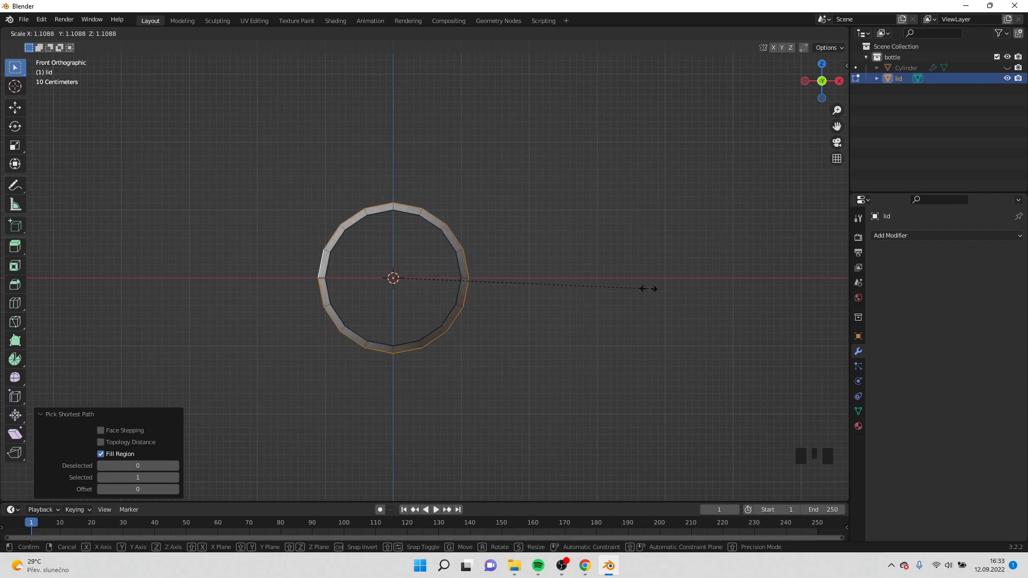
{"action": "left_click", "coordinate": [649, 289]}
{"action": "middle_click_drag", "start_coordinate": [519, 282], "coordinate": [526, 345]}
{"action": "key", "text": "Tab"}
{"action": "scroll", "coordinate": [505, 296], "scroll_direction": "up", "scroll_amount": 3}
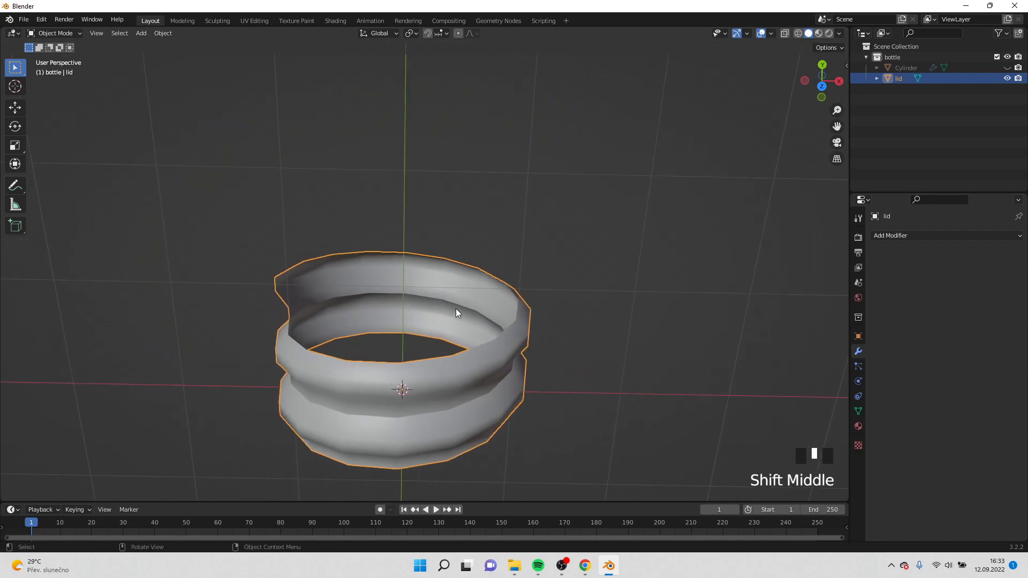
Step: Select the open boundary edges at the spiral's +Y end and extrude them about 0.454 m along Y
{"action": "key", "text": "Tab"}
{"action": "middle_click_drag", "start_coordinate": [351, 246], "coordinate": [98, 66], "text": "shift"}
{"action": "key", "text": "Tab"}
{"action": "key", "text": "Tab"}
{"action": "left_click", "coordinate": [101, 33]}
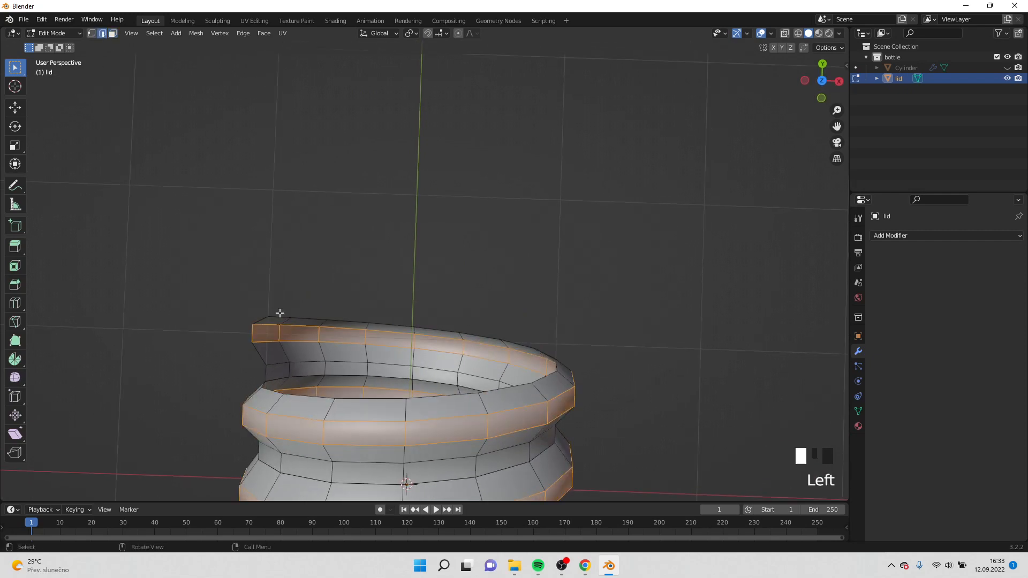
{"action": "left_click", "coordinate": [282, 319]}
{"action": "middle_click_drag", "start_coordinate": [294, 344], "coordinate": [385, 264]}
{"action": "left_click", "coordinate": [560, 336], "text": "ctrl+shift"}
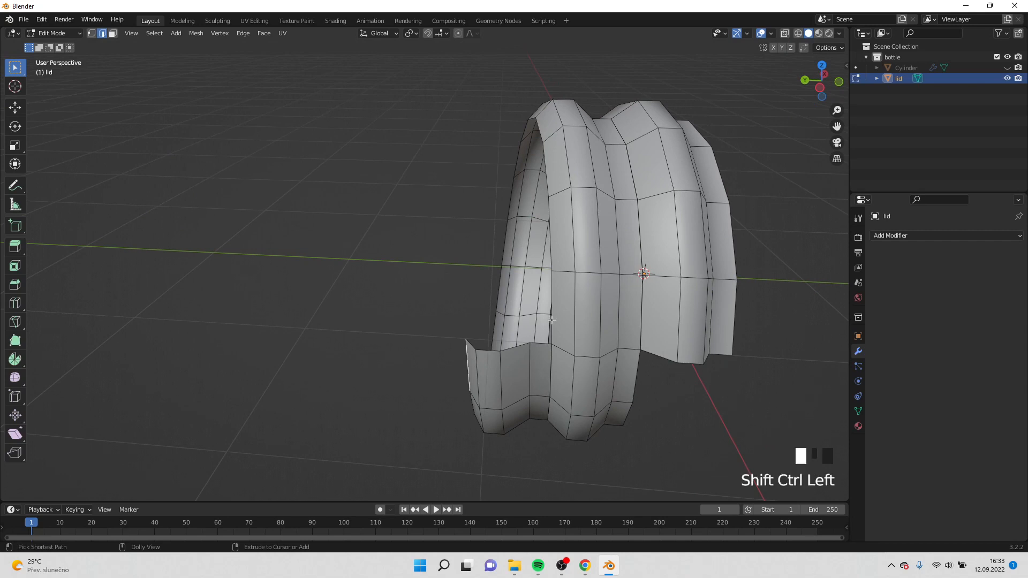
{"action": "key", "text": "e"}
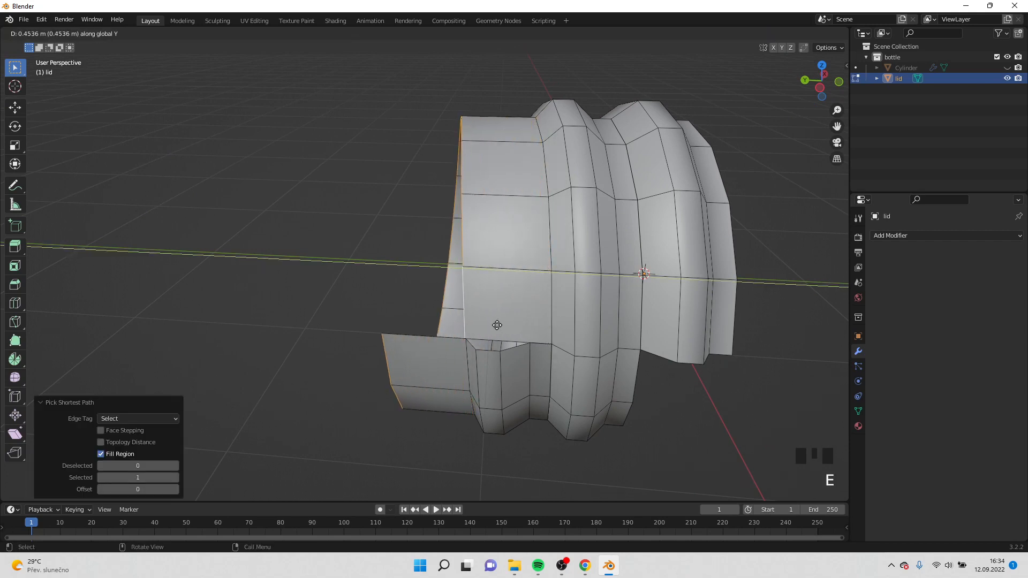
{"action": "left_click", "coordinate": [498, 325]}
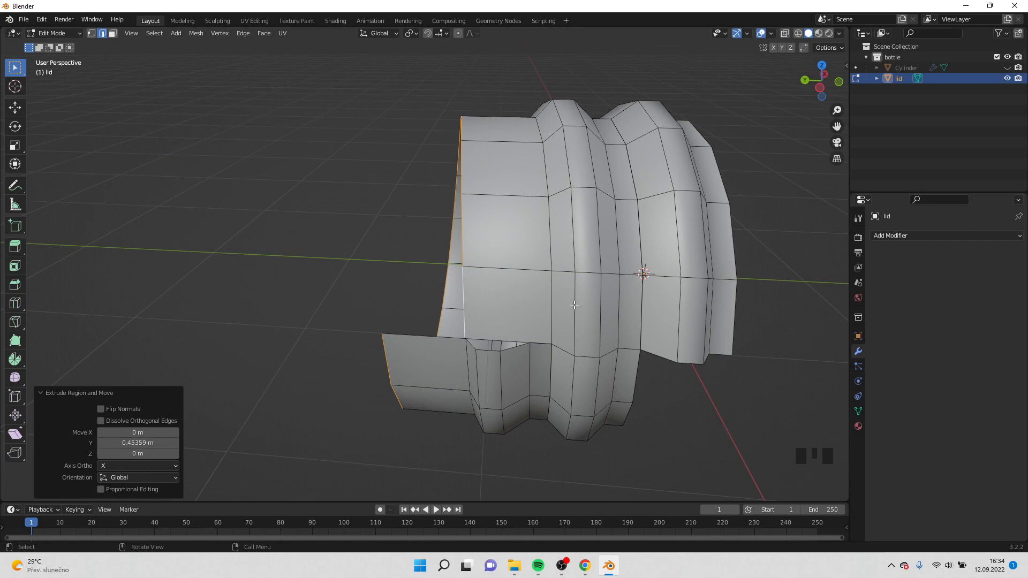
Step: Flatten the extruded +Y rim by scaling it to 0 along Y
{"action": "key", "text": "s"}
{"action": "key", "text": "y"}
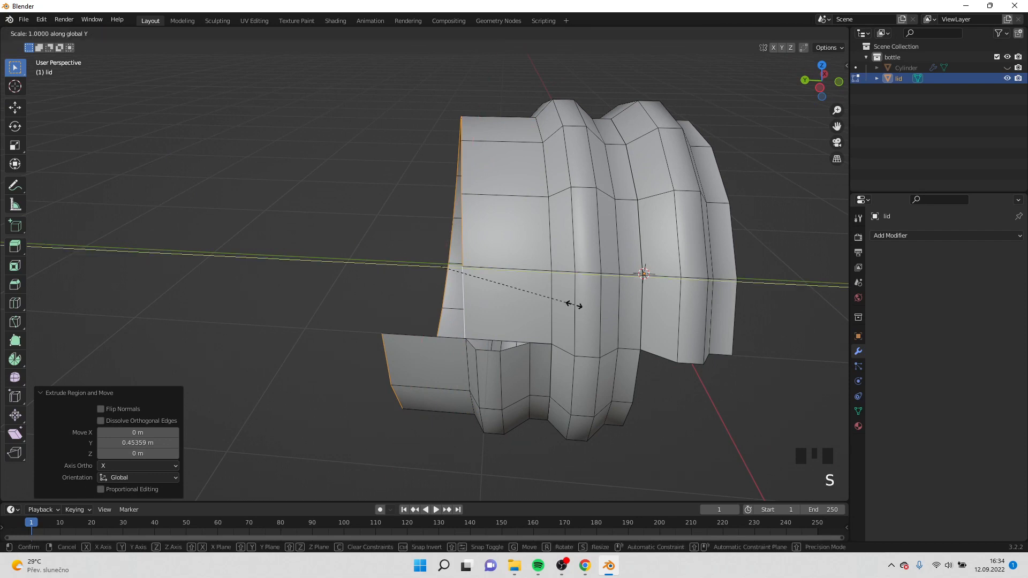
{"action": "type", "text": "0"}
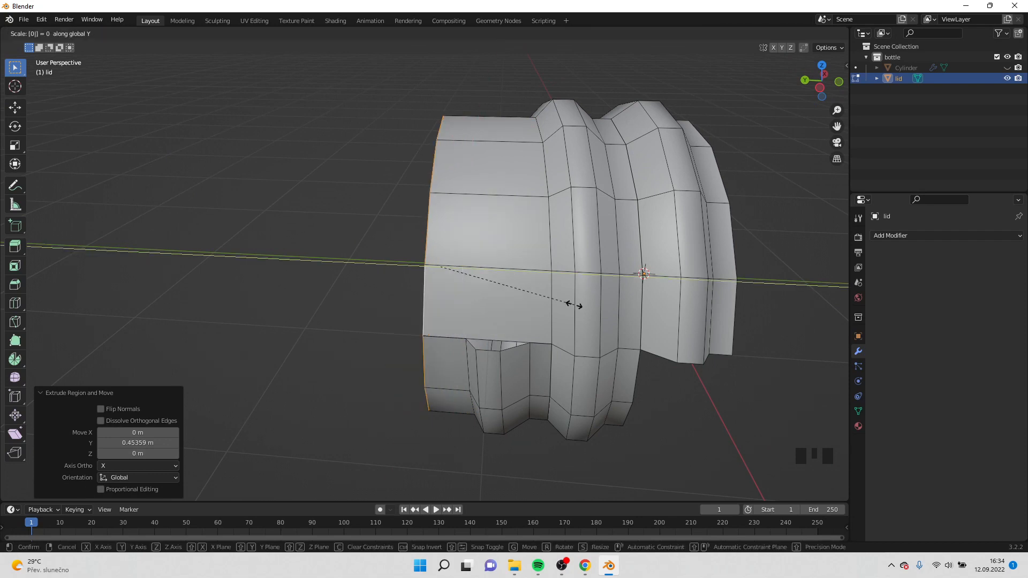
{"action": "key", "text": "Return"}
Step: Select the open boundary edges at the spiral's -Y end and extrude them about -0.561 m along Y
{"action": "middle_click_drag", "start_coordinate": [587, 320], "coordinate": [411, 246], "text": "shift"}
{"action": "left_click", "coordinate": [411, 245]}
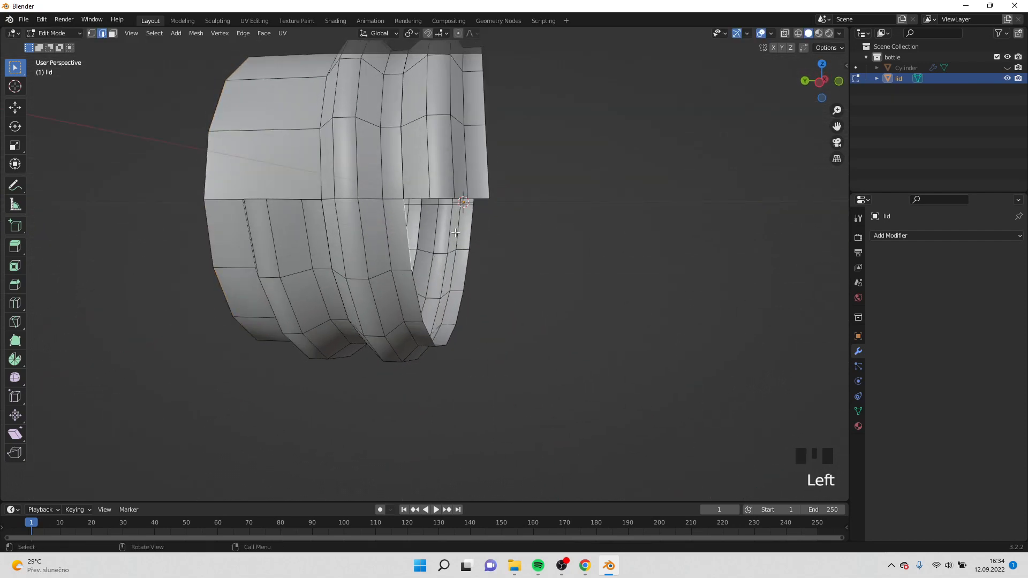
{"action": "left_click", "coordinate": [489, 183], "text": "ctrl+shift"}
{"action": "key", "text": "e"}
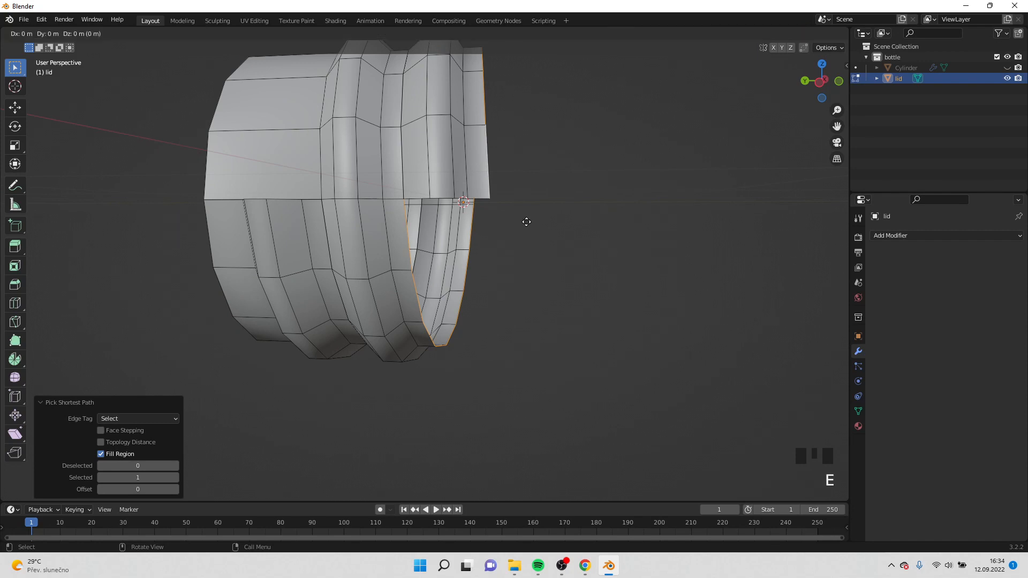
{"action": "key", "text": "y"}
{"action": "left_click", "coordinate": [611, 225]}
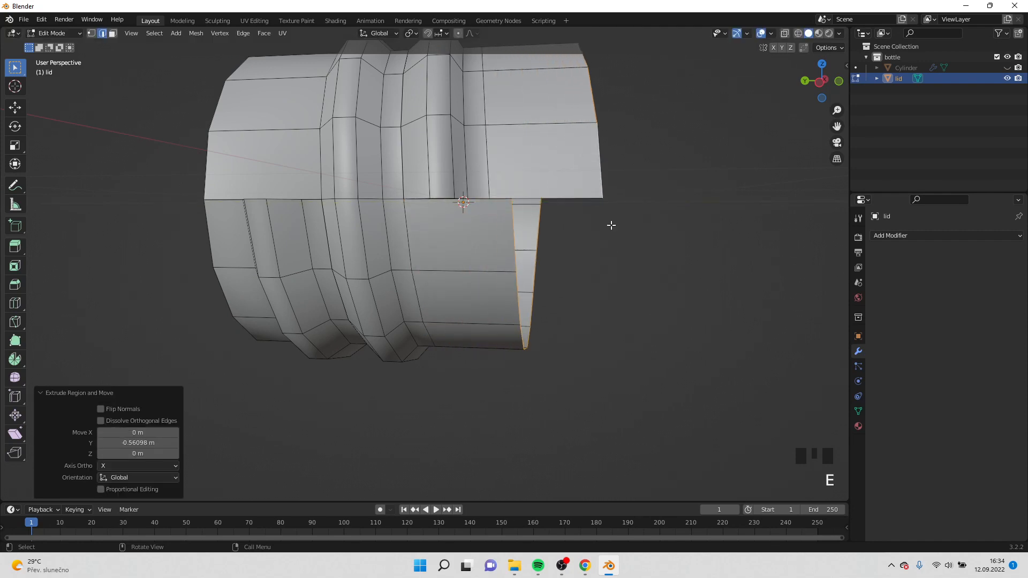
Step: Flatten the -Y rim by scaling it to 0 along Y, then move it about 0.168 m along Y
{"action": "key", "text": "s"}
{"action": "key", "text": "y"}
{"action": "key", "text": "0"}
{"action": "key", "text": "Return"}
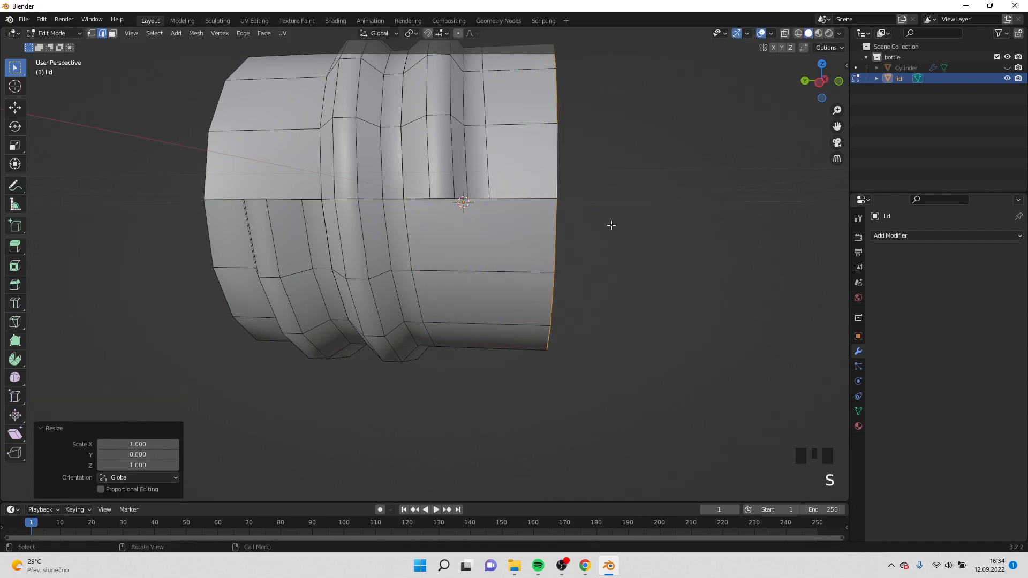
{"action": "key", "text": "g"}
{"action": "key", "text": "y"}
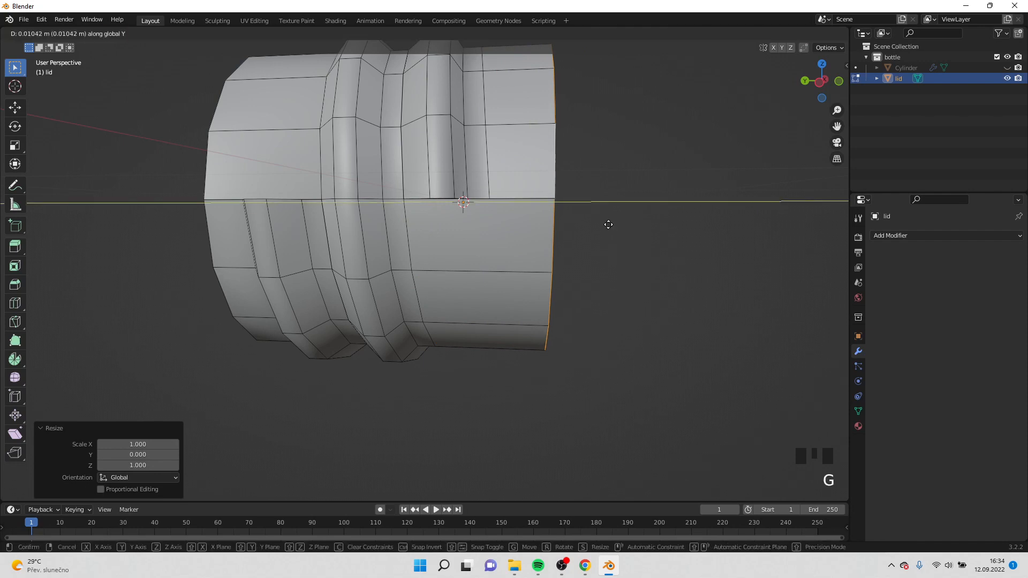
{"action": "left_click", "coordinate": [585, 225]}
{"action": "middle_click_drag", "start_coordinate": [585, 225], "coordinate": [378, 289], "text": "shift"}
Step: Add one loop cut around the +Y collar and flatten it by scaling to 0 along Y
{"action": "key", "text": "ctrl+r"}
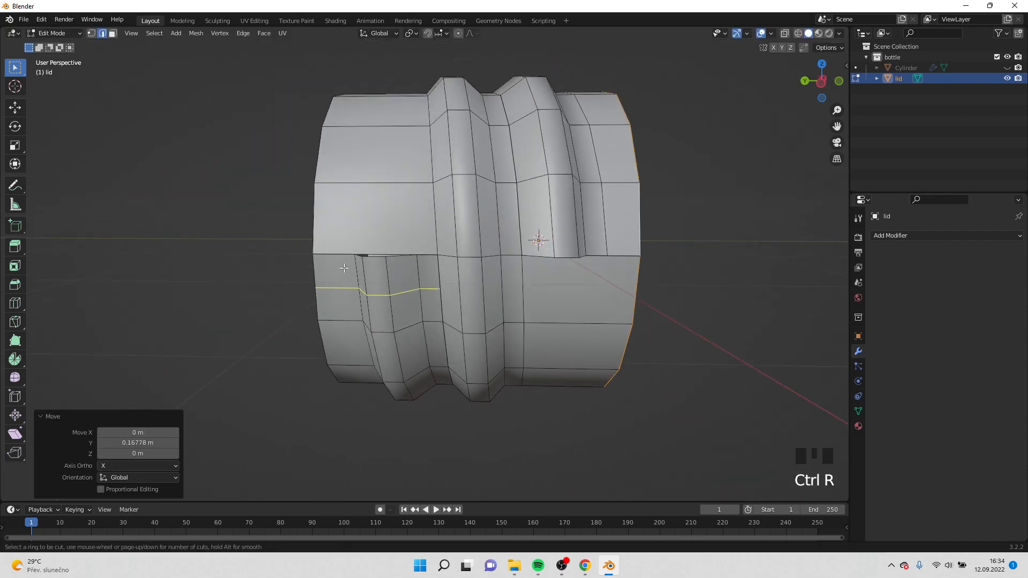
{"action": "left_click", "coordinate": [336, 258]}
{"action": "left_click", "coordinate": [336, 258]}
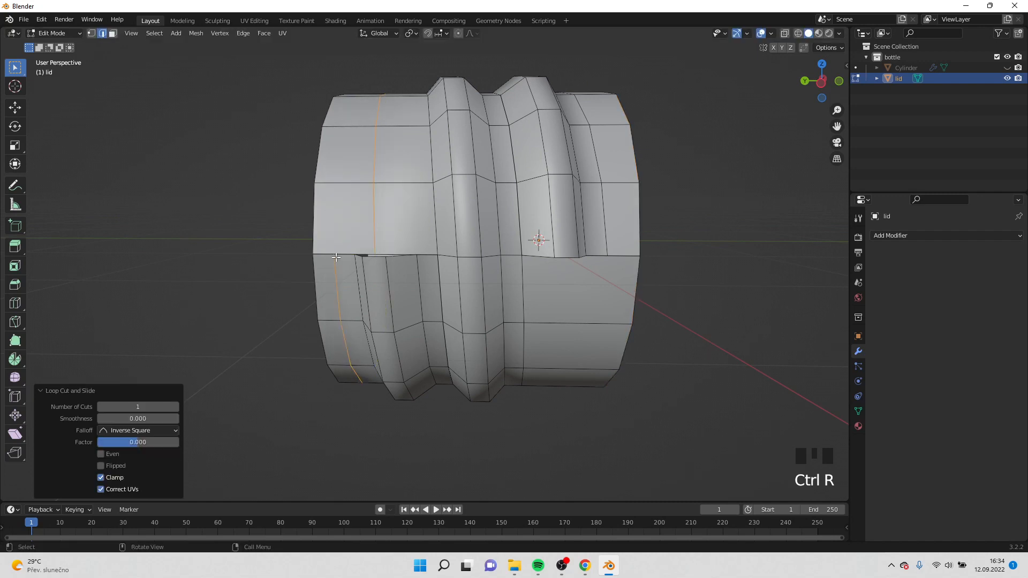
{"action": "key", "text": "s"}
{"action": "key", "text": "y"}
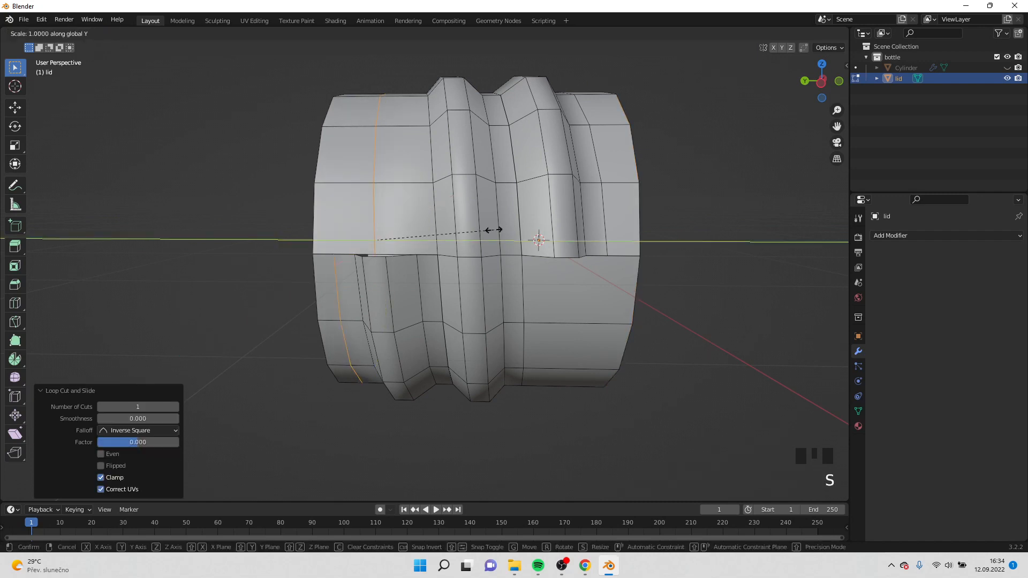
{"action": "key", "text": "0"}
{"action": "key", "text": "Return"}
Step: Move the +Y collar's flattened loop about 0.064 m along Y toward the rim
{"action": "key", "text": "g"}
{"action": "key", "text": "y"}
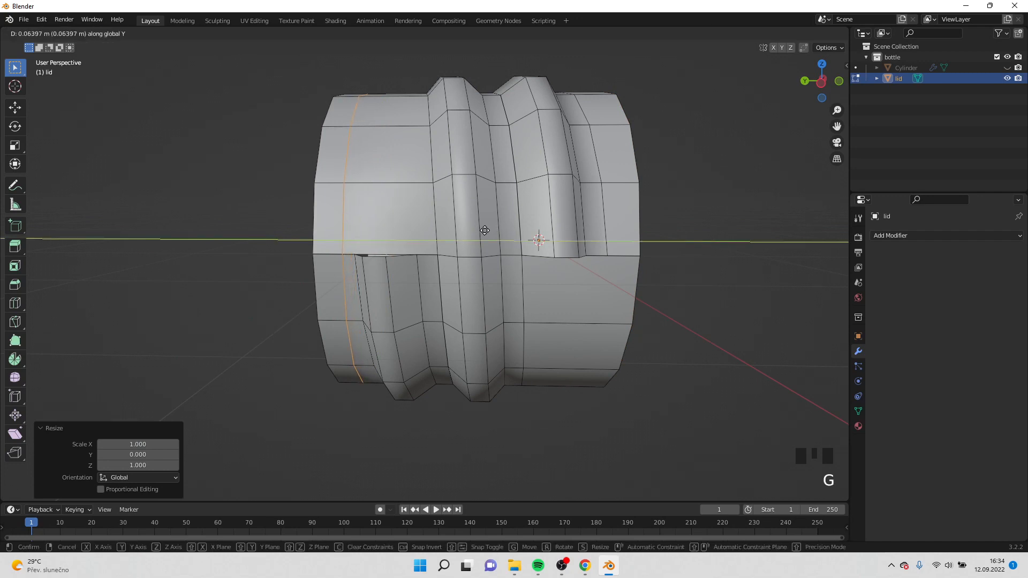
{"action": "left_click", "coordinate": [485, 230]}
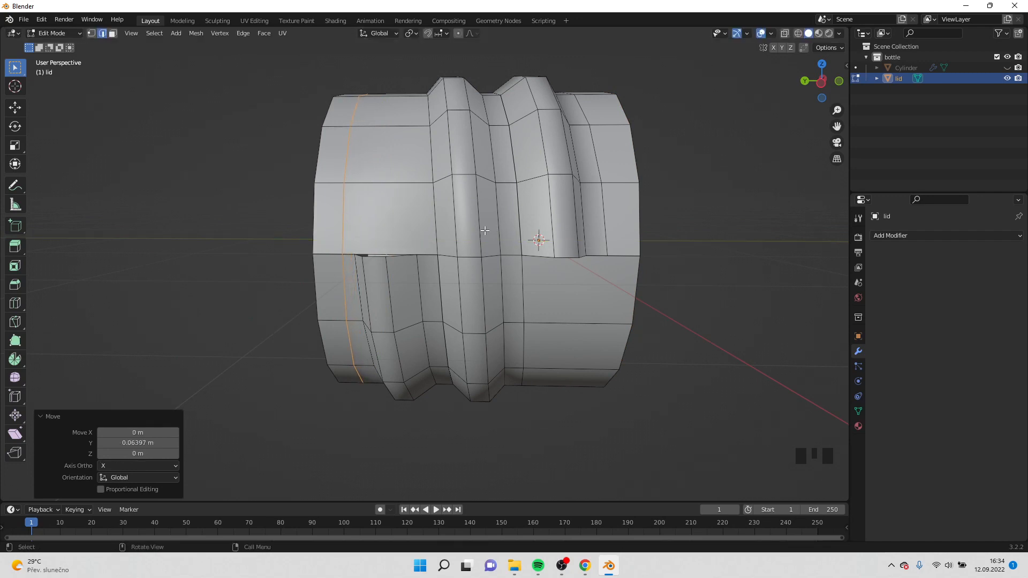
{"action": "middle_click_drag", "start_coordinate": [675, 260], "coordinate": [627, 269], "text": "shift"}
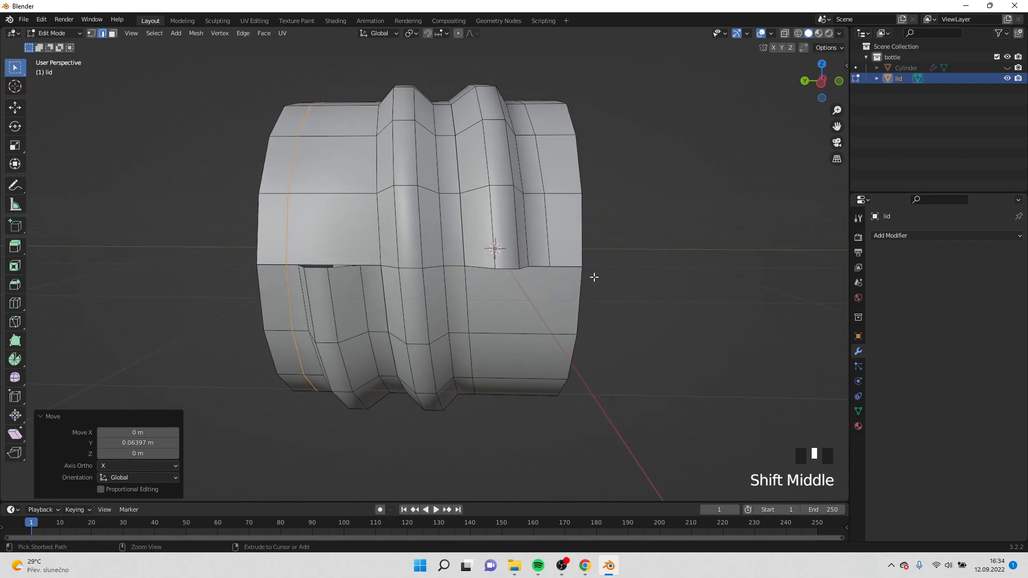
Step: Add one loop cut around the -Y collar and flatten it by scaling to 0 along Y
{"action": "key", "text": "ctrl+r"}
{"action": "left_click", "coordinate": [567, 262]}
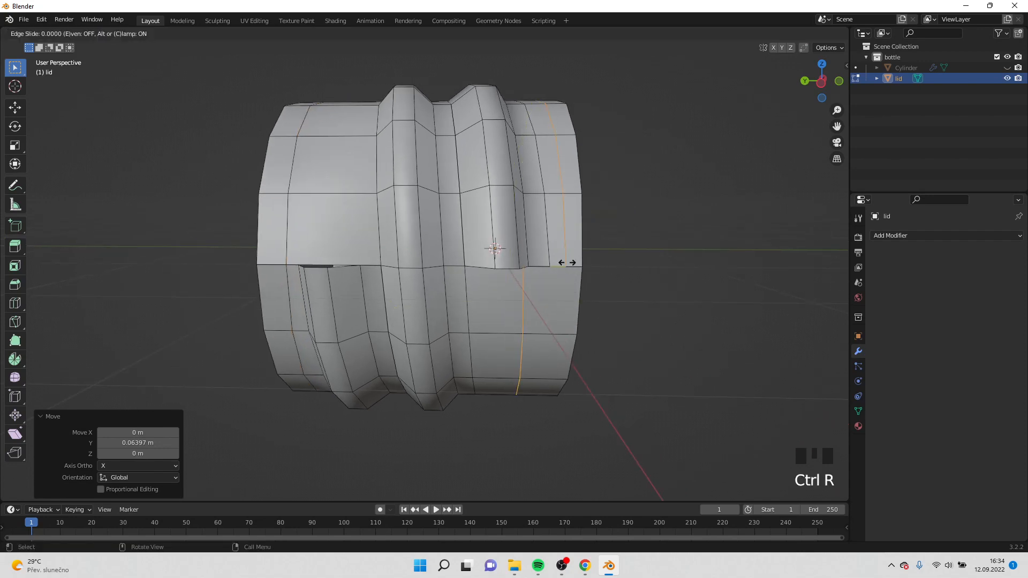
{"action": "left_click", "coordinate": [567, 263]}
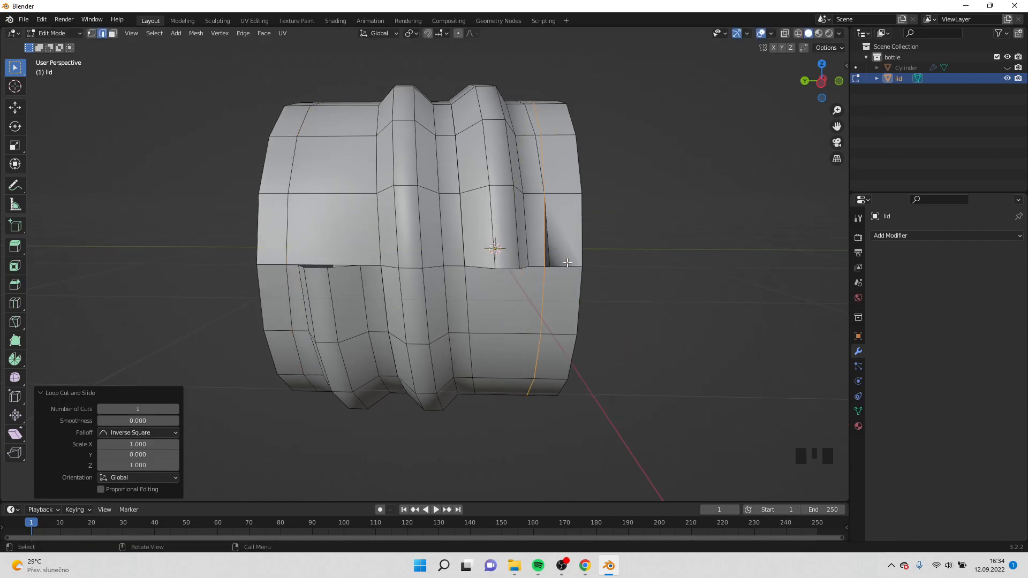
Step: Move the -Y collar's flattened loop about -0.124 m along Y toward the rim
{"action": "key", "text": "g"}
{"action": "key", "text": "y"}
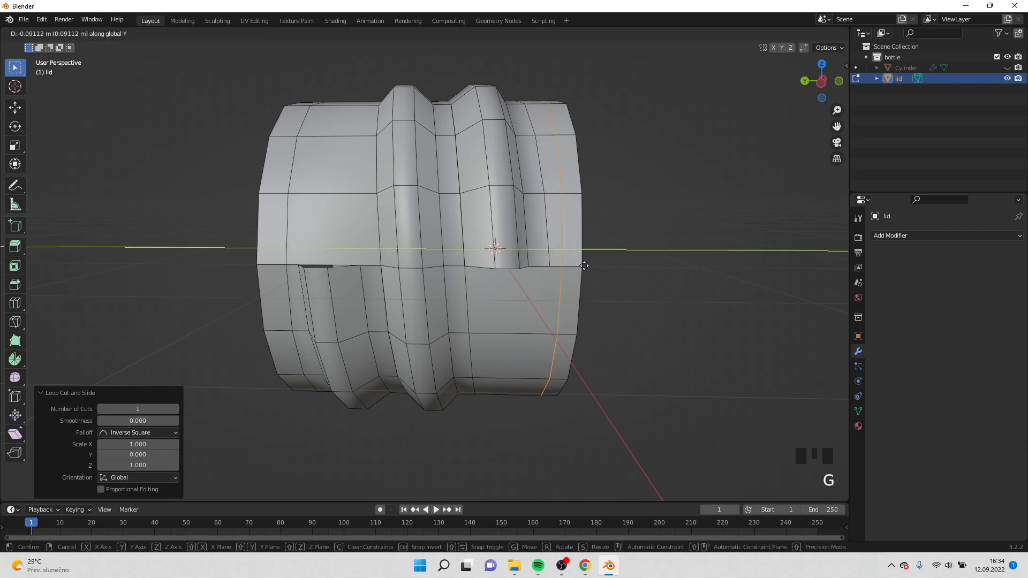
{"action": "left_click", "coordinate": [586, 266]}
{"action": "middle_click_drag", "start_coordinate": [564, 293], "coordinate": [529, 278], "text": "shift"}
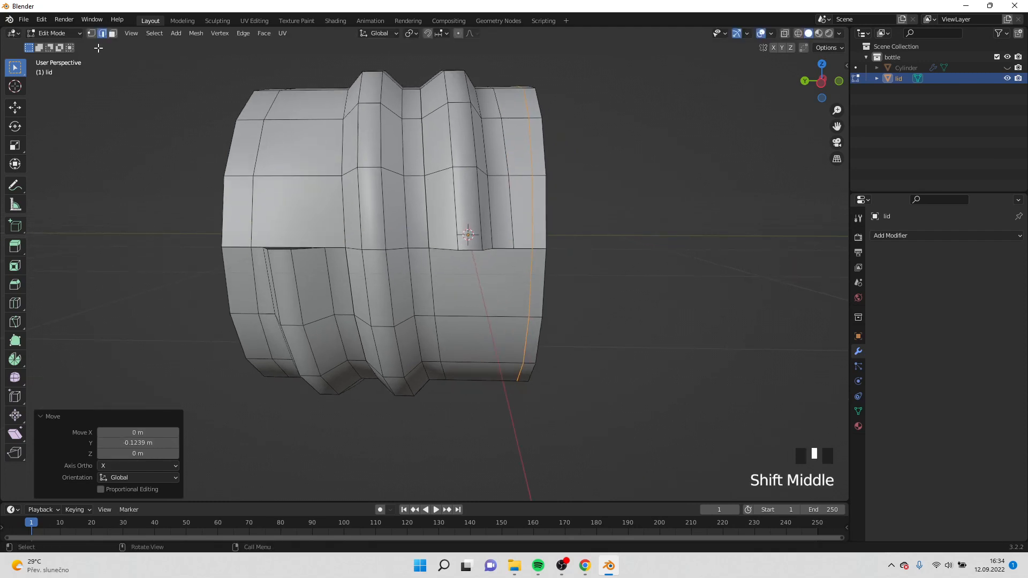
Step: Inset the collar face directly above the thread's open +Y end by about 0.096 m with Boundary off
{"action": "left_click", "coordinate": [113, 33]}
{"action": "middle_click_drag", "start_coordinate": [333, 215], "coordinate": [355, 280], "text": "shift"}
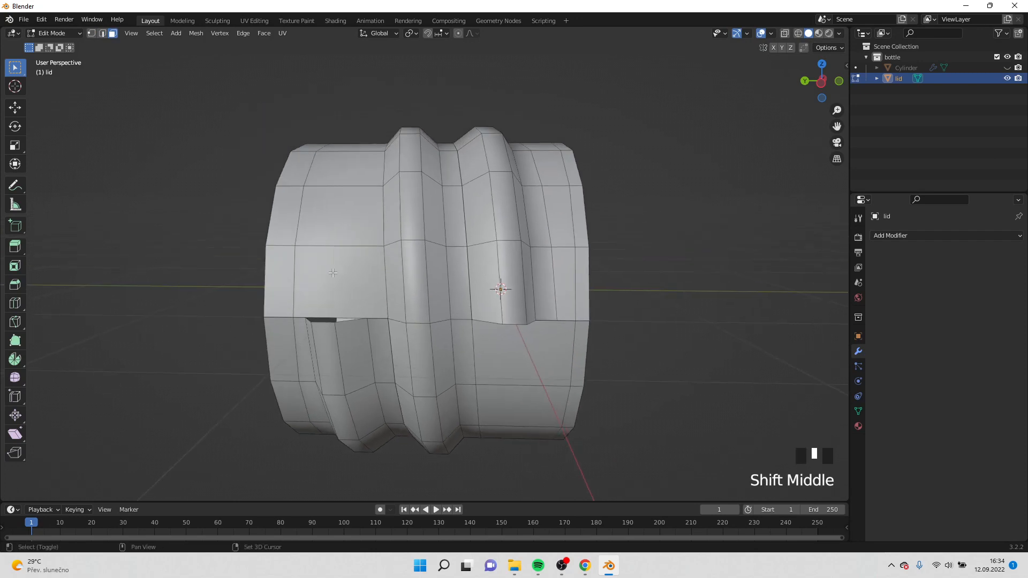
{"action": "left_click", "coordinate": [356, 280]}
{"action": "key", "text": "i"}
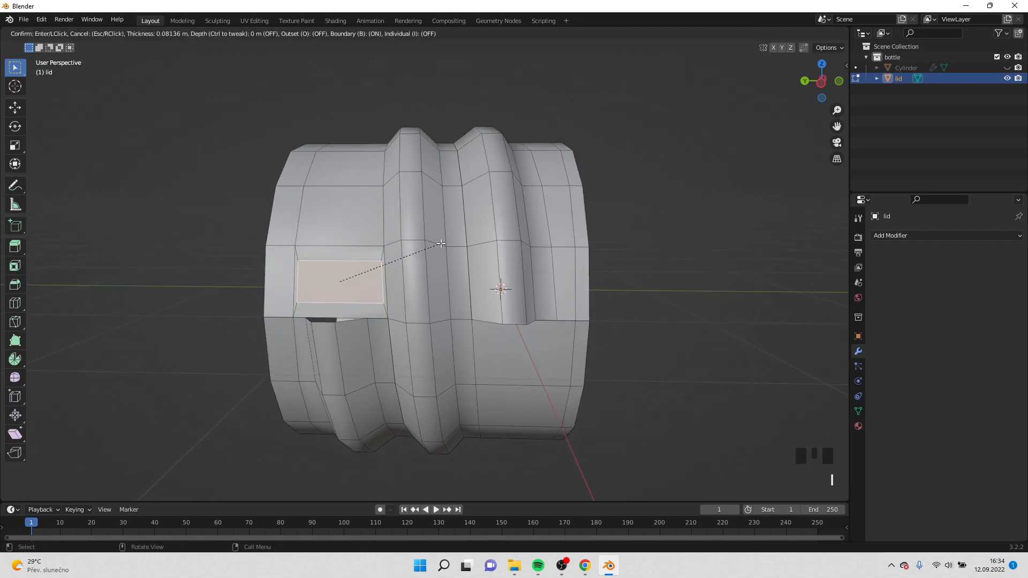
{"action": "key", "text": "b"}
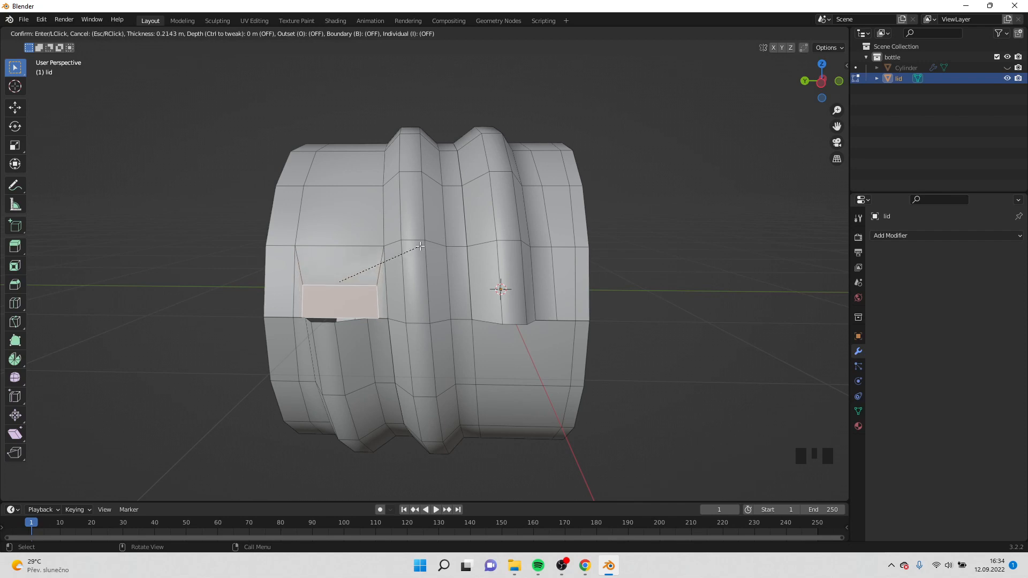
{"action": "left_click", "coordinate": [432, 237]}
Step: Scale the inset face at the thread's +Y end to about 0.697 along Y
{"action": "middle_click_drag", "start_coordinate": [432, 237], "coordinate": [459, 220], "text": "shift"}
{"action": "scroll", "coordinate": [469, 271], "scroll_direction": "up", "scroll_amount": 2}
{"action": "key", "text": "s"}
{"action": "key", "text": "y"}
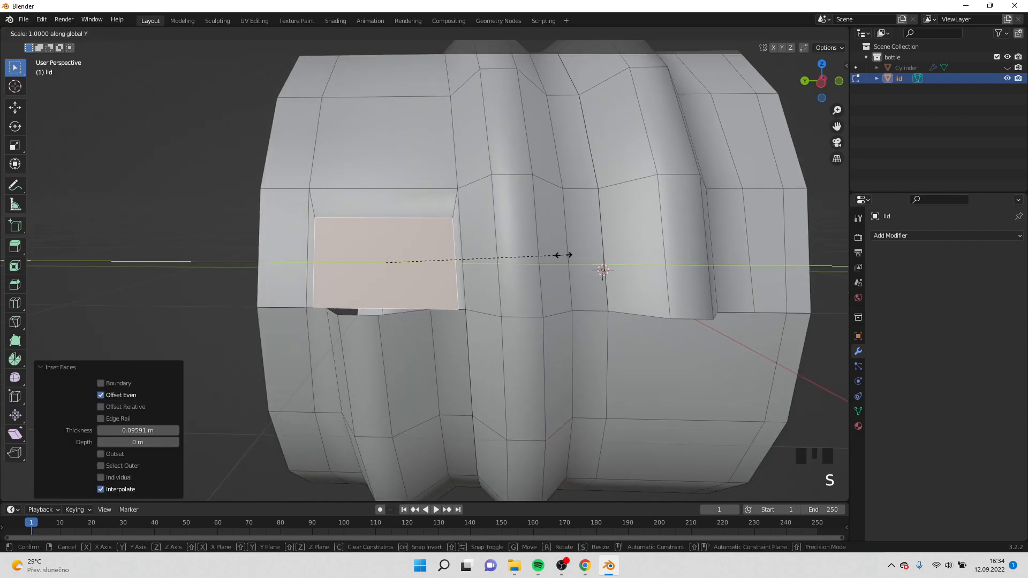
{"action": "left_click", "coordinate": [504, 266]}
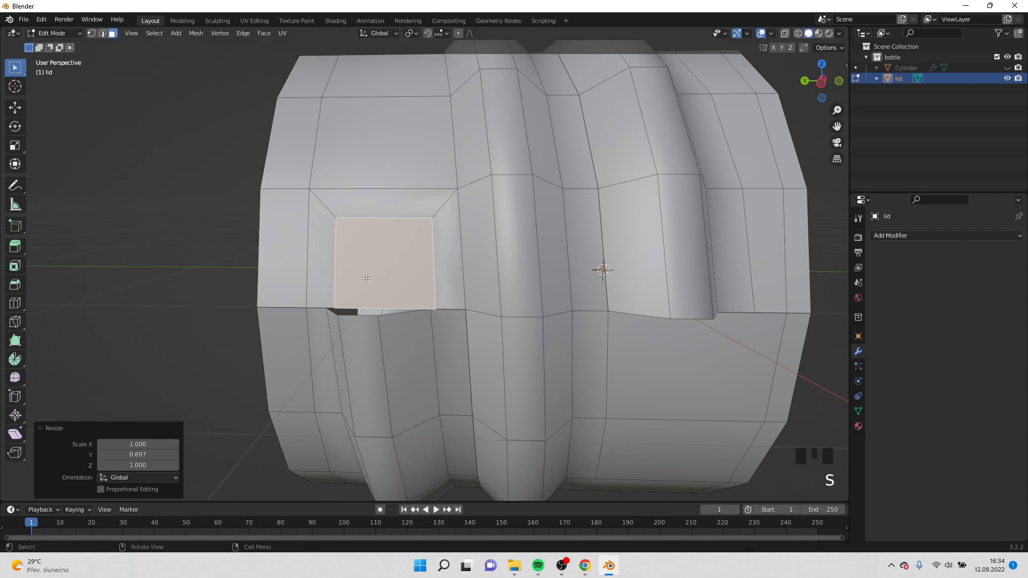
{"action": "left_click", "coordinate": [93, 34]}
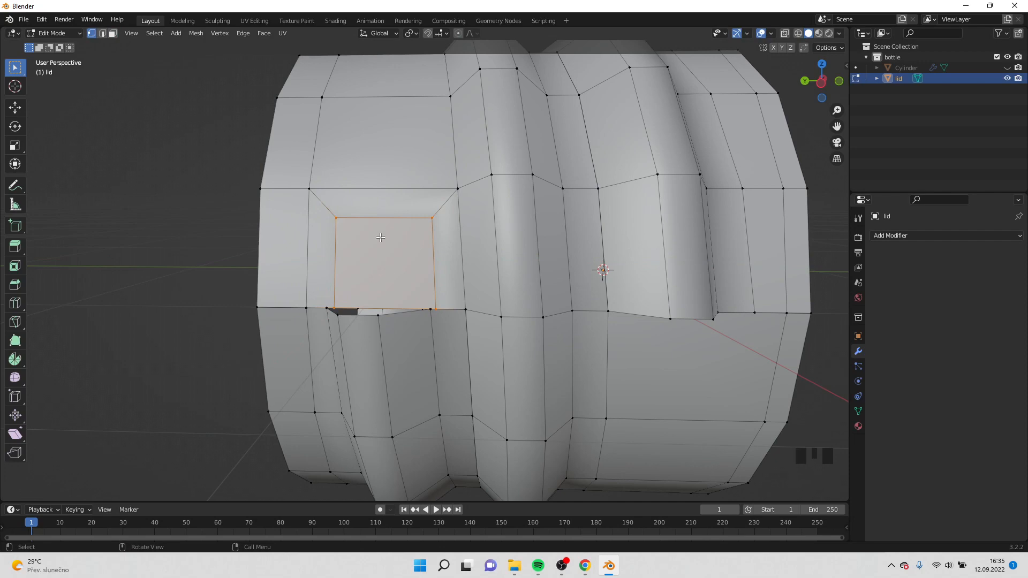
{"action": "left_click", "coordinate": [112, 34]}
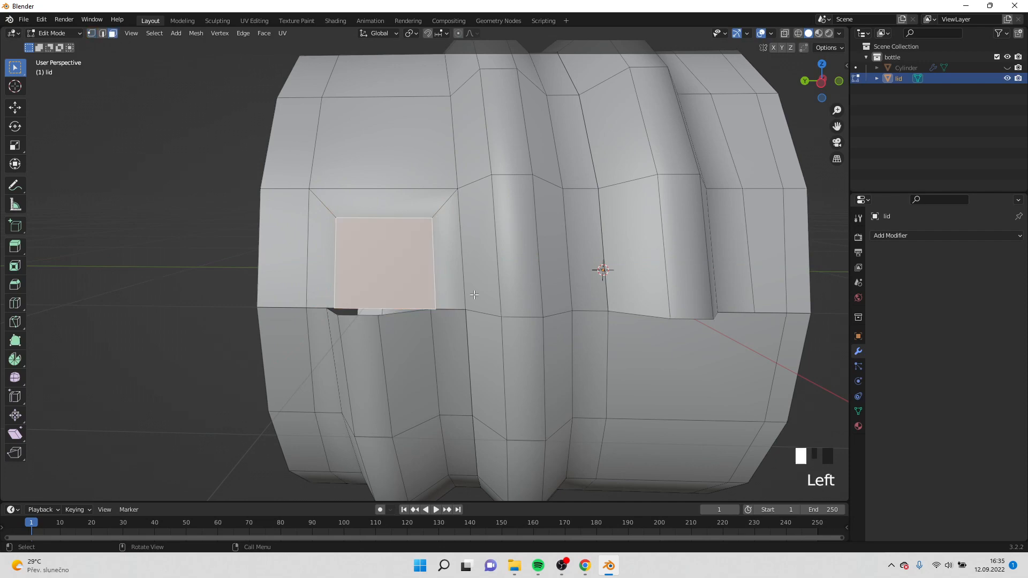
Step: In the Left orthographic view, move the inset face about 0.021 m along Y over the thread's end profile
{"action": "key", "text": "KP_3"}
{"action": "key", "text": "KP_9"}
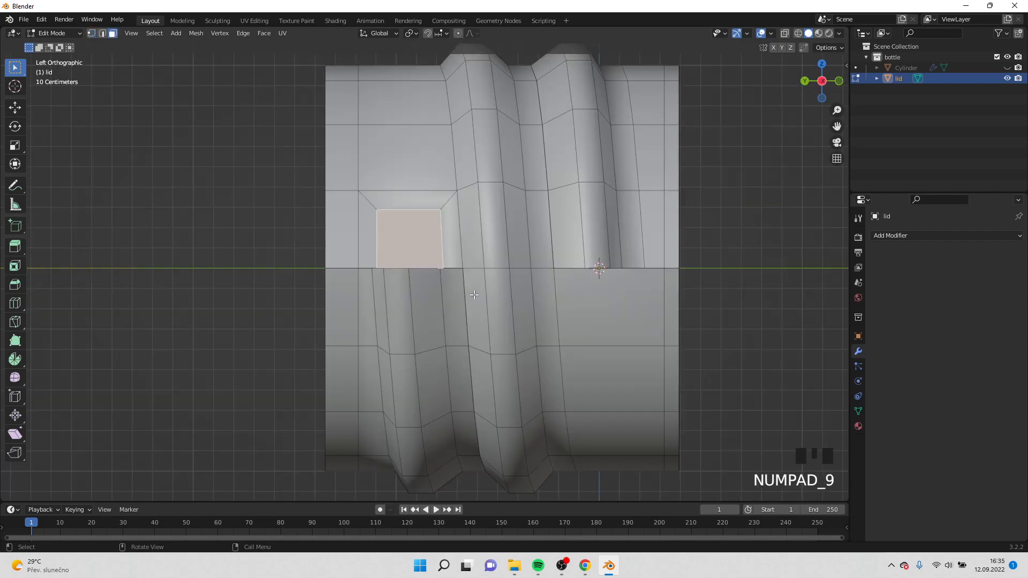
{"action": "middle_click_drag", "start_coordinate": [473, 294], "coordinate": [492, 283], "text": "shift"}
{"action": "scroll", "coordinate": [483, 321], "scroll_direction": "up", "scroll_amount": 3}
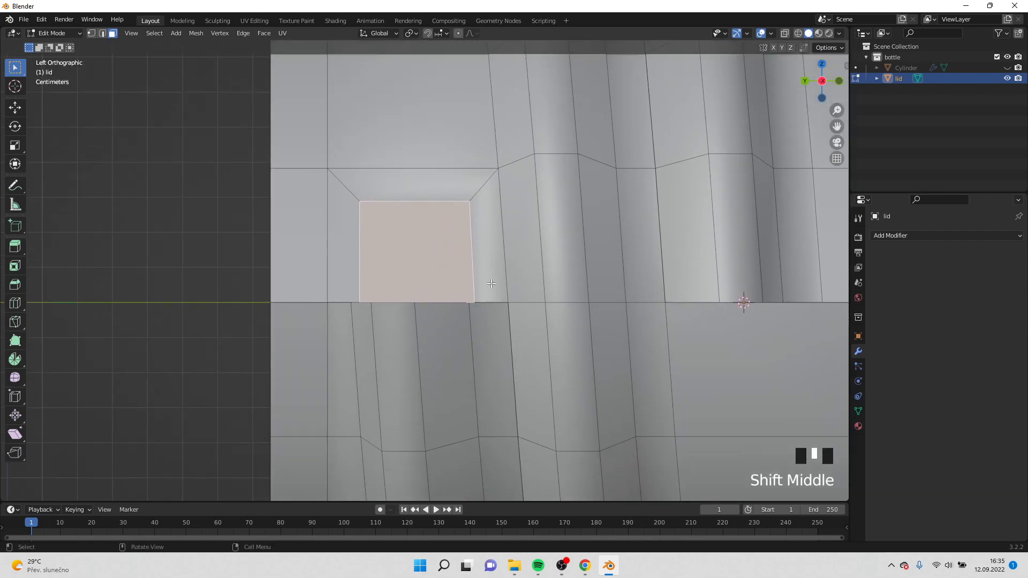
{"action": "key", "text": "g"}
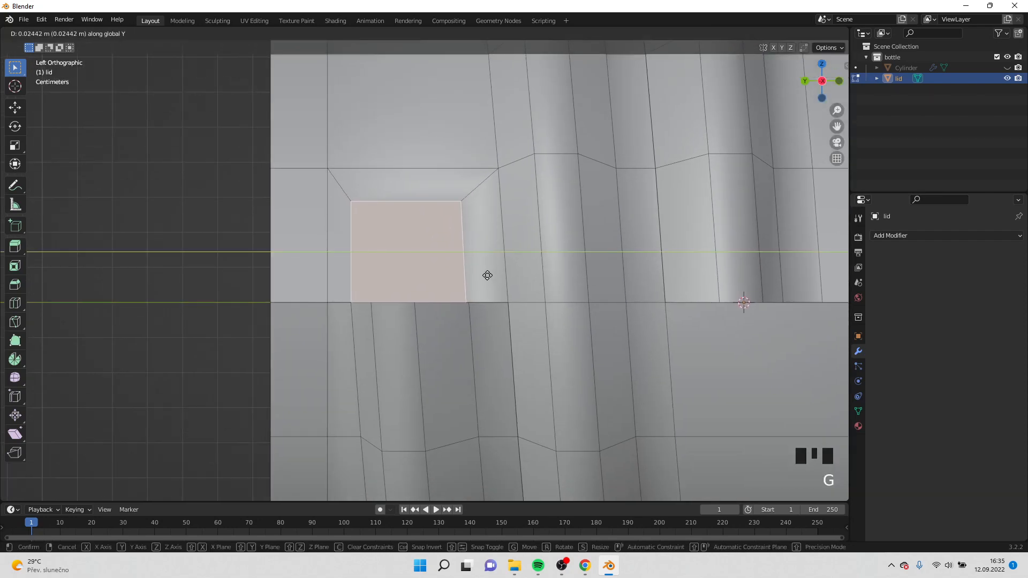
{"action": "left_click", "coordinate": [488, 275]}
Step: Inset the +Y end face again by about 0.042 m without boundary and scale it to about 0.427 along Y
{"action": "key", "text": "i"}
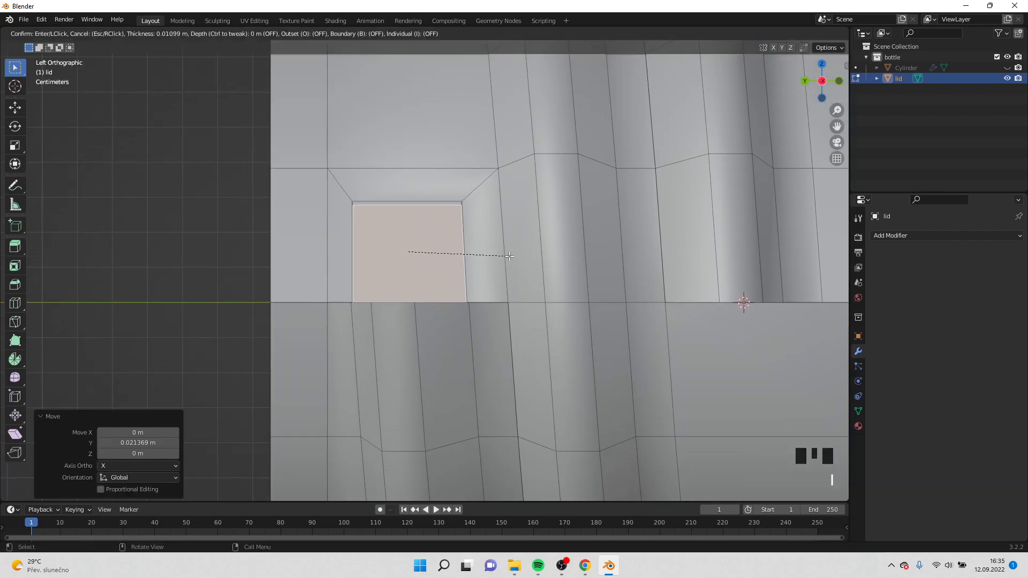
{"action": "left_click", "coordinate": [500, 258]}
{"action": "key", "text": "s"}
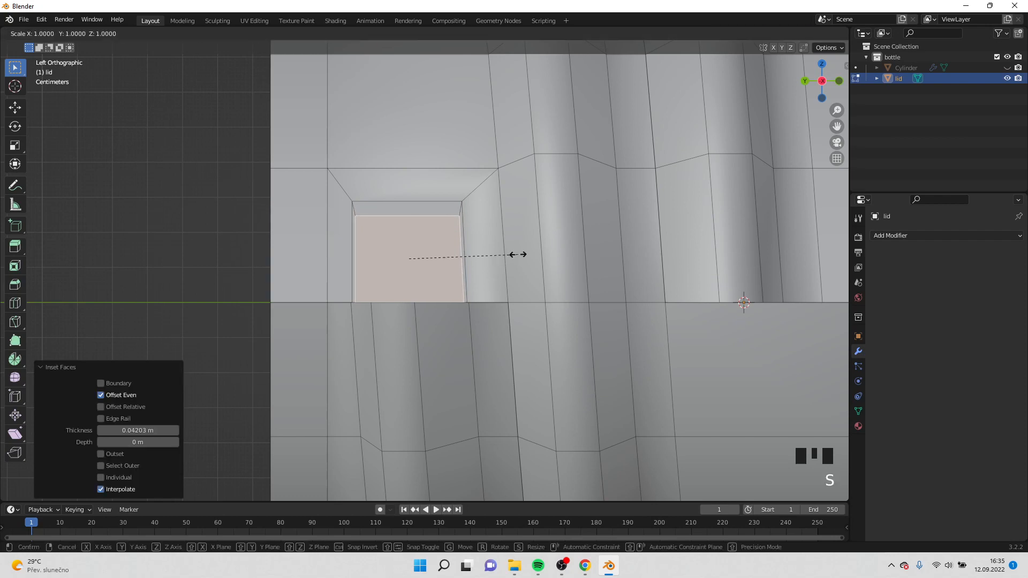
{"action": "key", "text": "y"}
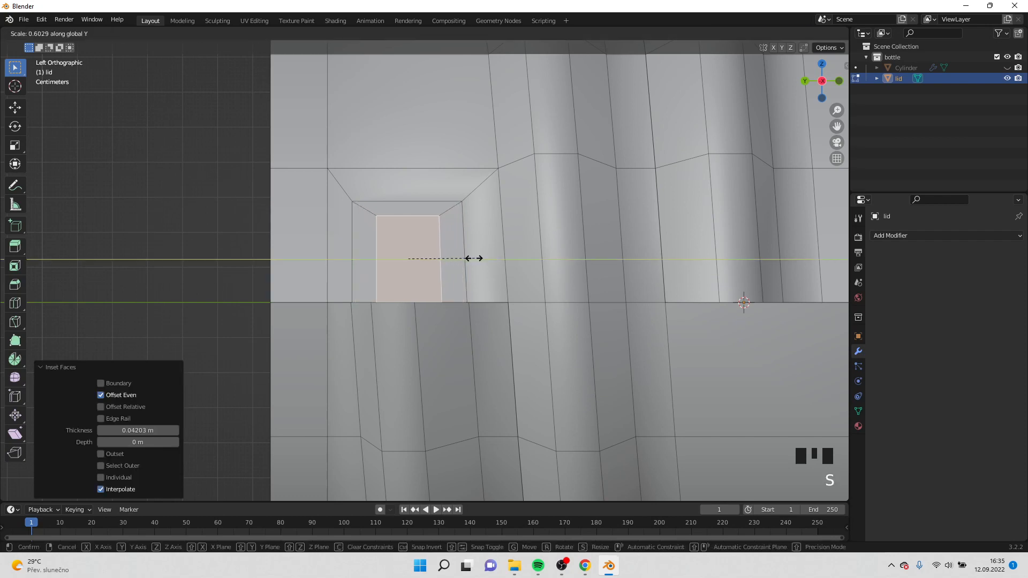
{"action": "left_click", "coordinate": [455, 262]}
Step: Move the narrow inner face about 0.046 m along Y to line up with the thread crest's edges
{"action": "key", "text": "g"}
{"action": "key", "text": "y"}
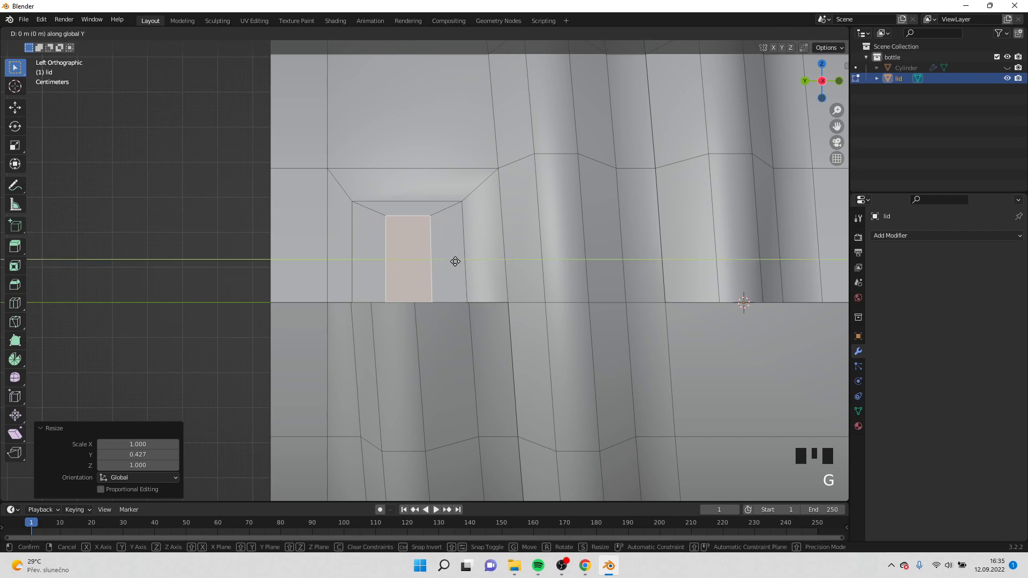
{"action": "left_click", "coordinate": [439, 263]}
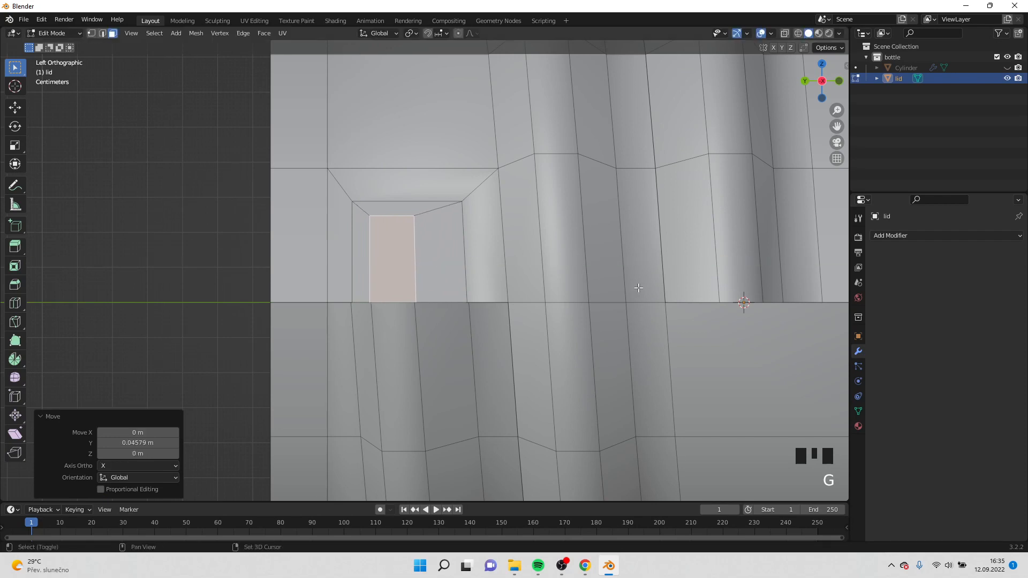
Step: Inset the collar face directly below the thread's -Y end by about 0.087 m with Boundary off
{"action": "middle_click_drag", "start_coordinate": [439, 263], "coordinate": [72, 300], "text": "shift"}
{"action": "middle_click_drag", "start_coordinate": [404, 314], "coordinate": [371, 222], "text": "shift"}
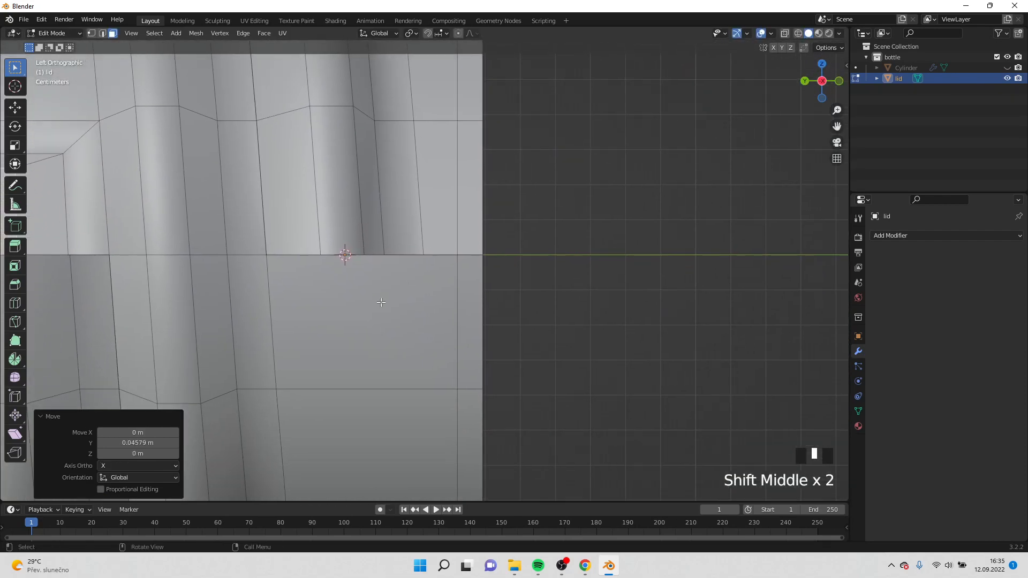
{"action": "left_click", "coordinate": [380, 307]}
{"action": "key", "text": "i"}
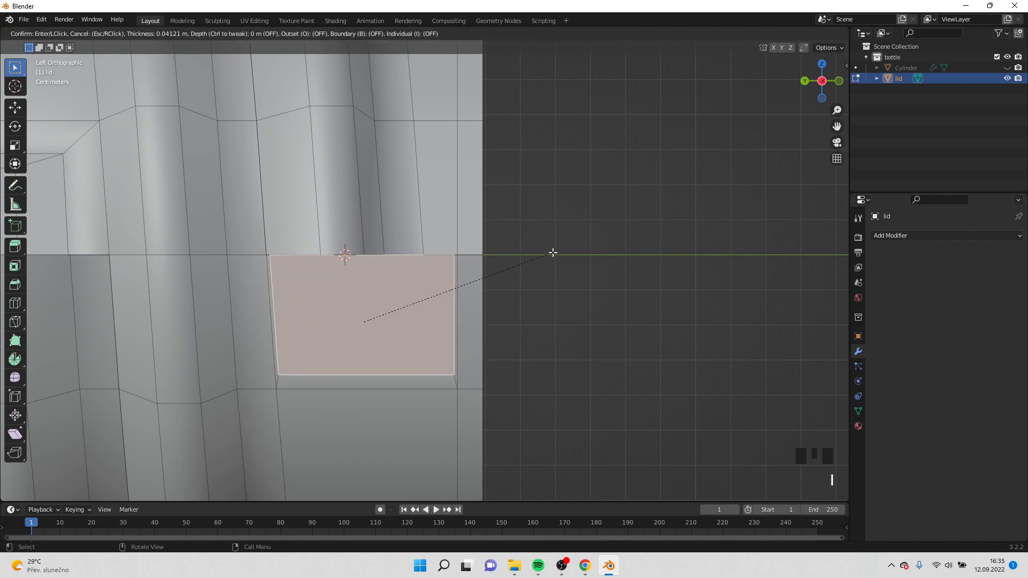
{"action": "left_click", "coordinate": [543, 260]}
Step: Narrow the inset face at the thread's -Y end along Y and move it about -0.026 m along Y
{"action": "key", "text": "s"}
{"action": "key", "text": "y"}
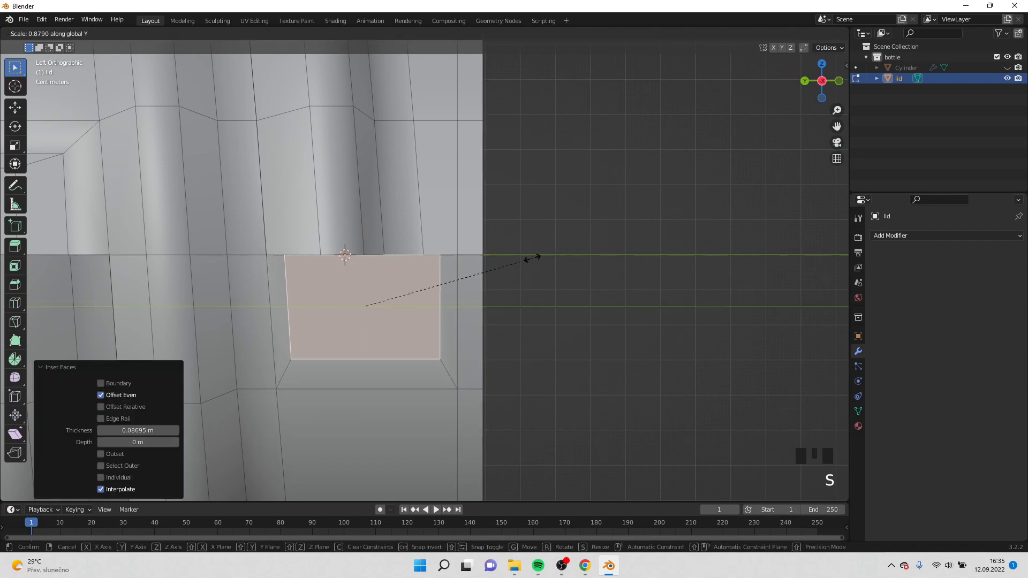
{"action": "left_click", "coordinate": [485, 265]}
{"action": "key", "text": "g"}
{"action": "key", "text": "y"}
{"action": "left_click", "coordinate": [489, 266]}
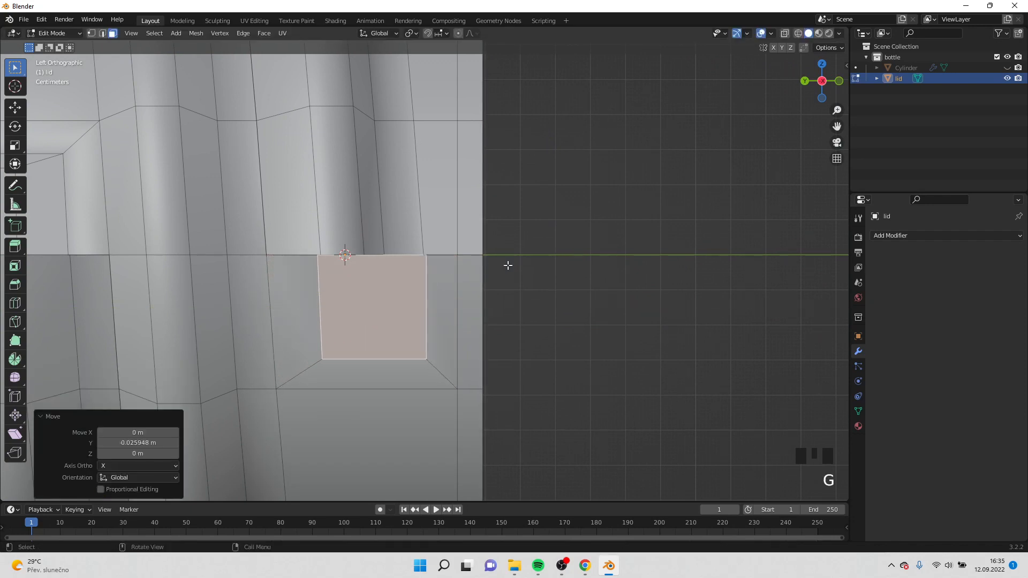
Step: Inset the -Y end face again by about 0.127 m and narrow it along Y to match the thread crest's width
{"action": "key", "text": "i"}
{"action": "left_click", "coordinate": [493, 264]}
{"action": "key", "text": "s"}
{"action": "key", "text": "y"}
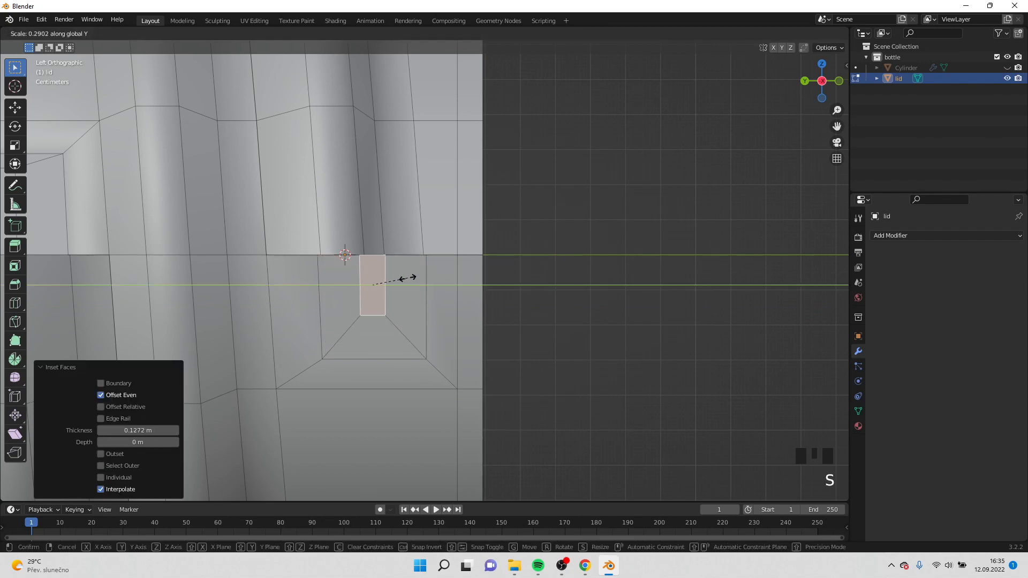
{"action": "left_click", "coordinate": [404, 279]}
Step: With X-ray on, merge at center the first two pairs of overlapping seam vertices beside the thread's -Y end
{"action": "left_click", "coordinate": [91, 33]}
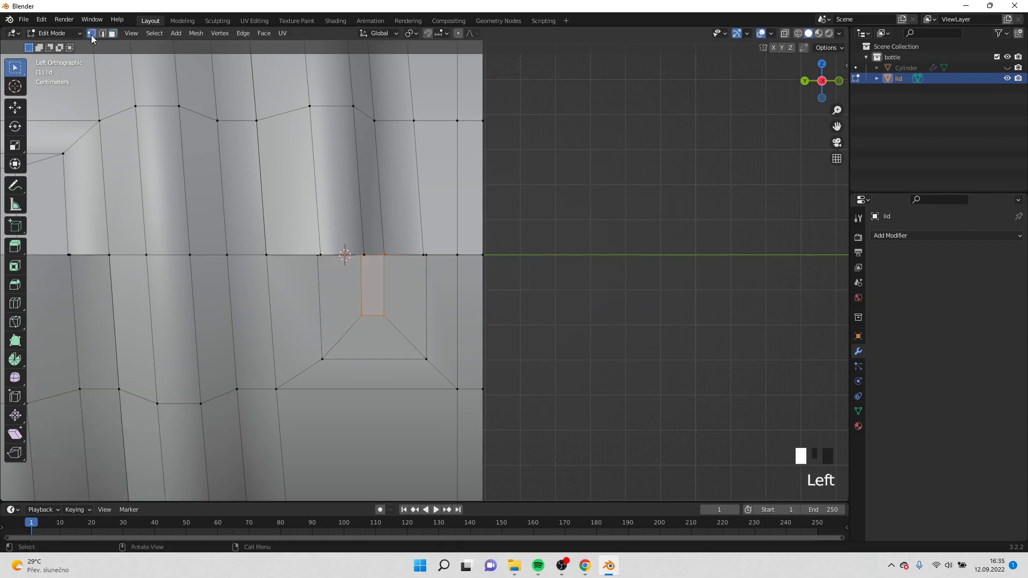
{"action": "middle_click_drag", "start_coordinate": [504, 259], "coordinate": [517, 284], "text": "shift"}
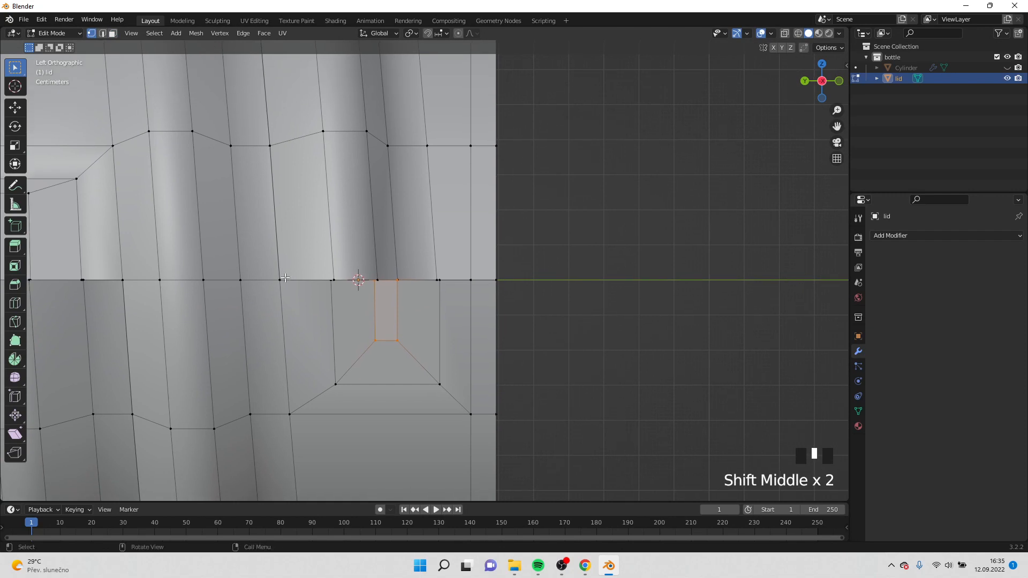
{"action": "left_click", "coordinate": [785, 34]}
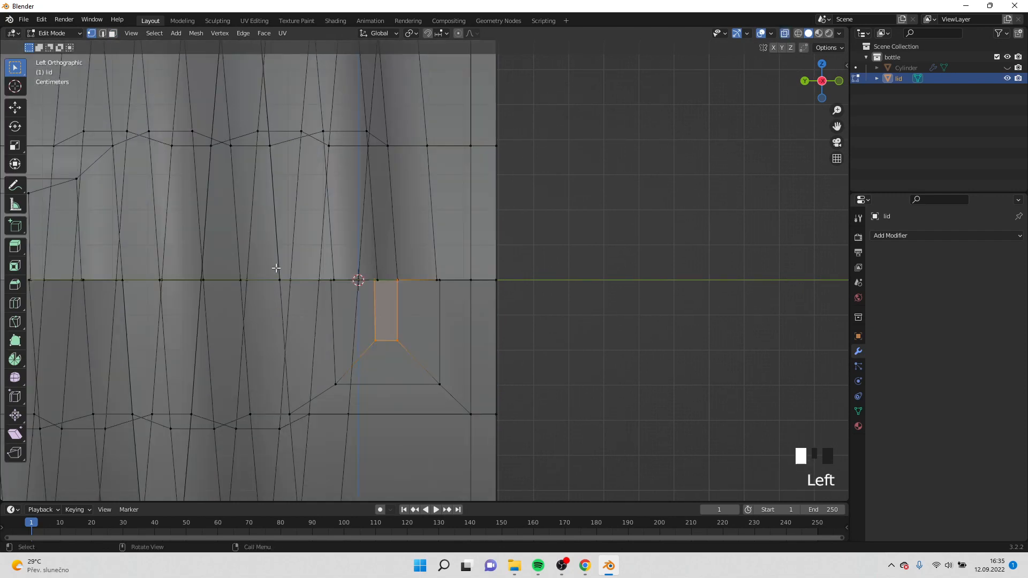
{"action": "left_click_drag", "start_coordinate": [276, 268], "coordinate": [285, 289]}
{"action": "key", "text": "n"}
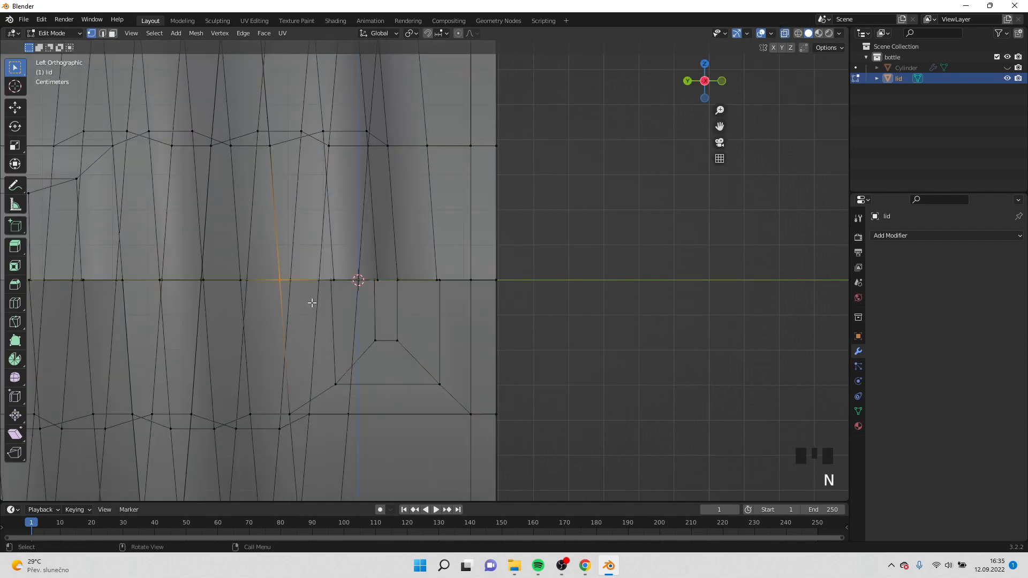
{"action": "key", "text": "m"}
{"action": "left_click", "coordinate": [312, 303]}
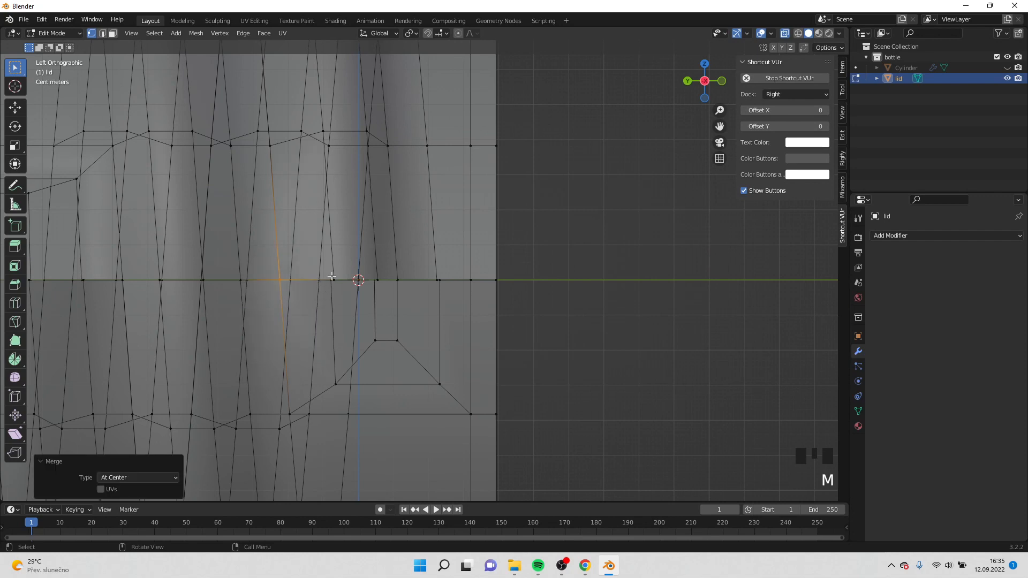
{"action": "left_click_drag", "start_coordinate": [327, 273], "coordinate": [336, 290]}
{"action": "key", "text": "m"}
{"action": "left_click", "coordinate": [336, 290]}
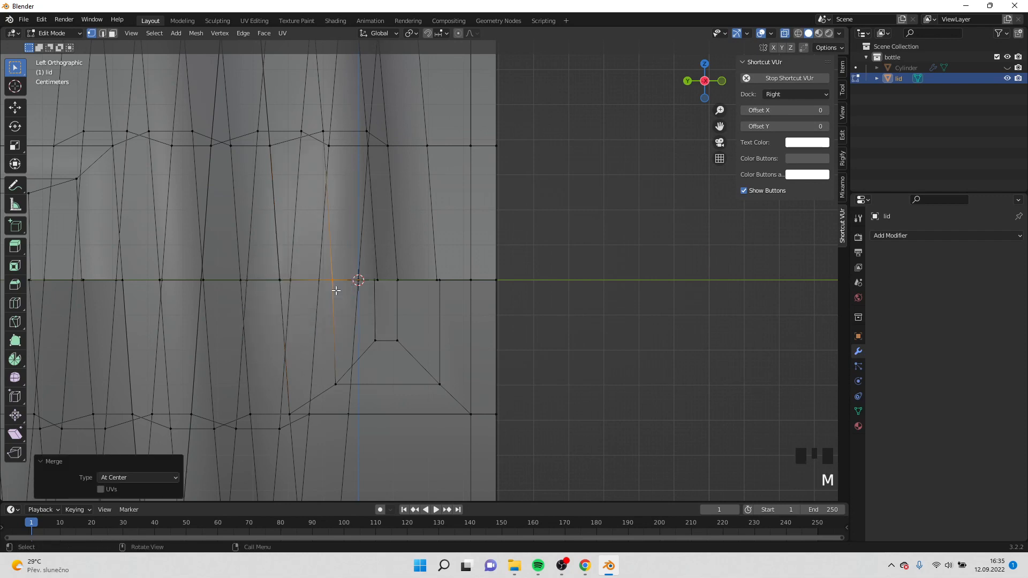
Step: Continue merging the overlapping seam vertices at center from the thread's -Y end out toward the -Y rim
{"action": "key", "text": "m"}
{"action": "left_click", "coordinate": [381, 285]}
{"action": "left_click_drag", "start_coordinate": [390, 272], "coordinate": [449, 285]}
{"action": "key", "text": "m"}
{"action": "left_click", "coordinate": [401, 285]}
{"action": "key", "text": "m"}
{"action": "left_click", "coordinate": [448, 285]}
{"action": "key", "text": "m"}
{"action": "left_click", "coordinate": [478, 290]}
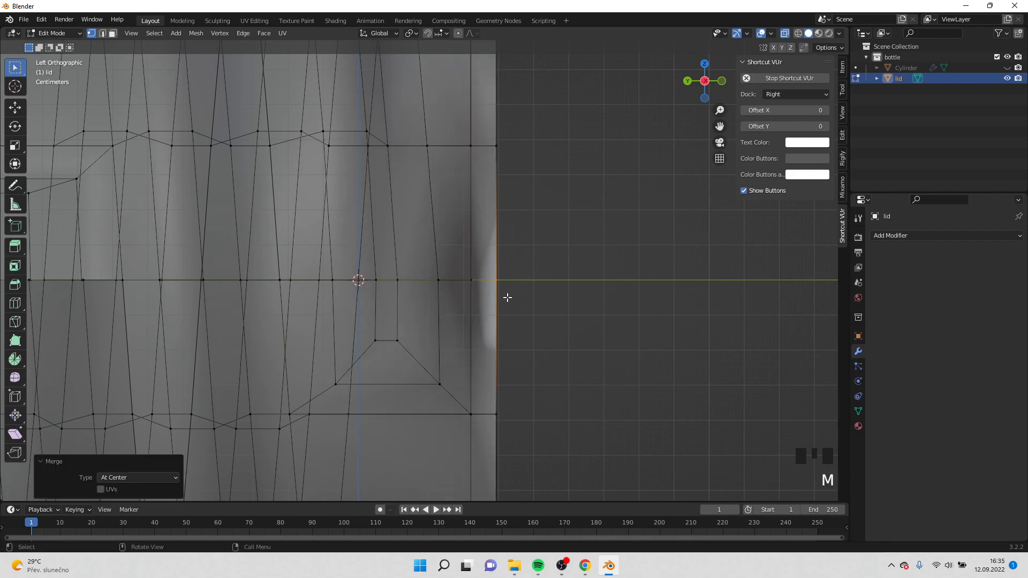
Step: Undo the last three vertex merges and merge the seam vertices near the -Y rim again, each at center
{"action": "middle_click_drag", "start_coordinate": [507, 294], "coordinate": [511, 343]}
{"action": "key", "text": "ctrl+z"}
{"action": "key", "text": "ctrl+z"}
{"action": "key", "text": "ctrl+z"}
{"action": "left_click", "coordinate": [514, 345]}
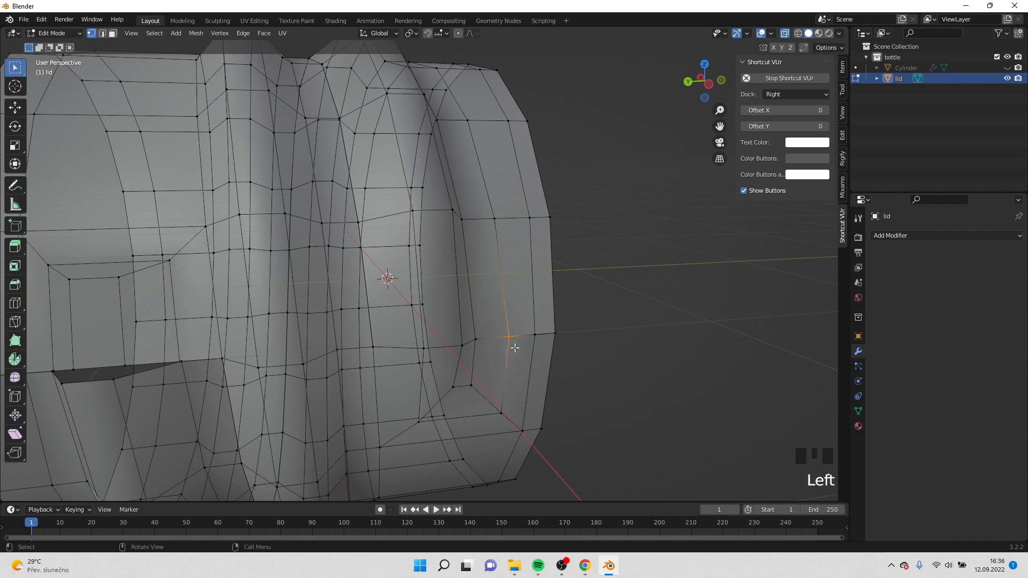
{"action": "key", "text": "m"}
{"action": "left_click", "coordinate": [526, 339]}
{"action": "key", "text": "m"}
{"action": "left_click", "coordinate": [557, 345]}
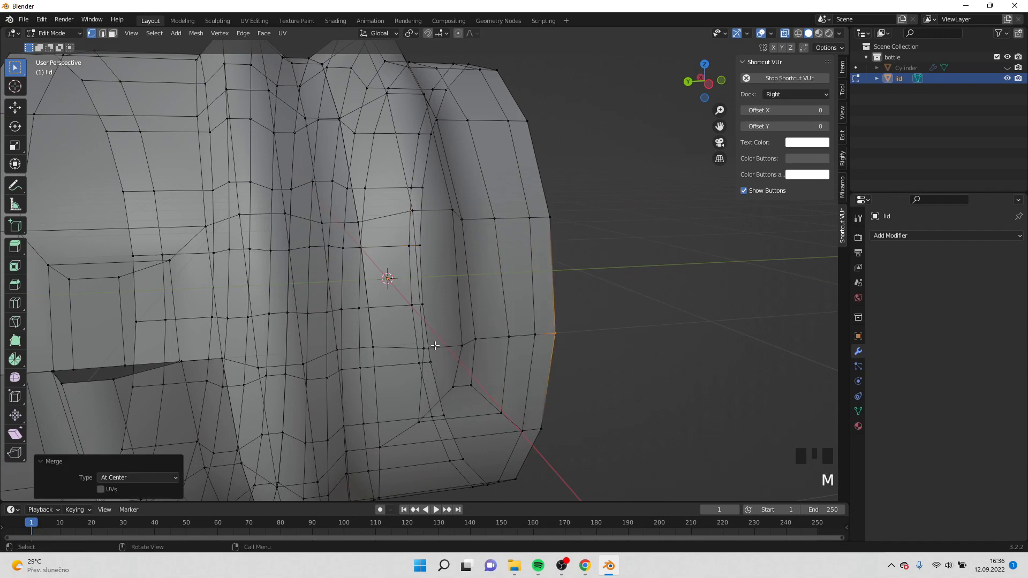
Step: Merge the overlapping seam vertices around the thread's +Y end, each group at center
{"action": "middle_click_drag", "start_coordinate": [434, 345], "coordinate": [240, 266]}
{"action": "mouse_move", "coordinate": [240, 267]}
{"action": "left_mouse_down"}
{"action": "mouse_move", "coordinate": [249, 274]}
{"action": "mouse_move", "coordinate": [197, 281]}
{"action": "left_mouse_up"}
{"action": "key", "text": "m"}
{"action": "left_click", "coordinate": [248, 273]}
{"action": "left_click", "coordinate": [193, 281], "text": "shift"}
{"action": "key", "text": "m"}
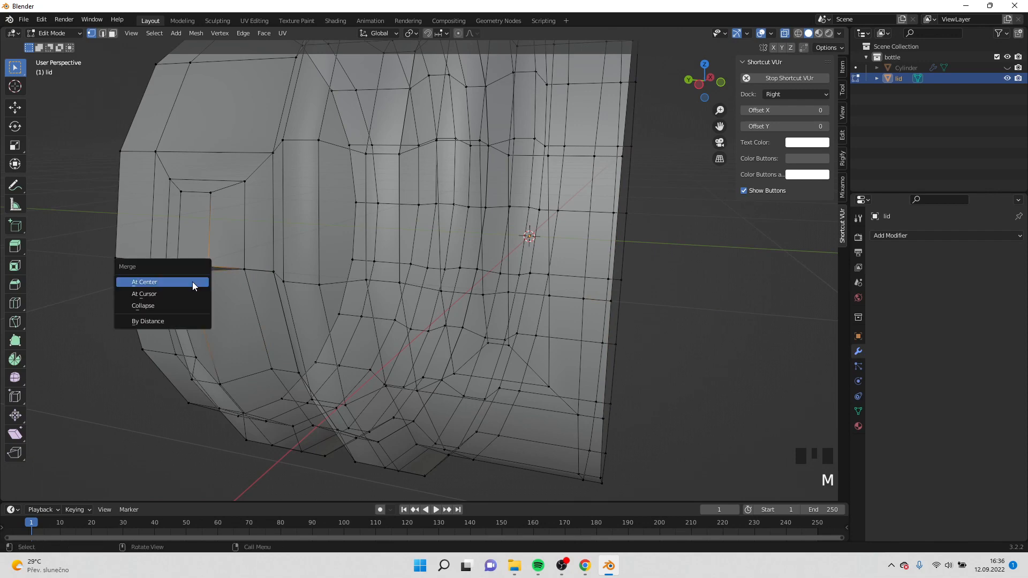
{"action": "left_click", "coordinate": [191, 281]}
{"action": "left_click", "coordinate": [183, 292], "text": "shift"}
{"action": "key", "text": "m"}
{"action": "left_click", "coordinate": [200, 290]}
Step: Merge the remaining seam vertices on the +Y collar out to its rim, each pair at center
{"action": "middle_click_drag", "start_coordinate": [200, 290], "coordinate": [422, 304]}
{"action": "mouse_move", "coordinate": [398, 287]}
{"action": "left_mouse_down"}
{"action": "mouse_move", "coordinate": [409, 301]}
{"action": "mouse_move", "coordinate": [393, 305]}
{"action": "left_mouse_up"}
{"action": "key", "text": "m"}
{"action": "left_click", "coordinate": [410, 301]}
{"action": "key", "text": "m"}
{"action": "left_click", "coordinate": [394, 305]}
{"action": "left_click_drag", "start_coordinate": [343, 283], "coordinate": [361, 306]}
{"action": "key", "text": "m"}
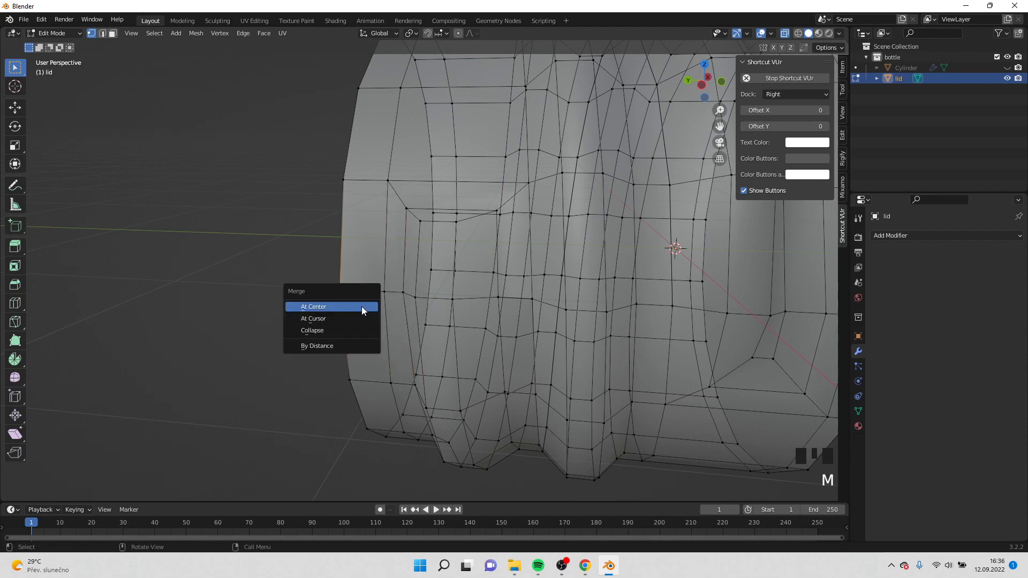
{"action": "left_click", "coordinate": [362, 307]}
Step: Merge the entire lid mesh by distance and return to Object Mode
{"action": "scroll", "coordinate": [363, 306], "scroll_direction": "down", "scroll_amount": 4}
{"action": "middle_click_drag", "start_coordinate": [461, 300], "coordinate": [352, 313], "text": "shift"}
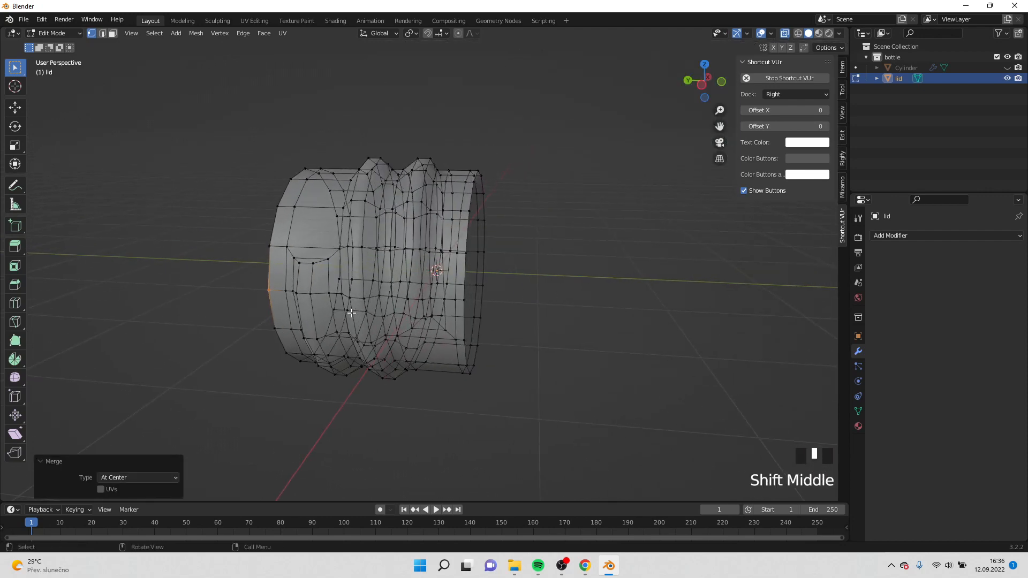
{"action": "key", "text": "a"}
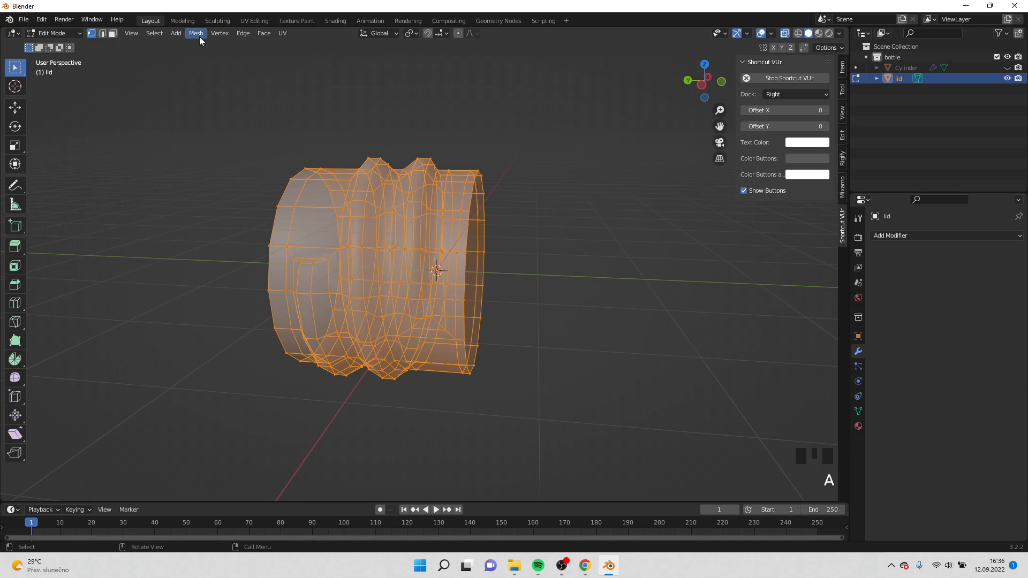
{"action": "left_click", "coordinate": [196, 33]}
{"action": "mouse_move", "coordinate": [235, 283]}
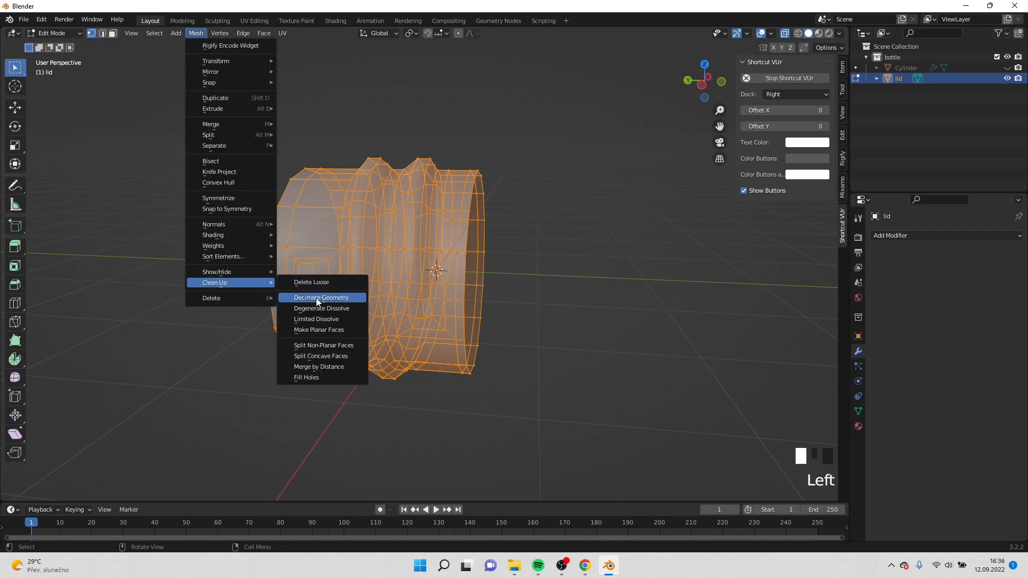
{"action": "left_click", "coordinate": [322, 367]}
{"action": "key", "text": "Tab"}
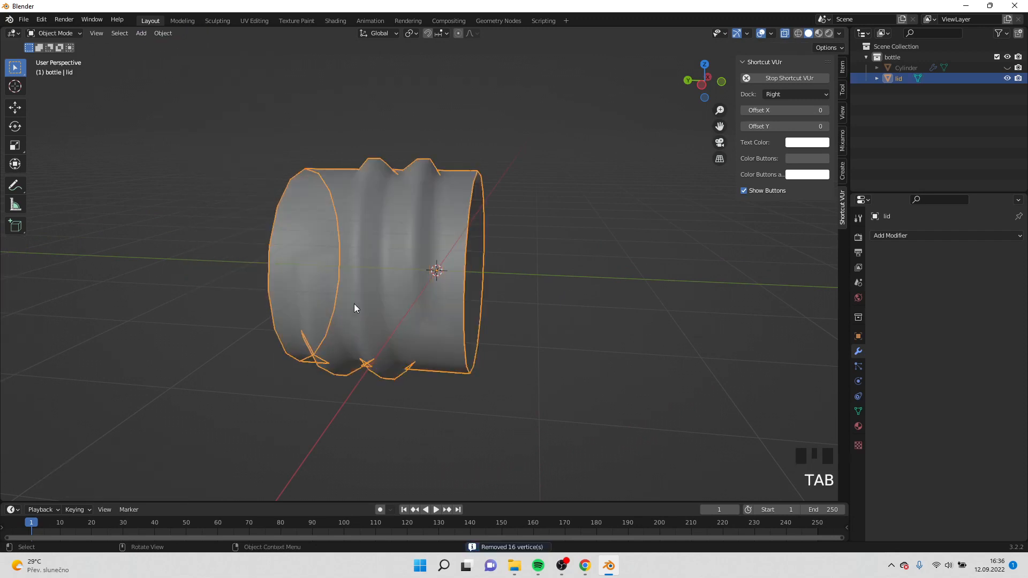
Step: Turn off X-ray display and scale the lid along the Y axis to about 0.718
{"action": "middle_click_drag", "start_coordinate": [355, 307], "coordinate": [455, 246]}
{"action": "left_click", "coordinate": [785, 34]}
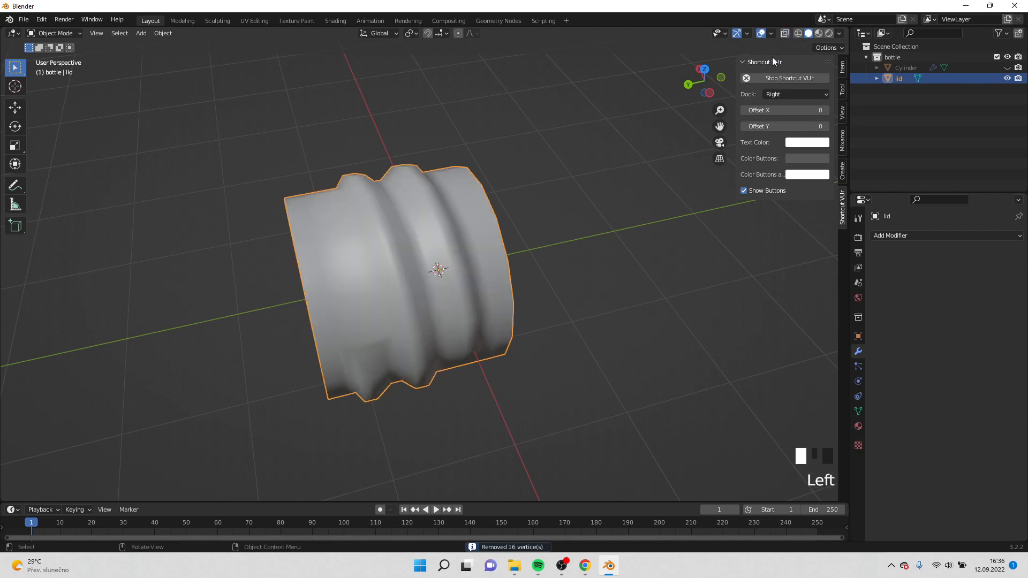
{"action": "middle_click_drag", "start_coordinate": [605, 257], "coordinate": [589, 198]}
{"action": "key", "text": "s"}
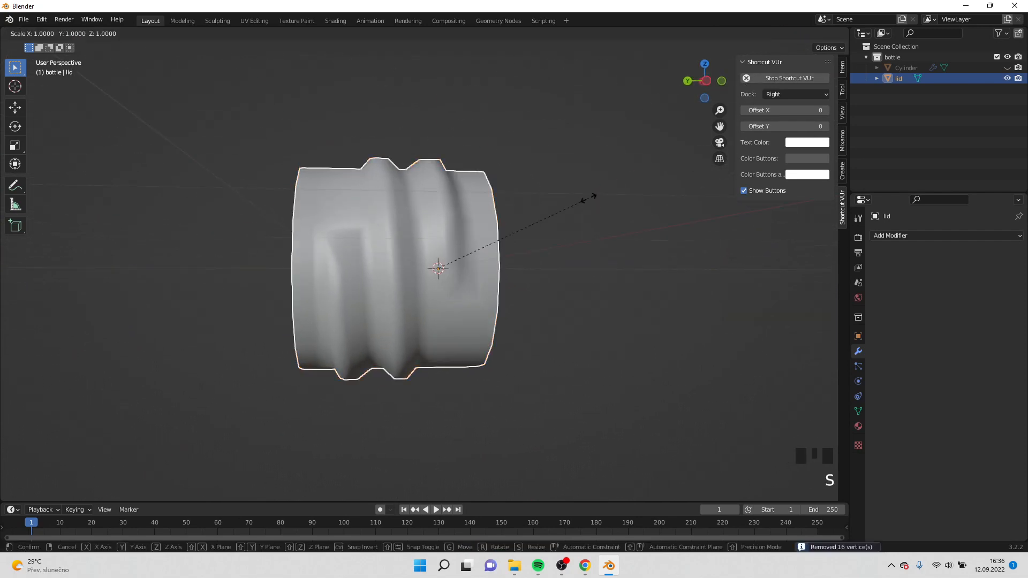
{"action": "key", "text": "y"}
{"action": "left_click", "coordinate": [542, 213]}
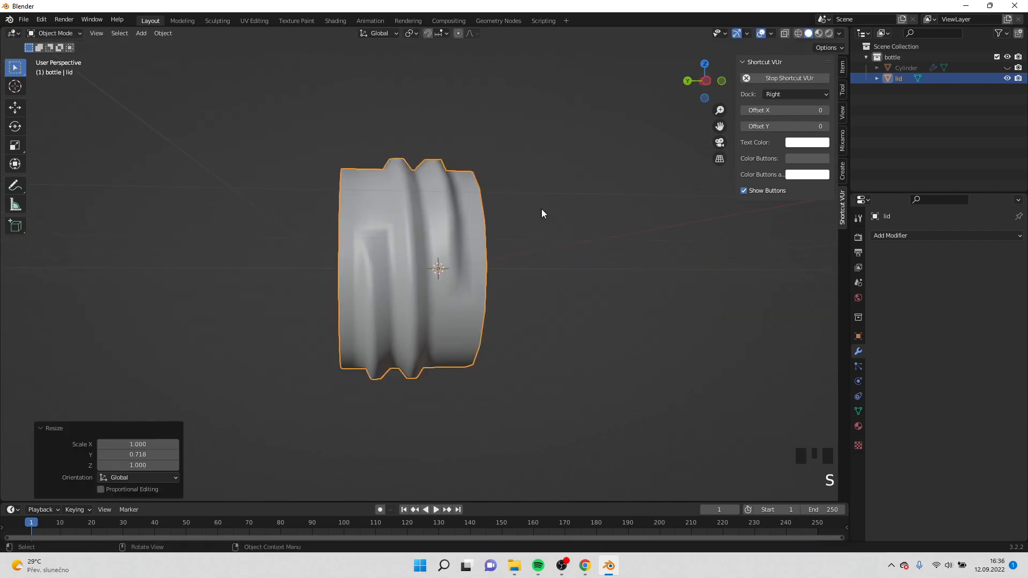
Step: Rotate the lid 90° around the X axis so its openings face up and down
{"action": "type", "text": "rx"}
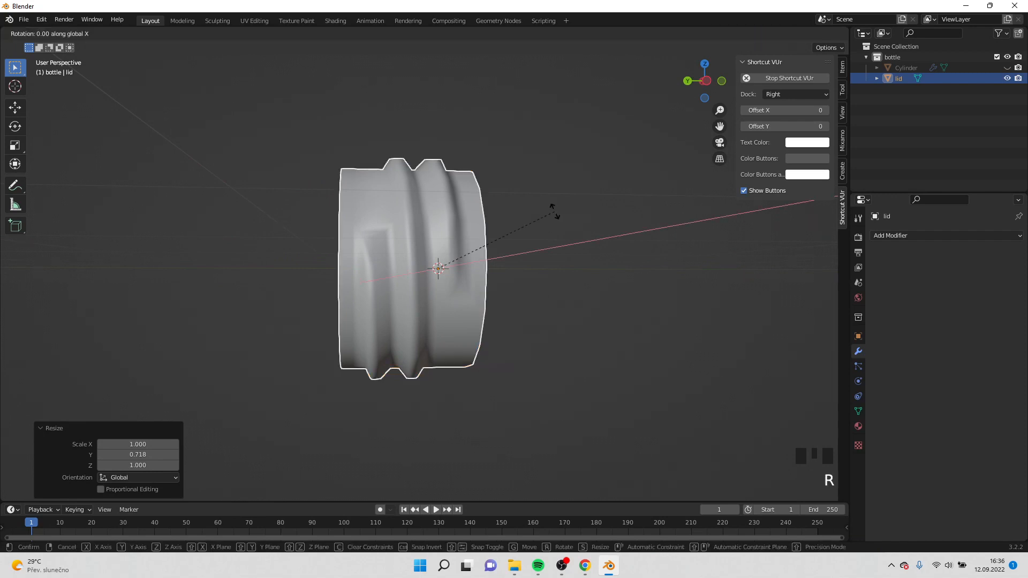
{"action": "type", "text": "90"}
{"action": "key", "text": "Return"}
{"action": "middle_click_drag", "start_coordinate": [555, 212], "coordinate": [616, 270]}
Step: Hide the sidebar and add a Subdivision Surface modifier to the lid
{"action": "key", "text": "n"}
{"action": "left_click", "coordinate": [950, 234]}
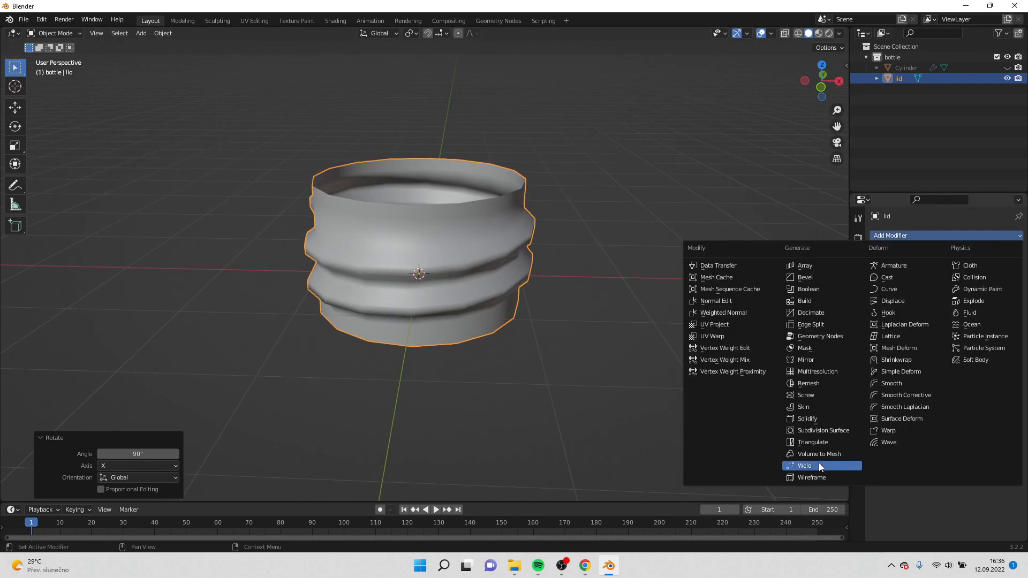
{"action": "left_click", "coordinate": [825, 433]}
{"action": "middle_click_drag", "start_coordinate": [824, 433], "coordinate": [605, 344]}
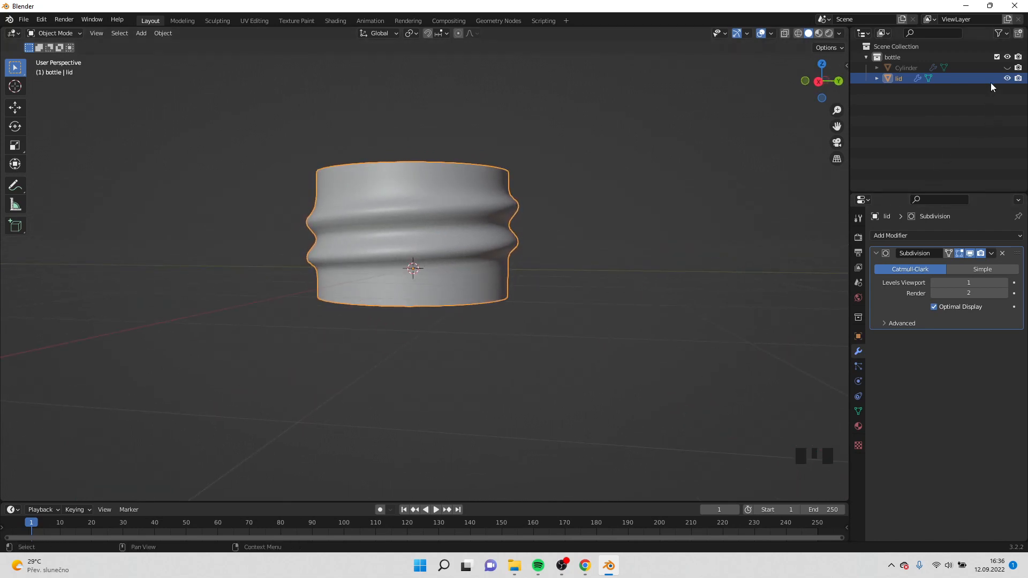
Step: Unhide the bottle body and raise the lid along Z in two moves until it sits around the bottle's neck
{"action": "left_click", "coordinate": [1007, 68]}
{"action": "scroll", "coordinate": [555, 265], "scroll_direction": "down", "scroll_amount": 5}
{"action": "middle_click_drag", "start_coordinate": [555, 265], "coordinate": [553, 296], "text": "shift"}
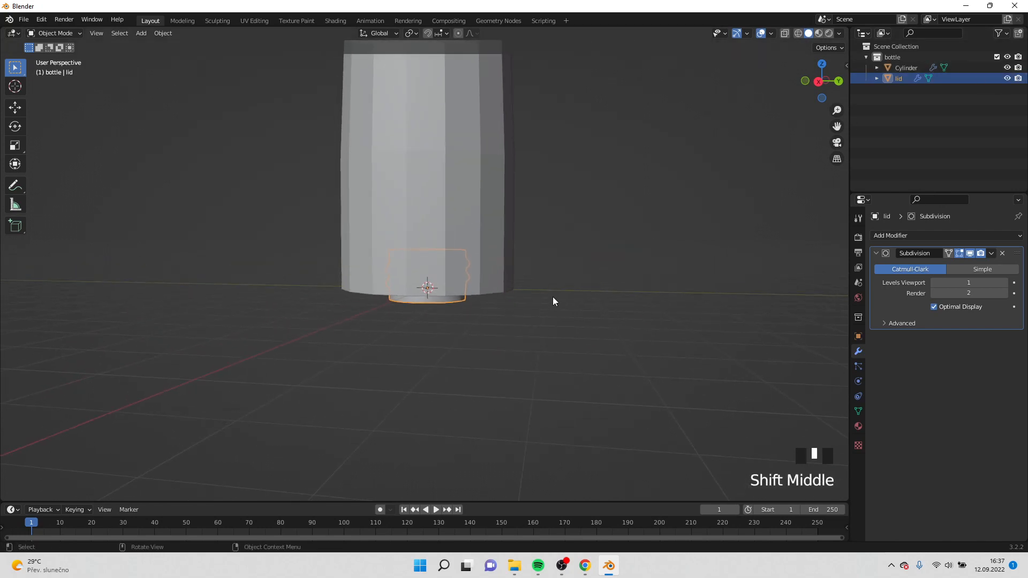
{"action": "key", "text": "g"}
{"action": "key", "text": "z"}
{"action": "left_click", "coordinate": [558, 406]}
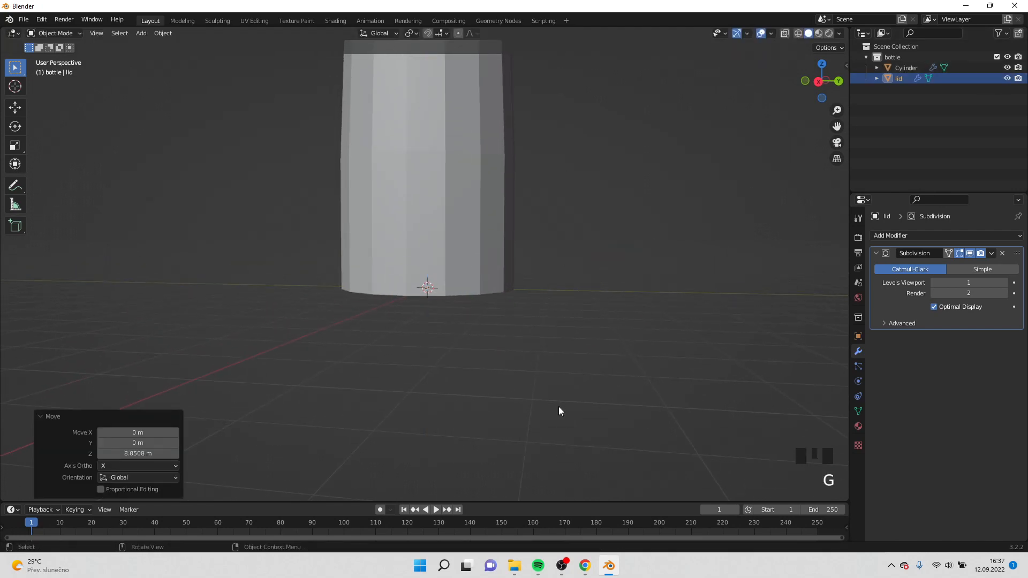
{"action": "middle_click_drag", "start_coordinate": [558, 407], "coordinate": [540, 362], "text": "shift"}
{"action": "key", "text": "g"}
{"action": "key", "text": "z"}
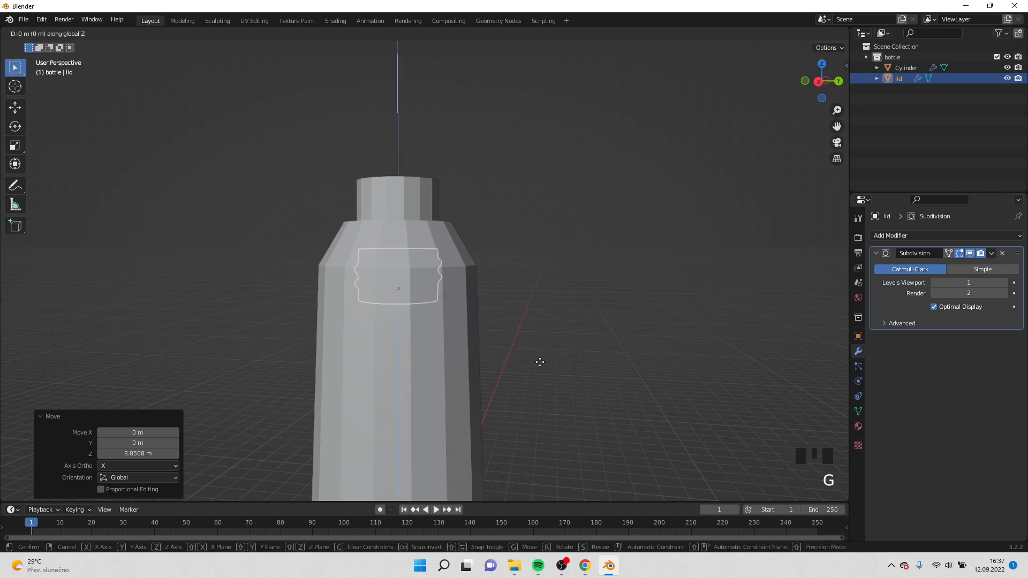
{"action": "left_click", "coordinate": [536, 263]}
{"action": "middle_click_drag", "start_coordinate": [536, 264], "coordinate": [545, 313], "text": "shift"}
{"action": "scroll", "coordinate": [564, 337], "scroll_direction": "up", "scroll_amount": 2}
Step: Hide the lid and open the bottle body in Edit Mode
{"action": "left_click", "coordinate": [480, 384]}
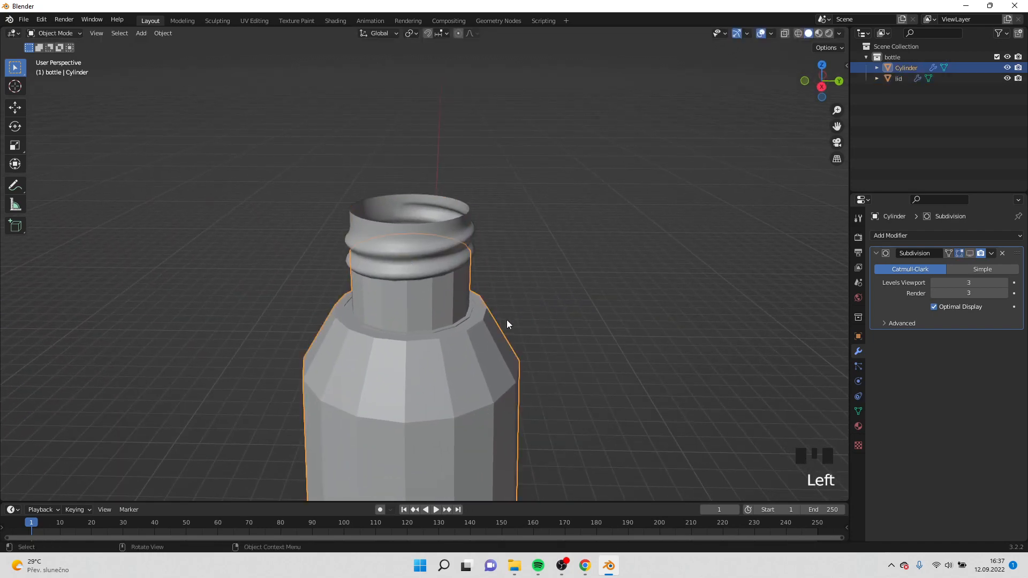
{"action": "scroll", "coordinate": [506, 324], "scroll_direction": "up", "scroll_amount": 2}
{"action": "left_click", "coordinate": [454, 236]}
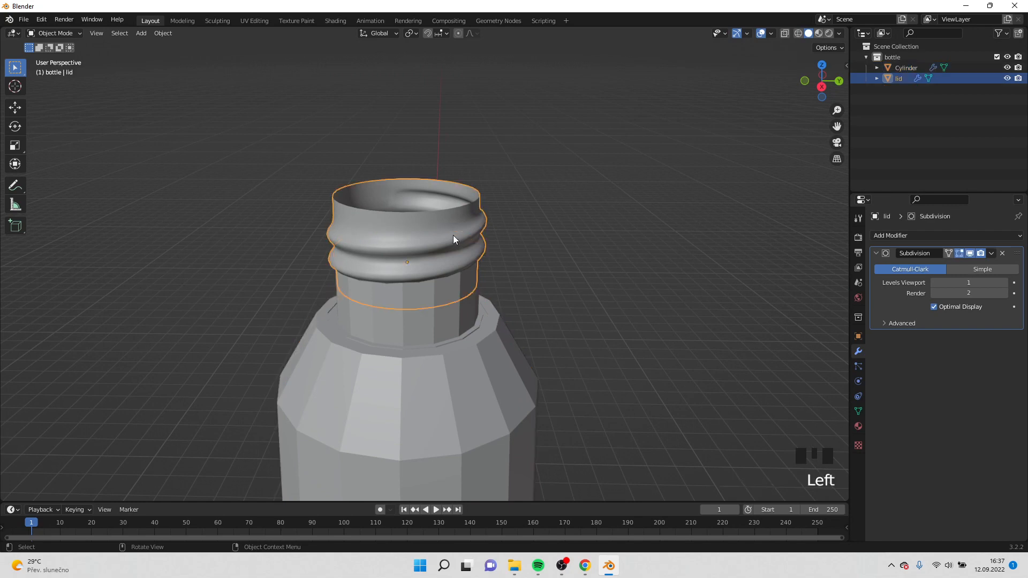
{"action": "key", "text": "h"}
{"action": "left_click", "coordinate": [469, 317]}
{"action": "key", "text": "Tab"}
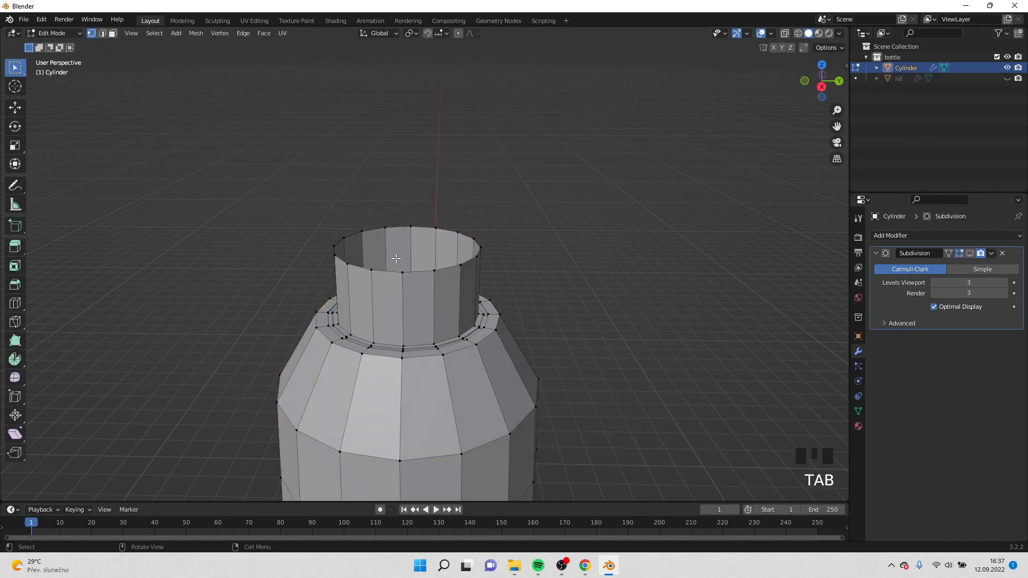
Step: Select all faces around the bottle's straight neck in face mode and delete them
{"action": "left_click", "coordinate": [112, 33]}
{"action": "mouse_move", "coordinate": [363, 202]}
{"action": "middle_mouse_down"}
{"action": "mouse_move", "coordinate": [390, 205]}
{"action": "mouse_move", "coordinate": [361, 200]}
{"action": "middle_mouse_up"}
{"action": "left_click_drag", "start_coordinate": [247, 196], "coordinate": [518, 270]}
{"action": "middle_click_drag", "start_coordinate": [517, 270], "coordinate": [368, 191]}
{"action": "left_click", "coordinate": [397, 229], "text": "shift"}
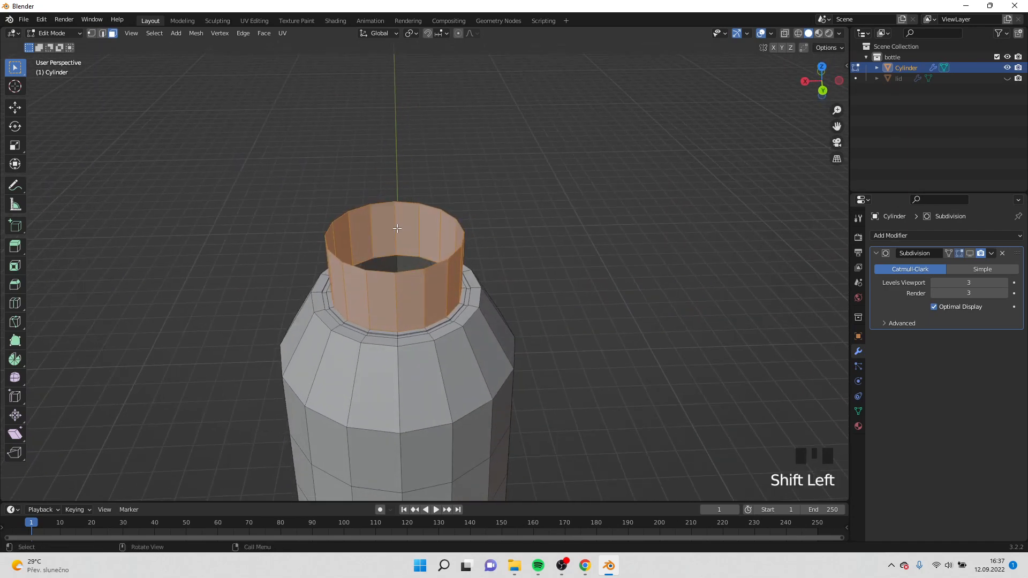
{"action": "middle_click_drag", "start_coordinate": [397, 228], "coordinate": [537, 195]}
{"action": "key", "text": "x"}
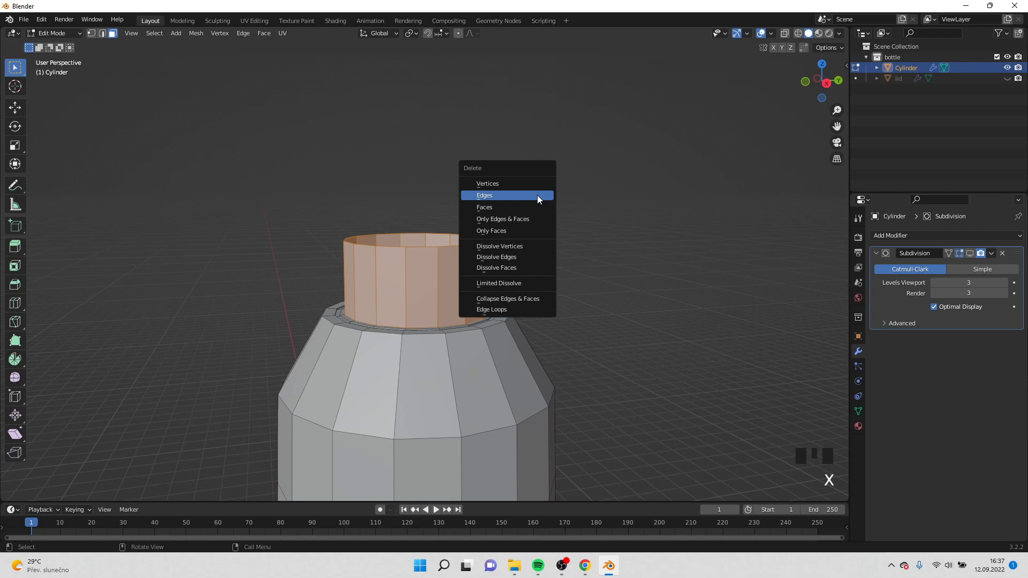
{"action": "left_click", "coordinate": [533, 207]}
{"action": "middle_click_drag", "start_coordinate": [534, 215], "coordinate": [505, 260]}
Step: Return to Object Mode, unhide the lid and view the bottle from the top
{"action": "key", "text": "Tab"}
{"action": "left_click", "coordinate": [1006, 79]}
{"action": "key", "text": "KP_7"}
Step: Select the lid and compare its outline with the bottle opening in wireframe and X-ray, ending in solid shading
{"action": "left_click", "coordinate": [523, 274]}
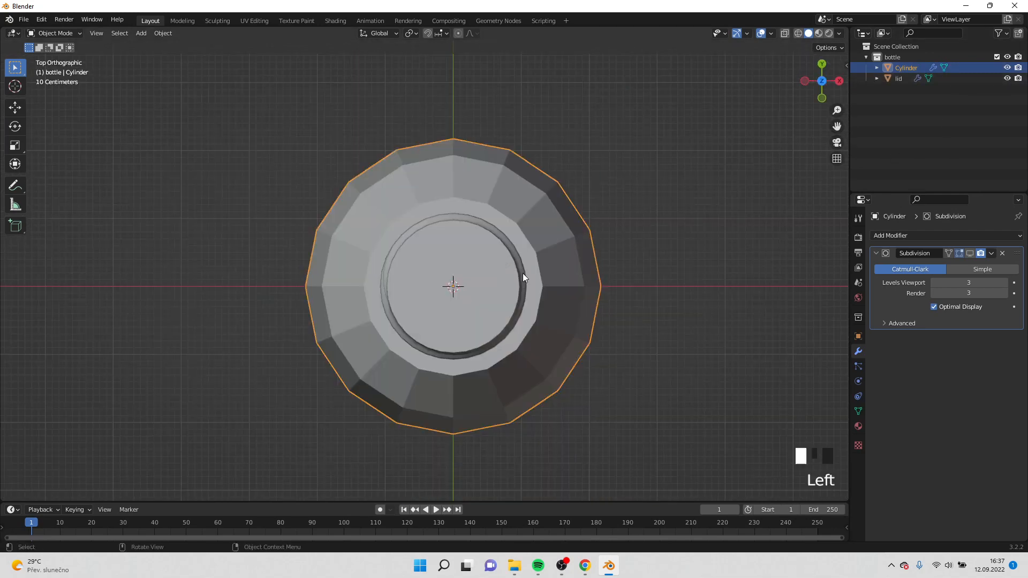
{"action": "scroll", "coordinate": [519, 279], "scroll_direction": "up", "scroll_amount": 3}
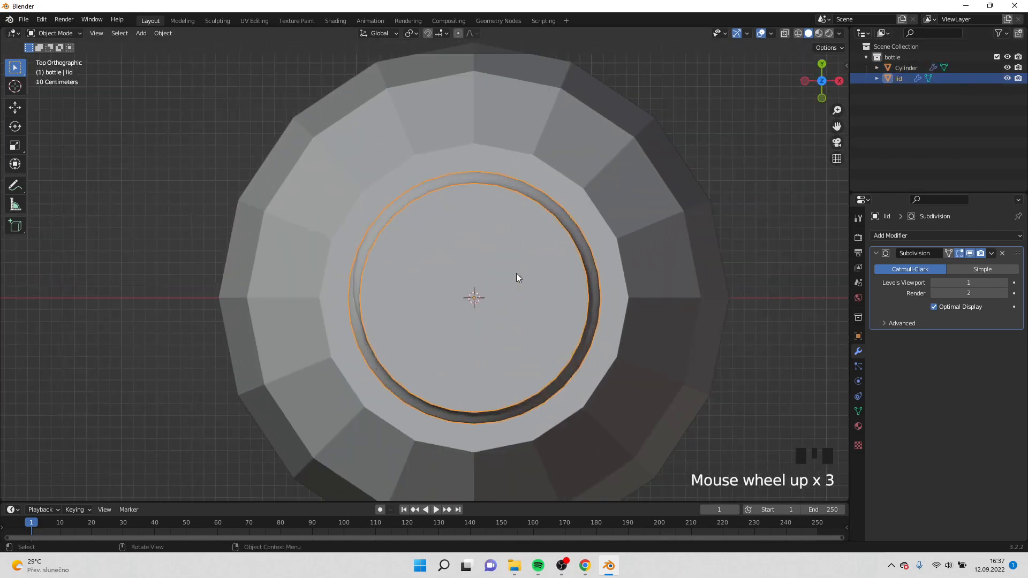
{"action": "left_click", "coordinate": [798, 34]}
{"action": "left_click", "coordinate": [786, 34]}
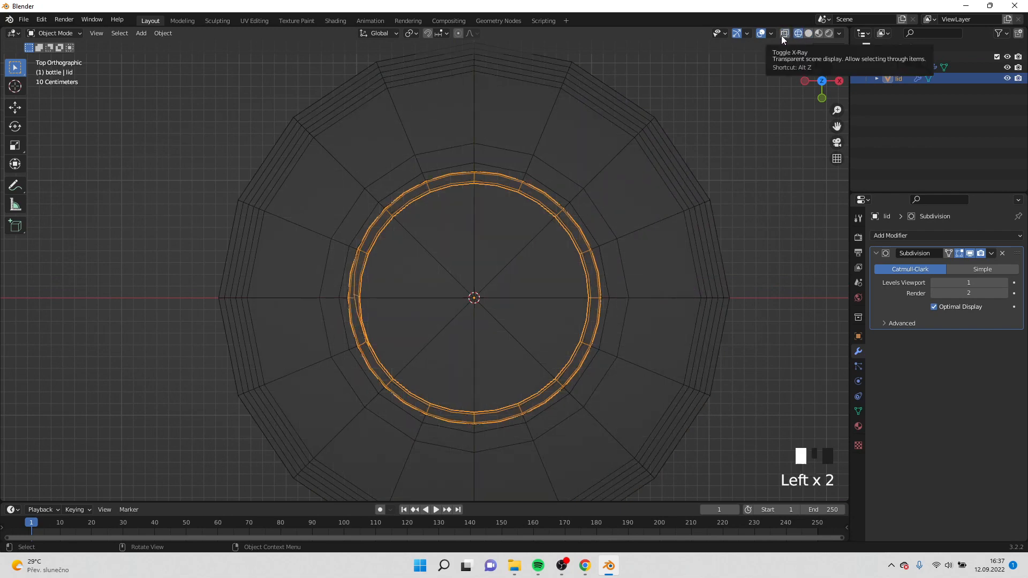
{"action": "left_click", "coordinate": [783, 36]}
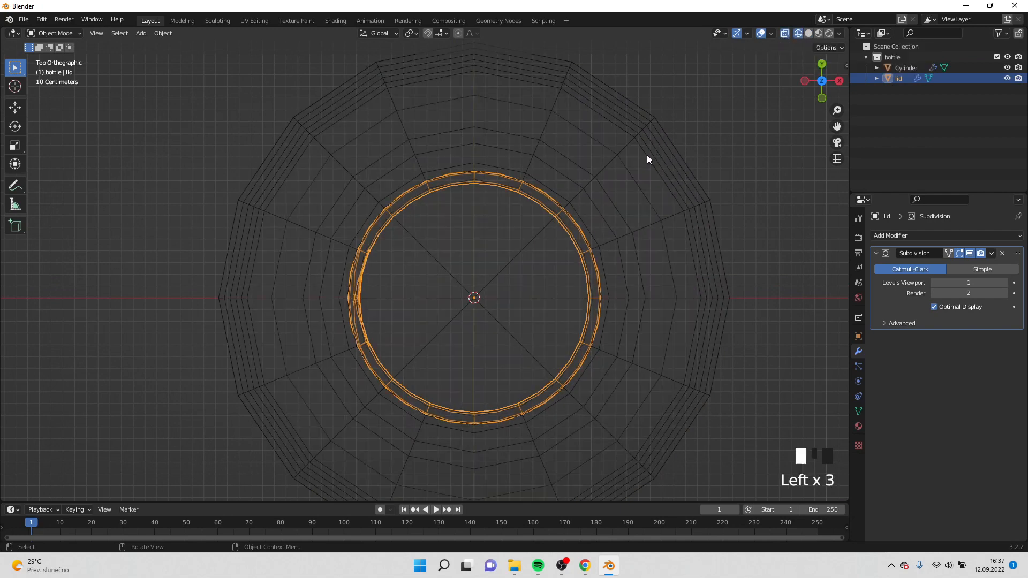
{"action": "left_click", "coordinate": [811, 34]}
Step: In front view, lower the lid along Z to leave a small gap above the bottle's shoulder
{"action": "key", "text": "KP_1"}
{"action": "key", "text": "g"}
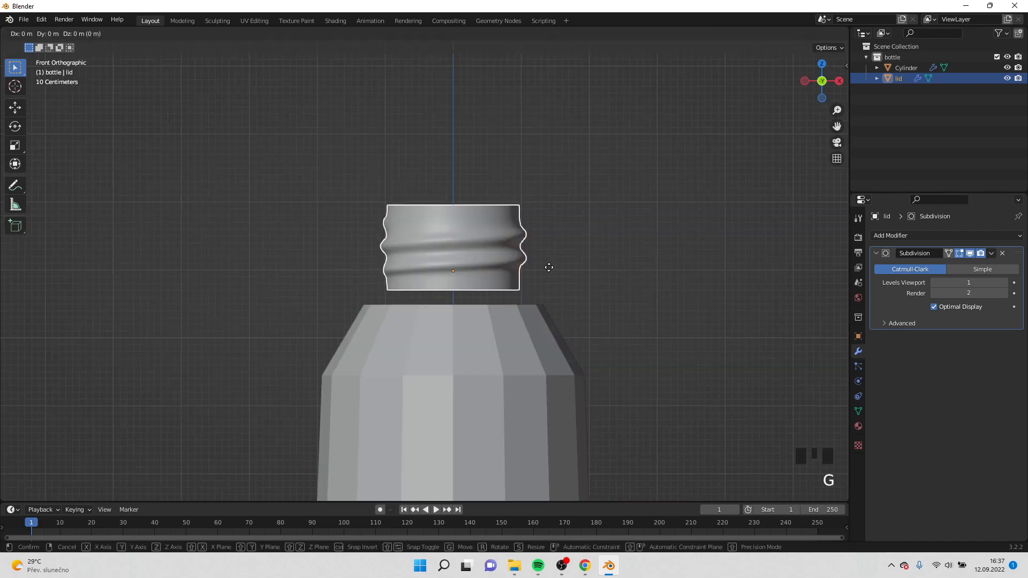
{"action": "key", "text": "z"}
{"action": "left_click", "coordinate": [544, 278]}
Step: Select the lid and the bottle with the bottle active, and join them into one object
{"action": "left_click_drag", "start_coordinate": [397, 272], "coordinate": [572, 374]}
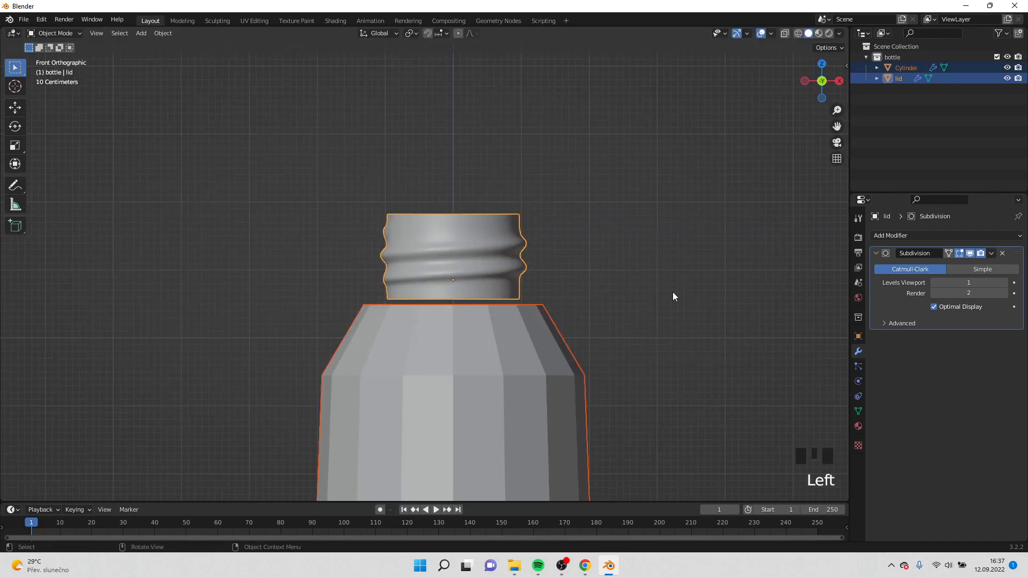
{"action": "left_click", "coordinate": [580, 343], "text": "shift"}
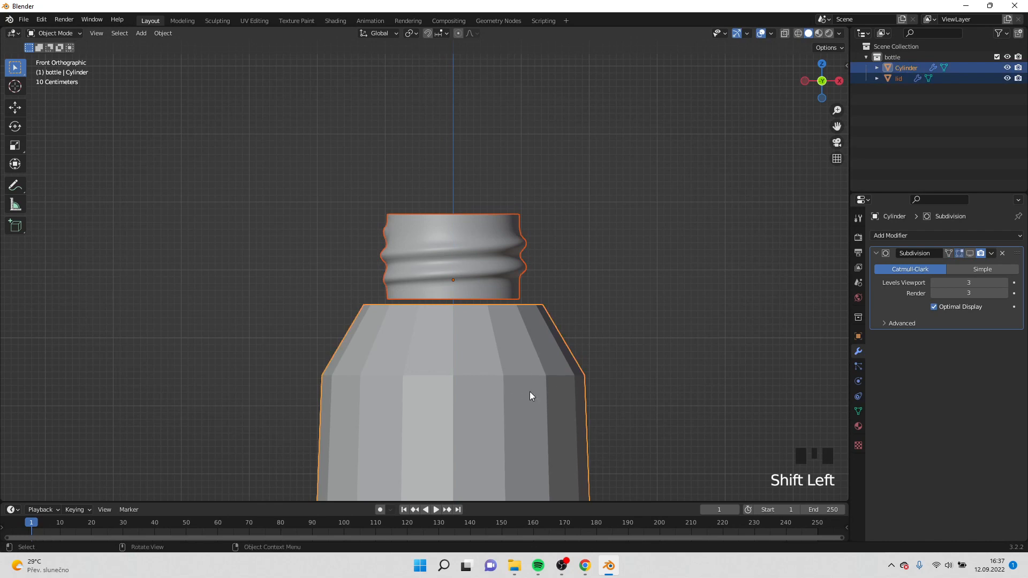
{"action": "middle_click_drag", "start_coordinate": [579, 353], "coordinate": [591, 326], "text": "shift"}
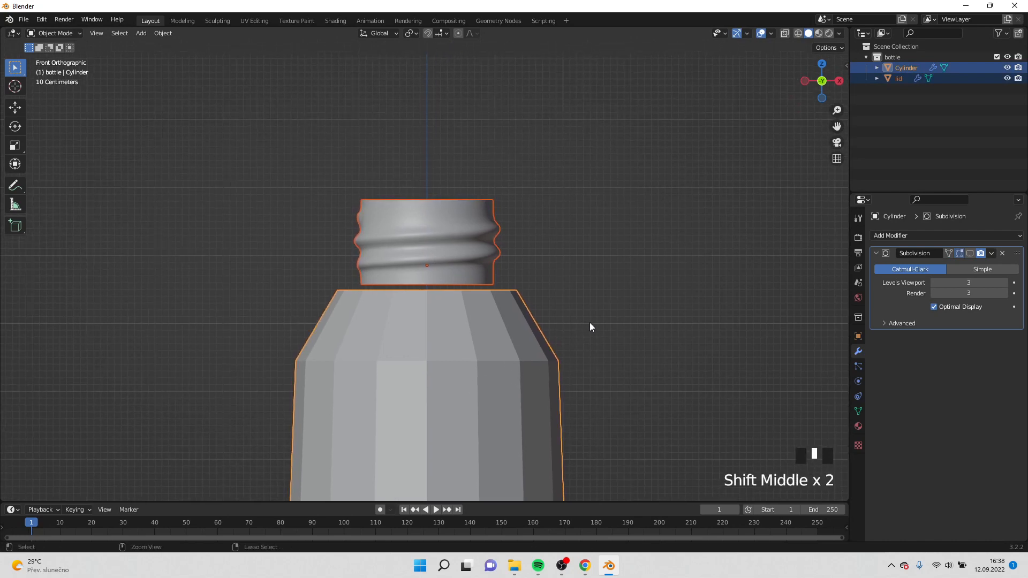
{"action": "key", "text": "ctrl+j"}
Step: Open the joined bottle mesh in Edit Mode with the gap below the threaded neck in view
{"action": "scroll", "coordinate": [590, 322], "scroll_direction": "up", "scroll_amount": 3}
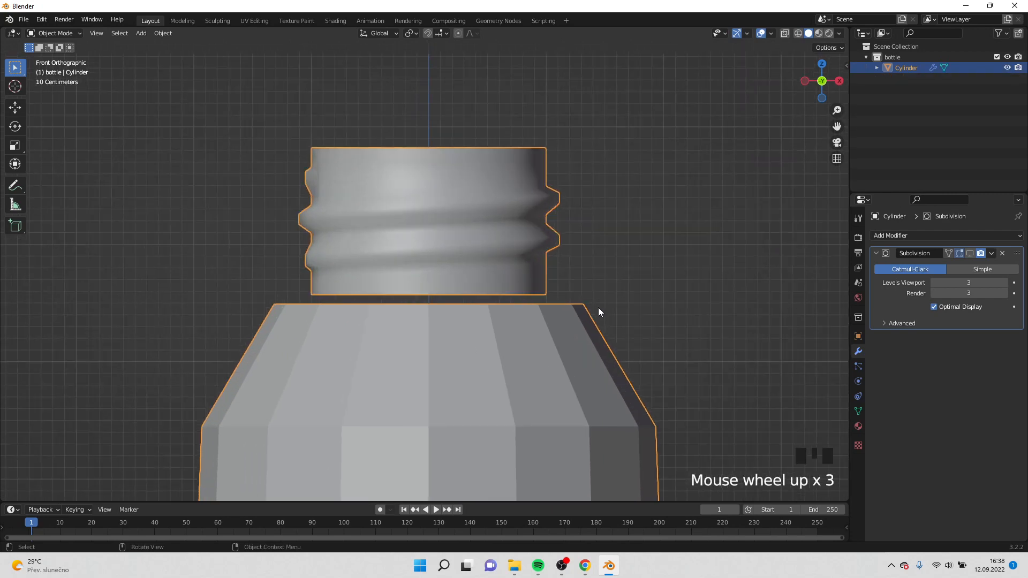
{"action": "middle_click_drag", "start_coordinate": [599, 307], "coordinate": [557, 270], "text": "shift"}
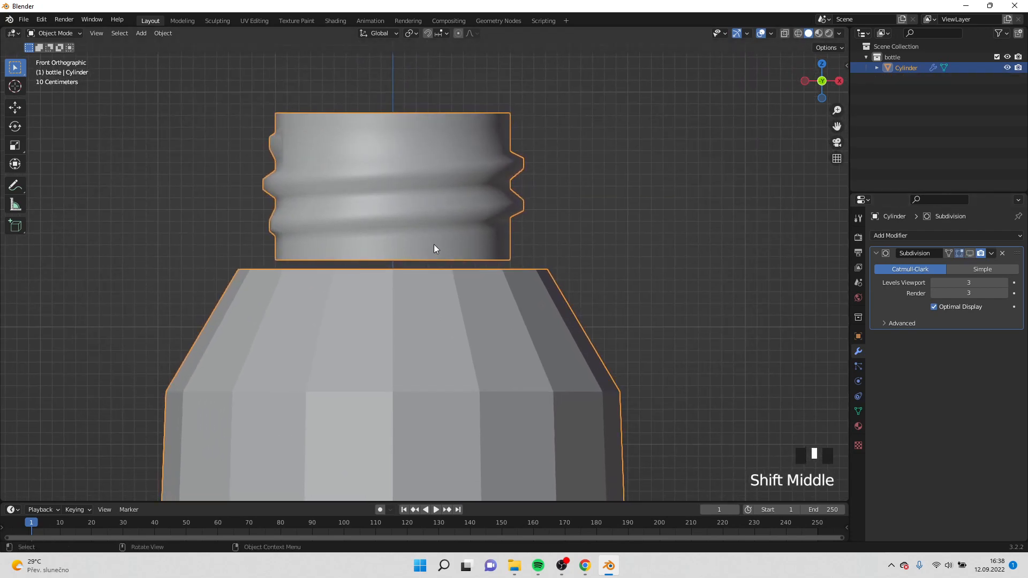
{"action": "middle_click_drag", "start_coordinate": [436, 248], "coordinate": [443, 337]}
{"action": "left_click", "coordinate": [443, 351]}
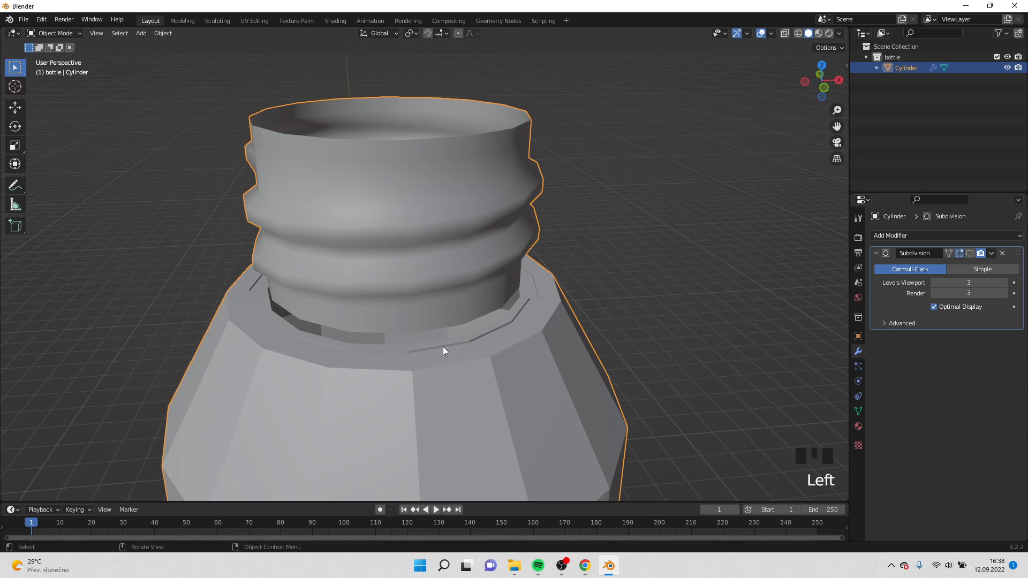
{"action": "key", "text": "Tab"}
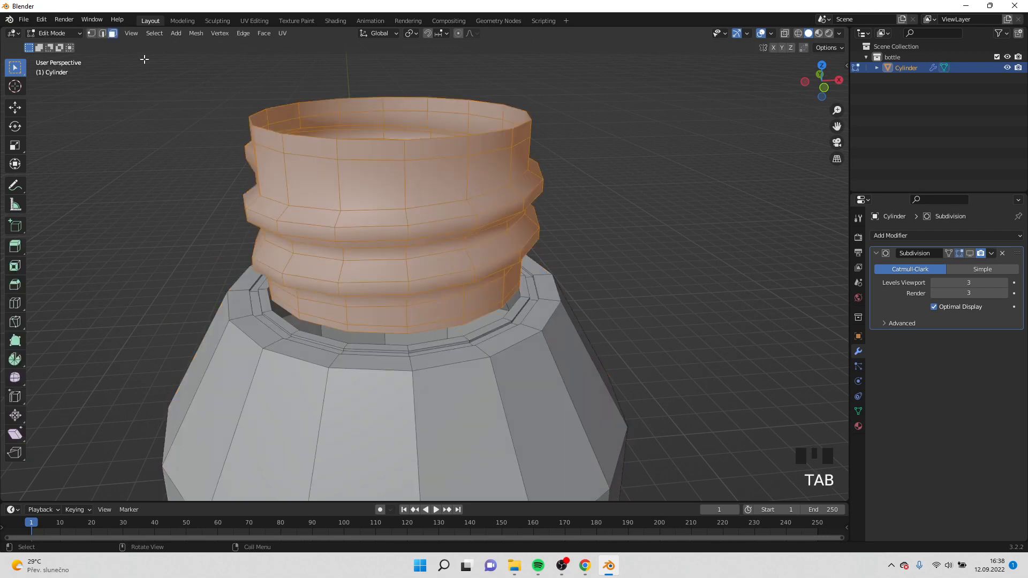
{"action": "left_click", "coordinate": [318, 324], "text": "alt"}
{"action": "left_click", "coordinate": [318, 324], "text": "alt"}
{"action": "left_click", "coordinate": [319, 324]}
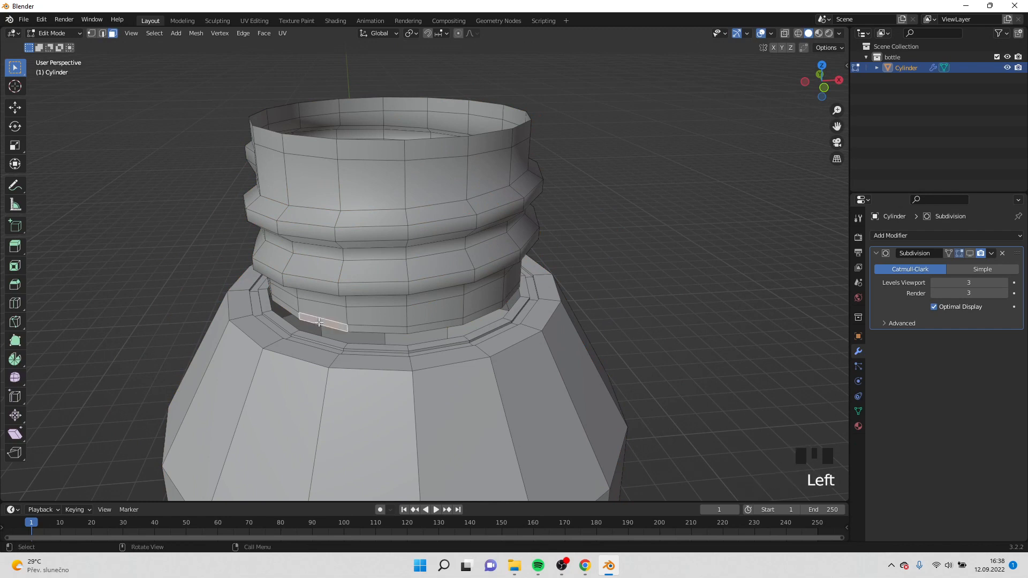
Step: Select the threaded neck's lower rim and the bottle opening's inner rim as edge loops, and switch to vertex mode
{"action": "left_click", "coordinate": [103, 33]}
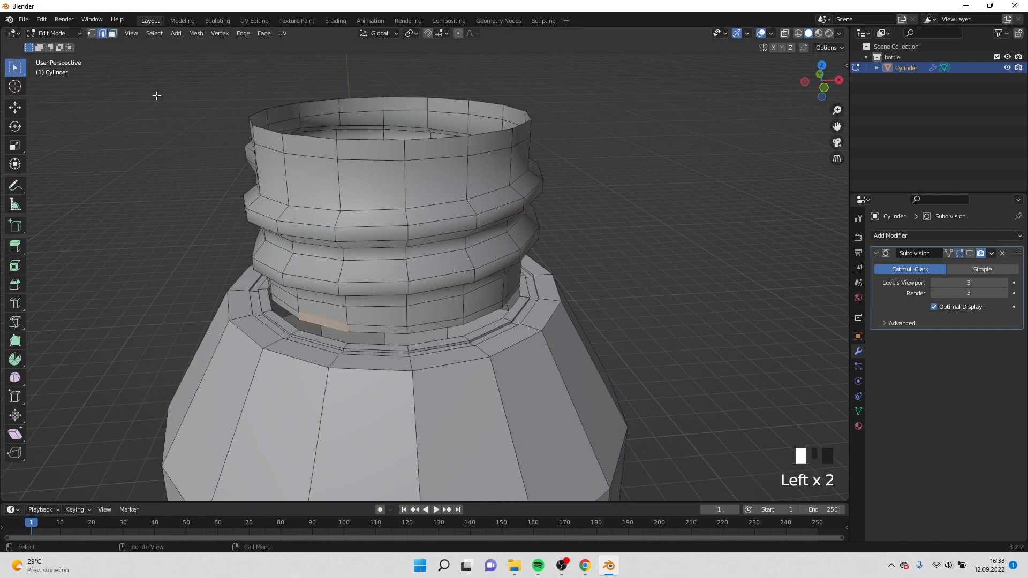
{"action": "left_click", "coordinate": [367, 332], "text": "alt"}
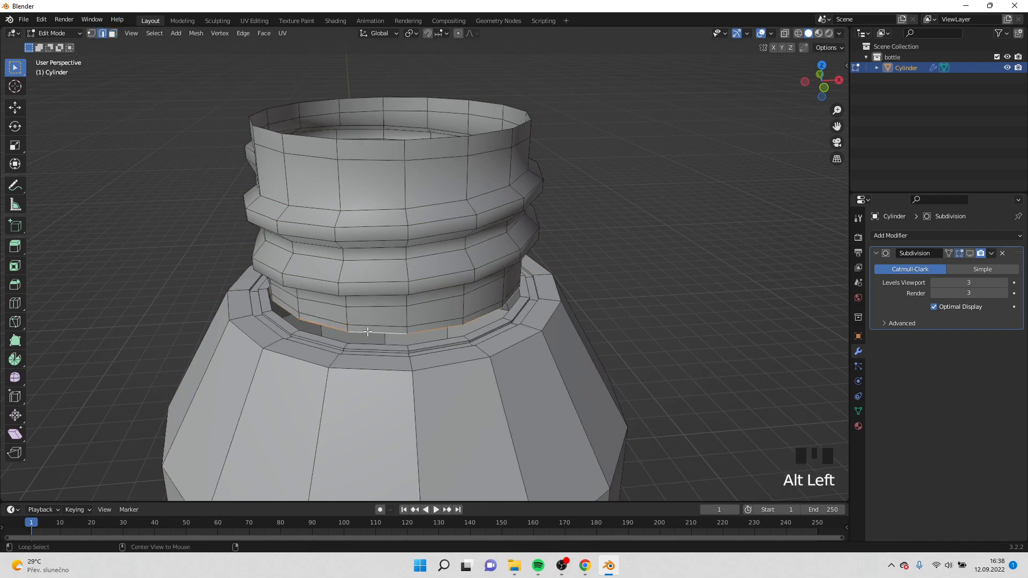
{"action": "left_click", "coordinate": [369, 344], "text": "alt+shift"}
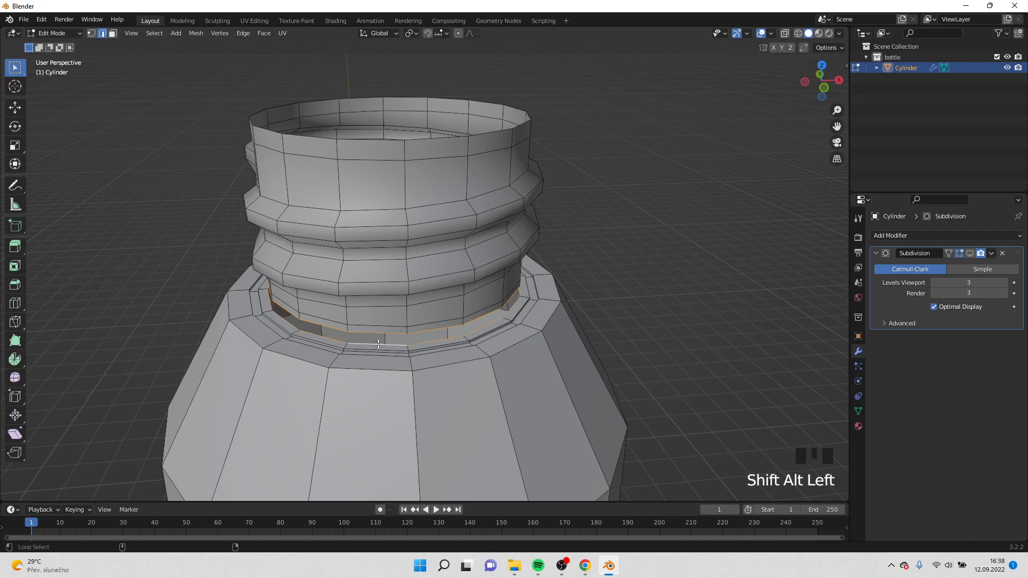
{"action": "middle_click_drag", "start_coordinate": [369, 344], "coordinate": [438, 327]}
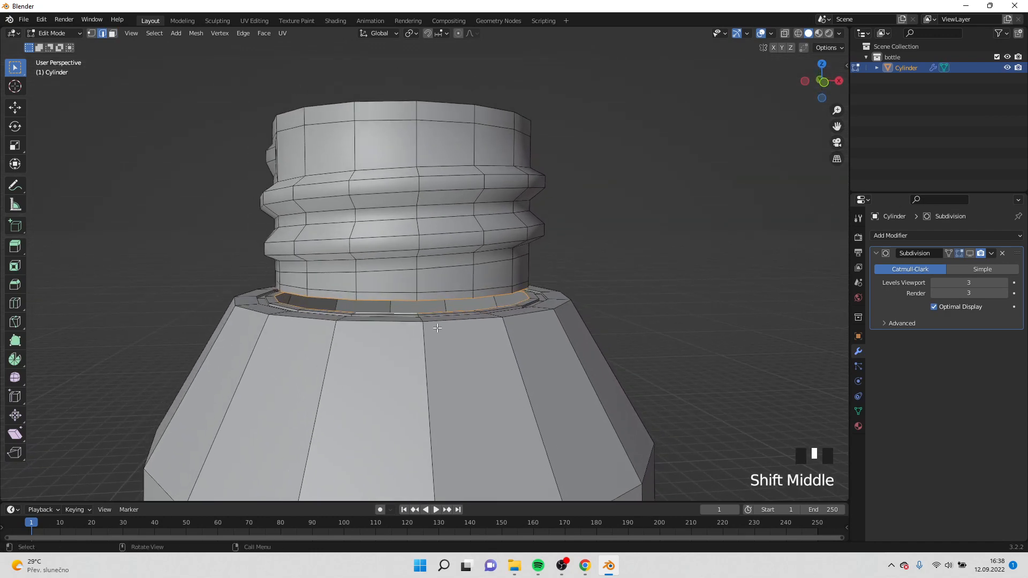
{"action": "left_click", "coordinate": [93, 33]}
{"action": "middle_click_drag", "start_coordinate": [245, 181], "coordinate": [203, 172], "text": "shift"}
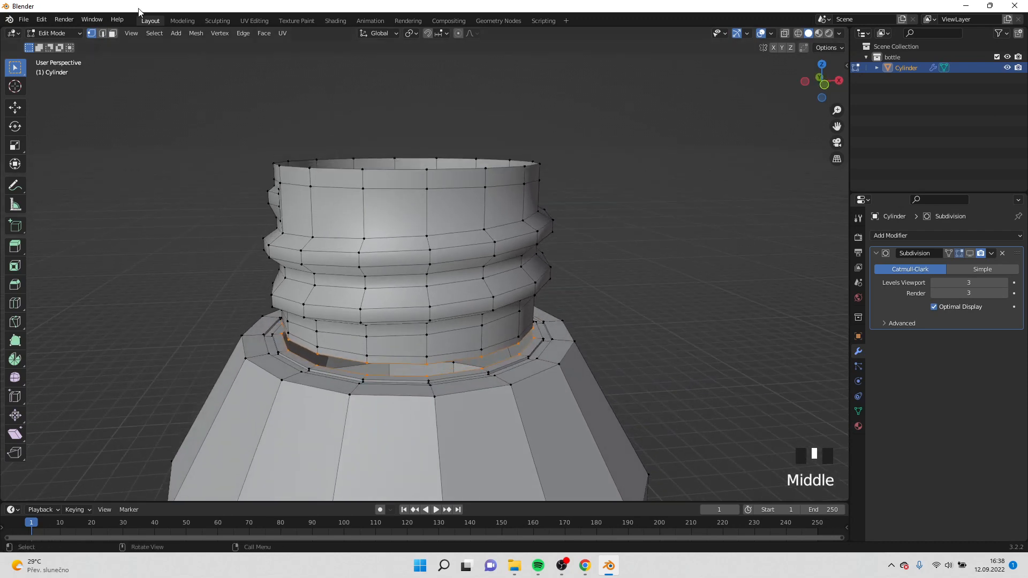
Step: Open the keymap preferences to check the Spacebar Action setting
{"action": "left_click", "coordinate": [43, 22]}
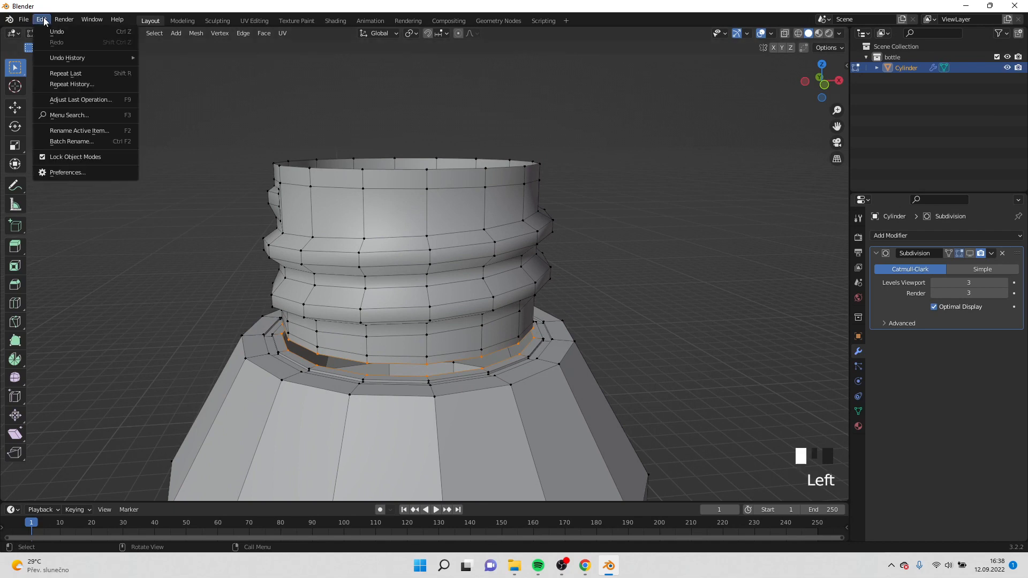
{"action": "left_click", "coordinate": [65, 170]}
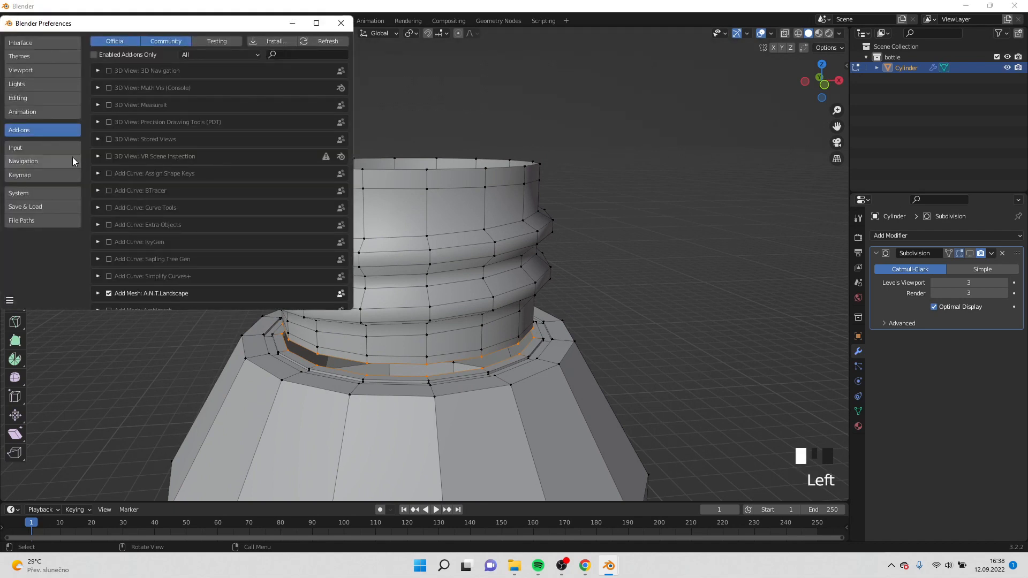
{"action": "left_click", "coordinate": [39, 175]}
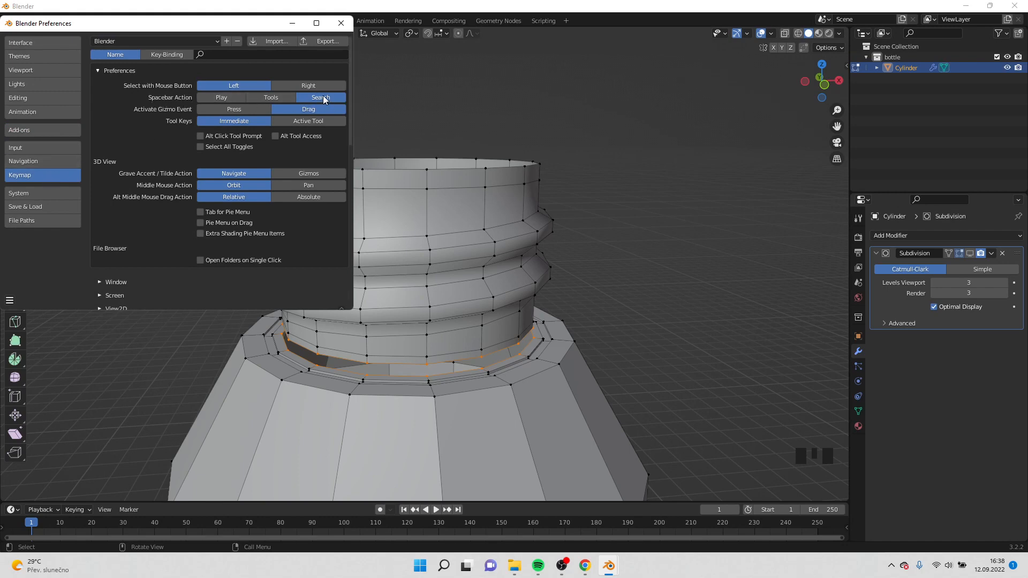
Step: Bridge the selected edge loops between the threaded neck and the bottle opening, and return to Object Mode
{"action": "left_click", "coordinate": [341, 23]}
{"action": "key", "text": "space"}
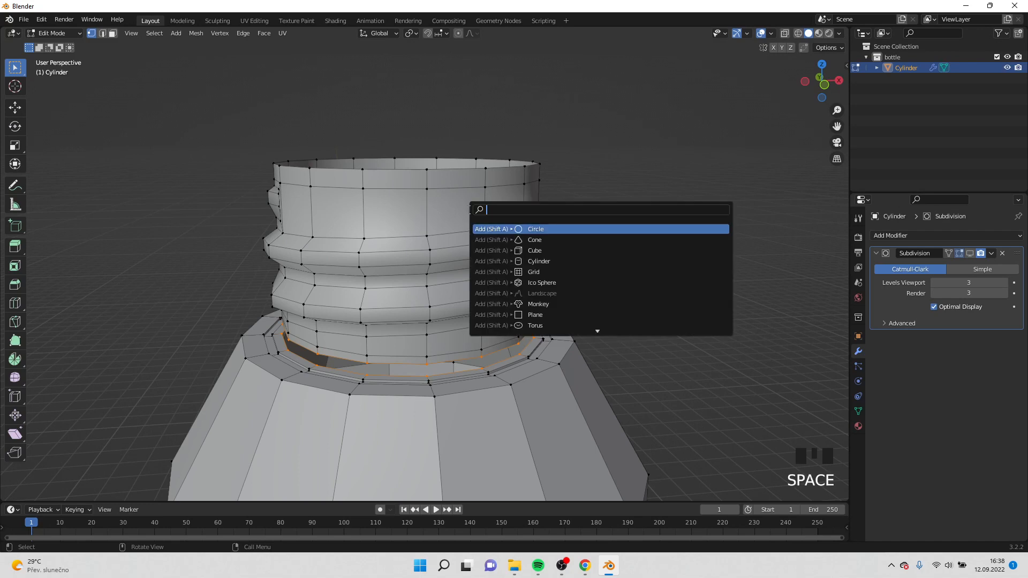
{"action": "type", "text": "bri"}
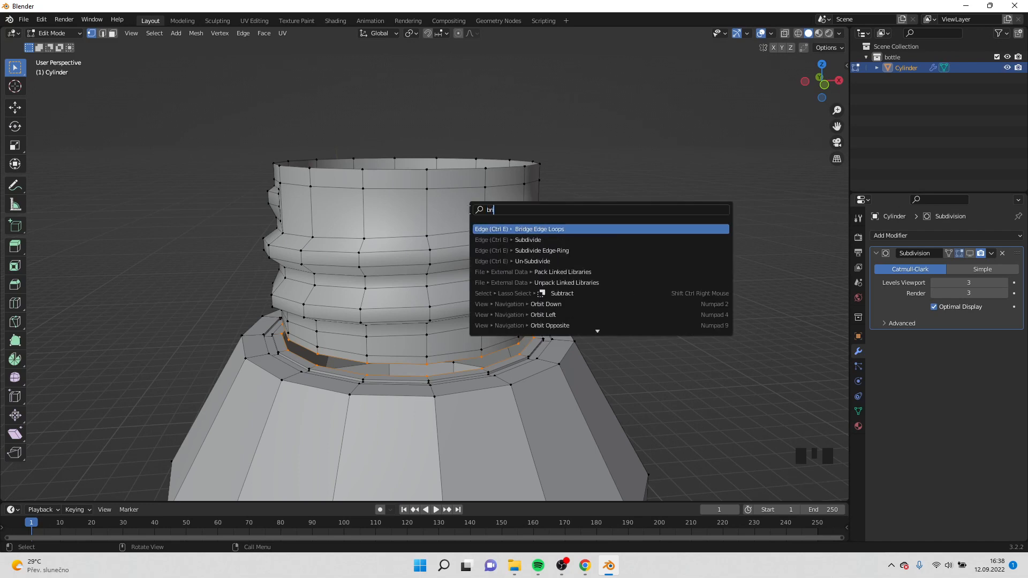
{"action": "key", "text": "Return"}
{"action": "key", "text": "Tab"}
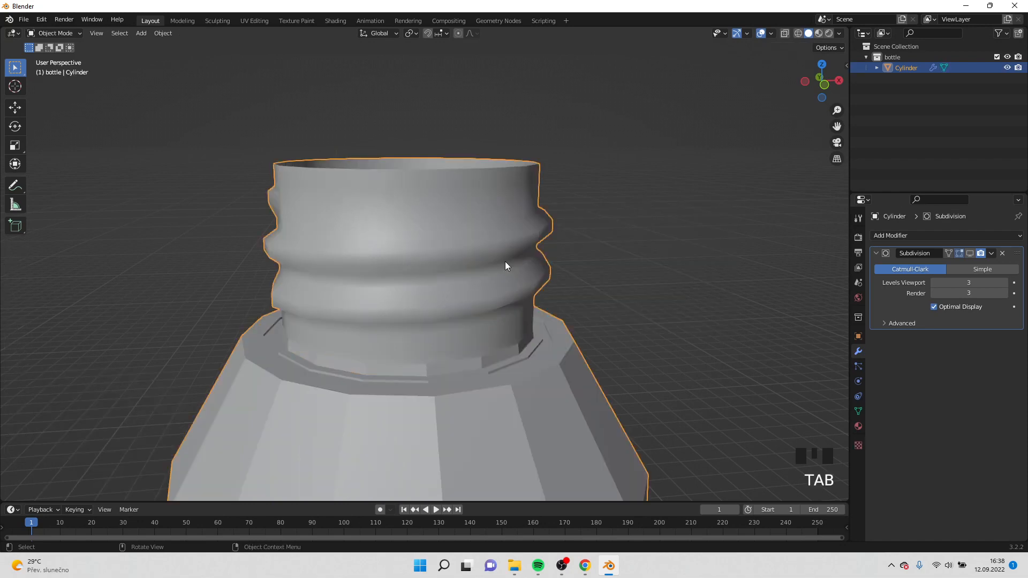
Step: Shade the joined bottle smooth and show its Subdivision modifier in the viewport
{"action": "middle_click_drag", "start_coordinate": [506, 261], "coordinate": [490, 242]}
{"action": "middle_click_drag", "start_coordinate": [438, 228], "coordinate": [482, 289]}
{"action": "left_click", "coordinate": [970, 253]}
{"action": "scroll", "coordinate": [535, 252], "scroll_direction": "down", "scroll_amount": 2}
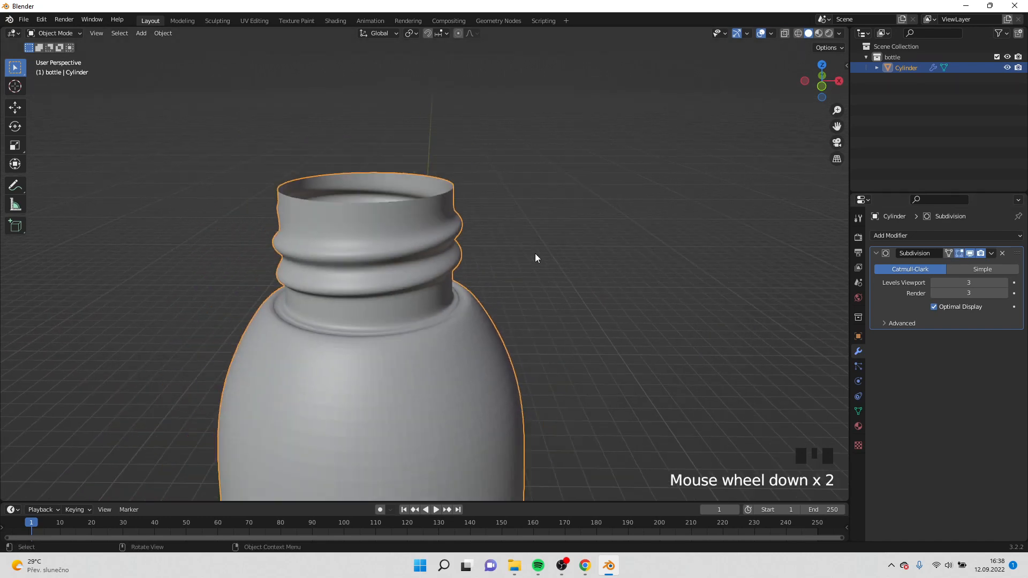
{"action": "middle_click_drag", "start_coordinate": [536, 253], "coordinate": [510, 293]}
{"action": "right_click", "coordinate": [436, 333]}
{"action": "key", "text": "Tab"}
{"action": "key", "text": "Tab"}
{"action": "scroll", "coordinate": [510, 292], "scroll_direction": "down", "scroll_amount": 4}
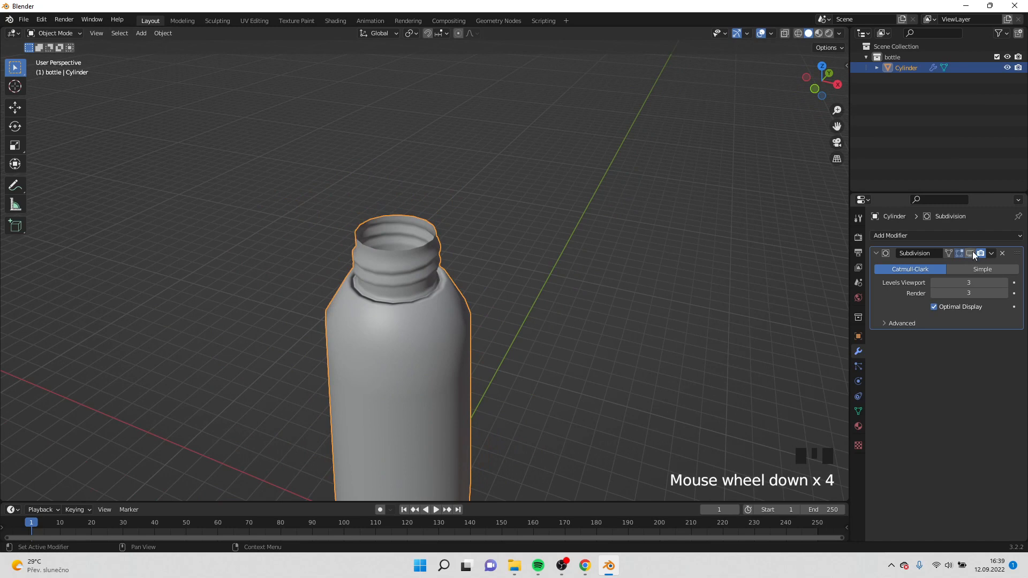
{"action": "left_click", "coordinate": [973, 252]}
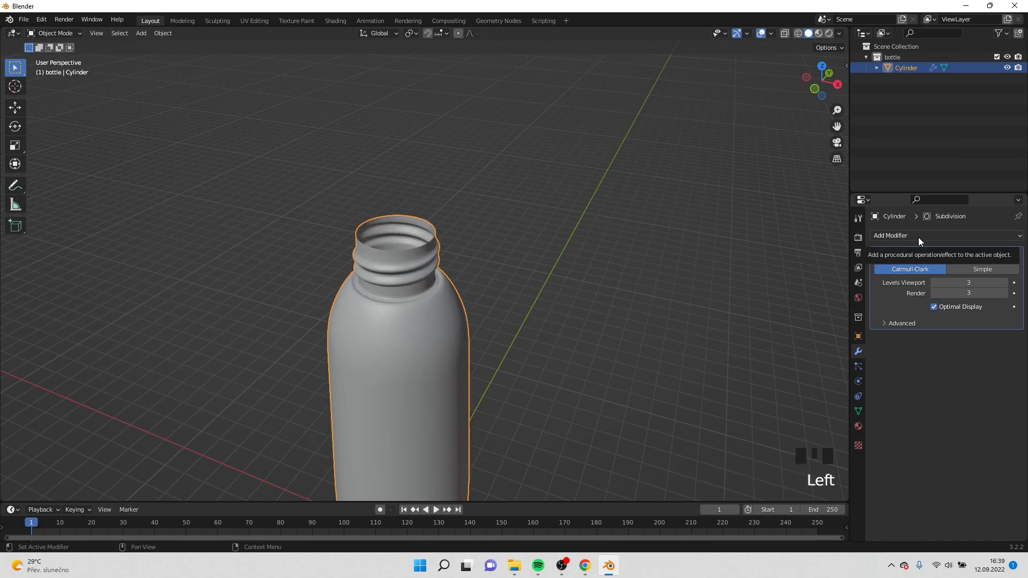
Step: Add a Solidify modifier to the bottle and place it above the Subdivision modifier
{"action": "left_click", "coordinate": [918, 237]}
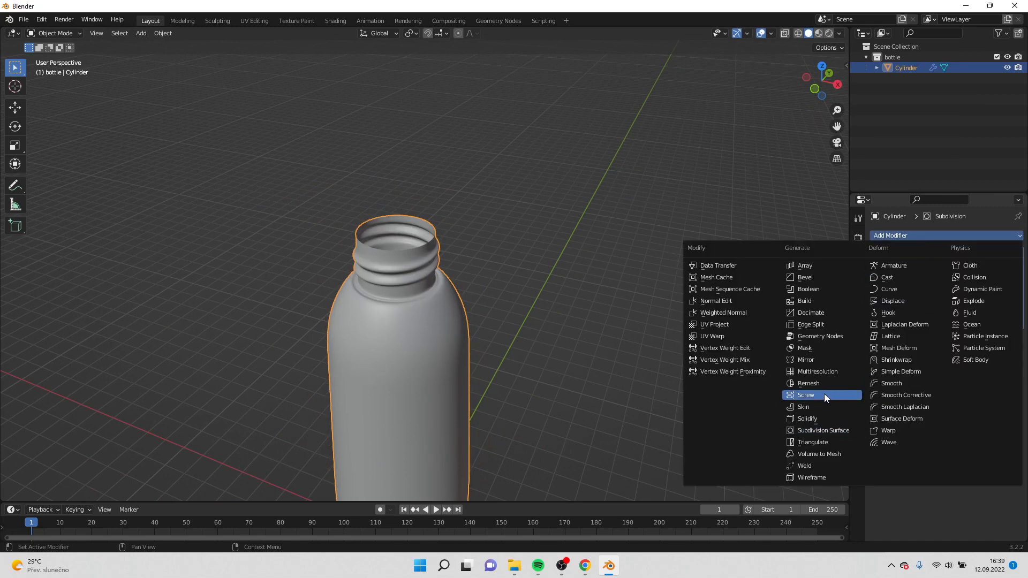
{"action": "left_click", "coordinate": [814, 421]}
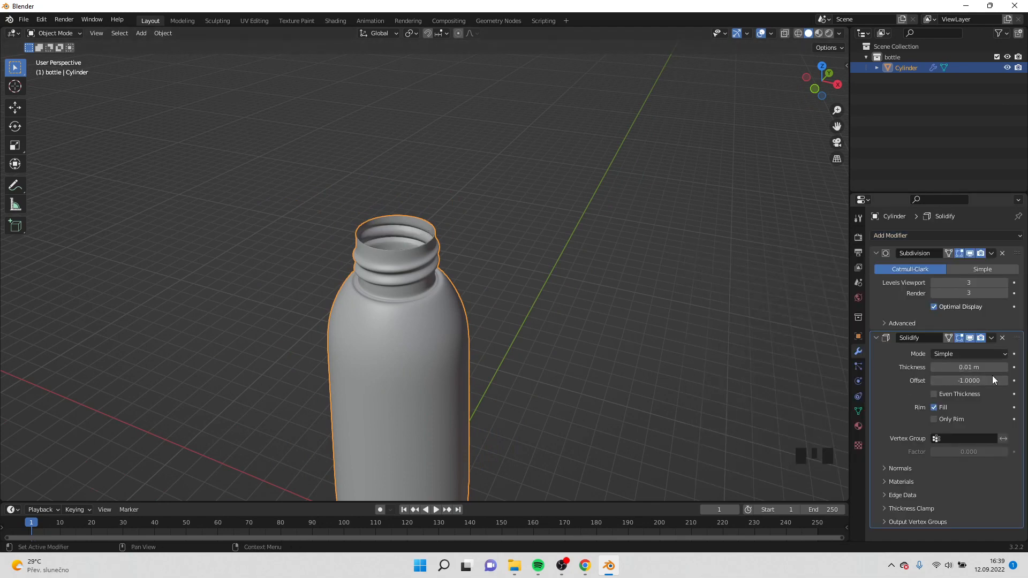
{"action": "left_click_drag", "start_coordinate": [1018, 342], "coordinate": [1018, 253]}
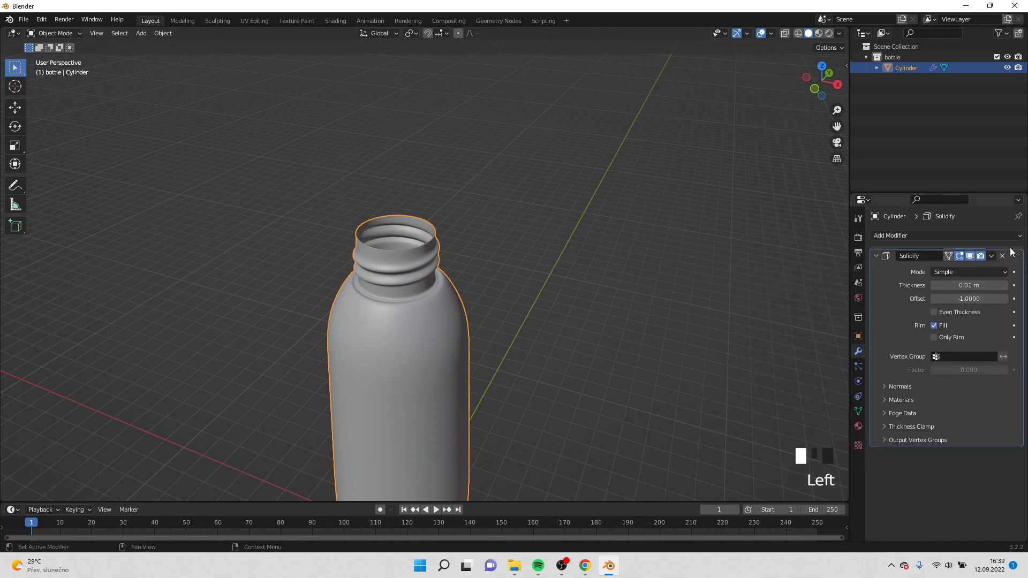
Step: Set the Solidify thickness of the bottle to 0.03 m
{"action": "scroll", "coordinate": [623, 252], "scroll_direction": "up", "scroll_amount": 3}
{"action": "middle_click_drag", "start_coordinate": [624, 253], "coordinate": [625, 268], "text": "shift"}
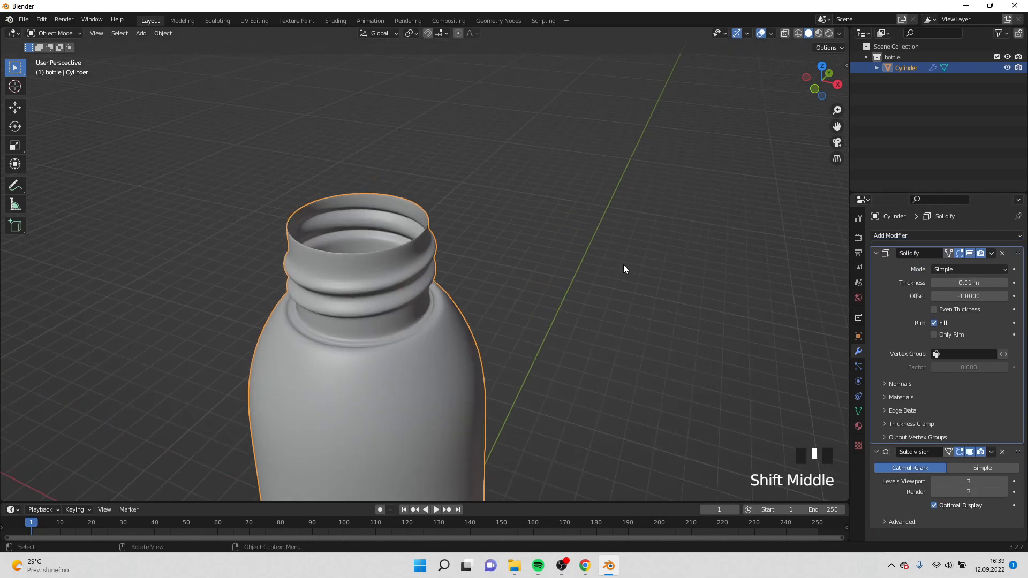
{"action": "left_click", "coordinate": [1004, 283]}
{"action": "left_click", "coordinate": [1005, 283]}
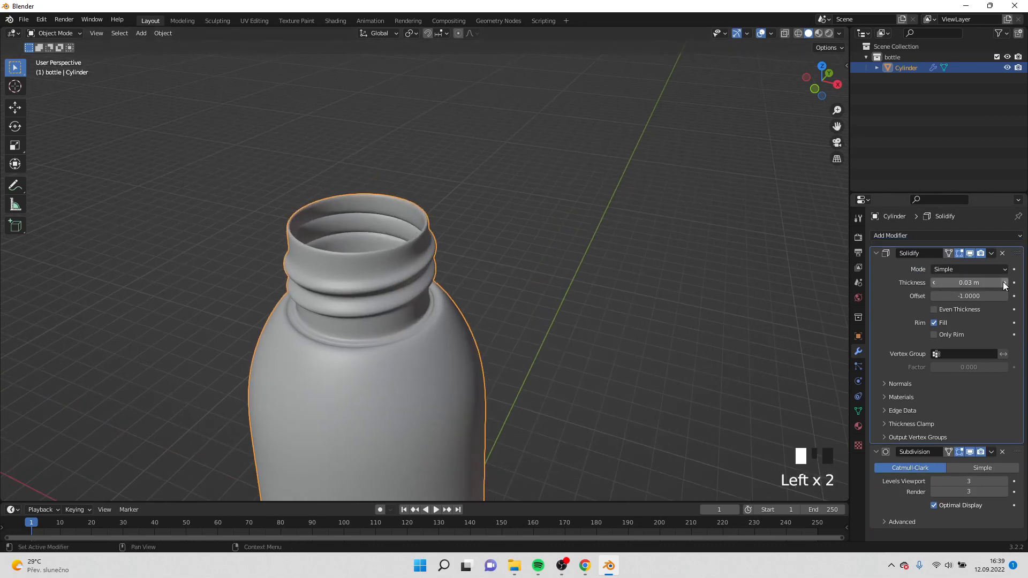
{"action": "middle_click_drag", "start_coordinate": [692, 304], "coordinate": [537, 266]}
{"action": "middle_click_drag", "start_coordinate": [538, 262], "coordinate": [541, 223], "text": "shift"}
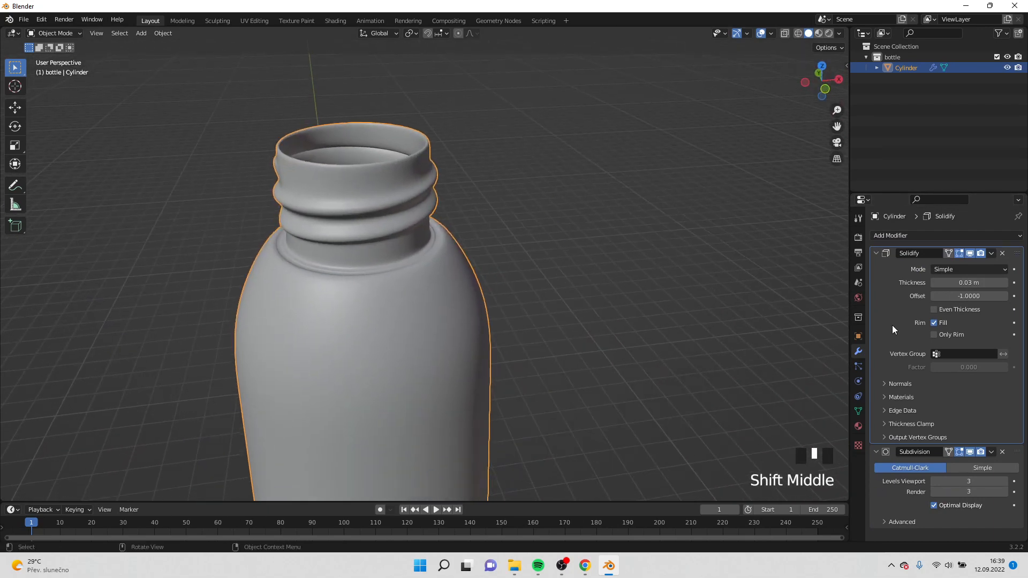
Step: Hide both modifiers in the viewport and select the neck's top rim as an edge loop in Edit Mode
{"action": "left_click", "coordinate": [970, 254]}
{"action": "left_click", "coordinate": [972, 453]}
{"action": "middle_click_drag", "start_coordinate": [562, 187], "coordinate": [567, 209]}
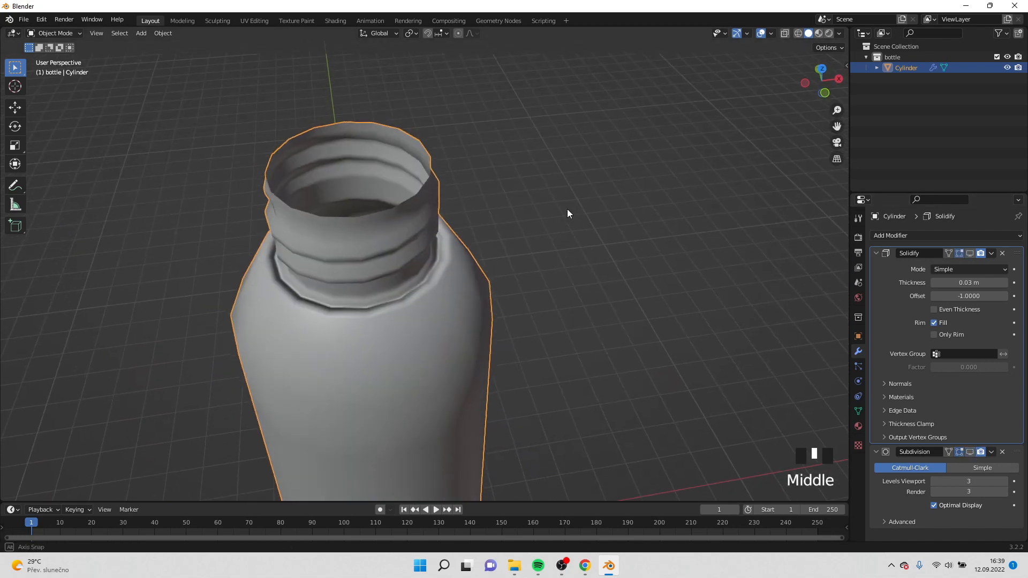
{"action": "key", "text": "Tab"}
{"action": "left_click", "coordinate": [103, 36]}
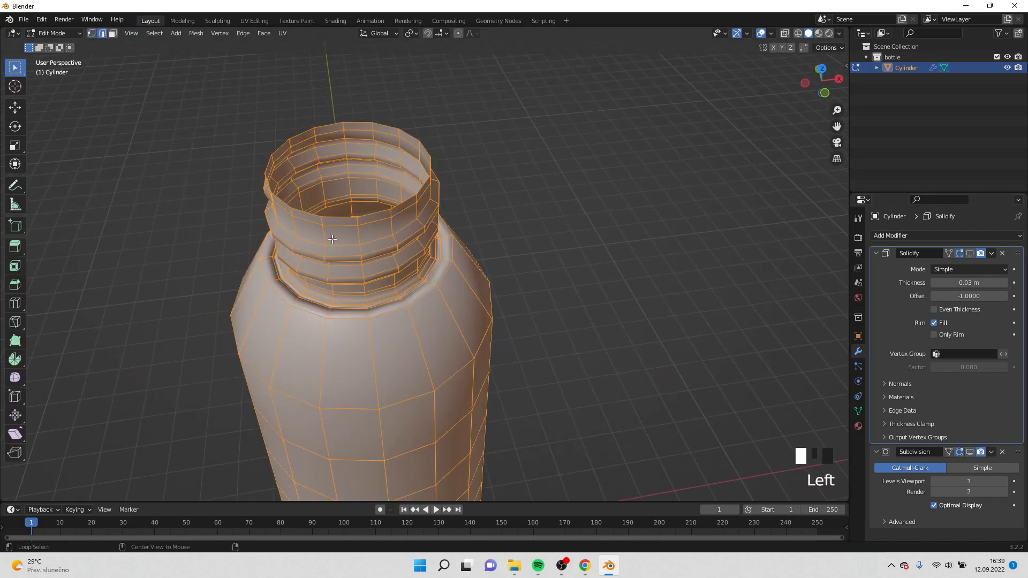
{"action": "left_click", "coordinate": [342, 215], "text": "alt"}
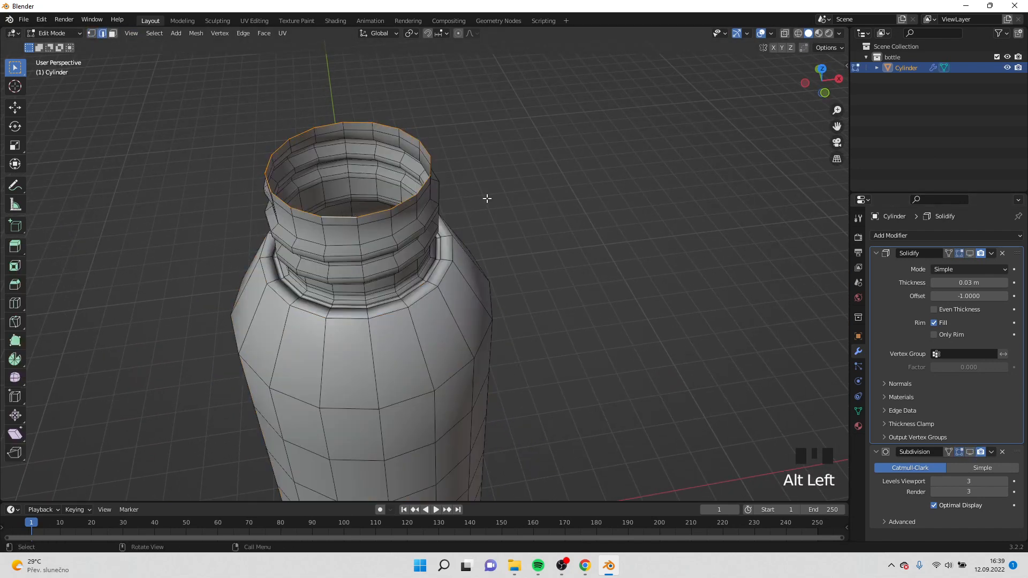
{"action": "middle_click_drag", "start_coordinate": [493, 198], "coordinate": [471, 177]}
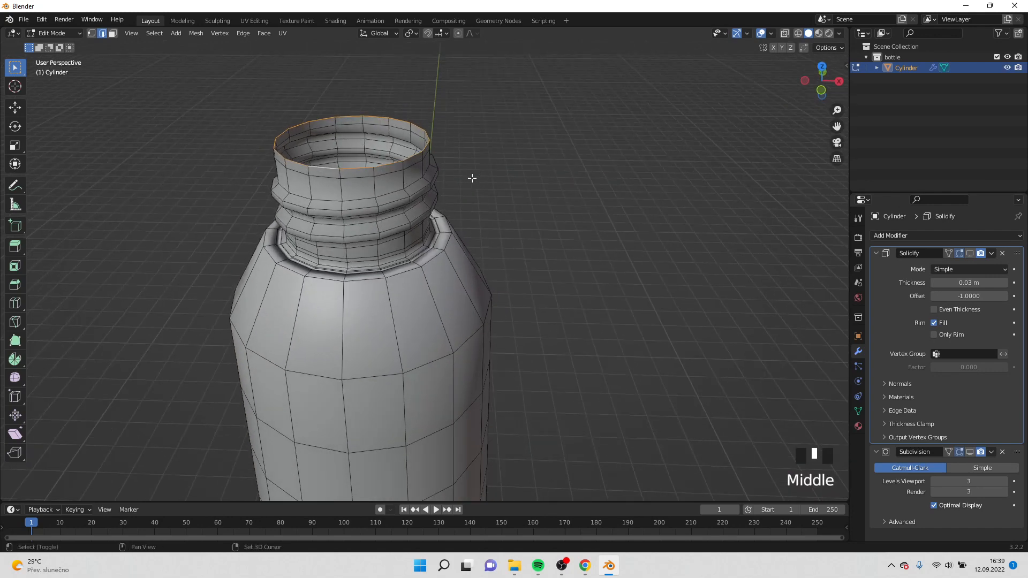
Step: Duplicate the neck's rim loop and raise the copy along Z above the neck
{"action": "key", "text": "shift+d"}
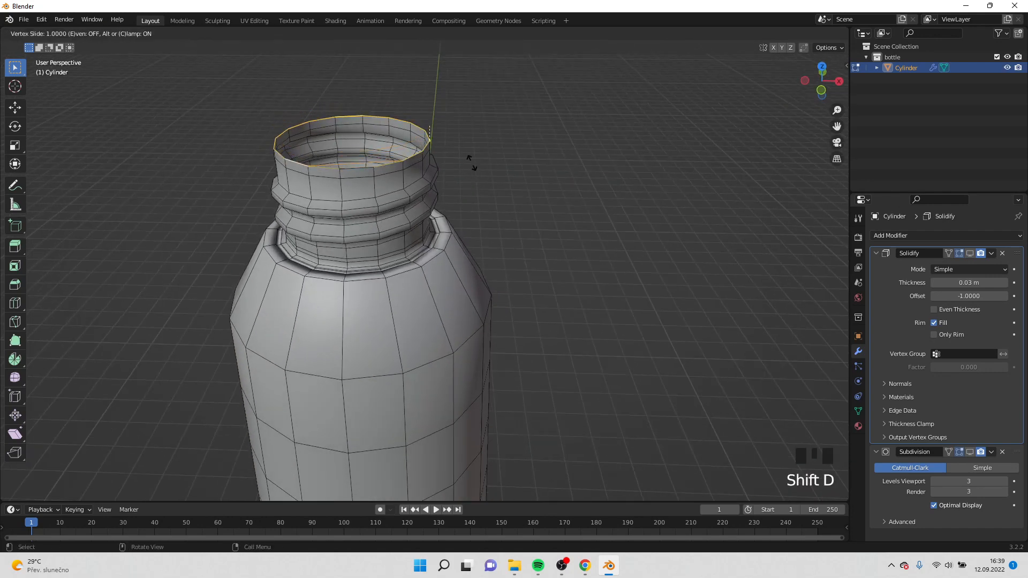
{"action": "right_click", "coordinate": [470, 156]}
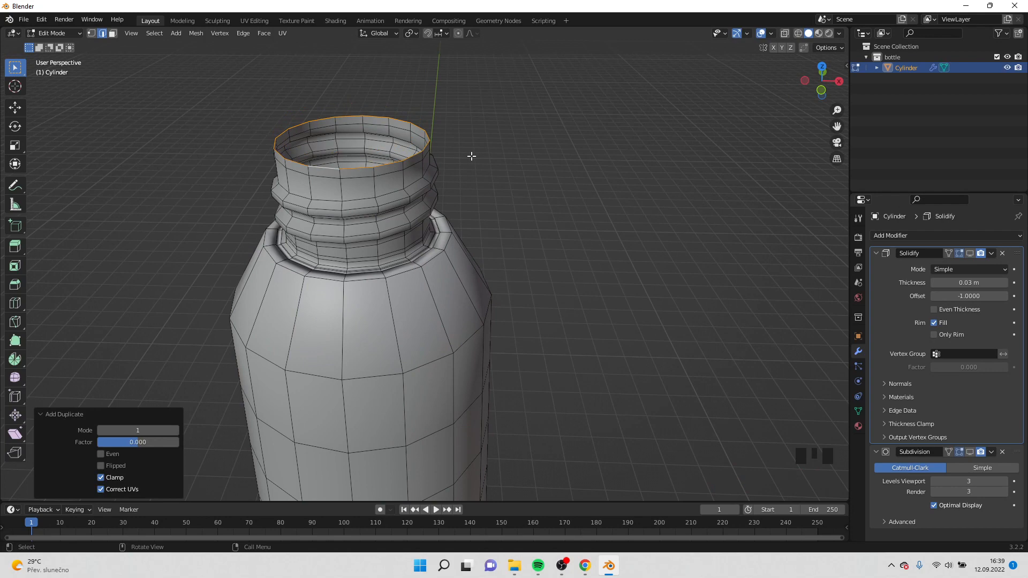
{"action": "key", "text": "g"}
{"action": "key", "text": "z"}
{"action": "left_click", "coordinate": [466, 104]}
Step: Fill the duplicated loop with a face and extrude it upward about 0.22 m to form a cap disc
{"action": "middle_click_drag", "start_coordinate": [466, 105], "coordinate": [487, 154]}
{"action": "key", "text": "f"}
{"action": "key", "text": "e"}
{"action": "left_click", "coordinate": [471, 126]}
Step: Inset the cap's top face by about 0.11 m, and inset it again by about 0.026 m
{"action": "key", "text": "i"}
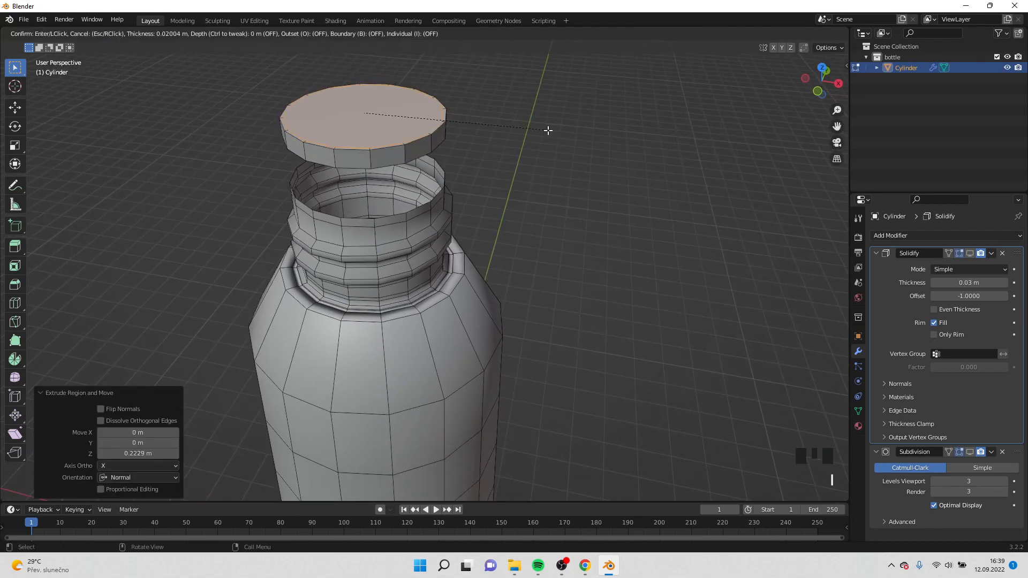
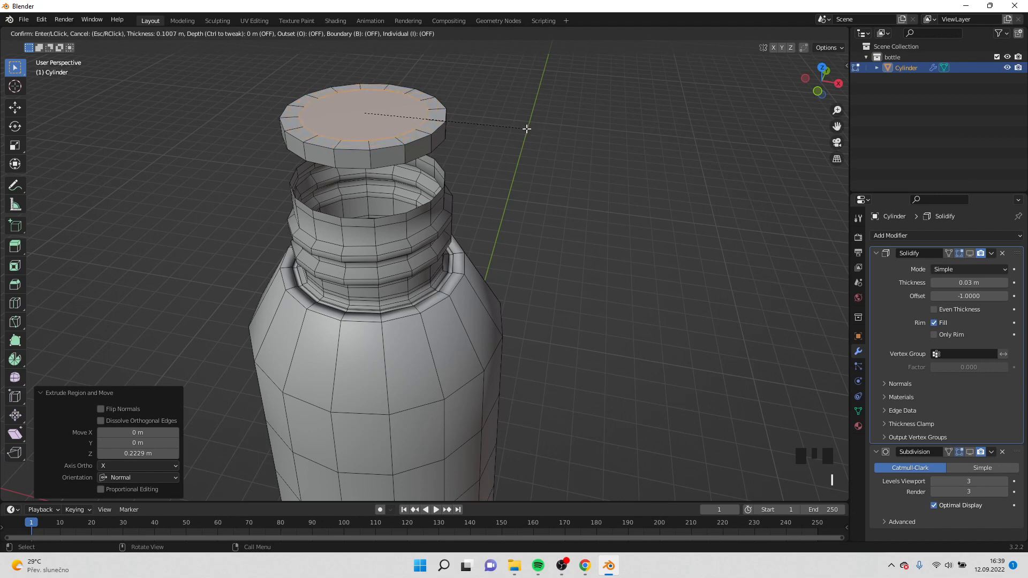
{"action": "left_click", "coordinate": [524, 129]}
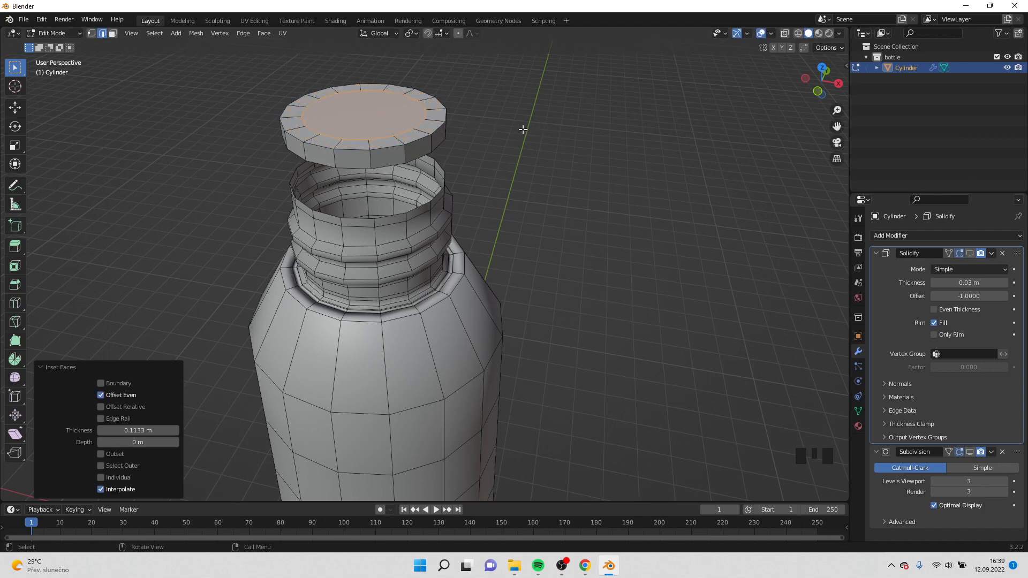
{"action": "key", "text": "i"}
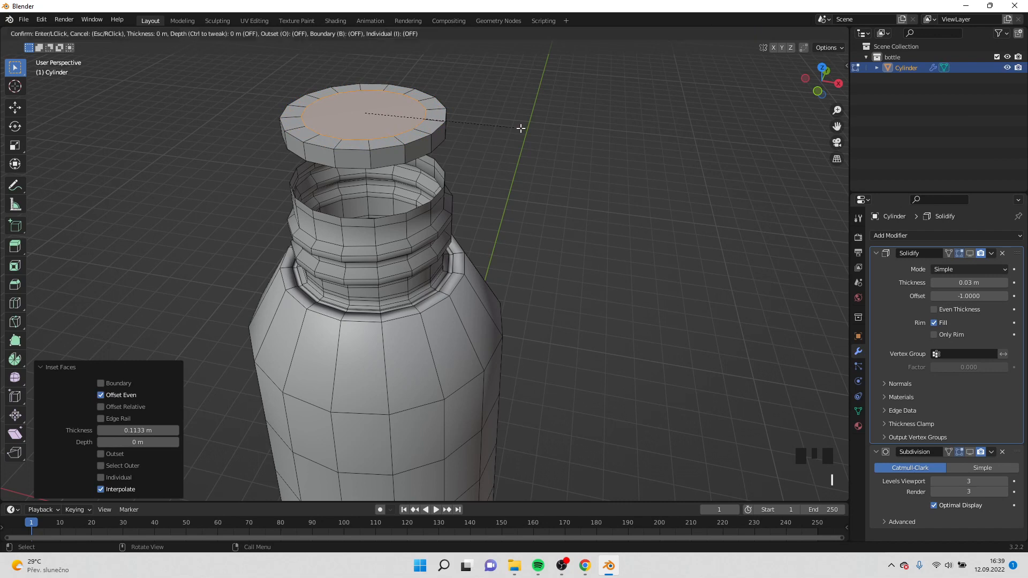
{"action": "left_click", "coordinate": [513, 127]}
Step: Extrude the cap's inner top face down about 0.04 m and inset it by about 0.04 m
{"action": "key", "text": "e"}
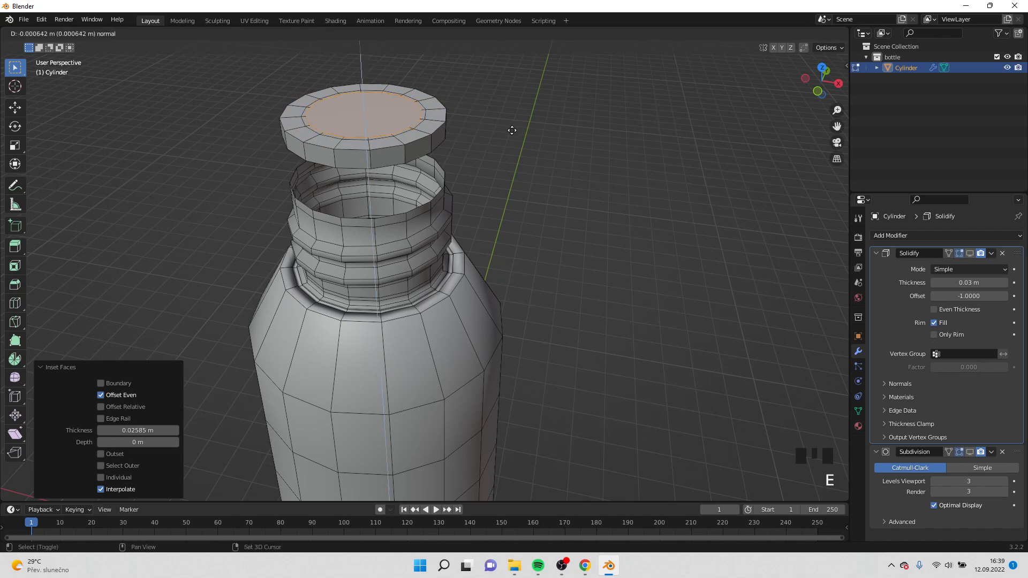
{"action": "left_click", "coordinate": [509, 162]}
{"action": "key", "text": "i"}
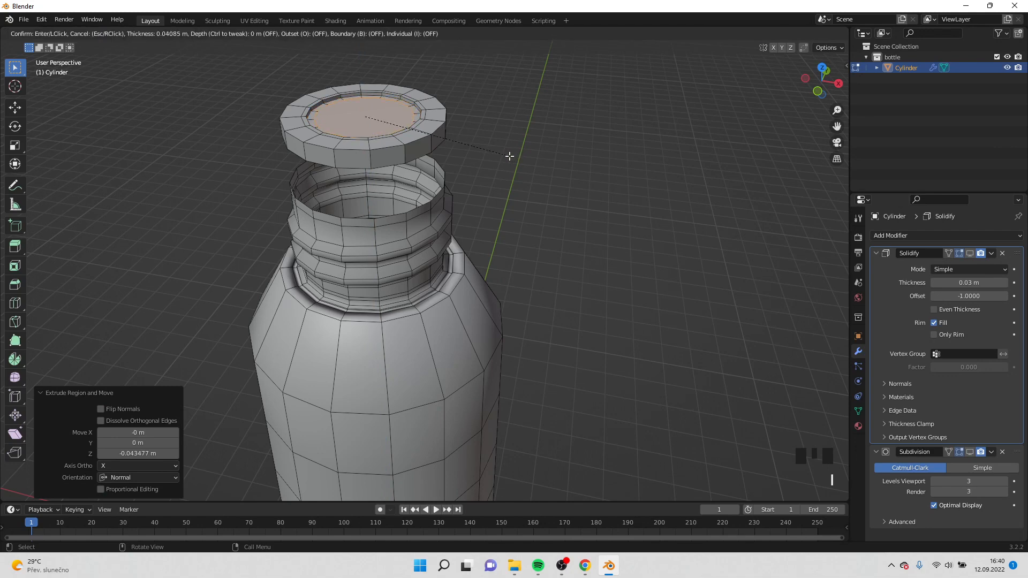
{"action": "left_click", "coordinate": [509, 156]}
Step: Delete the cap's bottom face so the cap is open underneath
{"action": "middle_click_drag", "start_coordinate": [509, 156], "coordinate": [514, 134]}
{"action": "left_click", "coordinate": [116, 32]}
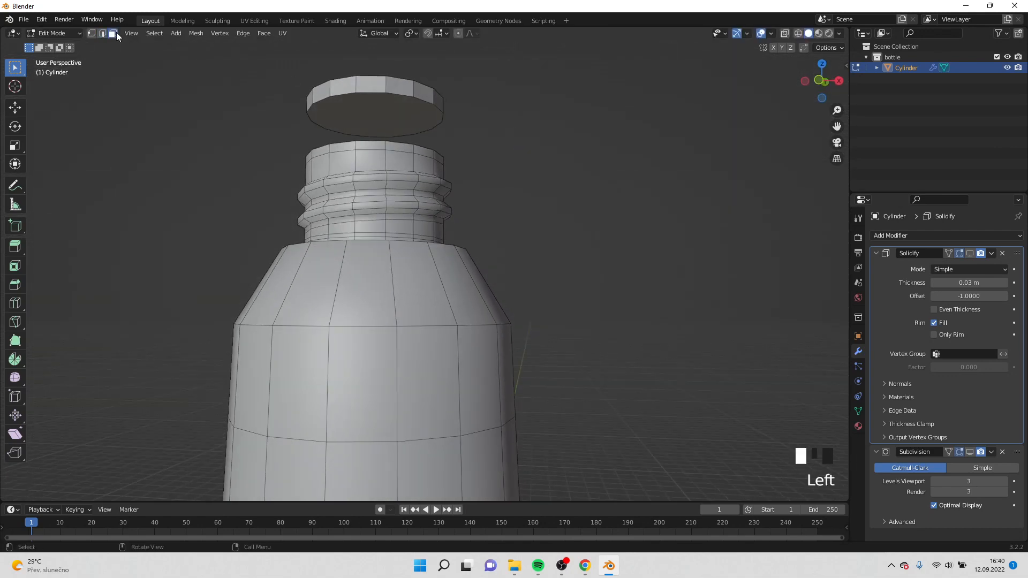
{"action": "left_click", "coordinate": [386, 129]}
{"action": "key", "text": "x"}
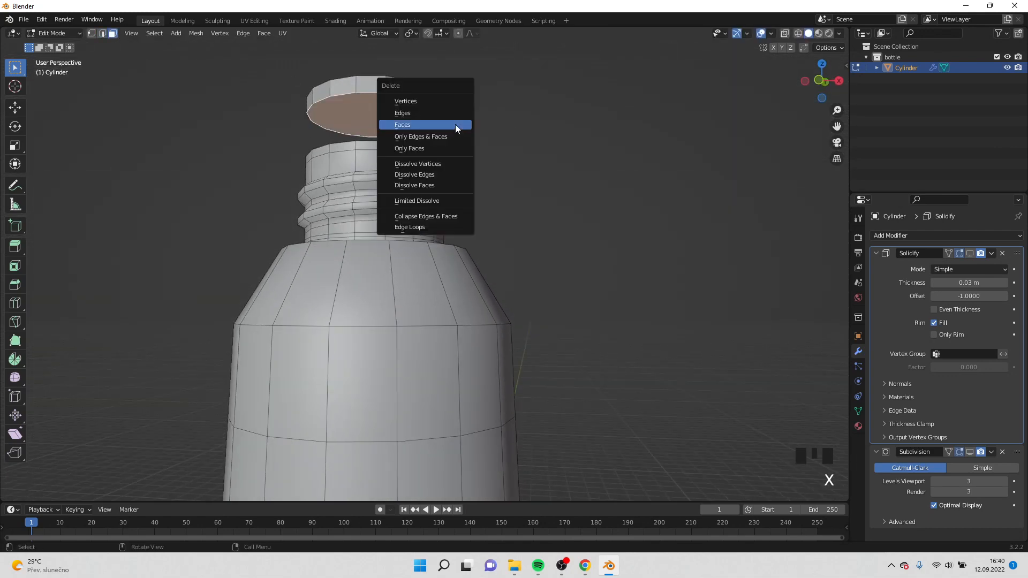
{"action": "left_click", "coordinate": [456, 124]}
{"action": "middle_click_drag", "start_coordinate": [452, 126], "coordinate": [471, 137], "text": "shift"}
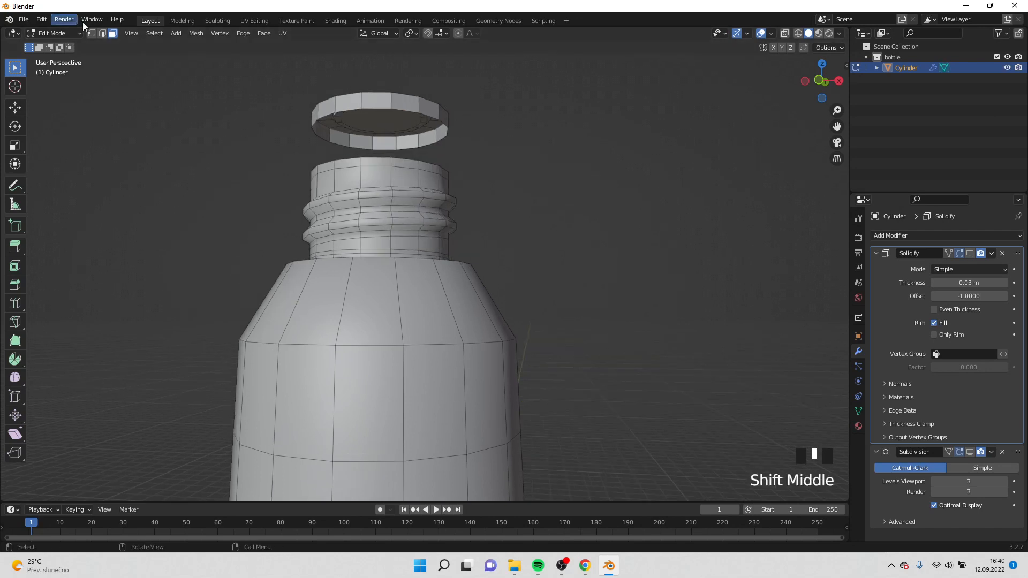
{"action": "left_click", "coordinate": [101, 34]}
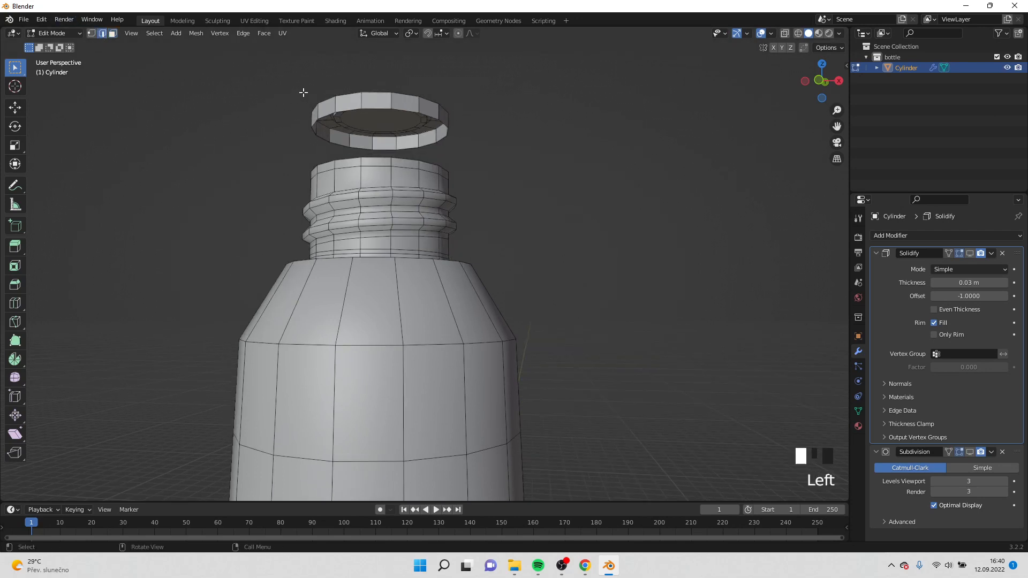
{"action": "key", "text": "a"}
{"action": "left_click", "coordinate": [398, 187]}
{"action": "left_click", "coordinate": [113, 34]}
Step: Select the recessed face on top of the cap and grow the selection to cover the entire cap
{"action": "middle_click_drag", "start_coordinate": [455, 107], "coordinate": [466, 171]}
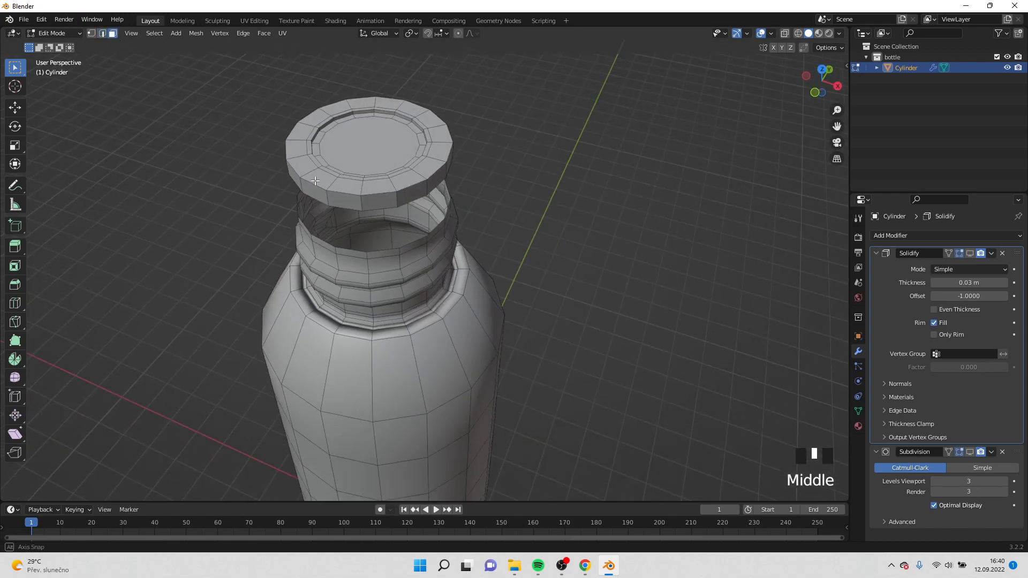
{"action": "left_click", "coordinate": [369, 145]}
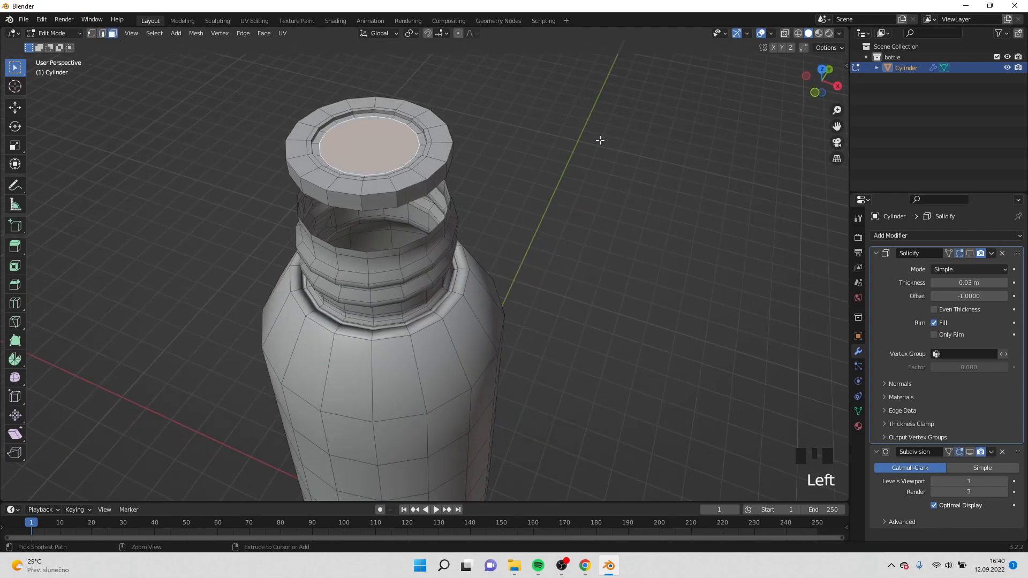
{"action": "key", "text": "ctrl+KP_Add"}
{"action": "key", "text": "ctrl+KP_Add"}
{"action": "key", "text": "ctrl+KP_Add"}
{"action": "key", "text": "ctrl+KP_Add"}
{"action": "key", "text": "ctrl+KP_Add"}
{"action": "key", "text": "ctrl+KP_Add"}
{"action": "key", "text": "ctrl+KP_Add"}
{"action": "key", "text": "ctrl+KP_Add"}
{"action": "key", "text": "ctrl+KP_Add"}
{"action": "key", "text": "ctrl+KP_Add"}
{"action": "key", "text": "ctrl+KP_Add"}
{"action": "key", "text": "ctrl+KP_Add"}
{"action": "key", "text": "ctrl+KP_Add"}
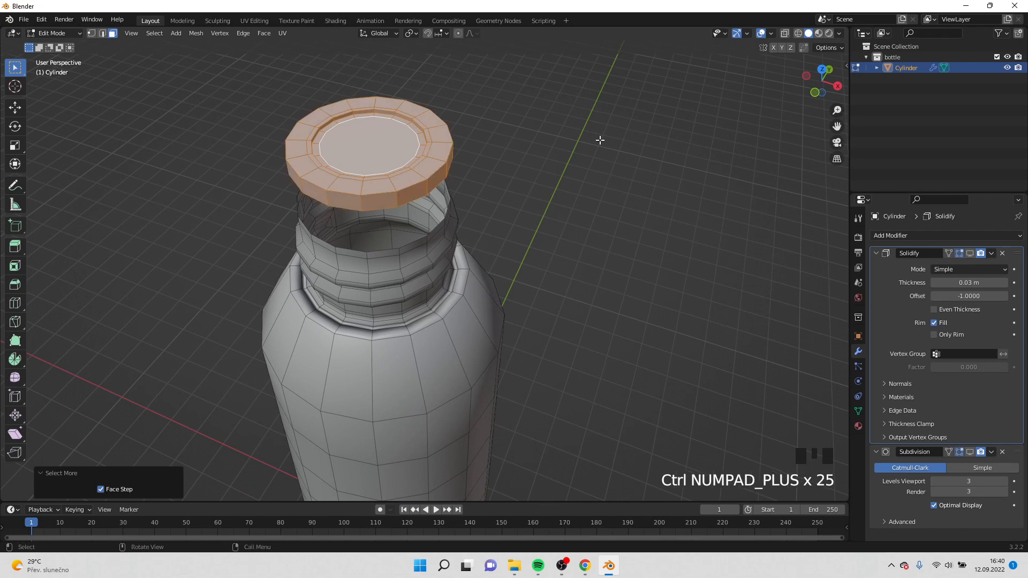
Step: Separate the selected cap into its own object and return to Object Mode
{"action": "right_click", "coordinate": [423, 145]}
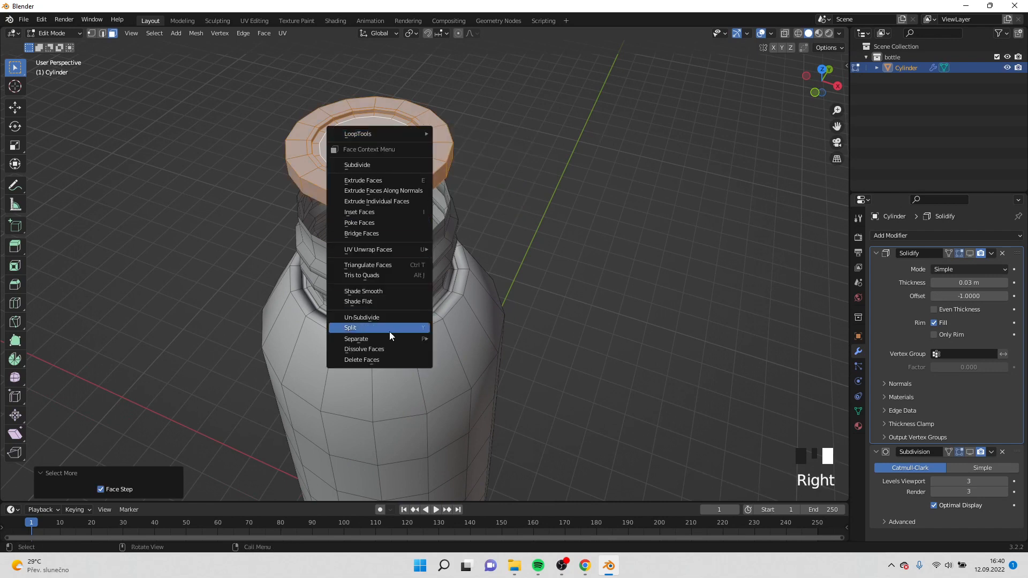
{"action": "mouse_move", "coordinate": [409, 338]}
{"action": "left_click", "coordinate": [465, 351]}
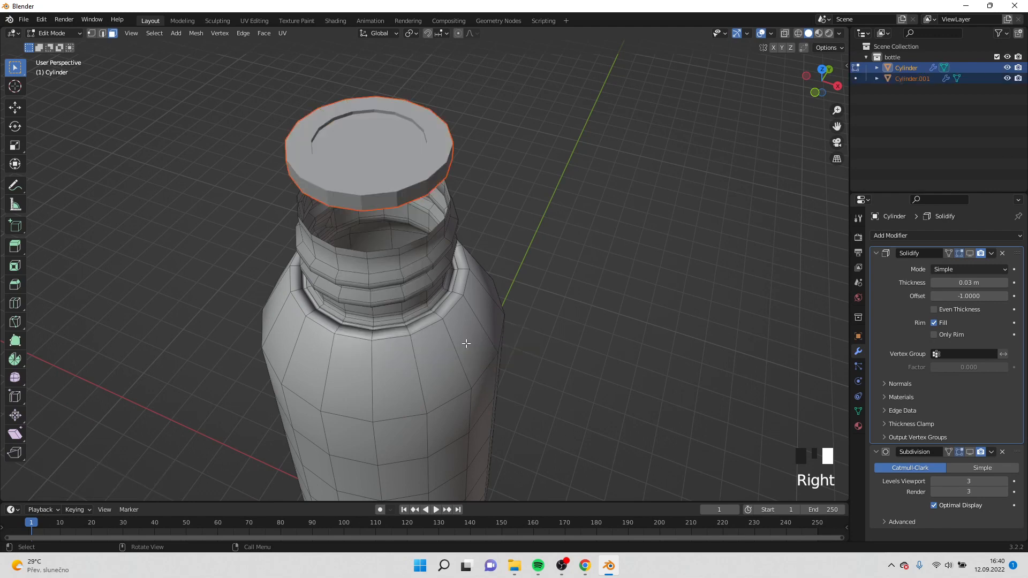
{"action": "middle_click", "coordinate": [512, 200]}
{"action": "key", "text": "Tab"}
Step: Select only the separated cap object and frame it in the top orthographic view
{"action": "scroll", "coordinate": [541, 176], "scroll_direction": "down", "scroll_amount": 4}
{"action": "middle_click_drag", "start_coordinate": [490, 165], "coordinate": [487, 199], "text": "shift"}
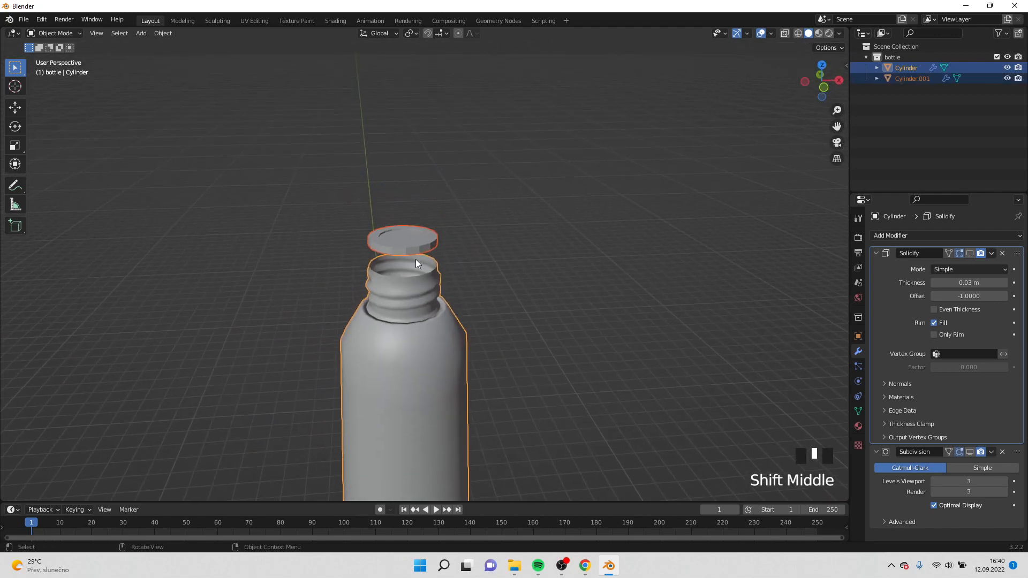
{"action": "left_click", "coordinate": [416, 260]}
{"action": "left_click", "coordinate": [415, 244]}
{"action": "key", "text": "KP_7"}
{"action": "scroll", "coordinate": [462, 233], "scroll_direction": "up", "scroll_amount": 6}
{"action": "middle_click_drag", "start_coordinate": [449, 245], "coordinate": [496, 214], "text": "shift"}
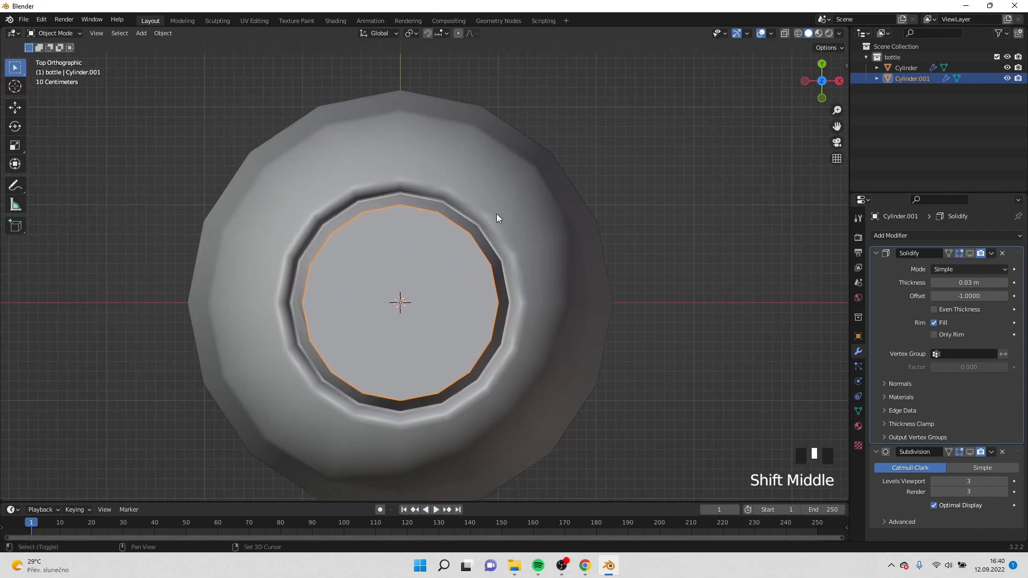
Step: Scale the cap up to about 1.193 and lower it about 2.74 m along Z to just above the bottle neck
{"action": "key", "text": "s"}
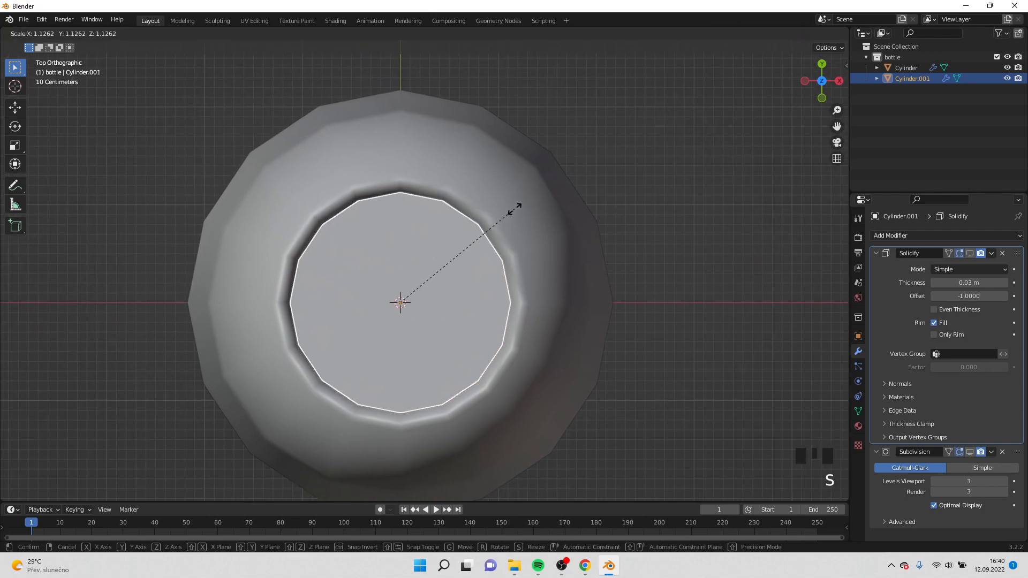
{"action": "left_click", "coordinate": [523, 205]}
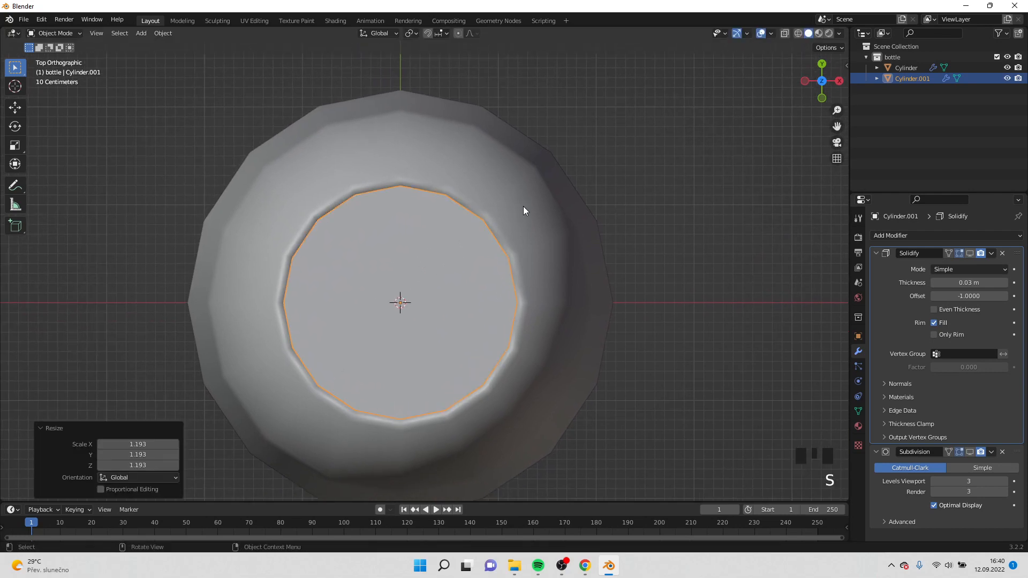
{"action": "middle_click_drag", "start_coordinate": [523, 206], "coordinate": [532, 150]}
{"action": "scroll", "coordinate": [535, 175], "scroll_direction": "down", "scroll_amount": 4}
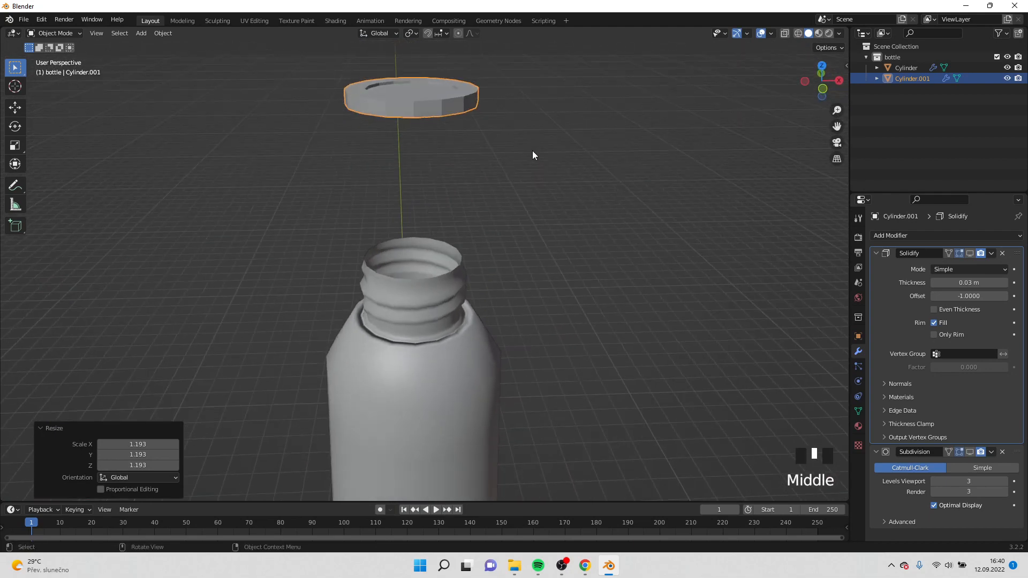
{"action": "key", "text": "g"}
{"action": "key", "text": "z"}
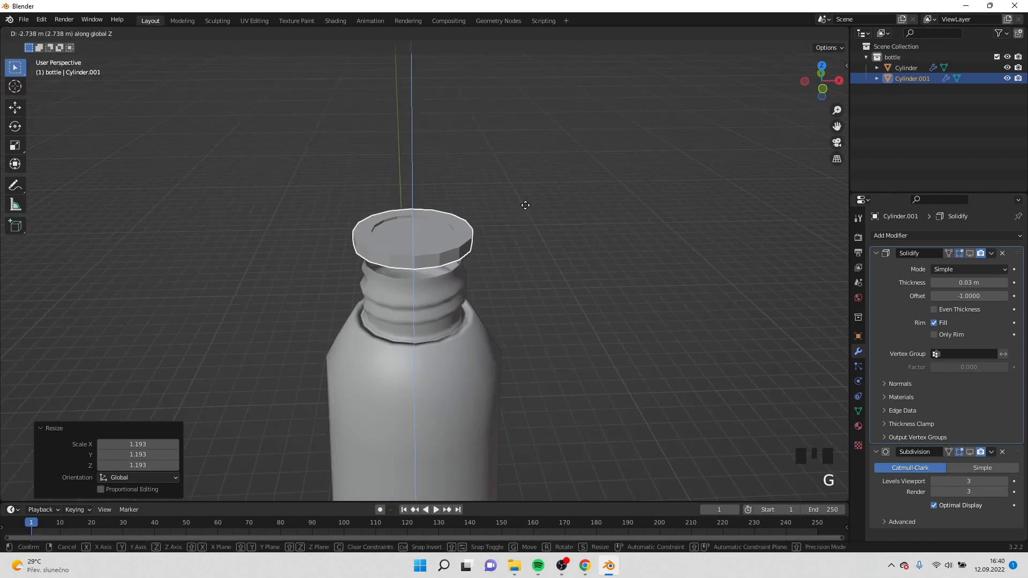
{"action": "left_click", "coordinate": [525, 204]}
Step: Scale the cap down slightly by a factor of 0.99
{"action": "mouse_move", "coordinate": [526, 202]}
{"action": "middle_mouse_down"}
{"action": "mouse_move", "coordinate": [522, 170]}
{"action": "mouse_move", "coordinate": [528, 223]}
{"action": "middle_mouse_up"}
{"action": "scroll", "coordinate": [519, 178], "scroll_direction": "up", "scroll_amount": 3}
{"action": "key", "text": "s"}
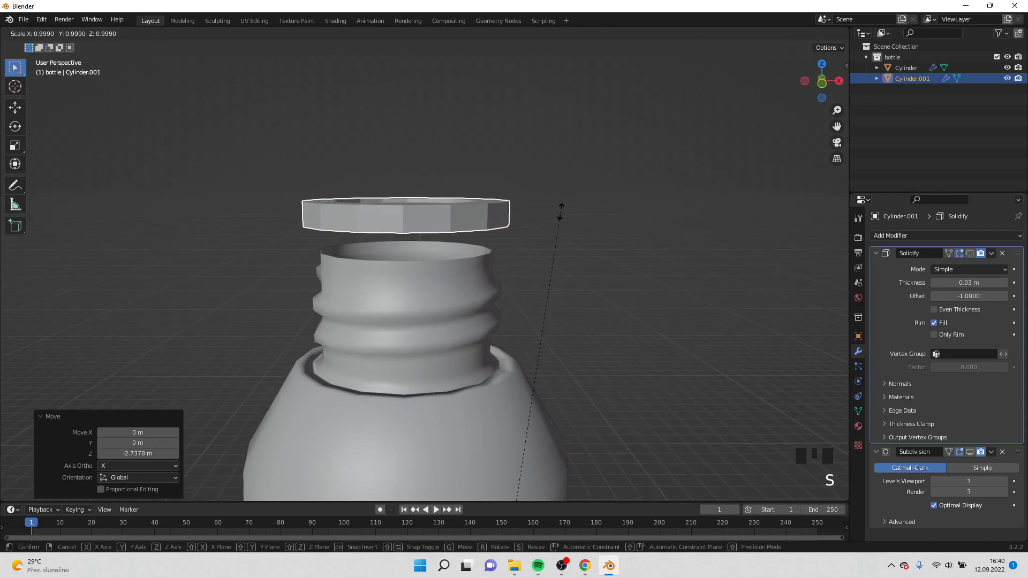
{"action": "left_click", "coordinate": [550, 224]}
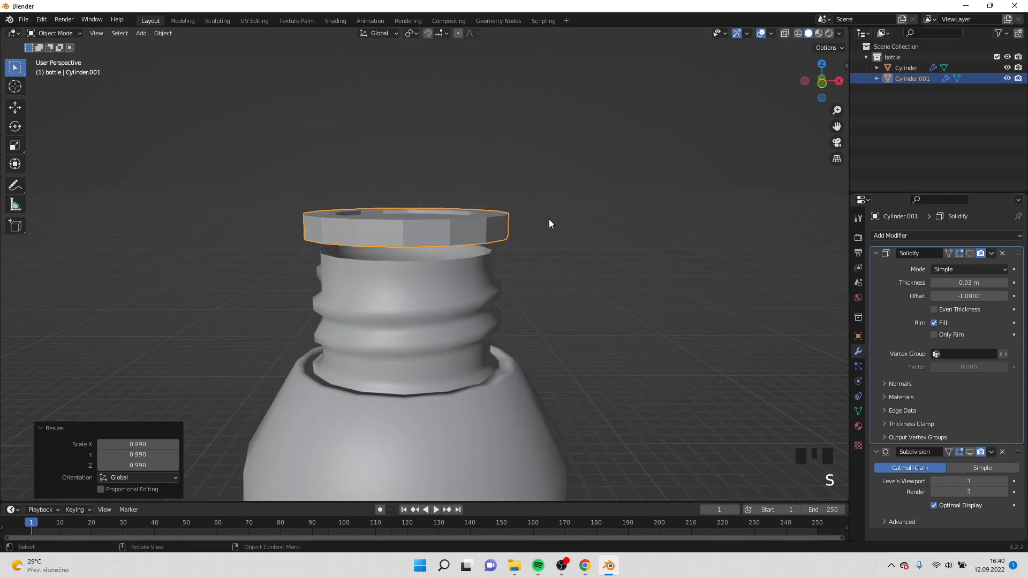
Step: Select the cap's bottom edge loop and pull it down about 1.45 m along Z to cover the threaded neck
{"action": "middle_click_drag", "start_coordinate": [548, 223], "coordinate": [485, 191], "text": "shift"}
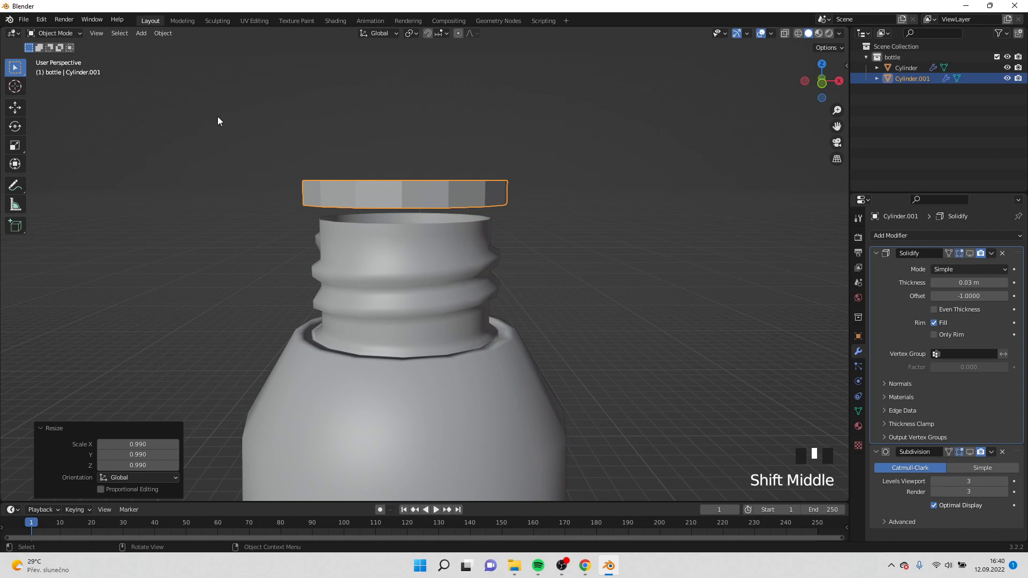
{"action": "key", "text": "Tab"}
{"action": "left_click", "coordinate": [102, 33]}
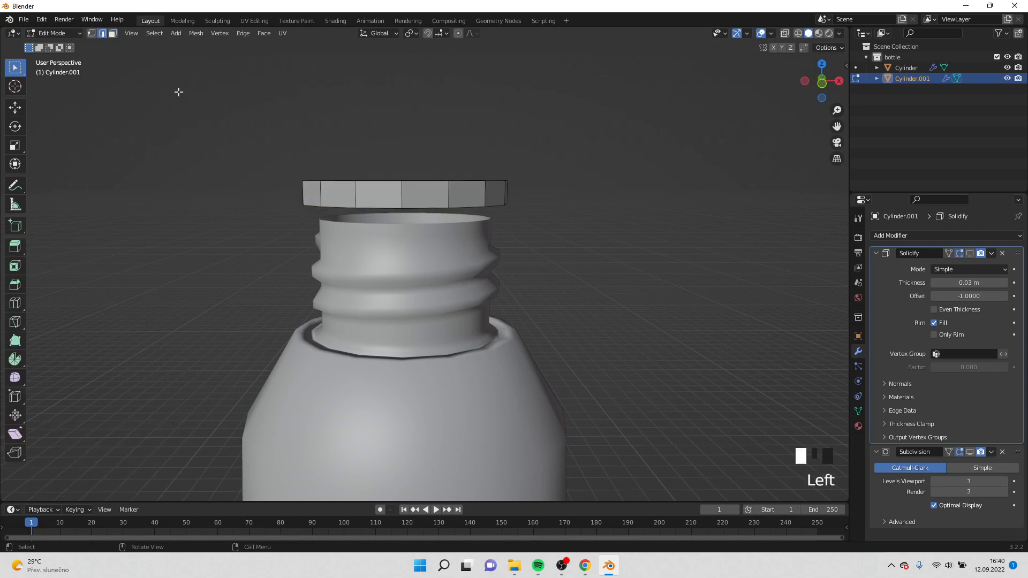
{"action": "left_click", "coordinate": [386, 207], "text": "alt"}
{"action": "key", "text": "g"}
{"action": "key", "text": "z"}
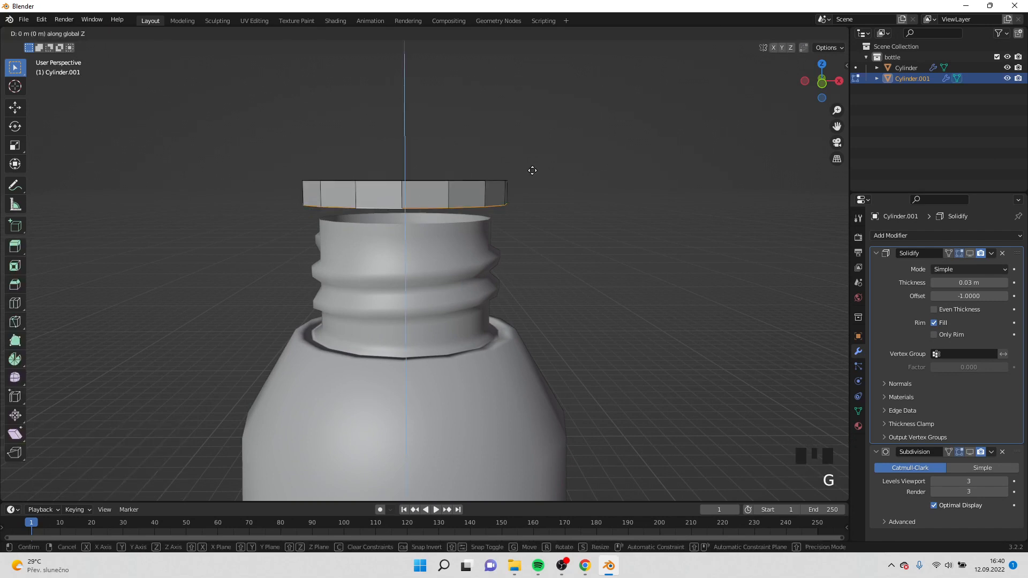
{"action": "left_click", "coordinate": [518, 292]}
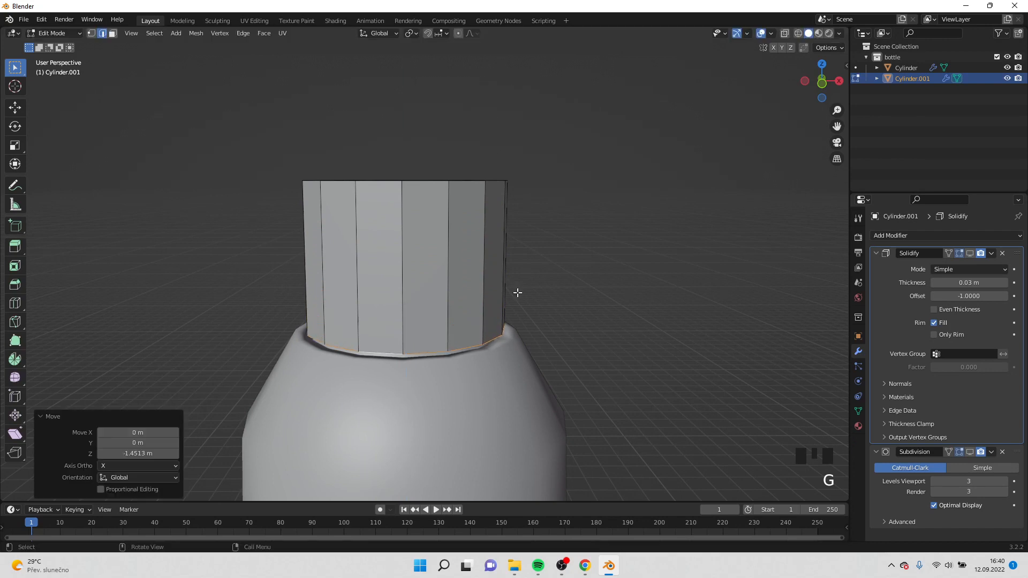
Step: Add two horizontal loop cuts around the cap's side and scale them apart along Z toward its top and bottom edges
{"action": "key", "text": "ctrl+r"}
{"action": "scroll", "coordinate": [447, 250], "scroll_direction": "up", "scroll_amount": 1}
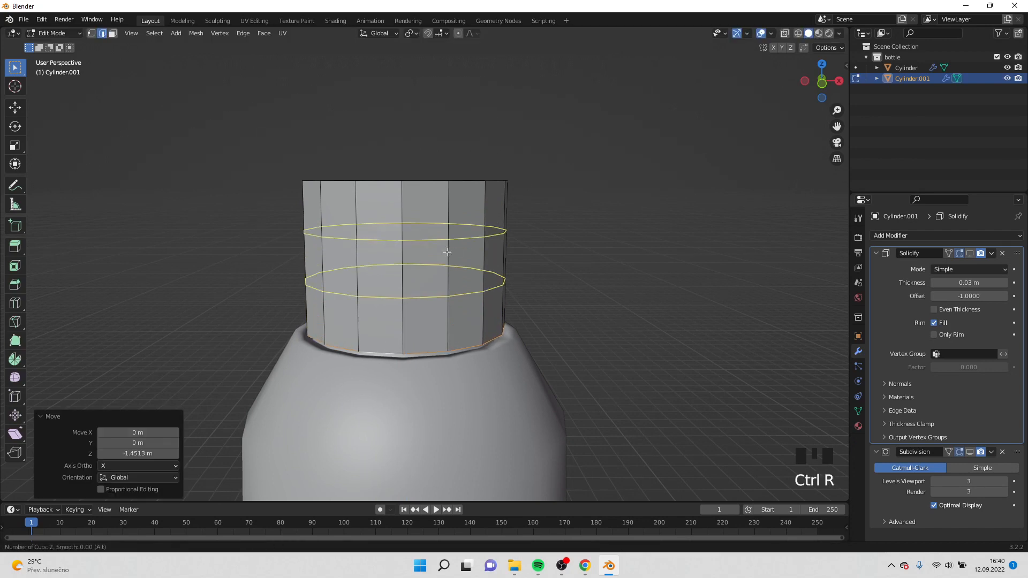
{"action": "left_click", "coordinate": [447, 251]}
{"action": "right_click", "coordinate": [447, 250]}
{"action": "key", "text": "s"}
{"action": "key", "text": "z"}
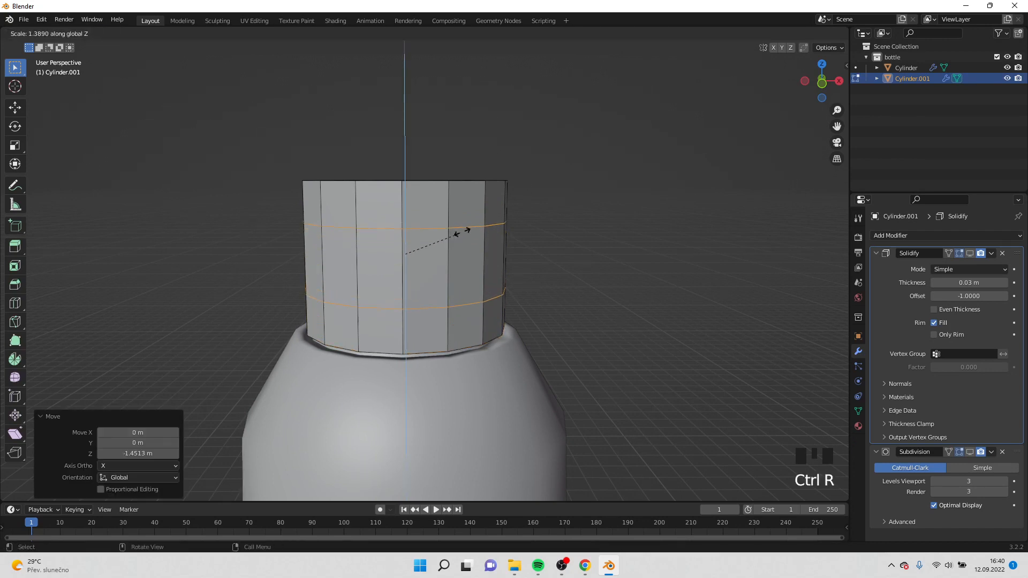
{"action": "left_click", "coordinate": [513, 214]}
Step: Return to Object Mode and turn on viewport display of the cap's Subdivision and Solidify modifiers
{"action": "key", "text": "Tab"}
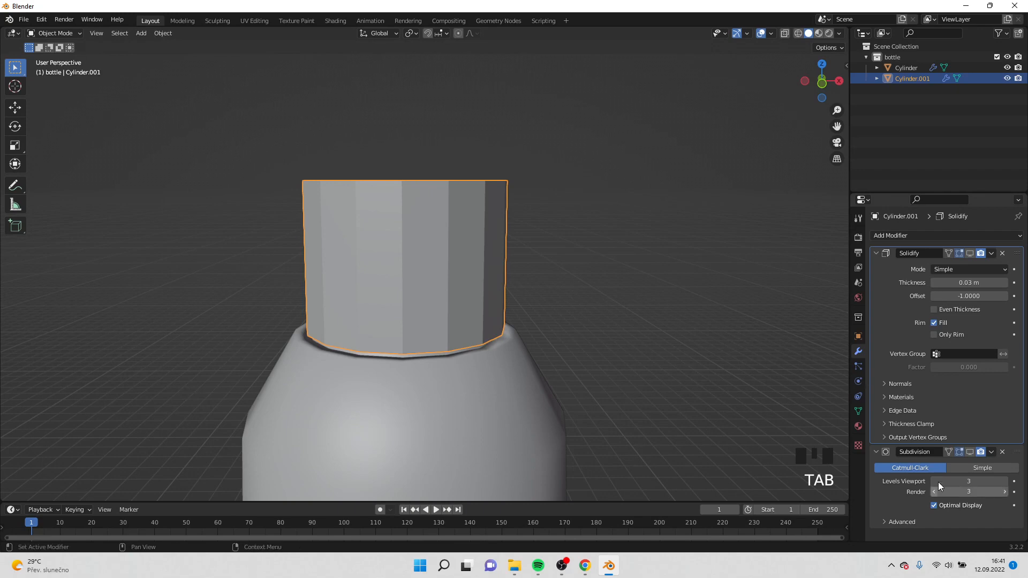
{"action": "left_click", "coordinate": [970, 452]}
{"action": "middle_click_drag", "start_coordinate": [515, 225], "coordinate": [466, 190]}
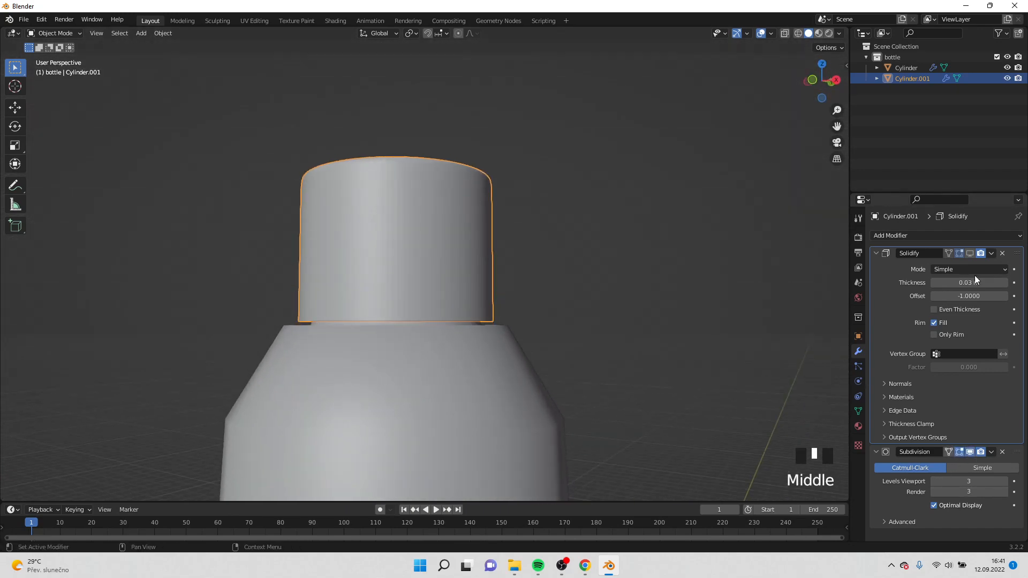
{"action": "left_click", "coordinate": [969, 253]}
{"action": "middle_click_drag", "start_coordinate": [530, 258], "coordinate": [509, 397]}
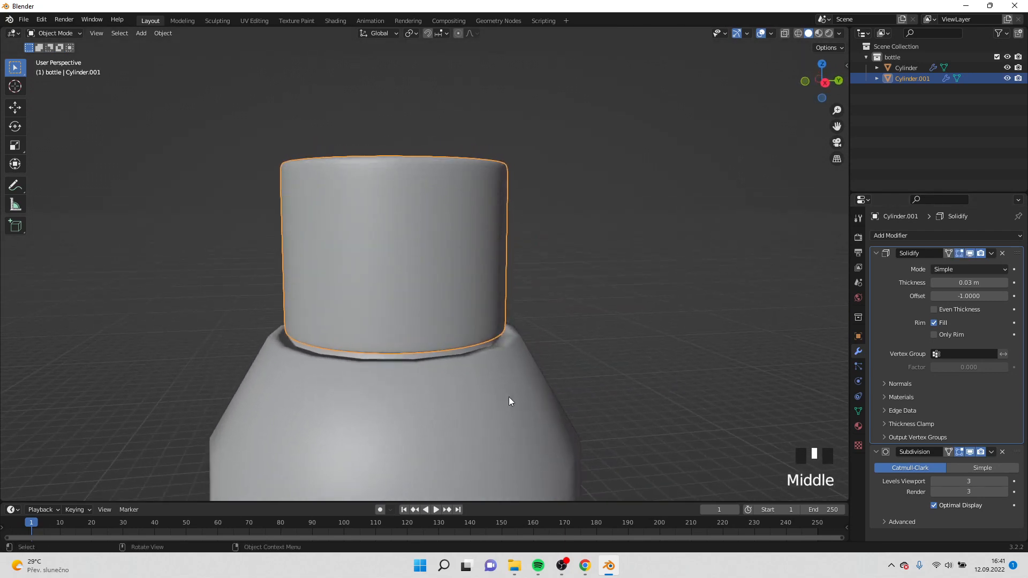
Step: Select the bottle and turn on viewport display of its Solidify and Subdivision modifiers
{"action": "left_click", "coordinate": [509, 396]}
{"action": "left_click", "coordinate": [971, 254]}
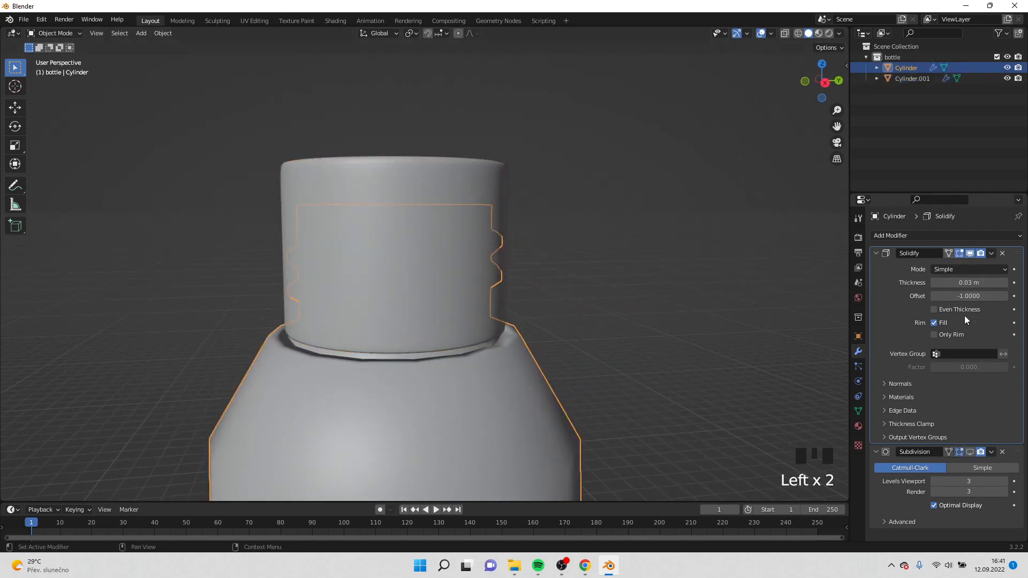
{"action": "left_click", "coordinate": [967, 452]}
{"action": "middle_click_drag", "start_coordinate": [669, 343], "coordinate": [619, 320]}
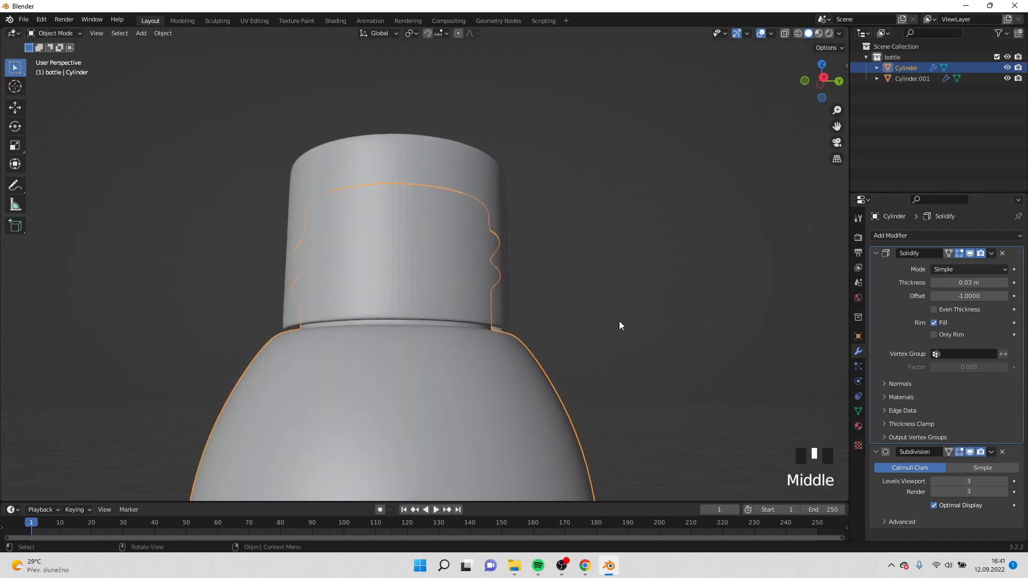
Step: Select the cap and lower it about 0.046 m along Z onto the bottle's shoulder
{"action": "left_click", "coordinate": [502, 266]}
{"action": "middle_click_drag", "start_coordinate": [502, 269], "coordinate": [514, 289]}
{"action": "key", "text": "g"}
{"action": "key", "text": "z"}
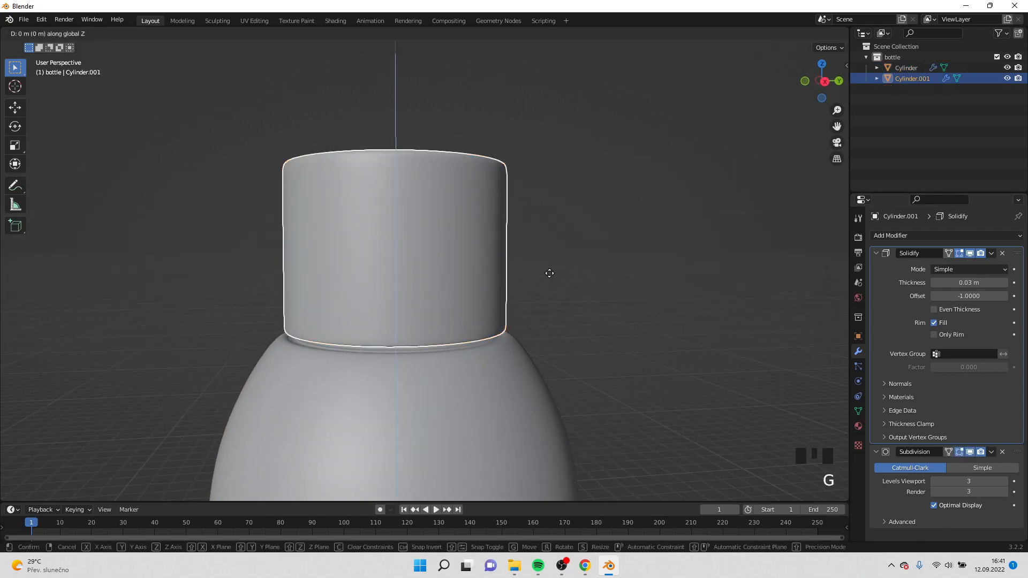
{"action": "left_click", "coordinate": [551, 308]}
Step: Examine how the cap sits on the bottle from the front, from above and close up
{"action": "middle_click_drag", "start_coordinate": [551, 307], "coordinate": [426, 282]}
{"action": "scroll", "coordinate": [602, 324], "scroll_direction": "down", "scroll_amount": 6}
{"action": "middle_click_drag", "start_coordinate": [602, 323], "coordinate": [672, 258]}
{"action": "key", "text": "KP_1"}
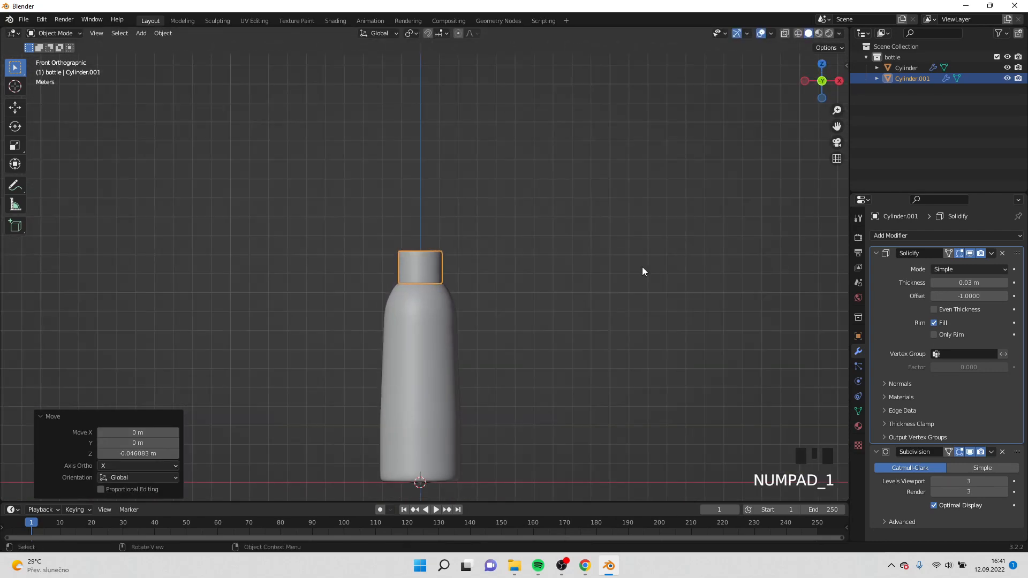
{"action": "left_click", "coordinate": [605, 297]}
{"action": "middle_click_drag", "start_coordinate": [558, 298], "coordinate": [525, 298], "text": "shift"}
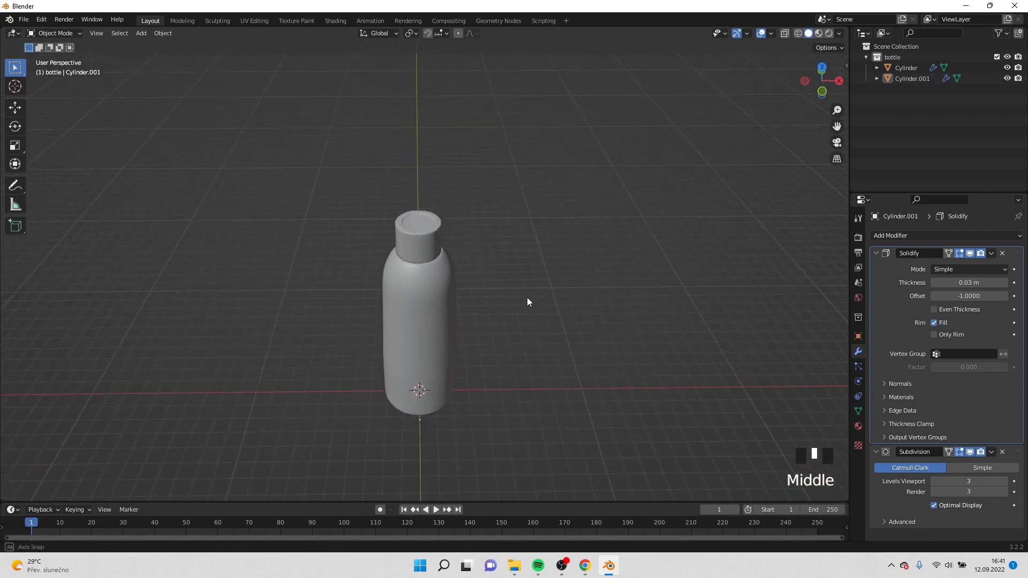
{"action": "scroll", "coordinate": [527, 291], "scroll_direction": "up", "scroll_amount": 4}
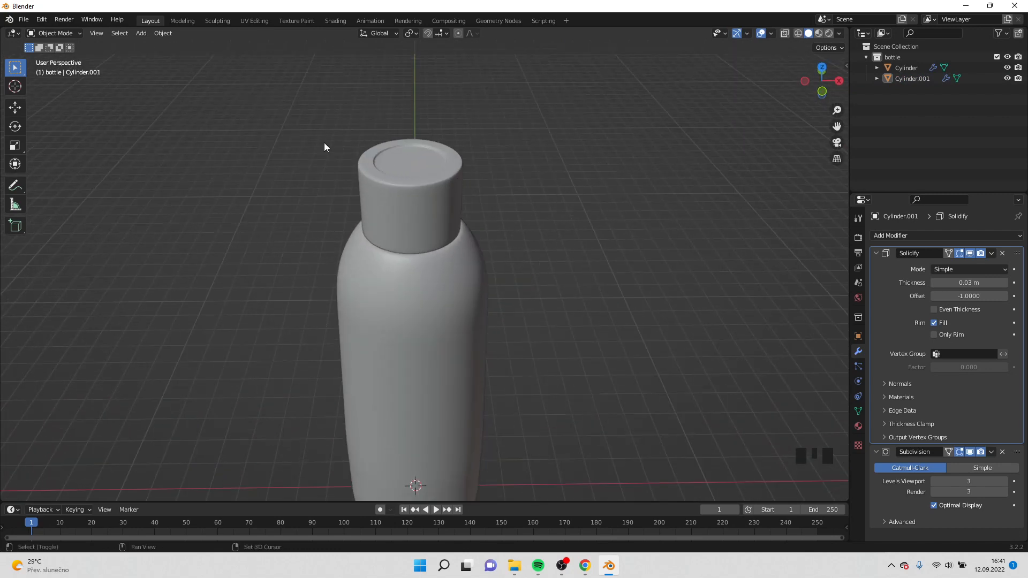
{"action": "middle_click_drag", "start_coordinate": [481, 225], "coordinate": [406, 252], "text": "shift"}
{"action": "scroll", "coordinate": [509, 166], "scroll_direction": "down", "scroll_amount": 3}
Step: Hide both the bottle and the cap in the viewport
{"action": "left_click", "coordinate": [1007, 67]}
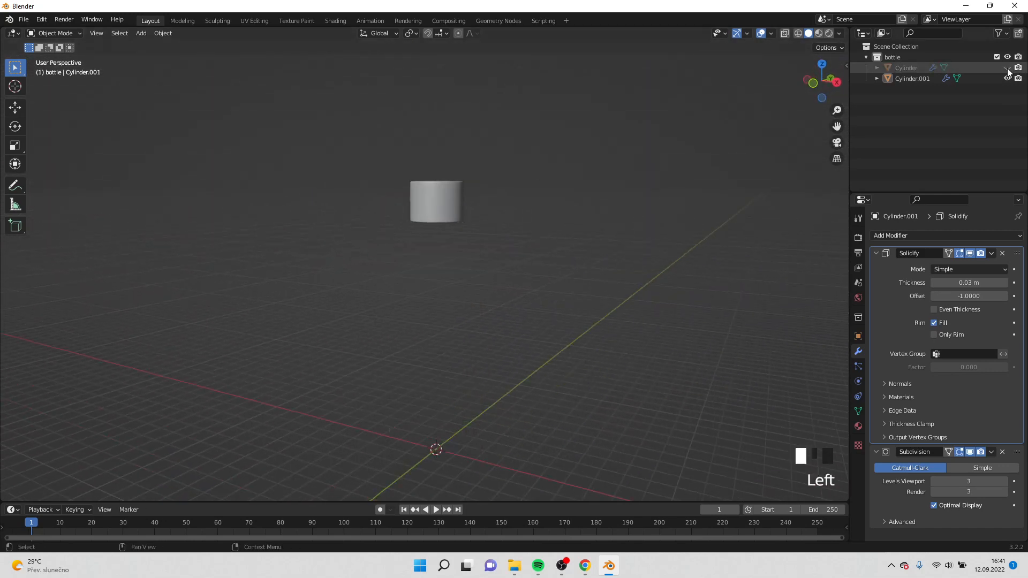
{"action": "left_click", "coordinate": [1007, 79]}
{"action": "middle_click_drag", "start_coordinate": [503, 309], "coordinate": [513, 317]}
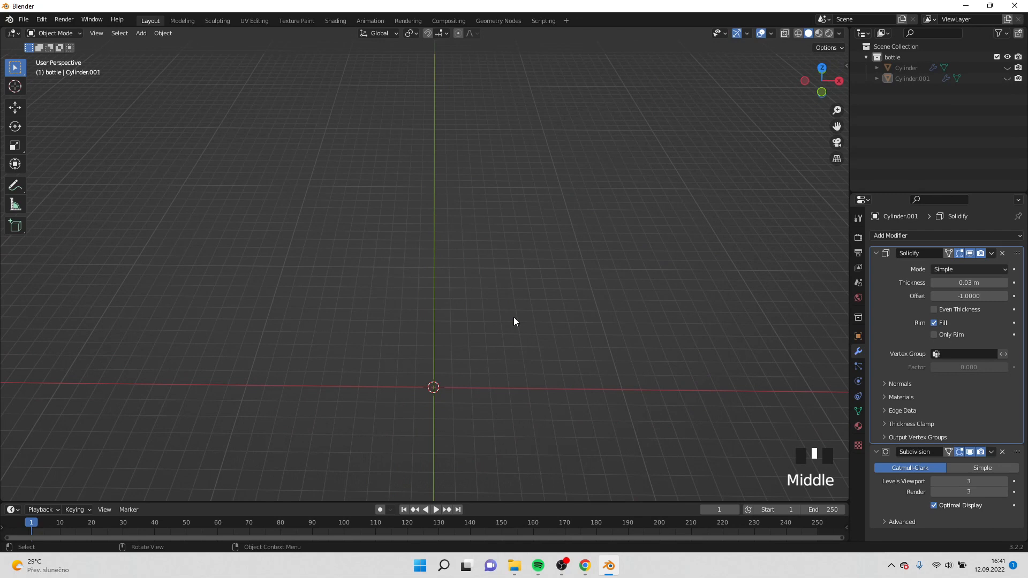
Step: Add a cylinder mesh at the origin with 6 vertices
{"action": "key", "text": "shift+a"}
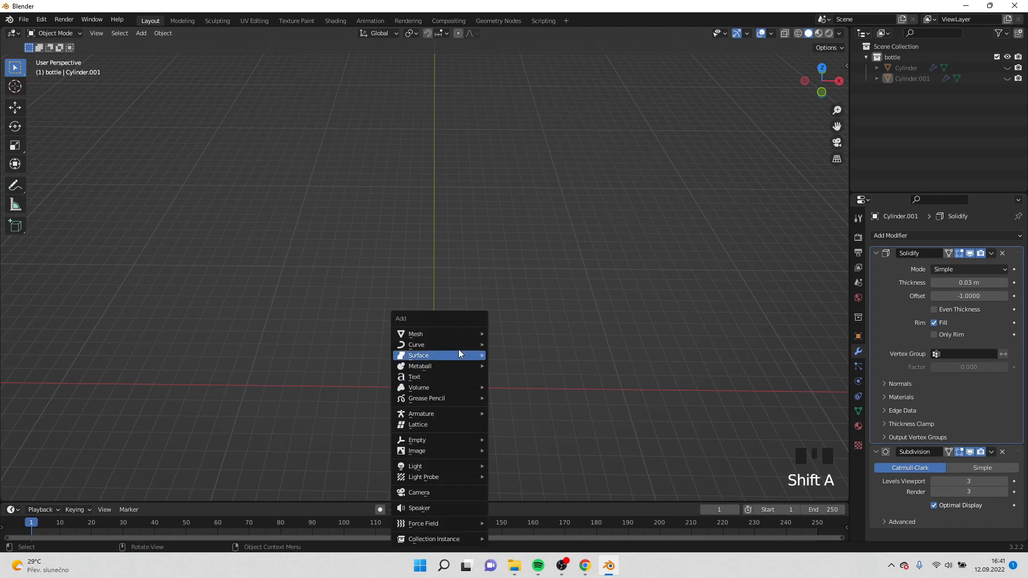
{"action": "mouse_move", "coordinate": [448, 333]}
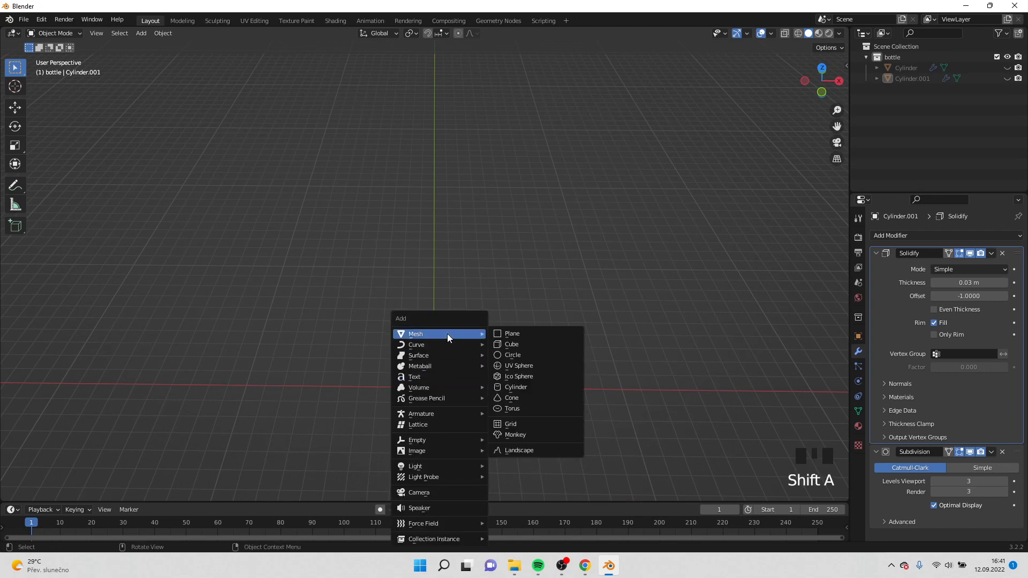
{"action": "left_click", "coordinate": [520, 387]}
{"action": "middle_click_drag", "start_coordinate": [487, 353], "coordinate": [495, 310], "text": "shift"}
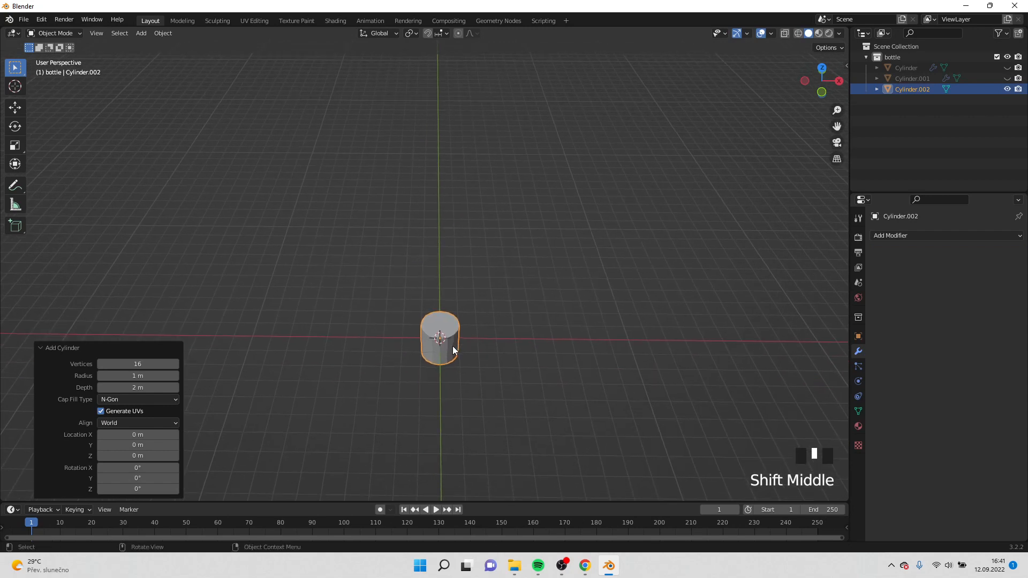
{"action": "left_click", "coordinate": [130, 364]}
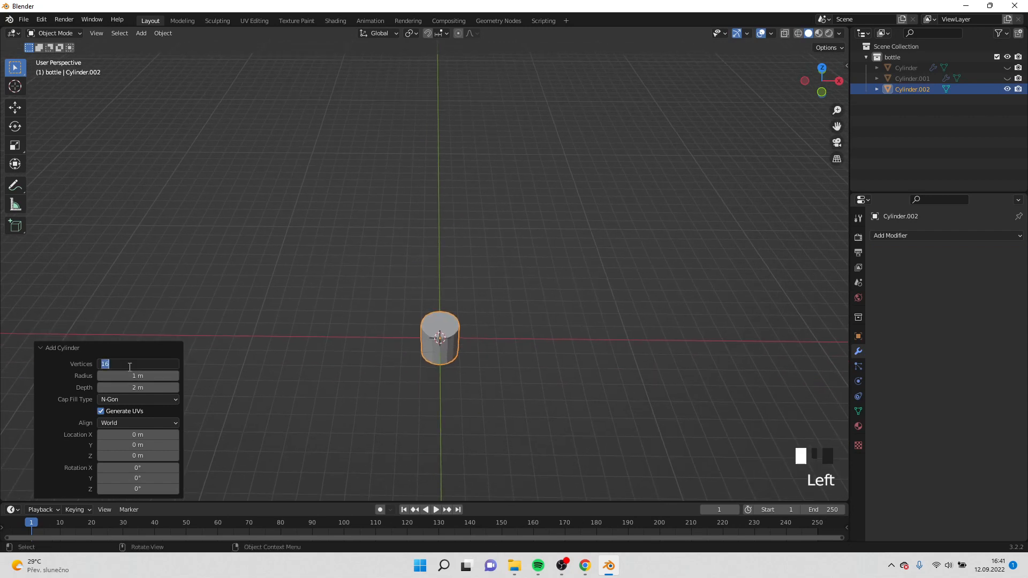
{"action": "type", "text": "6"}
{"action": "key", "text": "Return"}
{"action": "left_click", "coordinate": [508, 339]}
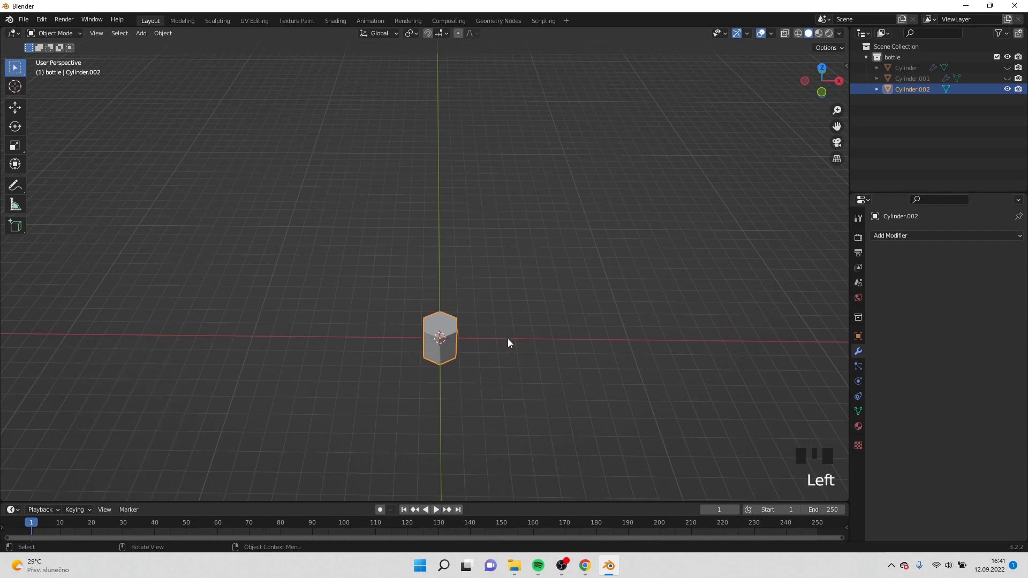
Step: Raise the hexagonal cylinder's geometry along Z in Edit Mode so its base rests at the origin, and return to Object Mode
{"action": "key", "text": "Tab"}
{"action": "key", "text": "g"}
{"action": "key", "text": "z"}
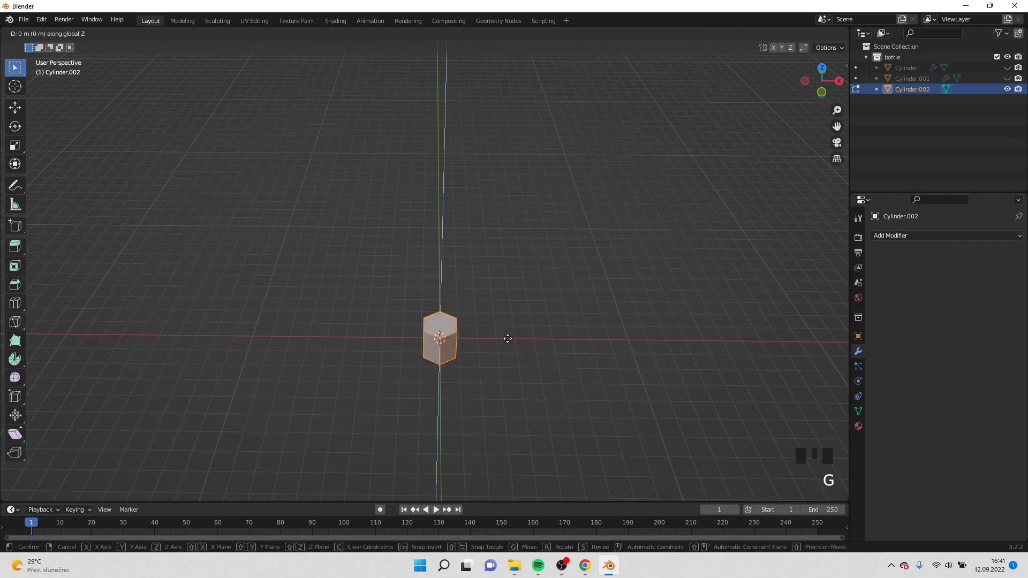
{"action": "left_click", "coordinate": [508, 339]}
{"action": "key", "text": "Tab"}
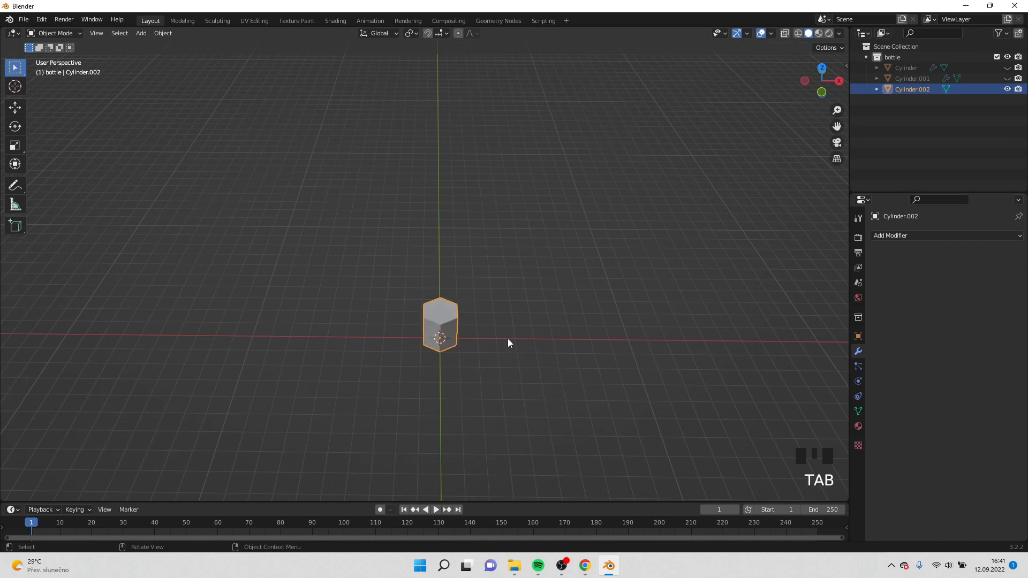
Step: Flatten the hexagonal cylinder along Z to about 0.4 of its height
{"action": "middle_click", "coordinate": [506, 333]}
{"action": "middle_click_drag", "start_coordinate": [506, 334], "coordinate": [497, 301]}
{"action": "key", "text": "s"}
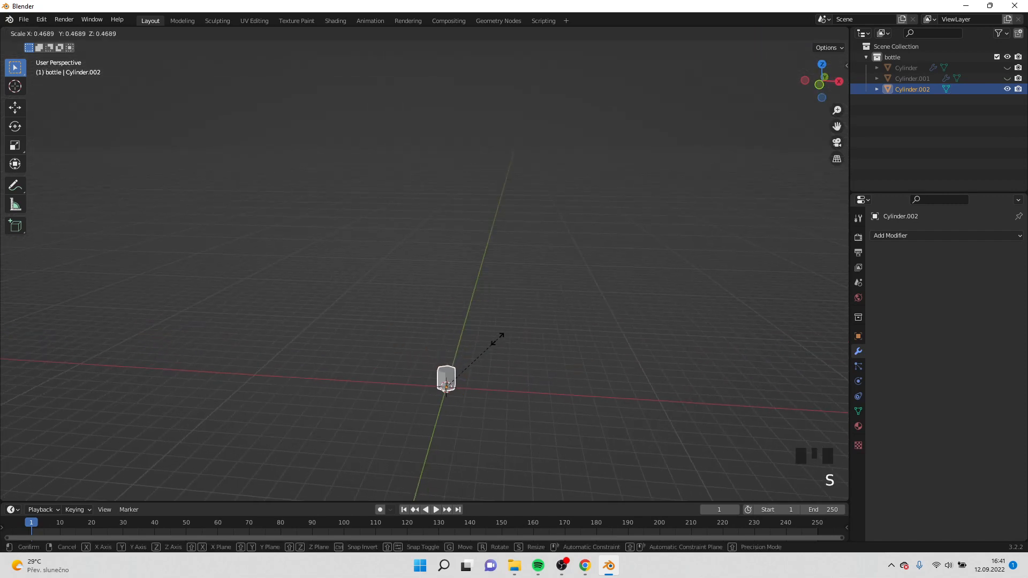
{"action": "key", "text": "z"}
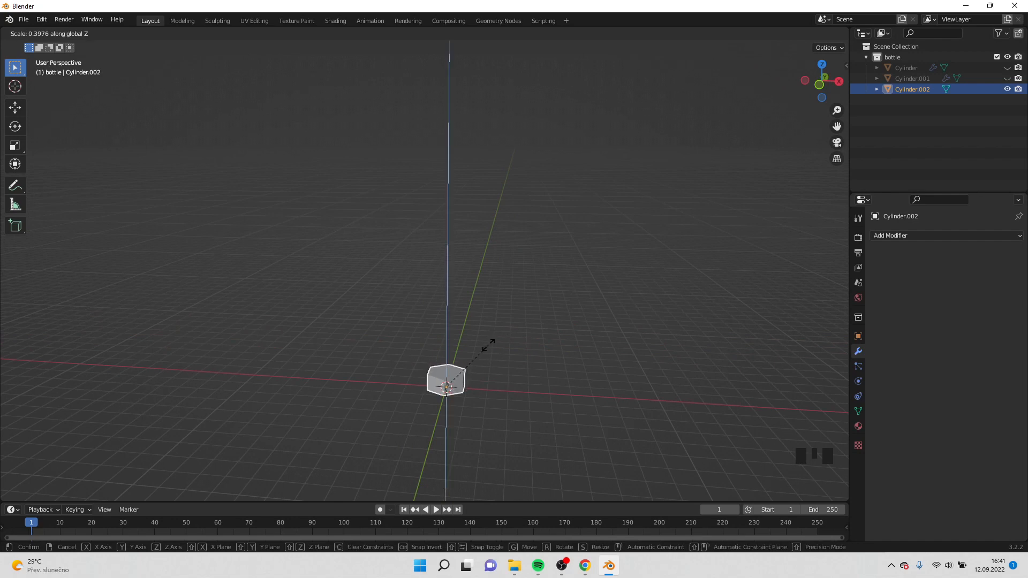
{"action": "left_click", "coordinate": [493, 341]}
Step: Select the hexagonal cylinder's top edge loop in Edit Mode and scale it down to 0.593
{"action": "scroll", "coordinate": [491, 352], "scroll_direction": "up", "scroll_amount": 4}
{"action": "middle_click_drag", "start_coordinate": [490, 351], "coordinate": [442, 297], "text": "shift"}
{"action": "key", "text": "Tab"}
{"action": "scroll", "coordinate": [442, 252], "scroll_direction": "up", "scroll_amount": 3}
{"action": "middle_click_drag", "start_coordinate": [446, 246], "coordinate": [443, 267], "text": "shift"}
{"action": "left_click", "coordinate": [102, 34]}
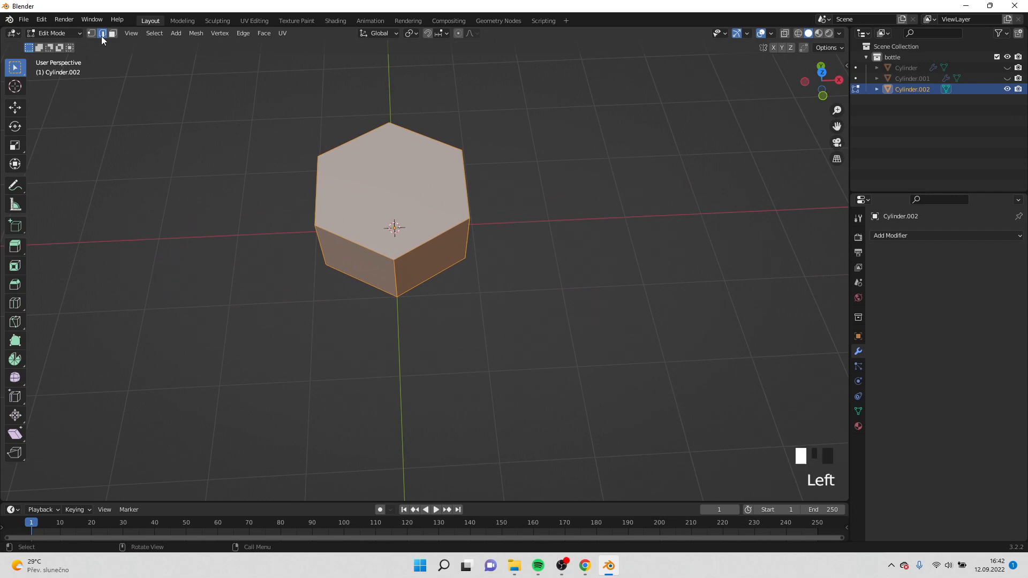
{"action": "left_click", "coordinate": [418, 244], "text": "alt"}
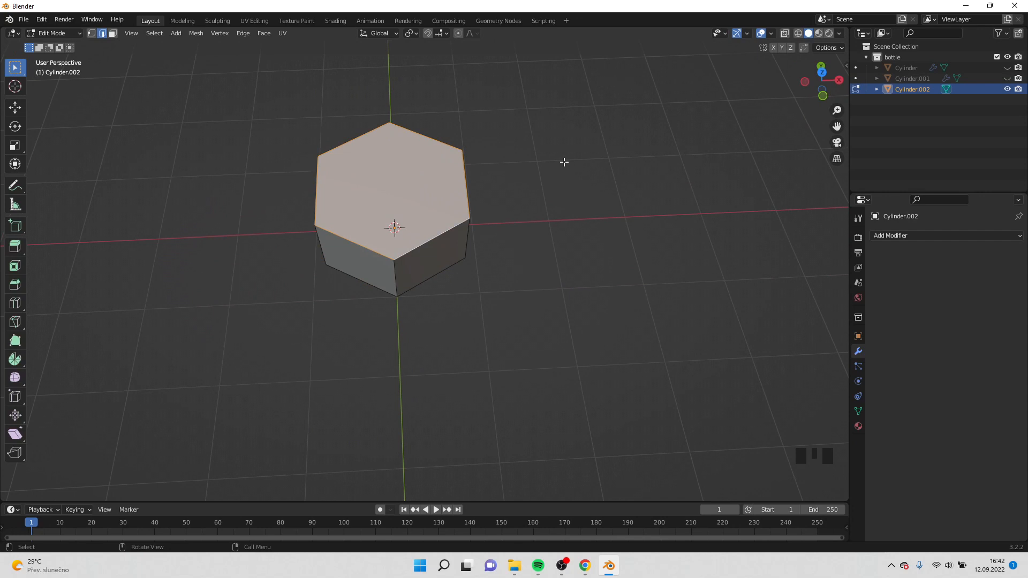
{"action": "key", "text": "s"}
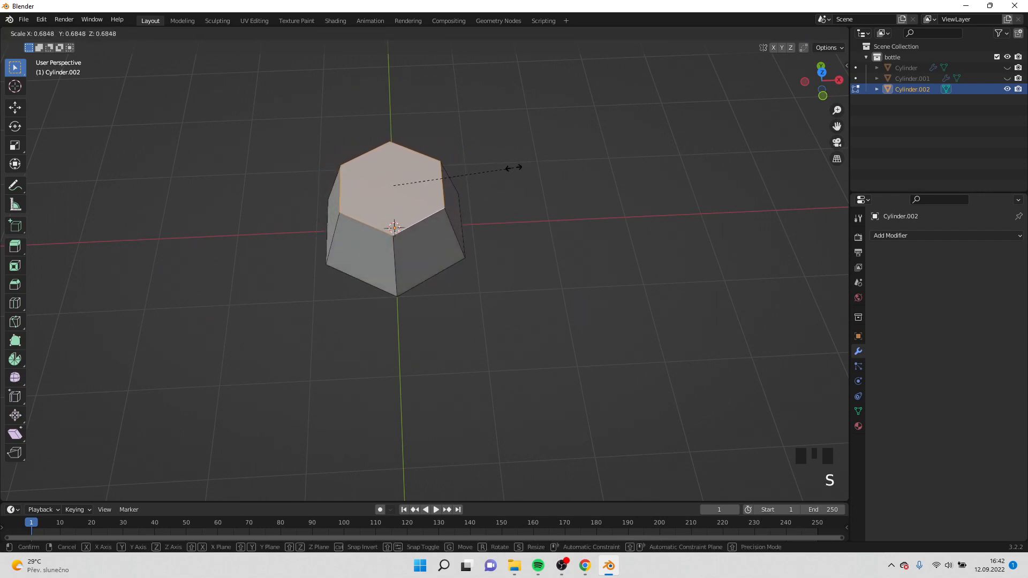
{"action": "left_click", "coordinate": [499, 172]}
Step: Add one centred horizontal loop cut around the tapered sides and scale it outward to about 1.07
{"action": "key", "text": "ctrl+r"}
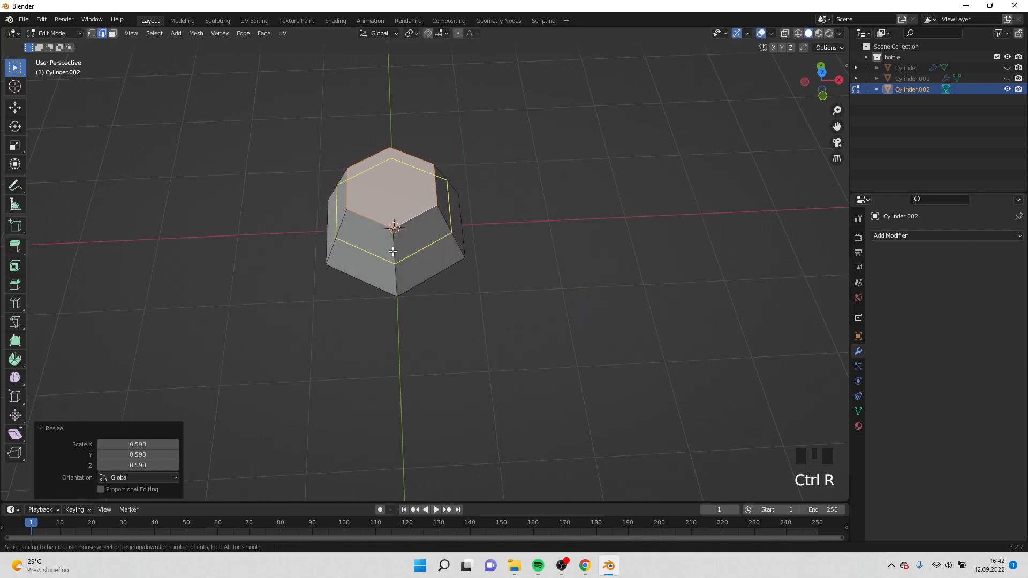
{"action": "left_click", "coordinate": [394, 252]}
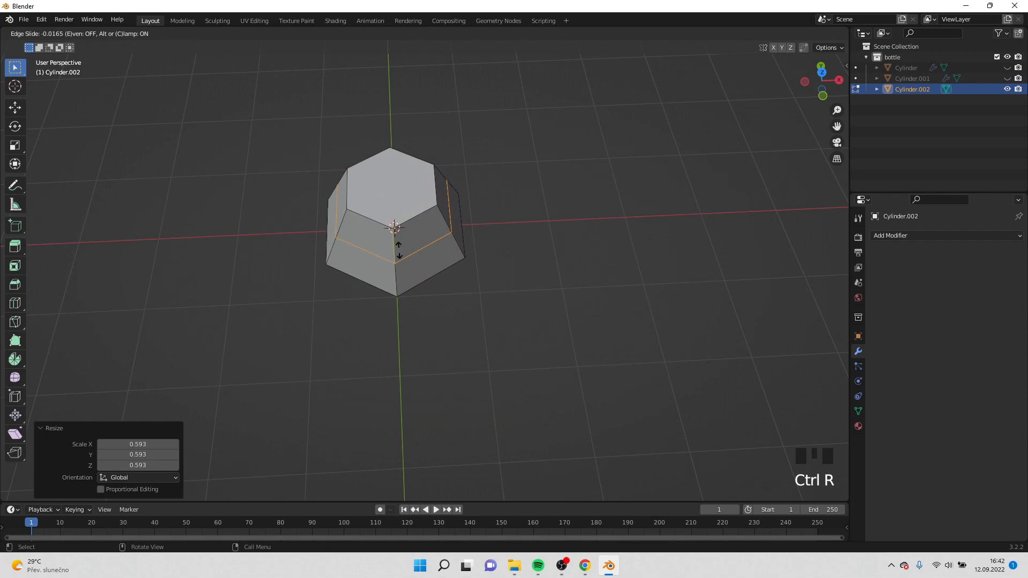
{"action": "right_click", "coordinate": [400, 247]}
{"action": "key", "text": "s"}
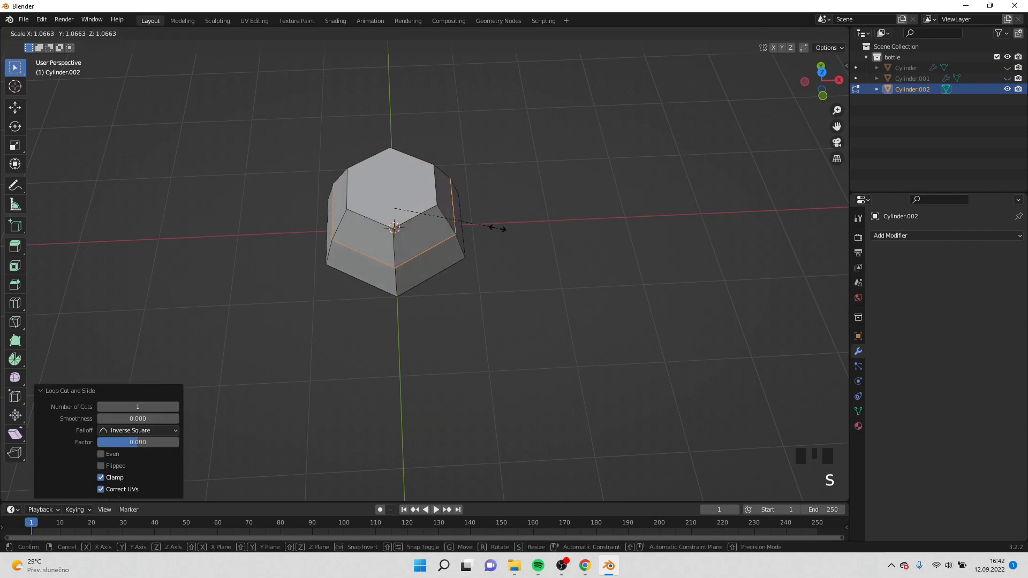
{"action": "left_click", "coordinate": [500, 228]}
Step: Select all of the tapered hexagonal mesh
{"action": "middle_click_drag", "start_coordinate": [501, 228], "coordinate": [495, 65]}
{"action": "key", "text": "a"}
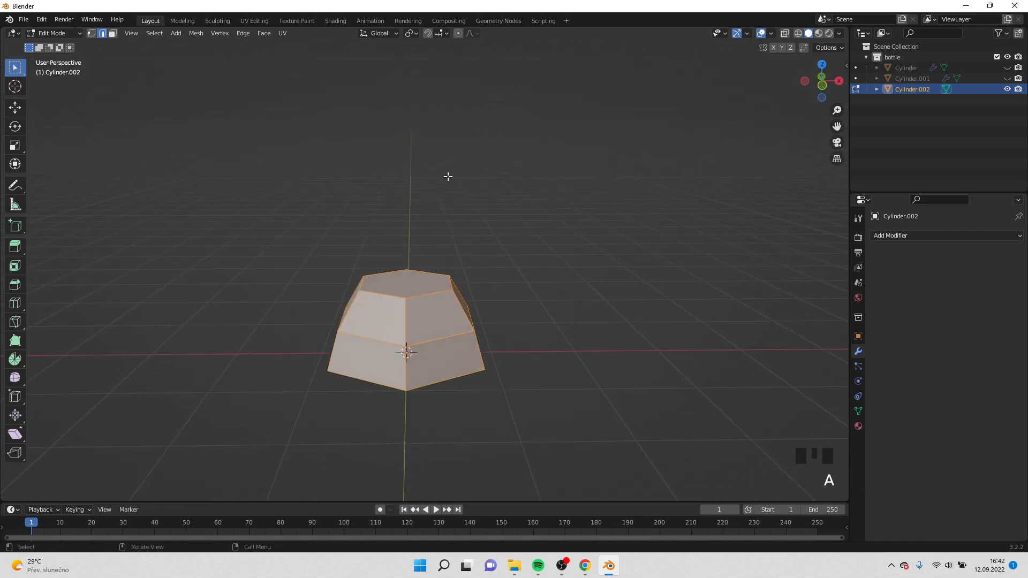
Step: Leave mesh editing and flatten the whole six-sided shape along the global Z axis
{"action": "key", "text": "Tab"}
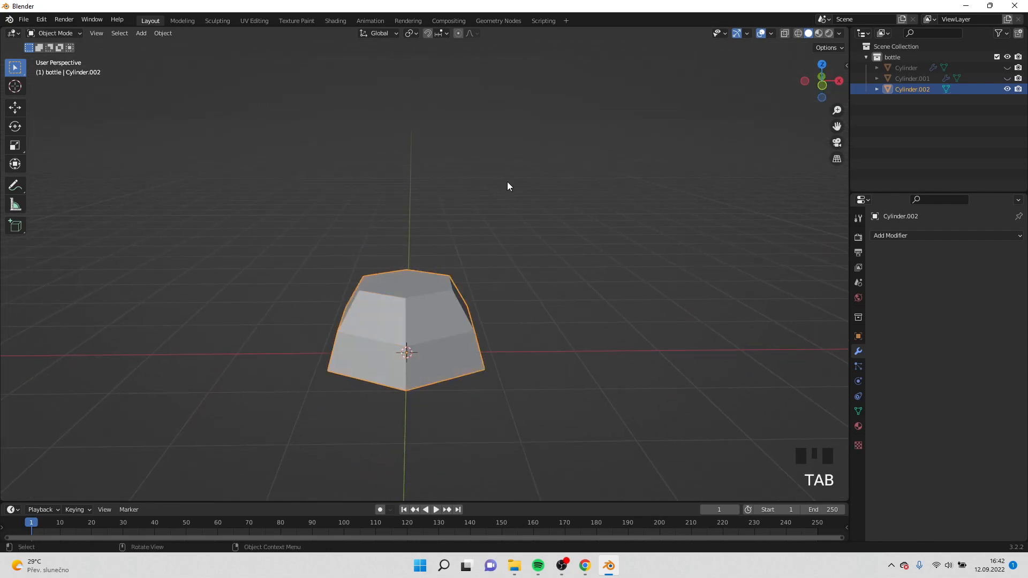
{"action": "key", "text": "s"}
{"action": "key", "text": "z"}
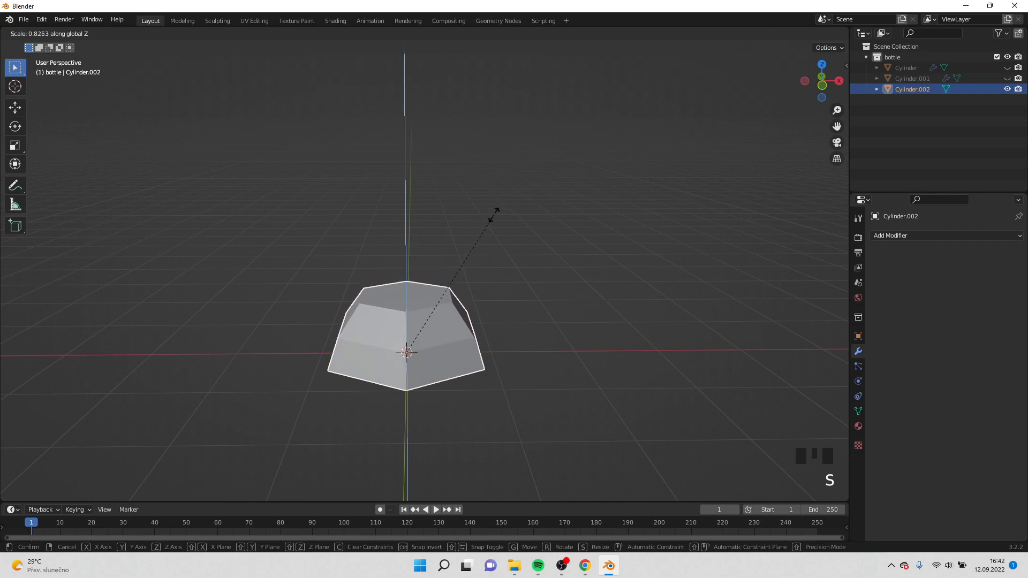
{"action": "left_click", "coordinate": [483, 251]}
Step: Scale the hexagonal top face down to about 0.6 and extrude it about 0.119 m down into the body
{"action": "key", "text": "Tab"}
{"action": "middle_click_drag", "start_coordinate": [483, 250], "coordinate": [309, 152]}
{"action": "left_click", "coordinate": [113, 35]}
{"action": "left_click", "coordinate": [423, 160]}
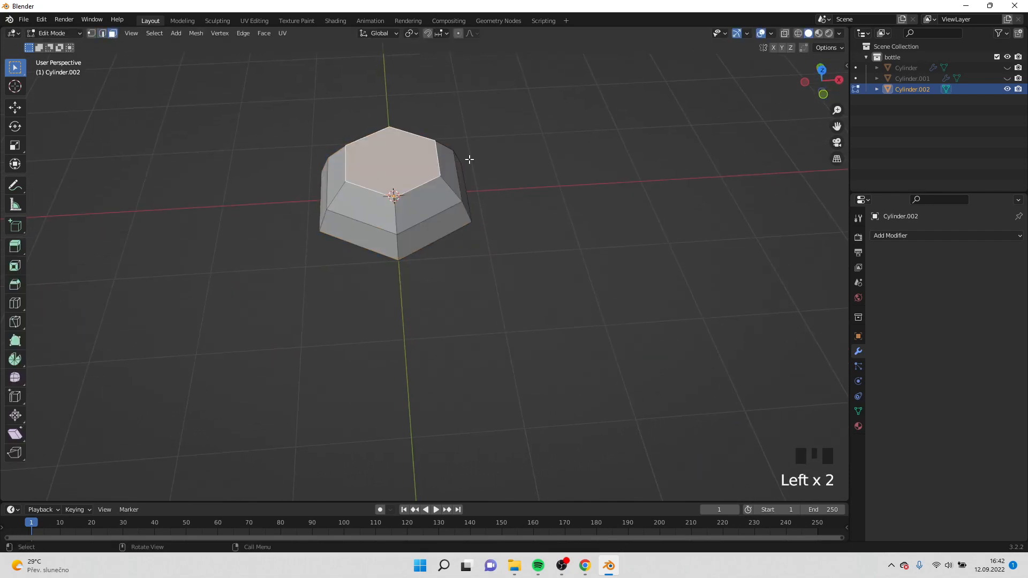
{"action": "middle_click_drag", "start_coordinate": [468, 158], "coordinate": [482, 259], "text": "shift"}
{"action": "scroll", "coordinate": [499, 198], "scroll_direction": "up", "scroll_amount": 5}
{"action": "middle_click_drag", "start_coordinate": [499, 197], "coordinate": [511, 273], "text": "shift"}
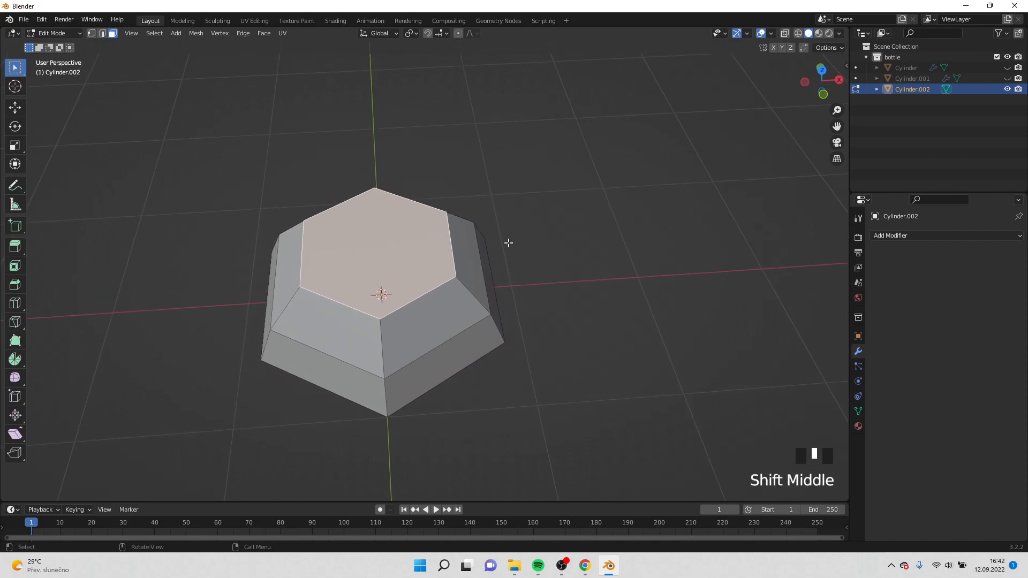
{"action": "key", "text": "s"}
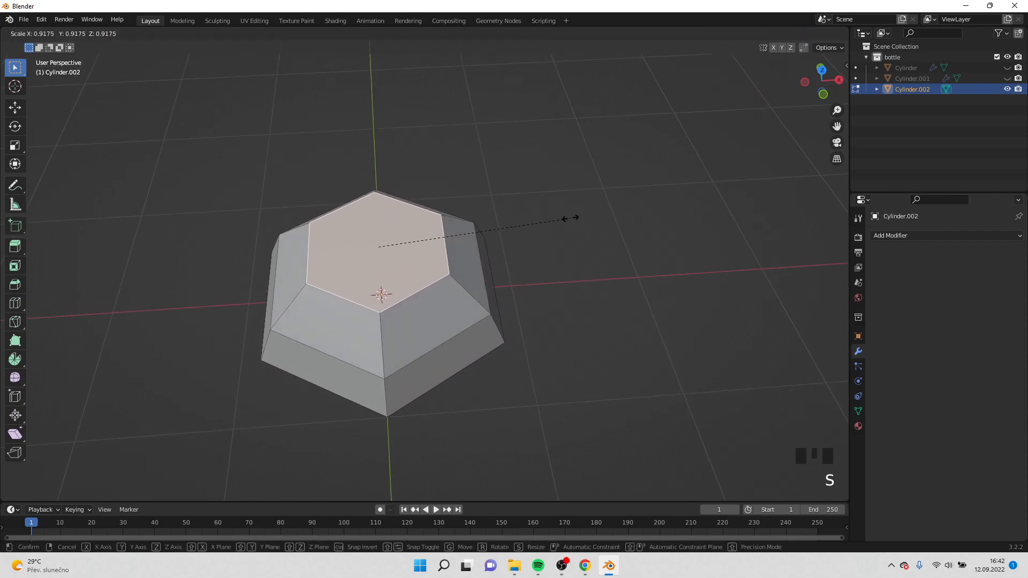
{"action": "left_click", "coordinate": [505, 233]}
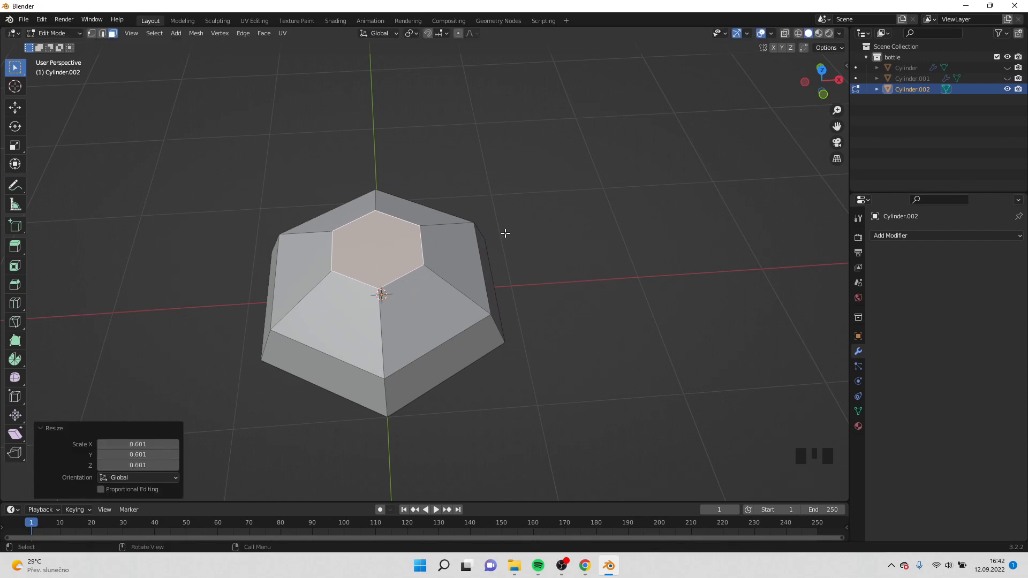
{"action": "key", "text": "e"}
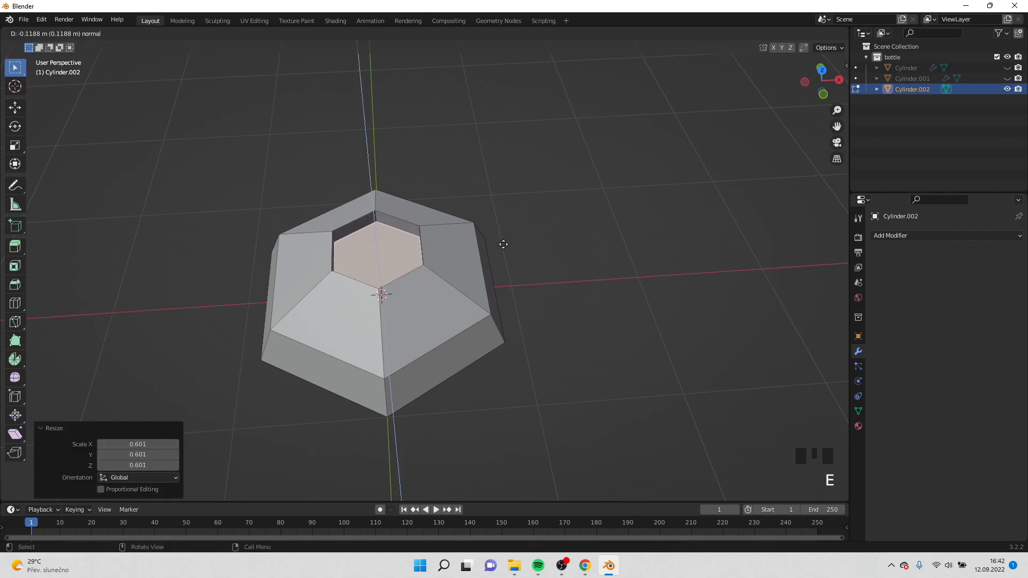
{"action": "left_click", "coordinate": [504, 244]}
Step: Connect two opposite corner vertices of the recess floor with an edge that splits the hexagon in half
{"action": "middle_click_drag", "start_coordinate": [504, 244], "coordinate": [509, 431]}
{"action": "middle_click_drag", "start_coordinate": [422, 295], "coordinate": [381, 202]}
{"action": "key", "text": "KP_Decimal"}
{"action": "scroll", "coordinate": [383, 201], "scroll_direction": "down", "scroll_amount": 3}
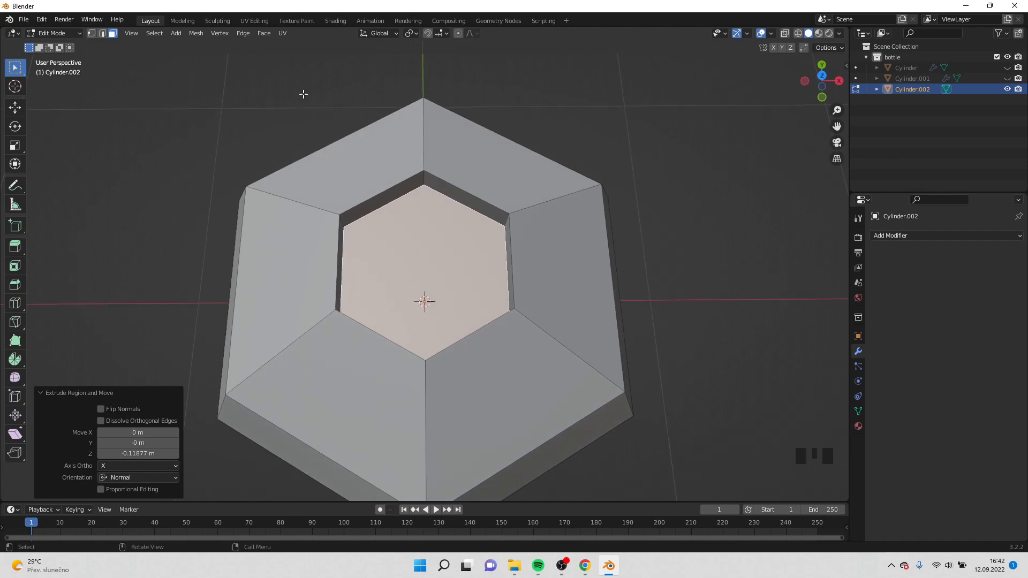
{"action": "left_click", "coordinate": [91, 34]}
{"action": "left_click", "coordinate": [424, 183]}
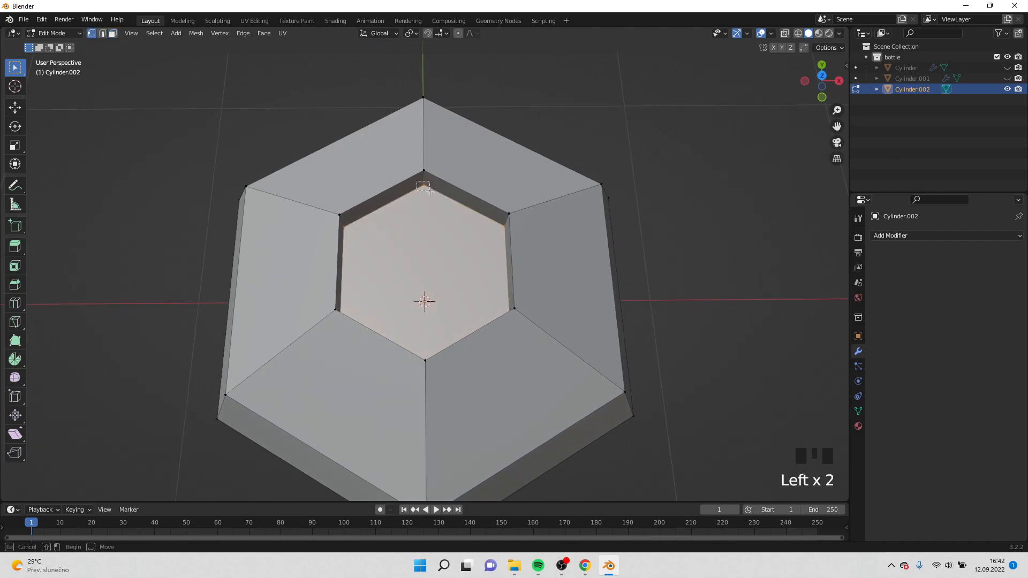
{"action": "middle_click_drag", "start_coordinate": [424, 184], "coordinate": [414, 338]}
{"action": "left_click_drag", "start_coordinate": [413, 339], "coordinate": [439, 363], "text": "shift"}
{"action": "middle_click_drag", "start_coordinate": [440, 363], "coordinate": [430, 320]}
{"action": "key", "text": "j"}
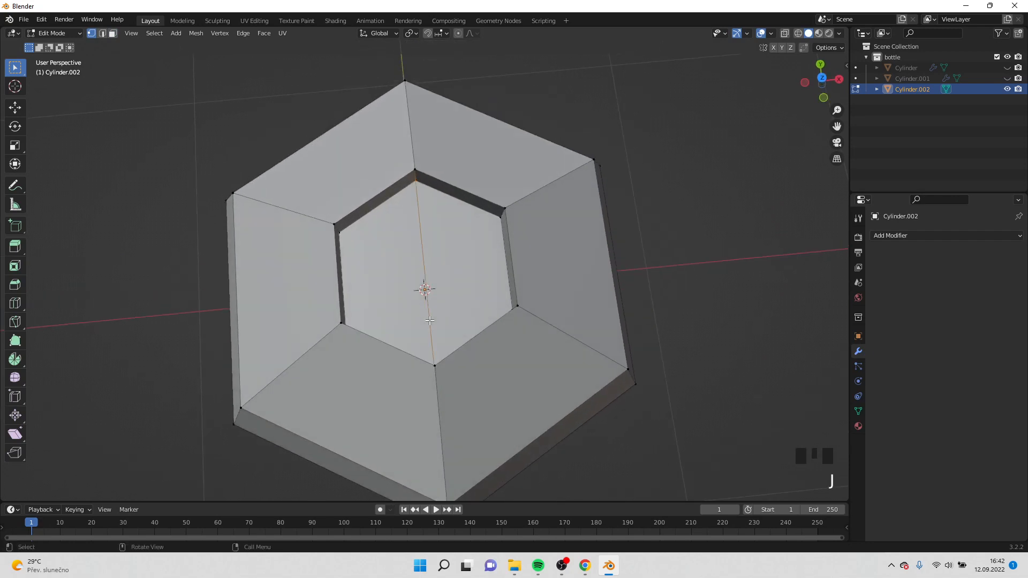
Step: Add one loop cut through the recess floor and outer walls, slid close to a recess side at factor -0.860
{"action": "key", "text": "ctrl+r"}
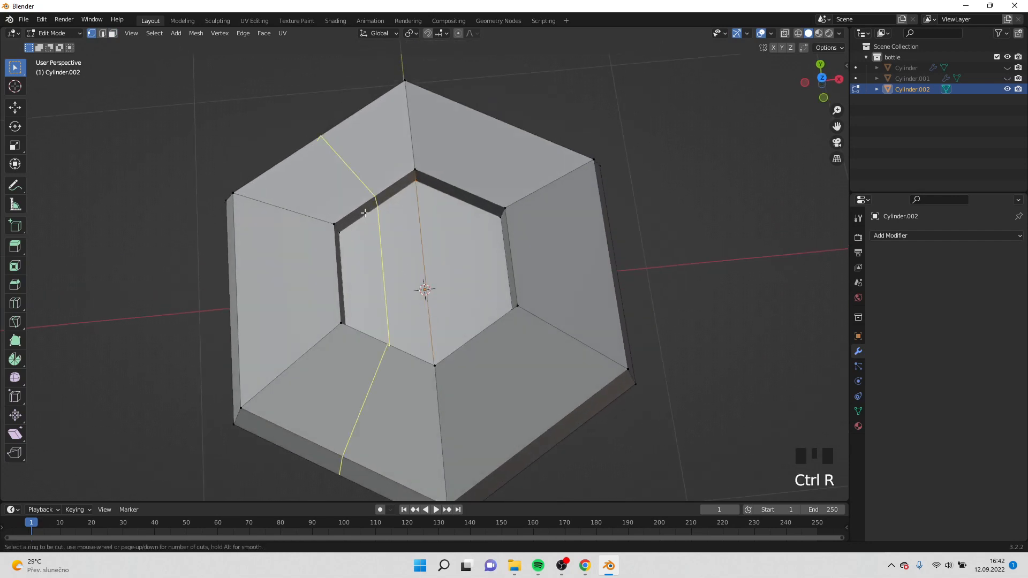
{"action": "left_click", "coordinate": [365, 213]}
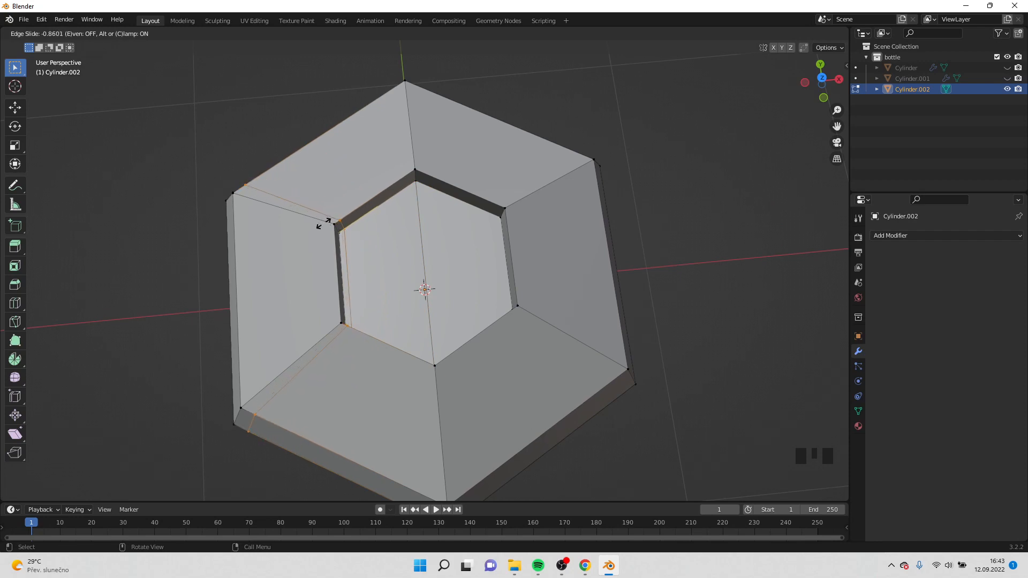
{"action": "left_click", "coordinate": [323, 223]}
Step: Try to dissolve the new loop cut's edges and vertices outside the recess, and undo the attempt
{"action": "middle_click_drag", "start_coordinate": [357, 231], "coordinate": [327, 217]}
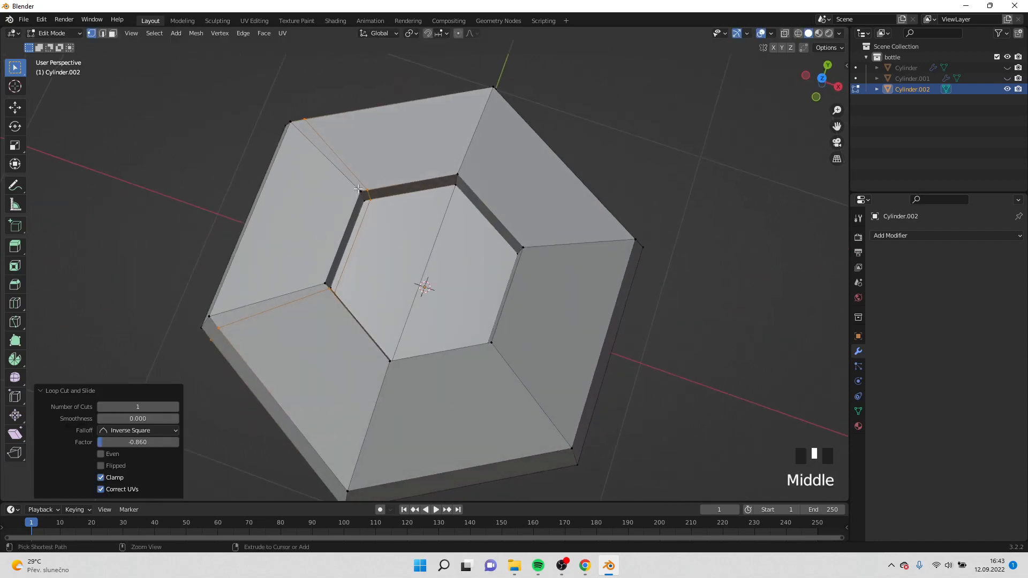
{"action": "left_click_drag", "start_coordinate": [360, 186], "coordinate": [399, 206], "text": "ctrl"}
{"action": "middle_click_drag", "start_coordinate": [383, 217], "coordinate": [446, 236]}
{"action": "left_click", "coordinate": [423, 307], "text": "ctrl"}
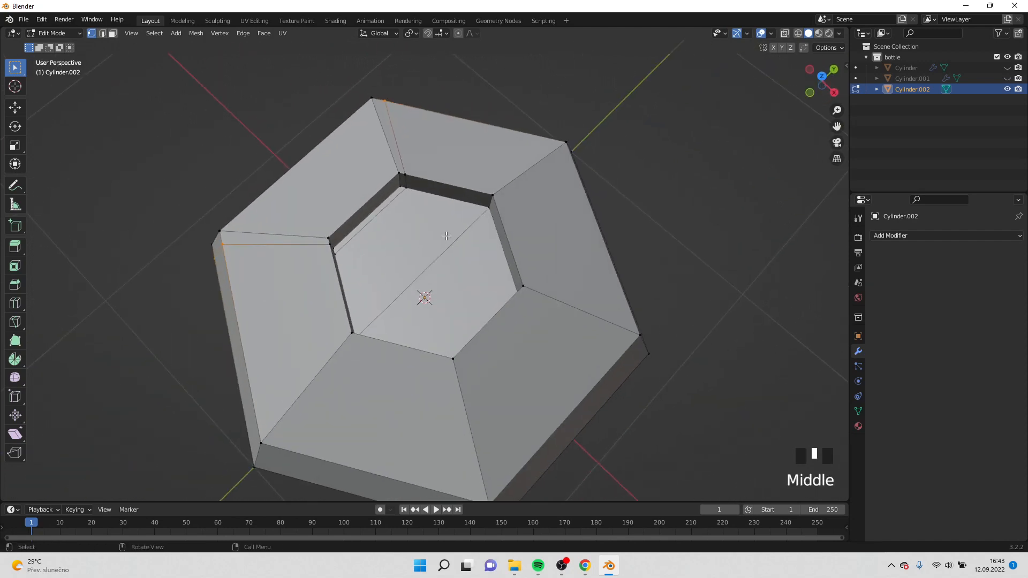
{"action": "key", "text": "x"}
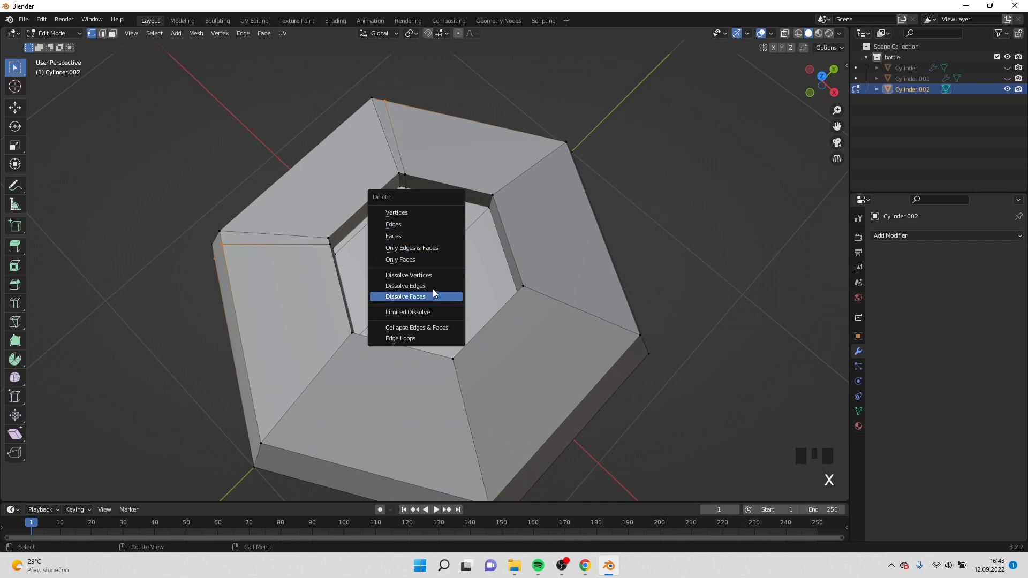
{"action": "left_click", "coordinate": [432, 286]}
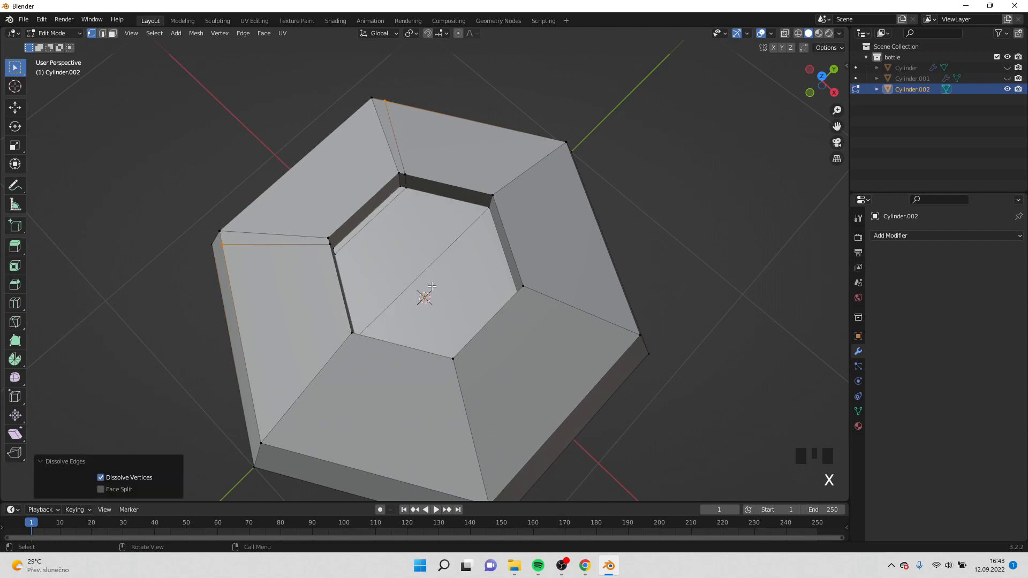
{"action": "key", "text": "x"}
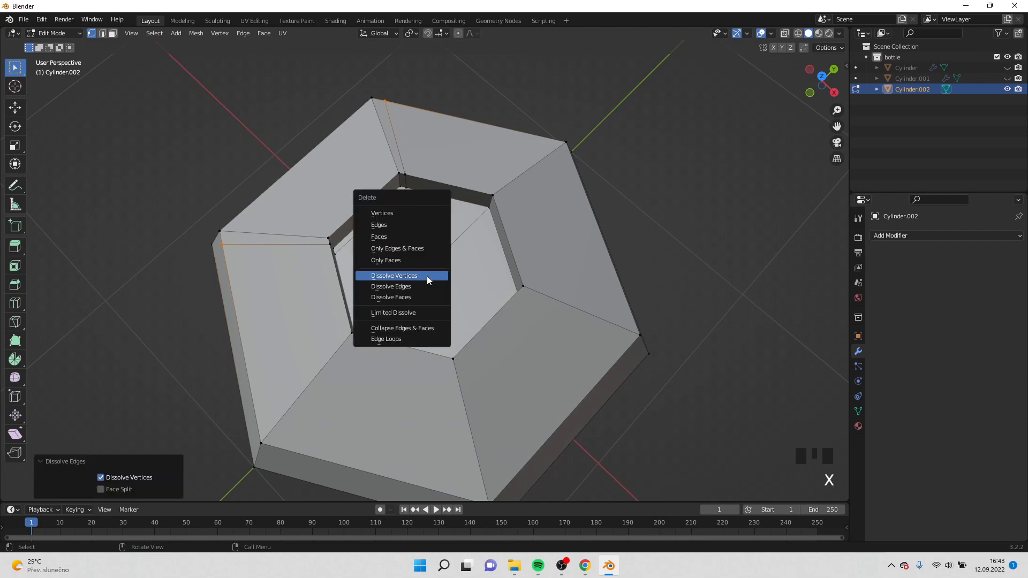
{"action": "left_click", "coordinate": [427, 275]}
{"action": "middle_click_drag", "start_coordinate": [399, 272], "coordinate": [344, 237]}
{"action": "key", "text": "ctrl+z"}
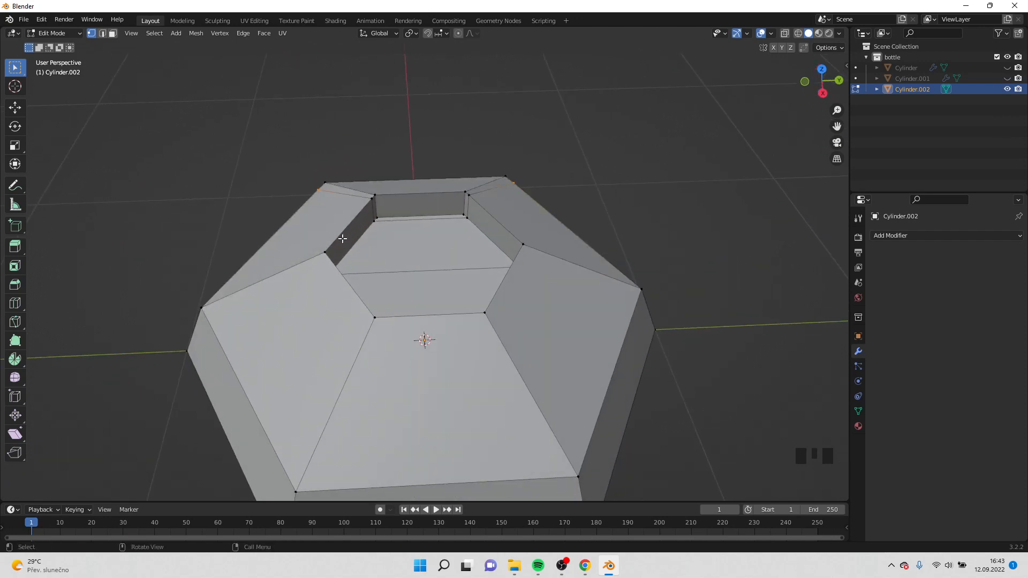
Step: Select the new loop cut's edges on the sloped and outer walls in edge mode and dissolve them
{"action": "middle_click_drag", "start_coordinate": [343, 239], "coordinate": [382, 250]}
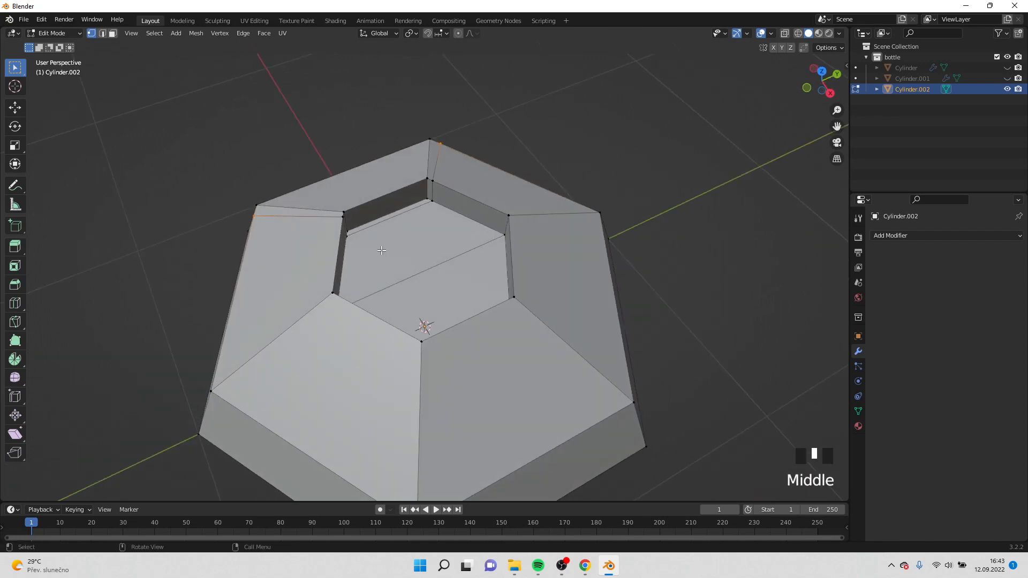
{"action": "left_click", "coordinate": [105, 34]}
{"action": "middle_click_drag", "start_coordinate": [277, 218], "coordinate": [355, 177]}
{"action": "middle_click_drag", "start_coordinate": [267, 295], "coordinate": [294, 313]}
{"action": "left_click", "coordinate": [417, 370], "text": "shift"}
{"action": "key", "text": "x"}
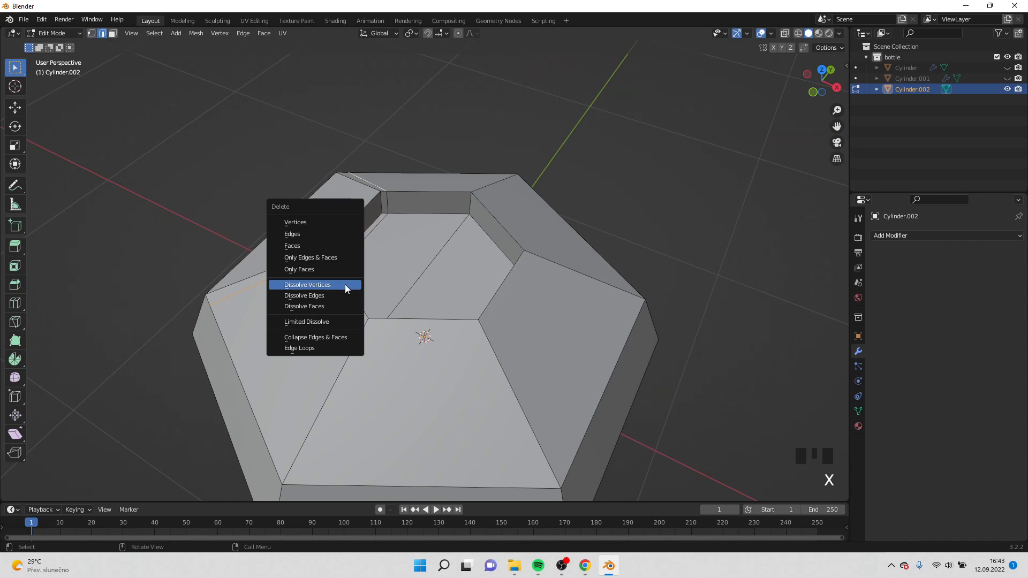
{"action": "left_click", "coordinate": [340, 296]}
{"action": "middle_click_drag", "start_coordinate": [339, 296], "coordinate": [276, 294]}
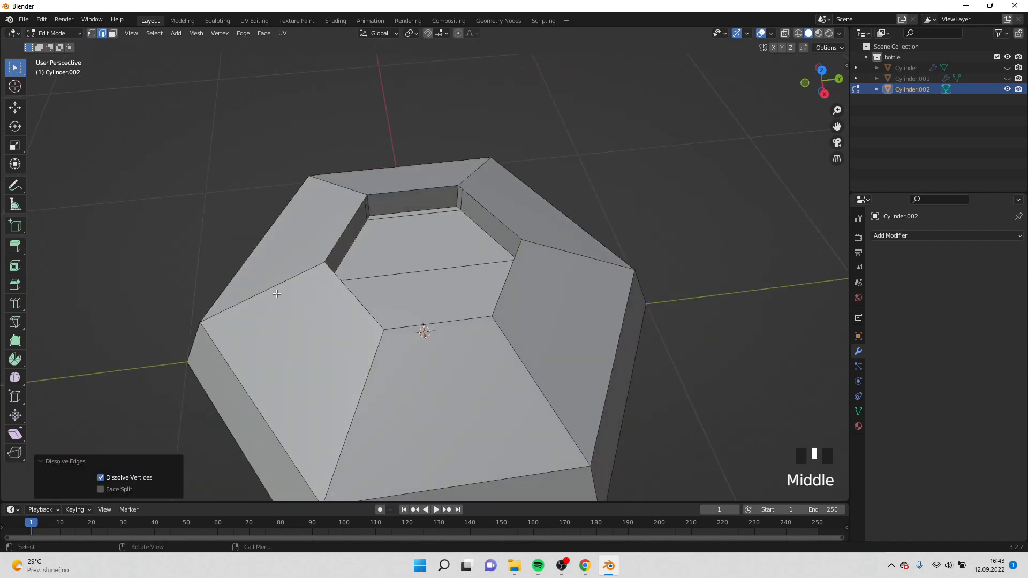
Step: Add one loop cut across the recess floor, slid close to its central dividing edge at factor 0.907
{"action": "key", "text": "ctrl+r"}
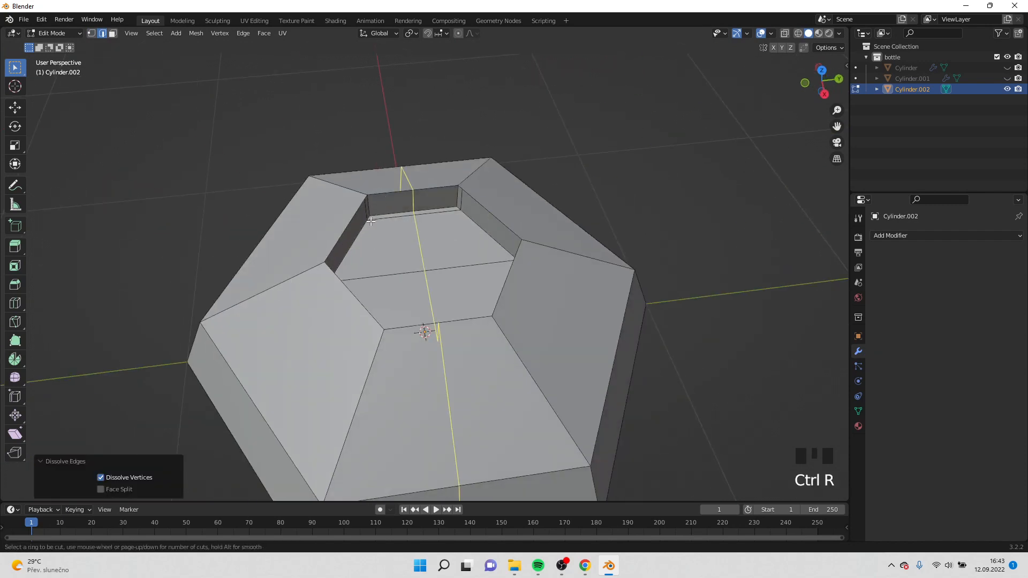
{"action": "left_click", "coordinate": [348, 241]}
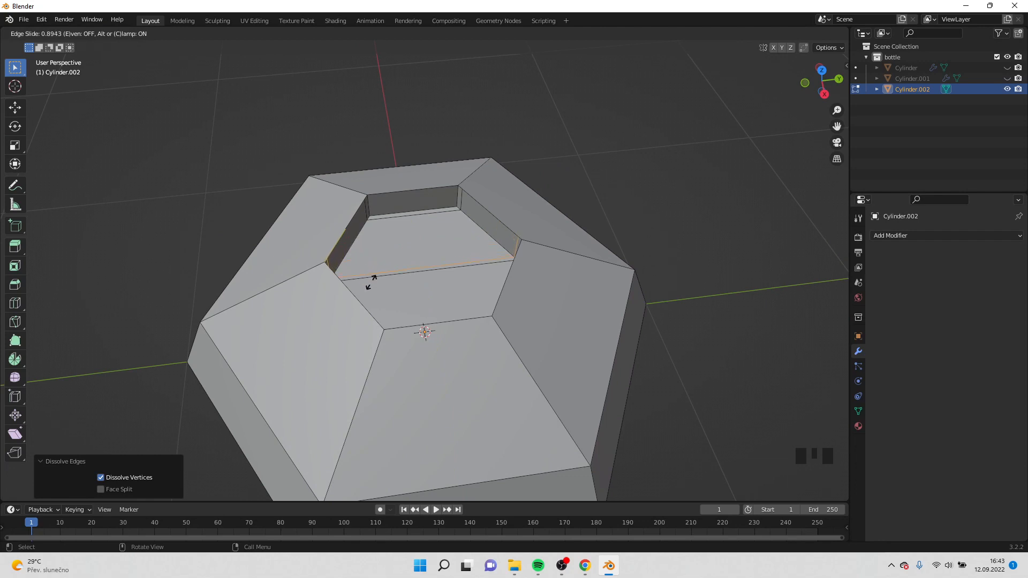
{"action": "left_click", "coordinate": [370, 283]}
Step: Add a loop cut crossing the central dividing edge, slid close to a recess side at about factor 0.905
{"action": "key", "text": "ctrl+r"}
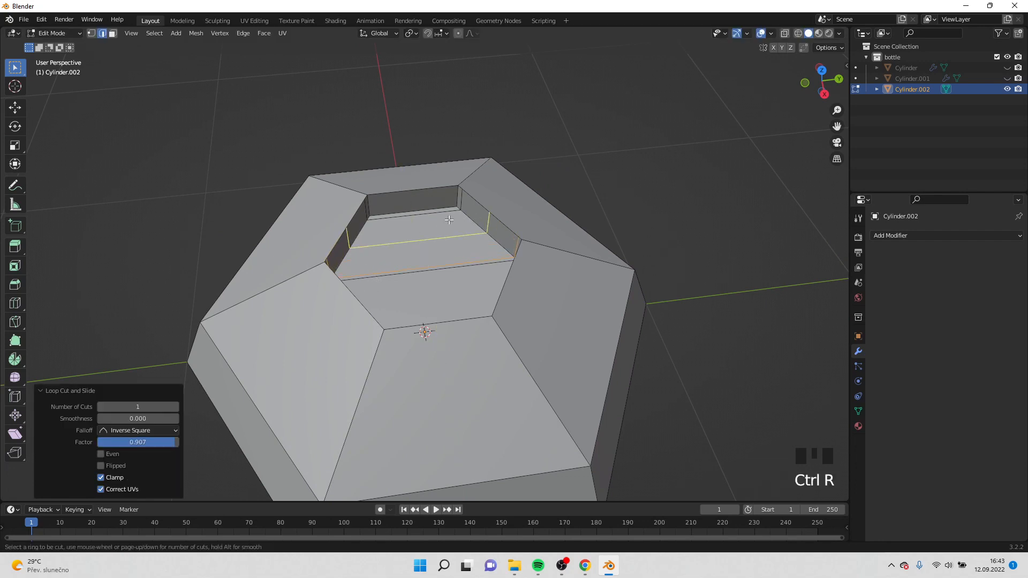
{"action": "left_click", "coordinate": [446, 228]}
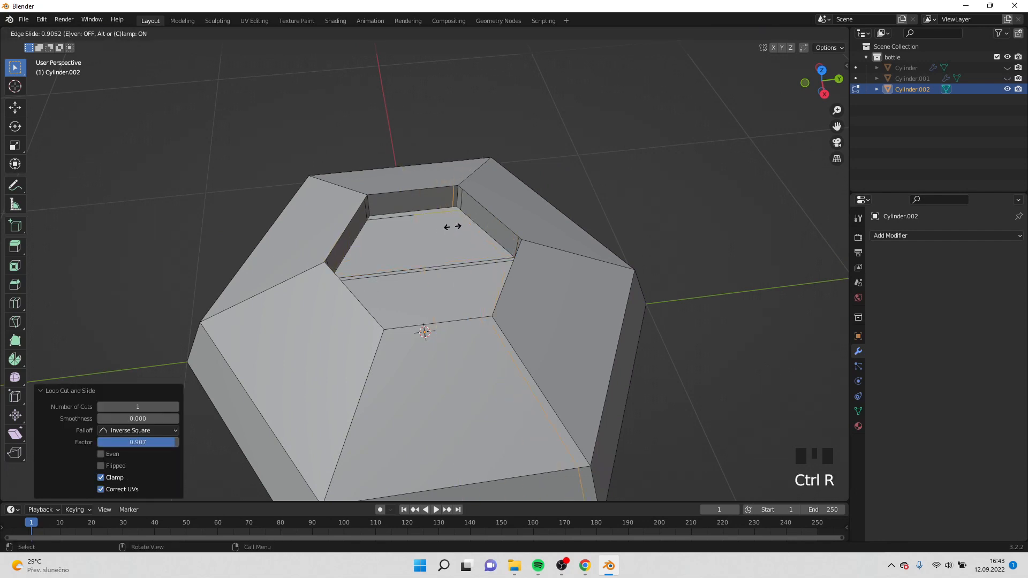
{"action": "left_click", "coordinate": [452, 227]}
Step: Dissolve the latest loop cut's leftover edges on the sloped and outer walls around the recess
{"action": "middle_click_drag", "start_coordinate": [468, 154], "coordinate": [469, 175]}
{"action": "left_click", "coordinate": [467, 159]}
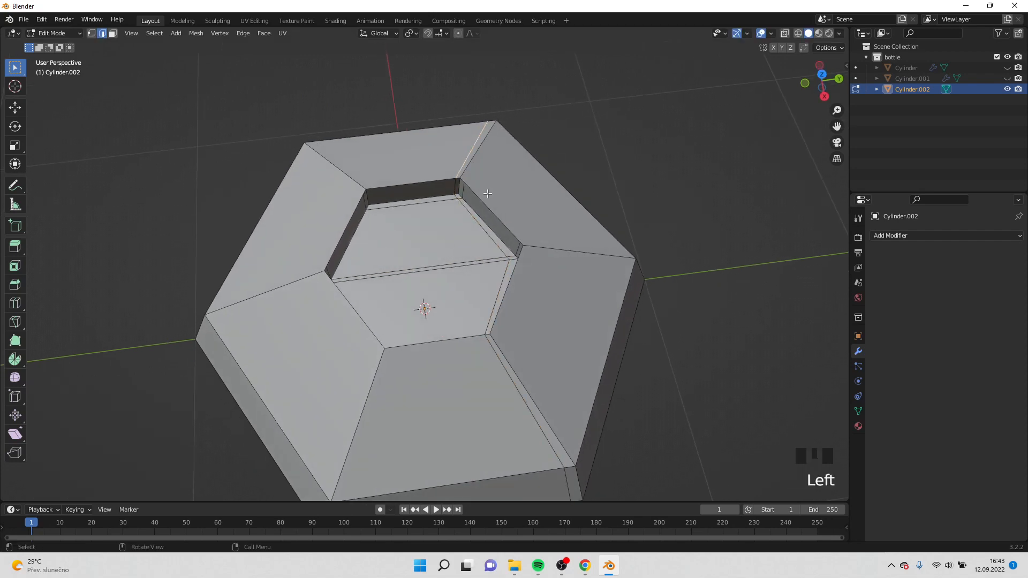
{"action": "left_click", "coordinate": [517, 403], "text": "shift"}
{"action": "middle_click_drag", "start_coordinate": [517, 403], "coordinate": [335, 342]}
{"action": "left_click", "coordinate": [557, 366], "text": "shift"}
{"action": "left_click", "coordinate": [343, 412], "text": "shift"}
{"action": "key", "text": "x"}
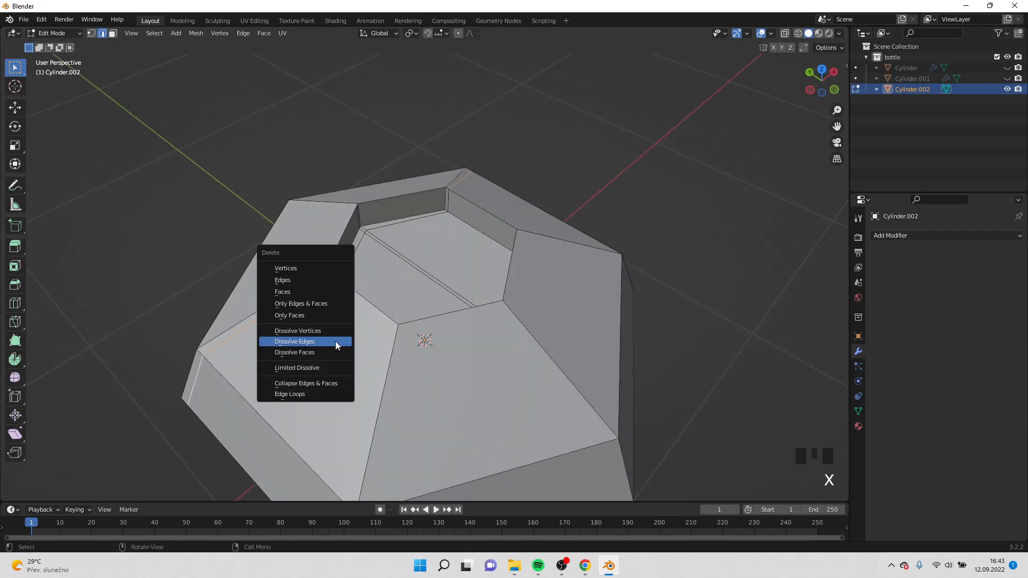
{"action": "left_click", "coordinate": [336, 342]}
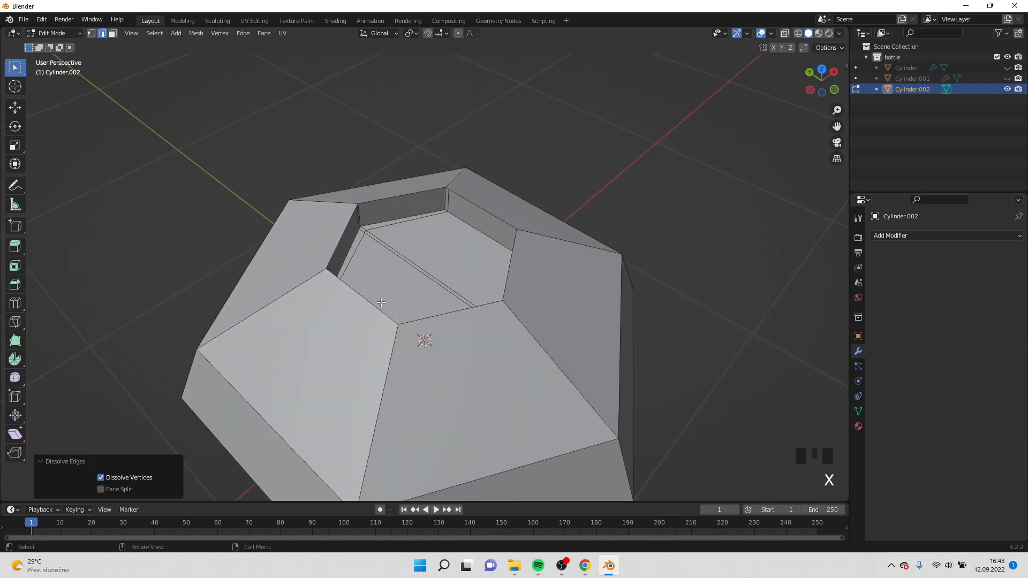
Step: Select the edge loop near the recess floor's border and slide it closer to the recess wall at factor -0.581
{"action": "middle_click_drag", "start_coordinate": [336, 342], "coordinate": [344, 316]}
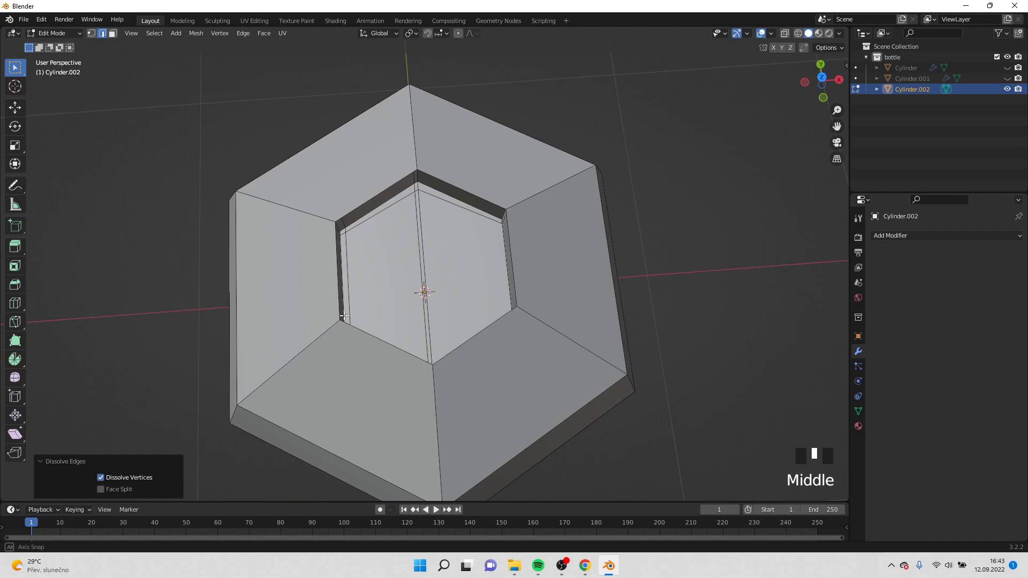
{"action": "left_click", "coordinate": [371, 217]}
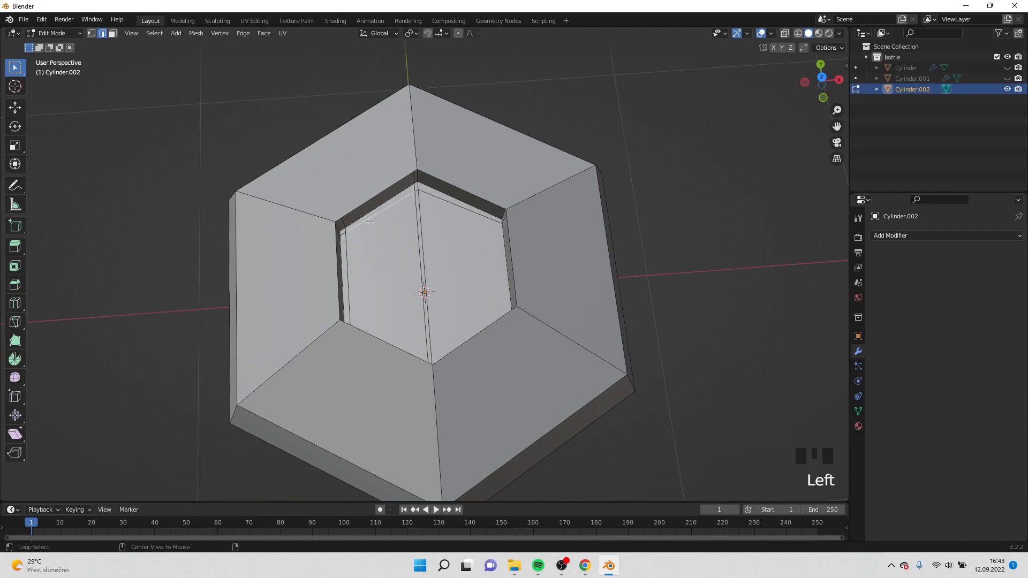
{"action": "key", "text": "g"}
{"action": "key", "text": "g"}
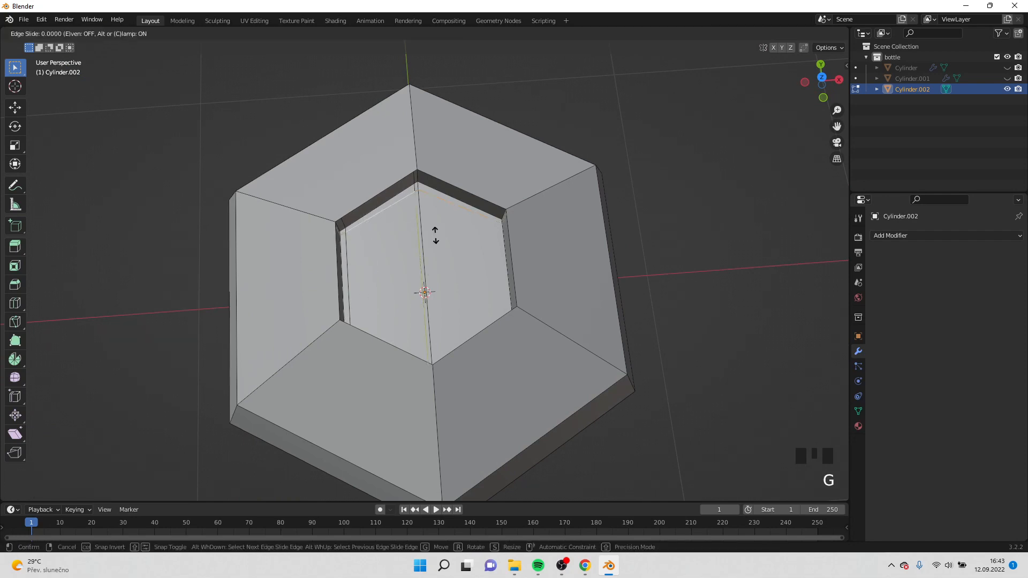
{"action": "left_click", "coordinate": [428, 183]}
Step: Add a loop cut across the recess floor through its opposite side walls and slide it to factor 0.959
{"action": "middle_click_drag", "start_coordinate": [428, 183], "coordinate": [474, 234]}
{"action": "key", "text": "ctrl+r"}
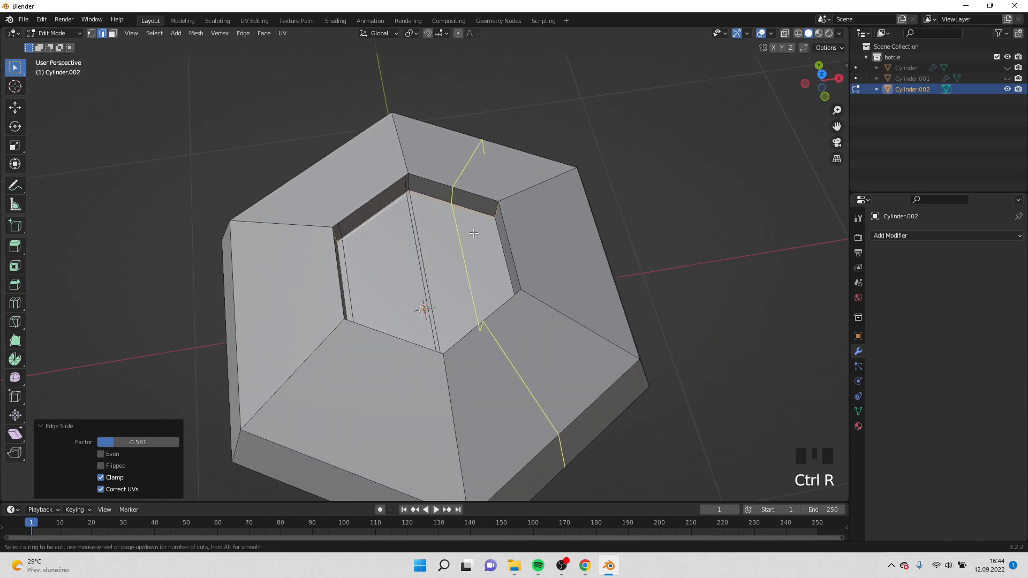
{"action": "left_click", "coordinate": [500, 246]}
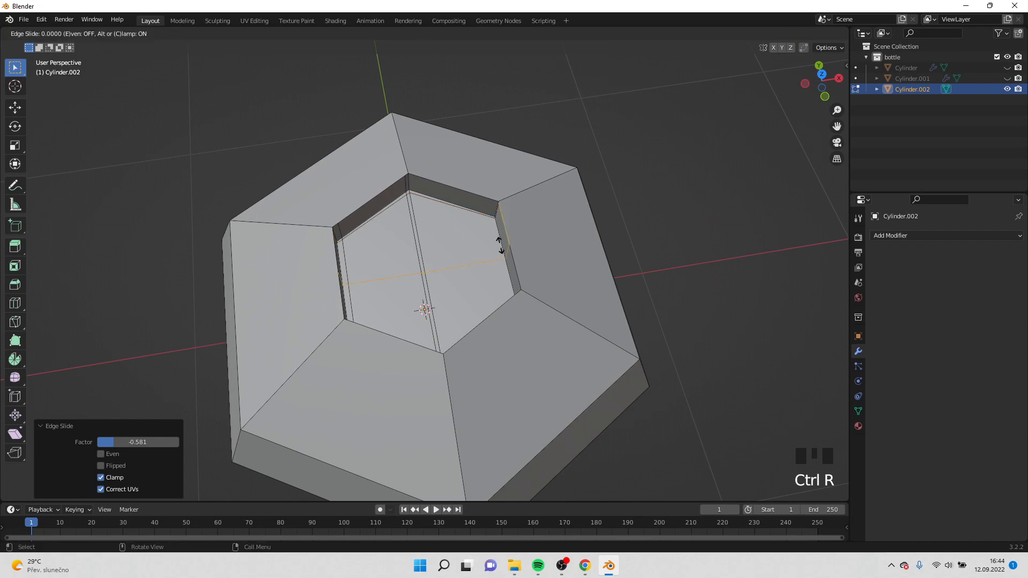
{"action": "right_click", "coordinate": [500, 278]}
{"action": "middle_click_drag", "start_coordinate": [474, 268], "coordinate": [595, 270]}
{"action": "key", "text": "g"}
{"action": "key", "text": "g"}
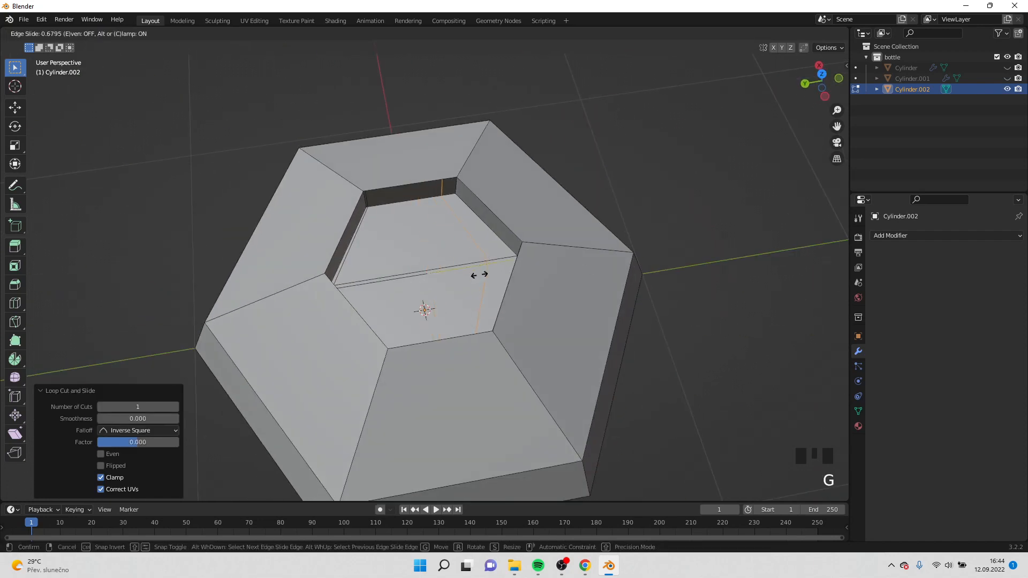
{"action": "left_click", "coordinate": [503, 271]}
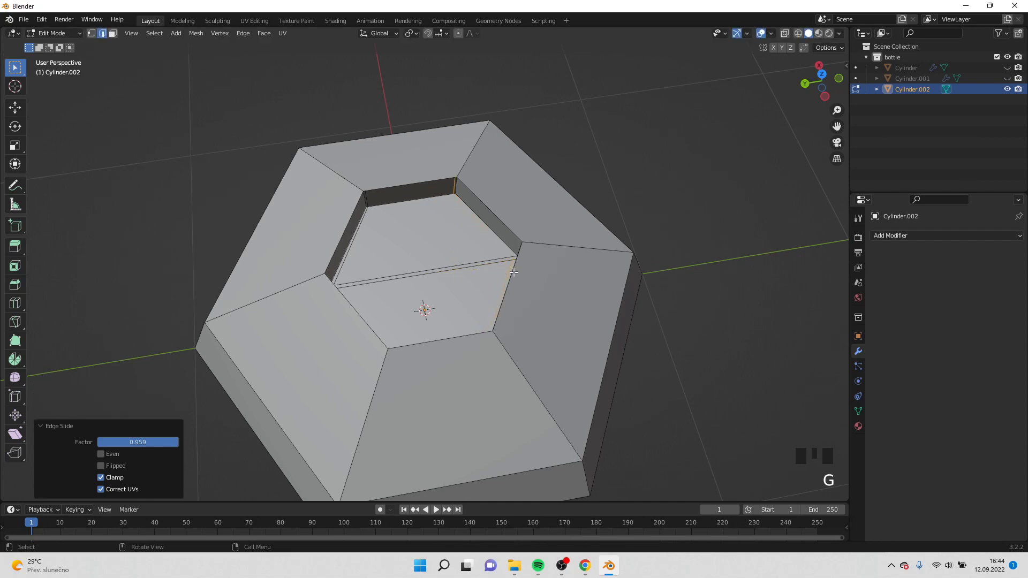
Step: Add a loop cut across the recess floor near its border at factor -0.873 and slide it closer at -0.355
{"action": "middle_click_drag", "start_coordinate": [523, 252], "coordinate": [332, 351]}
{"action": "key", "text": "ctrl+r"}
{"action": "left_click", "coordinate": [334, 352]}
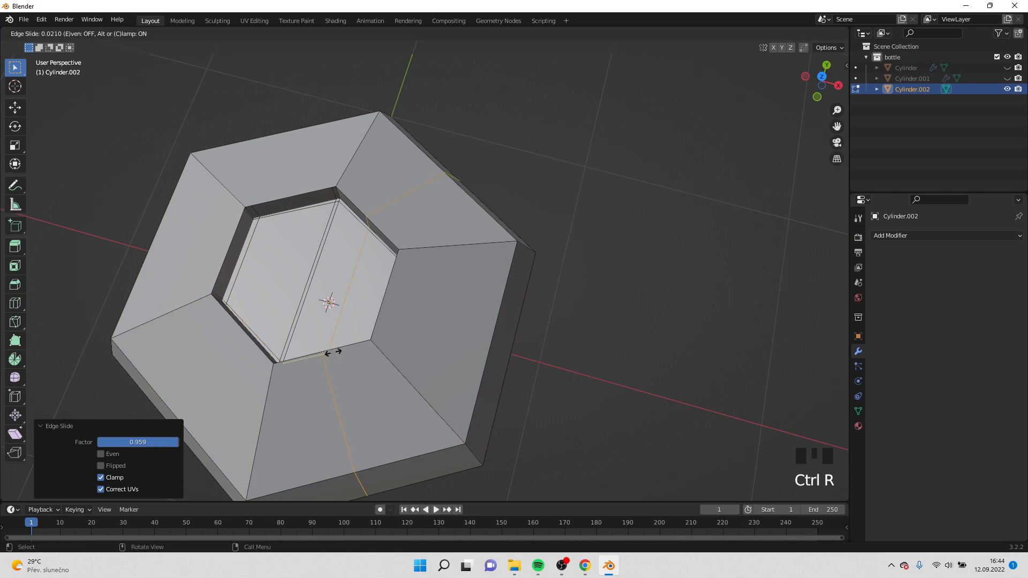
{"action": "left_click", "coordinate": [384, 376]}
{"action": "middle_click_drag", "start_coordinate": [384, 376], "coordinate": [478, 349]}
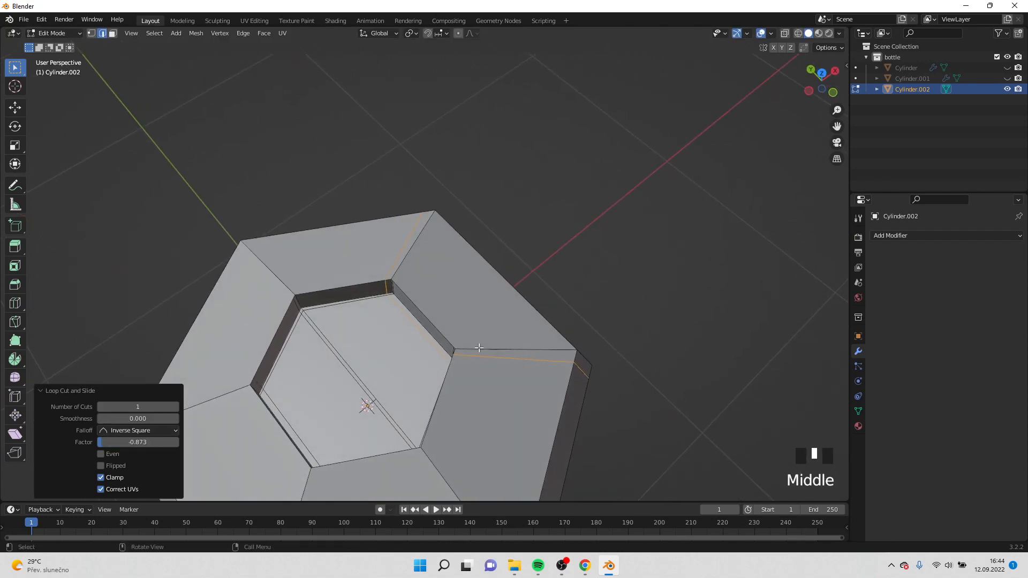
{"action": "key", "text": "g"}
{"action": "key", "text": "g"}
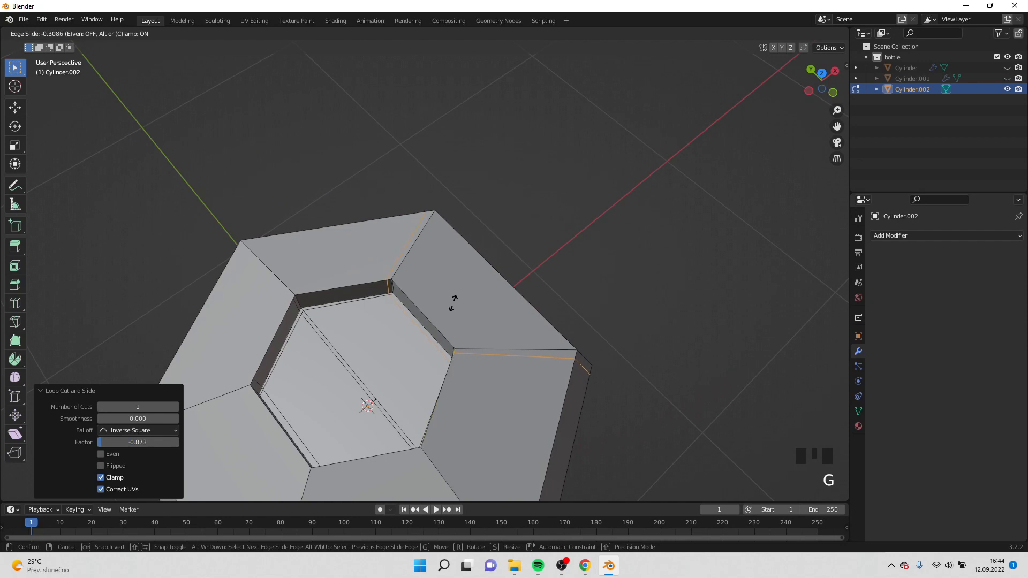
{"action": "left_click", "coordinate": [454, 301]}
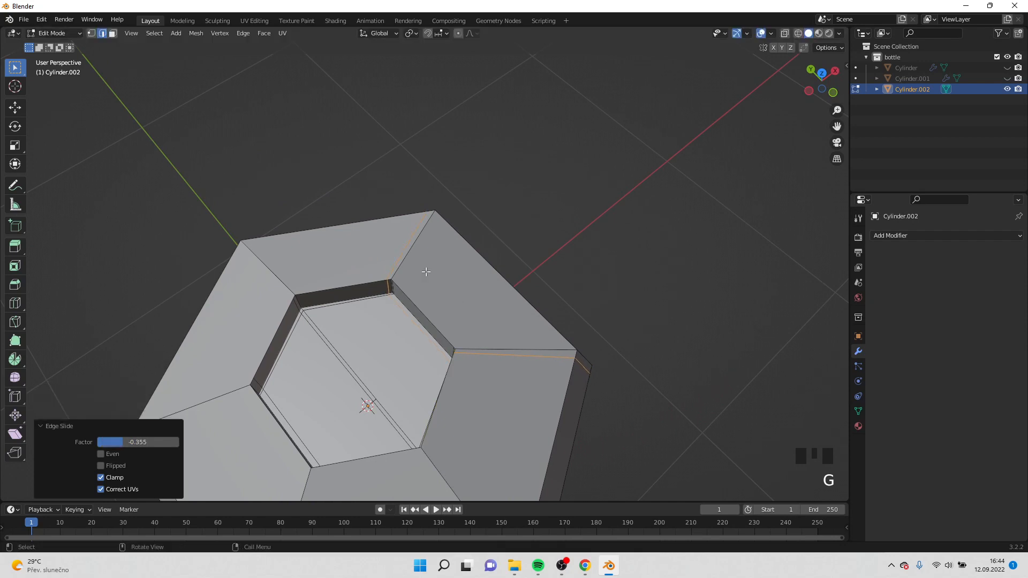
Step: Dissolve the new loop cut's leftover edges on the sloped and outer walls, keeping only those inside the recess
{"action": "left_click", "coordinate": [391, 298], "text": "ctrl"}
{"action": "middle_click_drag", "start_coordinate": [391, 298], "coordinate": [477, 325]}
{"action": "left_click", "coordinate": [426, 325], "text": "ctrl"}
{"action": "left_click", "coordinate": [509, 278], "text": "ctrl"}
{"action": "left_click", "coordinate": [509, 279], "text": "ctrl"}
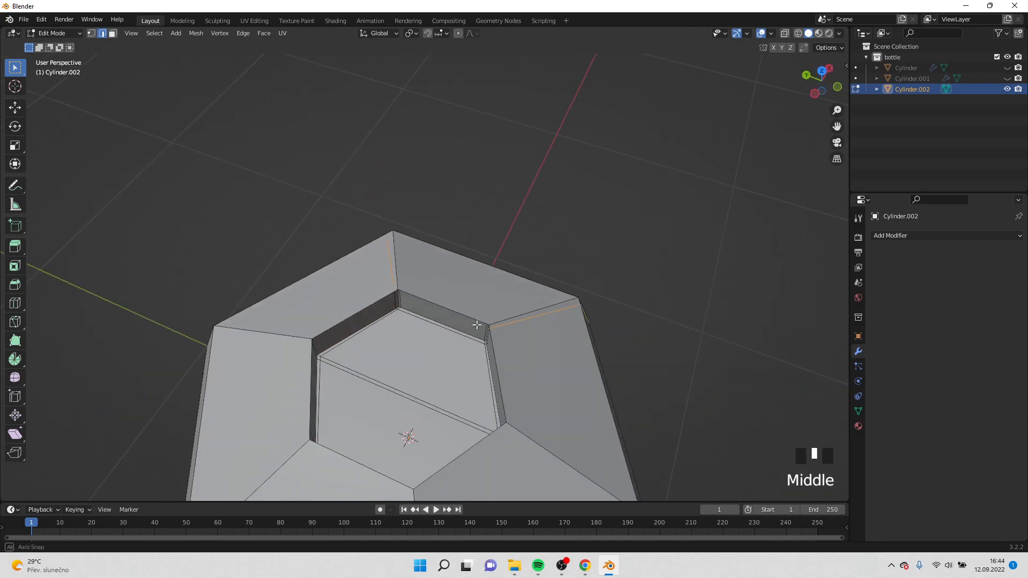
{"action": "key", "text": "x"}
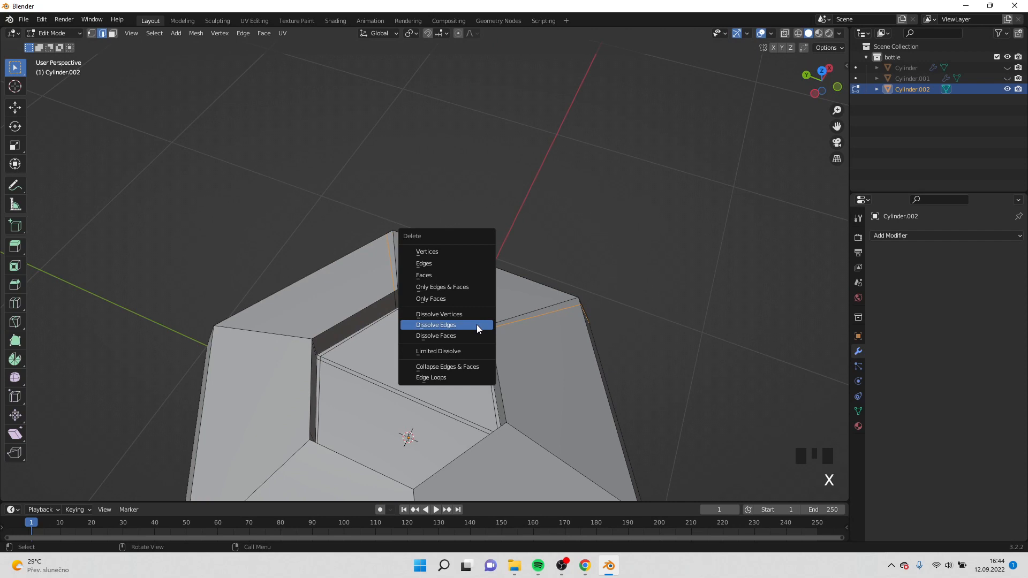
{"action": "left_click", "coordinate": [477, 324]}
Step: Add a loop cut across the recess wall and floor and slide it close to the central dividing edge
{"action": "middle_click_drag", "start_coordinate": [477, 325], "coordinate": [458, 344]}
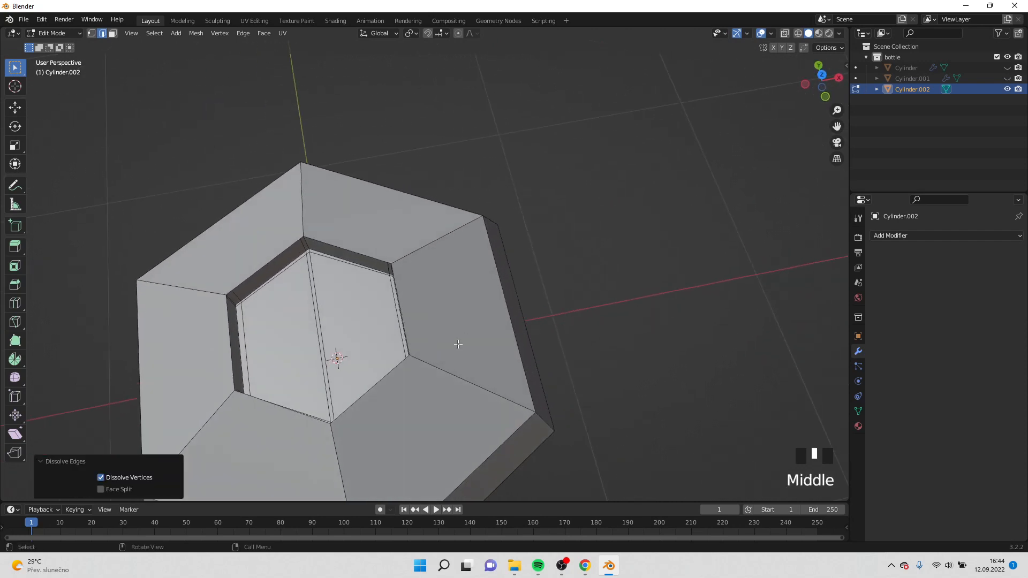
{"action": "key", "text": "ctrl+r"}
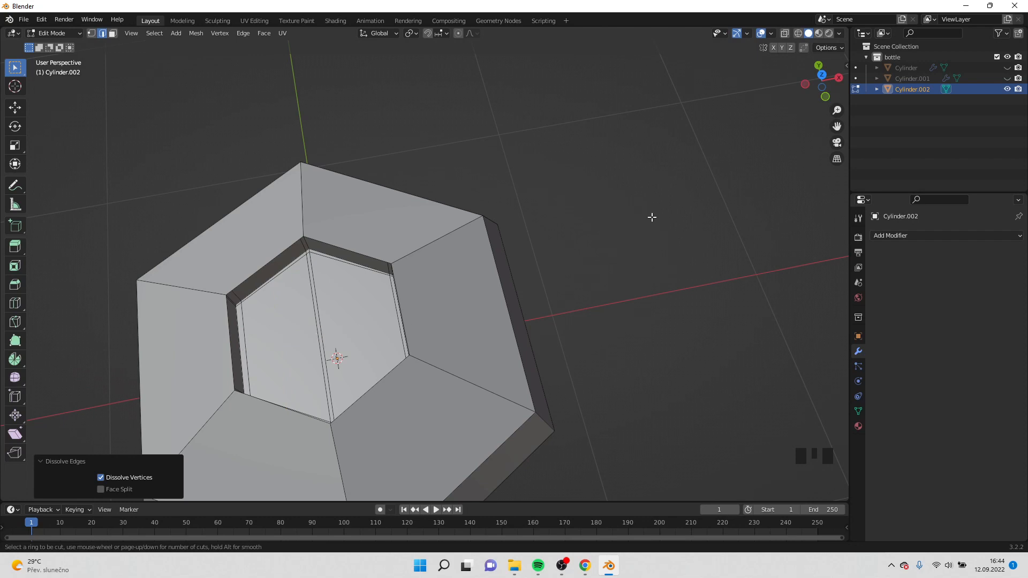
{"action": "middle_click_drag", "start_coordinate": [620, 233], "coordinate": [548, 218]}
{"action": "key", "text": "ctrl+r"}
{"action": "left_click", "coordinate": [323, 290]}
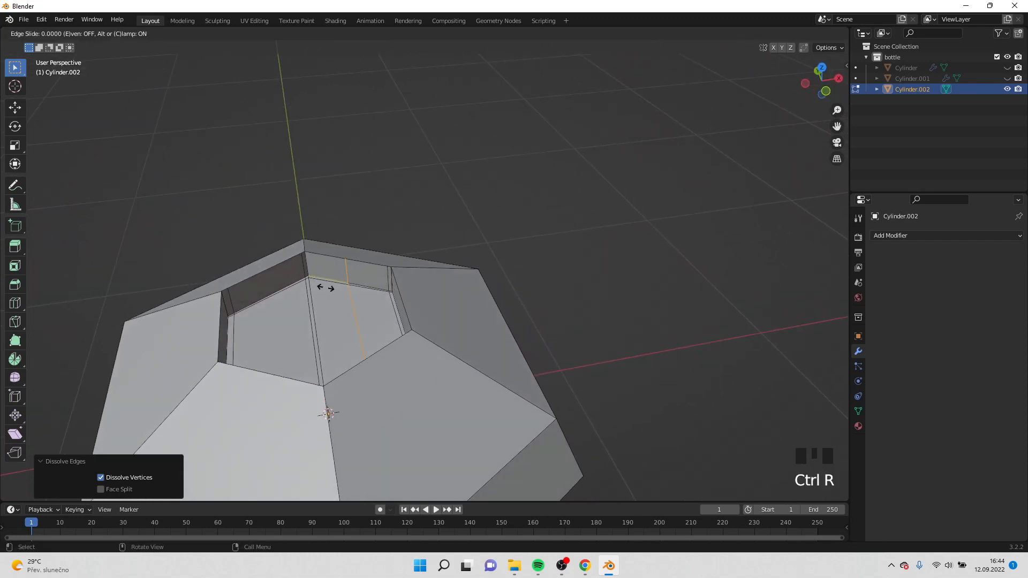
{"action": "left_click", "coordinate": [289, 289]}
{"action": "middle_click_drag", "start_coordinate": [289, 289], "coordinate": [697, 230]}
Step: Add a Subdivision Surface modifier to the hexagonal part in Object Mode and set its viewport level to 3
{"action": "key", "text": "Tab"}
{"action": "left_click", "coordinate": [953, 234]}
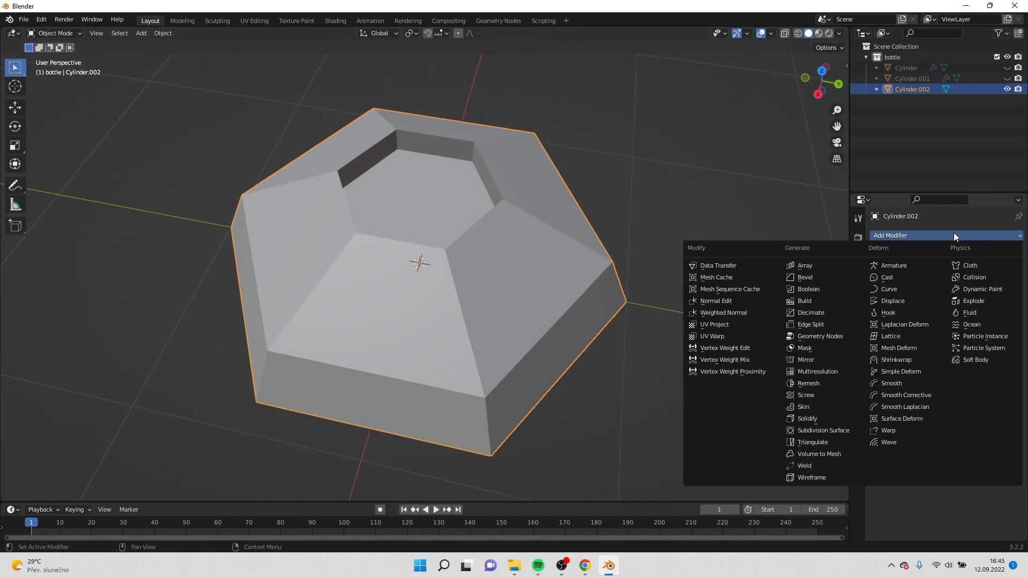
{"action": "left_click", "coordinate": [845, 431]}
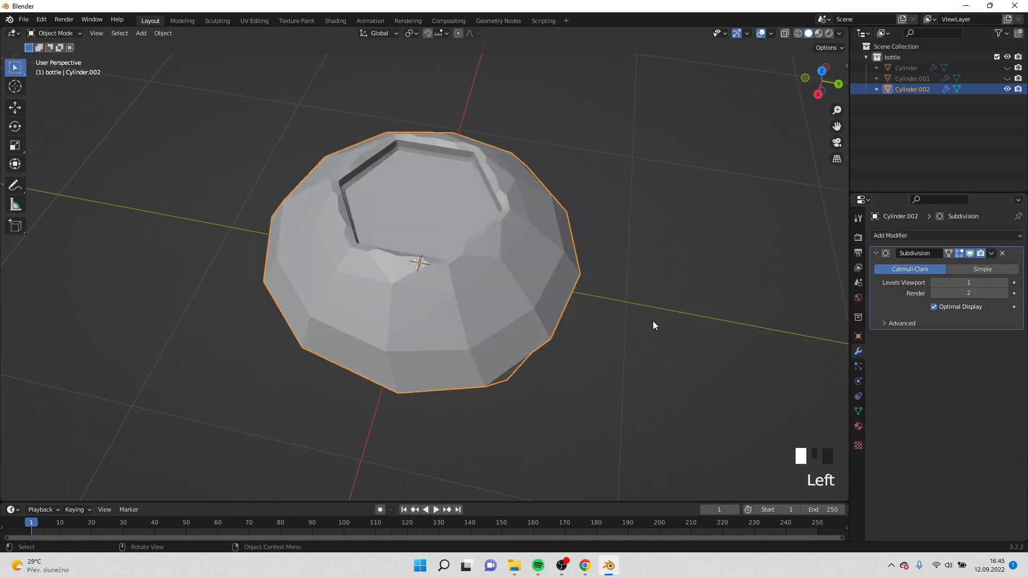
{"action": "middle_click_drag", "start_coordinate": [654, 320], "coordinate": [225, 119]}
{"action": "left_click", "coordinate": [1005, 283]}
{"action": "left_click", "coordinate": [1005, 282]}
Step: Dissolve the stray edge crossing the flat underside of the hexagonal part
{"action": "key", "text": "Tab"}
{"action": "scroll", "coordinate": [459, 289], "scroll_direction": "down", "scroll_amount": 2}
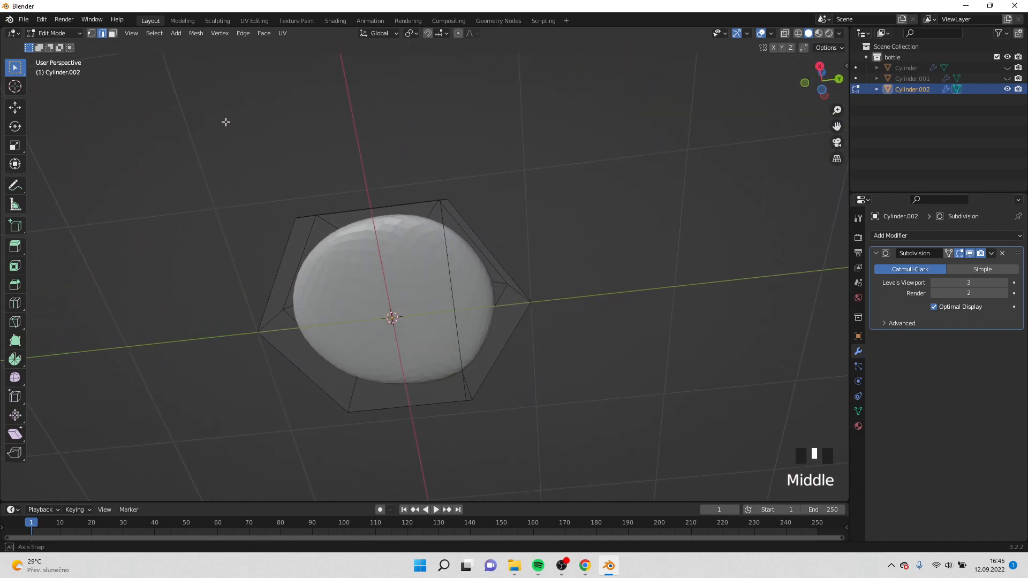
{"action": "left_click", "coordinate": [450, 298], "text": "alt"}
{"action": "left_click", "coordinate": [104, 35]}
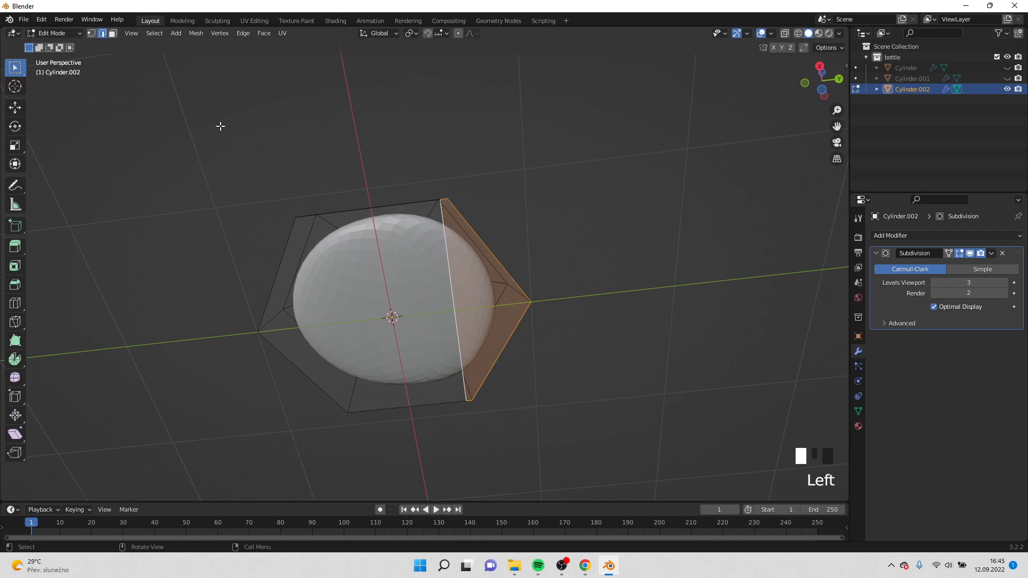
{"action": "left_click", "coordinate": [451, 275]}
{"action": "key", "text": "x"}
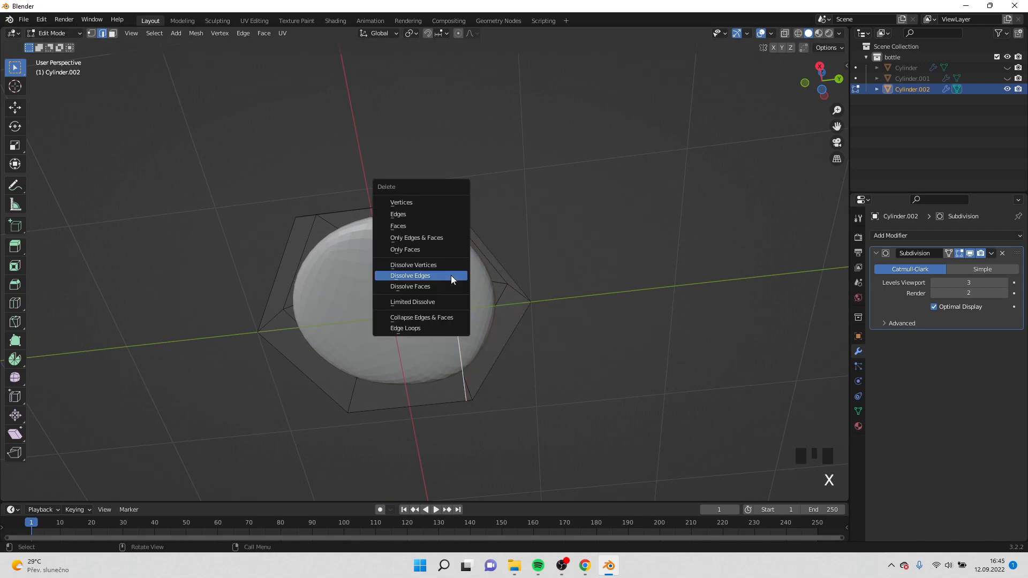
{"action": "left_click", "coordinate": [451, 276]}
Step: Add a horizontal loop cut around the outer side wall, slid toward the base at factor 0.824
{"action": "middle_click_drag", "start_coordinate": [450, 275], "coordinate": [559, 455]}
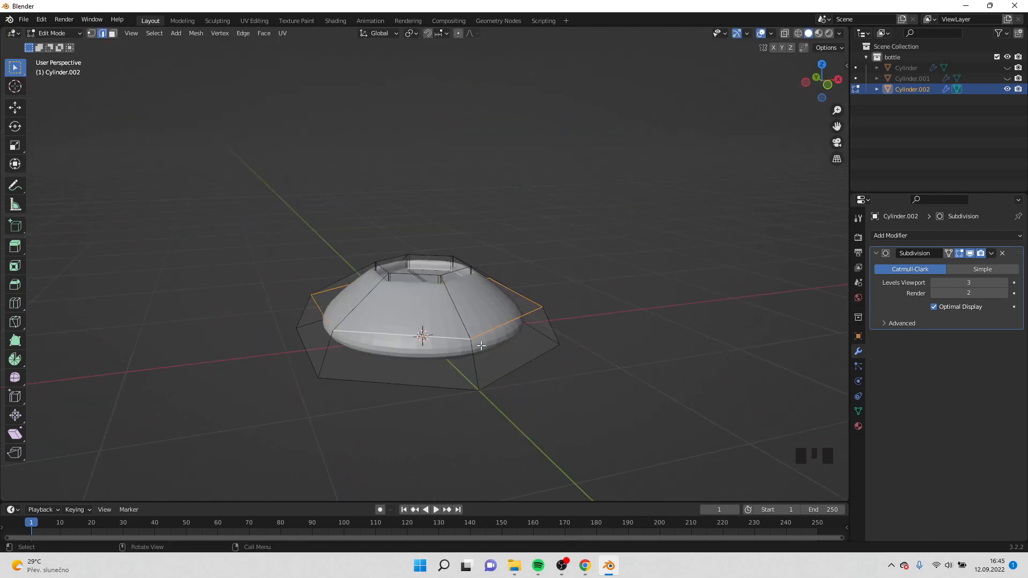
{"action": "key", "text": "ctrl+r"}
{"action": "left_click", "coordinate": [474, 356]}
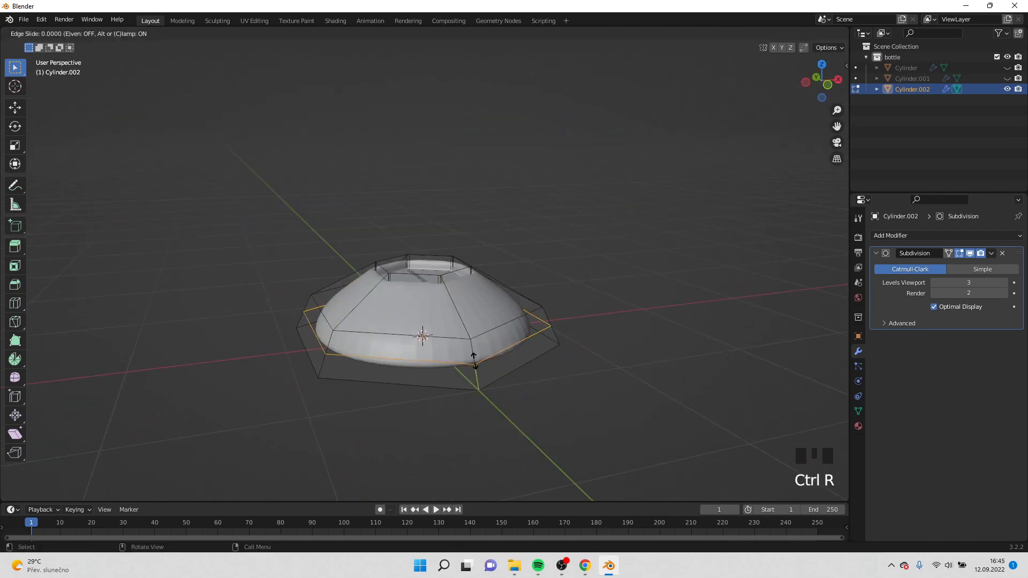
{"action": "left_click", "coordinate": [487, 386]}
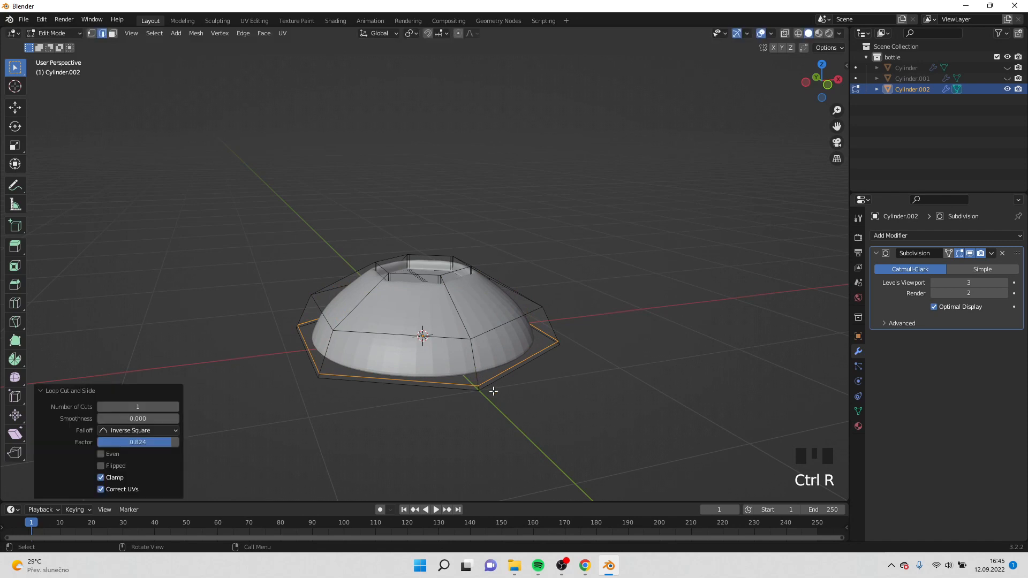
Step: Inset the hexagonal underside face by 0.6625 m and scale the inner face to 0.926
{"action": "middle_click_drag", "start_coordinate": [489, 388], "coordinate": [539, 324]}
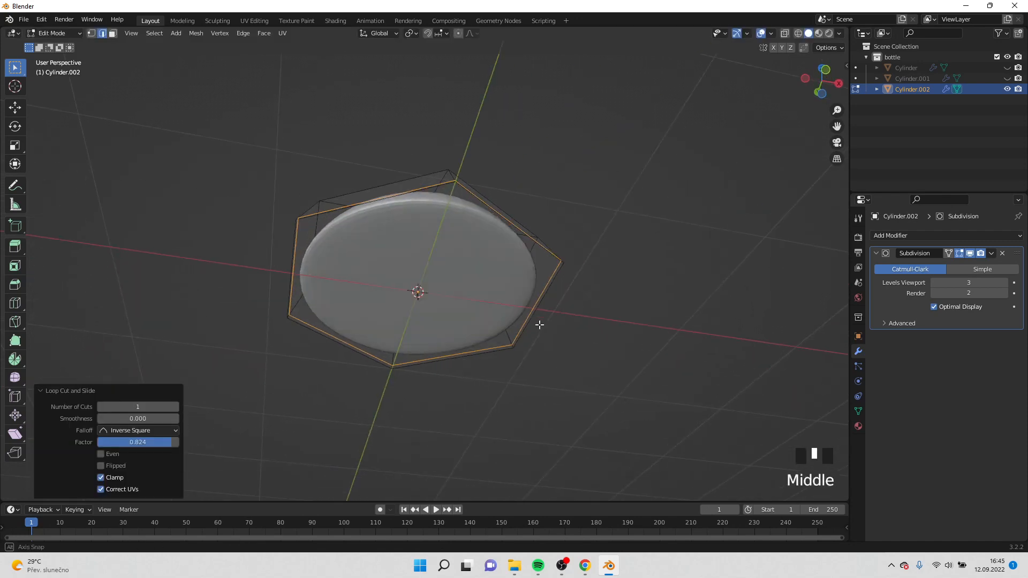
{"action": "left_click", "coordinate": [112, 34]}
{"action": "left_click", "coordinate": [431, 331]}
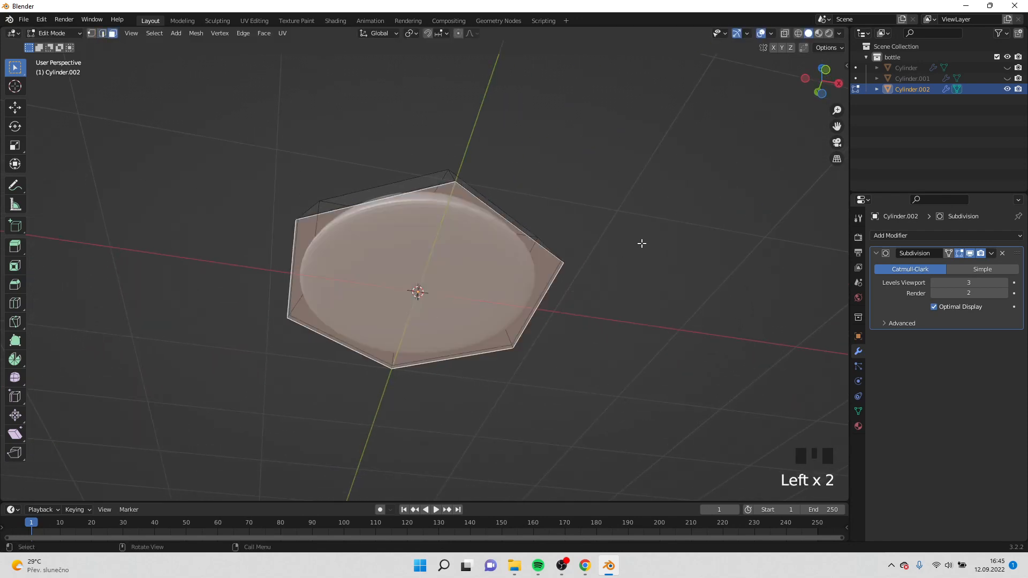
{"action": "key", "text": "i"}
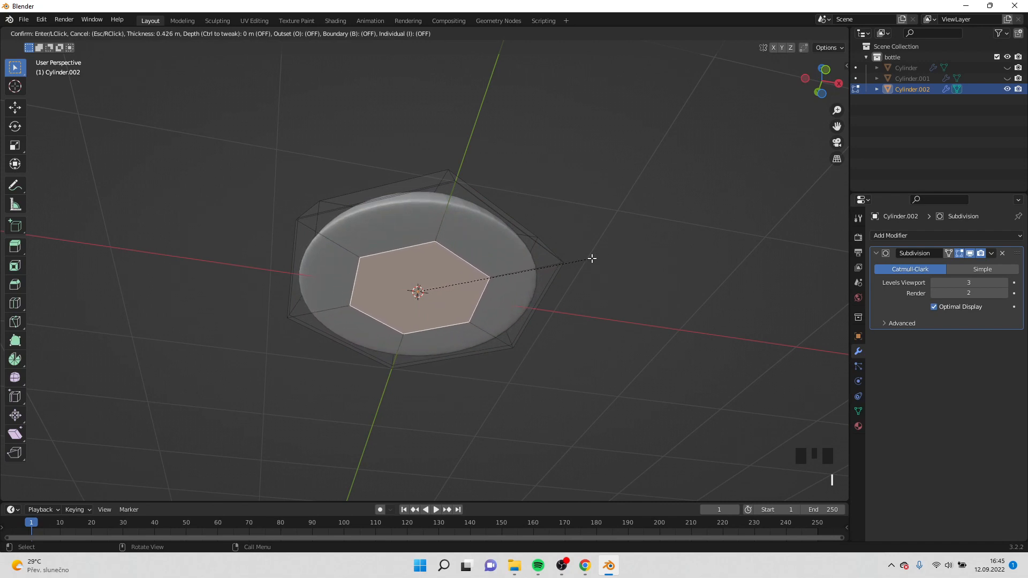
{"action": "left_click", "coordinate": [558, 262]}
{"action": "middle_click_drag", "start_coordinate": [557, 262], "coordinate": [441, 347]}
{"action": "middle_click_drag", "start_coordinate": [496, 310], "coordinate": [498, 308]}
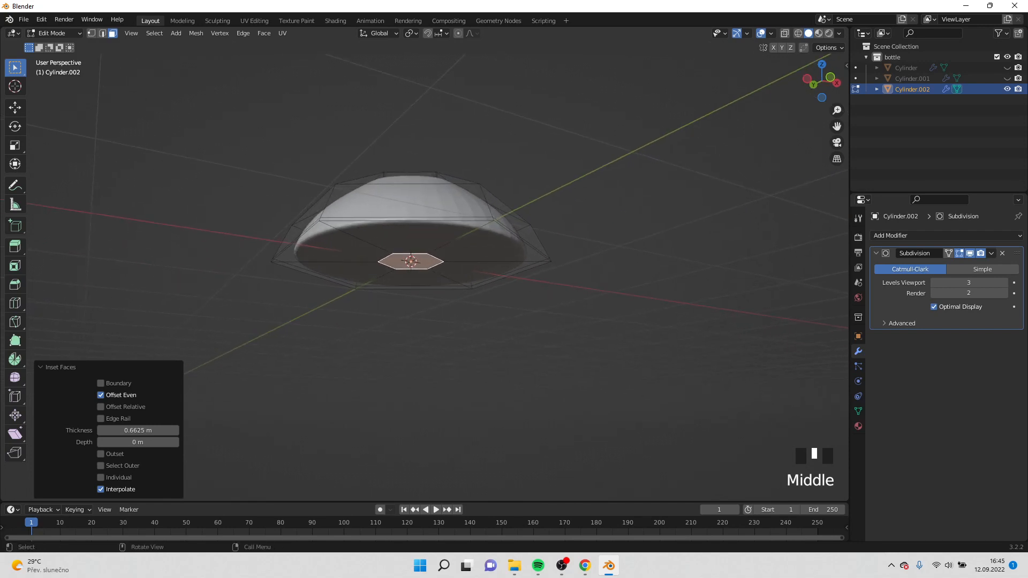
{"action": "key", "text": "s"}
{"action": "left_click", "coordinate": [538, 291]}
Step: Extrude the inset underside face once with no offset, and again 1.078 m downward to form a stem
{"action": "key", "text": "e"}
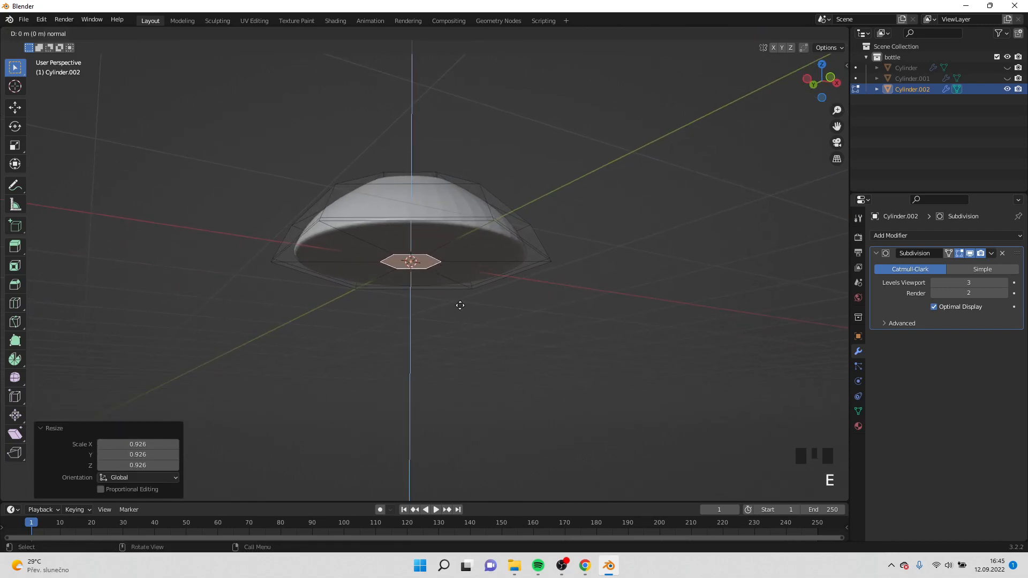
{"action": "left_click", "coordinate": [460, 306]}
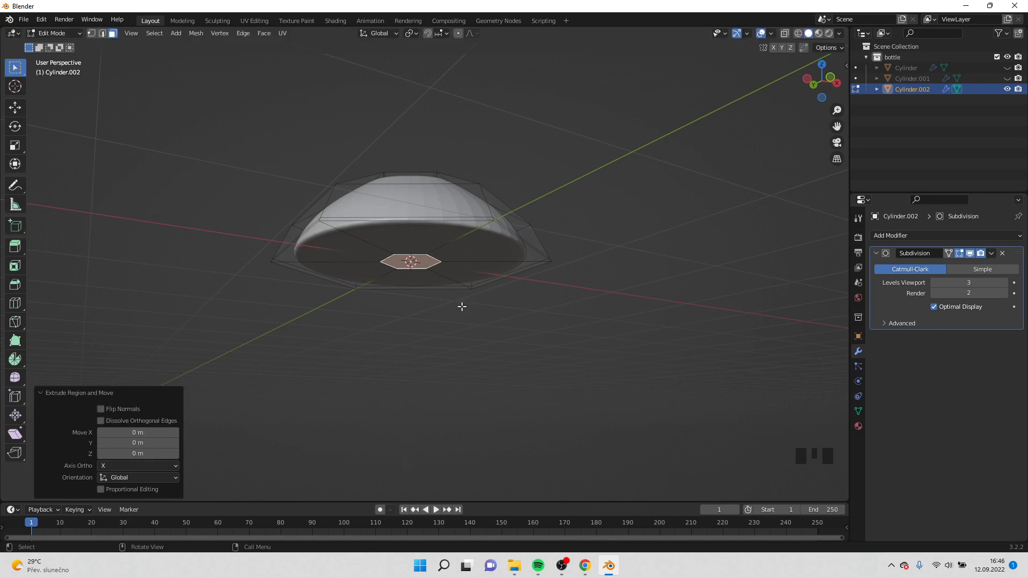
{"action": "key", "text": "e"}
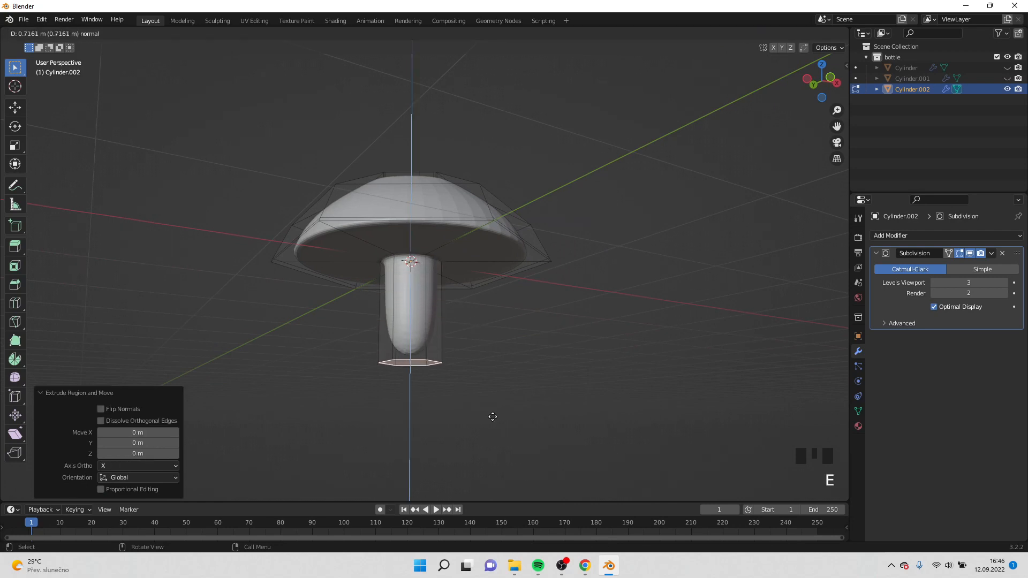
{"action": "left_click", "coordinate": [501, 462]}
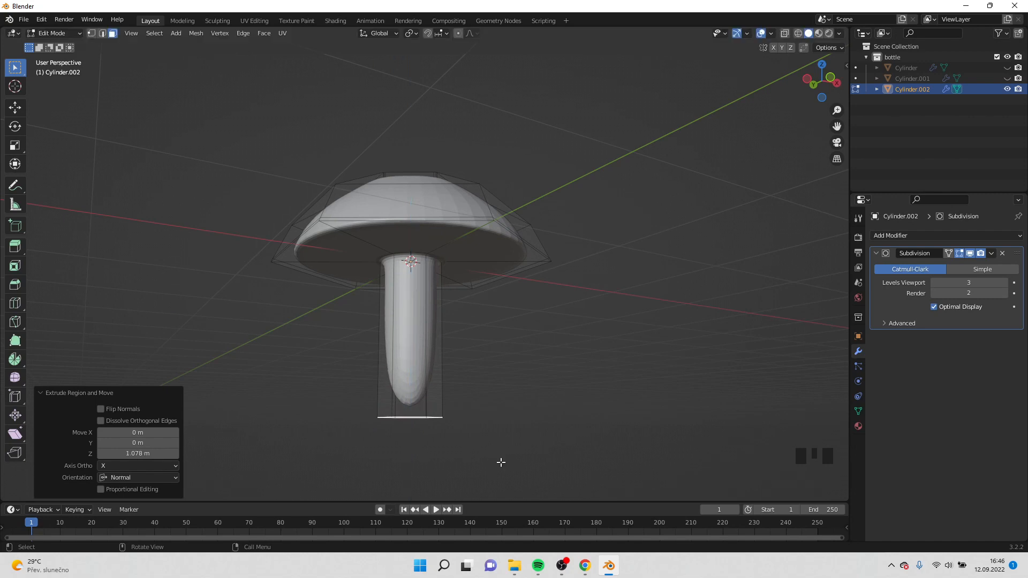
Step: Add supporting loop cuts around the stem, one near its lower end at factor -0.947 and one near its upper end
{"action": "left_click", "coordinate": [443, 372]}
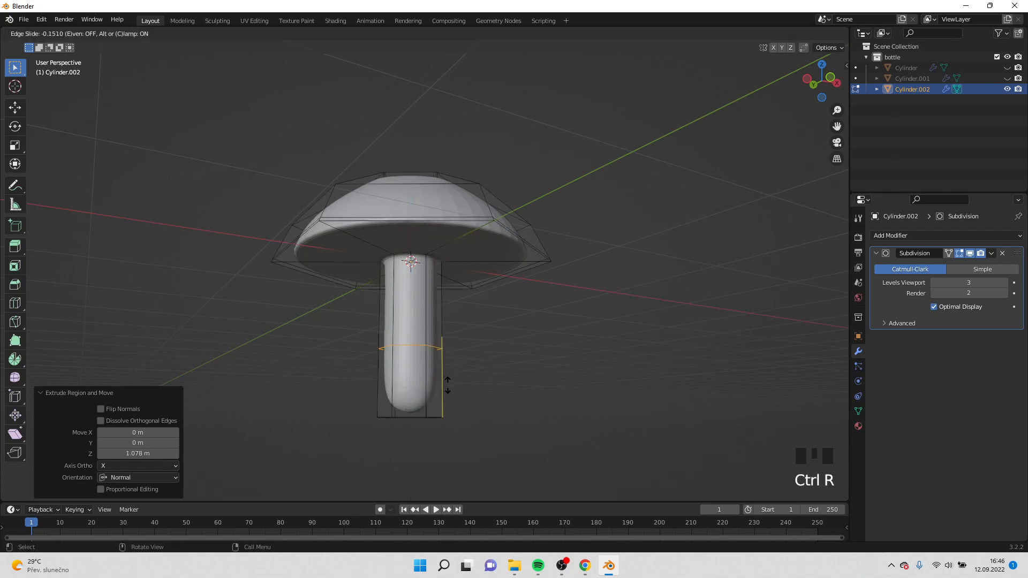
{"action": "left_click", "coordinate": [463, 446]}
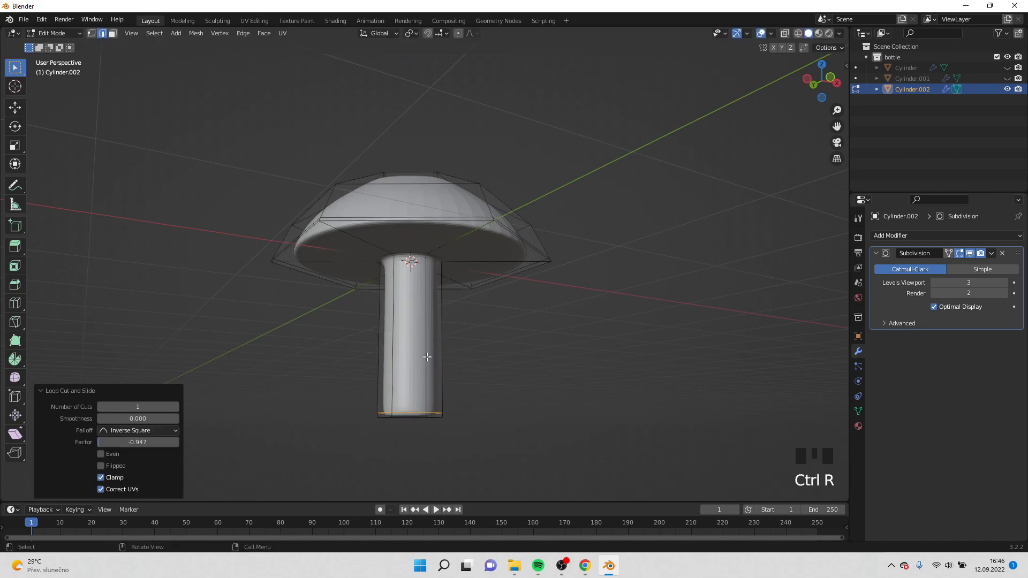
{"action": "key", "text": "ctrl+r"}
{"action": "left_click", "coordinate": [423, 334]}
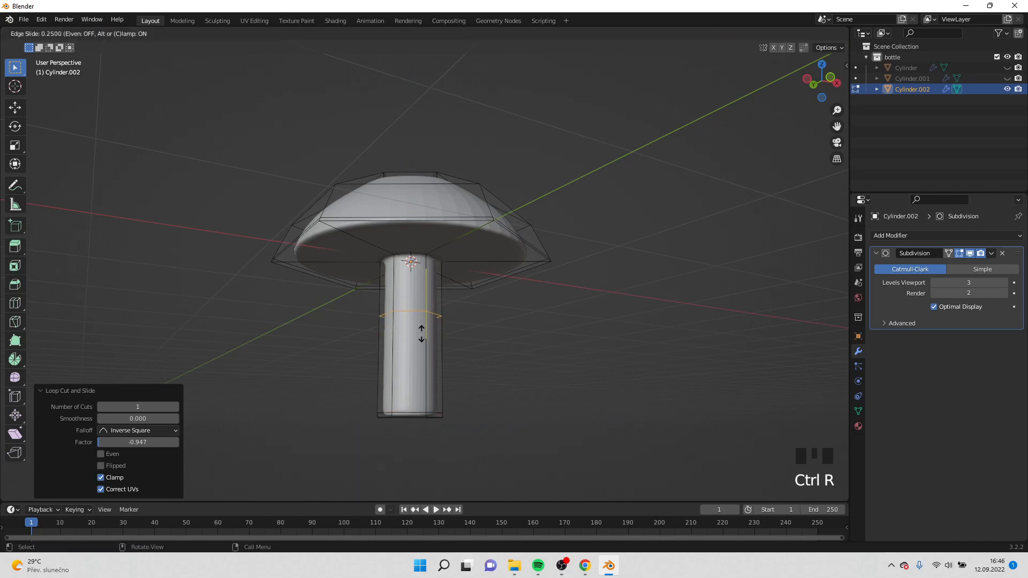
{"action": "left_click", "coordinate": [422, 291]}
Step: Return to Object Mode and unhide the other two bottle objects, Cylinder and Cylinder.001
{"action": "key", "text": "Tab"}
{"action": "middle_click_drag", "start_coordinate": [517, 317], "coordinate": [436, 422]}
{"action": "scroll", "coordinate": [402, 392], "scroll_direction": "down", "scroll_amount": 3}
{"action": "scroll", "coordinate": [436, 422], "scroll_direction": "down", "scroll_amount": 3}
{"action": "middle_click_drag", "start_coordinate": [483, 393], "coordinate": [580, 302]}
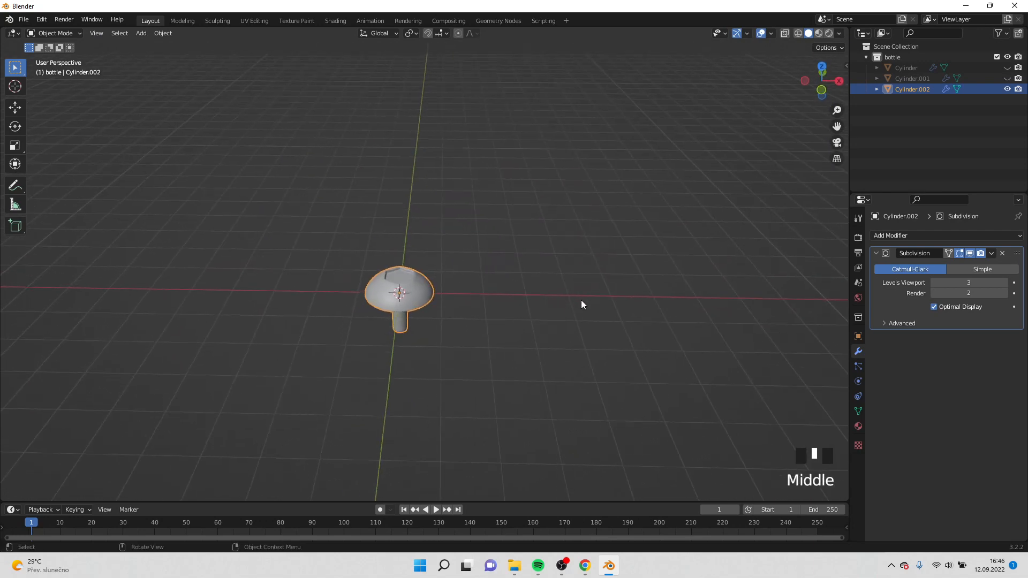
{"action": "left_click", "coordinate": [1008, 78]}
{"action": "left_click", "coordinate": [1008, 68]}
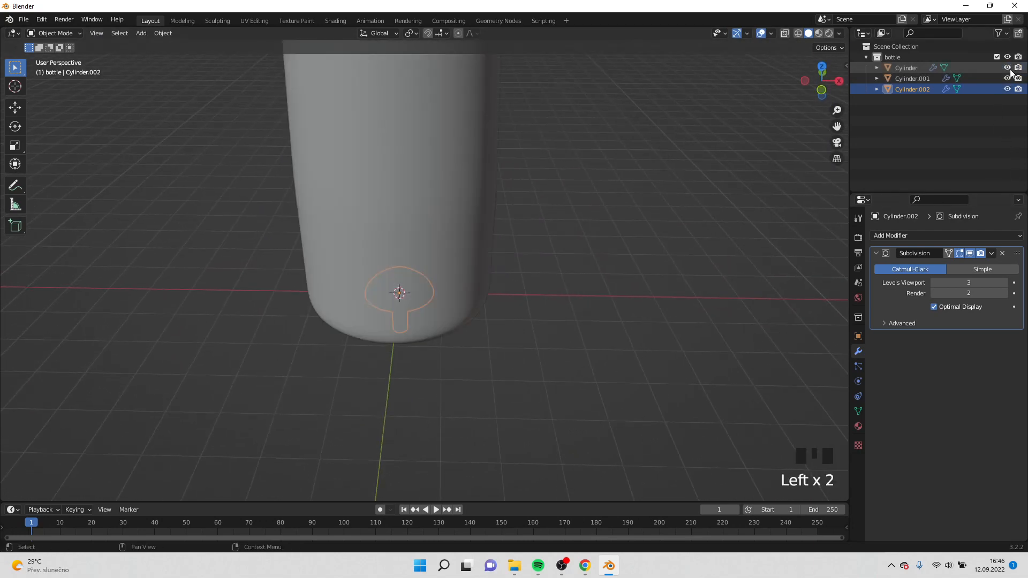
Step: In front view, move all of the stemmed part's geometry beside the bottle's cap, about 2.0 m in X and 11.95 m in Z
{"action": "middle_click_drag", "start_coordinate": [546, 262], "coordinate": [527, 422]}
{"action": "scroll", "coordinate": [527, 422], "scroll_direction": "down", "scroll_amount": 2}
{"action": "key", "text": "KP_1"}
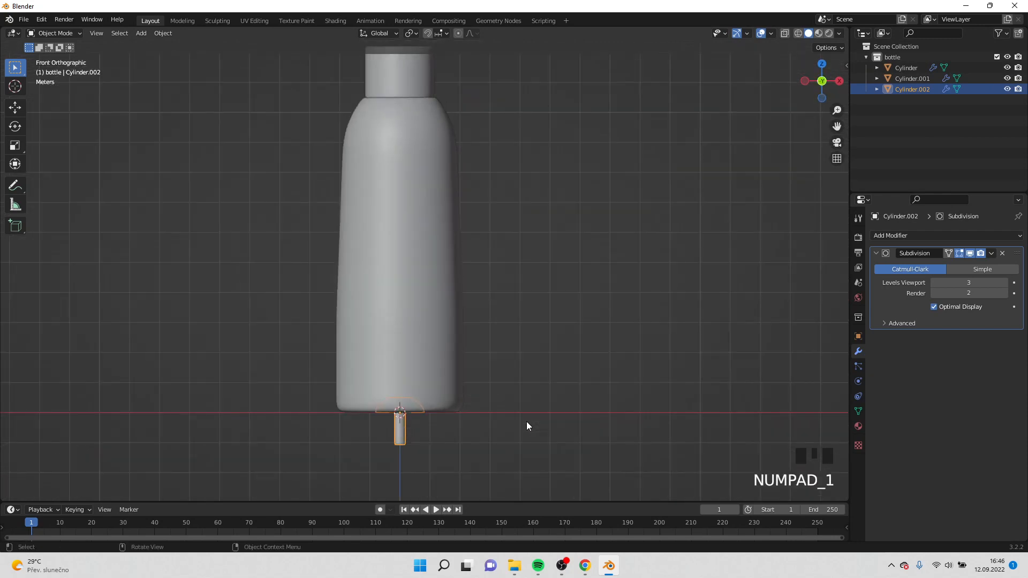
{"action": "middle_click_drag", "start_coordinate": [526, 353], "coordinate": [514, 409], "text": "shift"}
{"action": "scroll", "coordinate": [513, 407], "scroll_direction": "down", "scroll_amount": 1}
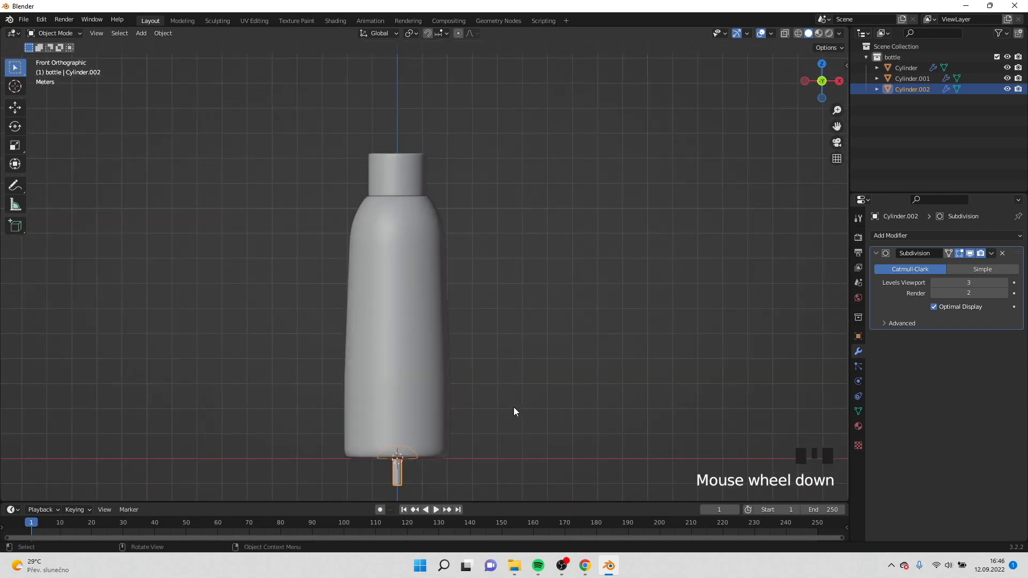
{"action": "key", "text": "Tab"}
{"action": "scroll", "coordinate": [513, 407], "scroll_direction": "down", "scroll_amount": 1}
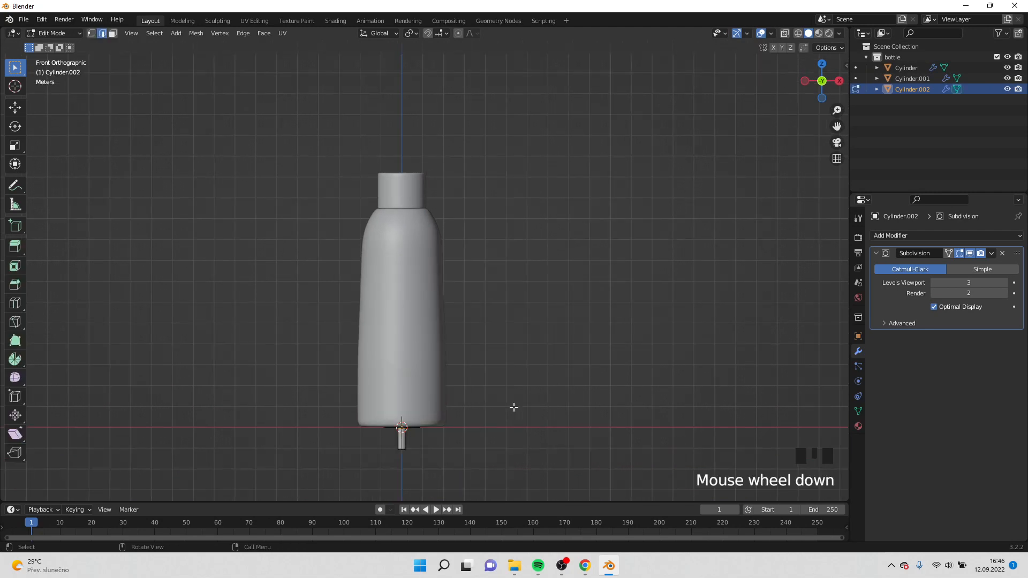
{"action": "scroll", "coordinate": [514, 408], "scroll_direction": "up", "scroll_amount": 2}
{"action": "key", "text": "Tab"}
{"action": "middle_click_drag", "start_coordinate": [515, 387], "coordinate": [521, 347], "text": "shift"}
{"action": "key", "text": "Tab"}
{"action": "key", "text": "a"}
{"action": "scroll", "coordinate": [515, 331], "scroll_direction": "down", "scroll_amount": 3}
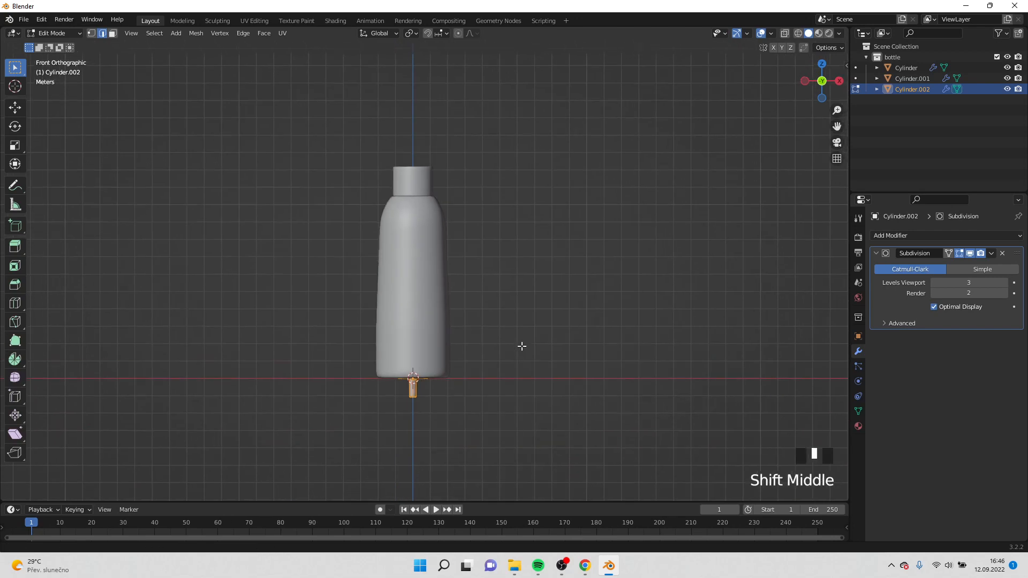
{"action": "key", "text": "g"}
{"action": "left_click", "coordinate": [556, 139]}
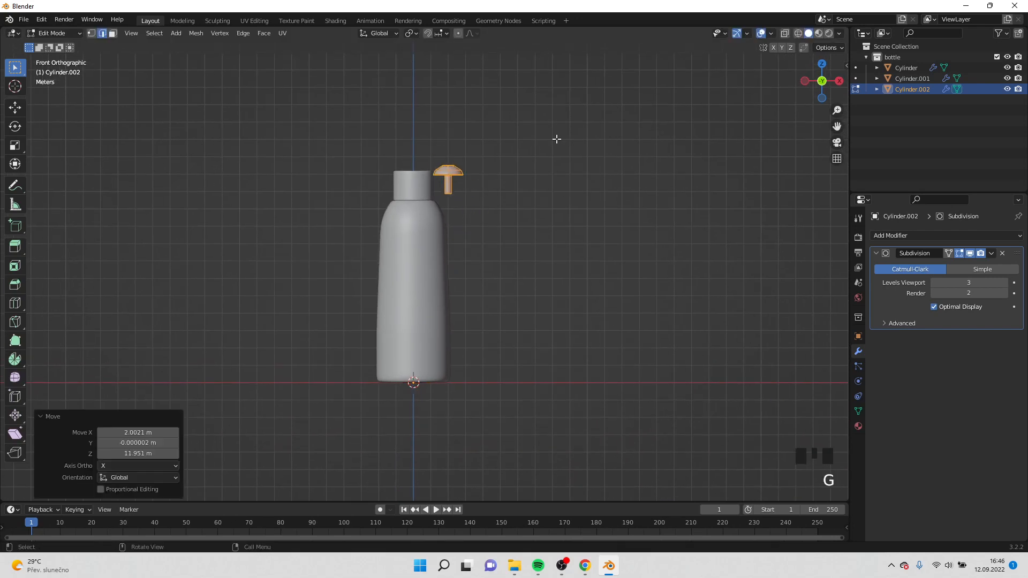
Step: Rotate the stemmed part 90° in front view so its stem points toward the cap, and scale it down
{"action": "type", "text": "r90"}
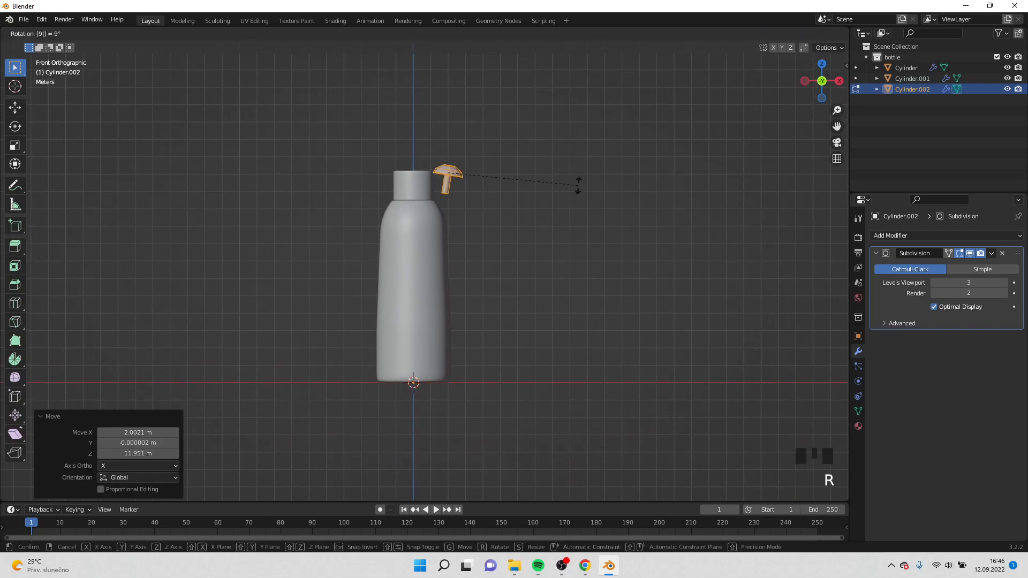
{"action": "key", "text": "Return"}
{"action": "key", "text": "s"}
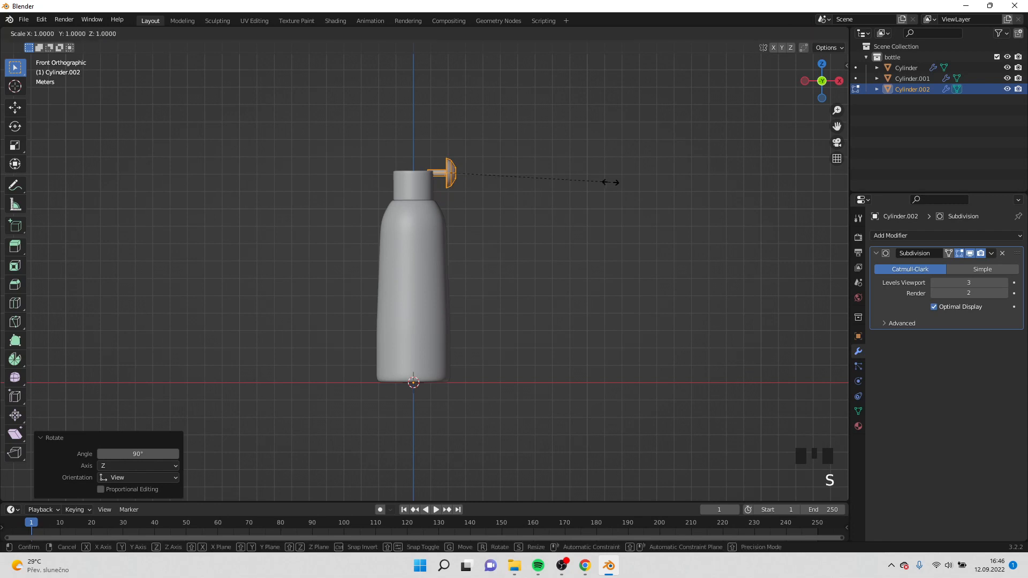
{"action": "left_click", "coordinate": [480, 185]}
Step: Move the pin beside the cap by about -0.475 m in X and -0.52 m in Z, adjust its size, and shift it about -0.074 m in X
{"action": "scroll", "coordinate": [479, 186], "scroll_direction": "up", "scroll_amount": 4}
{"action": "middle_click_drag", "start_coordinate": [470, 155], "coordinate": [457, 221], "text": "shift"}
{"action": "key", "text": "g"}
{"action": "left_click", "coordinate": [479, 195]}
{"action": "key", "text": "s"}
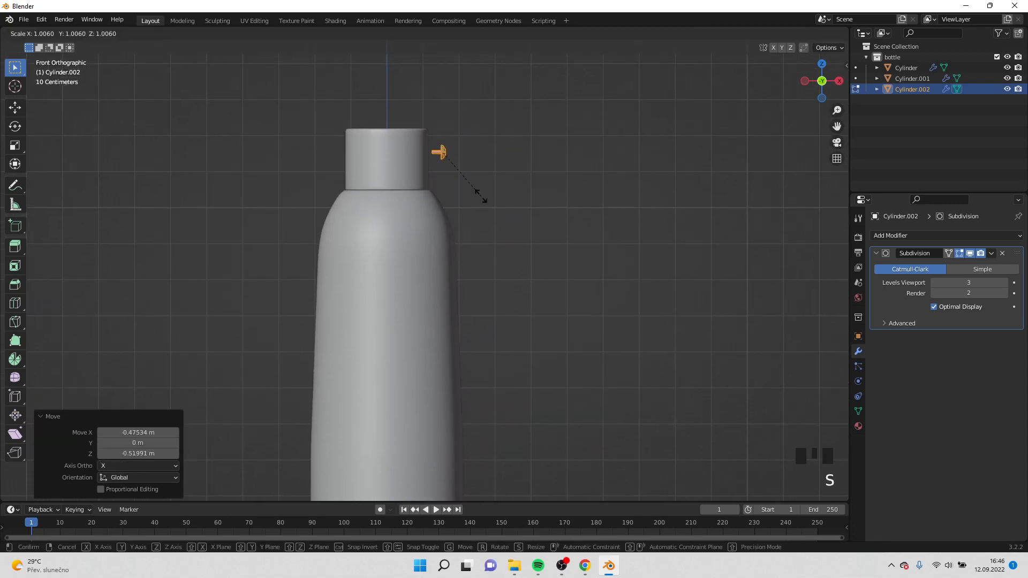
{"action": "left_click", "coordinate": [485, 201]}
{"action": "key", "text": "g"}
{"action": "left_click", "coordinate": [482, 200]}
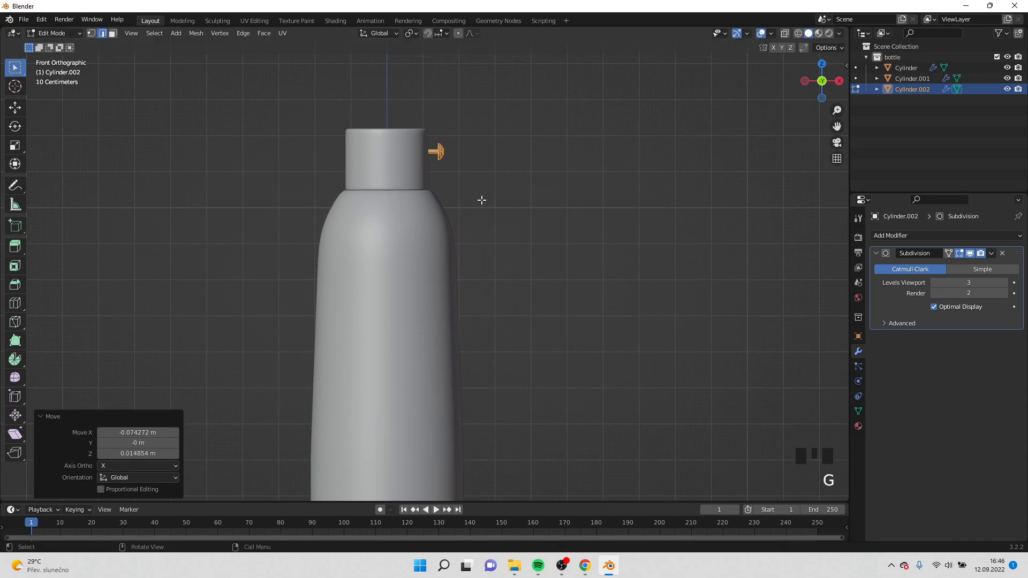
Step: Fine-tune the pin's scale and position so its stem meets the cap's side, and return to Object Mode
{"action": "key", "text": "s"}
{"action": "left_click", "coordinate": [482, 195]}
{"action": "key", "text": "g"}
{"action": "left_click", "coordinate": [482, 194]}
{"action": "key", "text": "Tab"}
Step: Duplicate the pin in place and mirror the copy across global X to the cap's opposite side
{"action": "middle_click_drag", "start_coordinate": [483, 190], "coordinate": [442, 193], "text": "shift"}
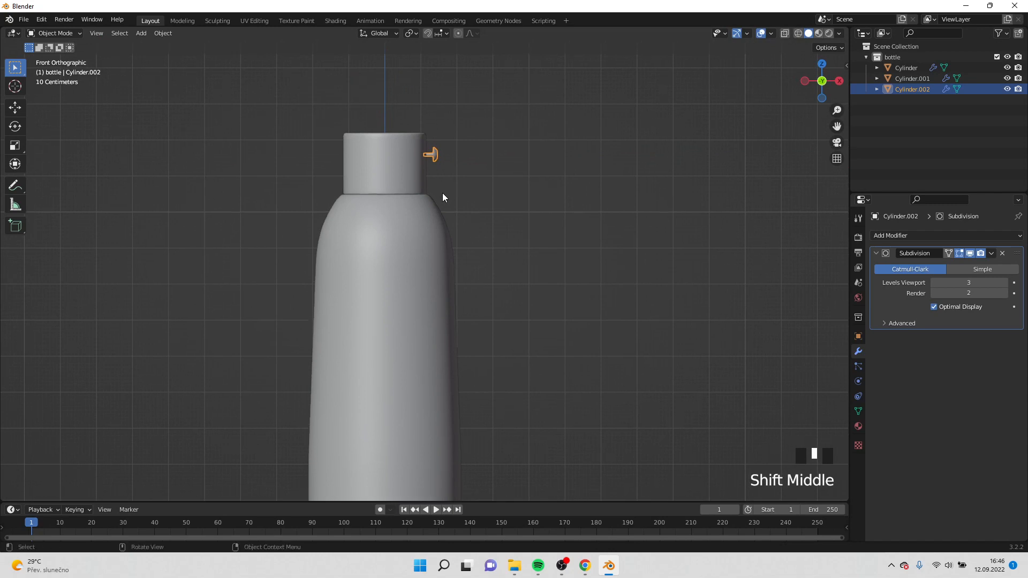
{"action": "key", "text": "shift+d"}
{"action": "key", "text": "Escape"}
{"action": "key", "text": "Escape"}
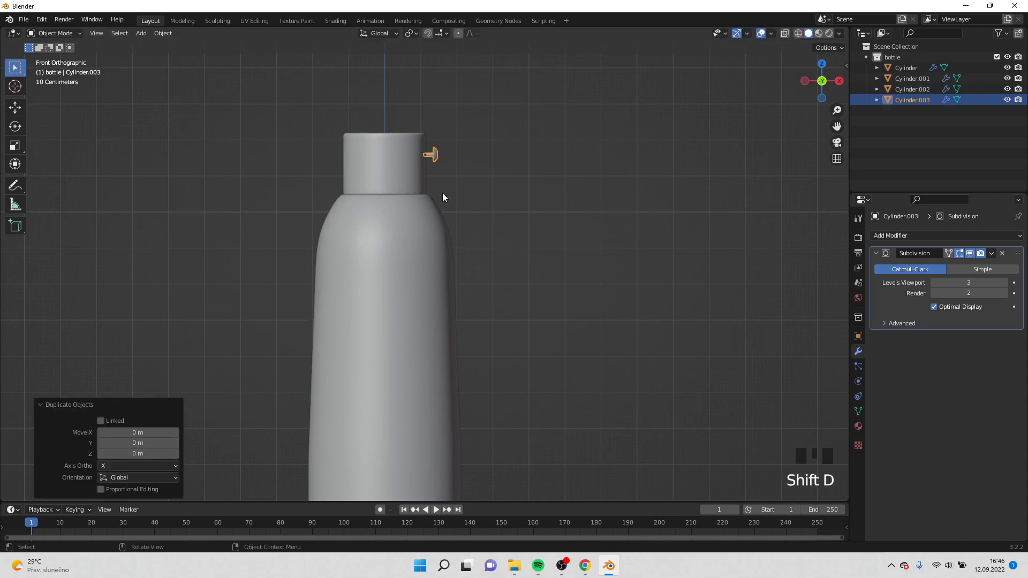
{"action": "left_click", "coordinate": [167, 34]}
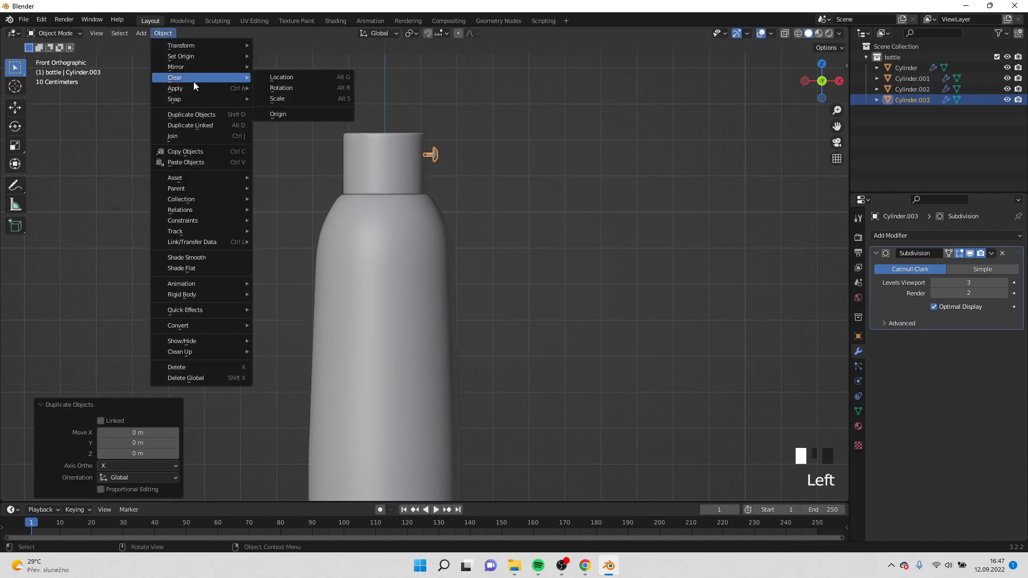
{"action": "mouse_move", "coordinate": [204, 67]}
{"action": "left_click", "coordinate": [284, 85]}
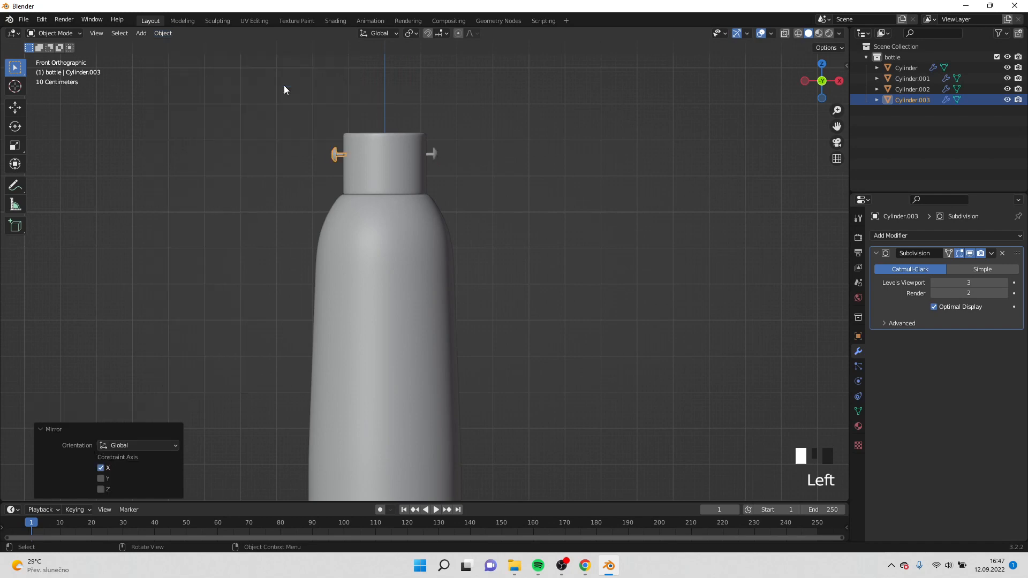
{"action": "middle_click_drag", "start_coordinate": [440, 130], "coordinate": [452, 140], "text": "shift"}
{"action": "left_click", "coordinate": [506, 220]}
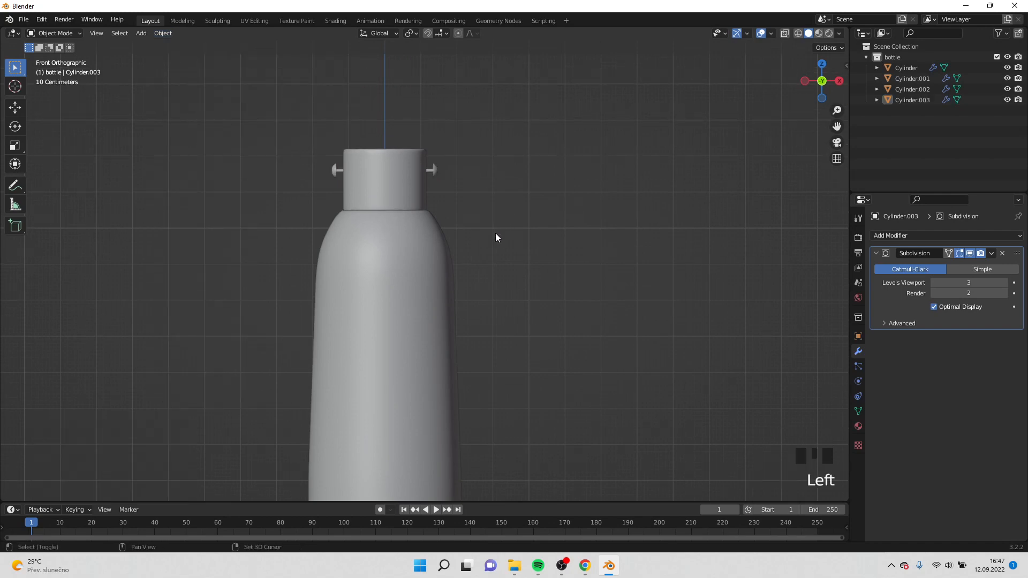
Step: Add a 2 m plane at the origin and raise it about 13.06 m along Z to above the cap
{"action": "middle_click_drag", "start_coordinate": [496, 236], "coordinate": [469, 208], "text": "shift"}
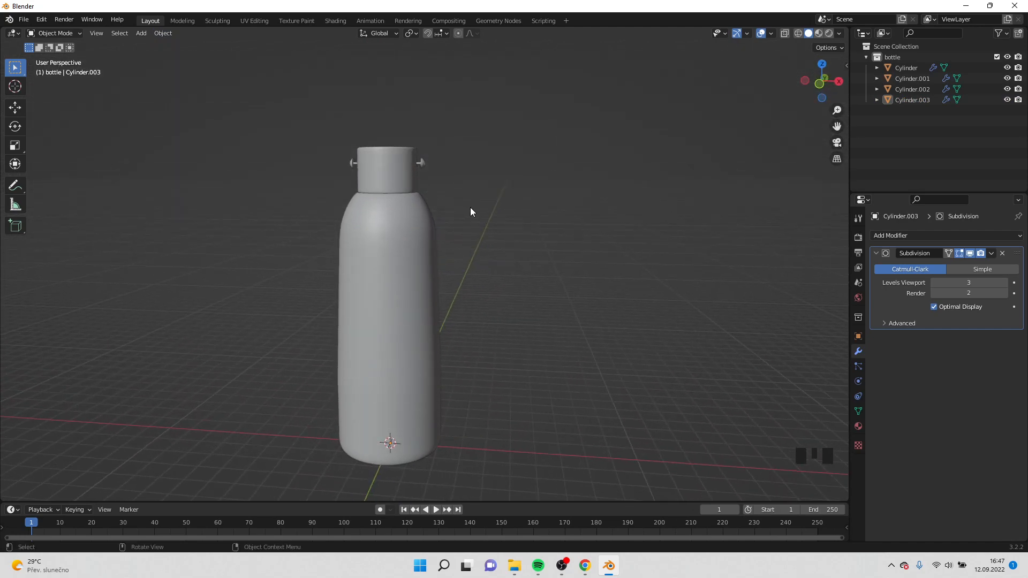
{"action": "middle_click_drag", "start_coordinate": [471, 208], "coordinate": [484, 243]}
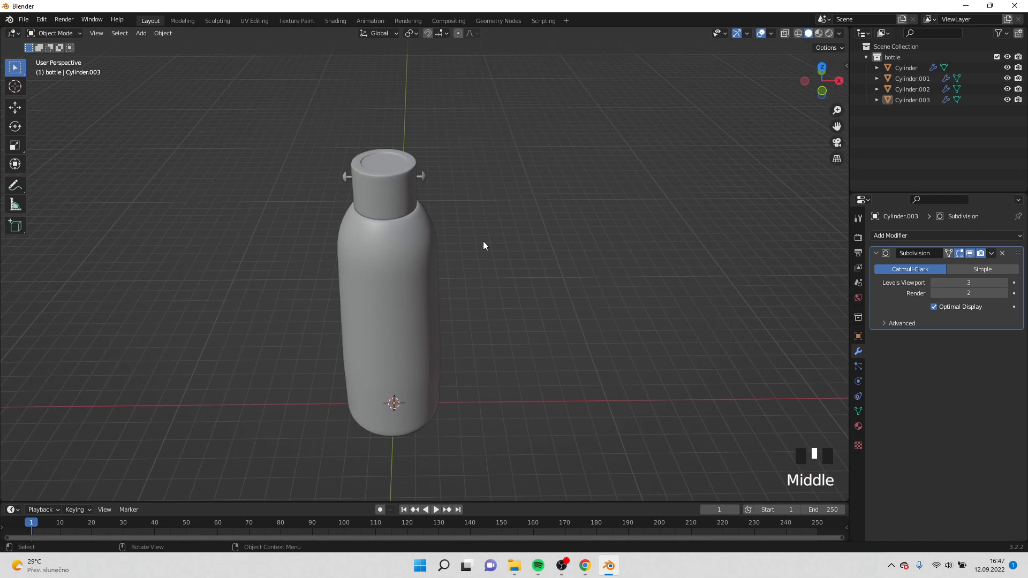
{"action": "key", "text": "shift+a"}
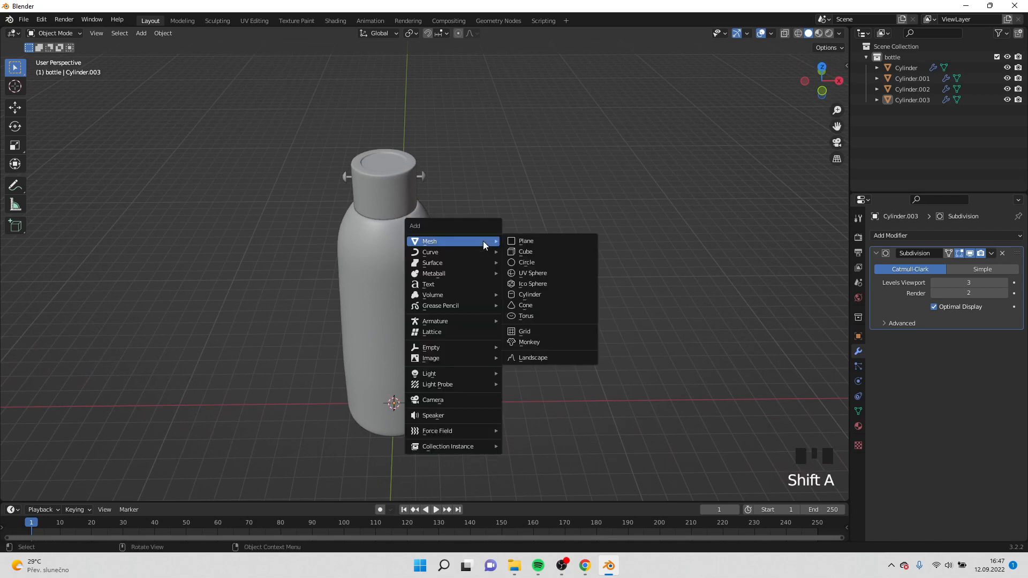
{"action": "left_click", "coordinate": [517, 241]}
{"action": "key", "text": "g"}
{"action": "key", "text": "z"}
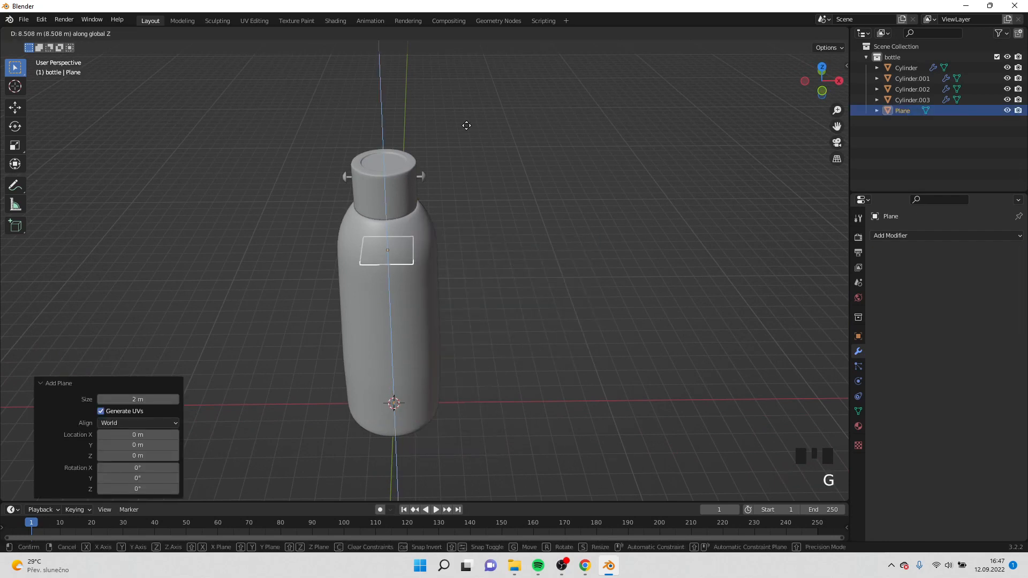
{"action": "left_click", "coordinate": [456, 500]}
Step: Scale the plane along Y to about 0.455 to make a narrow strip
{"action": "middle_click_drag", "start_coordinate": [568, 313], "coordinate": [544, 360]}
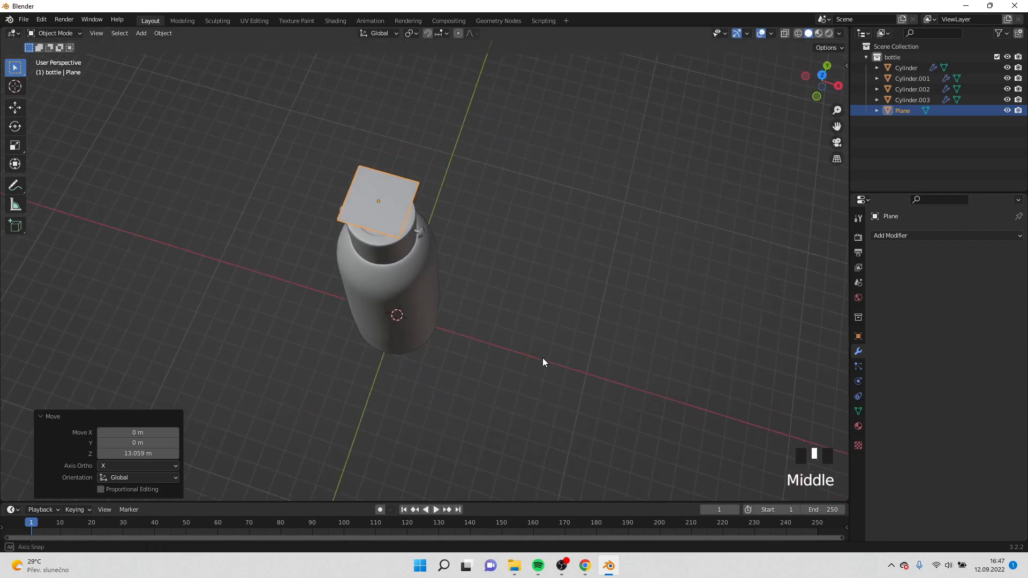
{"action": "key", "text": "s"}
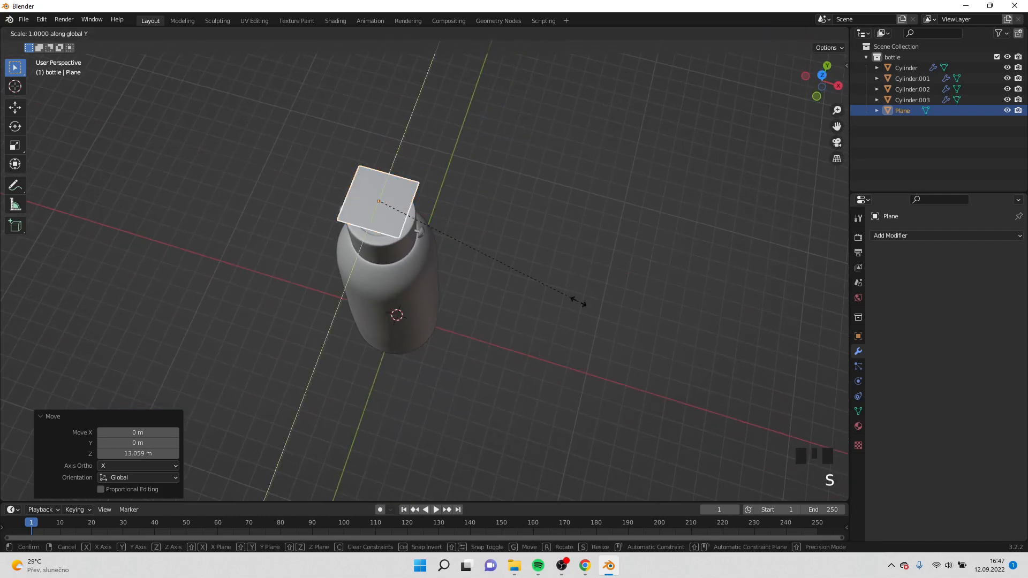
{"action": "key", "text": "y"}
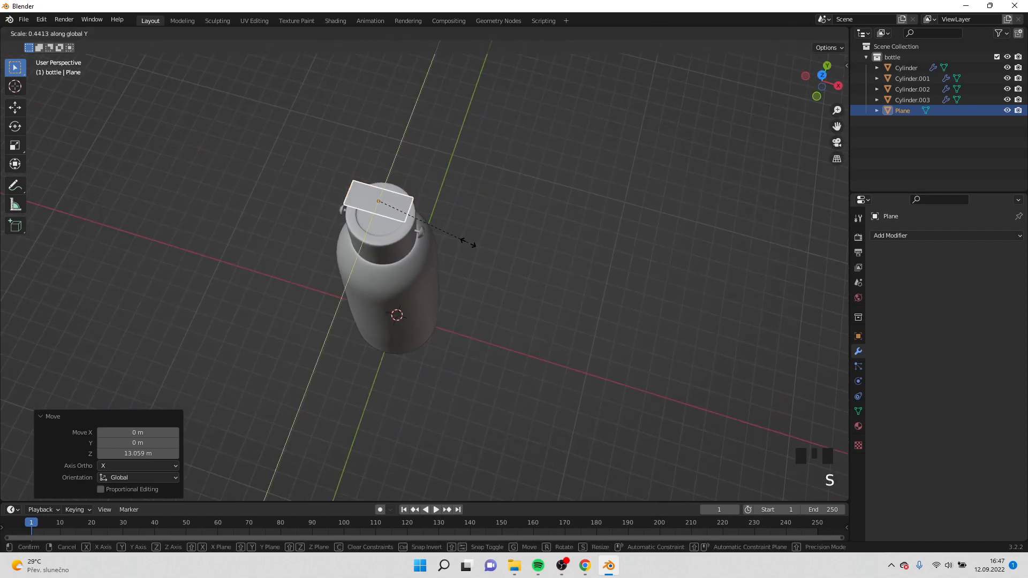
{"action": "left_click", "coordinate": [470, 244]}
Step: Cut the strip across its centre with one loop cut at factor 0 and delete the face on the negative X side
{"action": "middle_click_drag", "start_coordinate": [472, 245], "coordinate": [508, 296]}
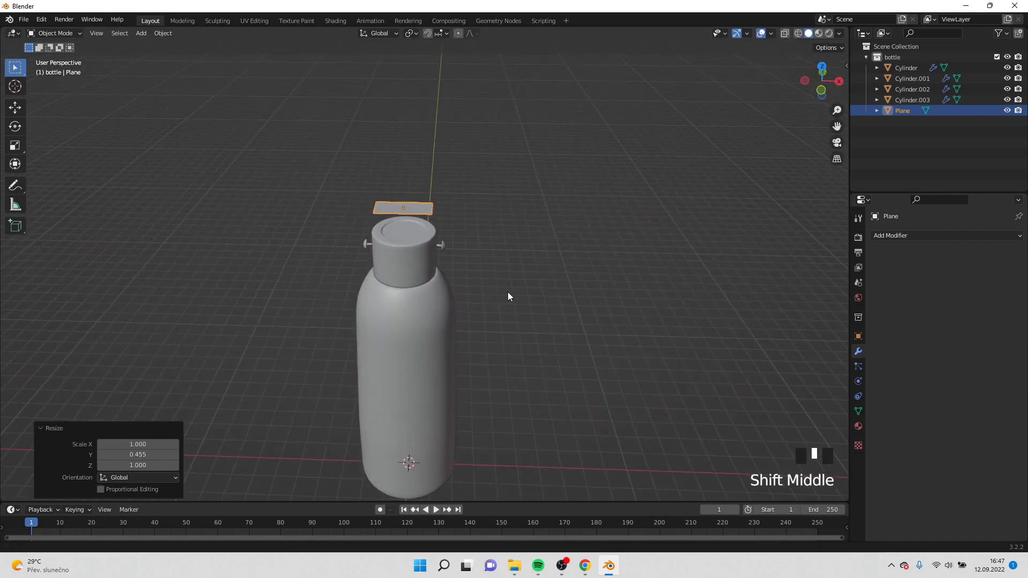
{"action": "key", "text": "Tab"}
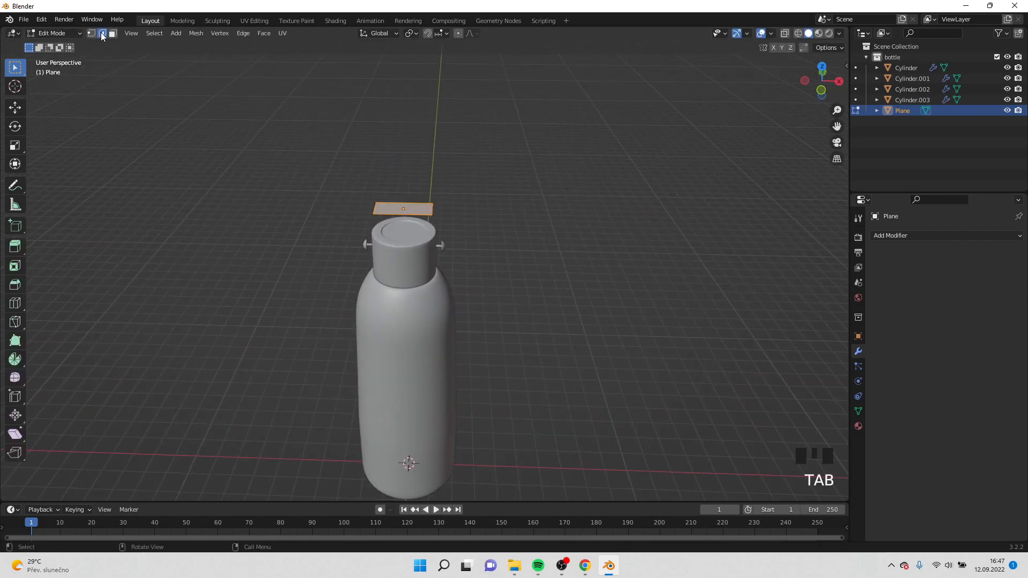
{"action": "key", "text": "ctrl+r"}
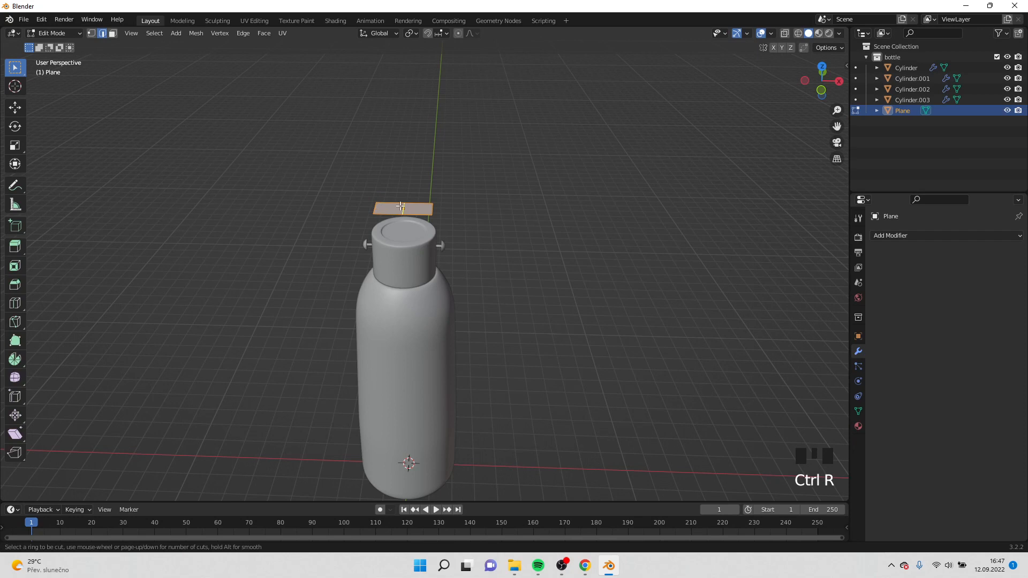
{"action": "left_click", "coordinate": [400, 206]}
{"action": "right_click", "coordinate": [400, 206]}
{"action": "left_click", "coordinate": [112, 33]}
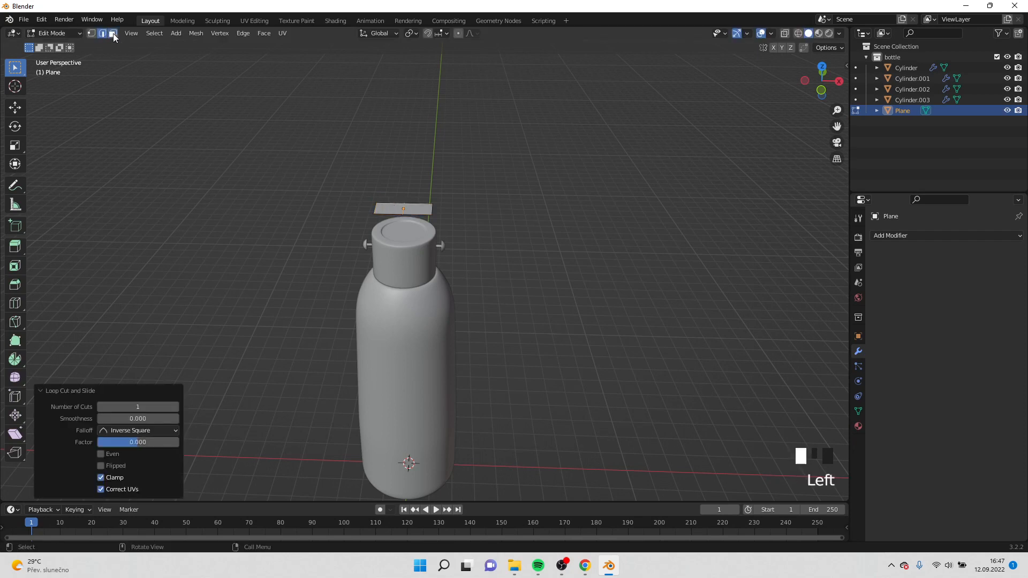
{"action": "left_click", "coordinate": [385, 212]}
{"action": "key", "text": "x"}
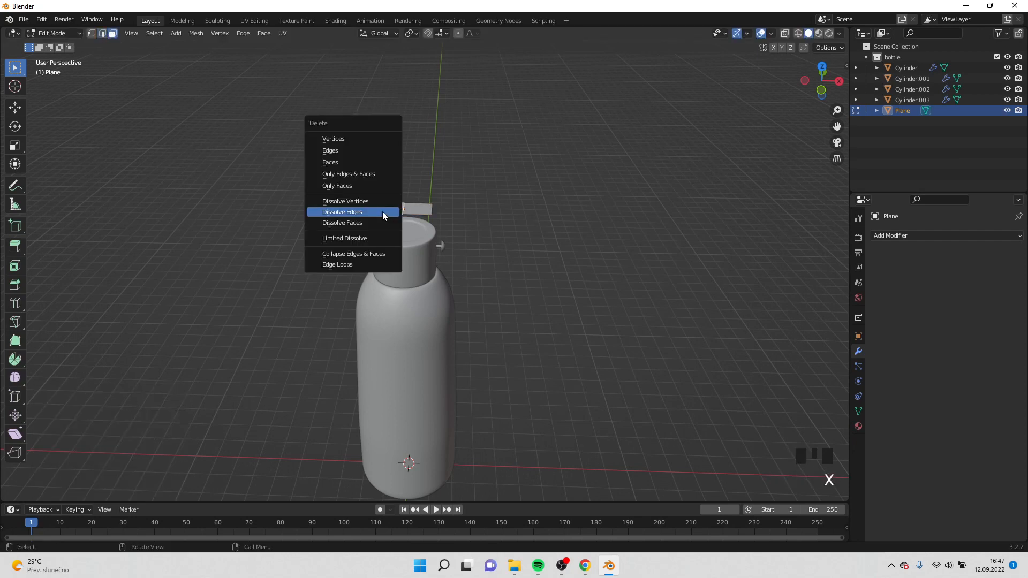
{"action": "left_click", "coordinate": [362, 159]}
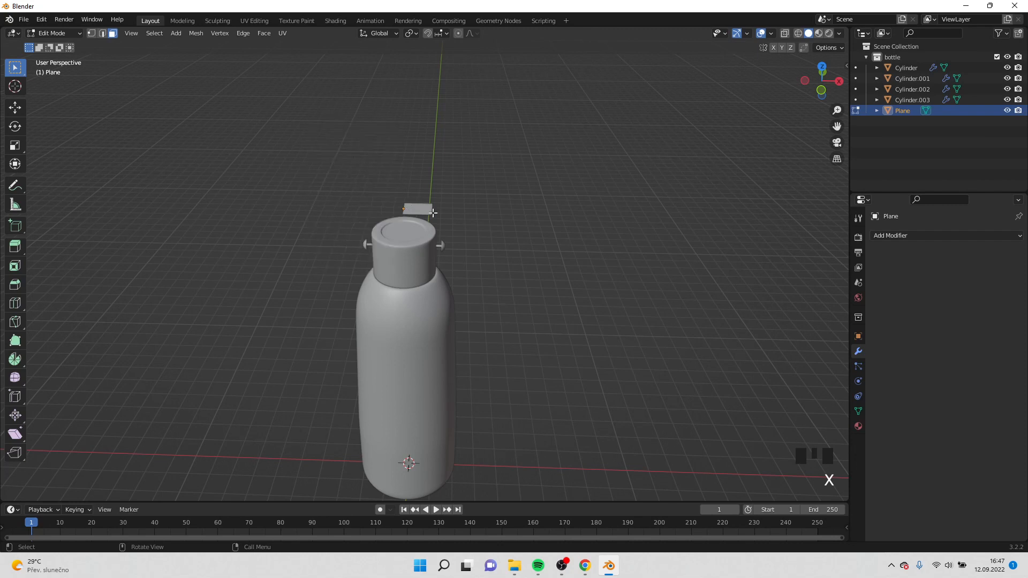
Step: Select the half strip's outer edge in Edit Mode, and in front view raise the whole object slightly along Z
{"action": "left_click", "coordinate": [101, 33]}
{"action": "left_click", "coordinate": [433, 202]}
{"action": "middle_click_drag", "start_coordinate": [475, 232], "coordinate": [478, 300]}
{"action": "key", "text": "KP_1"}
{"action": "scroll", "coordinate": [485, 230], "scroll_direction": "up", "scroll_amount": 6}
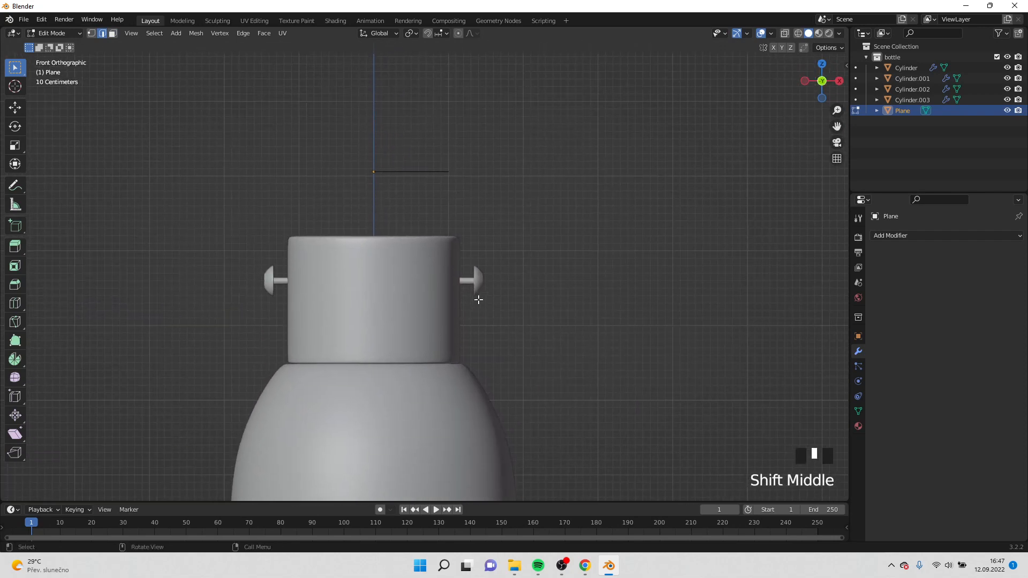
{"action": "key", "text": "Tab"}
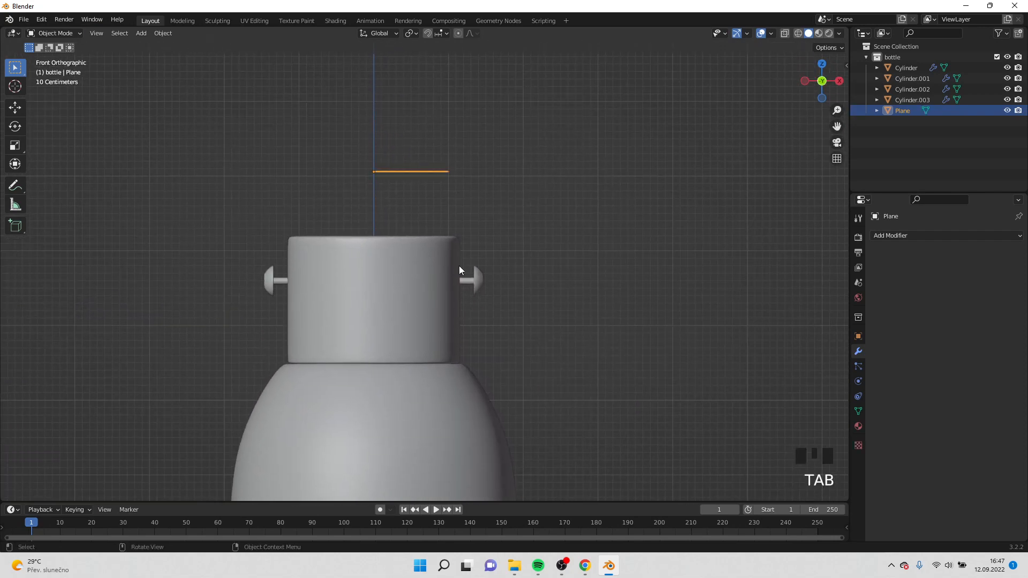
{"action": "key", "text": "g"}
{"action": "key", "text": "z"}
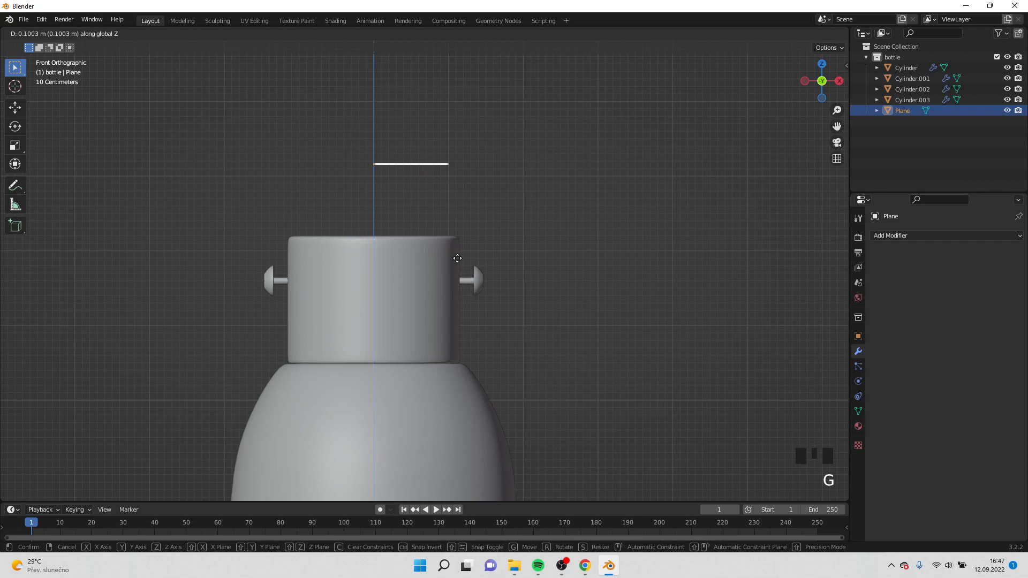
{"action": "left_click", "coordinate": [458, 255]}
Step: Extrude the outer edge about 0.394 m in X and -0.322 m in Z, and again about -0.129 m in X and -0.58 m in Z
{"action": "key", "text": "Tab"}
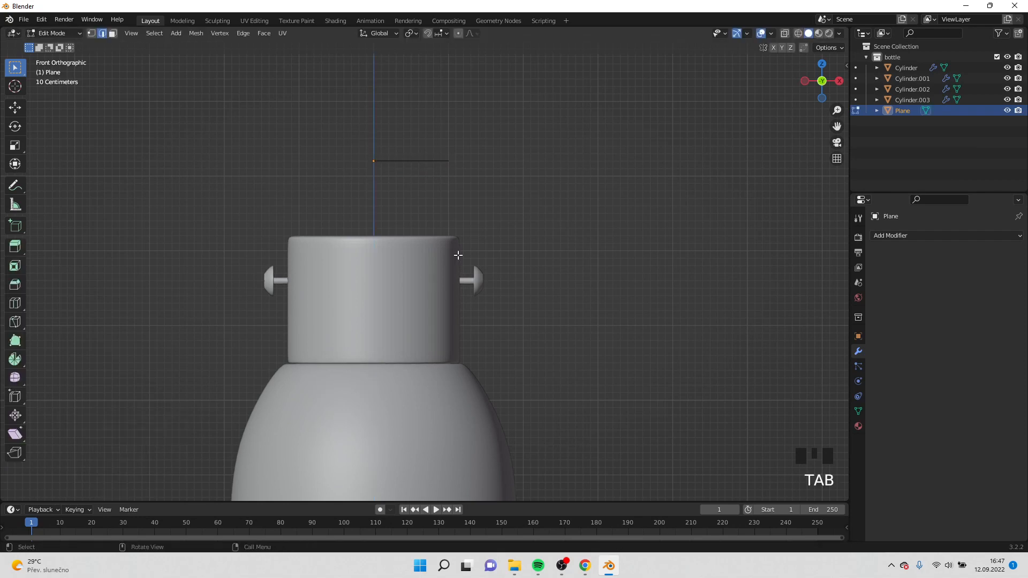
{"action": "middle_click_drag", "start_coordinate": [478, 207], "coordinate": [477, 232]}
{"action": "key", "text": "KP_1"}
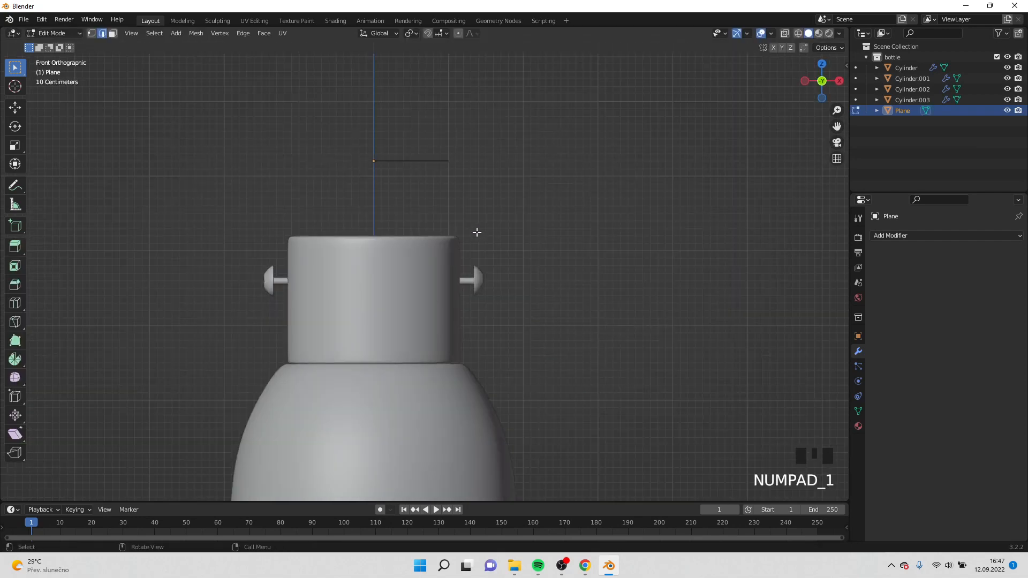
{"action": "key", "text": "e"}
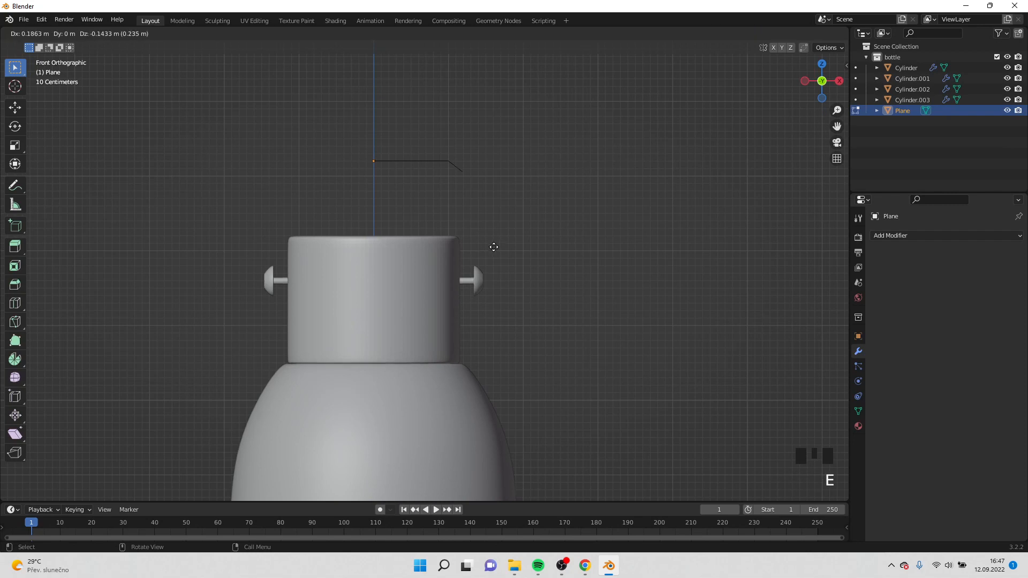
{"action": "left_click", "coordinate": [507, 257]}
{"action": "key", "text": "e"}
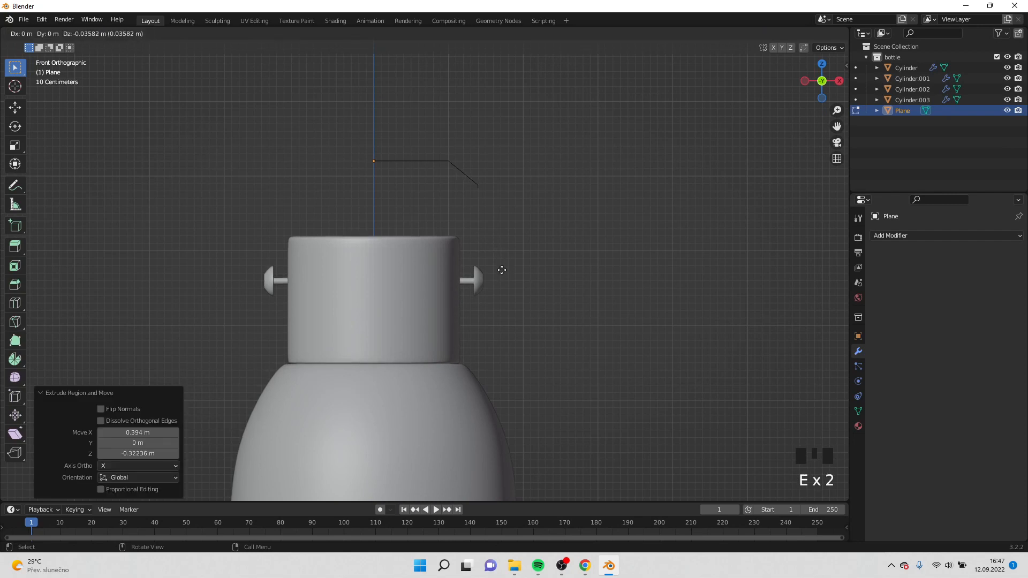
{"action": "left_click", "coordinate": [493, 310]}
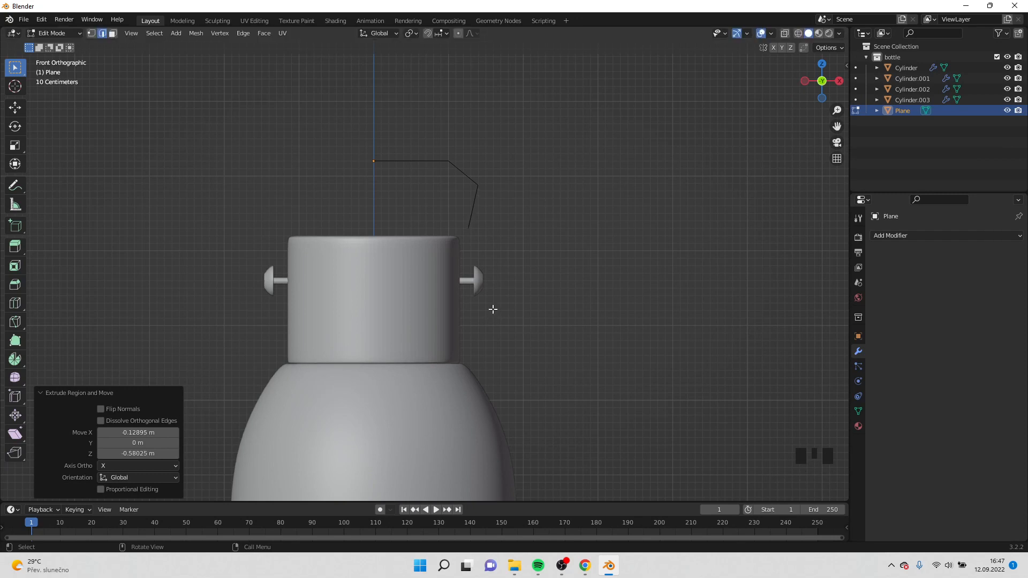
Step: Shift the strip's end edge about -0.072 m in X and extrude it straight down about 0.967 m past the pin
{"action": "key", "text": "g"}
{"action": "left_click", "coordinate": [487, 311]}
{"action": "key", "text": "e"}
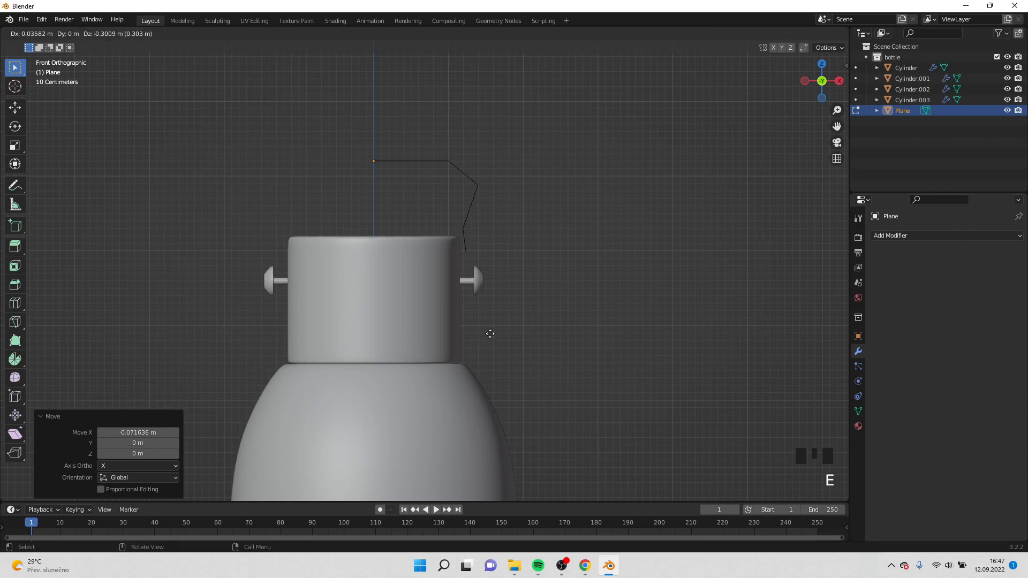
{"action": "key", "text": "z"}
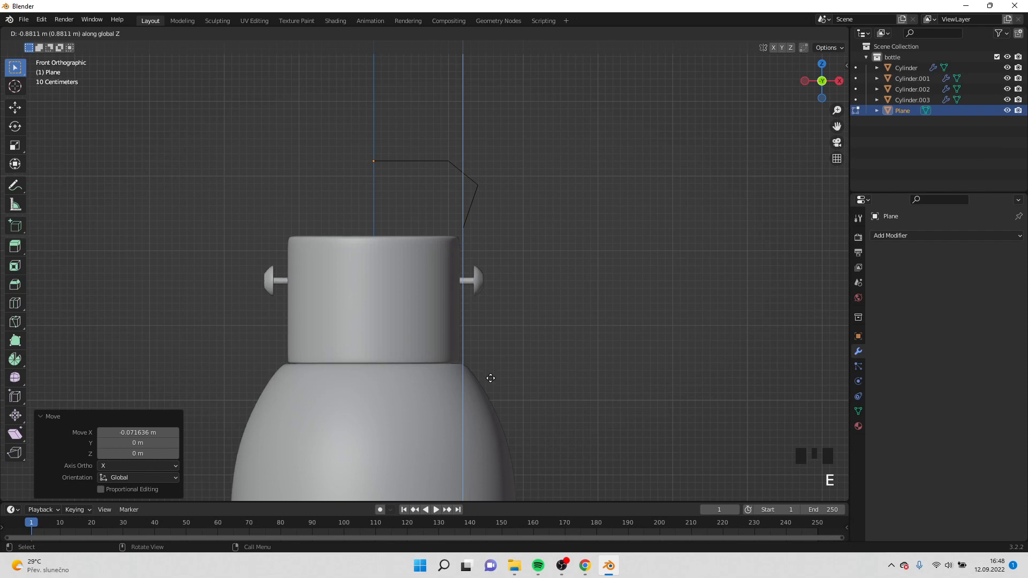
{"action": "left_click", "coordinate": [490, 384]}
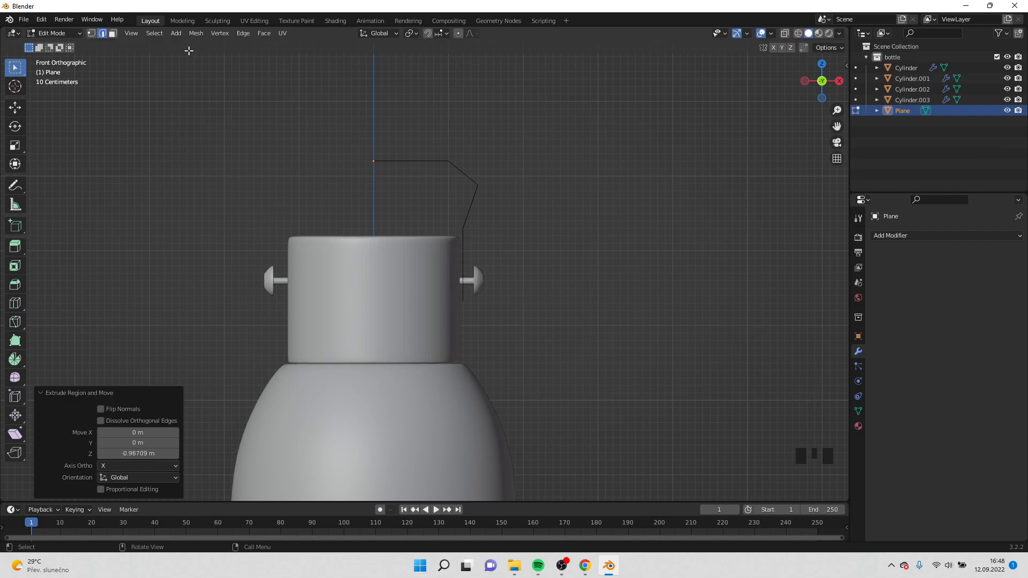
Step: Select the strip's lower vertices through the mesh with X-ray, move them about 0.039 m along X, and return to solid display in Object Mode
{"action": "left_click", "coordinate": [92, 33]}
{"action": "left_click", "coordinate": [785, 34]}
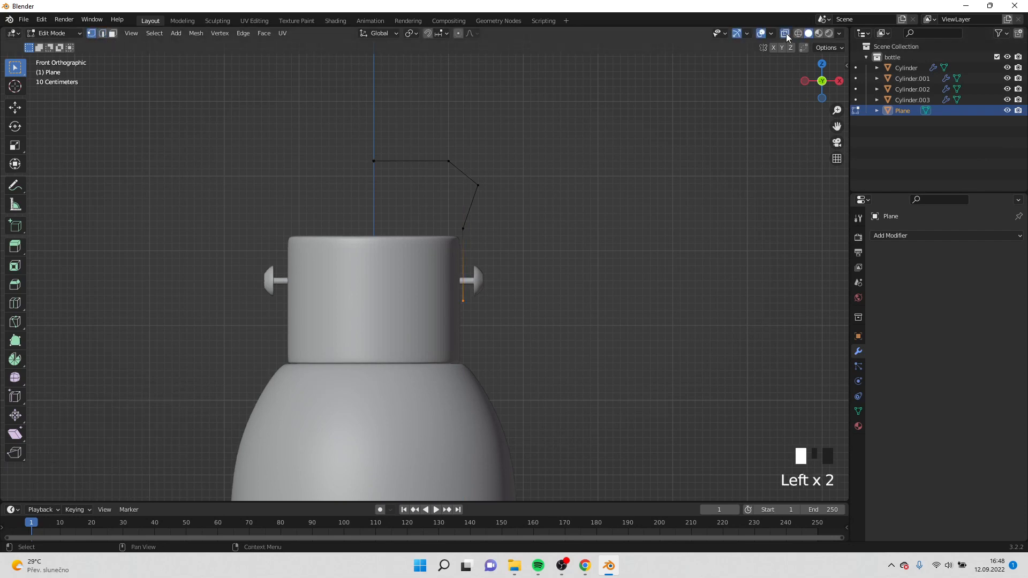
{"action": "left_click_drag", "start_coordinate": [429, 209], "coordinate": [529, 361]}
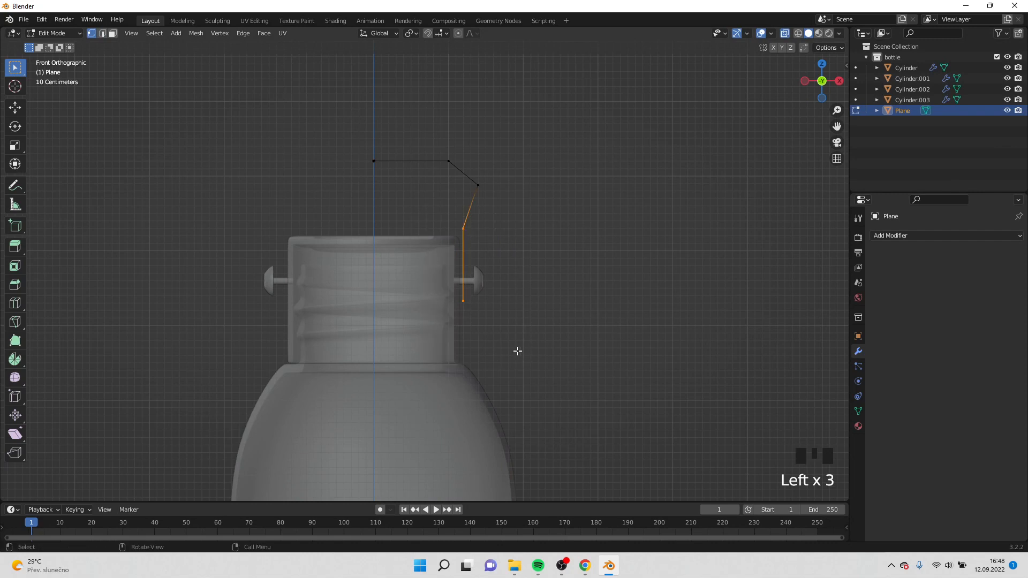
{"action": "key", "text": "g"}
{"action": "key", "text": "x"}
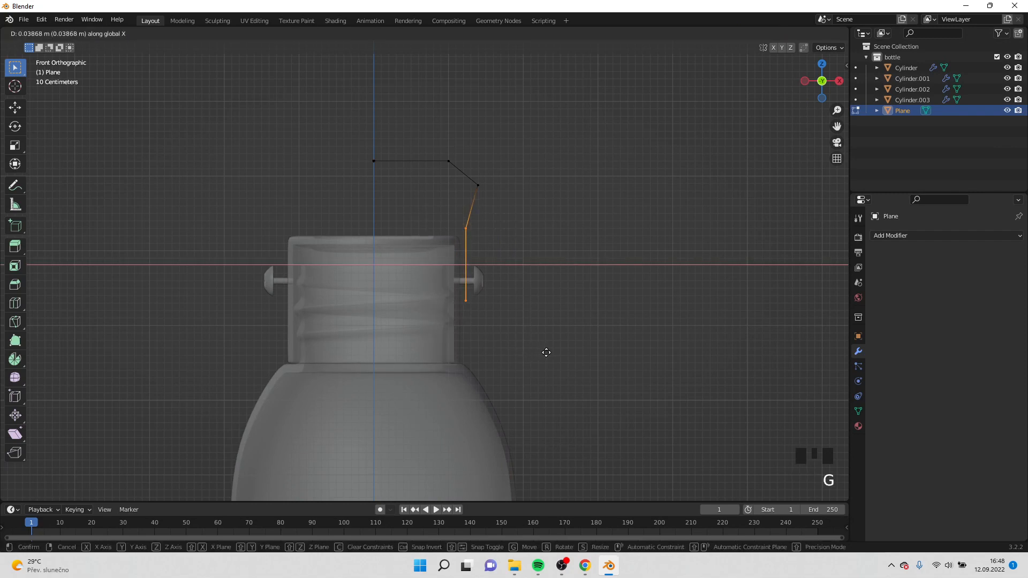
{"action": "left_click", "coordinate": [546, 353]}
{"action": "key", "text": "Tab"}
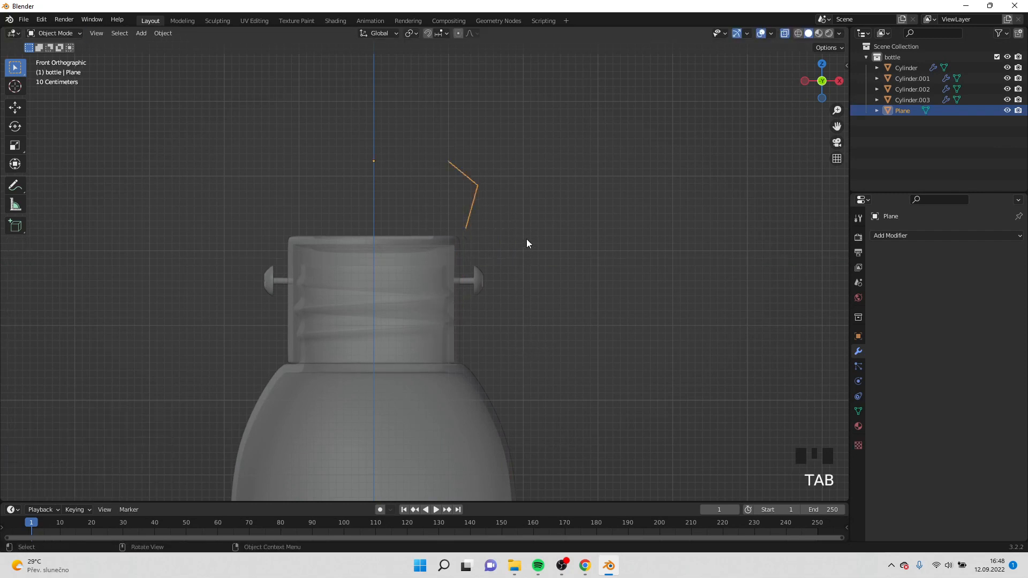
{"action": "middle_click_drag", "start_coordinate": [527, 244], "coordinate": [475, 296]}
{"action": "scroll", "coordinate": [493, 273], "scroll_direction": "down", "scroll_amount": 3}
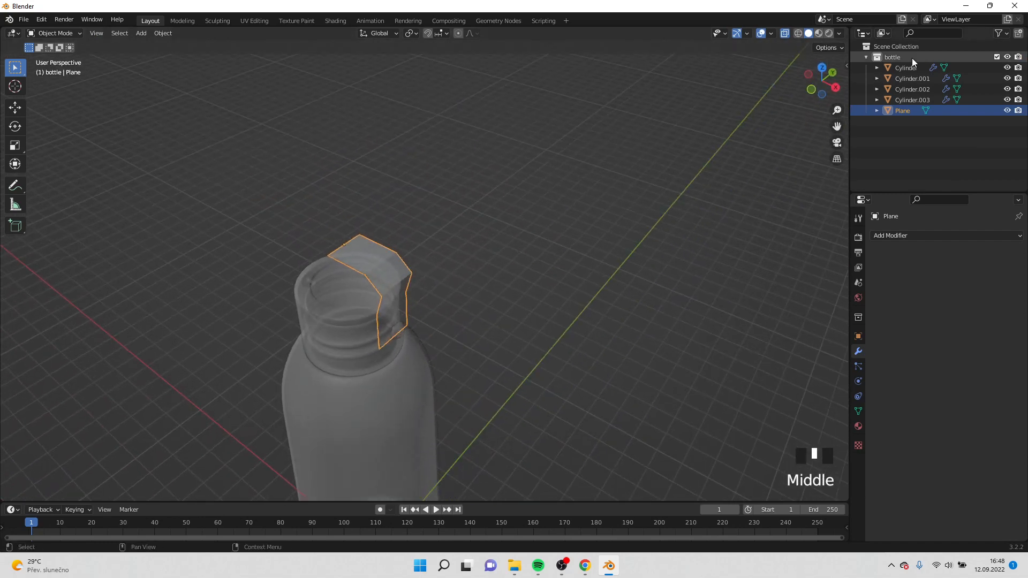
{"action": "left_click", "coordinate": [785, 34]}
Step: Enter Edit Mode on the strip and select its three faces above the pin face
{"action": "middle_click_drag", "start_coordinate": [616, 166], "coordinate": [443, 257]}
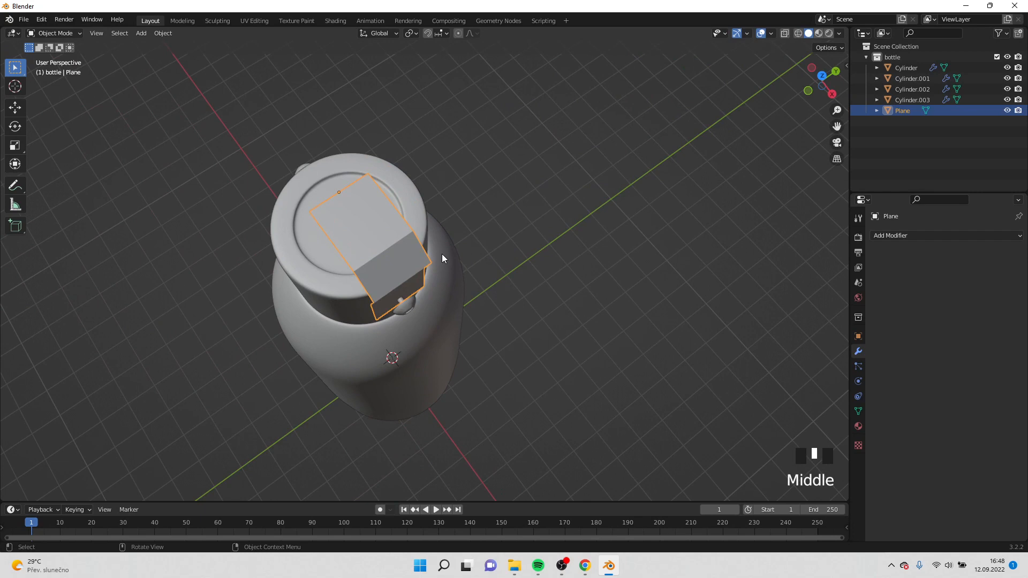
{"action": "left_click", "coordinate": [786, 33]}
{"action": "left_click", "coordinate": [785, 34]}
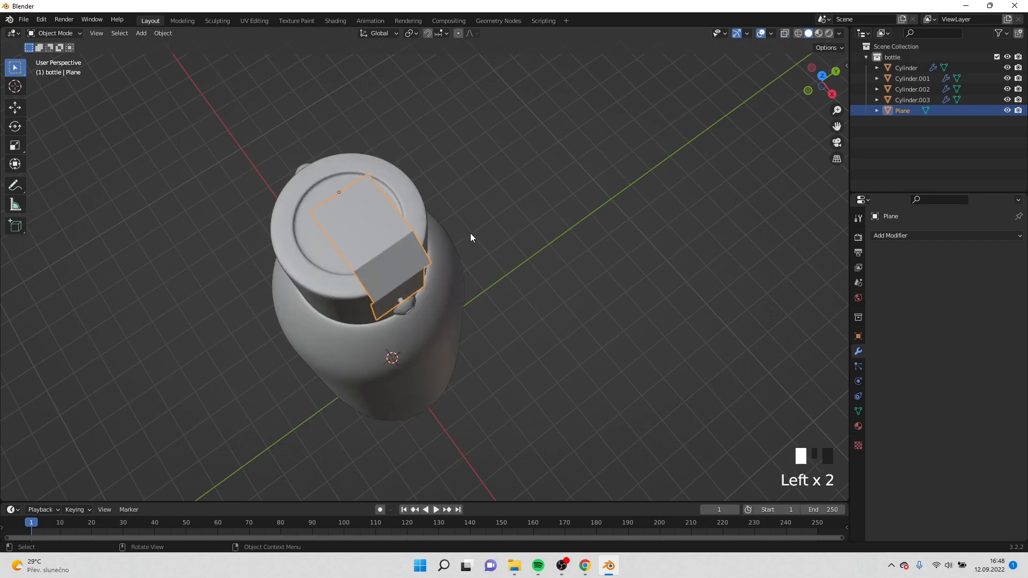
{"action": "key", "text": "Tab"}
{"action": "left_click", "coordinate": [113, 33]}
{"action": "left_click", "coordinate": [361, 220]}
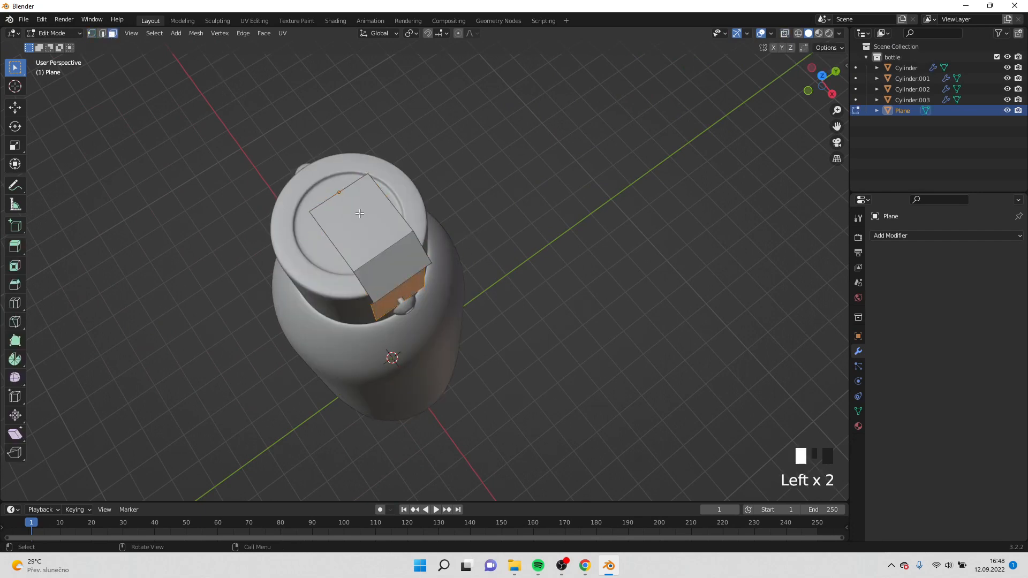
{"action": "left_click", "coordinate": [393, 271], "text": "shift"}
{"action": "middle_click_drag", "start_coordinate": [438, 300], "coordinate": [431, 201]}
{"action": "left_click", "coordinate": [387, 180], "text": "shift"}
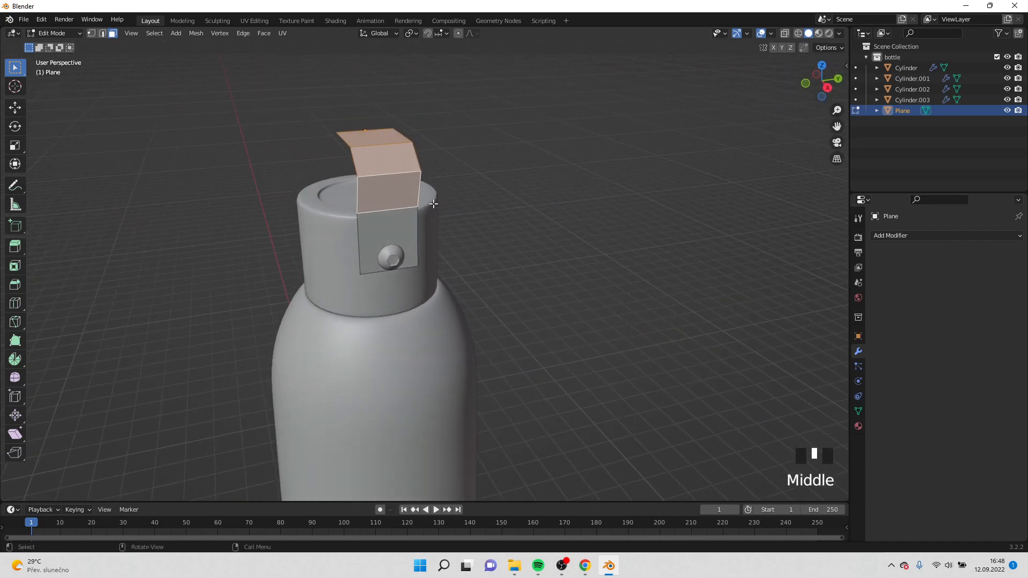
Step: Add one centred horizontal loop cut across the strip face directly above the pin face
{"action": "key", "text": "ctrl+r"}
{"action": "left_click", "coordinate": [433, 204]}
{"action": "left_click", "coordinate": [434, 203]}
{"action": "left_click", "coordinate": [389, 187]}
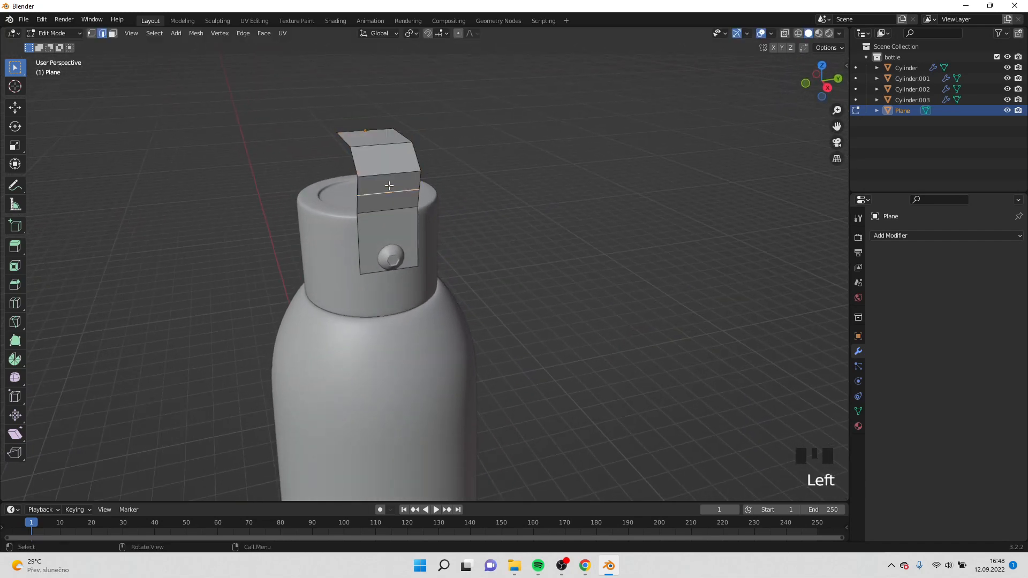
Step: Select the strip's three faces above the new loop cut and inset them together about 0.184 m with Boundary enabled
{"action": "left_click", "coordinate": [113, 33]}
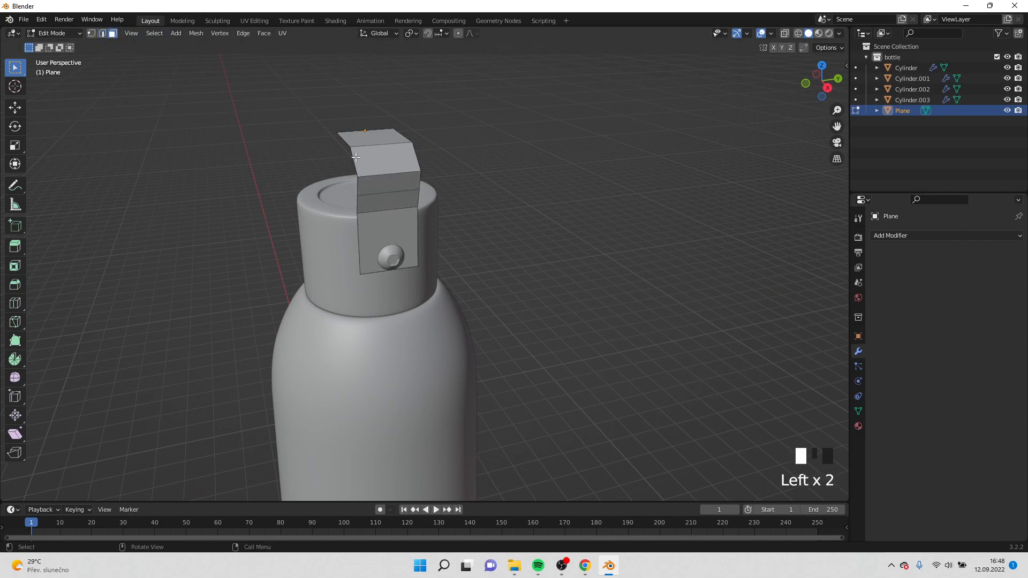
{"action": "left_click", "coordinate": [385, 183]}
{"action": "left_click", "coordinate": [379, 157], "text": "shift"}
{"action": "left_click", "coordinate": [376, 136], "text": "shift"}
{"action": "middle_click_drag", "start_coordinate": [376, 136], "coordinate": [398, 203]}
{"action": "key", "text": "i"}
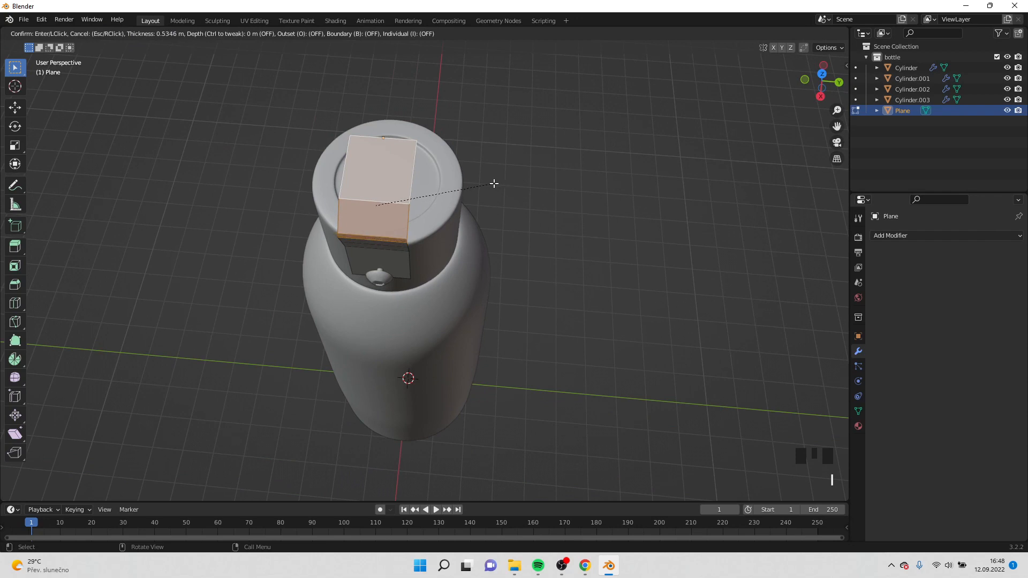
{"action": "key", "text": "b"}
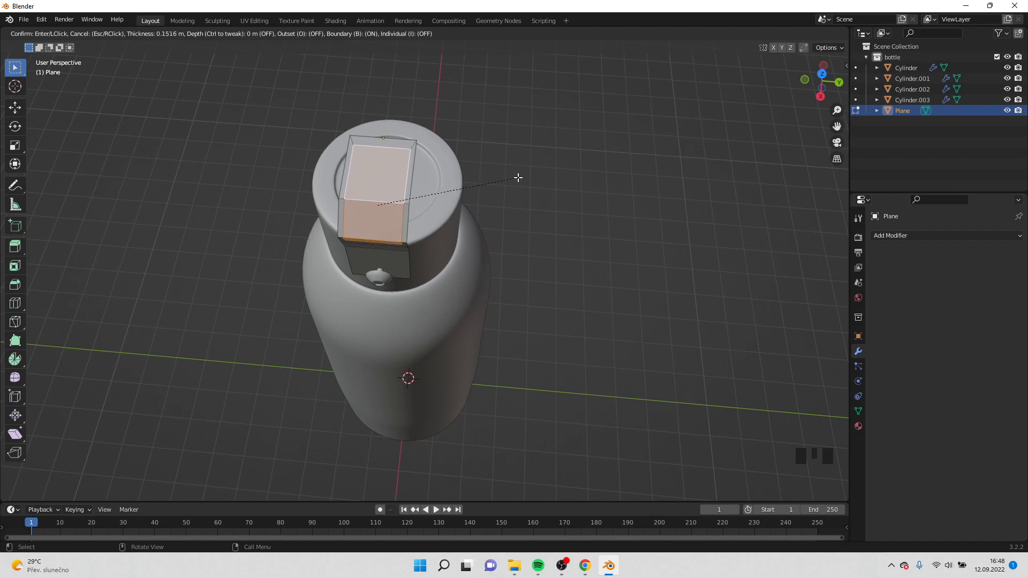
{"action": "left_click", "coordinate": [516, 176]}
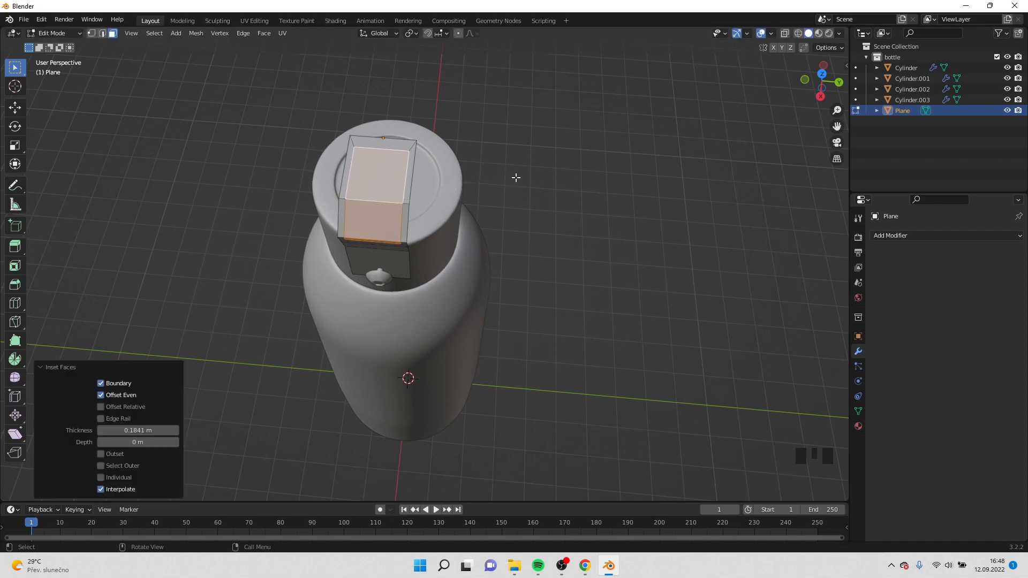
Step: Delete the inset faces to open a window in the upper part of the strip
{"action": "mouse_move", "coordinate": [497, 206]}
{"action": "middle_mouse_down"}
{"action": "mouse_move", "coordinate": [489, 180]}
{"action": "mouse_move", "coordinate": [498, 207]}
{"action": "middle_mouse_up"}
{"action": "scroll", "coordinate": [483, 207], "scroll_direction": "up", "scroll_amount": 2}
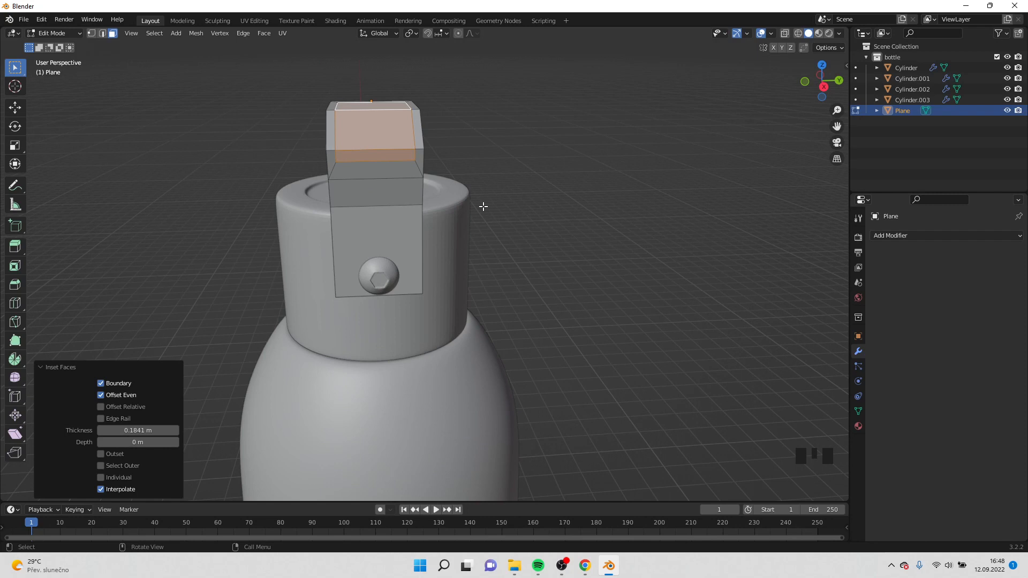
{"action": "key", "text": "x"}
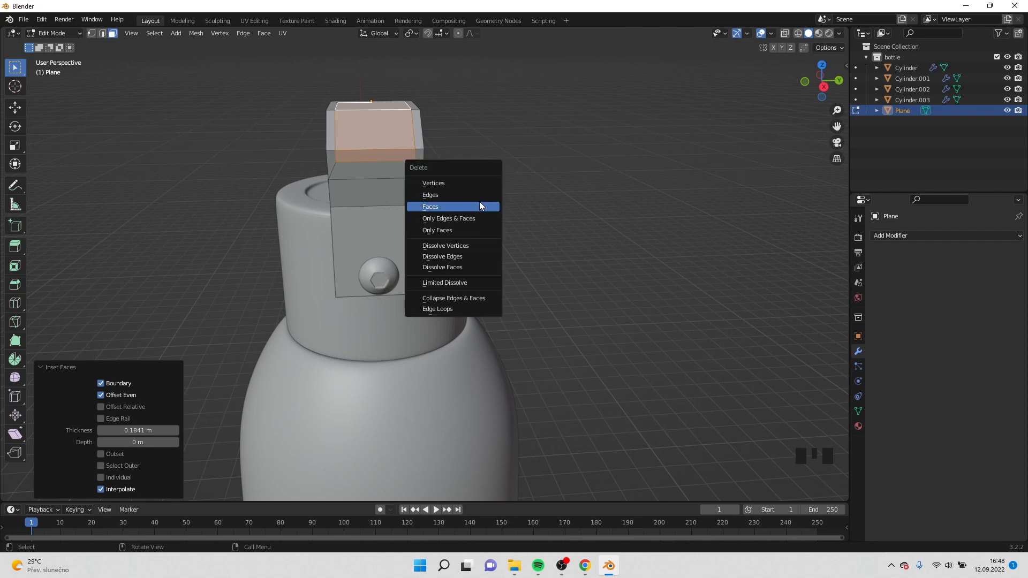
{"action": "left_click", "coordinate": [480, 207]}
{"action": "middle_click_drag", "start_coordinate": [482, 177], "coordinate": [514, 209]}
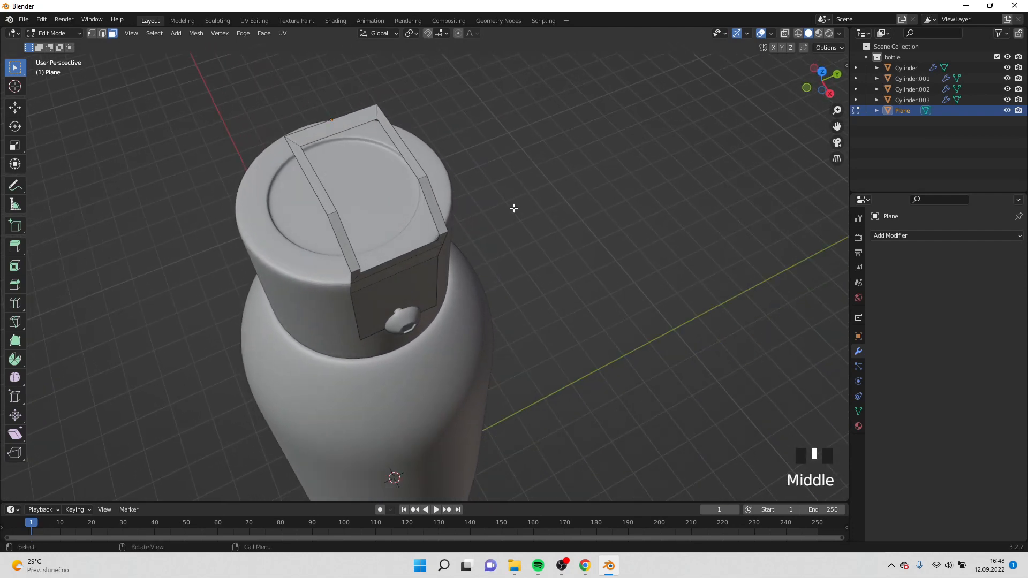
Step: Delete the narrow border face at the strip's centre end so only the two side arms remain there
{"action": "left_click", "coordinate": [325, 136]}
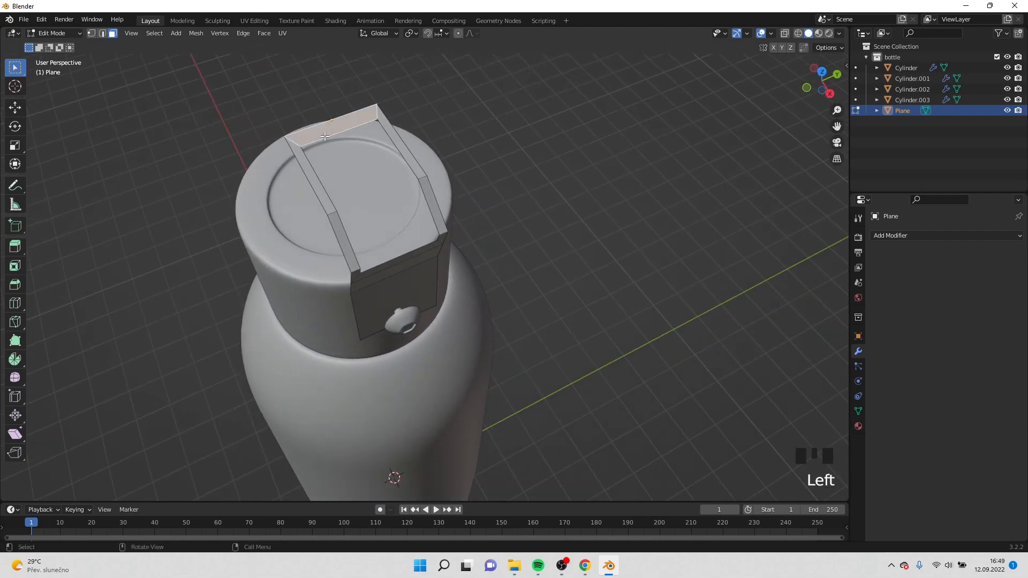
{"action": "key", "text": "x"}
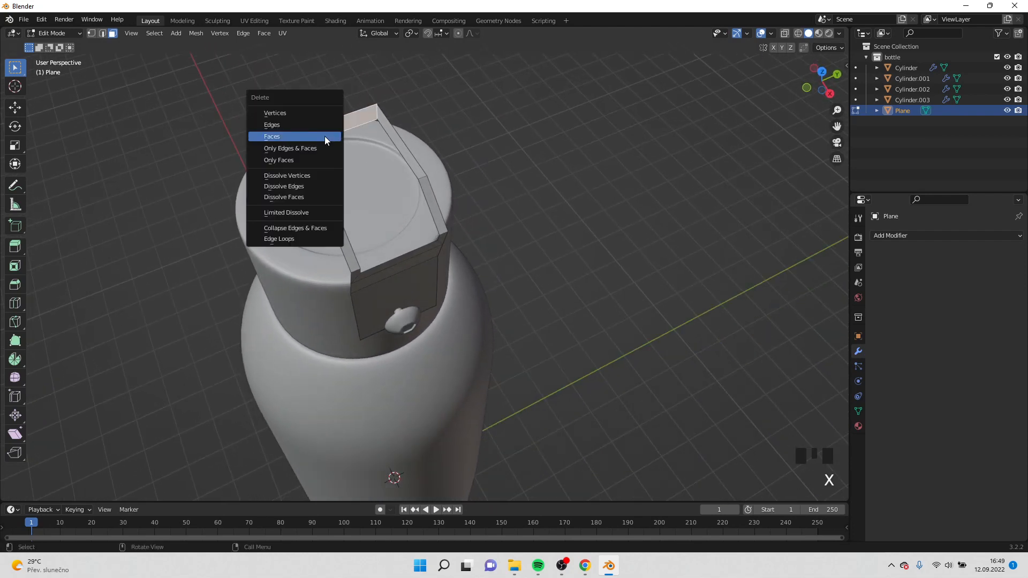
{"action": "left_click", "coordinate": [325, 136]}
{"action": "middle_click_drag", "start_coordinate": [325, 136], "coordinate": [448, 154]}
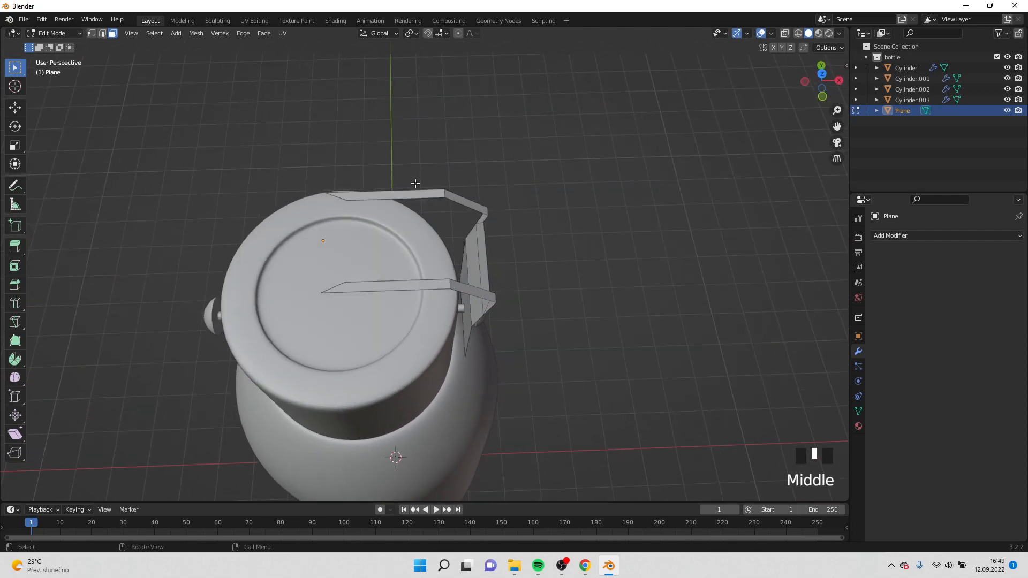
{"action": "key", "text": "Tab"}
{"action": "key", "text": "Tab"}
Step: Select the centre end vertices of both arms and scale them to 0 along X to straighten the ends
{"action": "left_click", "coordinate": [91, 33]}
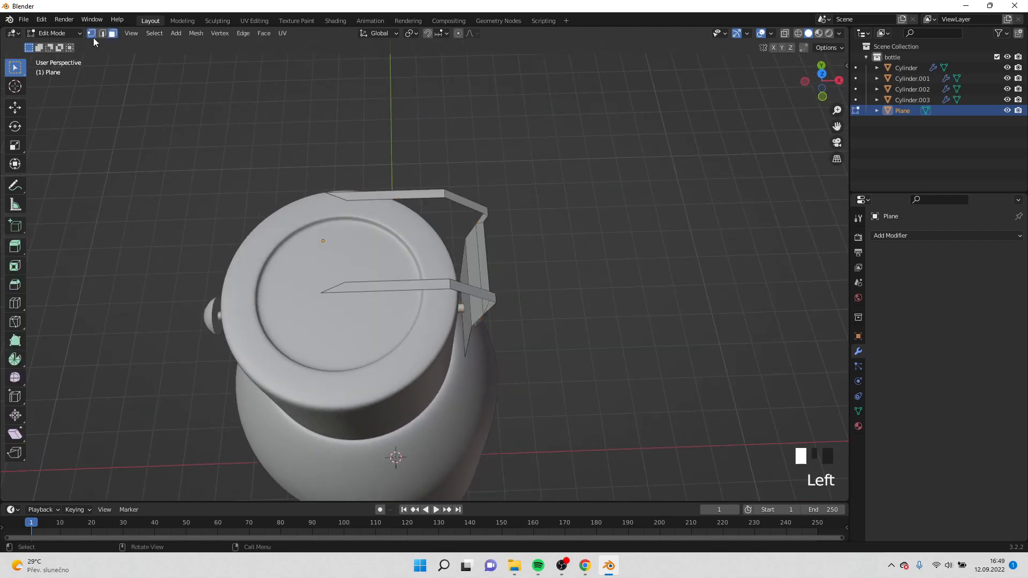
{"action": "left_click", "coordinate": [313, 187]}
{"action": "left_click_drag", "start_coordinate": [314, 188], "coordinate": [357, 209]}
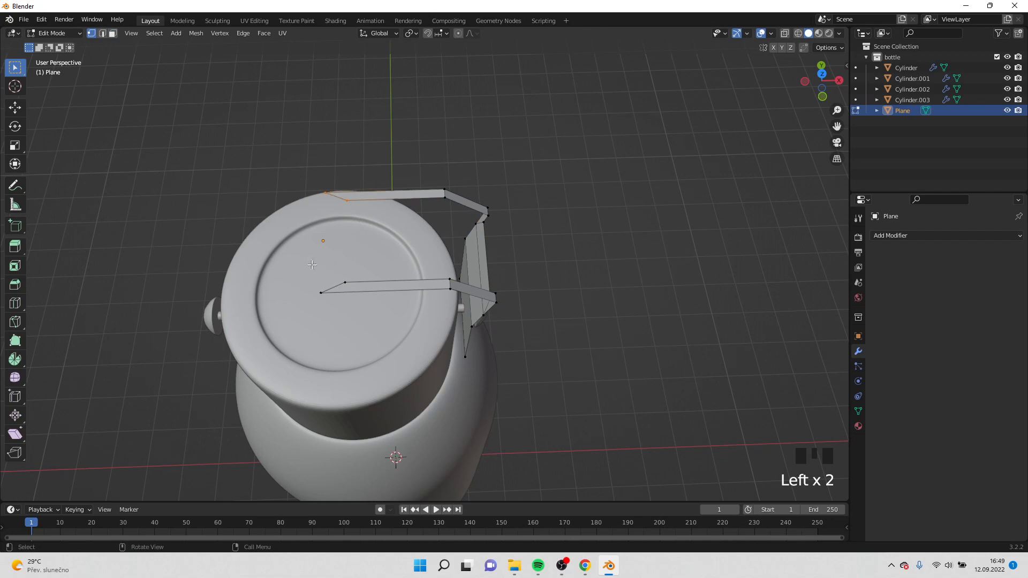
{"action": "left_click_drag", "start_coordinate": [305, 267], "coordinate": [363, 323], "text": "shift"}
{"action": "key", "text": "s"}
{"action": "key", "text": "x"}
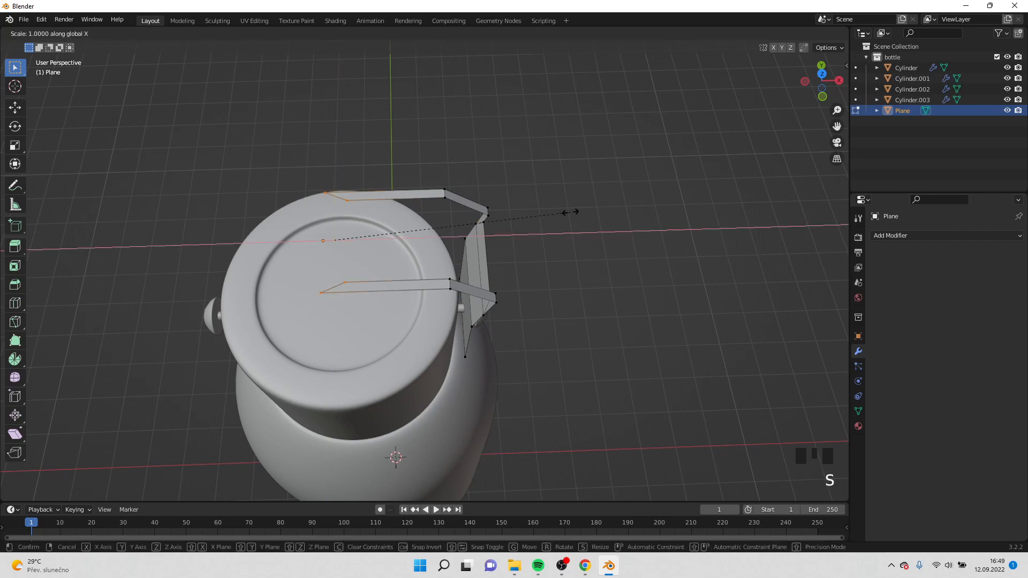
{"action": "key", "text": "0"}
{"action": "key", "text": "Return"}
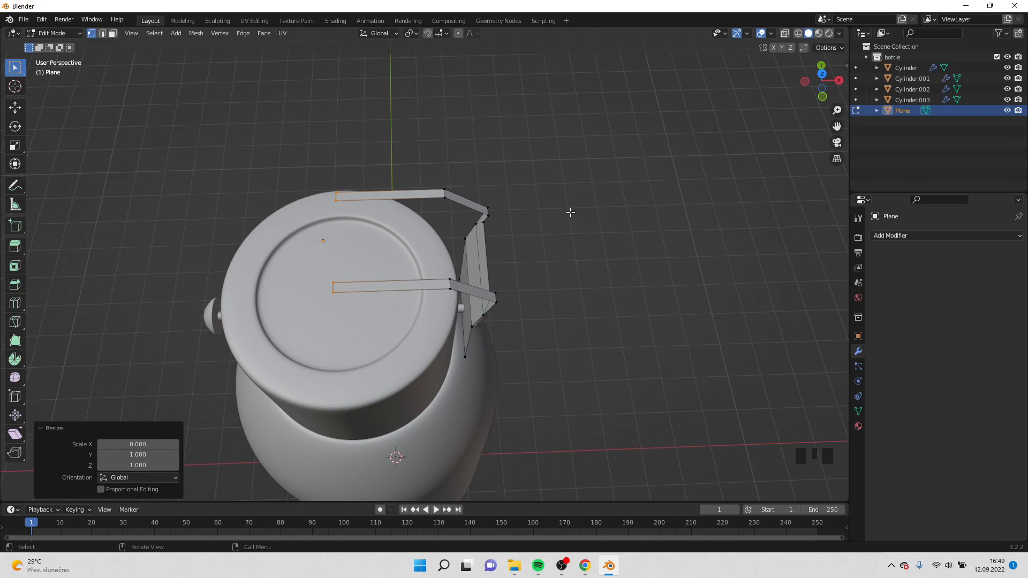
Step: In top view, move the flattened arm ends along X to the bottle's centre line
{"action": "key", "text": "KP_7"}
{"action": "key", "text": "g"}
{"action": "key", "text": "x"}
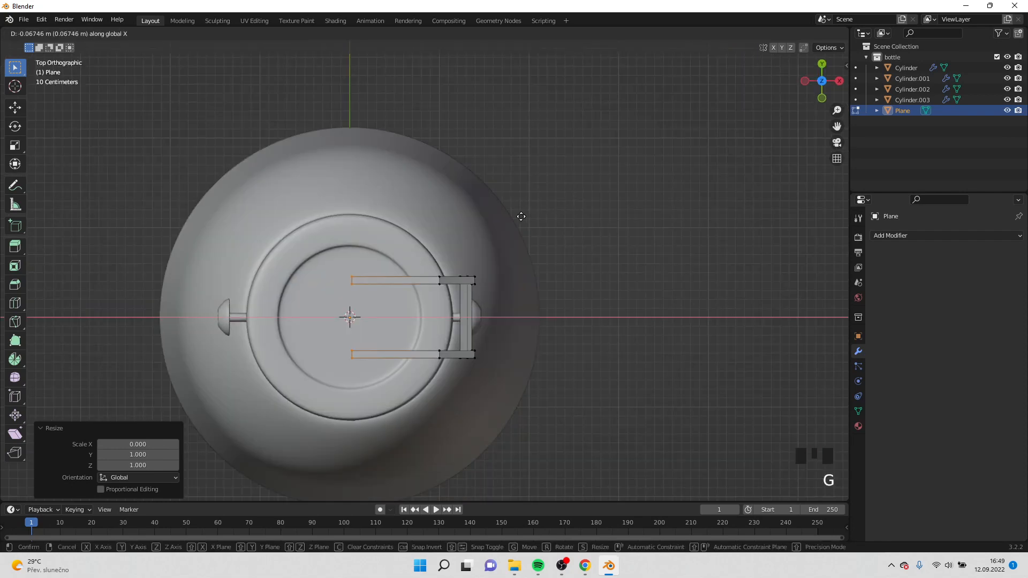
{"action": "left_click", "coordinate": [528, 232]}
{"action": "key", "text": "Tab"}
{"action": "middle_click_drag", "start_coordinate": [528, 232], "coordinate": [405, 208]}
{"action": "key", "text": "Tab"}
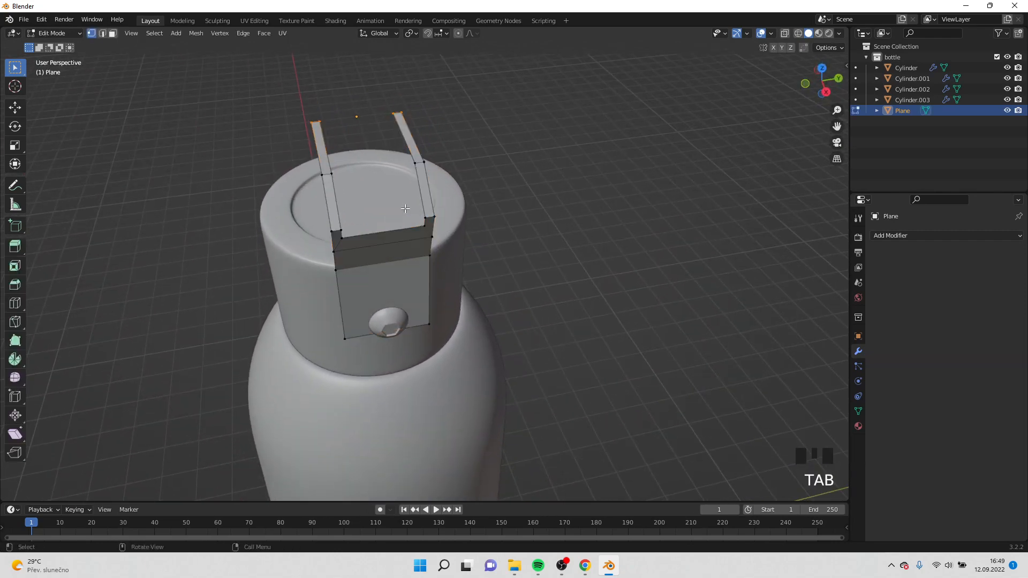
Step: Select the inner long edges of both strap arms in edge mode
{"action": "left_click", "coordinate": [102, 35]}
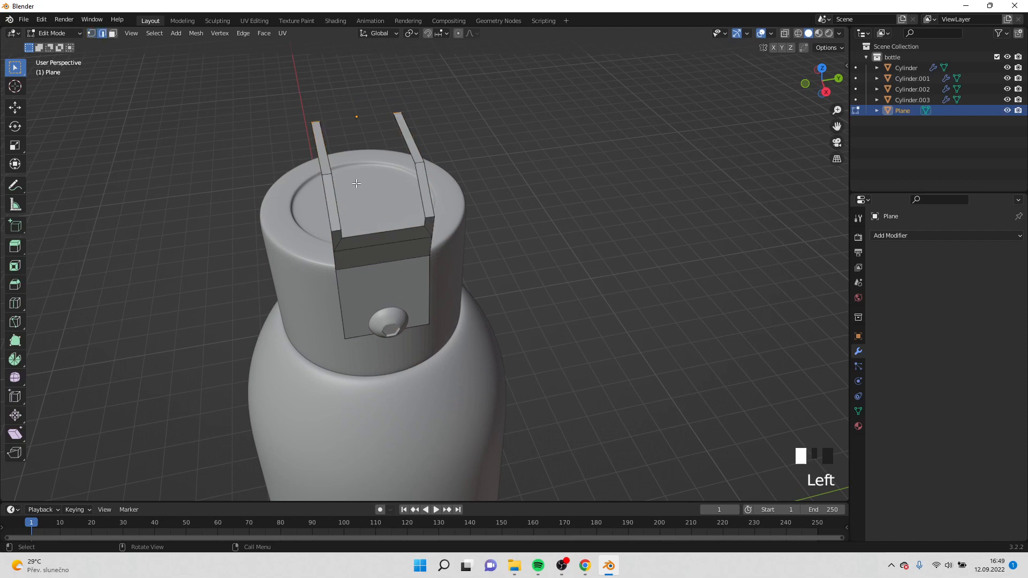
{"action": "left_click", "coordinate": [328, 151]}
{"action": "left_click", "coordinate": [339, 201], "text": "shift"}
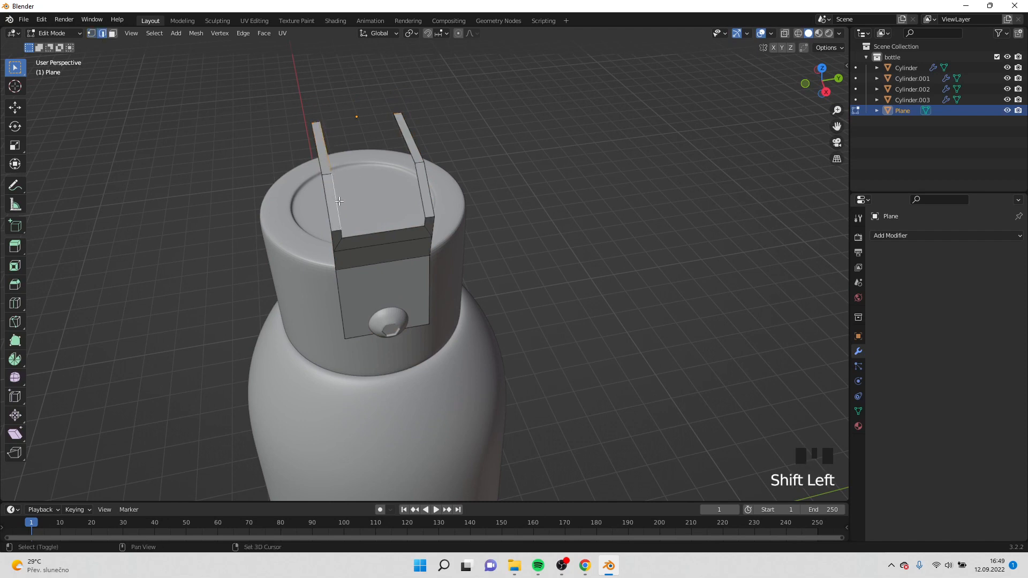
{"action": "left_click", "coordinate": [420, 184], "text": "shift"}
{"action": "left_click", "coordinate": [408, 153], "text": "shift"}
Step: Try scaling the inner edges to 0.799 along Y to widen the arms, and undo it
{"action": "key", "text": "s"}
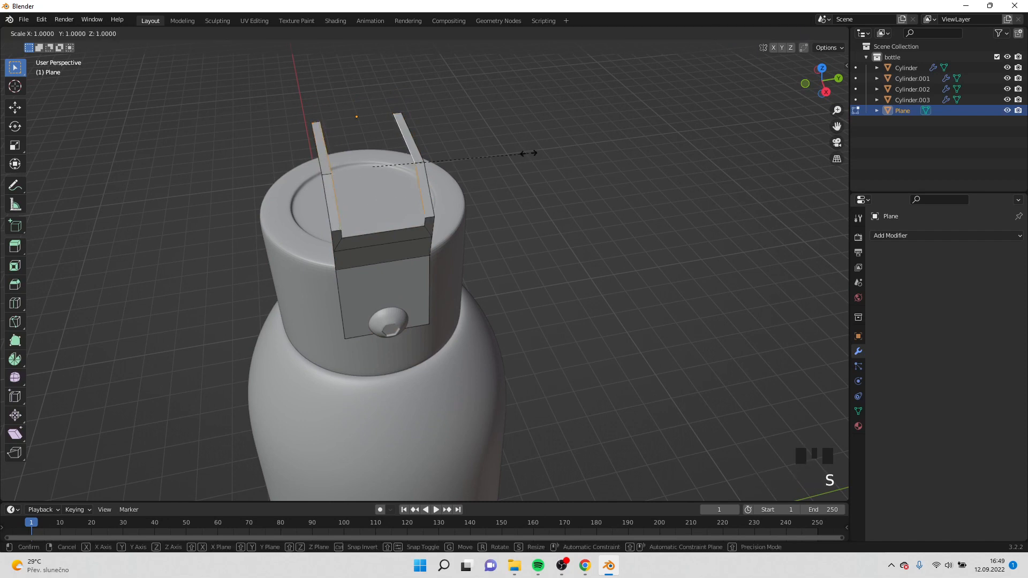
{"action": "key", "text": "y"}
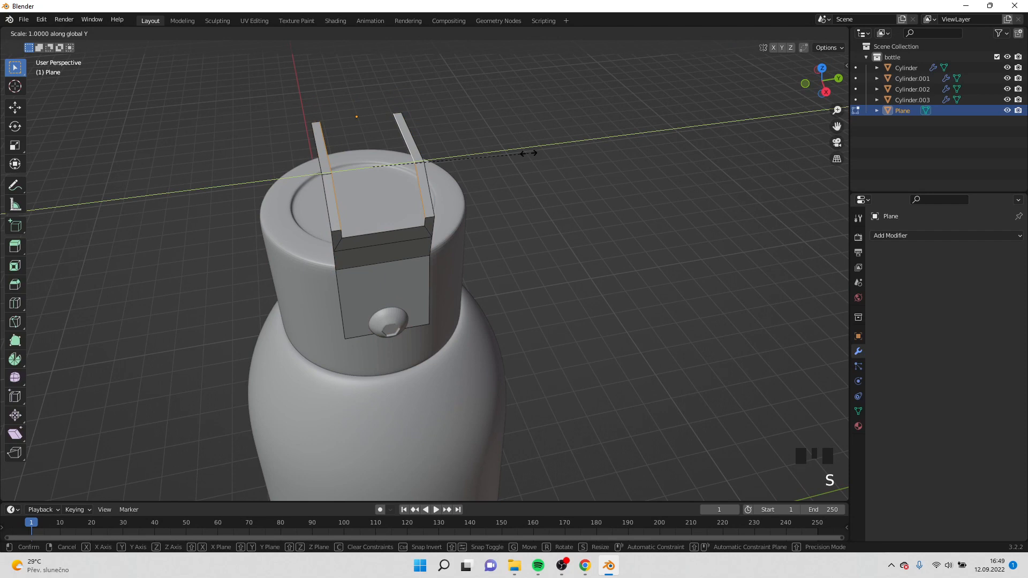
{"action": "left_click", "coordinate": [497, 156]}
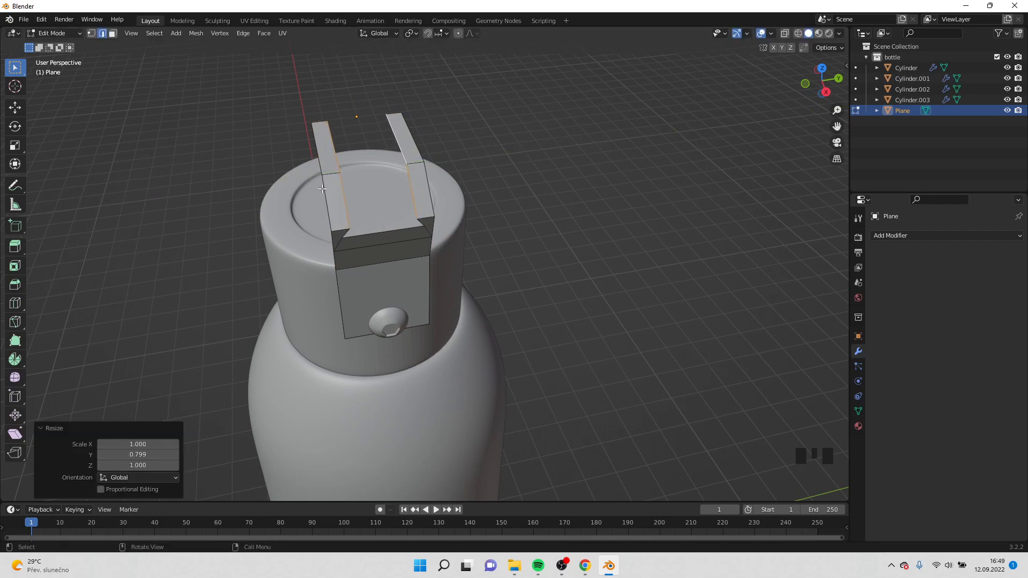
{"action": "key", "text": "ctrl+z"}
Step: Add the opening's two lower inner corner vertices to the selection and scale the inner edges inward along Y to widen the arms
{"action": "left_click", "coordinate": [91, 33]}
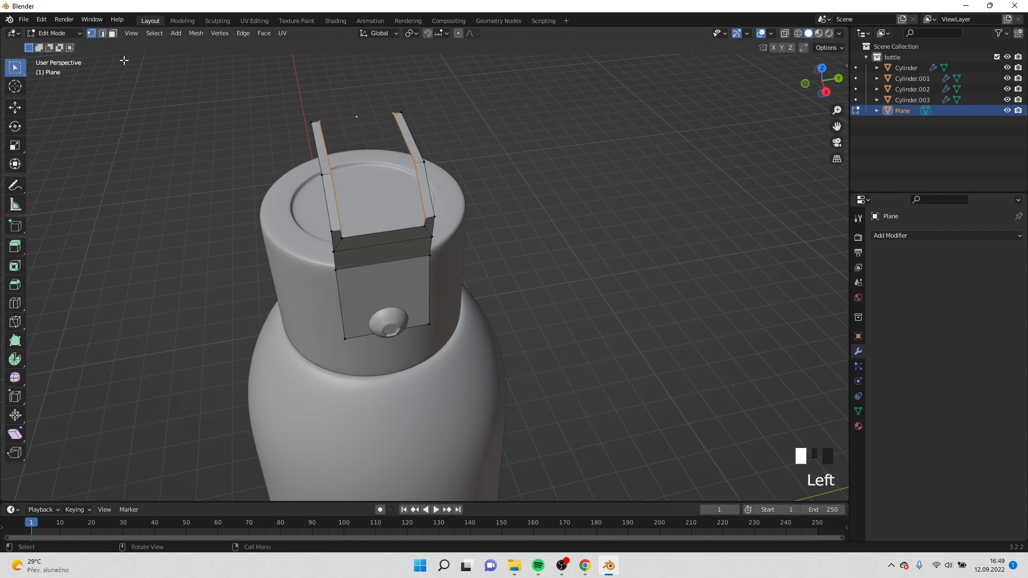
{"action": "left_click", "coordinate": [341, 234], "text": "shift"}
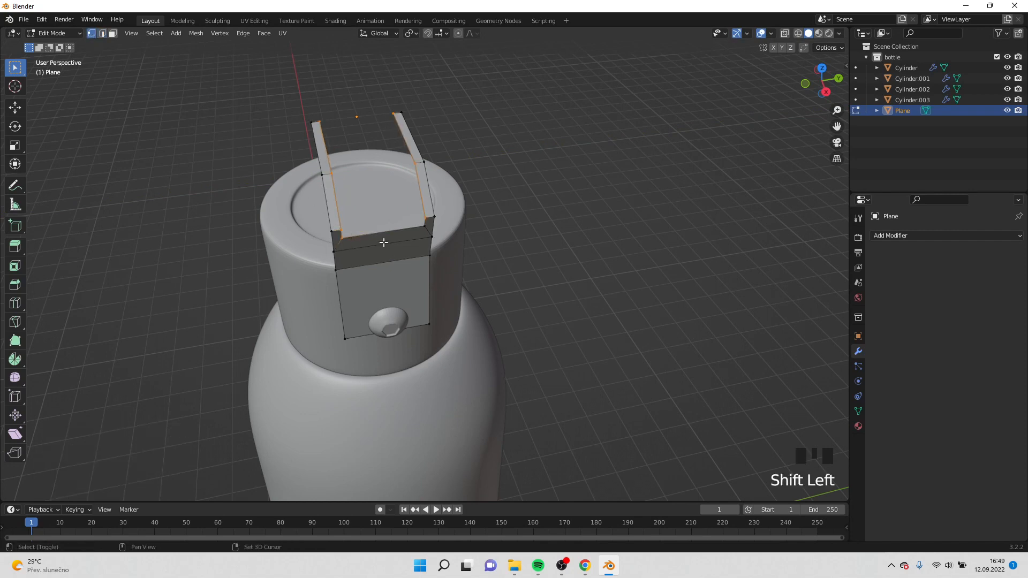
{"action": "left_click", "coordinate": [416, 214], "text": "shift"}
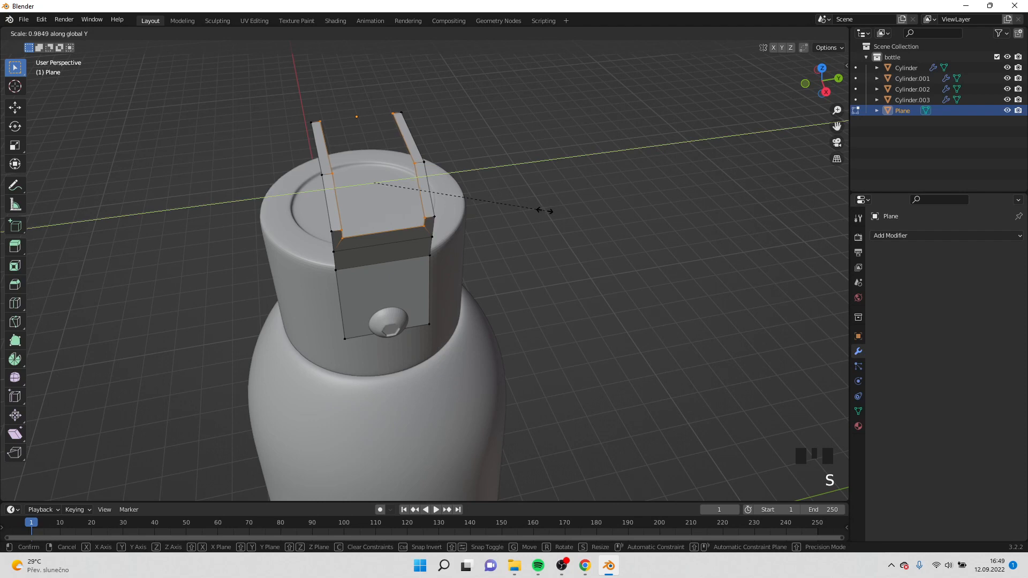
{"action": "left_click", "coordinate": [506, 212]}
Step: Select the inner vertices of the strap arms above the opening's lower corners and scale them inward along Y to widen the arms
{"action": "left_click_drag", "start_coordinate": [323, 117], "coordinate": [360, 175]}
{"action": "left_click_drag", "start_coordinate": [371, 110], "coordinate": [412, 170], "text": "shift"}
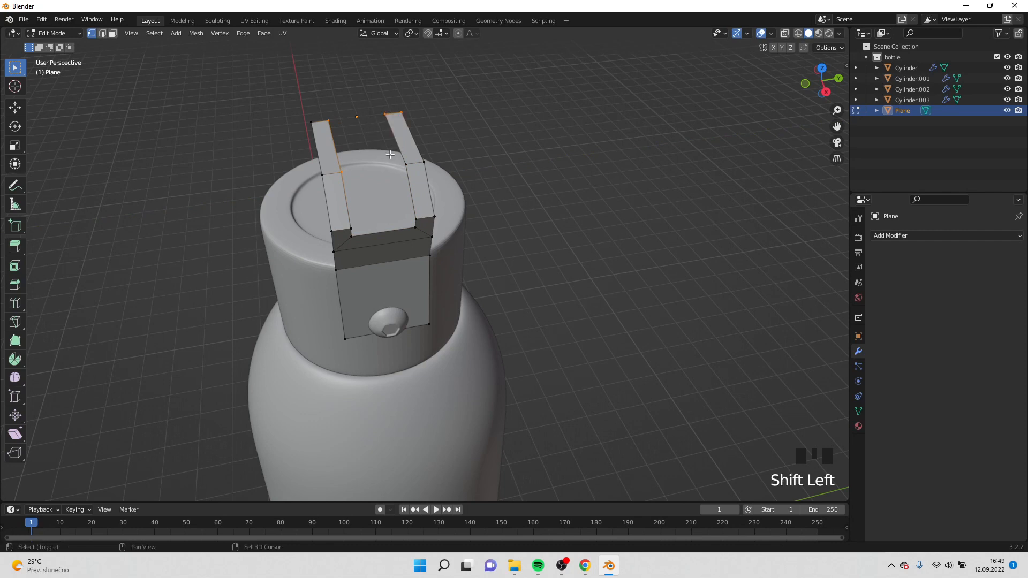
{"action": "left_click_drag", "start_coordinate": [400, 105], "coordinate": [456, 151], "text": "shift"}
{"action": "key", "text": "s"}
{"action": "key", "text": "y"}
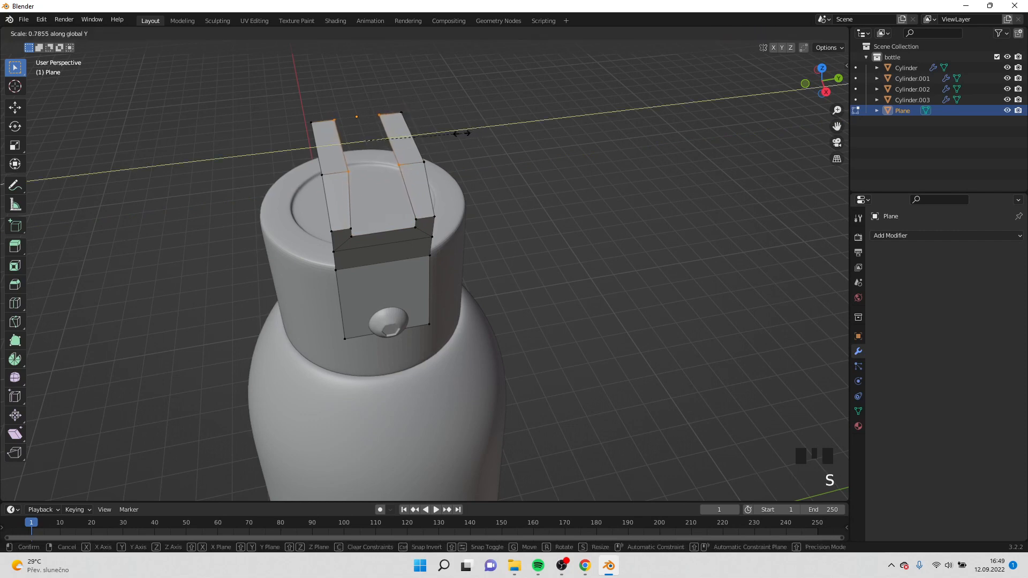
{"action": "left_click", "coordinate": [452, 141]}
{"action": "middle_click_drag", "start_coordinate": [450, 143], "coordinate": [475, 161]}
{"action": "key", "text": "Tab"}
{"action": "scroll", "coordinate": [493, 177], "scroll_direction": "down", "scroll_amount": 3}
{"action": "scroll", "coordinate": [475, 161], "scroll_direction": "up", "scroll_amount": 4}
{"action": "key", "text": "Tab"}
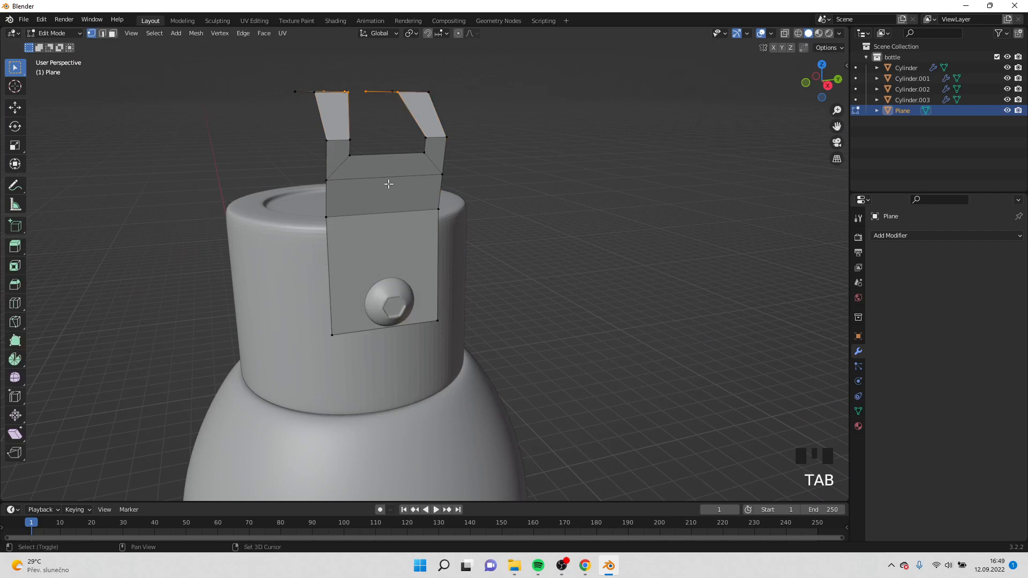
Step: Try moving the two lower corner vertices of the strap's opening along Z
{"action": "middle_click_drag", "start_coordinate": [389, 185], "coordinate": [355, 190], "text": "shift"}
{"action": "left_click", "coordinate": [343, 177]}
{"action": "left_click", "coordinate": [419, 177], "text": "shift"}
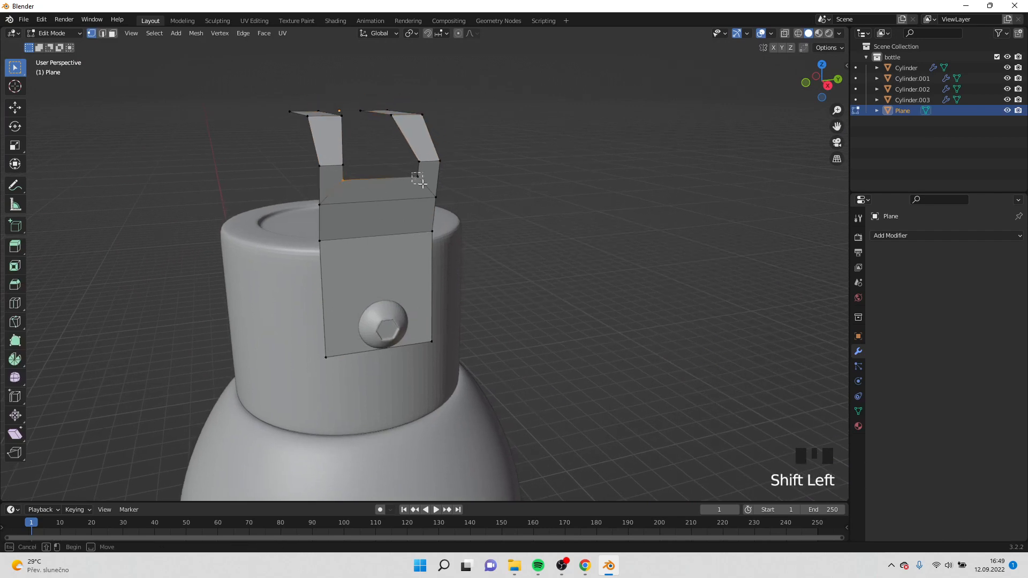
{"action": "key", "text": "g"}
{"action": "key", "text": "z"}
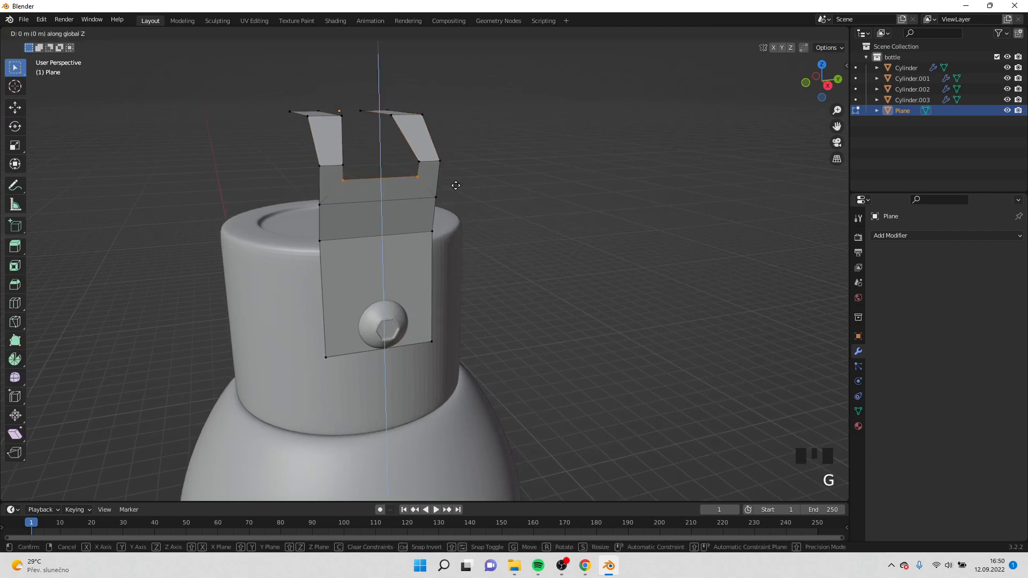
{"action": "left_click", "coordinate": [458, 191]}
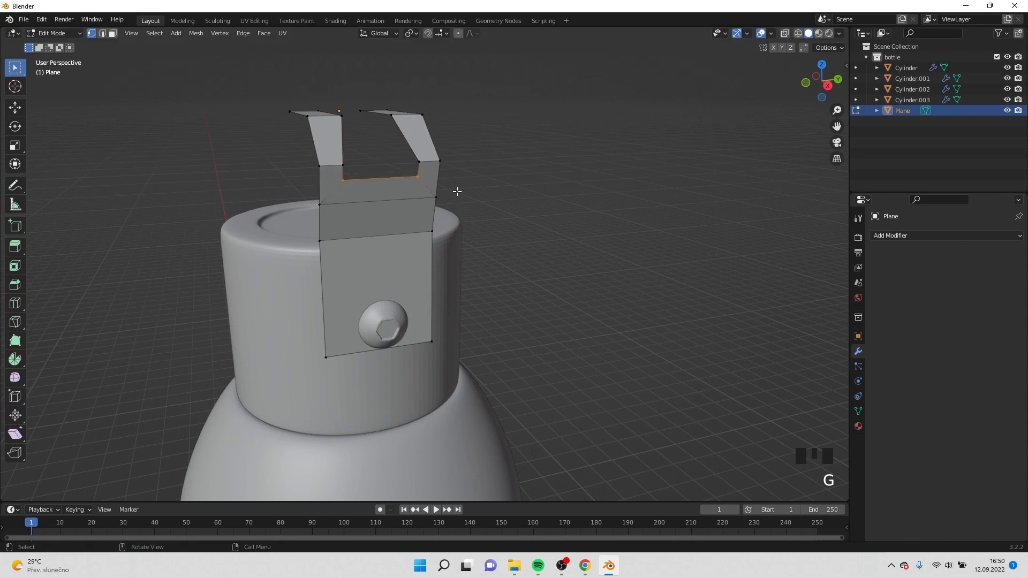
{"action": "middle_click_drag", "start_coordinate": [458, 191], "coordinate": [445, 173]}
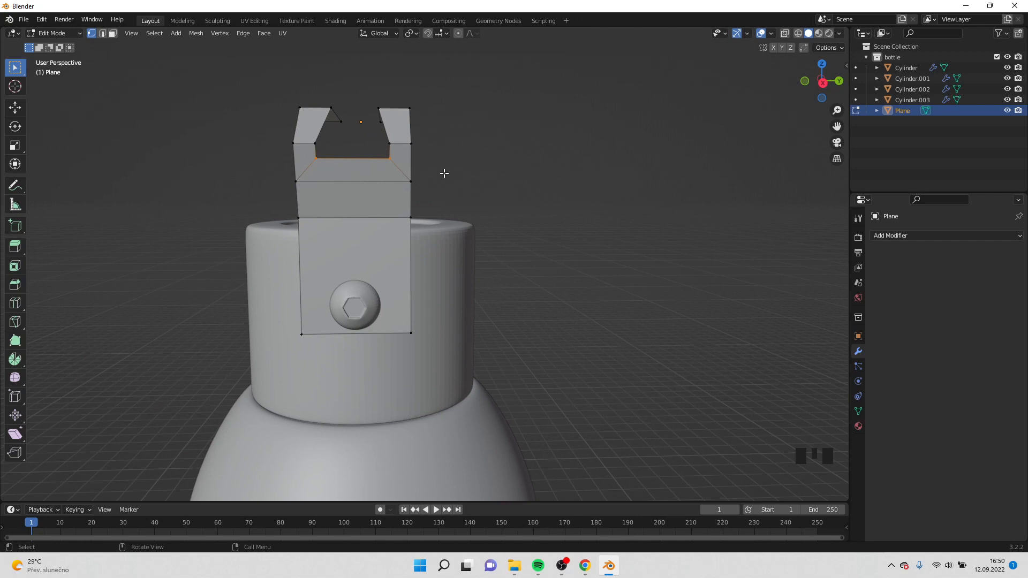
{"action": "key", "text": "Tab"}
{"action": "key", "text": "Tab"}
{"action": "middle_click_drag", "start_coordinate": [391, 191], "coordinate": [422, 193]}
Step: Add a Subdivision Surface modifier to the strap and turn off its viewport display
{"action": "key", "text": "Tab"}
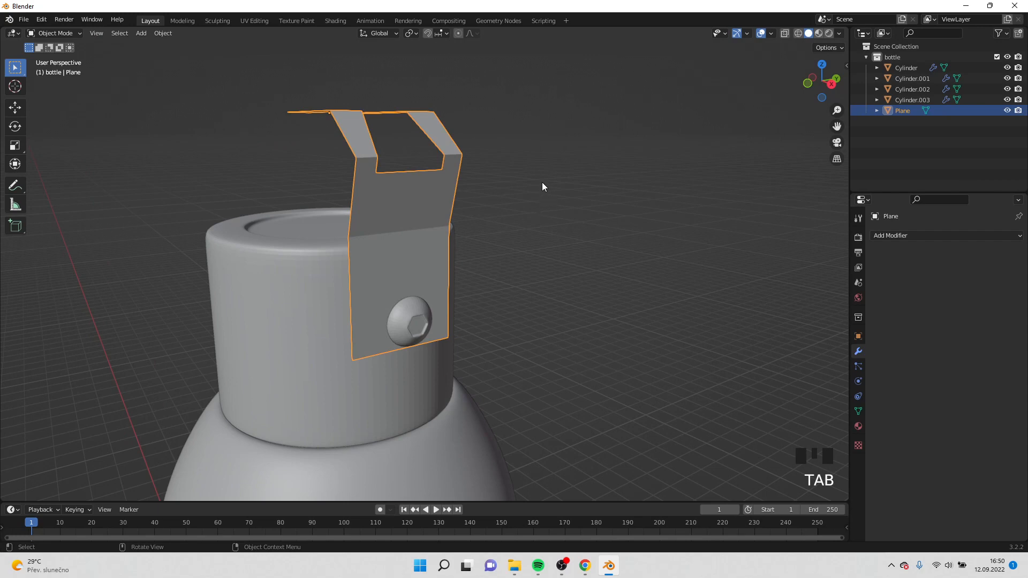
{"action": "middle_click_drag", "start_coordinate": [542, 183], "coordinate": [544, 221]}
{"action": "left_click", "coordinate": [951, 237]}
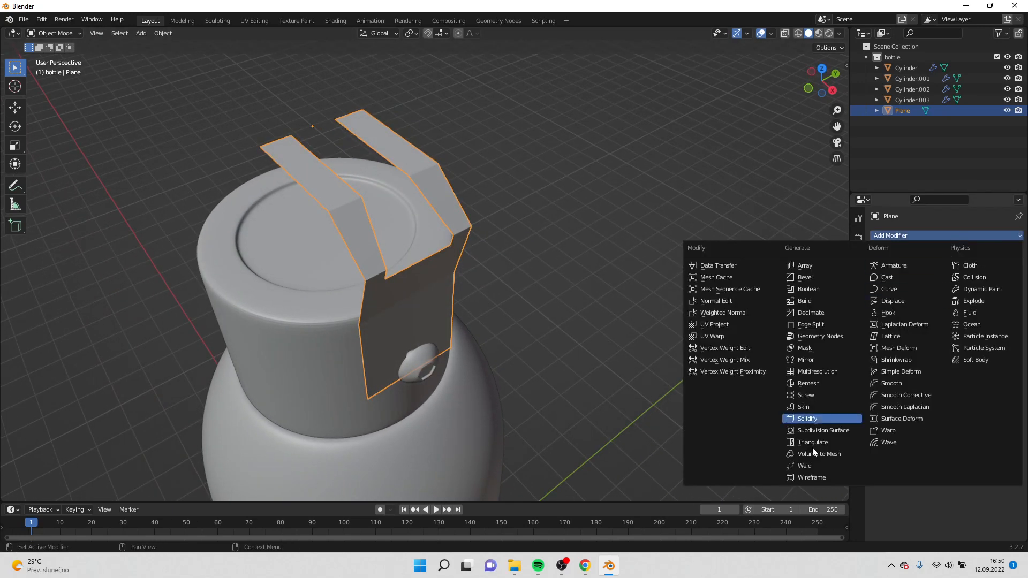
{"action": "left_click", "coordinate": [824, 430]}
{"action": "middle_click_drag", "start_coordinate": [696, 348], "coordinate": [891, 282]}
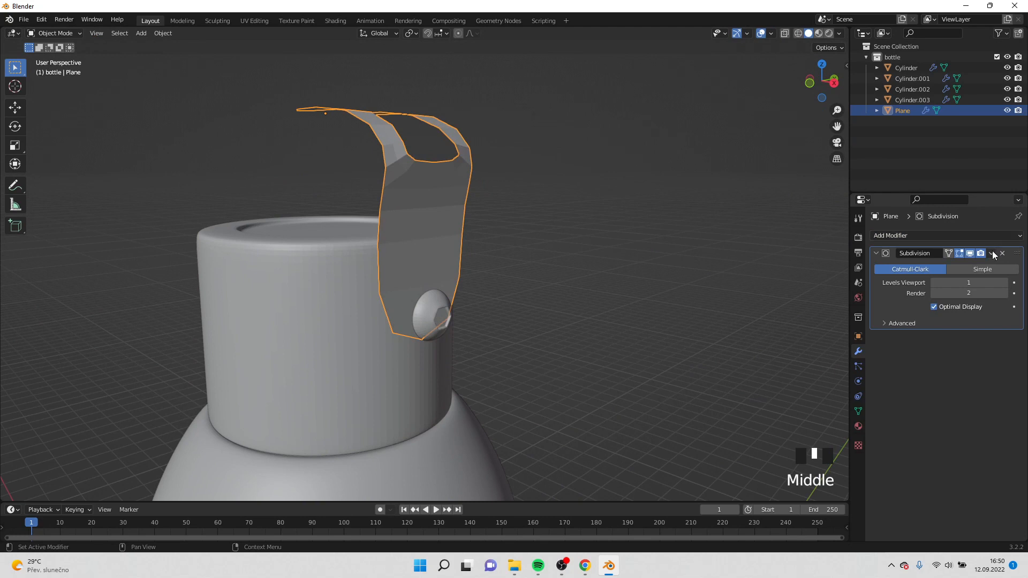
{"action": "left_click", "coordinate": [970, 254]}
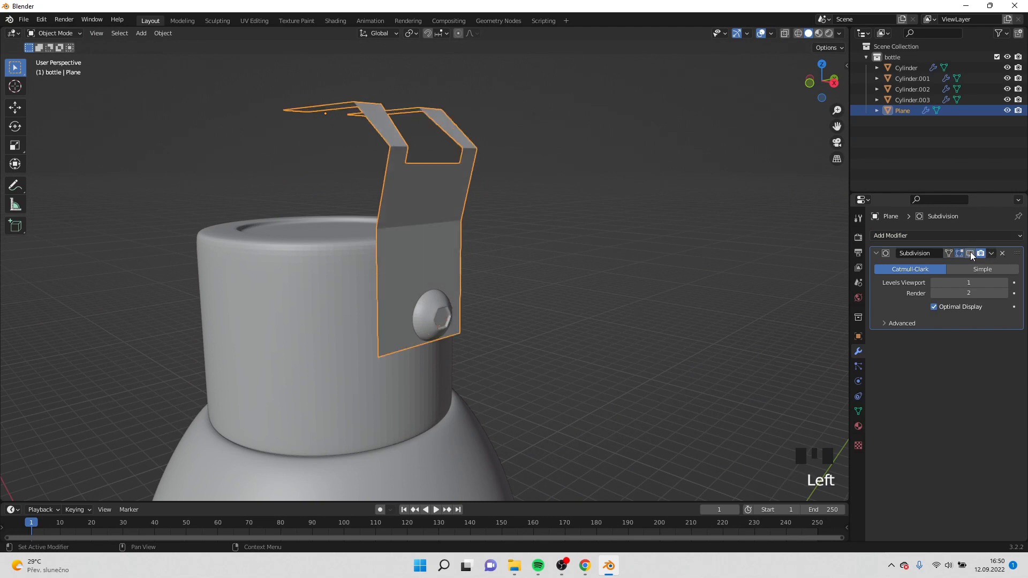
Step: Add a Mirror modifier on the X axis to the strap with clipping enabled
{"action": "left_click", "coordinate": [964, 236]}
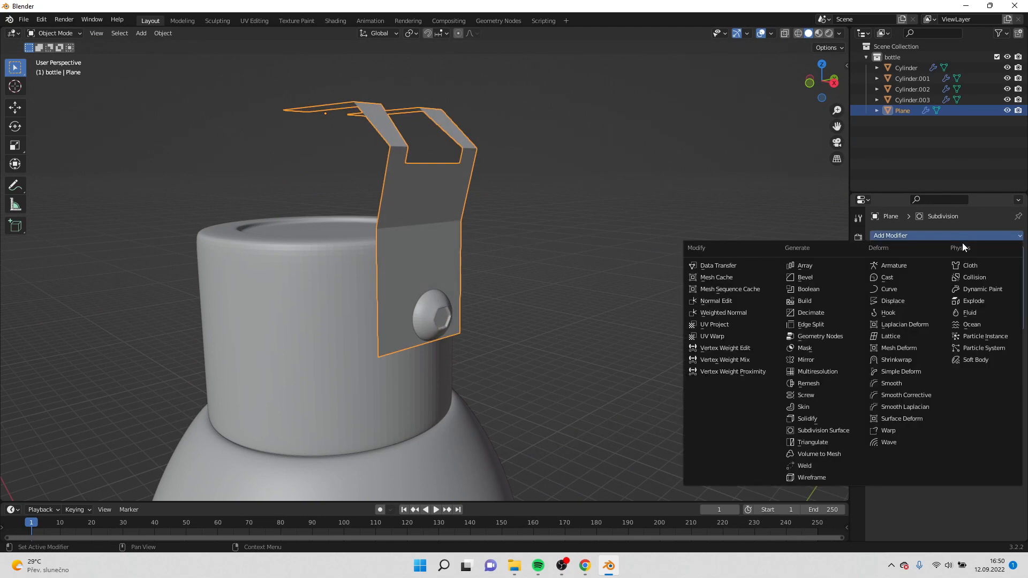
{"action": "left_click", "coordinate": [807, 360]}
{"action": "middle_click_drag", "start_coordinate": [757, 347], "coordinate": [705, 378]}
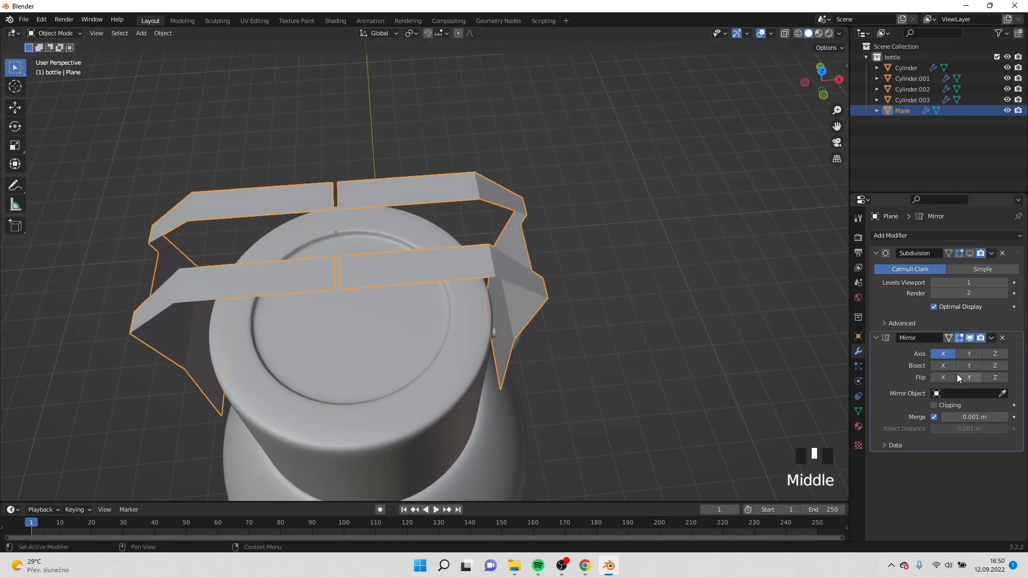
{"action": "left_click", "coordinate": [935, 405]}
Step: Set the Mirror modifier's merge distance to 0.039 m to join both strap halves, and apply the modifier
{"action": "left_click_drag", "start_coordinate": [970, 418], "coordinate": [973, 417]}
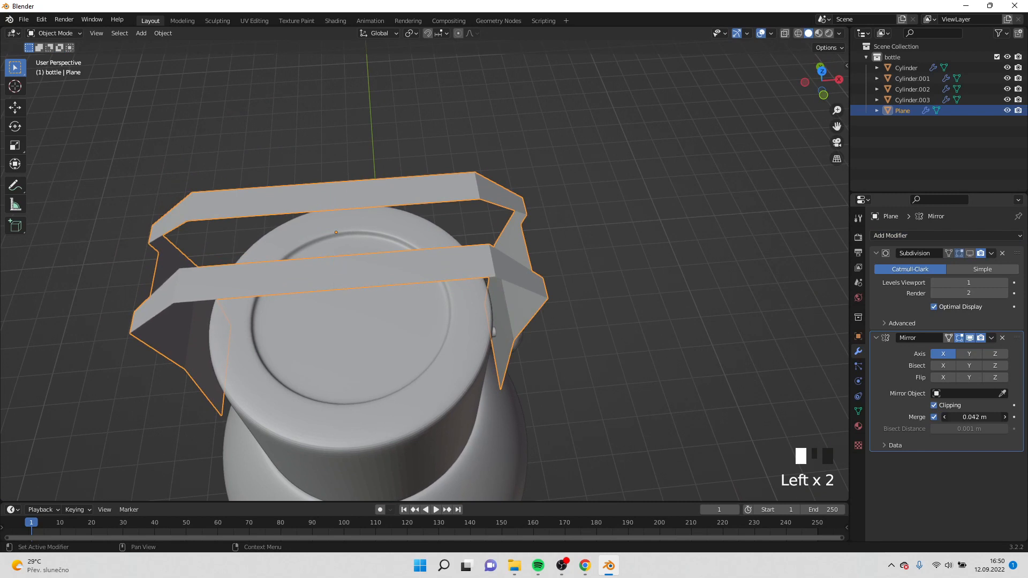
{"action": "left_click_drag", "start_coordinate": [973, 418], "coordinate": [981, 416]}
{"action": "double_click", "coordinate": [970, 417]}
{"action": "left_click", "coordinate": [376, 282]}
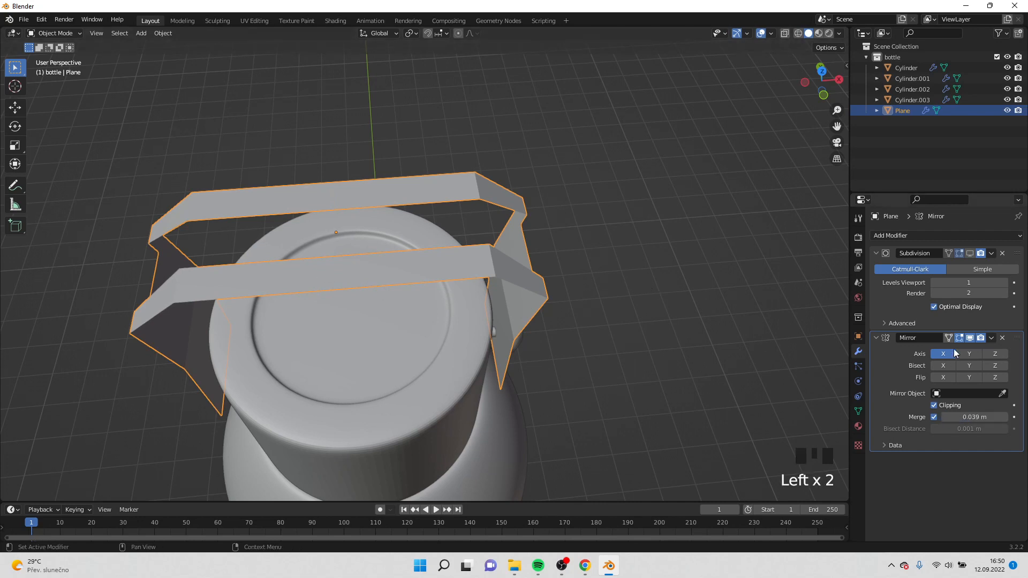
{"action": "left_click", "coordinate": [992, 338]}
{"action": "left_click", "coordinate": [972, 350]}
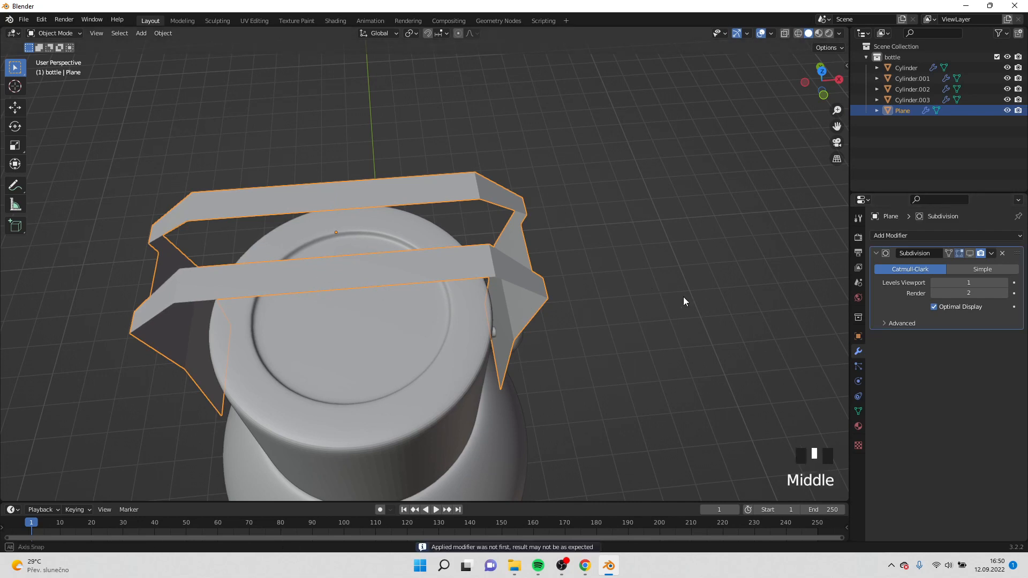
Step: Turn the strap's subdivision display back on and set its viewport and render levels to 3
{"action": "middle_click_drag", "start_coordinate": [684, 297], "coordinate": [750, 290]}
{"action": "left_click", "coordinate": [973, 252]}
{"action": "middle_click_drag", "start_coordinate": [538, 298], "coordinate": [575, 303]}
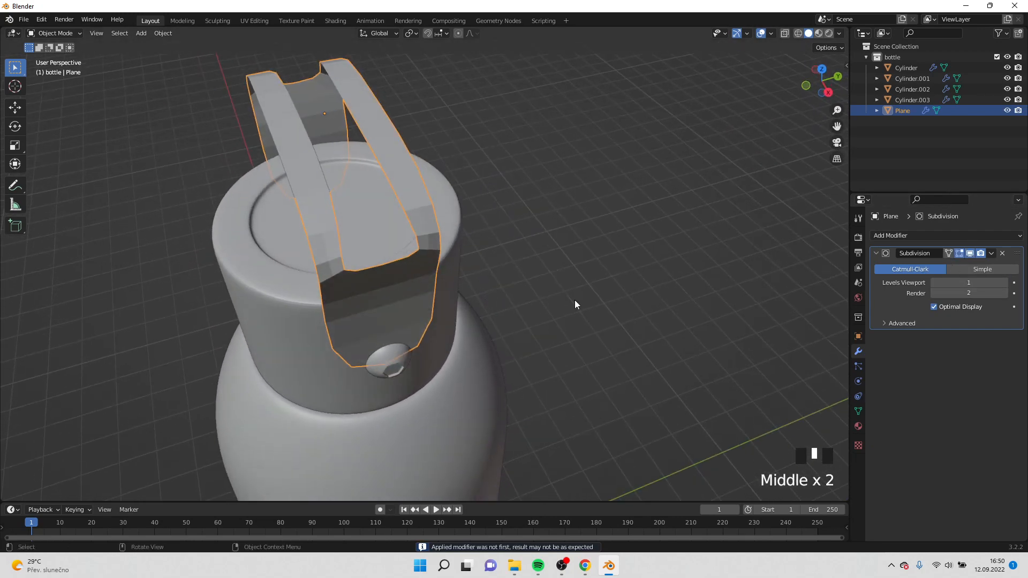
{"action": "left_click", "coordinate": [1004, 282]}
{"action": "left_click", "coordinate": [1004, 283]}
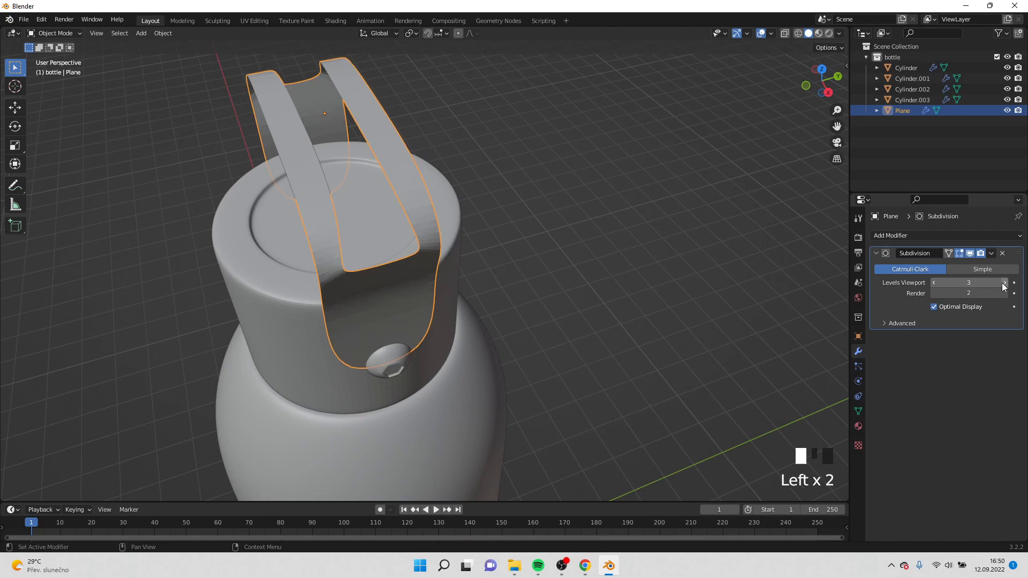
{"action": "left_click", "coordinate": [935, 284]}
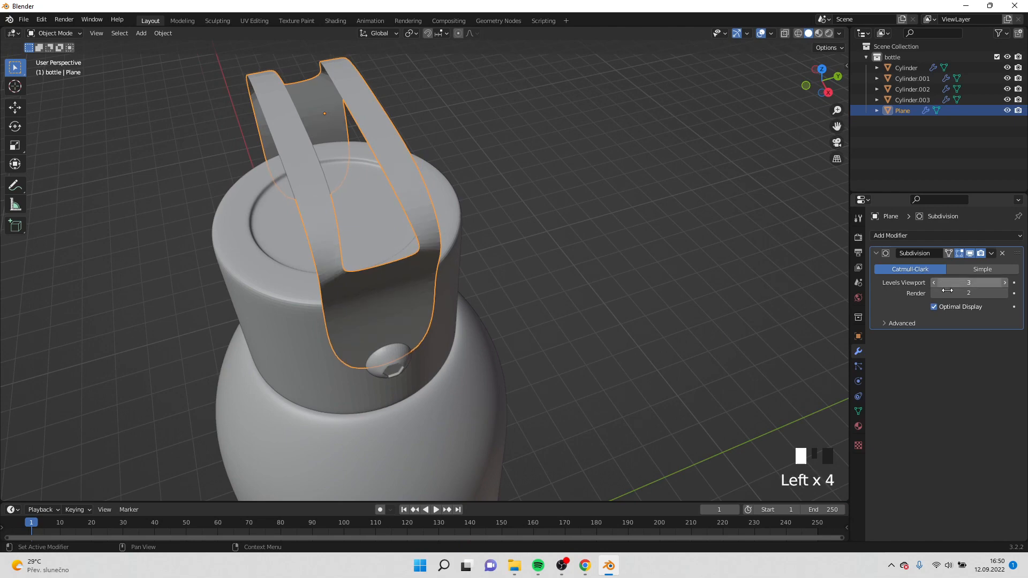
{"action": "left_click", "coordinate": [1004, 293]}
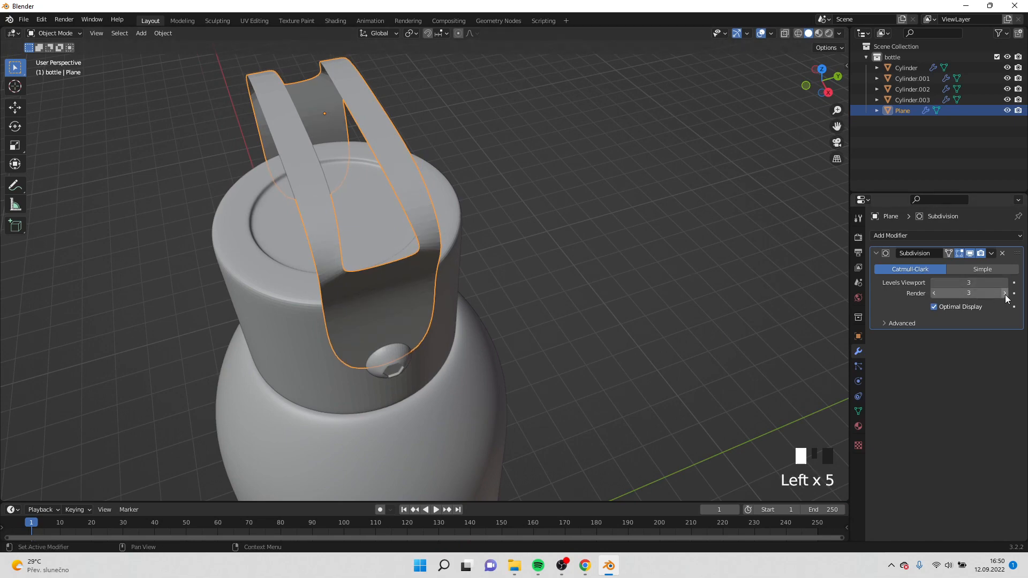
Step: Add a centred loop cut across the lowest panel at each end of the strap to tighten its rounded ends
{"action": "middle_click_drag", "start_coordinate": [461, 237], "coordinate": [432, 182]}
{"action": "key", "text": "Tab"}
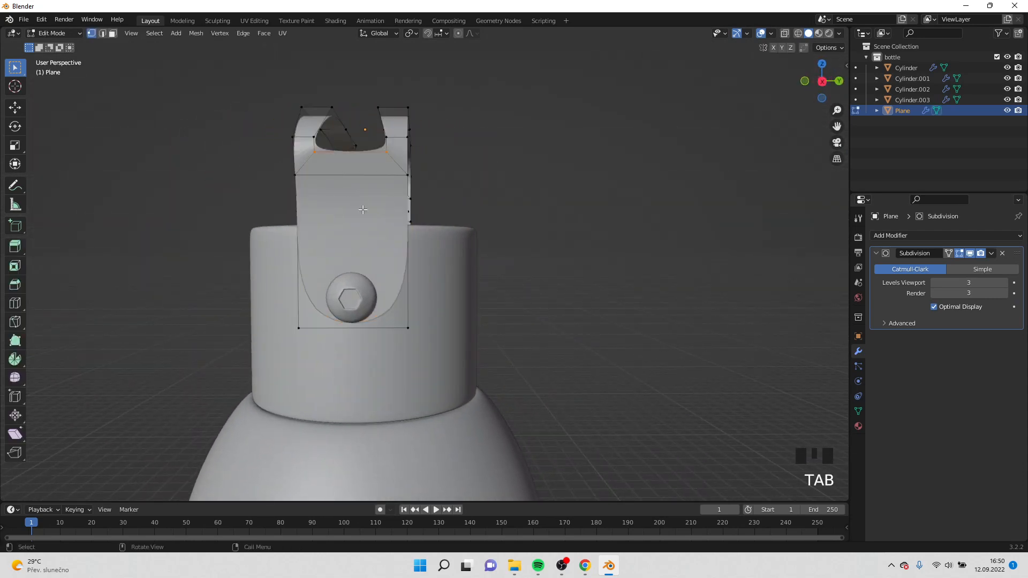
{"action": "middle_click_drag", "start_coordinate": [363, 209], "coordinate": [451, 228]}
{"action": "key", "text": "ctrl+r"}
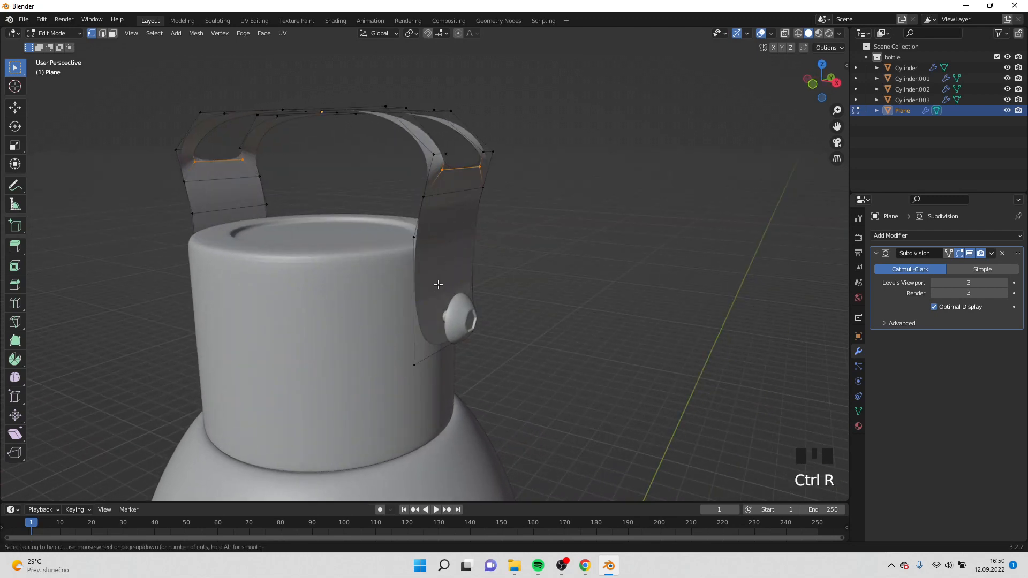
{"action": "left_click", "coordinate": [431, 304]}
{"action": "right_click", "coordinate": [431, 304]}
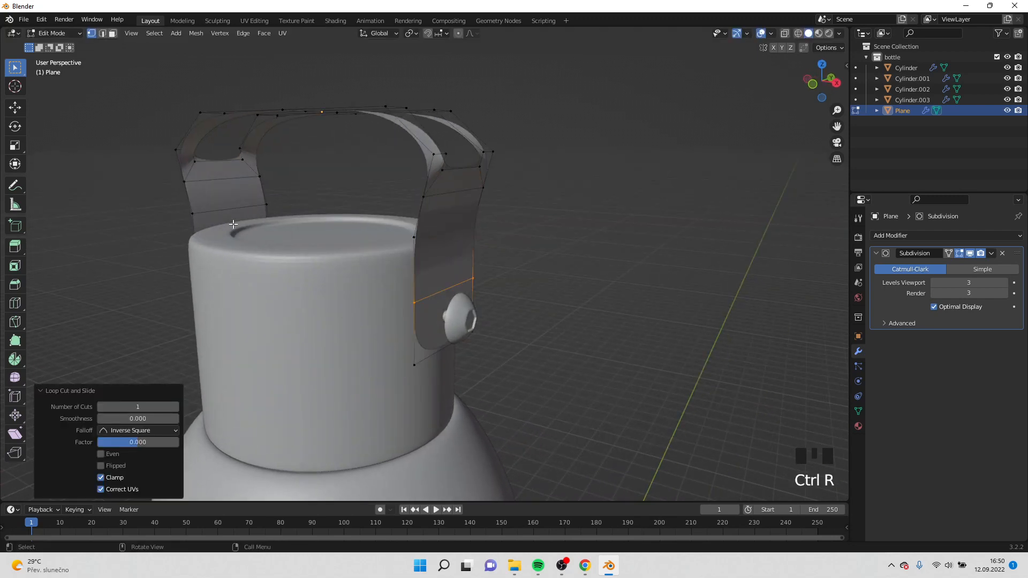
{"action": "middle_click_drag", "start_coordinate": [431, 304], "coordinate": [453, 266]}
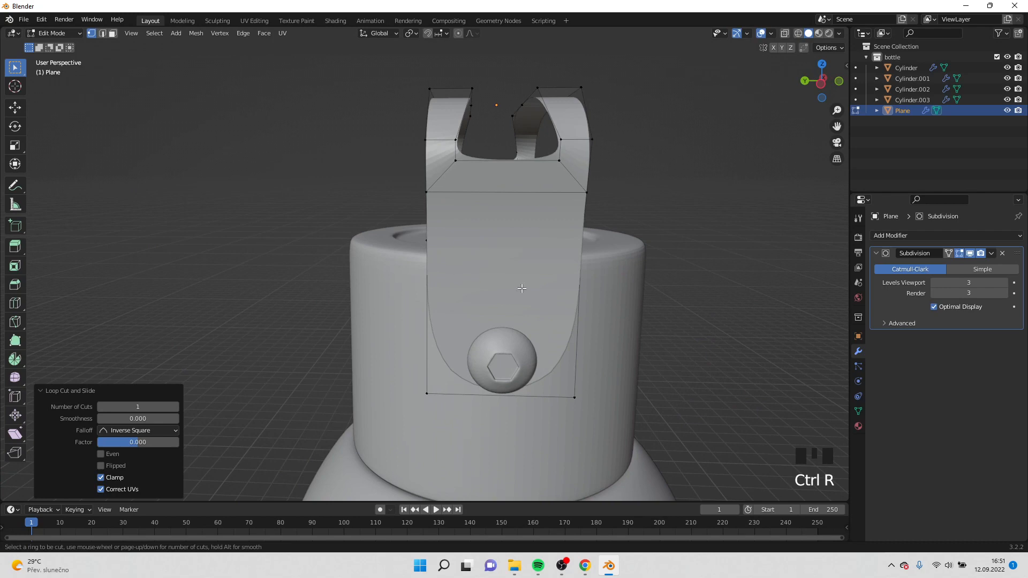
{"action": "left_click", "coordinate": [574, 301]}
{"action": "right_click", "coordinate": [575, 300]}
{"action": "middle_click_drag", "start_coordinate": [643, 255], "coordinate": [536, 268]}
{"action": "key", "text": "Tab"}
Step: Add a Solidify modifier to the strap and place it above the Subdivision modifier in the stack
{"action": "scroll", "coordinate": [460, 244], "scroll_direction": "down", "scroll_amount": 3}
{"action": "middle_click_drag", "start_coordinate": [459, 244], "coordinate": [390, 258]}
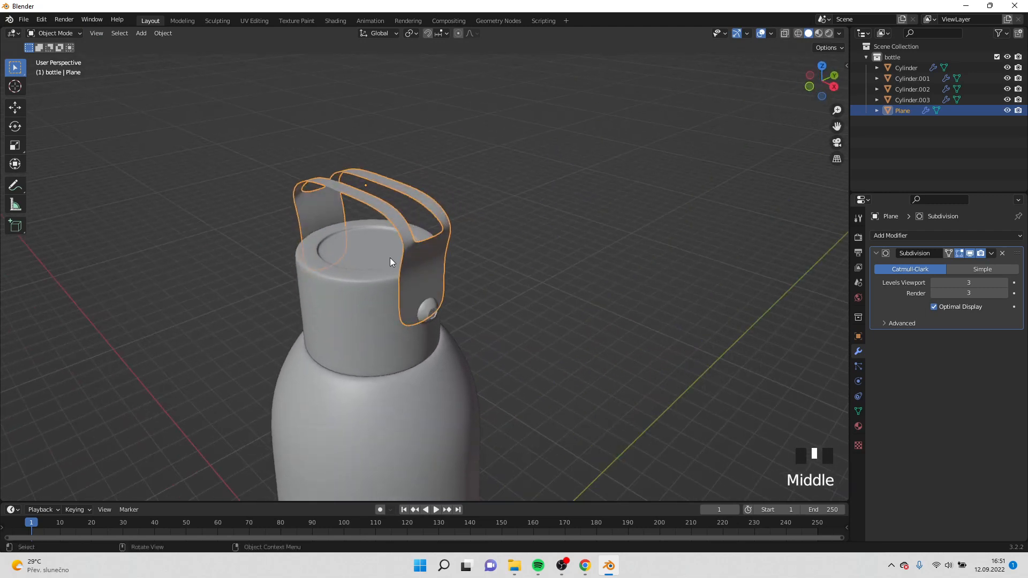
{"action": "left_click", "coordinate": [947, 236]}
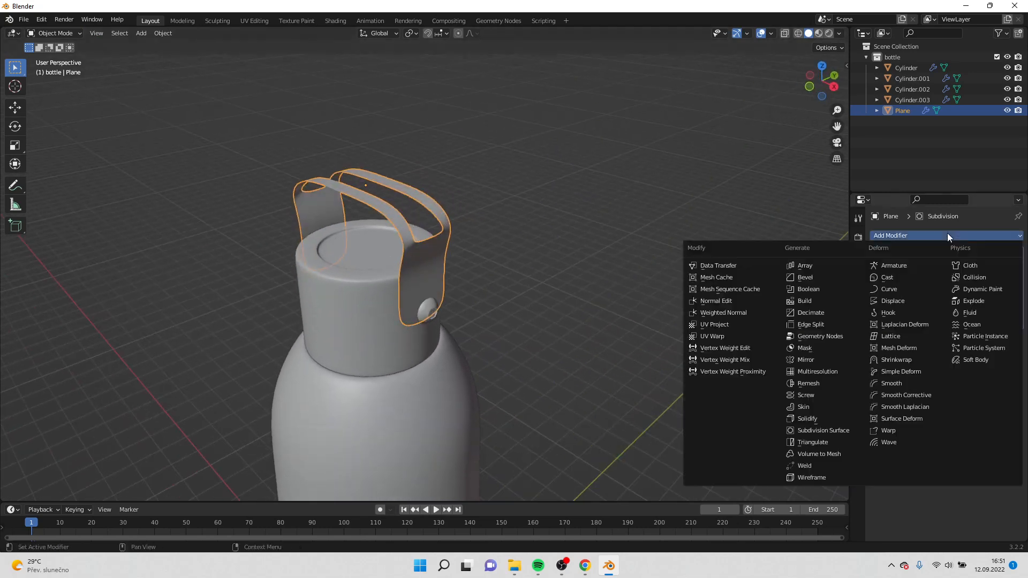
{"action": "left_click", "coordinate": [815, 419]}
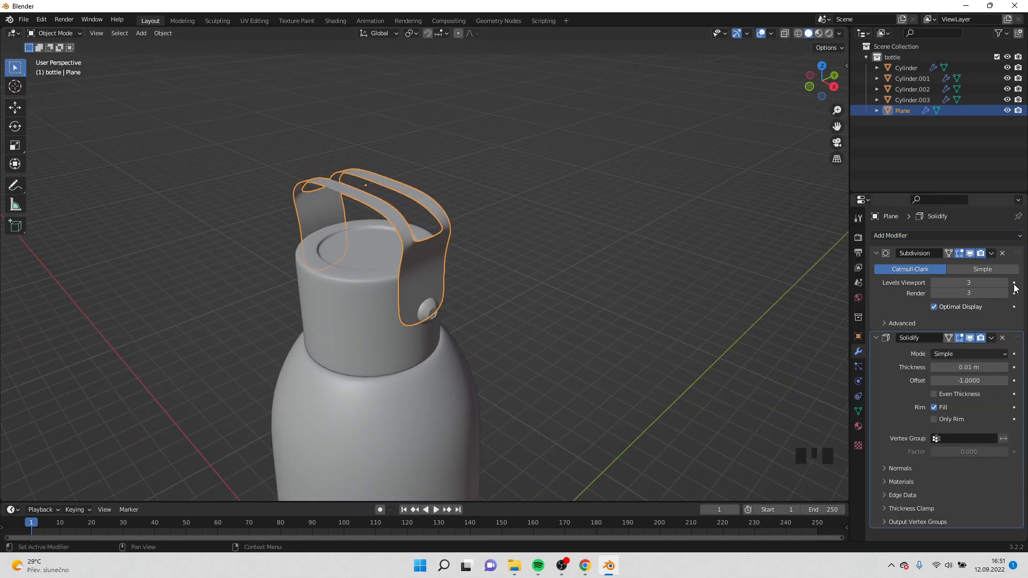
{"action": "left_click_drag", "start_coordinate": [1021, 342], "coordinate": [1017, 254]}
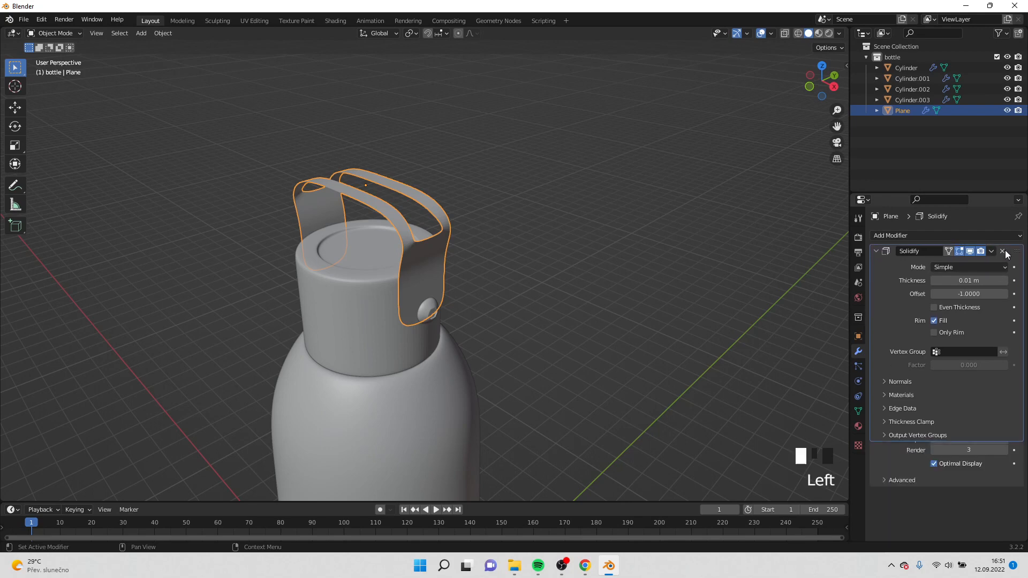
Step: Raise the strap's Solidify thickness and fine-tune it between 0.06 m and 0.08 m
{"action": "left_click", "coordinate": [1005, 283]}
{"action": "left_click", "coordinate": [1005, 282]}
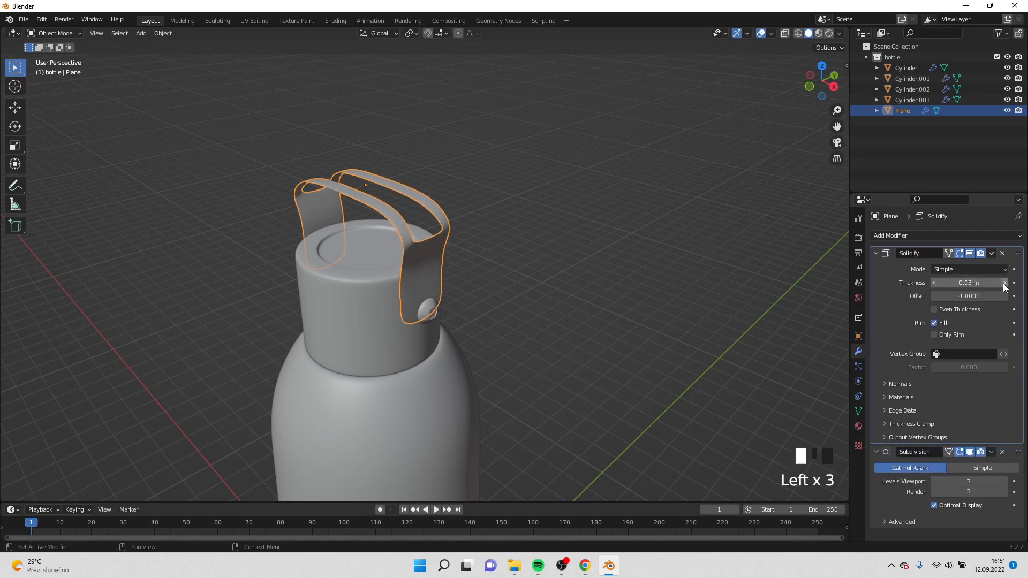
{"action": "left_click", "coordinate": [1004, 282]}
{"action": "middle_click_drag", "start_coordinate": [579, 240], "coordinate": [551, 225]}
{"action": "scroll", "coordinate": [566, 214], "scroll_direction": "up", "scroll_amount": 4}
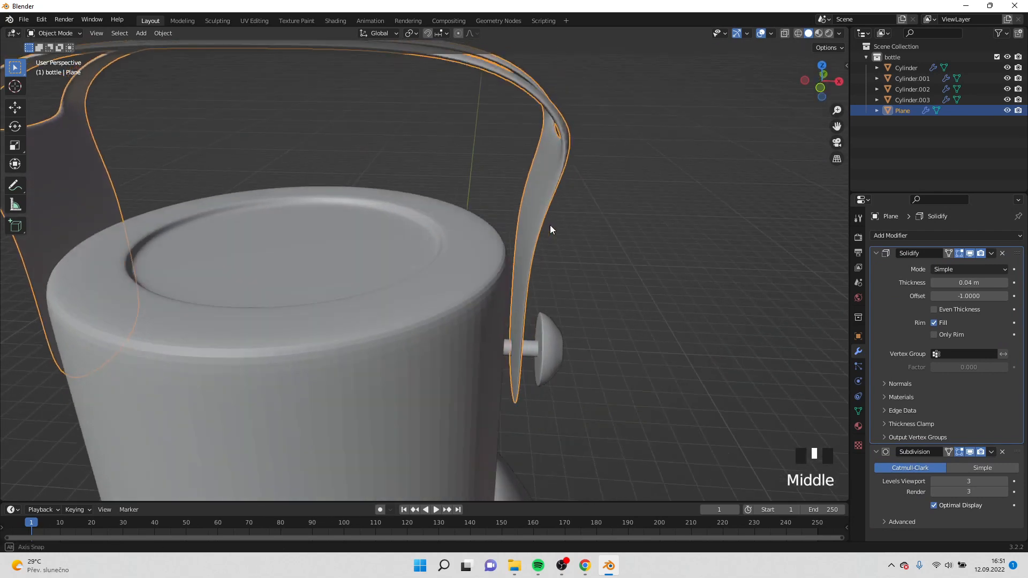
{"action": "left_click", "coordinate": [1007, 283]}
{"action": "left_click", "coordinate": [1007, 283]}
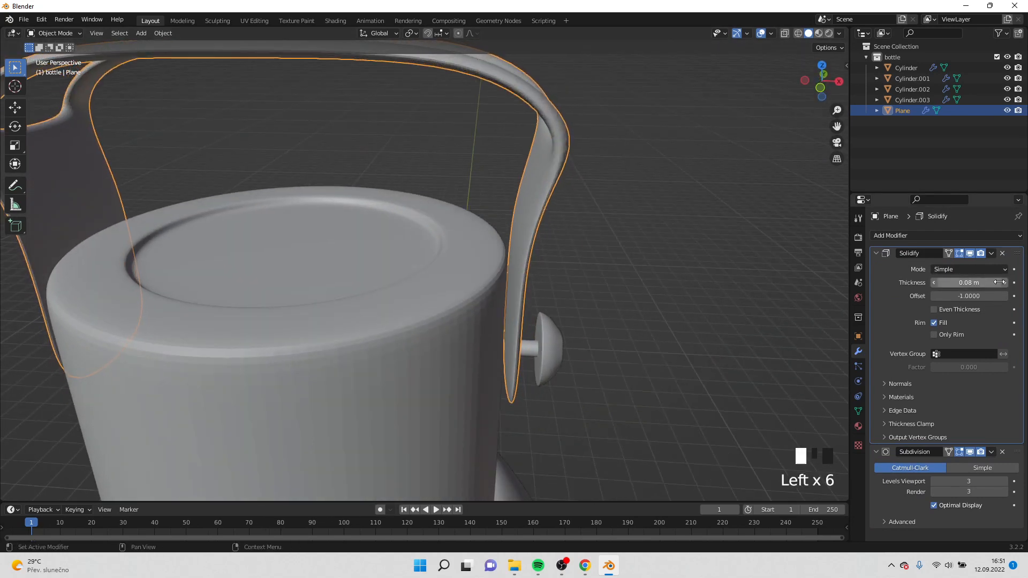
{"action": "left_click", "coordinate": [934, 282]}
{"action": "left_click", "coordinate": [934, 282]}
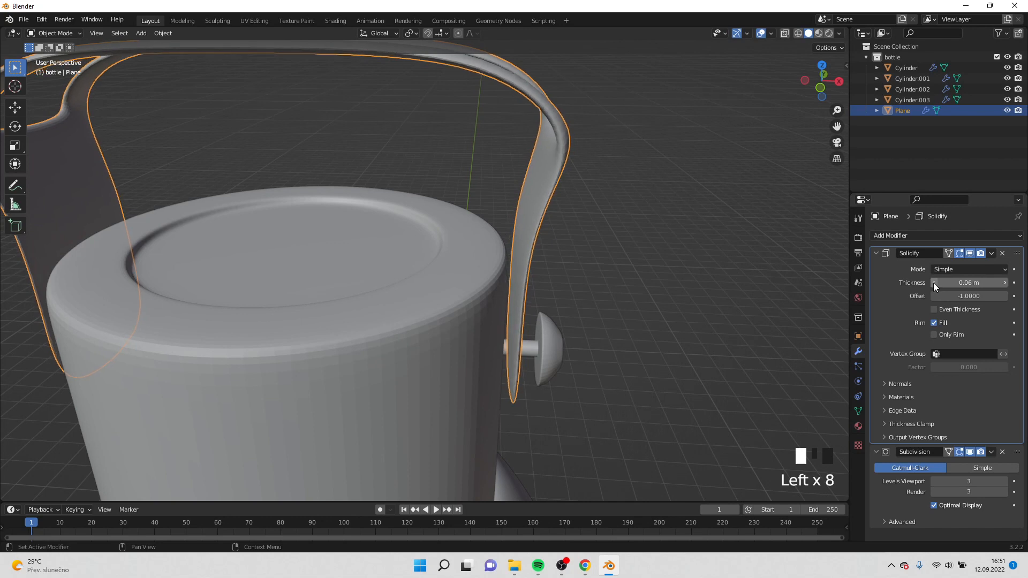
{"action": "left_click", "coordinate": [1004, 285]}
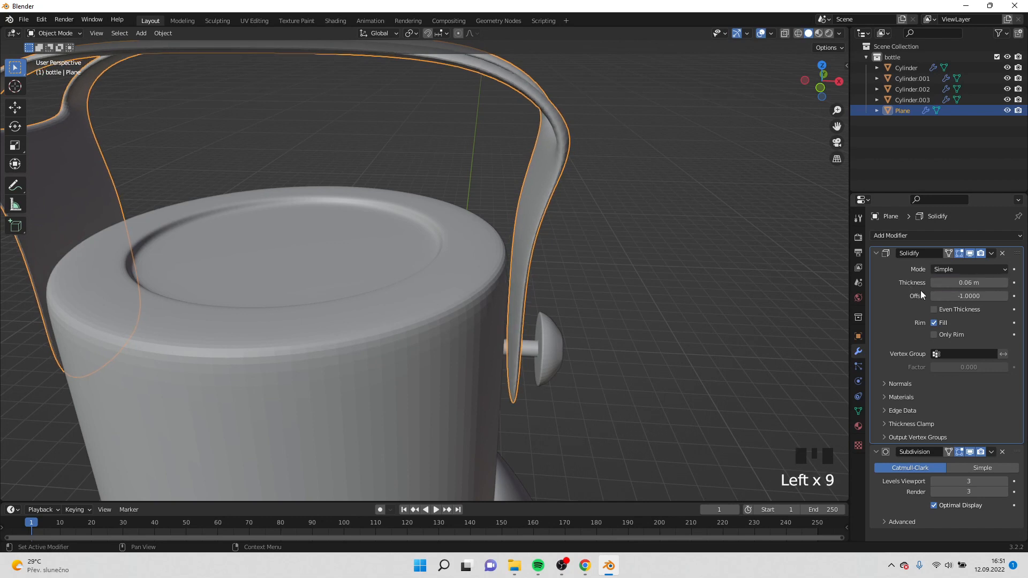
Step: Apply the Solidify modifier to the strap
{"action": "left_click", "coordinate": [992, 254]}
{"action": "left_click", "coordinate": [993, 254]}
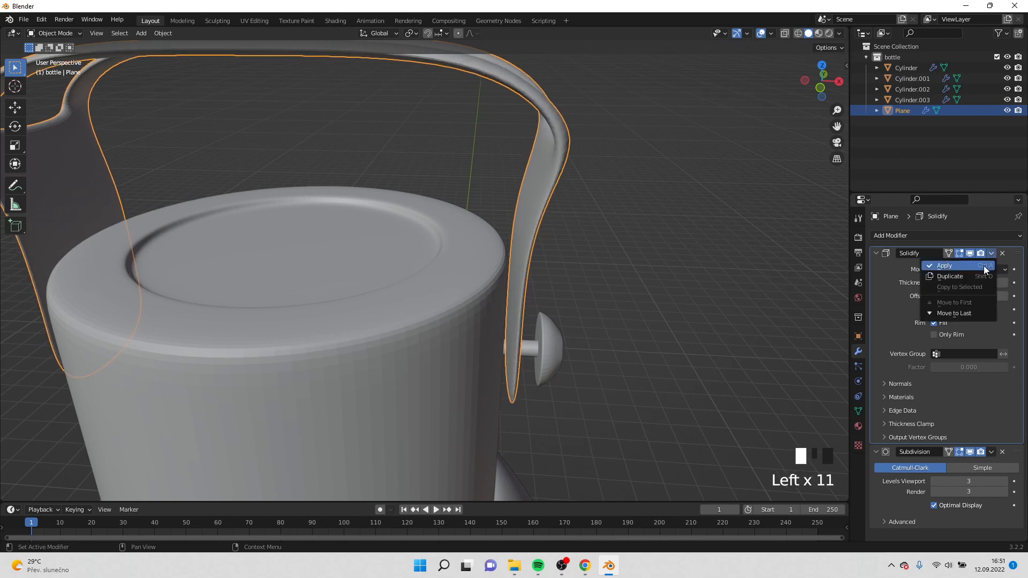
{"action": "left_click", "coordinate": [945, 265]}
Step: Add two centred loop cuts around the strap's outer rim and two around the inner rim of its window to tighten the edges
{"action": "middle_click_drag", "start_coordinate": [523, 135], "coordinate": [507, 161]}
{"action": "key", "text": "Tab"}
{"action": "key", "text": "ctrl+r"}
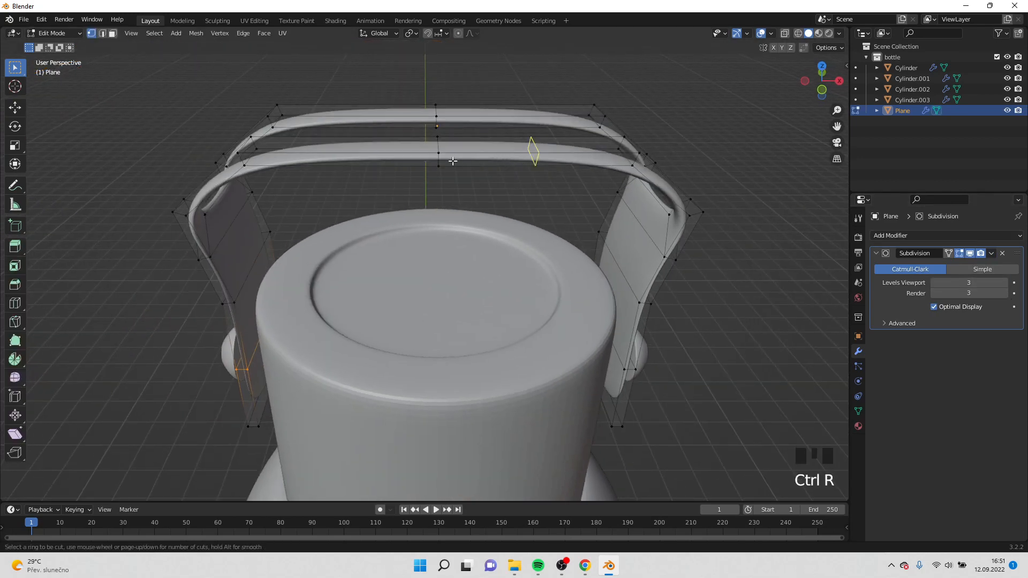
{"action": "scroll", "coordinate": [435, 157], "scroll_direction": "up", "scroll_amount": 1}
{"action": "left_click", "coordinate": [435, 158]}
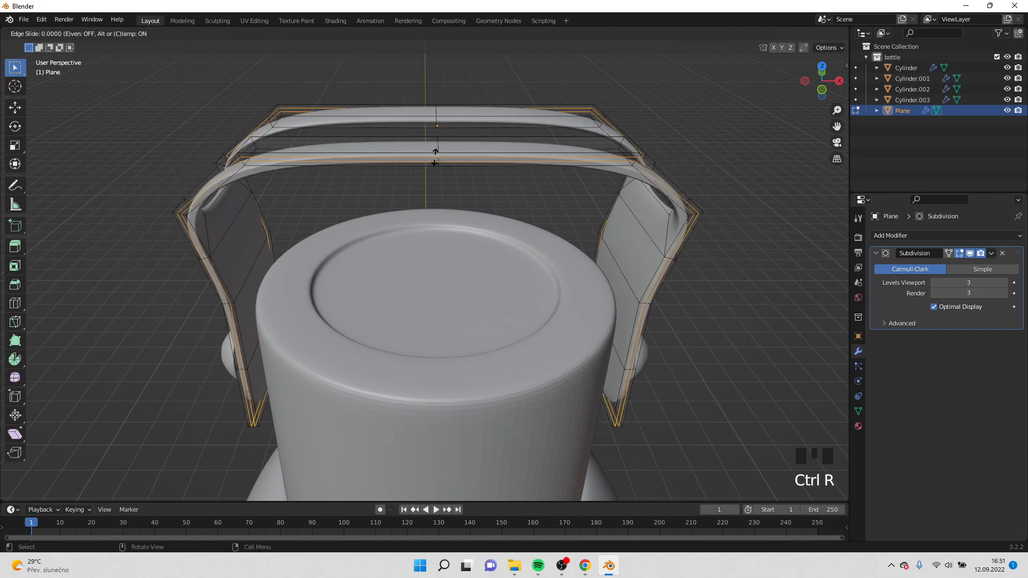
{"action": "right_click", "coordinate": [435, 158]}
{"action": "key", "text": "ctrl+r"}
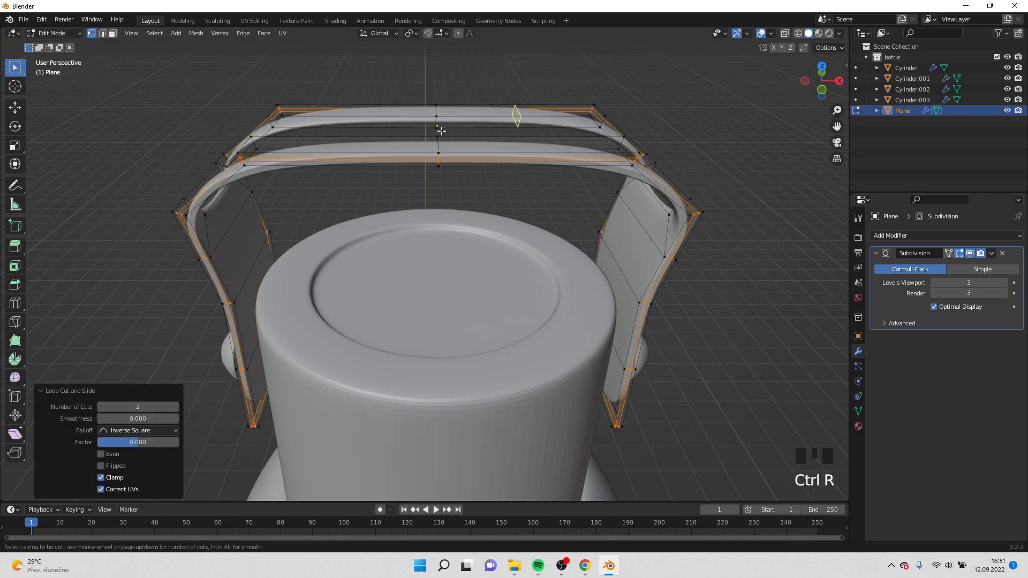
{"action": "left_click", "coordinate": [437, 124]}
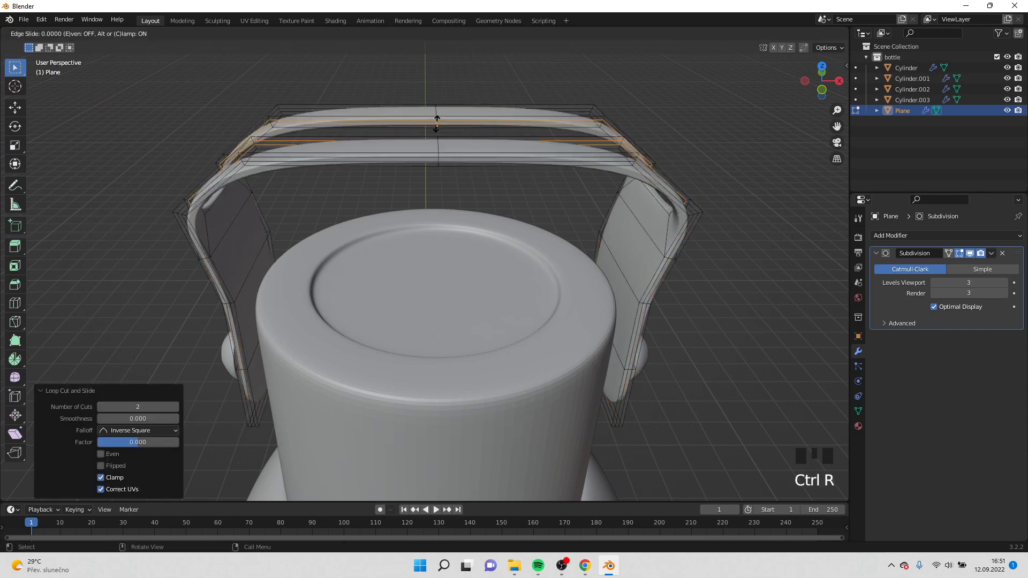
{"action": "right_click", "coordinate": [437, 123]}
{"action": "key", "text": "Tab"}
Step: Delete the mirrored pin on the cap's negative X side, keeping the original pin on the opposite side
{"action": "middle_click_drag", "start_coordinate": [658, 165], "coordinate": [685, 123]}
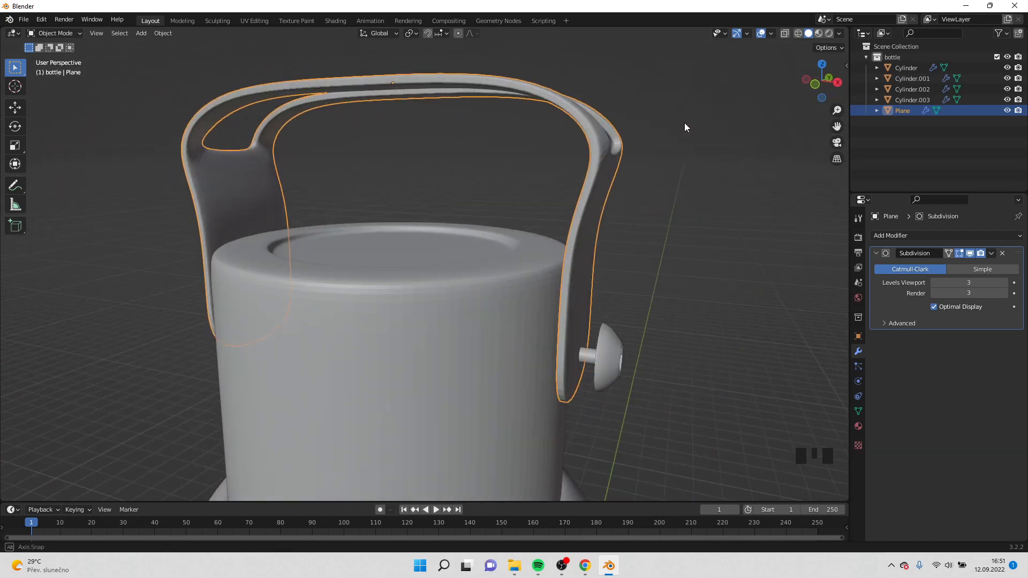
{"action": "scroll", "coordinate": [722, 123], "scroll_direction": "down", "scroll_amount": 6}
{"action": "scroll", "coordinate": [630, 194], "scroll_direction": "down", "scroll_amount": 3}
{"action": "middle_click_drag", "start_coordinate": [578, 234], "coordinate": [565, 213]}
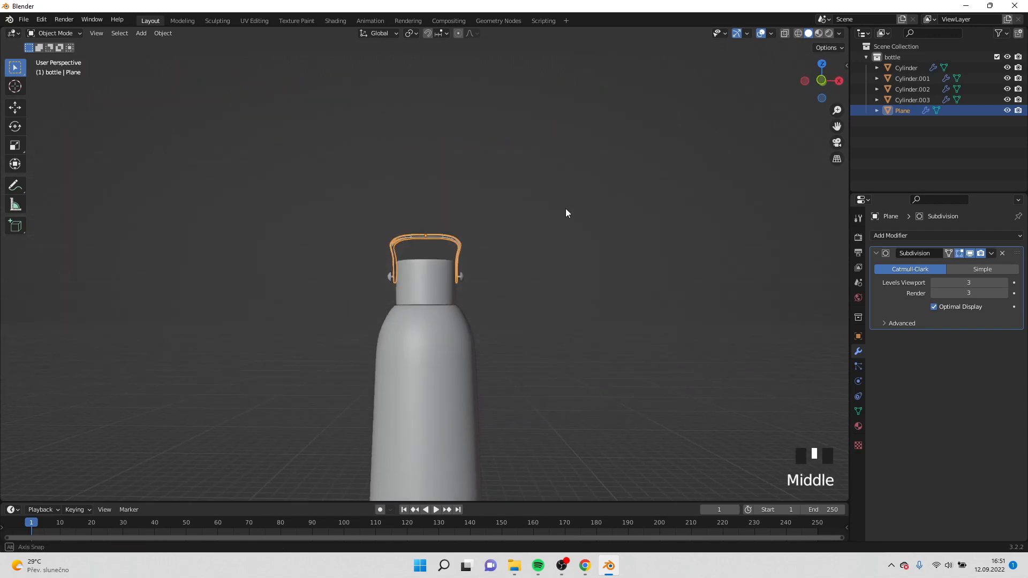
{"action": "scroll", "coordinate": [507, 251], "scroll_direction": "up", "scroll_amount": 6}
{"action": "mouse_move", "coordinate": [507, 250]}
{"action": "middle_mouse_down", "text": "shift"}
{"action": "mouse_move", "coordinate": [476, 198]}
{"action": "mouse_move", "coordinate": [506, 223]}
{"action": "mouse_move", "coordinate": [509, 259]}
{"action": "mouse_move", "coordinate": [515, 253]}
{"action": "middle_mouse_up", "text": "shift"}
{"action": "left_click", "coordinate": [515, 253]}
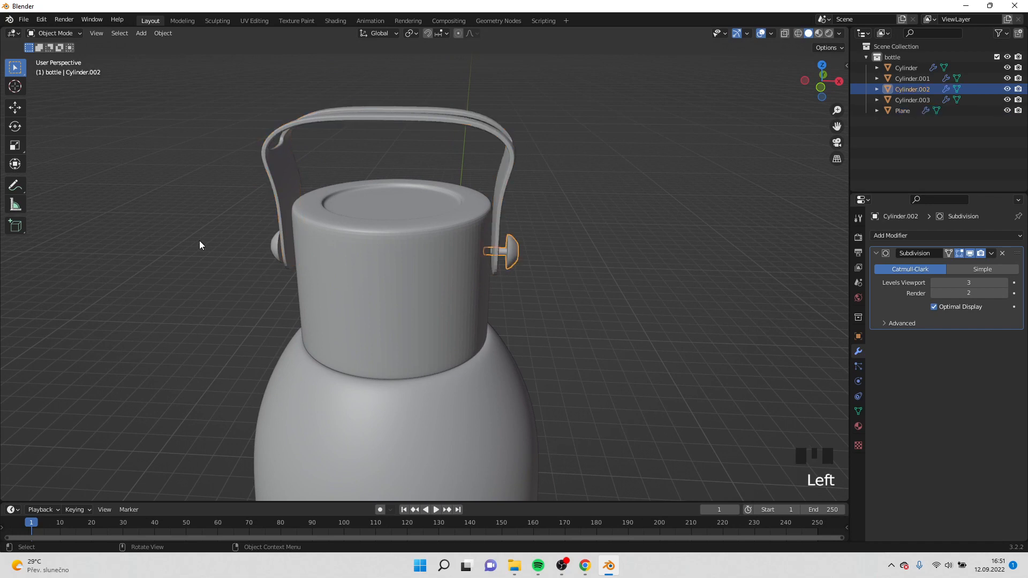
{"action": "left_click", "coordinate": [274, 258]}
{"action": "key", "text": "x"}
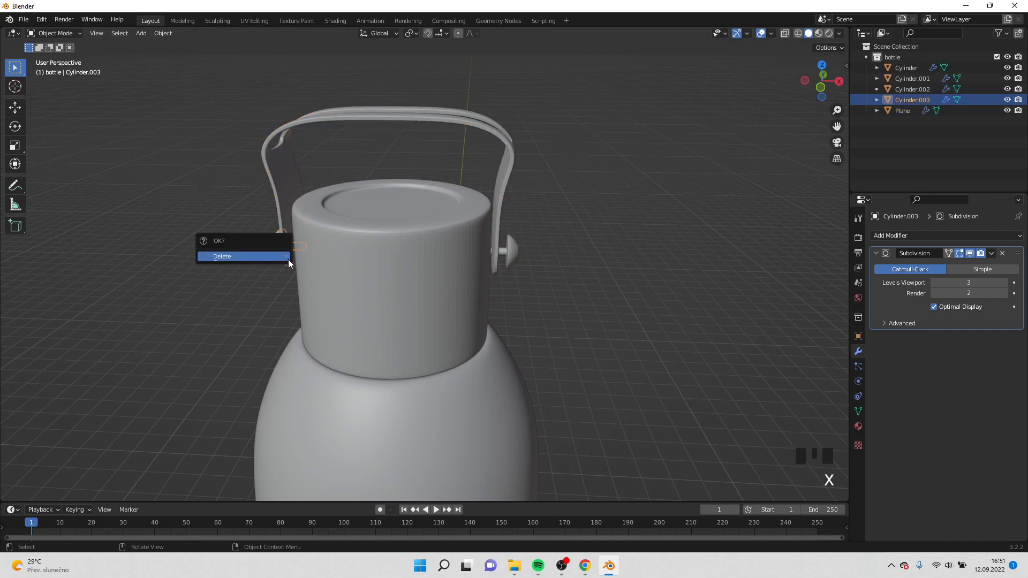
{"action": "left_click", "coordinate": [288, 259]}
Step: In front view, move the remaining pin's mesh inward along X in Edit Mode so its head sits against the strap
{"action": "left_click", "coordinate": [513, 257]}
{"action": "key", "text": "KP_1"}
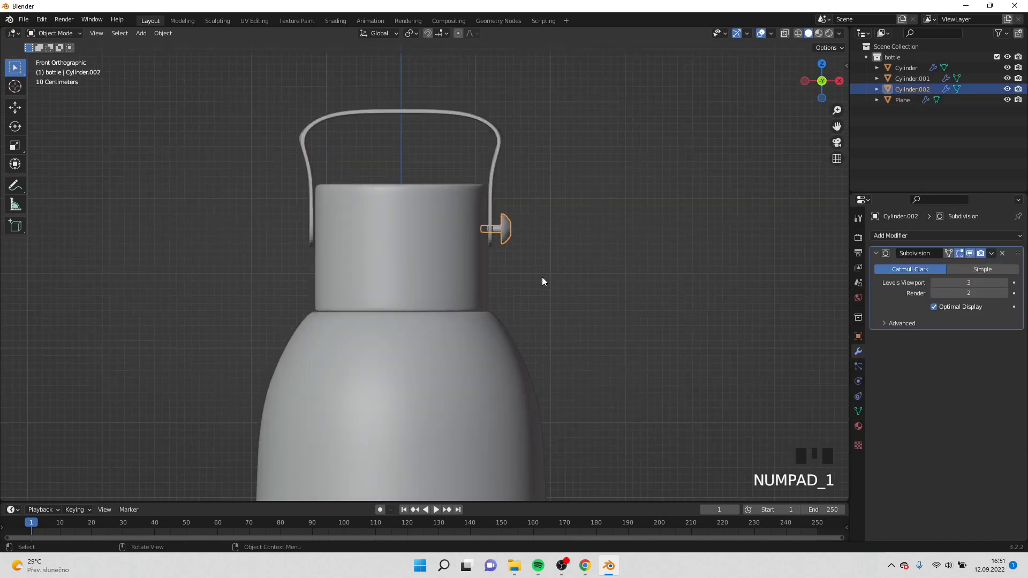
{"action": "key", "text": "Tab"}
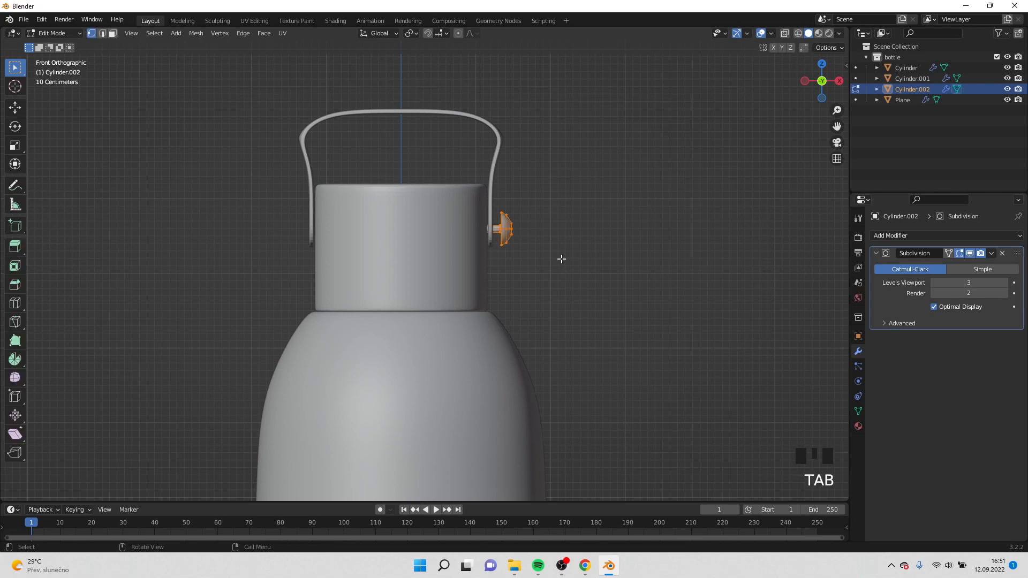
{"action": "key", "text": "g"}
{"action": "key", "text": "x"}
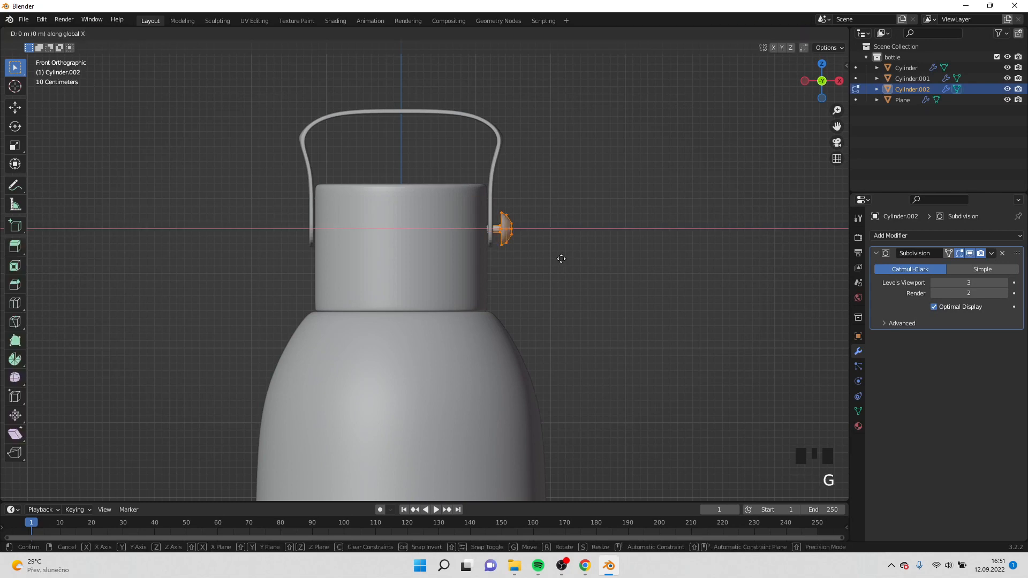
{"action": "left_click", "coordinate": [487, 257]}
{"action": "key", "text": "Tab"}
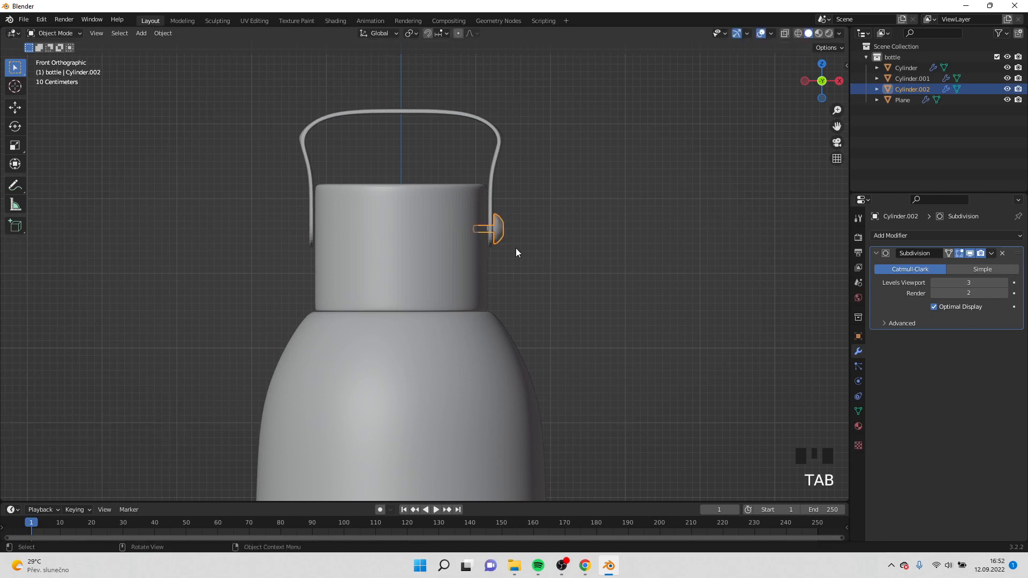
Step: Duplicate the repositioned pin in place and mirror the copy along global X to the other side of the cap
{"action": "key", "text": "shift+d"}
{"action": "right_click", "coordinate": [515, 248]}
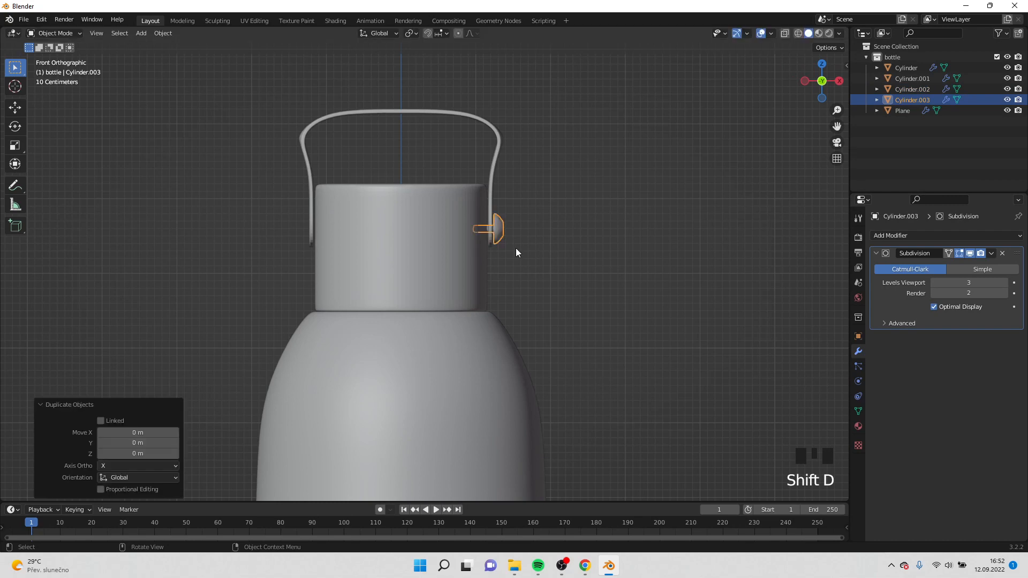
{"action": "left_click", "coordinate": [162, 33]}
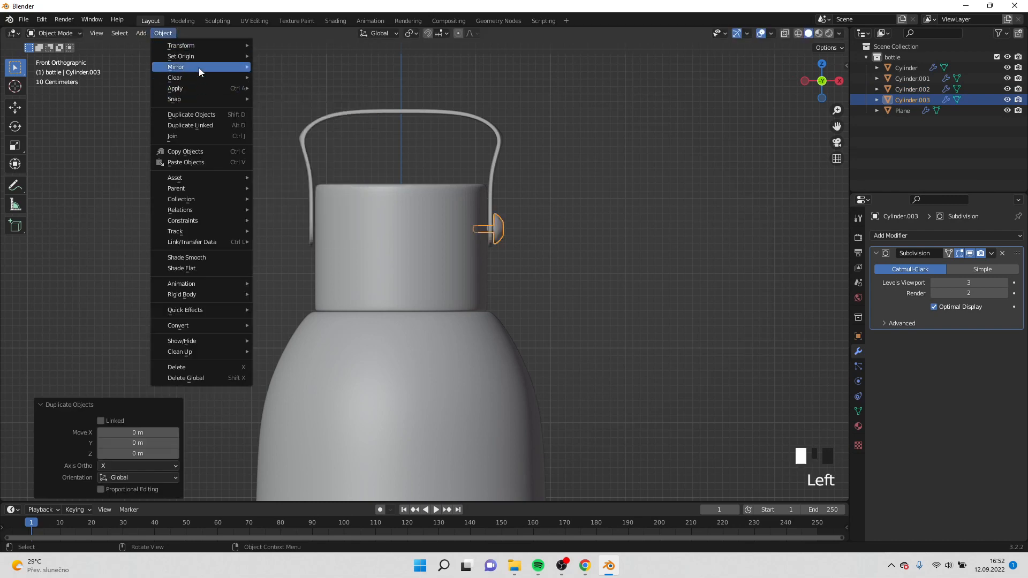
{"action": "mouse_move", "coordinate": [198, 68]}
{"action": "left_click", "coordinate": [281, 82]}
{"action": "left_click", "coordinate": [560, 209]}
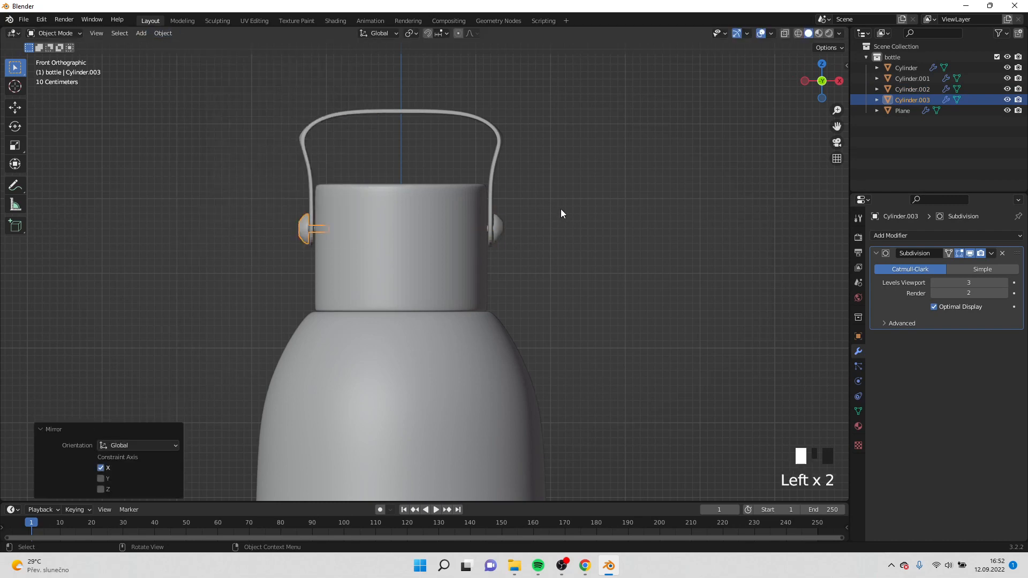
Step: Scale the strap down along the Y axis to make it narrower on the cap
{"action": "scroll", "coordinate": [557, 212], "scroll_direction": "down", "scroll_amount": 4}
{"action": "middle_click_drag", "start_coordinate": [554, 219], "coordinate": [380, 268]}
{"action": "scroll", "coordinate": [572, 273], "scroll_direction": "down", "scroll_amount": 3}
{"action": "scroll", "coordinate": [364, 251], "scroll_direction": "up", "scroll_amount": 3}
{"action": "left_click", "coordinate": [403, 230]}
{"action": "key", "text": "s"}
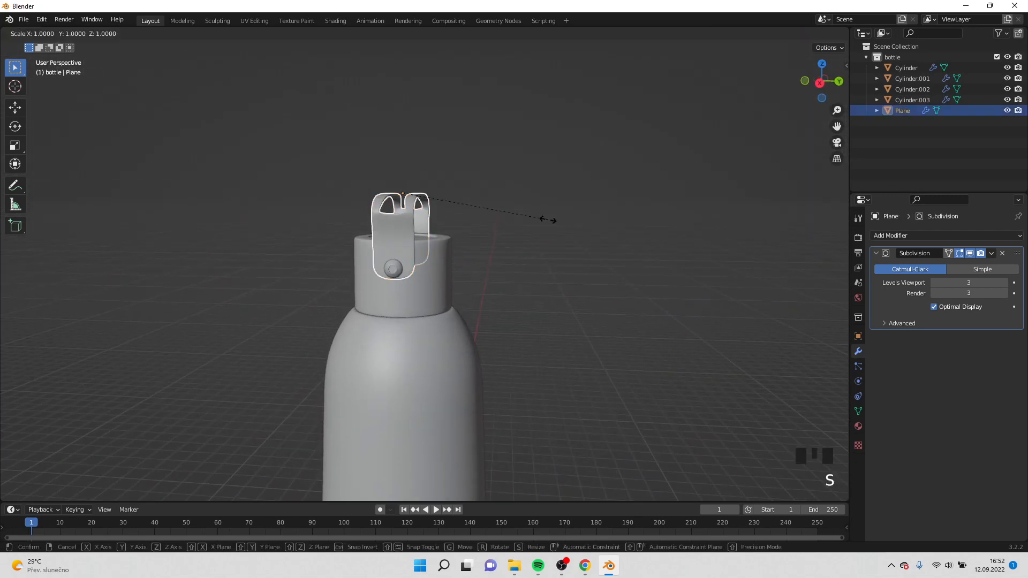
{"action": "key", "text": "y"}
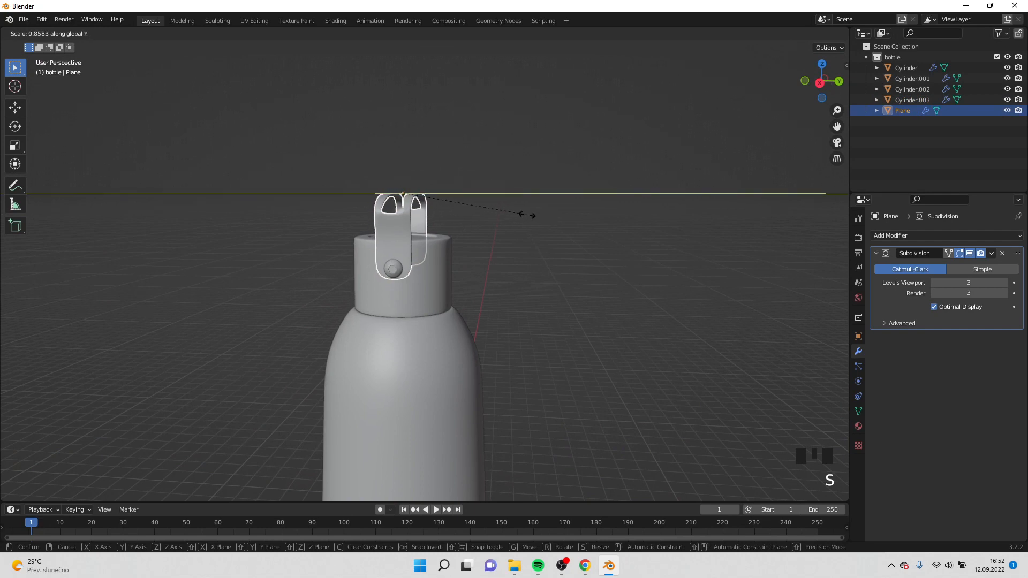
{"action": "left_click", "coordinate": [514, 215]}
{"action": "middle_click_drag", "start_coordinate": [513, 215], "coordinate": [489, 207]}
{"action": "left_click", "coordinate": [532, 262]}
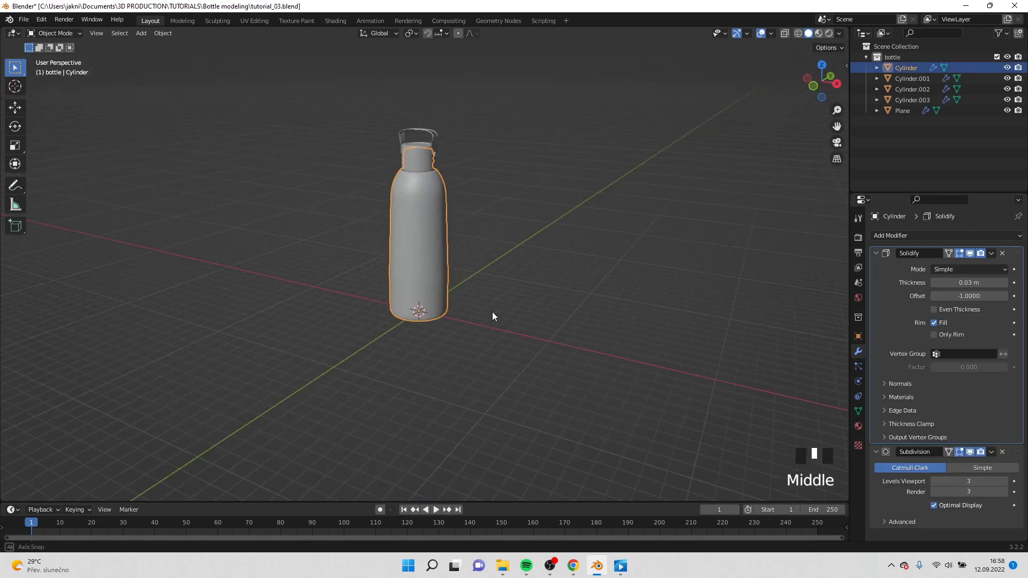
Step: Bevel the horizontal edge loop on the lower part of the bottle body into a thin band about 0.0074 m wide
{"action": "middle_click_drag", "start_coordinate": [493, 315], "coordinate": [413, 294]}
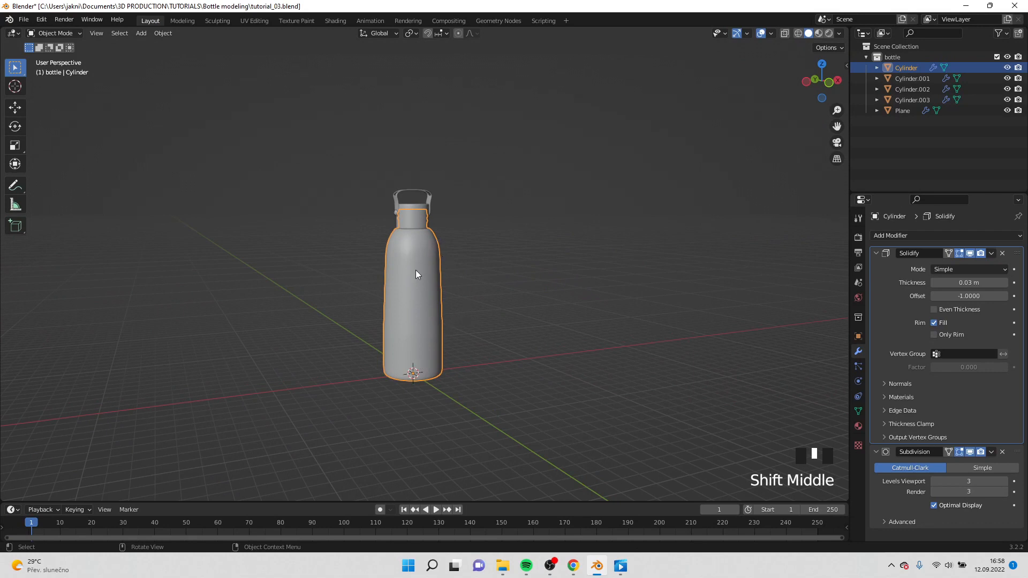
{"action": "scroll", "coordinate": [415, 270], "scroll_direction": "up", "scroll_amount": 5}
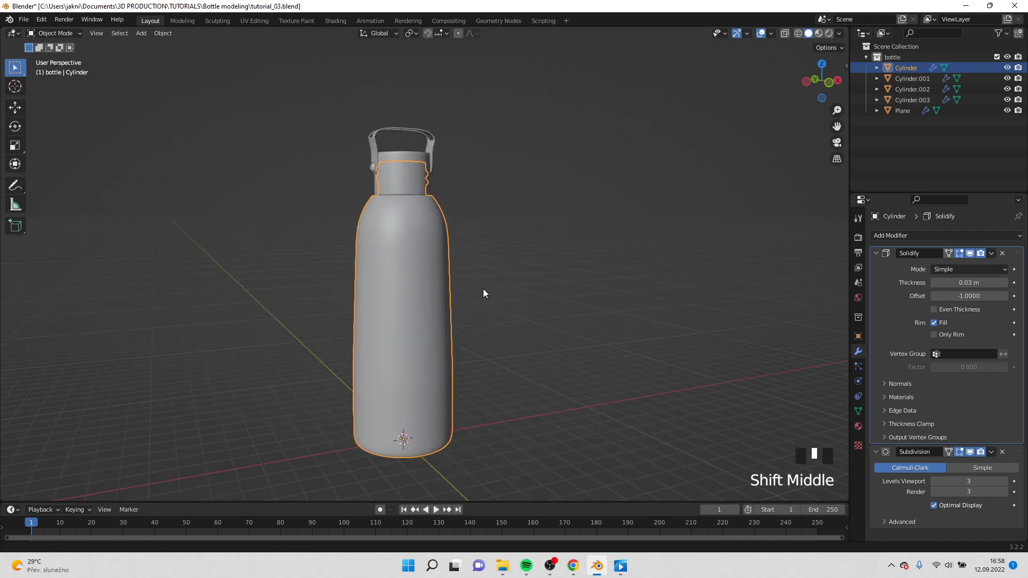
{"action": "key", "text": "Tab"}
{"action": "middle_click_drag", "start_coordinate": [421, 306], "coordinate": [382, 306], "text": "shift"}
{"action": "scroll", "coordinate": [381, 306], "scroll_direction": "up", "scroll_amount": 4}
{"action": "middle_click", "coordinate": [381, 306], "text": "shift"}
{"action": "left_click", "coordinate": [101, 33]}
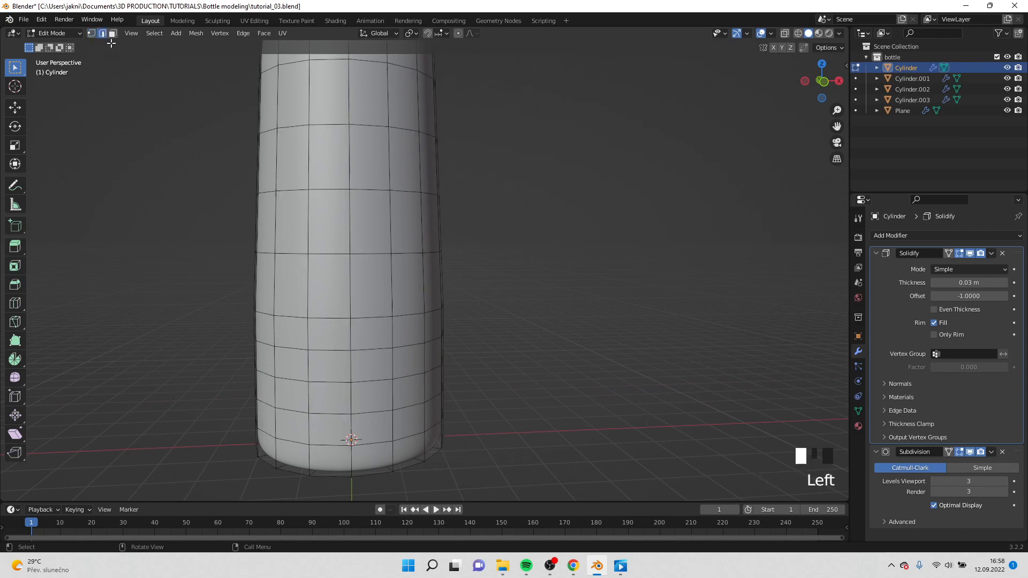
{"action": "left_click", "coordinate": [320, 349]}
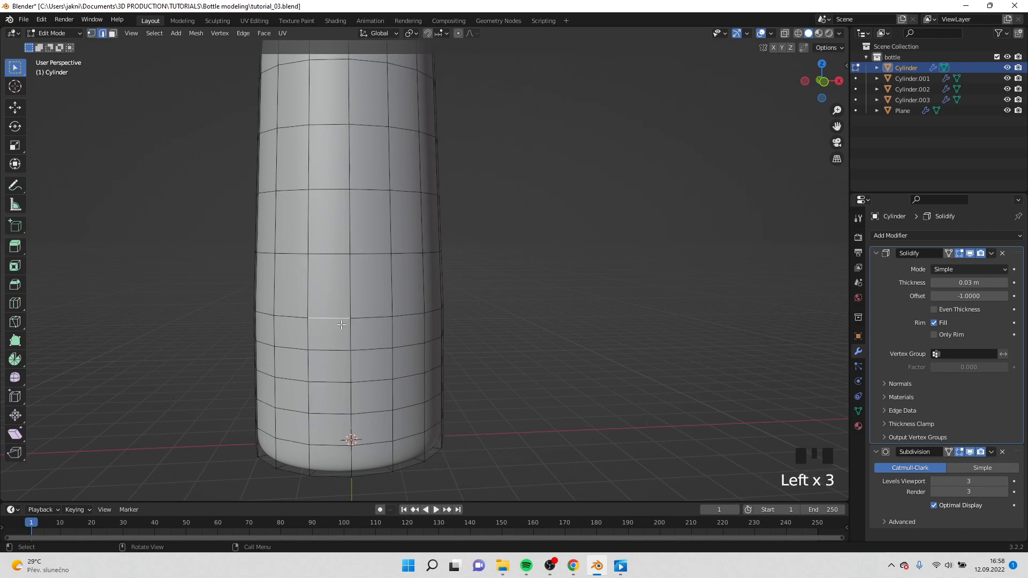
{"action": "left_click", "coordinate": [358, 320], "text": "alt"}
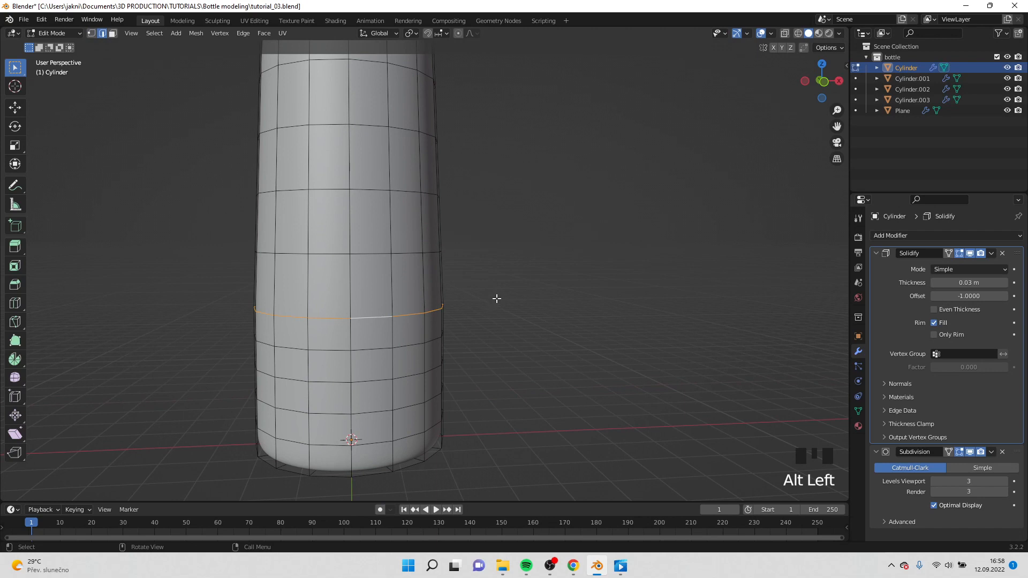
{"action": "key", "text": "ctrl+b"}
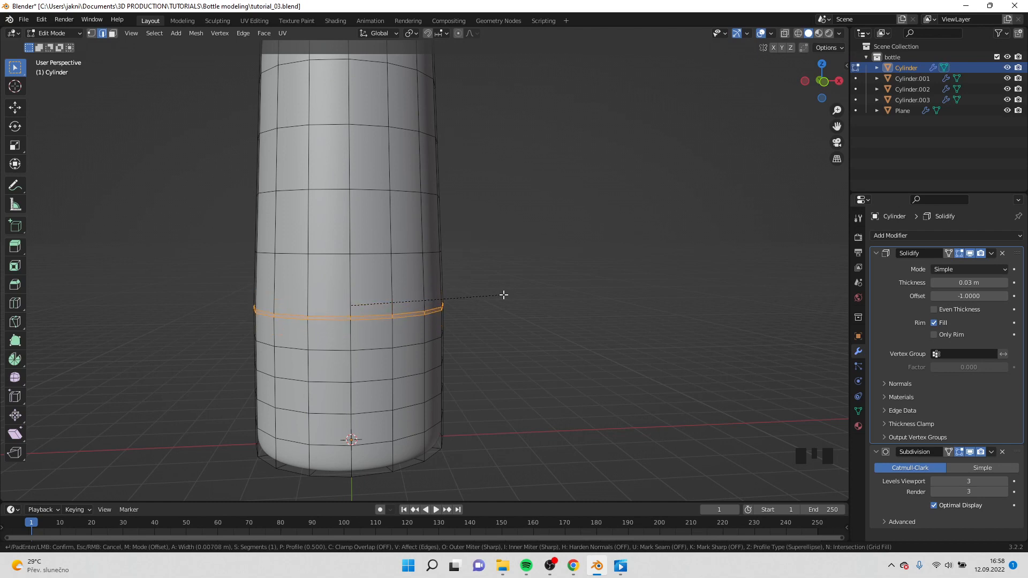
{"action": "left_click", "coordinate": [504, 295]}
Step: Inset the thin band of faces around the bottle body by about 0.005 m
{"action": "middle_click_drag", "start_coordinate": [471, 305], "coordinate": [525, 268], "text": "shift"}
{"action": "key", "text": "i"}
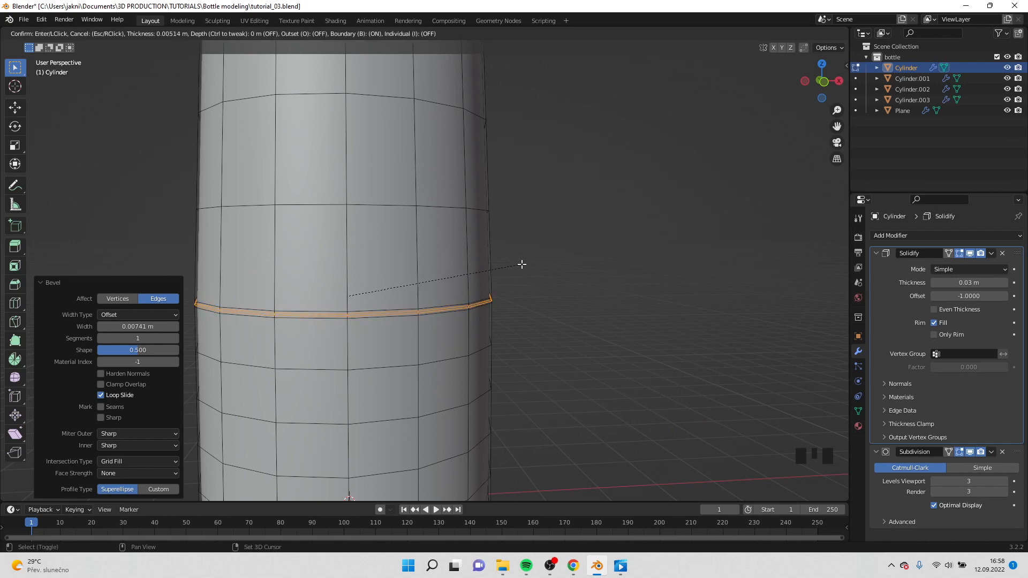
{"action": "left_click", "coordinate": [522, 264]}
Step: Extrude the inset band and scale it inward on X and Y only to form a recessed groove around the body
{"action": "middle_click_drag", "start_coordinate": [522, 264], "coordinate": [542, 266]}
{"action": "key", "text": "e"}
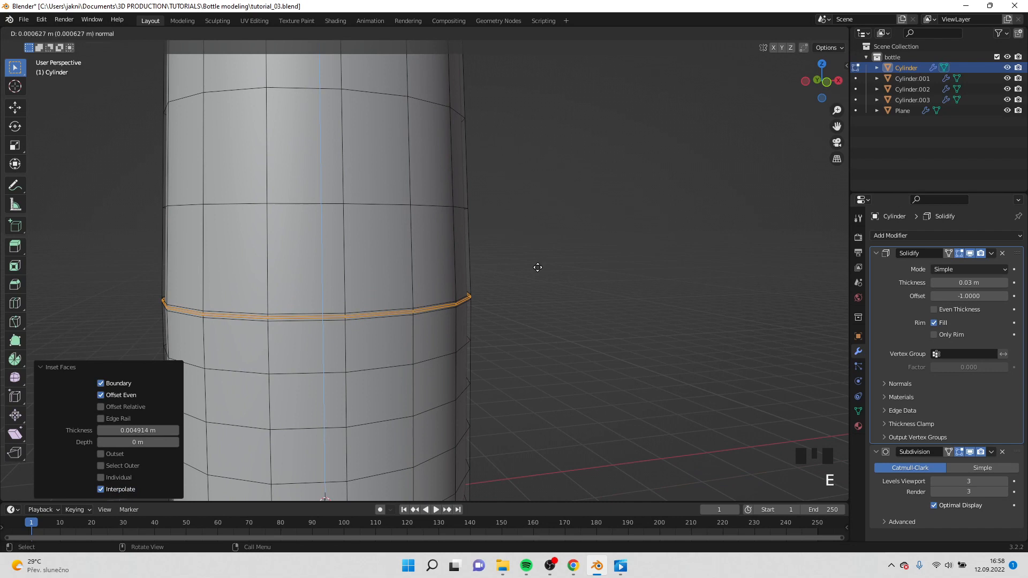
{"action": "key", "text": "s"}
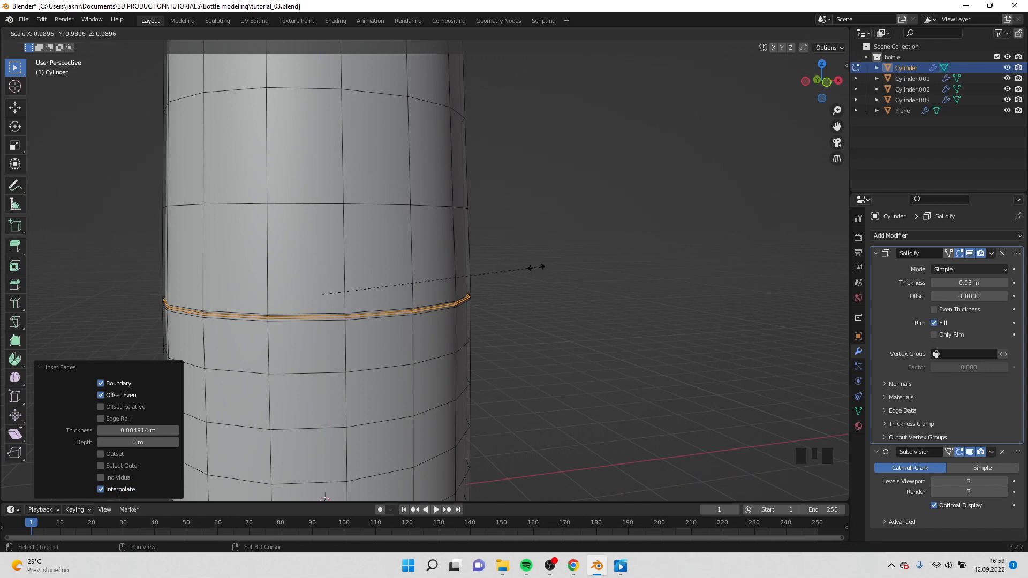
{"action": "key", "text": "shift+z"}
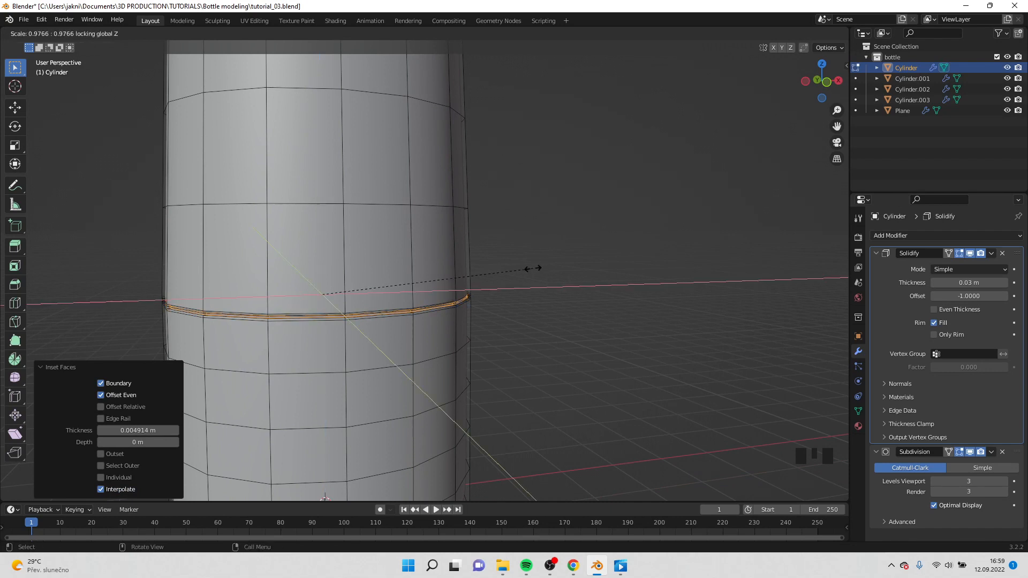
{"action": "left_click", "coordinate": [532, 269]}
{"action": "key", "text": "Tab"}
{"action": "scroll", "coordinate": [443, 324], "scroll_direction": "up", "scroll_amount": 3}
{"action": "middle_click_drag", "start_coordinate": [442, 323], "coordinate": [605, 267]}
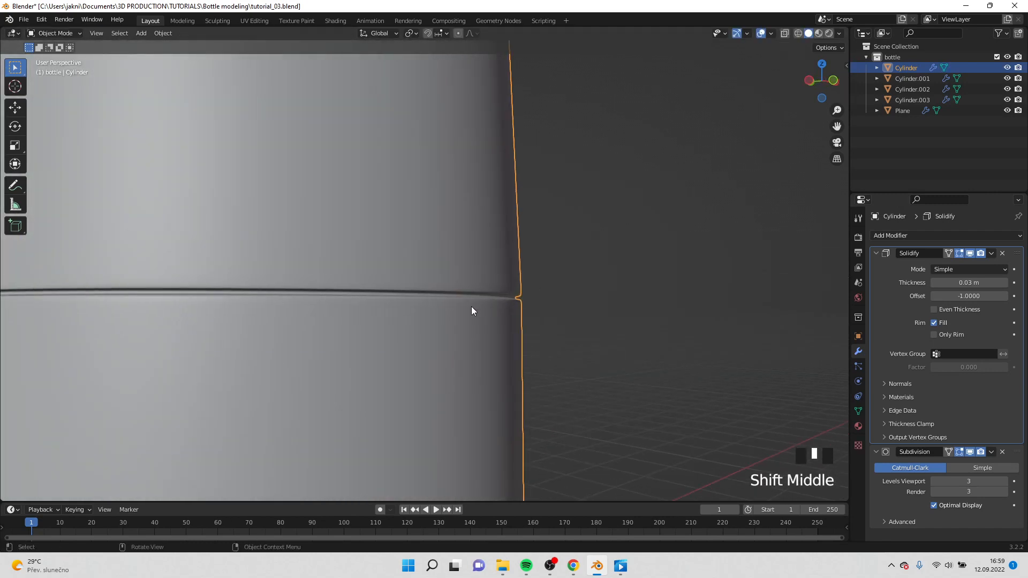
{"action": "middle_click_drag", "start_coordinate": [472, 311], "coordinate": [358, 294]}
Step: Add two loop cuts along the groove's inner band and scale them apart along Z by about 1.376
{"action": "key", "text": "Tab"}
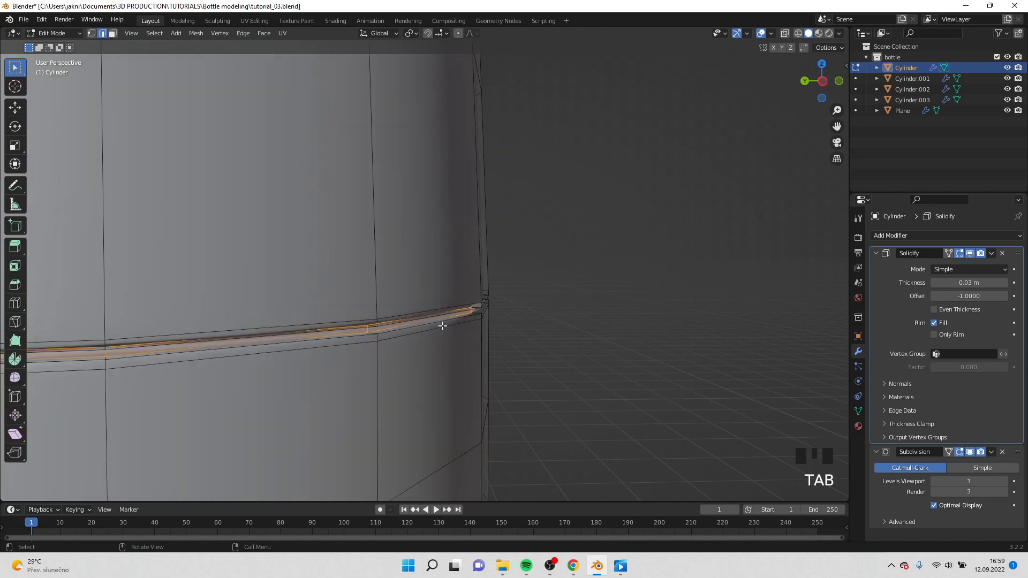
{"action": "scroll", "coordinate": [442, 325], "scroll_direction": "up", "scroll_amount": 2}
{"action": "middle_click_drag", "start_coordinate": [431, 326], "coordinate": [331, 294], "text": "shift"}
{"action": "scroll", "coordinate": [408, 296], "scroll_direction": "up", "scroll_amount": 1}
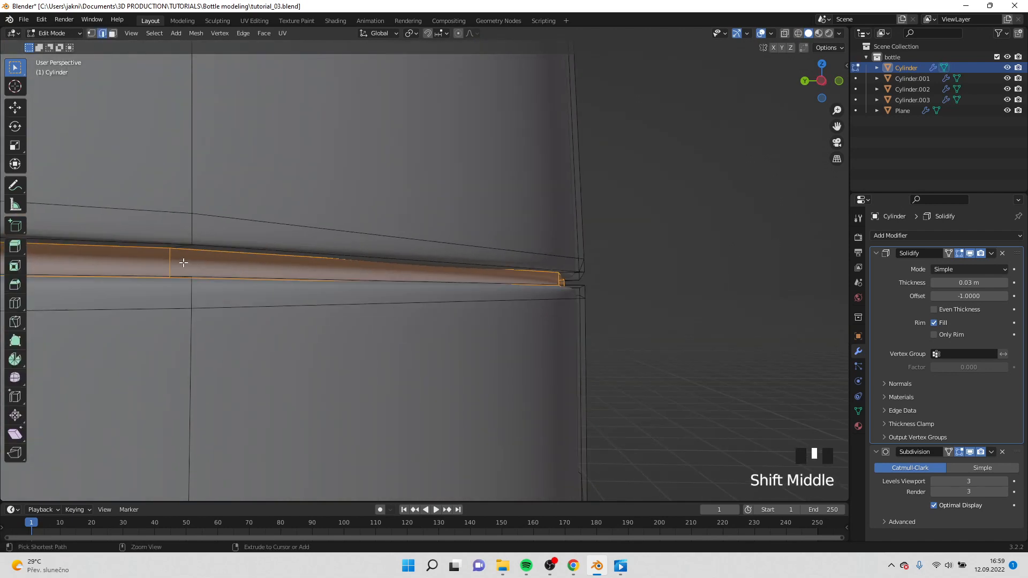
{"action": "key", "text": "ctrl+r"}
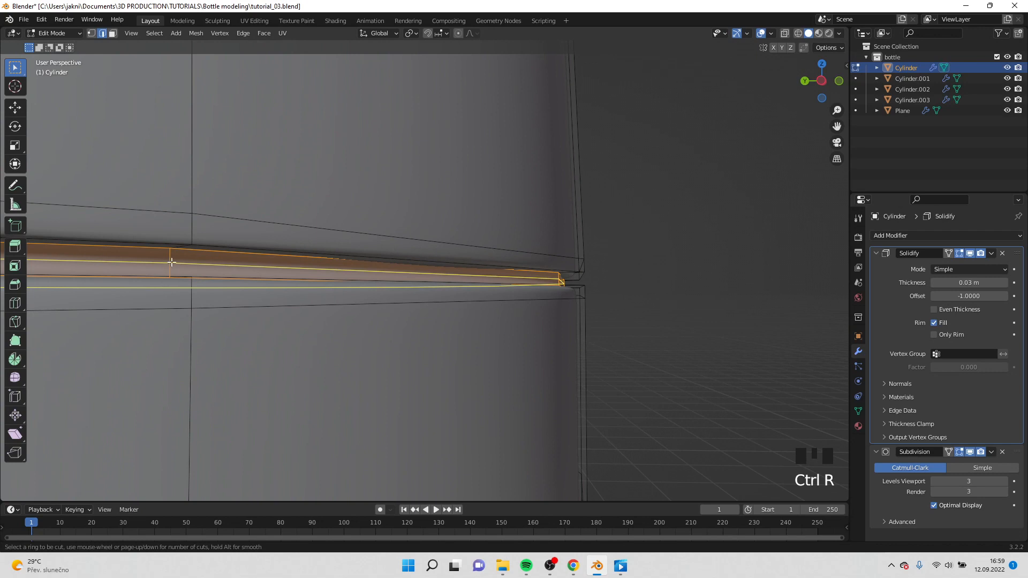
{"action": "left_click", "coordinate": [171, 262]}
{"action": "left_click", "coordinate": [171, 263]}
{"action": "key", "text": "s"}
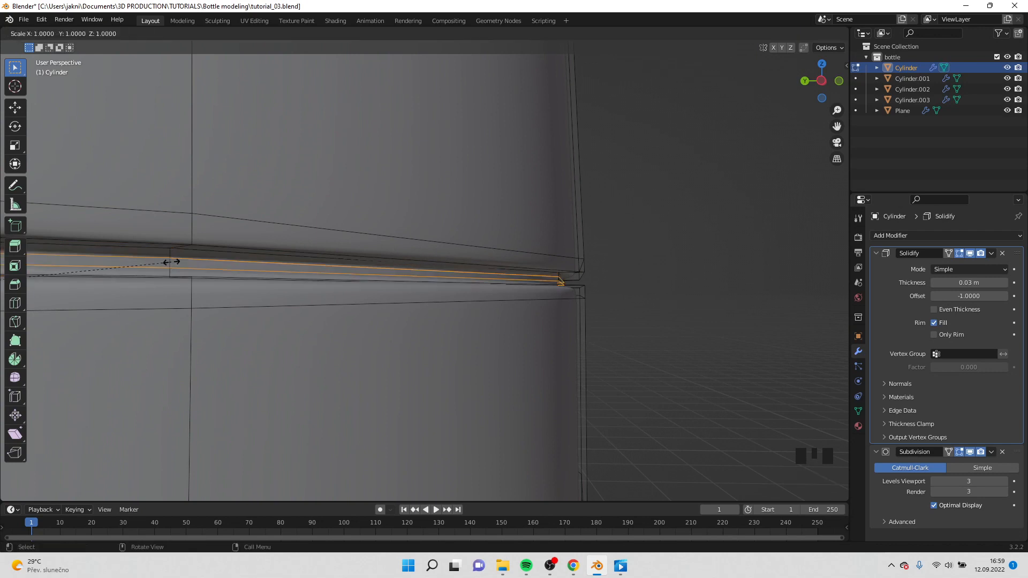
{"action": "key", "text": "z"}
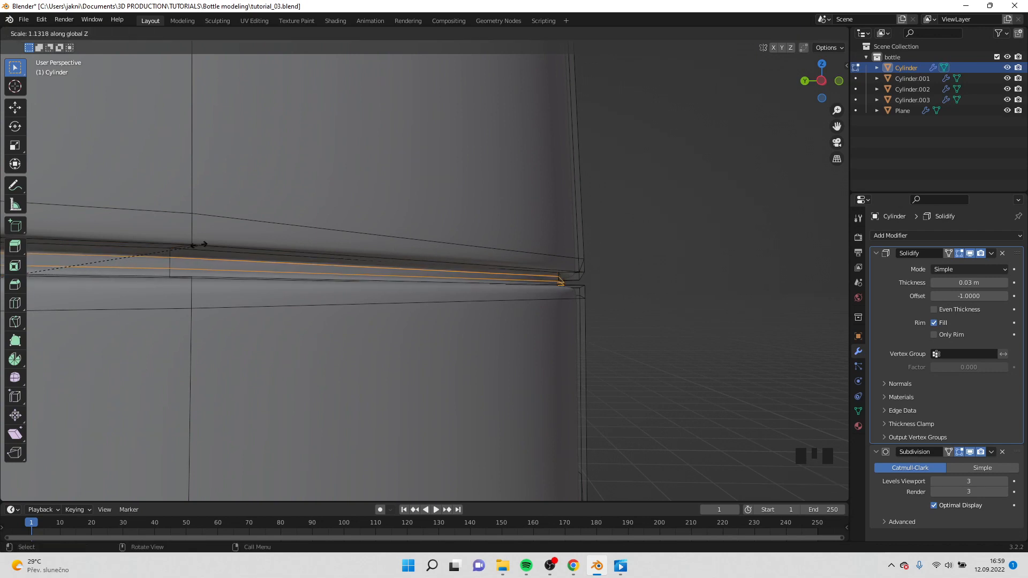
{"action": "left_click", "coordinate": [248, 231]}
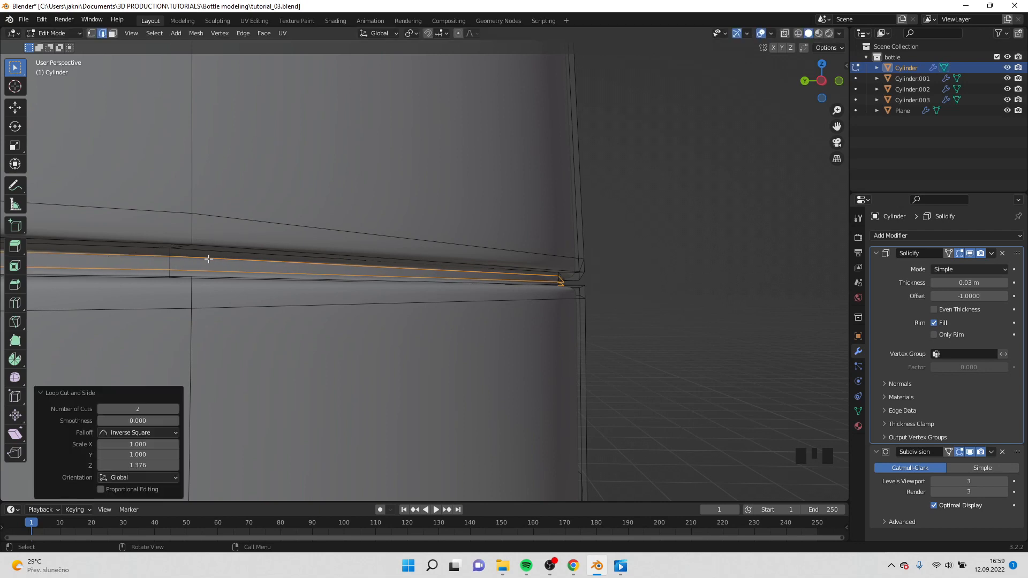
Step: Leave mesh editing, switch to the Shading workspace, and create a new material for the bottle body
{"action": "key", "text": "Tab"}
{"action": "scroll", "coordinate": [209, 259], "scroll_direction": "down", "scroll_amount": 4}
{"action": "middle_click_drag", "start_coordinate": [209, 259], "coordinate": [440, 188]}
{"action": "scroll", "coordinate": [460, 289], "scroll_direction": "down", "scroll_amount": 8}
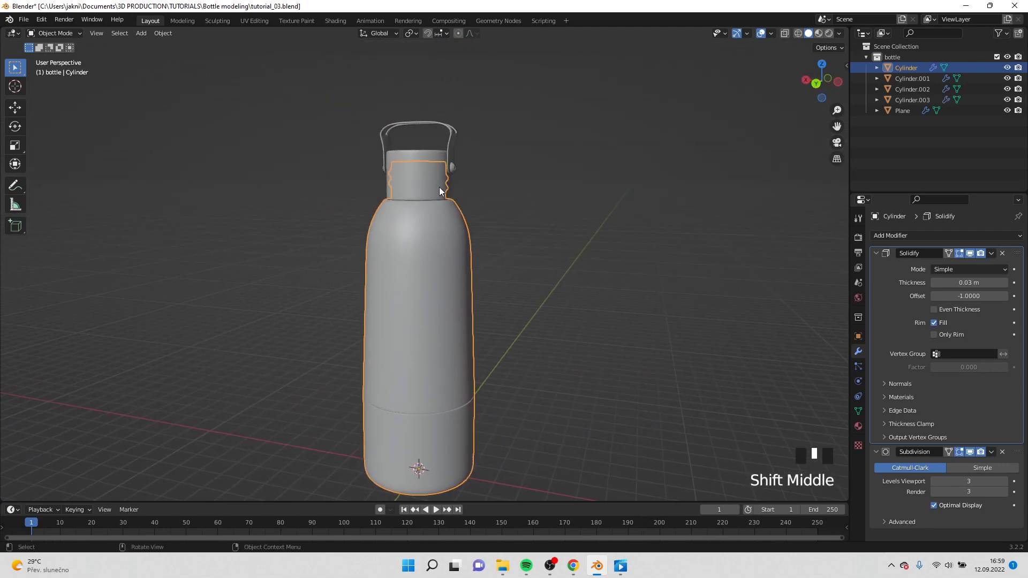
{"action": "left_click", "coordinate": [336, 21]}
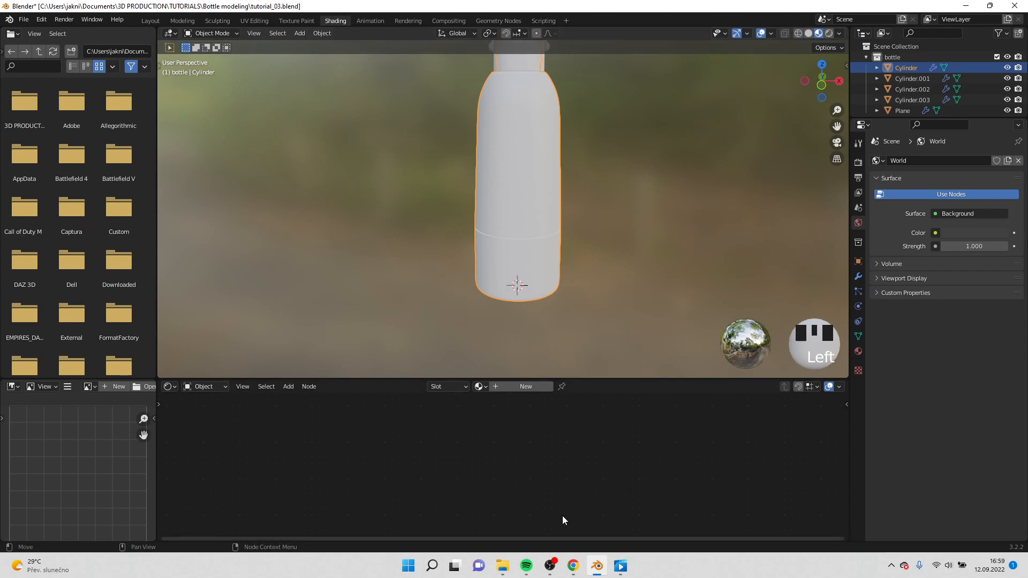
{"action": "middle_click_drag", "start_coordinate": [637, 153], "coordinate": [440, 195], "text": "shift"}
{"action": "left_click", "coordinate": [508, 276]}
{"action": "left_click", "coordinate": [519, 388]}
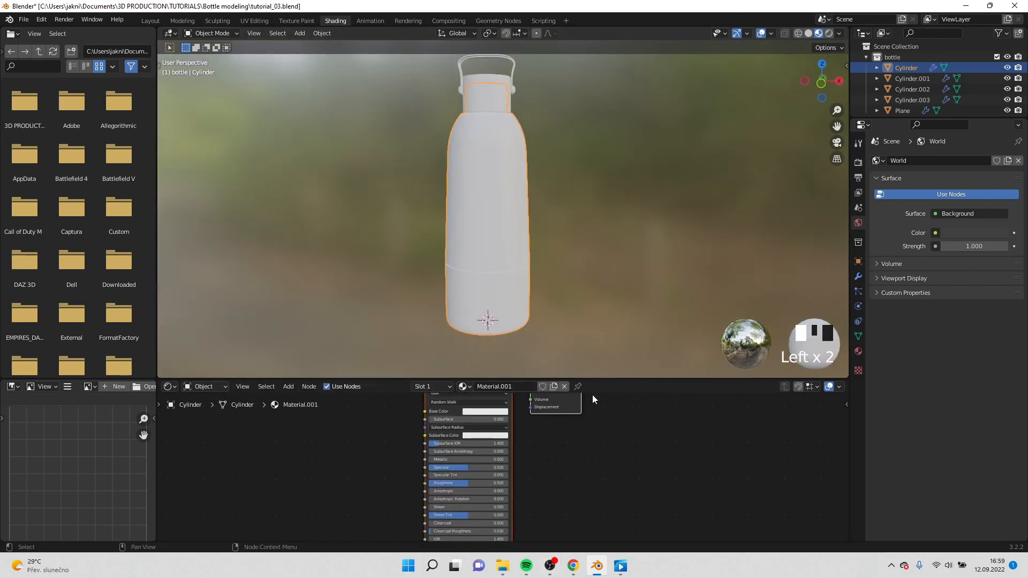
Step: Enlarge the node editing area and set the body material's Base Color to near-black
{"action": "left_click_drag", "start_coordinate": [601, 378], "coordinate": [614, 243]}
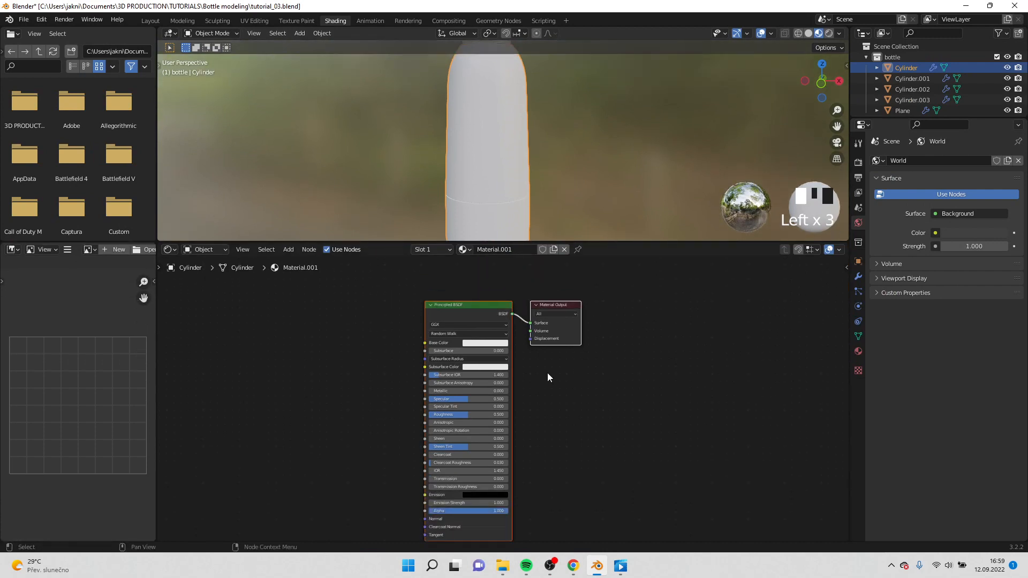
{"action": "left_click", "coordinate": [493, 338]}
{"action": "left_click", "coordinate": [491, 343]}
{"action": "left_click", "coordinate": [500, 345]}
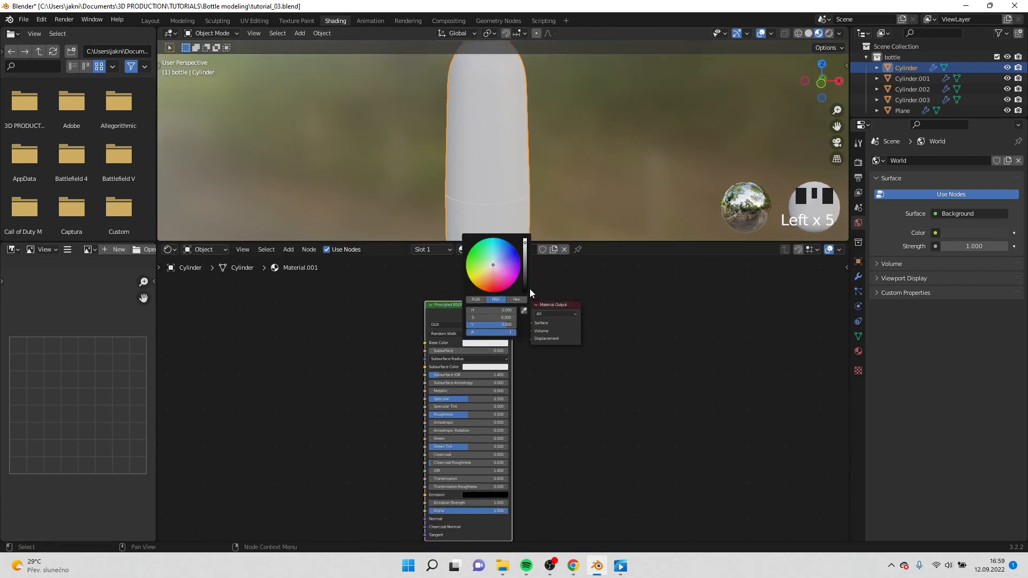
{"action": "left_click", "coordinate": [525, 284]}
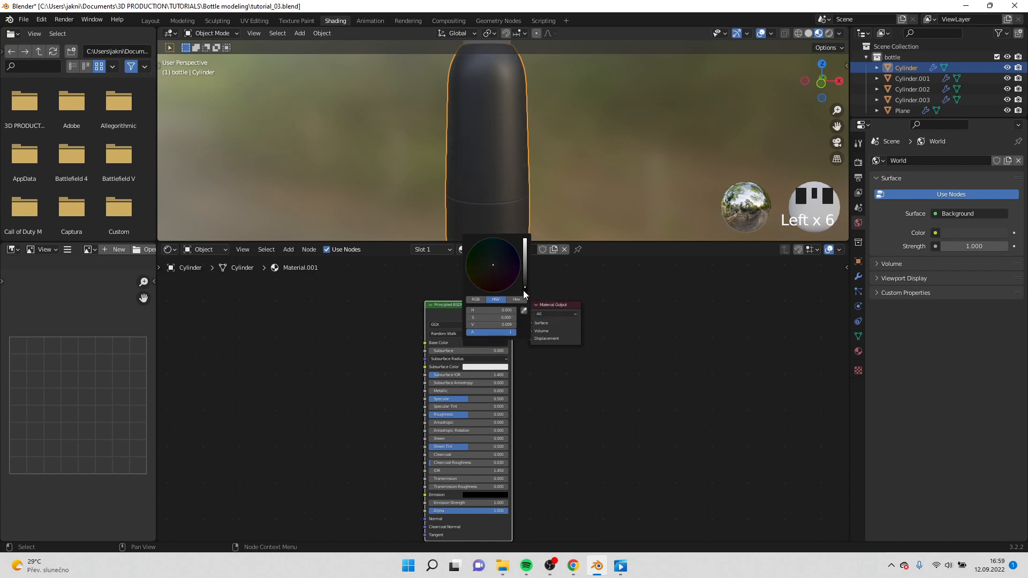
Step: Add a second material slot to the bottle body and create a new material in it
{"action": "left_click", "coordinate": [859, 352]}
{"action": "left_click", "coordinate": [1019, 162]}
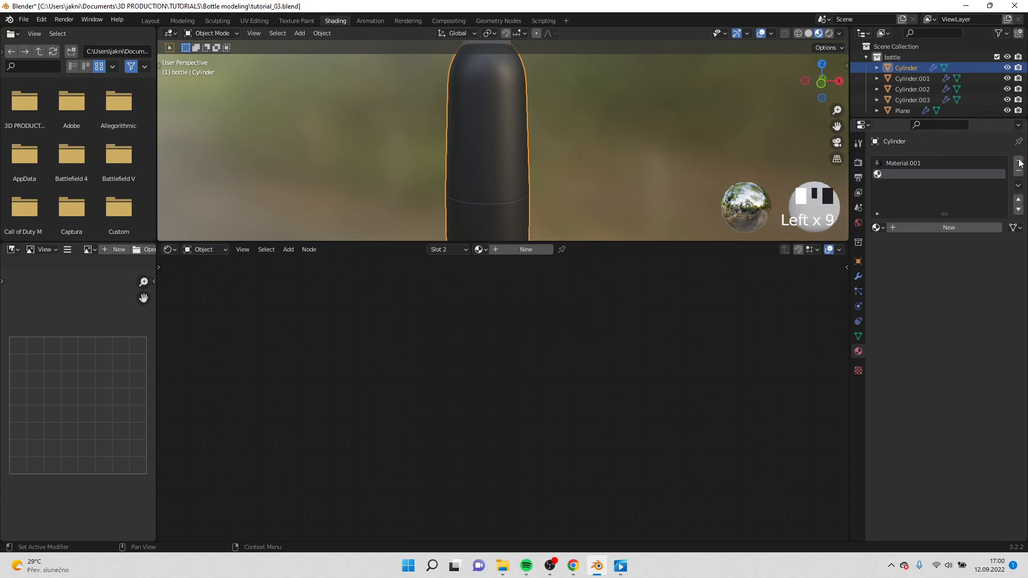
{"action": "left_click", "coordinate": [934, 227]}
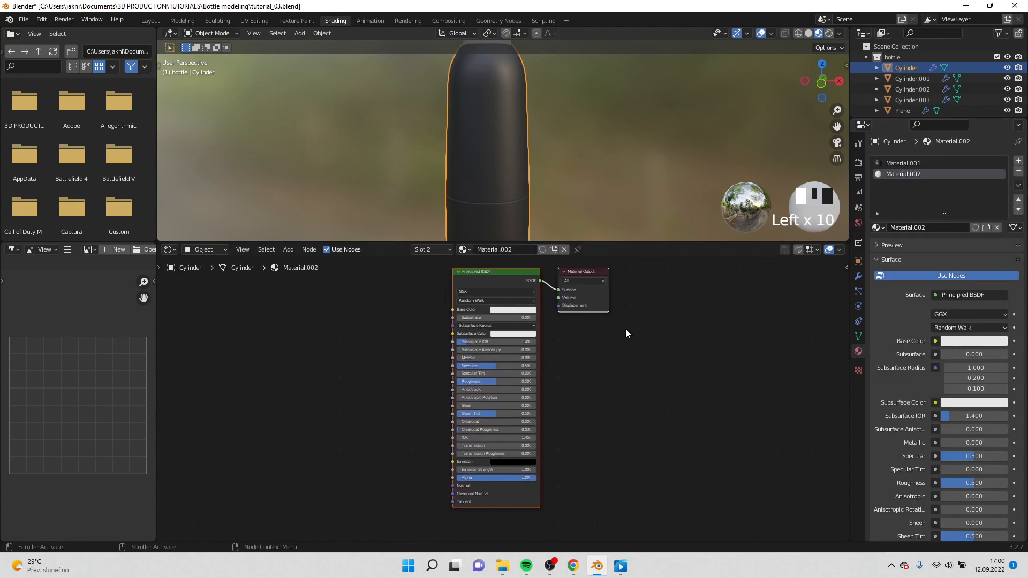
{"action": "middle_click_drag", "start_coordinate": [613, 356], "coordinate": [608, 364], "text": "shift"}
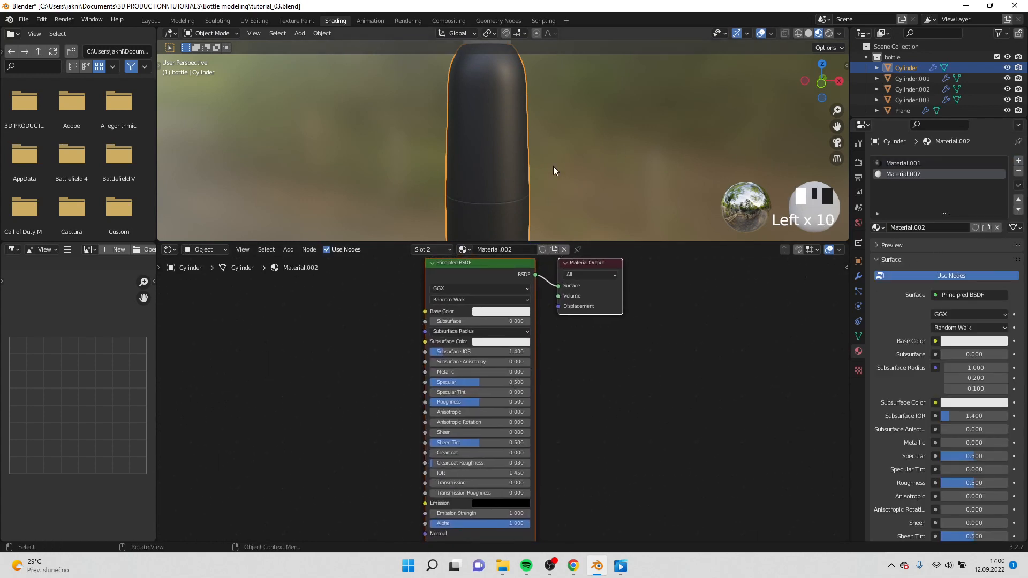
Step: Select all body faces below the groove, extending the selection up into the groove, and assign Material.002 to them
{"action": "key", "text": "Tab"}
{"action": "middle_click_drag", "start_coordinate": [552, 166], "coordinate": [576, 89], "text": "shift"}
{"action": "key", "text": "KP_1"}
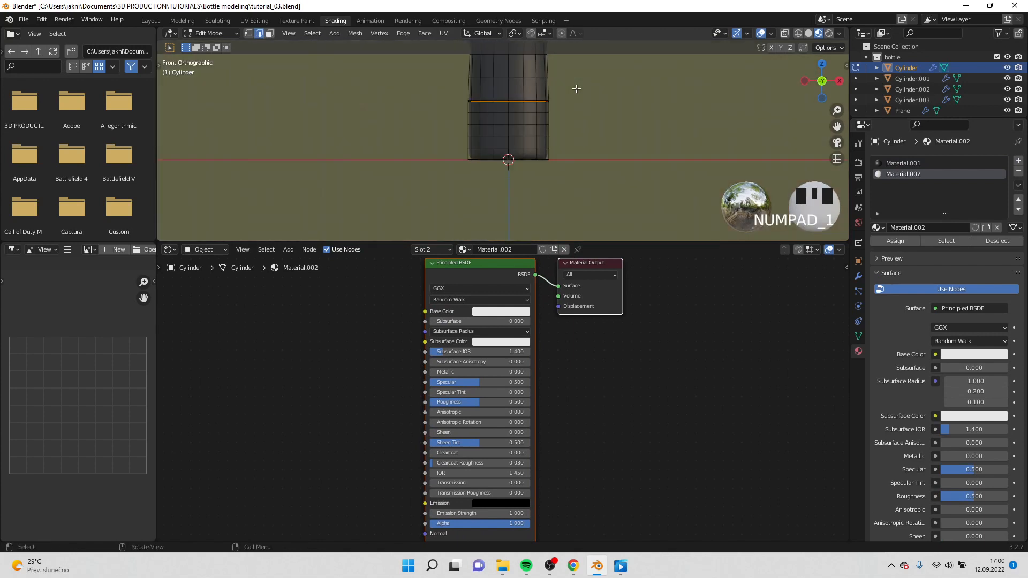
{"action": "left_click", "coordinate": [785, 36]}
{"action": "middle_click_drag", "start_coordinate": [593, 122], "coordinate": [578, 152], "text": "shift"}
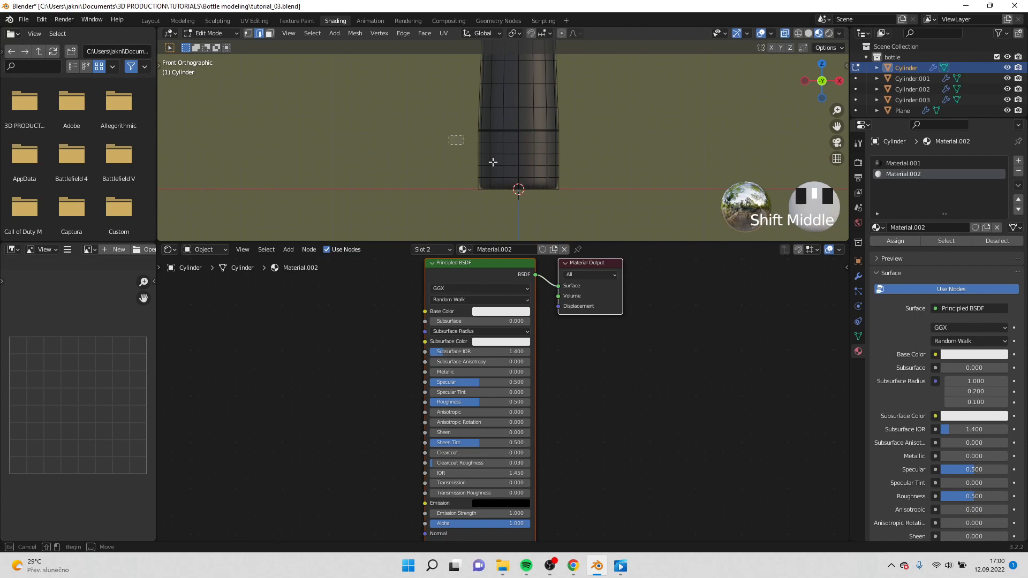
{"action": "left_click_drag", "start_coordinate": [453, 135], "coordinate": [601, 225]}
{"action": "scroll", "coordinate": [601, 224], "scroll_direction": "up", "scroll_amount": 3}
{"action": "middle_click_drag", "start_coordinate": [659, 146], "coordinate": [630, 128], "text": "shift"}
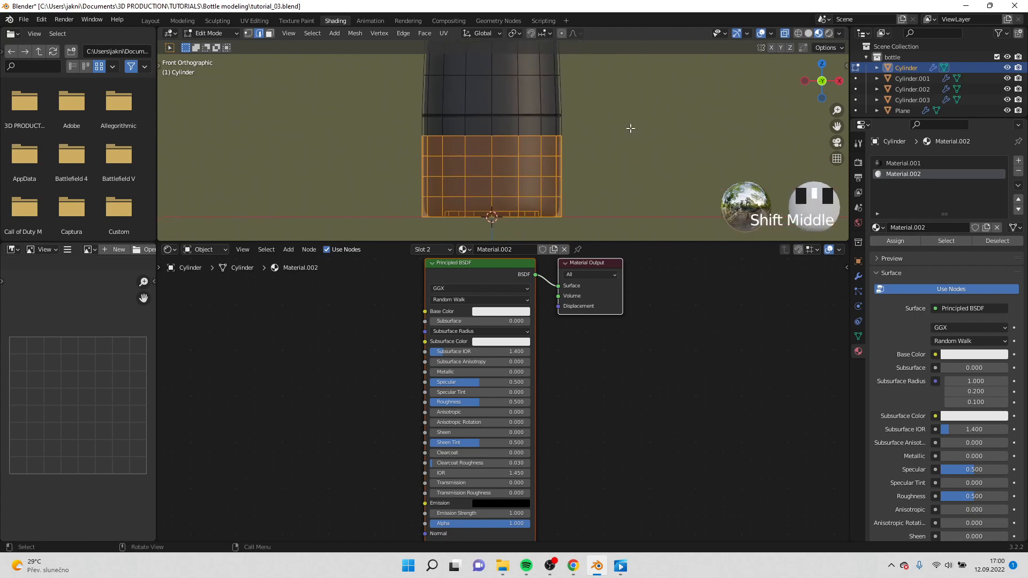
{"action": "key", "text": "ctrl+KP_Add"}
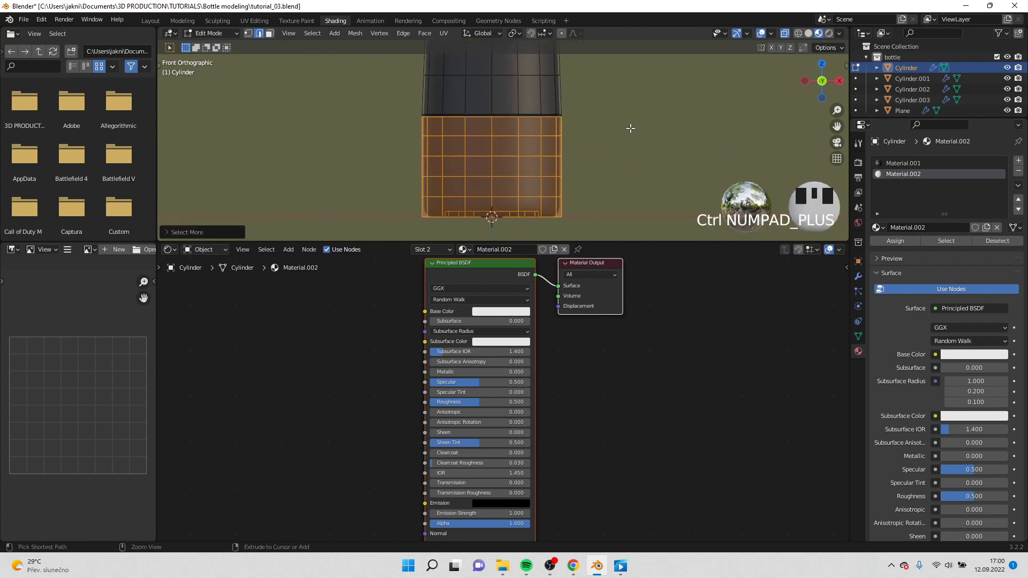
{"action": "key", "text": "ctrl+KP_Add"}
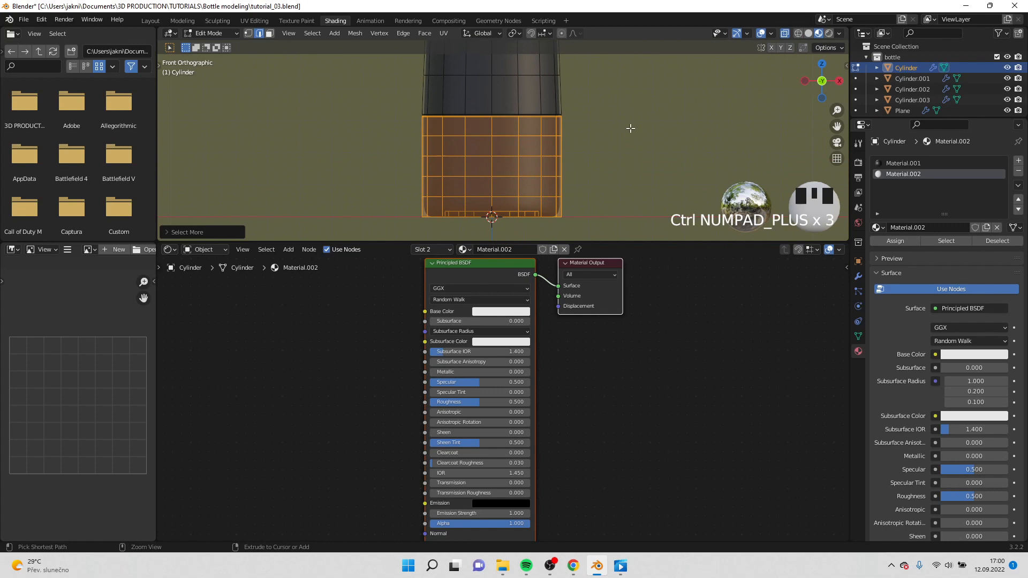
{"action": "key", "text": "ctrl+KP_Add"}
{"action": "key", "text": "ctrl+KP_Add"}
{"action": "key", "text": "ctrl+KP_Add"}
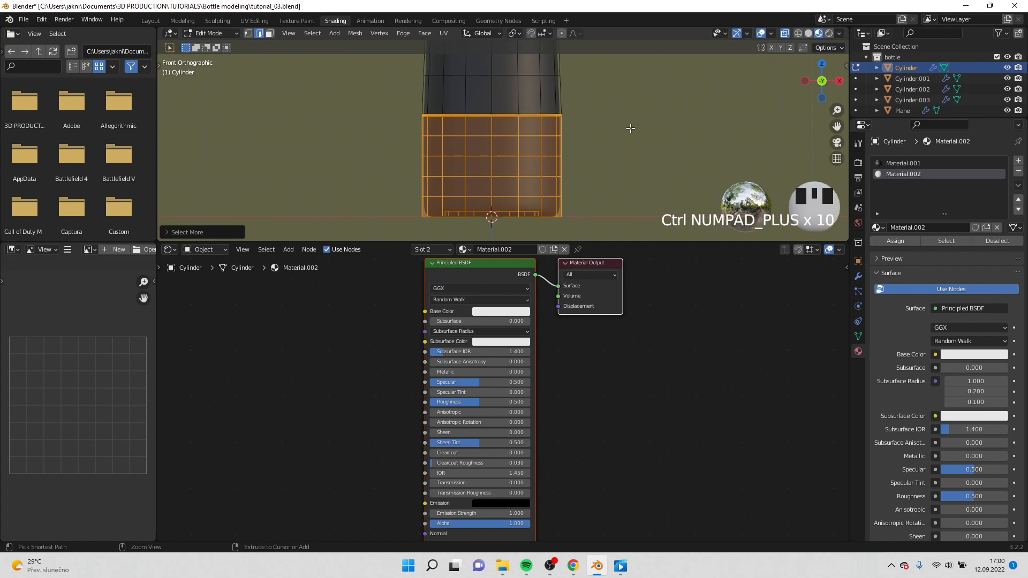
{"action": "key", "text": "ctrl+KP_Subtract"}
{"action": "key", "text": "ctrl+KP_Subtract"}
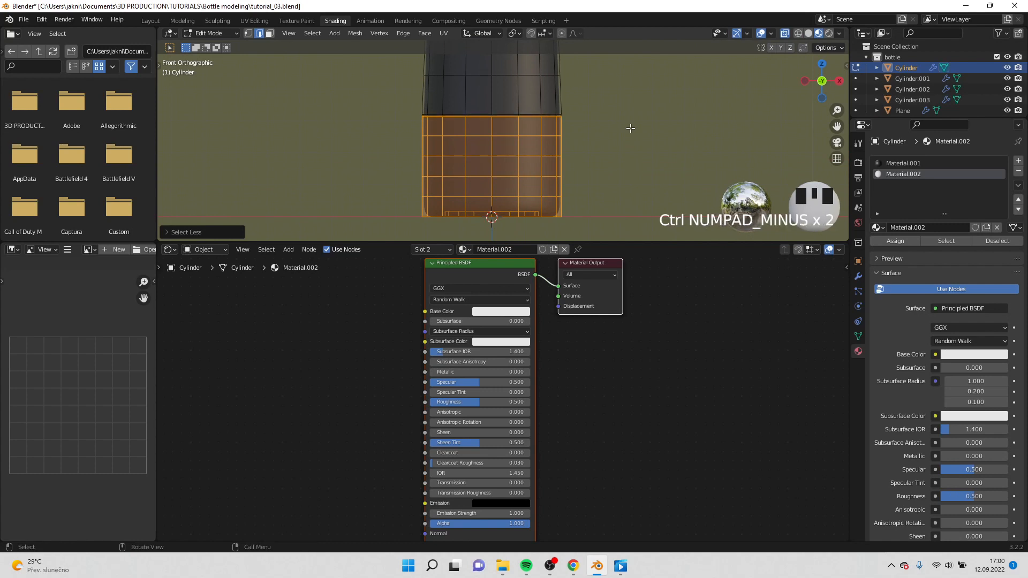
{"action": "key", "text": "Tab"}
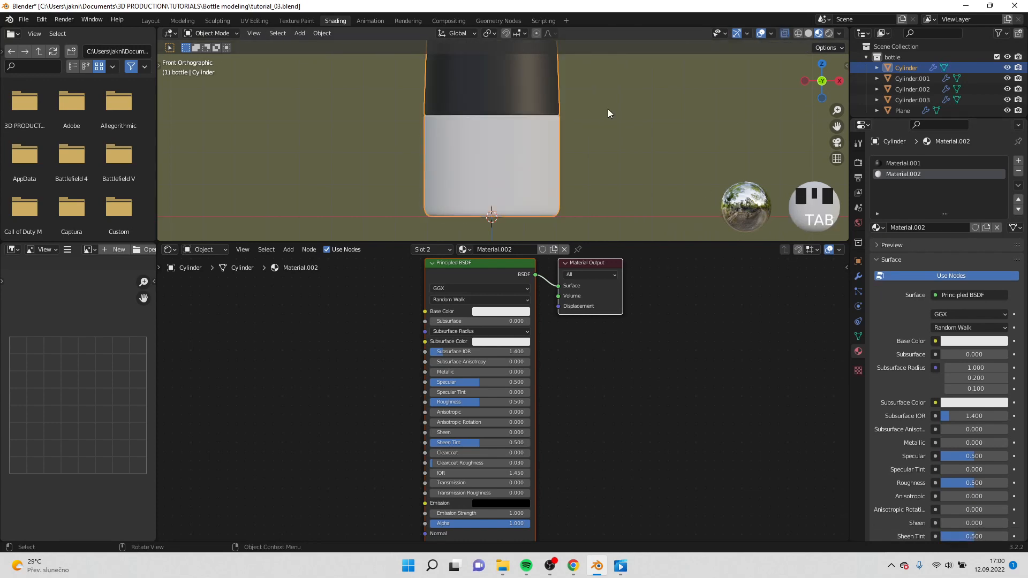
Step: Make the lower body material a polished metal with Metallic 1.000 and Roughness 0.286
{"action": "middle_click_drag", "start_coordinate": [608, 108], "coordinate": [592, 131]}
{"action": "middle_click_drag", "start_coordinate": [628, 418], "coordinate": [602, 361], "text": "shift"}
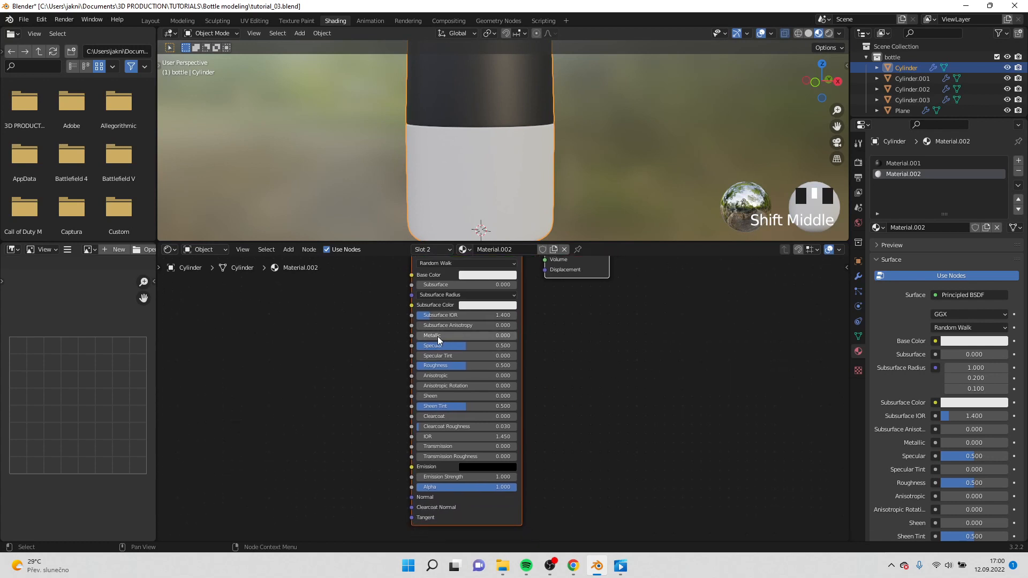
{"action": "left_click_drag", "start_coordinate": [448, 339], "coordinate": [514, 336]}
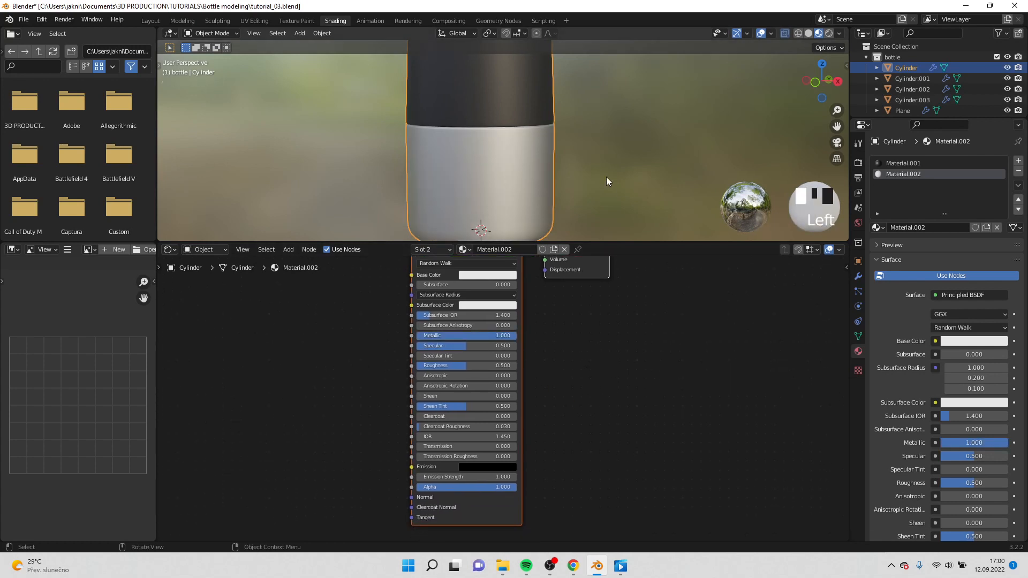
{"action": "left_click_drag", "start_coordinate": [466, 365], "coordinate": [448, 365]}
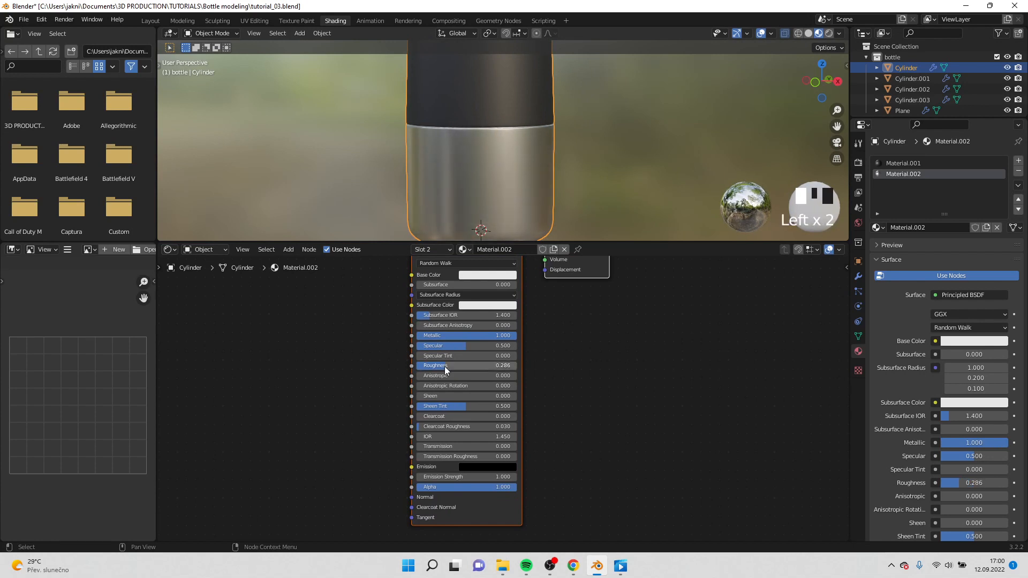
{"action": "middle_click_drag", "start_coordinate": [584, 129], "coordinate": [624, 142], "text": "shift"}
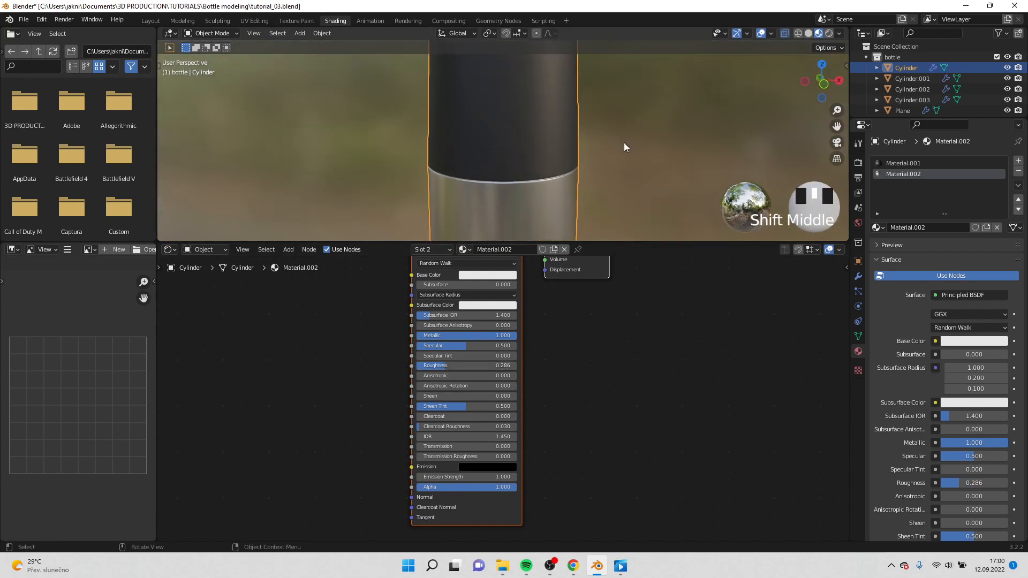
Step: Make the dark upper body material, Material.001, active and add a Noise Texture node in front of its Principled BSDF
{"action": "left_click", "coordinate": [898, 162]}
{"action": "middle_click_drag", "start_coordinate": [541, 389], "coordinate": [533, 371]}
{"action": "middle_click_drag", "start_coordinate": [327, 358], "coordinate": [333, 389]}
{"action": "middle_click_drag", "start_coordinate": [503, 180], "coordinate": [529, 144]}
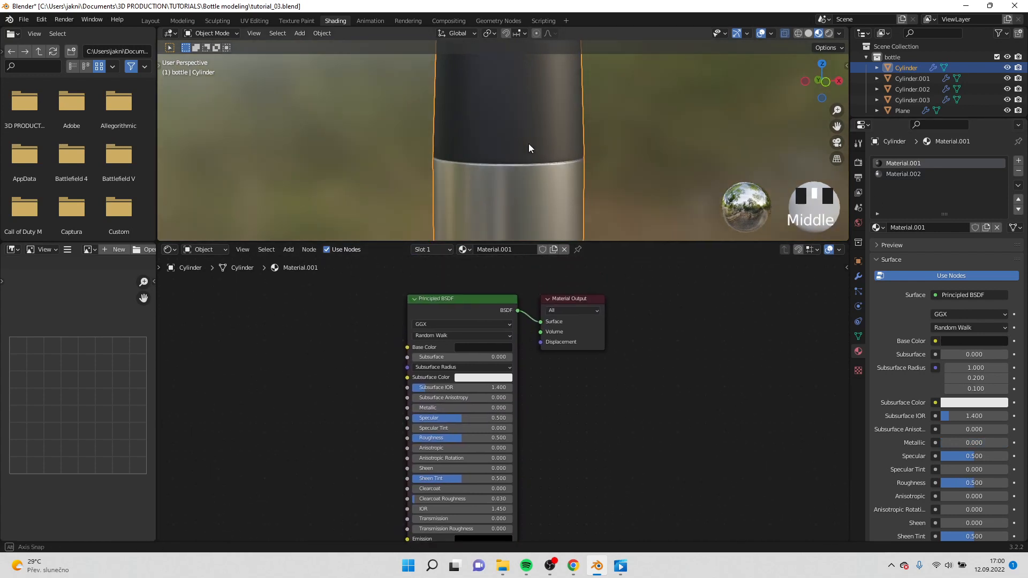
{"action": "middle_click_drag", "start_coordinate": [365, 408], "coordinate": [329, 402]}
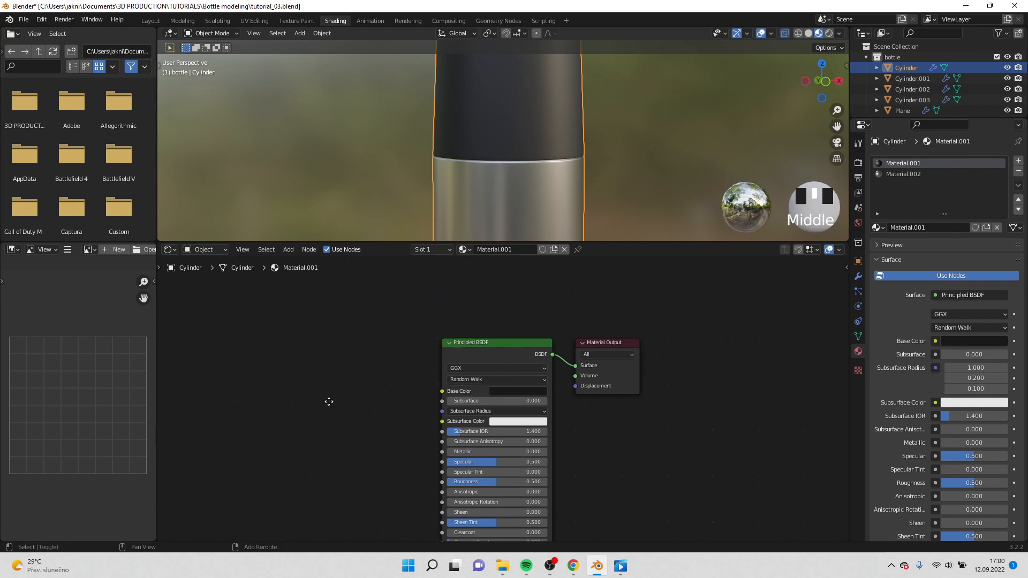
{"action": "key", "text": "shift+a"}
{"action": "left_click", "coordinate": [333, 395]}
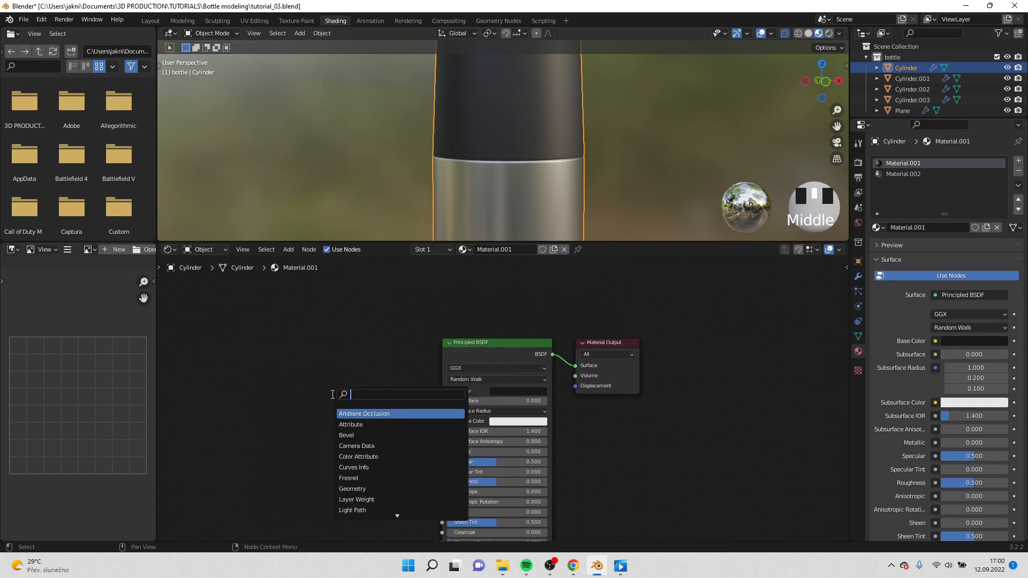
{"action": "type", "text": "noise"}
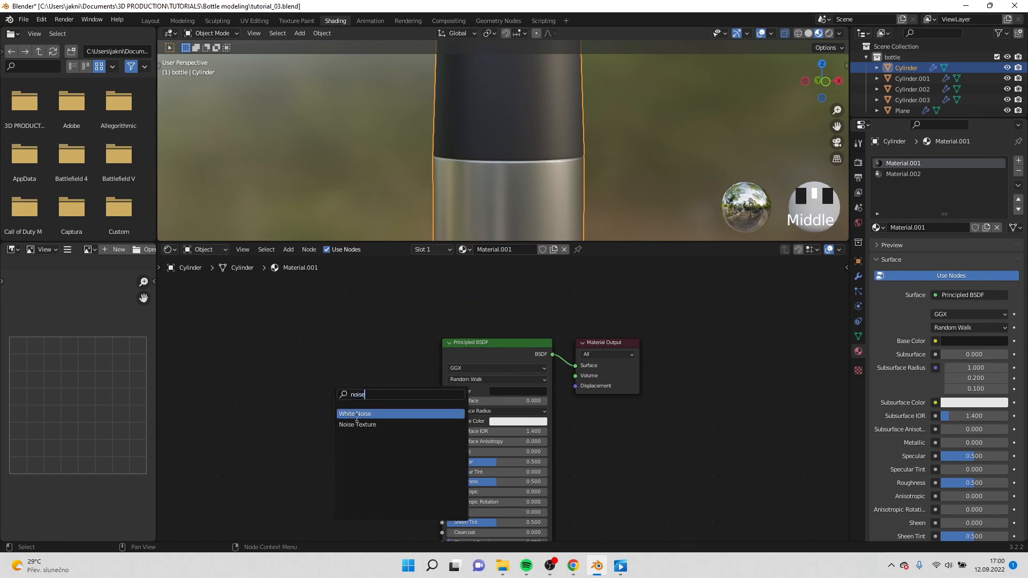
{"action": "left_click", "coordinate": [358, 425]}
{"action": "left_click", "coordinate": [250, 423]}
Step: Add a ColorRamp node between the Noise Texture and the Principled BSDF
{"action": "key", "text": "shift+a"}
{"action": "left_click", "coordinate": [343, 410]}
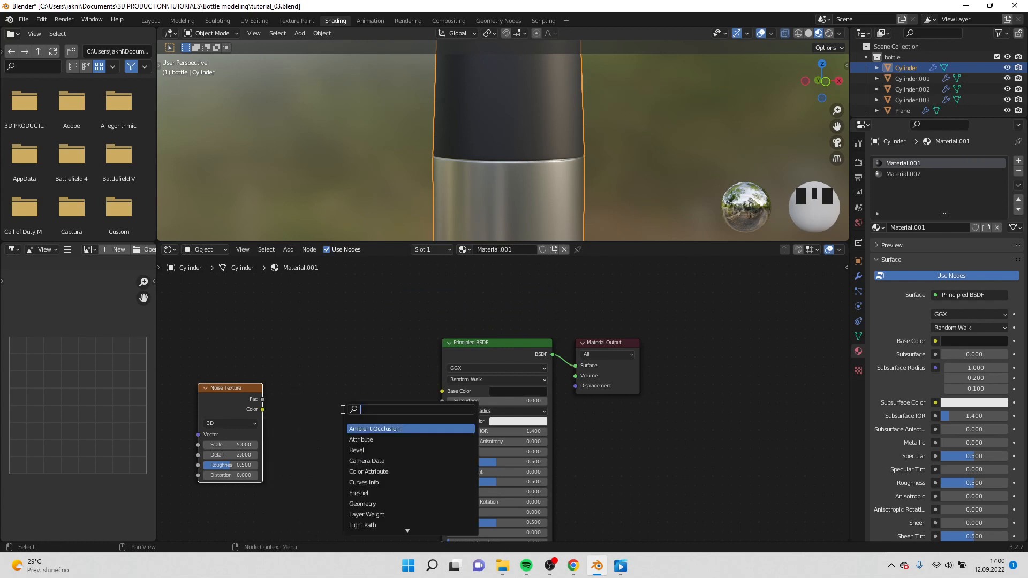
{"action": "type", "text": "colo"}
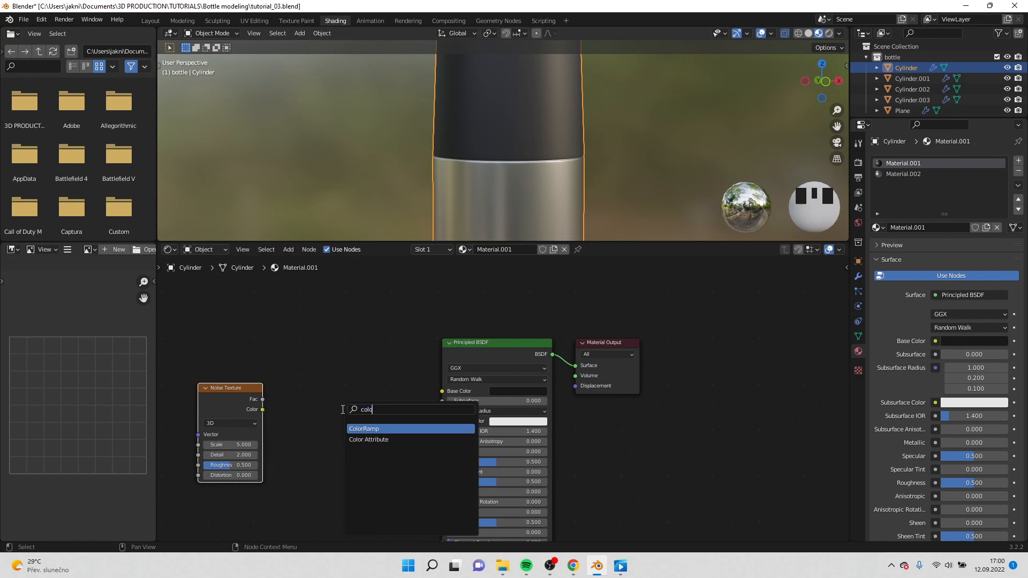
{"action": "key", "text": "Return"}
{"action": "left_click", "coordinate": [285, 393]}
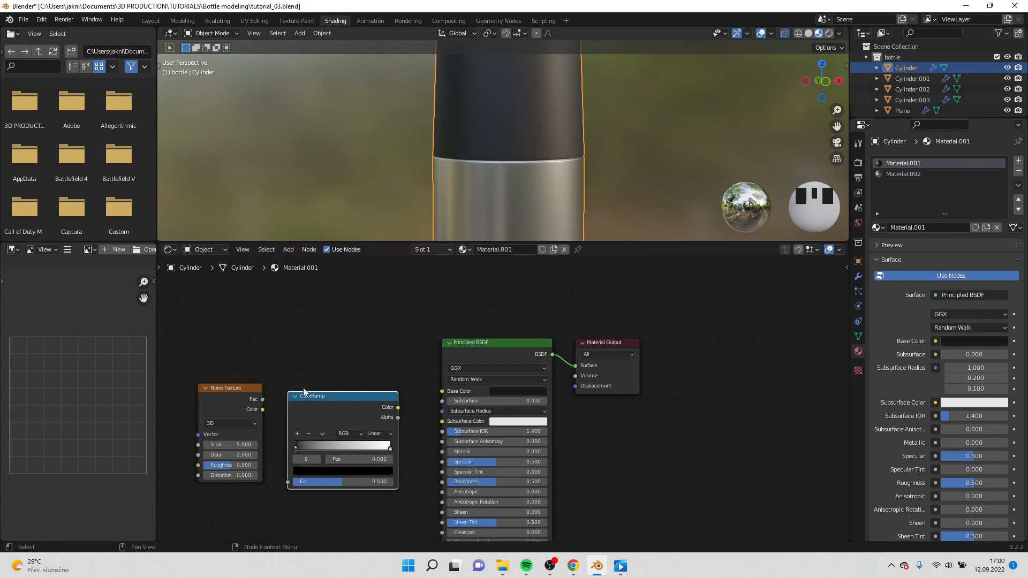
Step: Add a Bump node below the ColorRamp in the dark material's node tree
{"action": "scroll", "coordinate": [341, 378], "scroll_direction": "down", "scroll_amount": 3, "text": "shift"}
{"action": "key", "text": "shift+a"}
{"action": "left_click", "coordinate": [341, 377]}
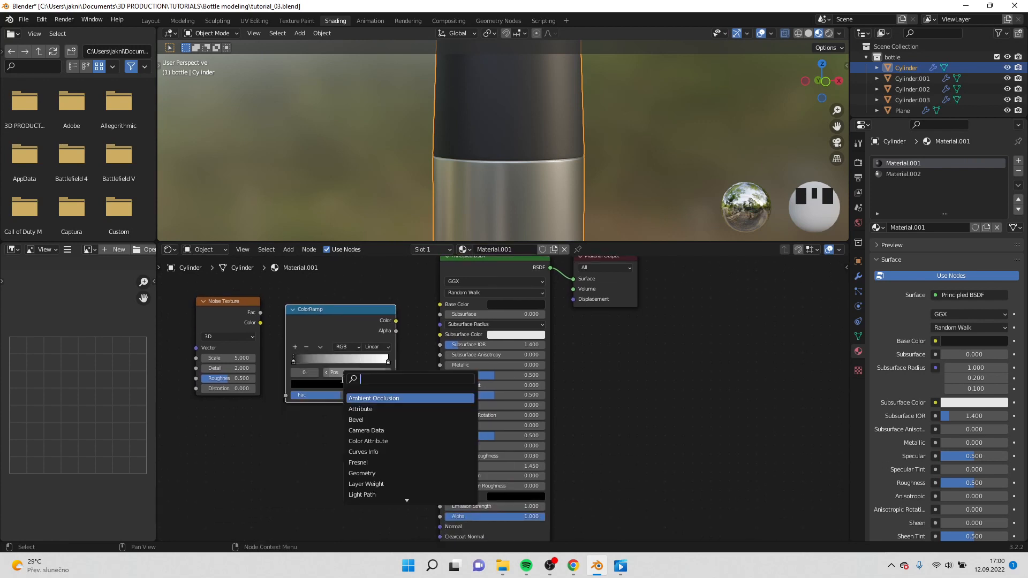
{"action": "type", "text": "bump"}
{"action": "key", "text": "Return"}
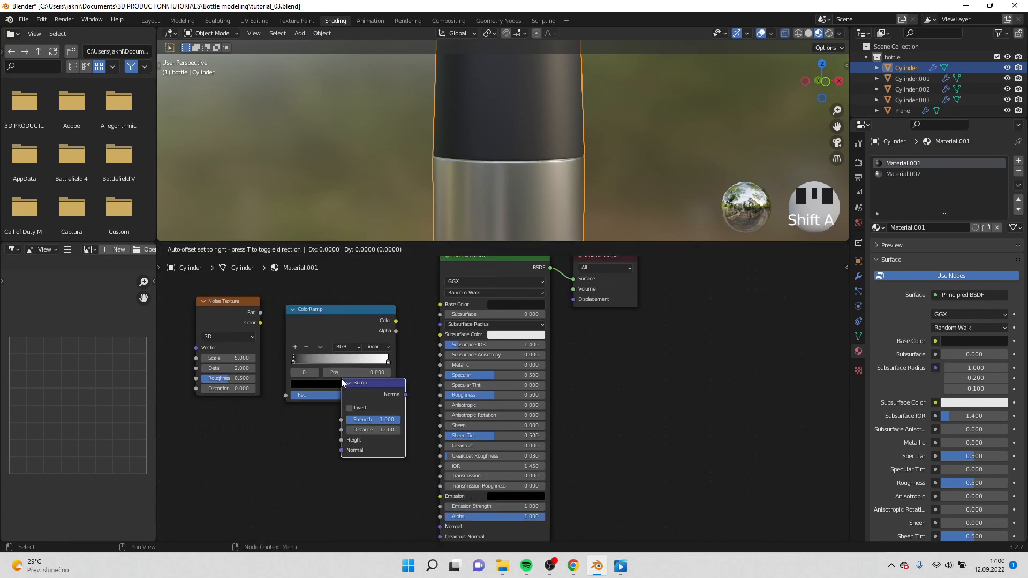
{"action": "left_click", "coordinate": [338, 485]}
{"action": "scroll", "coordinate": [386, 403], "scroll_direction": "down", "scroll_amount": 1}
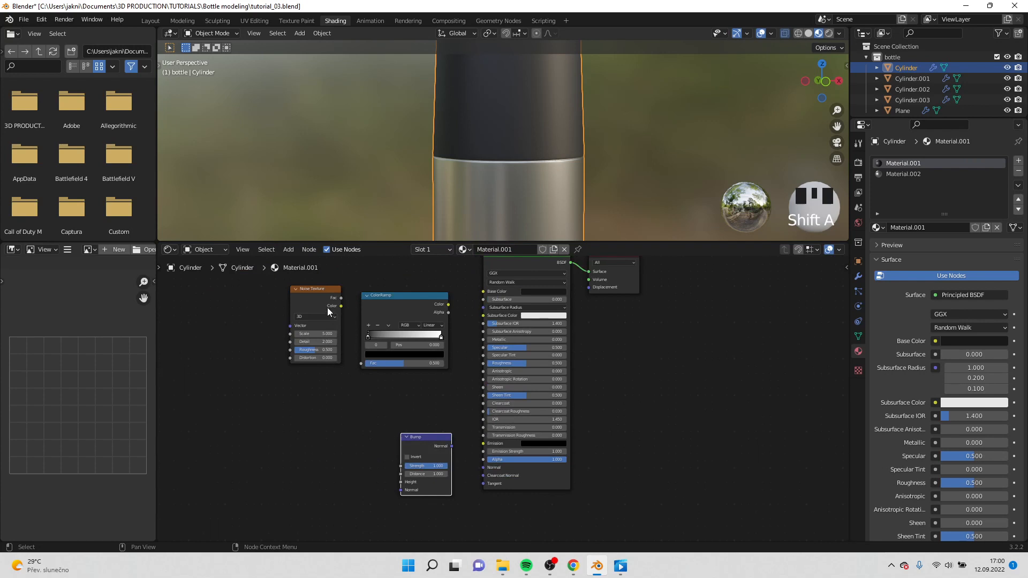
Step: Wire Noise Texture Fac through the ColorRamp into the Bump Height, link Bump Normal to the Principled BSDF Normal, and spread out the nodes
{"action": "left_click_drag", "start_coordinate": [327, 309], "coordinate": [280, 323]}
{"action": "left_click_drag", "start_coordinate": [363, 309], "coordinate": [324, 391]}
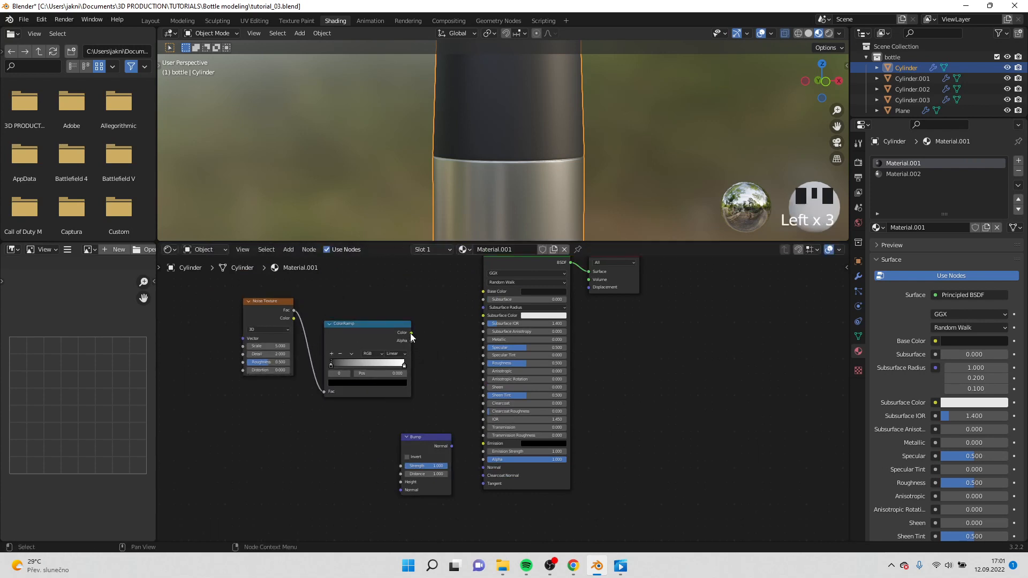
{"action": "left_click_drag", "start_coordinate": [412, 333], "coordinate": [401, 483]}
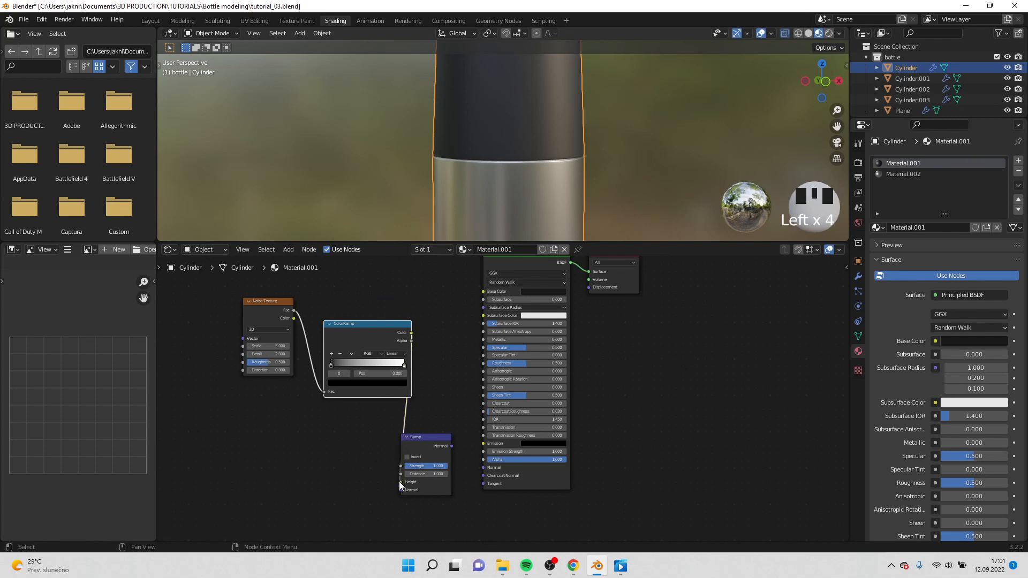
{"action": "left_click_drag", "start_coordinate": [452, 446], "coordinate": [492, 470]}
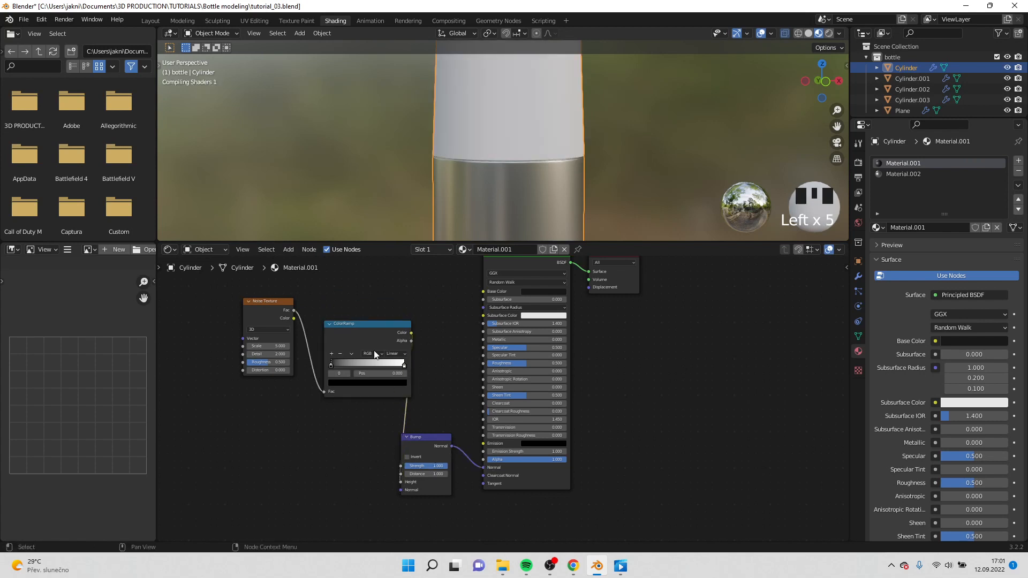
{"action": "left_click_drag", "start_coordinate": [206, 295], "coordinate": [310, 369]}
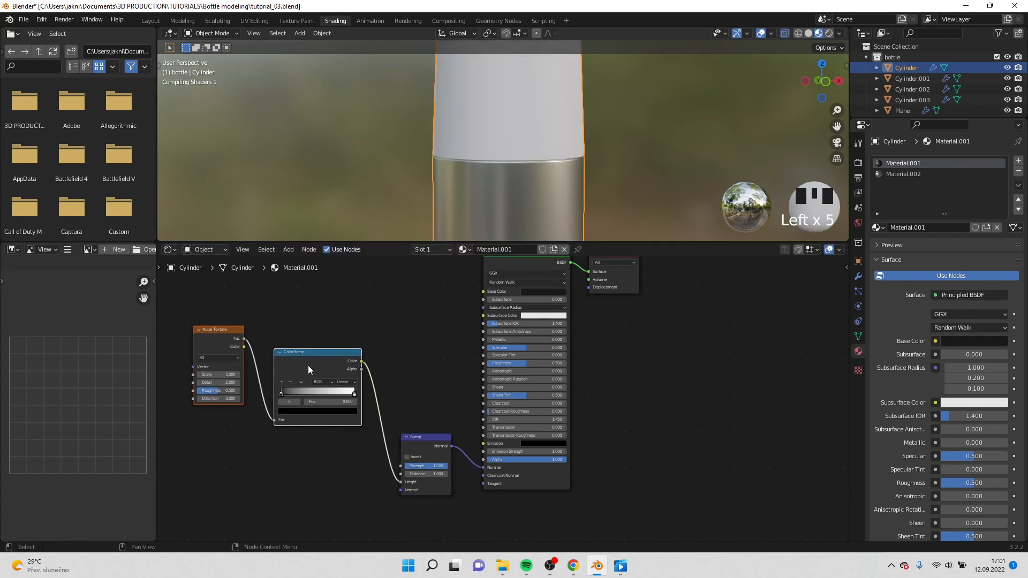
Step: Set the Noise Texture's Scale to 750 in the dark material
{"action": "middle_click_drag", "start_coordinate": [332, 318], "coordinate": [425, 292], "text": "shift"}
{"action": "left_click", "coordinate": [318, 347]}
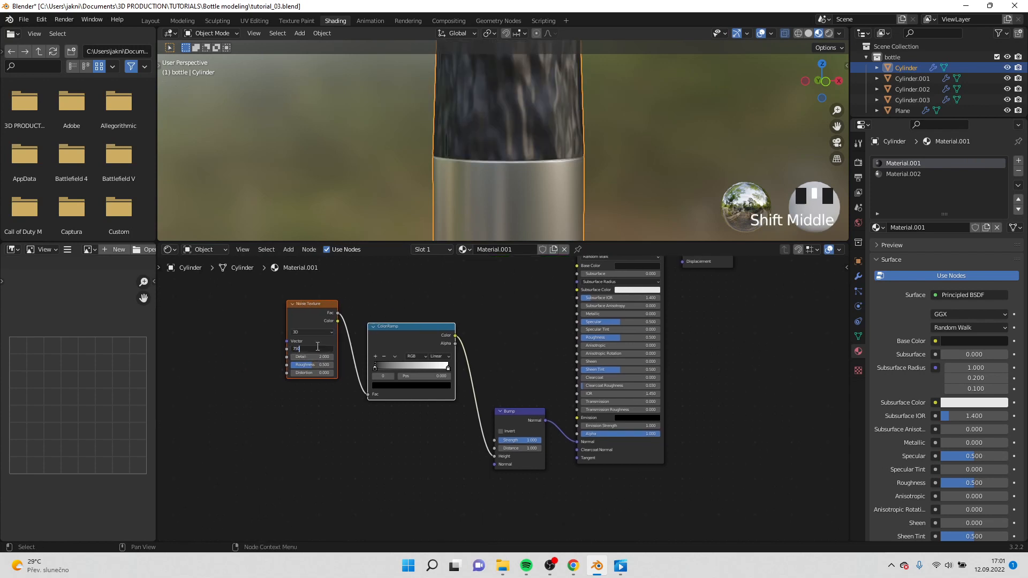
{"action": "type", "text": "750"}
{"action": "key", "text": "Return"}
Step: Reduce the Bump node's Strength to 0.2
{"action": "scroll", "coordinate": [459, 412], "scroll_direction": "up", "scroll_amount": 3}
{"action": "middle_click_drag", "start_coordinate": [460, 402], "coordinate": [385, 384], "text": "shift"}
{"action": "scroll", "coordinate": [433, 436], "scroll_direction": "up", "scroll_amount": 2}
{"action": "scroll", "coordinate": [433, 436], "scroll_direction": "up", "scroll_amount": 1}
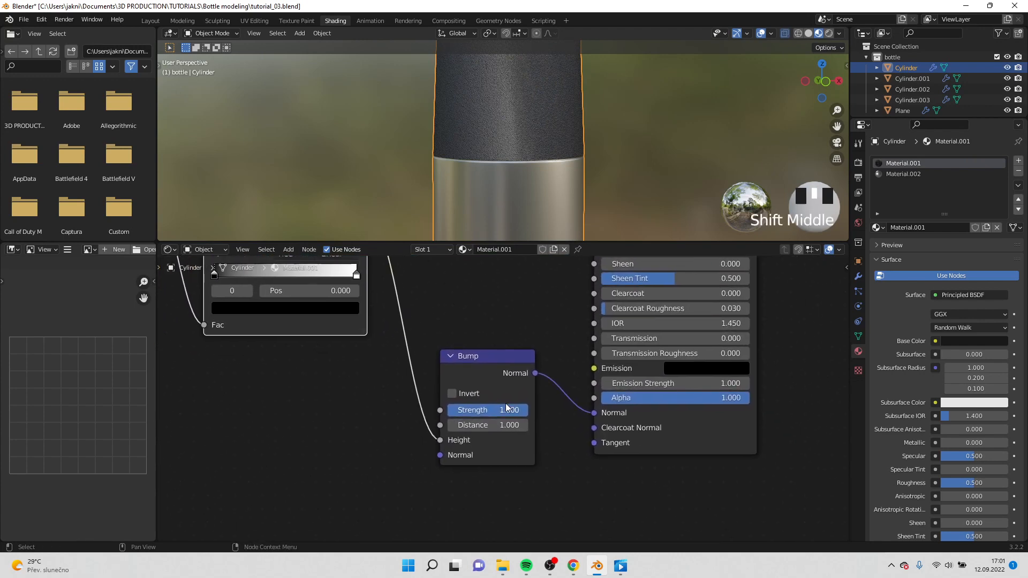
{"action": "left_click_drag", "start_coordinate": [487, 410], "coordinate": [454, 410]}
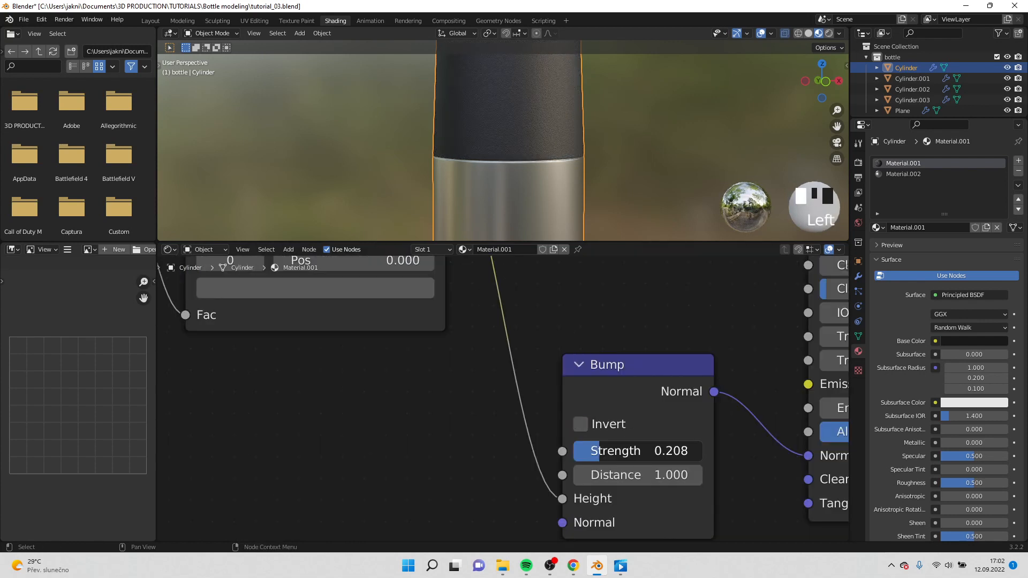
{"action": "left_click", "coordinate": [637, 451]}
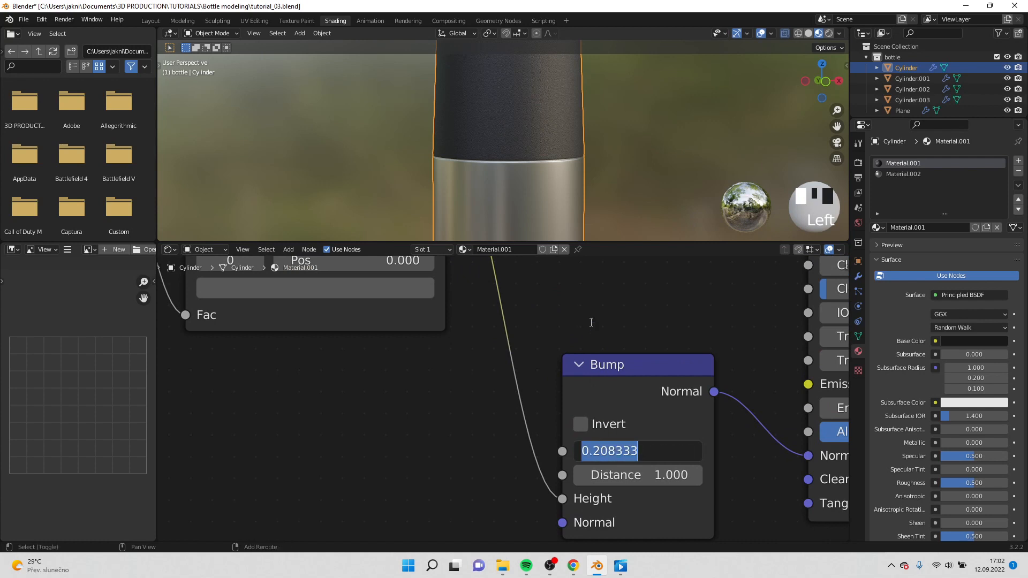
{"action": "type", "text": "0.2"}
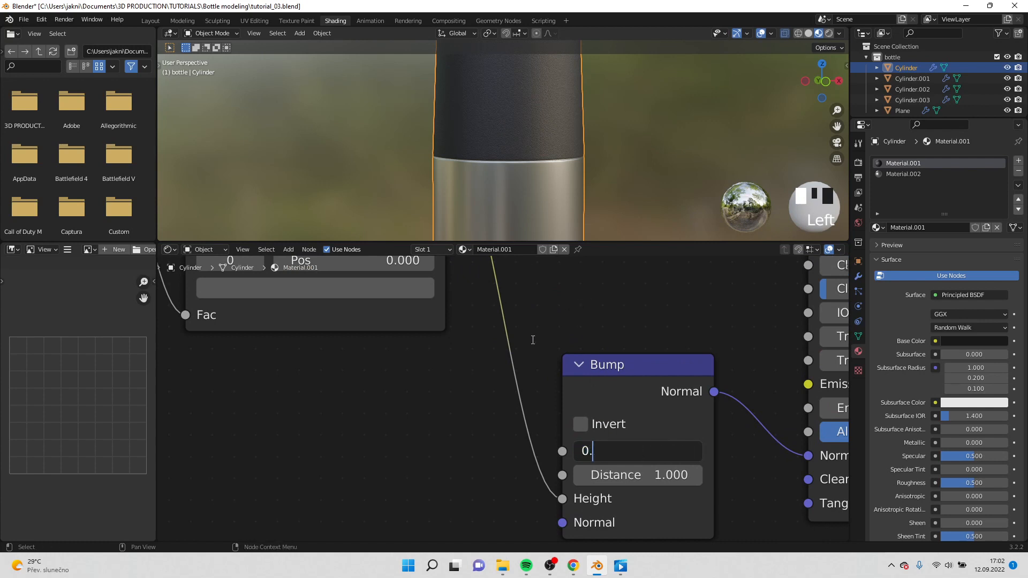
{"action": "key", "text": "Return"}
{"action": "scroll", "coordinate": [561, 325], "scroll_direction": "down", "scroll_amount": 2}
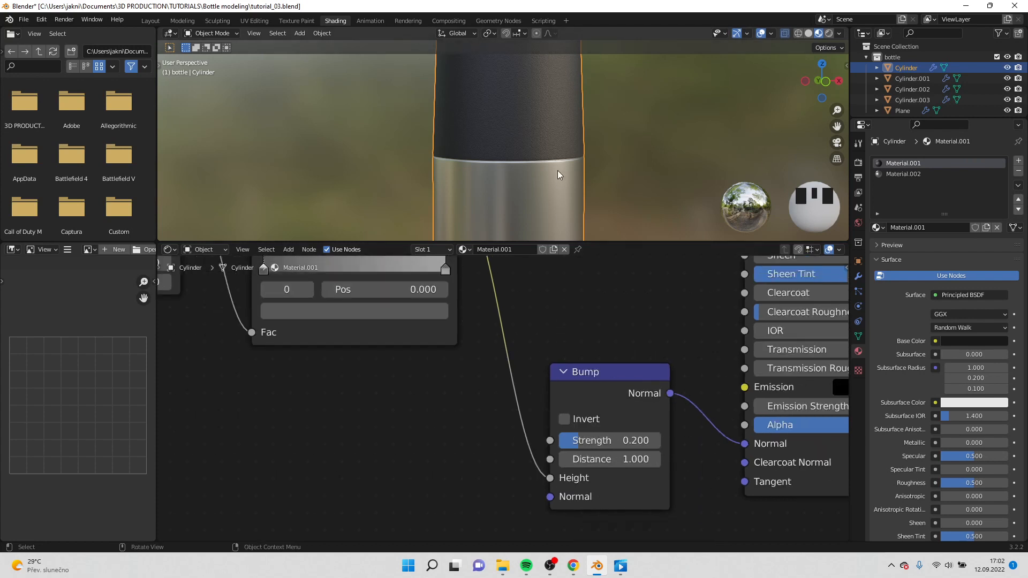
Step: Hide the cap, the carrying handle and both side pins so that only the bottle body remains visible
{"action": "scroll", "coordinate": [557, 171], "scroll_direction": "down", "scroll_amount": 8}
{"action": "middle_click_drag", "start_coordinate": [545, 144], "coordinate": [473, 182], "text": "shift"}
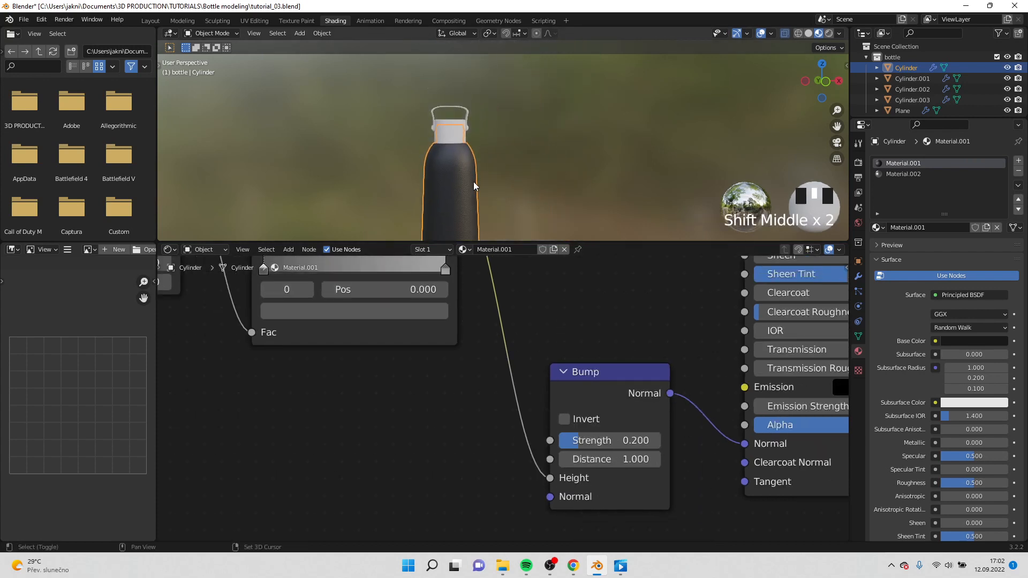
{"action": "left_click", "coordinate": [455, 129]}
{"action": "key", "text": "h"}
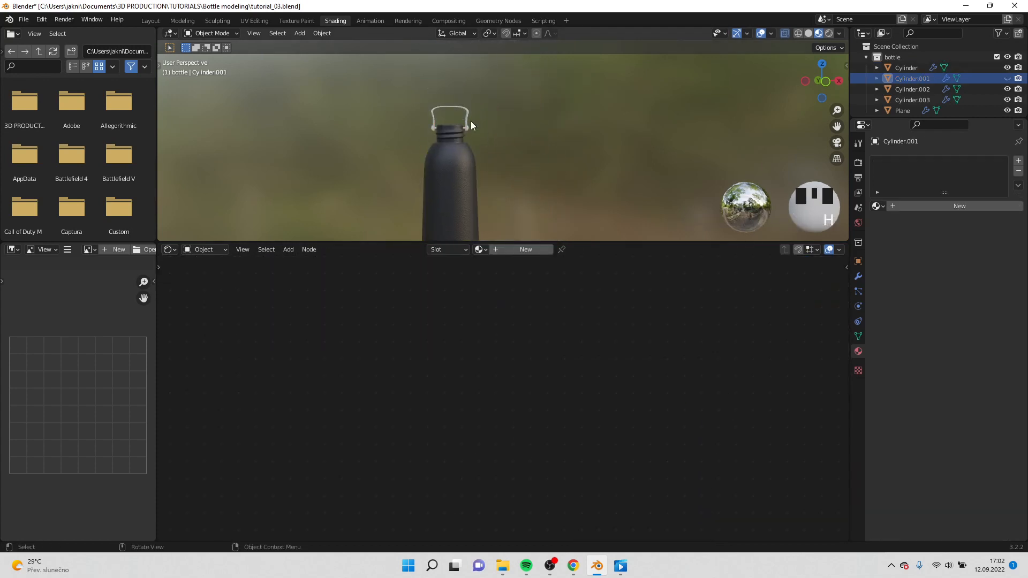
{"action": "left_click", "coordinate": [470, 119]}
{"action": "key", "text": "h"}
{"action": "left_click", "coordinate": [467, 125]}
{"action": "key", "text": "h"}
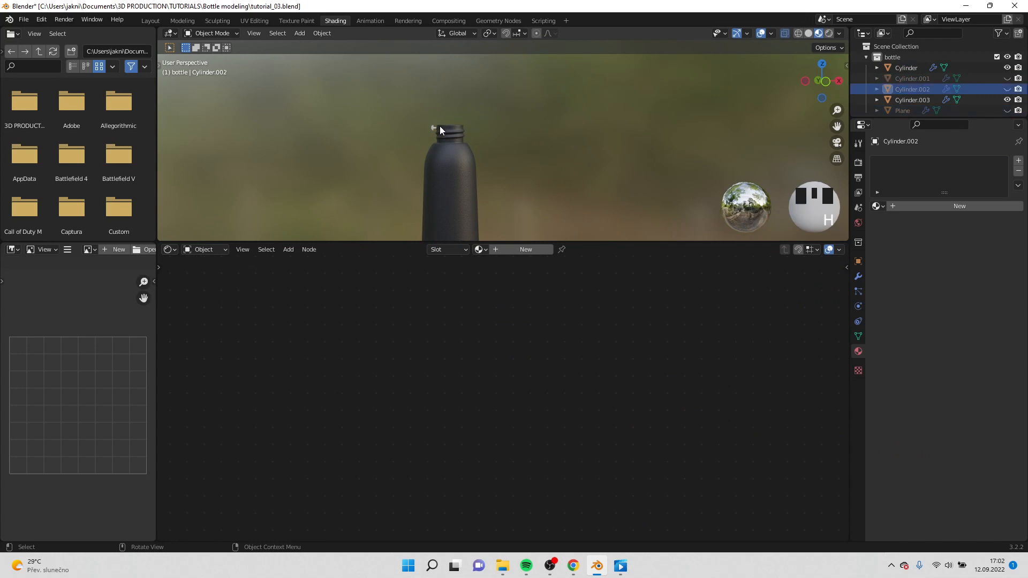
{"action": "left_click", "coordinate": [436, 127]}
{"action": "left_click", "coordinate": [432, 127]}
{"action": "key", "text": "h"}
Step: In Edit Mode on the bottle body, select the mouth's rim edge loop and grow the selection down the upper neck
{"action": "left_click", "coordinate": [440, 131]}
{"action": "scroll", "coordinate": [478, 142], "scroll_direction": "up", "scroll_amount": 4}
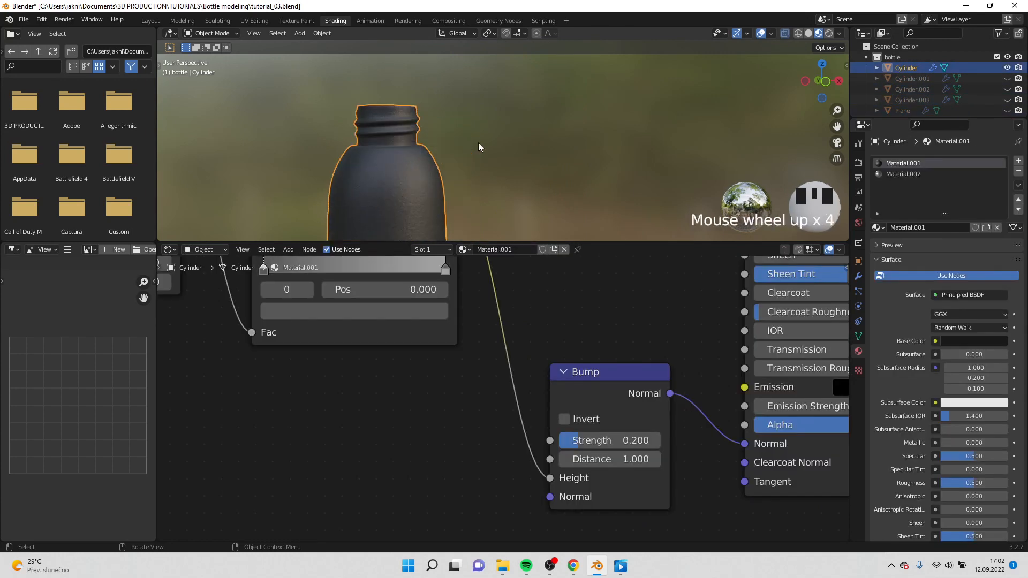
{"action": "key", "text": "Tab"}
{"action": "middle_click_drag", "start_coordinate": [478, 142], "coordinate": [514, 161], "text": "shift"}
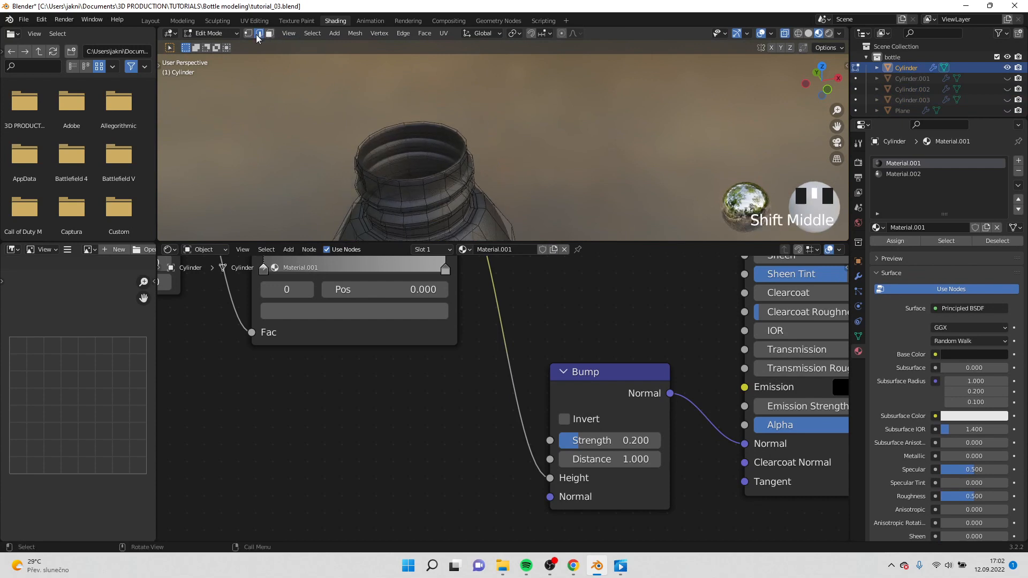
{"action": "left_click", "coordinate": [428, 180], "text": "alt"}
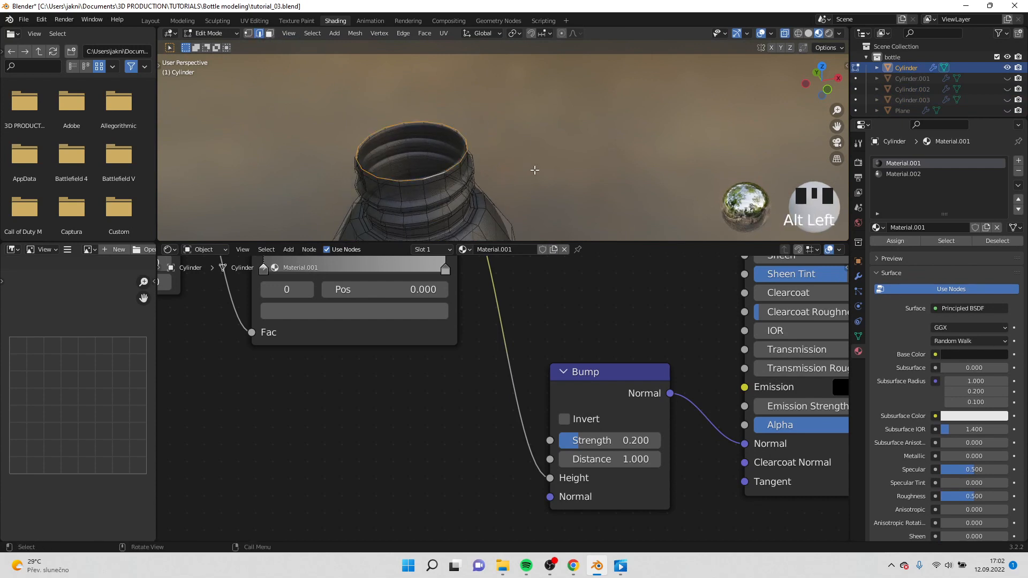
{"action": "key", "text": "ctrl+KP_Add"}
{"action": "key", "text": "ctrl+KP_Add"}
{"action": "key", "text": "ctrl+KP_Add"}
{"action": "key", "text": "ctrl+KP_Add"}
{"action": "key", "text": "ctrl+KP_Add"}
{"action": "key", "text": "ctrl+KP_Add"}
{"action": "key", "text": "ctrl+KP_Add"}
{"action": "key", "text": "ctrl+KP_Add"}
{"action": "key", "text": "ctrl+KP_Add"}
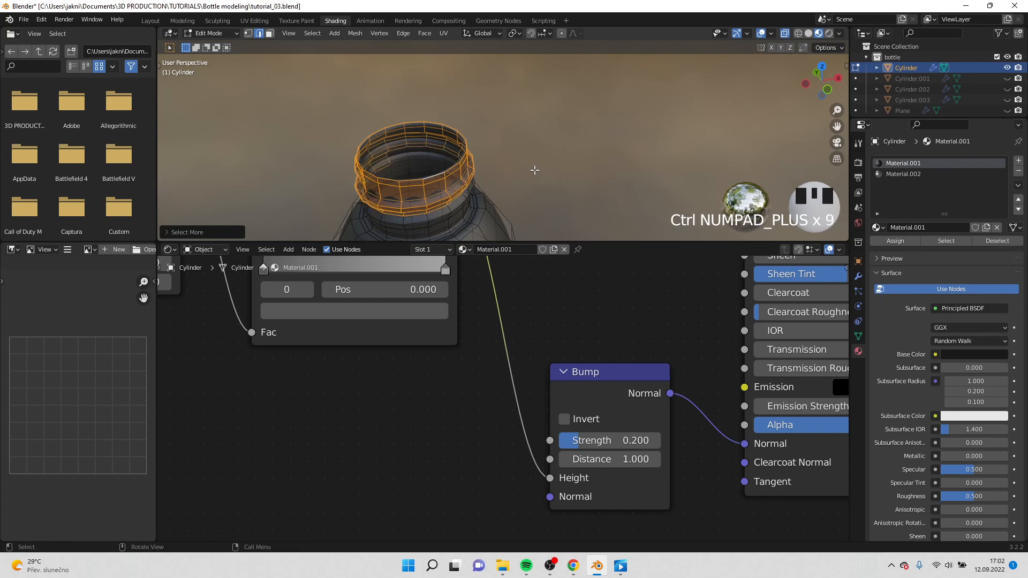
Step: Switch to face selection and adjust the selection to cover the whole threaded neck down to the shoulder
{"action": "left_click", "coordinate": [269, 34]}
{"action": "middle_click_drag", "start_coordinate": [516, 119], "coordinate": [518, 94], "text": "shift"}
{"action": "key", "text": "ctrl+KP_Add"}
{"action": "key", "text": "ctrl+KP_Add"}
{"action": "key", "text": "ctrl+KP_Add"}
{"action": "key", "text": "ctrl+KP_Add"}
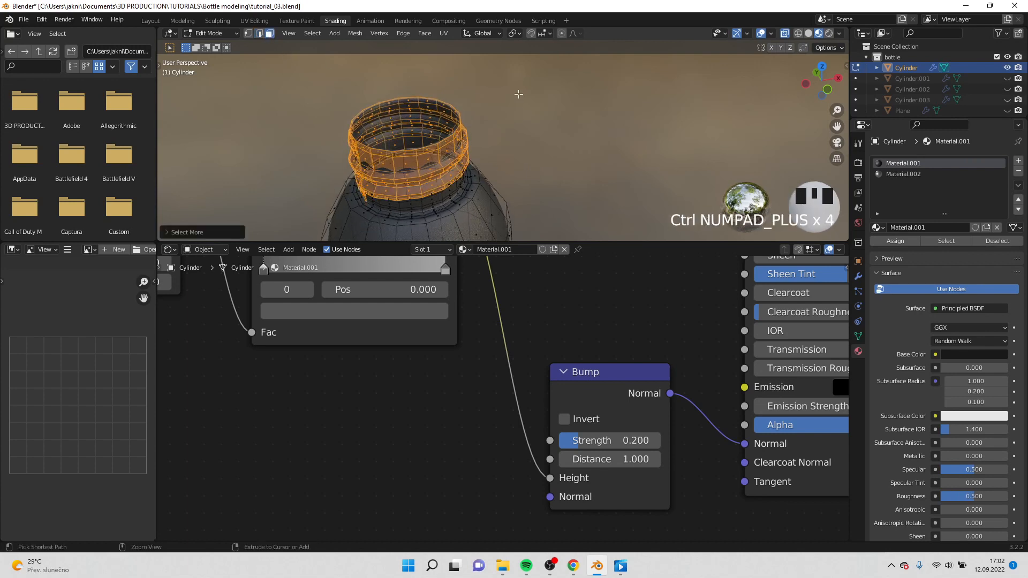
{"action": "key", "text": "ctrl+KP_Add"}
{"action": "key", "text": "ctrl+KP_Add"}
{"action": "key", "text": "ctrl+KP_Add"}
{"action": "key", "text": "ctrl+KP_Add"}
{"action": "key", "text": "ctrl+KP_Add"}
{"action": "key", "text": "ctrl+KP_Add"}
{"action": "key", "text": "ctrl+KP_Add"}
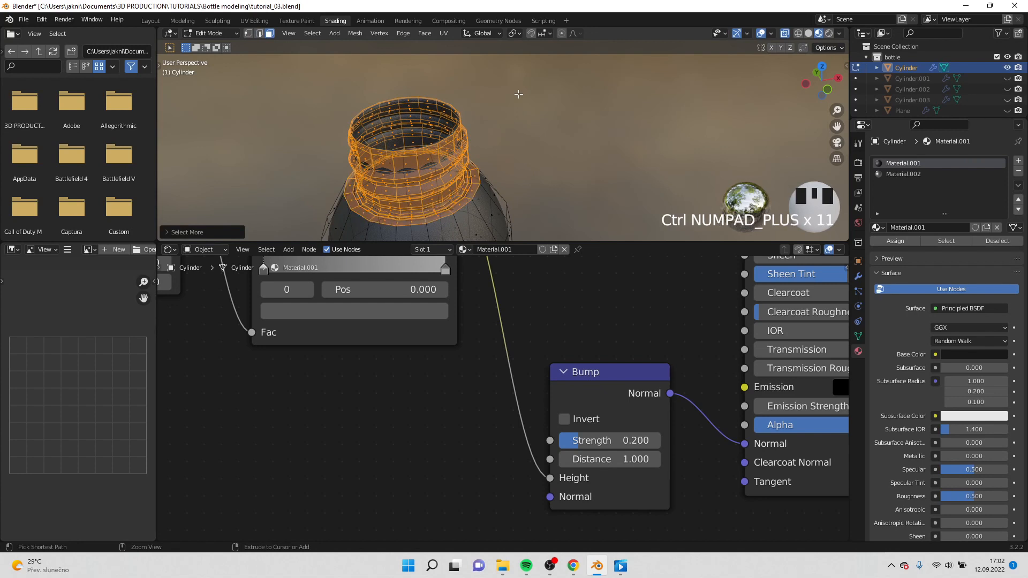
{"action": "key", "text": "ctrl+KP_Subtract"}
{"action": "key", "text": "ctrl+KP_Subtract"}
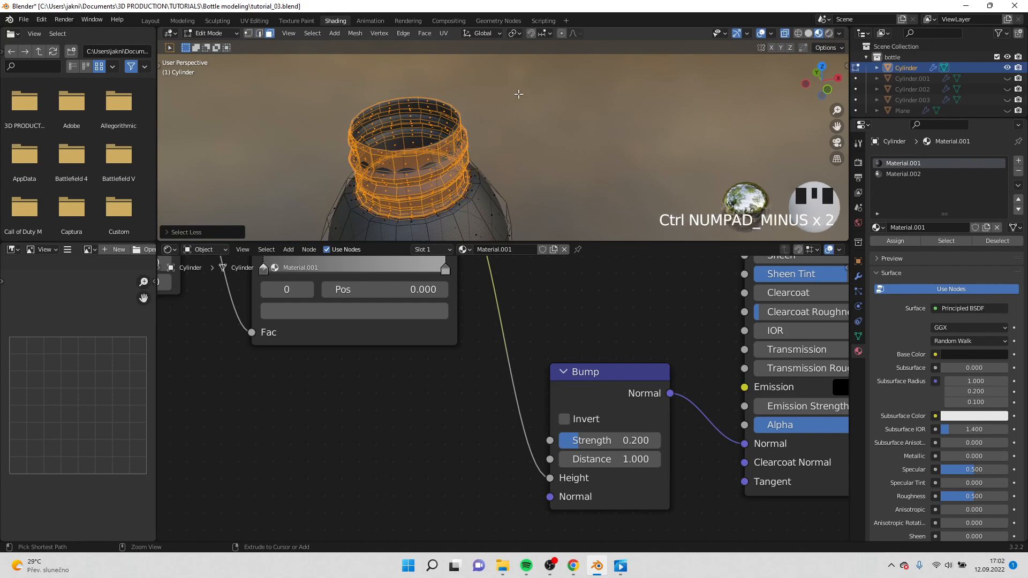
{"action": "key", "text": "ctrl+KP_Subtract"}
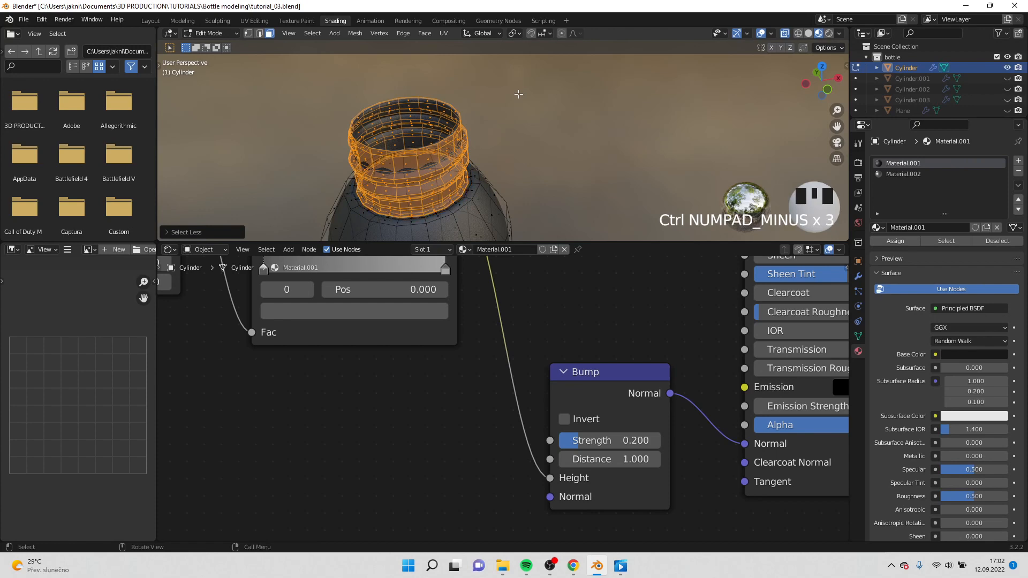
Step: Assign the metal Material.002 to the selected neck faces and return to Object Mode
{"action": "middle_click_drag", "start_coordinate": [614, 162], "coordinate": [619, 133]}
{"action": "left_click", "coordinate": [913, 174]}
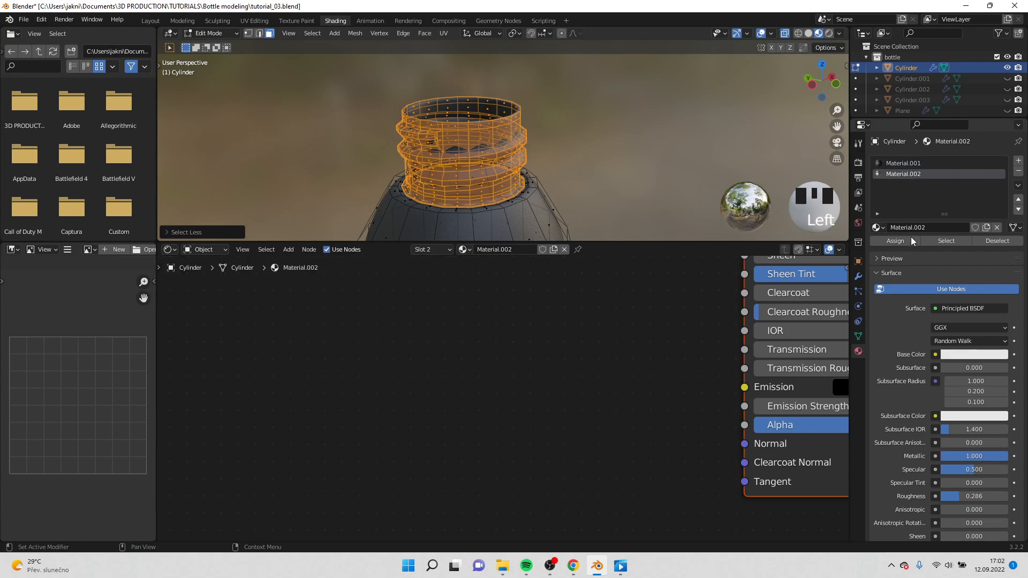
{"action": "left_click", "coordinate": [903, 242]}
{"action": "key", "text": "Tab"}
{"action": "middle_click_drag", "start_coordinate": [570, 153], "coordinate": [553, 111]}
{"action": "scroll", "coordinate": [519, 129], "scroll_direction": "down", "scroll_amount": 3}
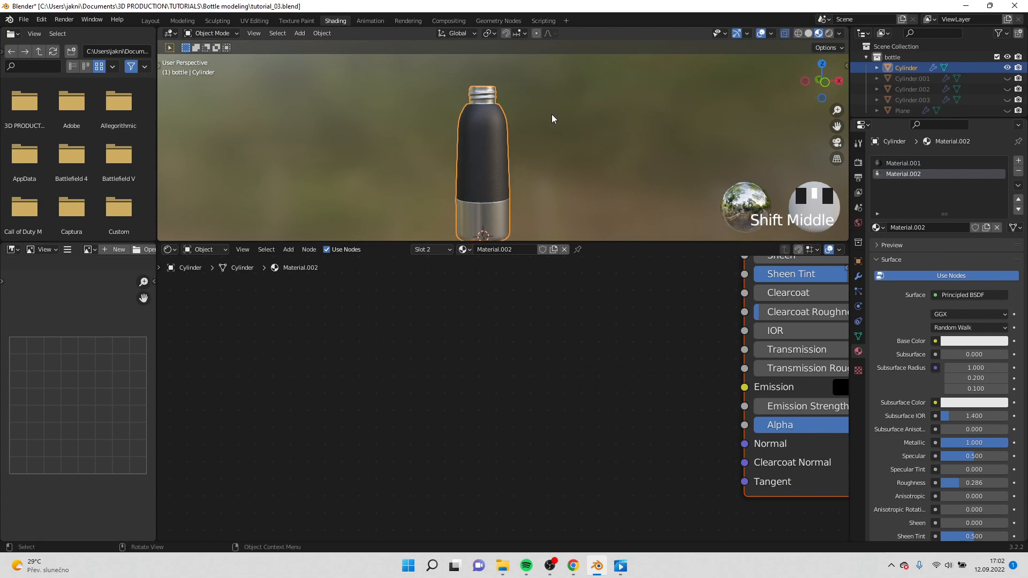
Step: Unhide the cap, Cylinder.001, and give it the dark Material.001
{"action": "left_click", "coordinate": [1008, 78]}
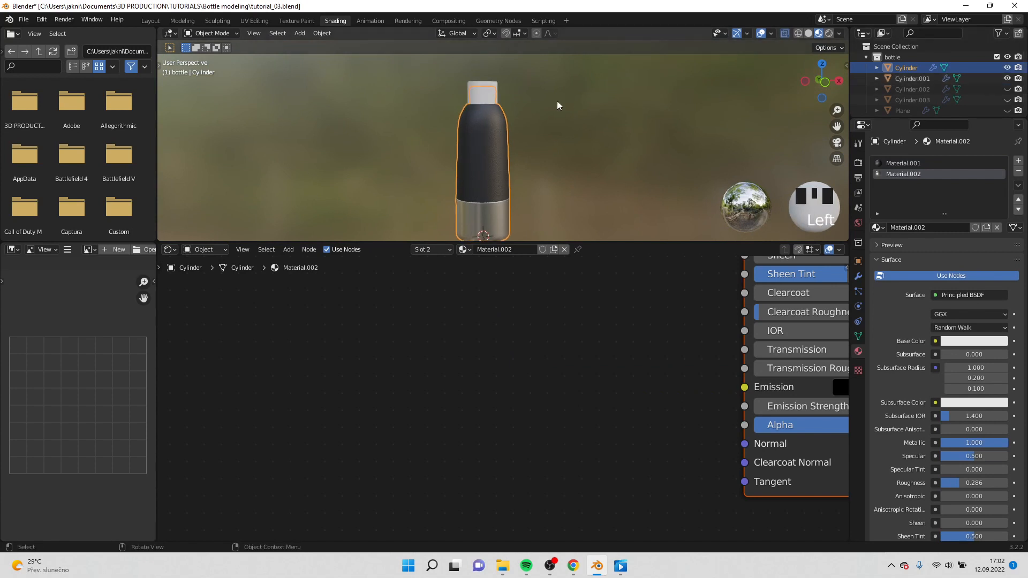
{"action": "left_click", "coordinate": [495, 85]}
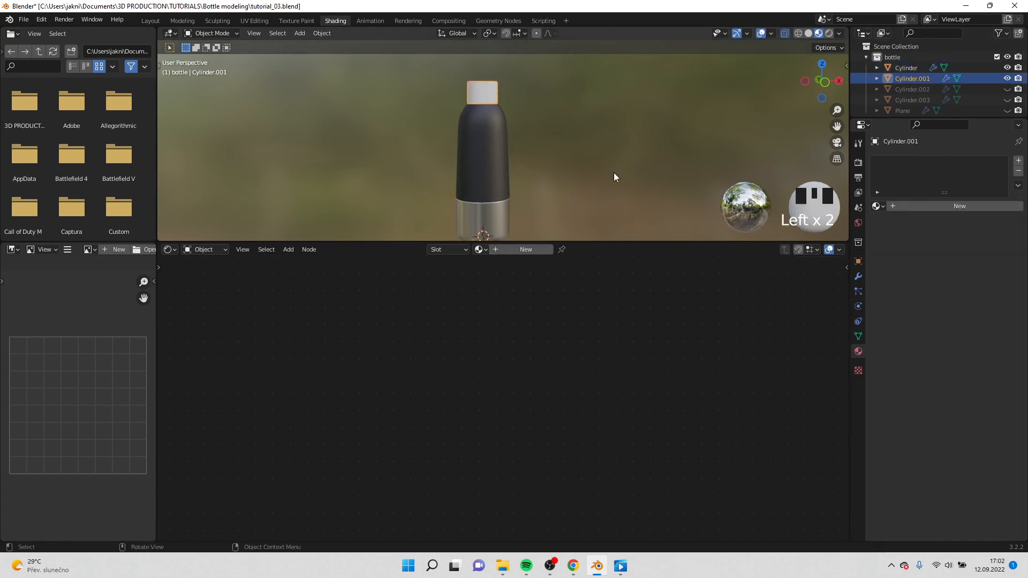
{"action": "left_click", "coordinate": [481, 250]}
{"action": "left_click", "coordinate": [503, 278]}
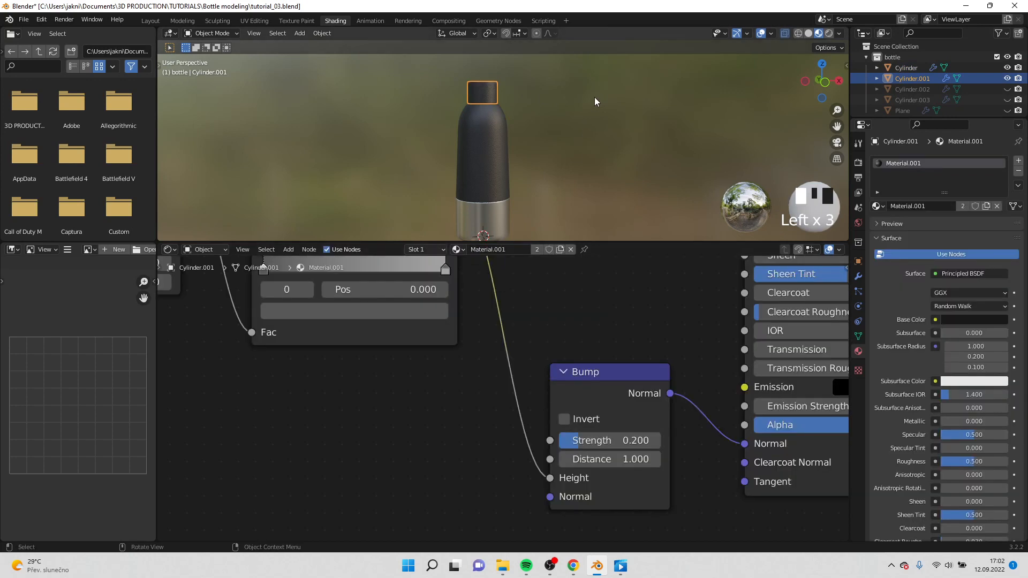
{"action": "middle_click_drag", "start_coordinate": [596, 94], "coordinate": [594, 124], "text": "shift"}
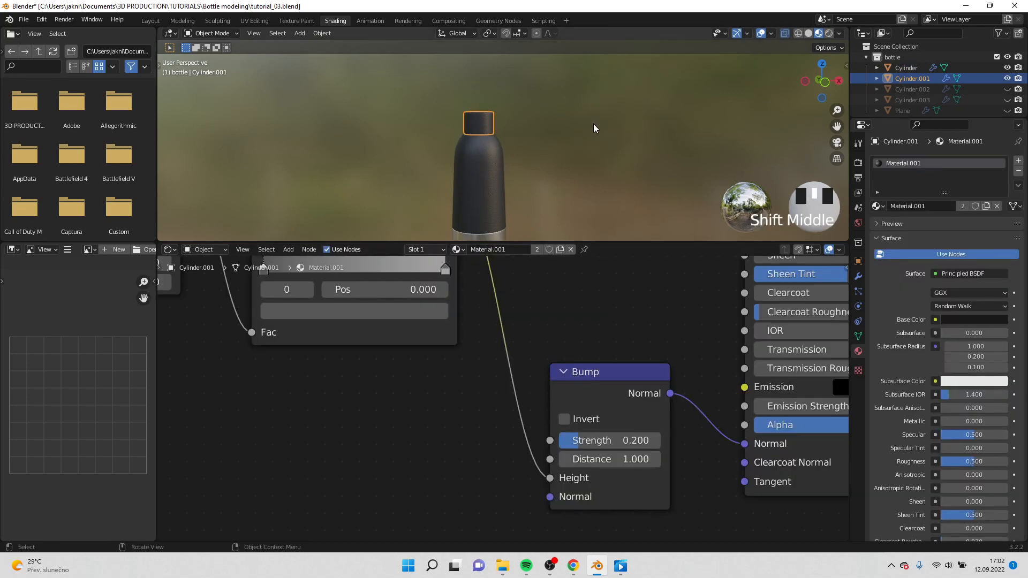
{"action": "scroll", "coordinate": [558, 100], "scroll_direction": "up", "scroll_amount": 3}
{"action": "scroll", "coordinate": [567, 127], "scroll_direction": "up", "scroll_amount": 2}
{"action": "scroll", "coordinate": [567, 127], "scroll_direction": "up", "scroll_amount": 1}
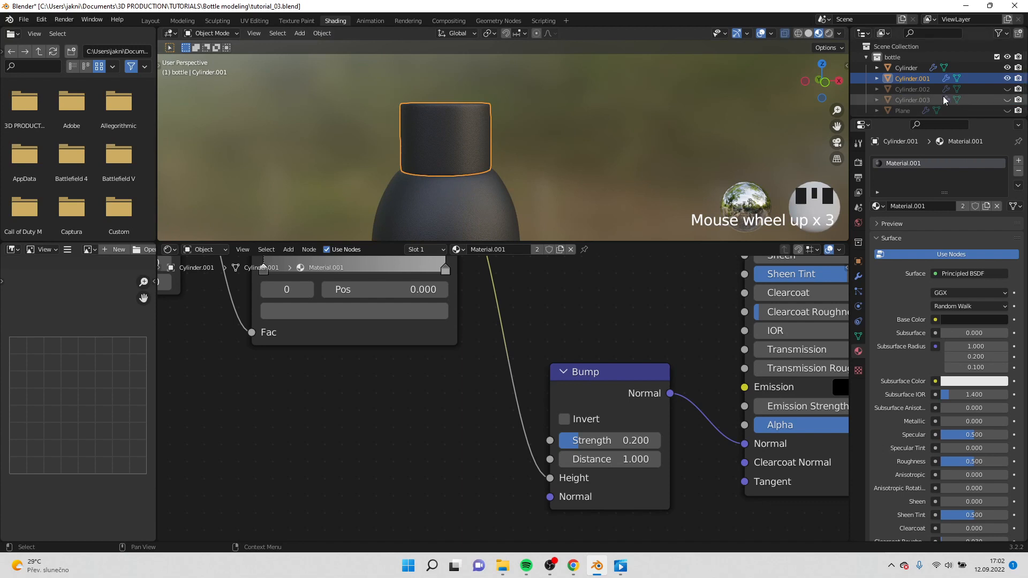
Step: Unhide the side pins Cylinder.002 and Cylinder.003 and give both the metal Material.002
{"action": "left_click", "coordinate": [1008, 89]}
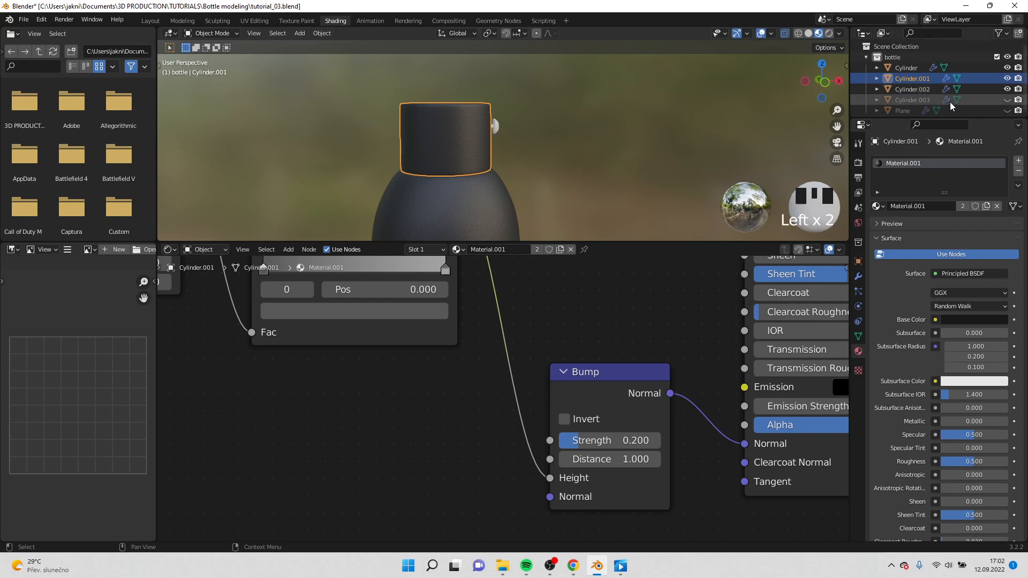
{"action": "left_click", "coordinate": [906, 102]}
{"action": "left_click", "coordinate": [1008, 100]}
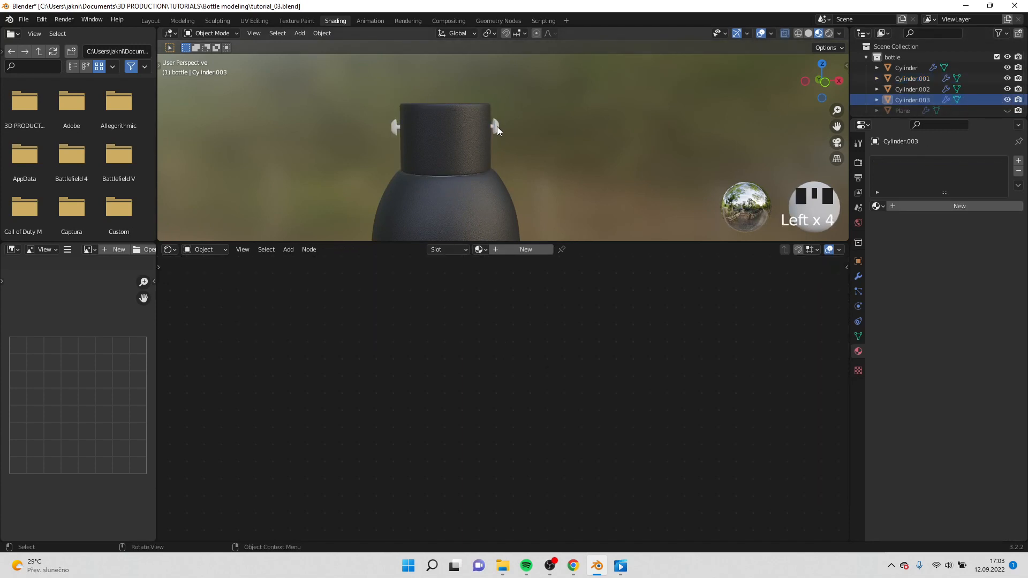
{"action": "left_click", "coordinate": [496, 126]}
{"action": "left_click_drag", "start_coordinate": [479, 254], "coordinate": [490, 288]}
{"action": "left_click", "coordinate": [399, 136]}
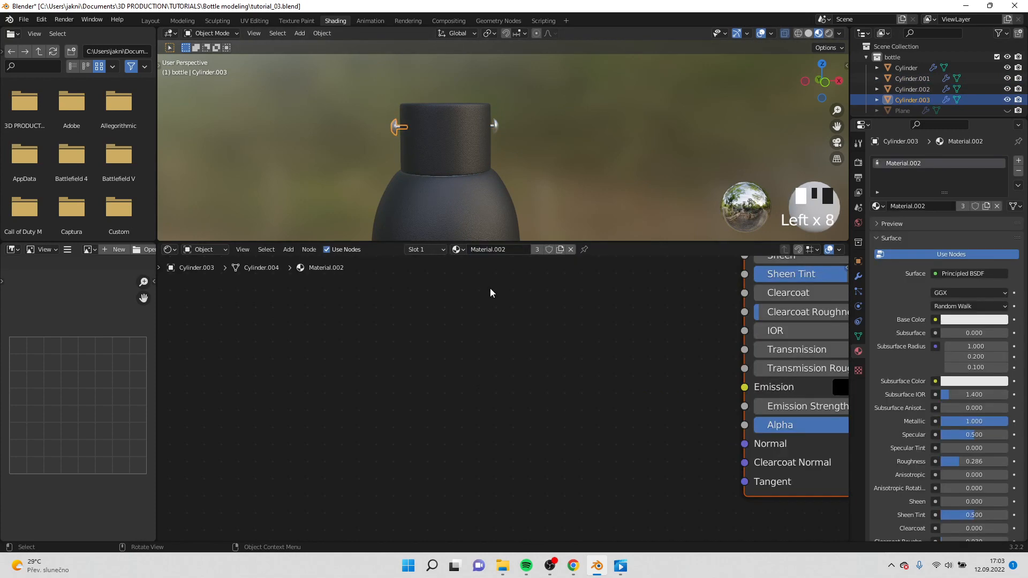
Step: Unhide the carrying handle, Plane, and give it the metal Material.002
{"action": "left_click", "coordinate": [1010, 111]}
{"action": "left_click", "coordinate": [480, 249]}
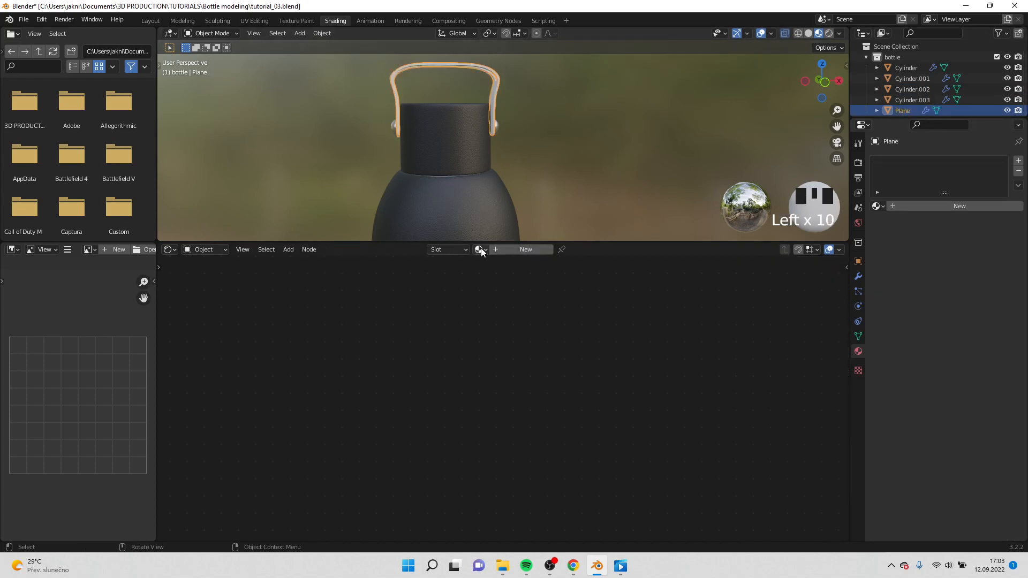
{"action": "left_click", "coordinate": [509, 286]}
{"action": "scroll", "coordinate": [545, 167], "scroll_direction": "down", "scroll_amount": 3}
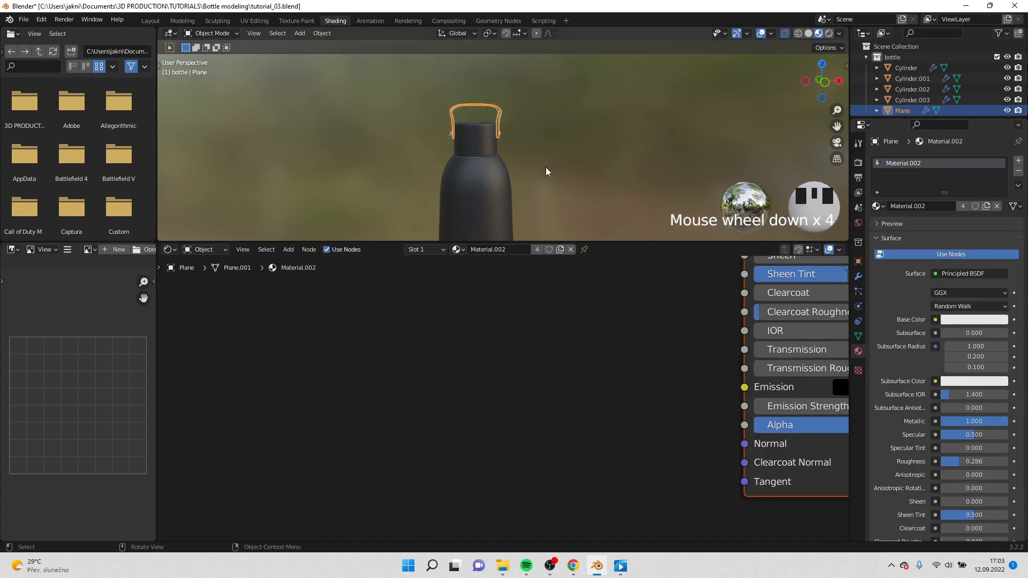
{"action": "middle_click_drag", "start_coordinate": [545, 167], "coordinate": [540, 105], "text": "shift"}
{"action": "scroll", "coordinate": [530, 118], "scroll_direction": "down", "scroll_amount": 4}
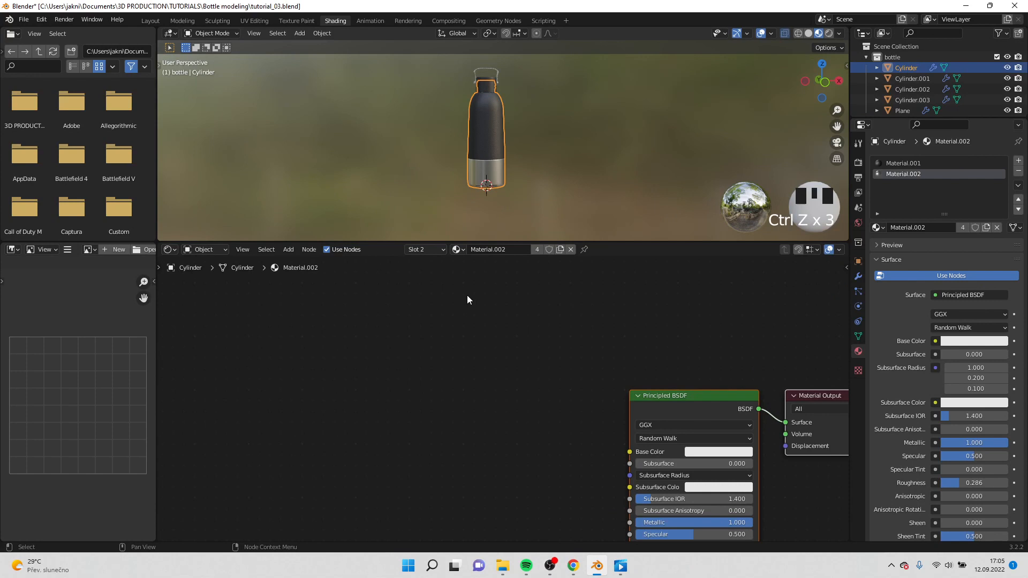
{"action": "middle_click_drag", "start_coordinate": [573, 360], "coordinate": [475, 306]}
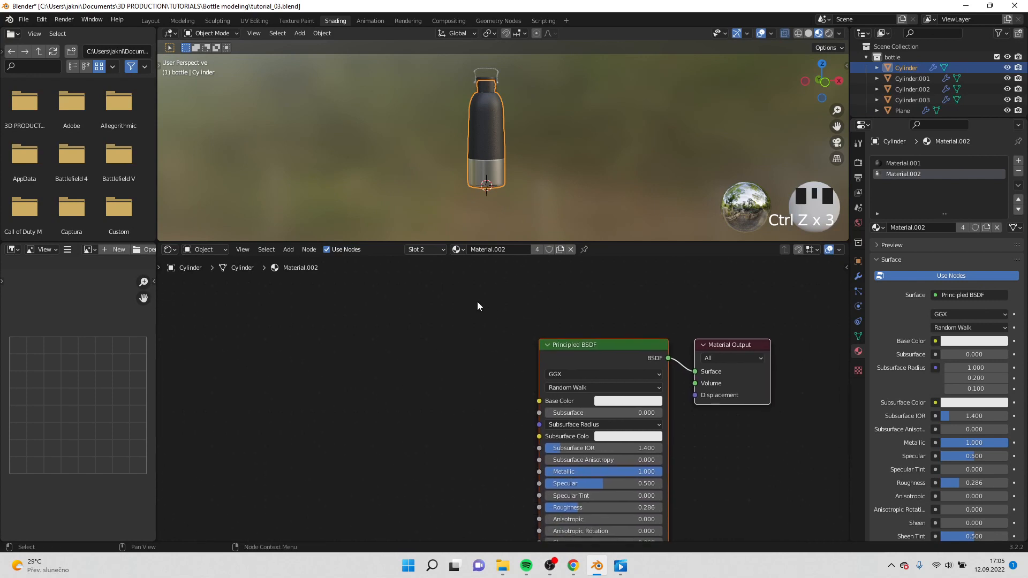
{"action": "left_click", "coordinate": [463, 253]}
{"action": "left_click", "coordinate": [474, 275]}
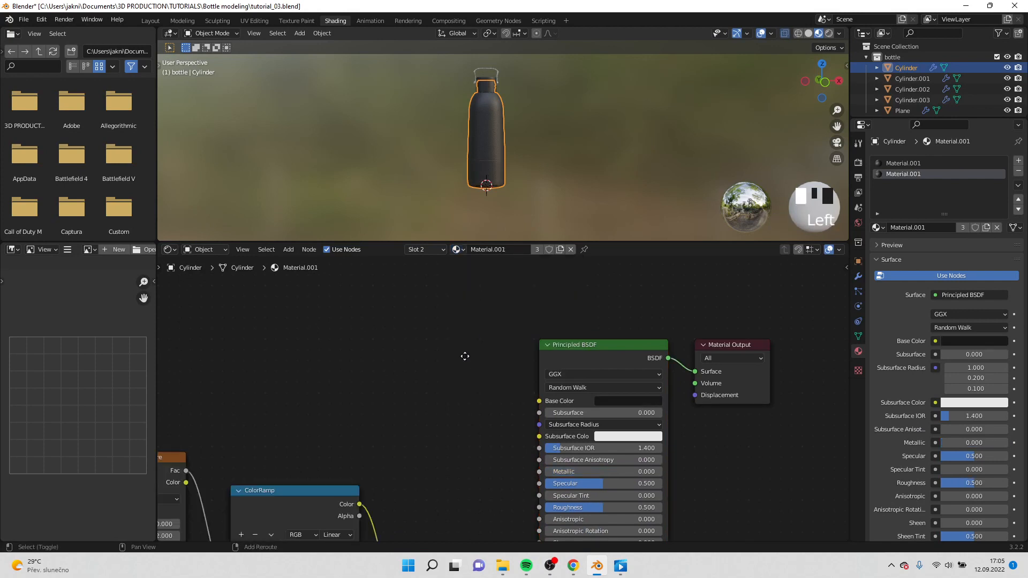
{"action": "middle_click_drag", "start_coordinate": [466, 355], "coordinate": [488, 343]}
{"action": "key", "text": "ctrl+z"}
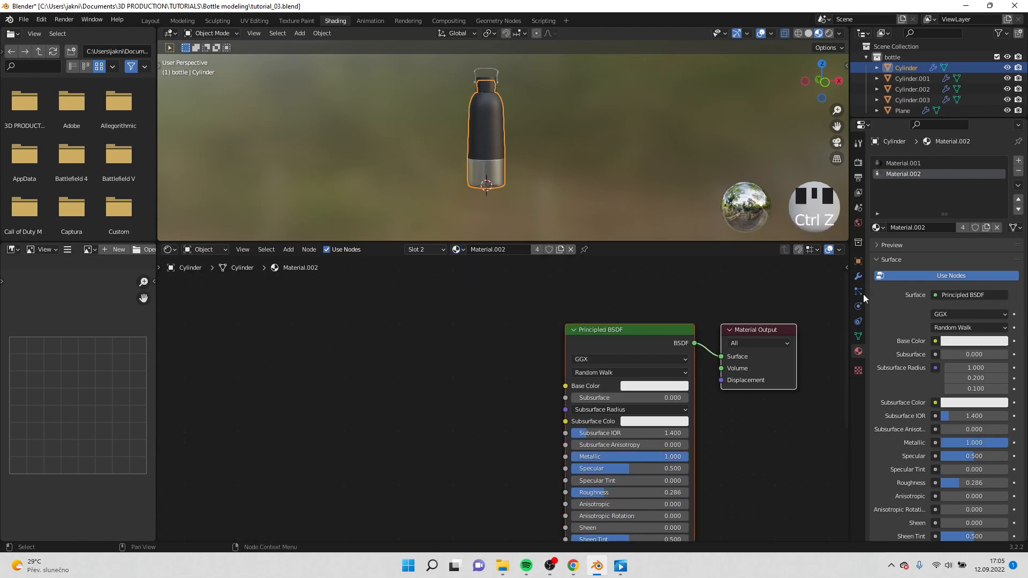
Step: Make the bottle body's dark Material.001 slot active and turn its material into an independent single-user copy
{"action": "left_click", "coordinate": [900, 167]}
{"action": "middle_click_drag", "start_coordinate": [448, 329], "coordinate": [452, 383]}
{"action": "left_click", "coordinate": [539, 247]}
Step: Add an Image Texture node before the Principled BSDF and link its Color to Base Color
{"action": "key", "text": "shift+a"}
{"action": "left_click", "coordinate": [451, 380]}
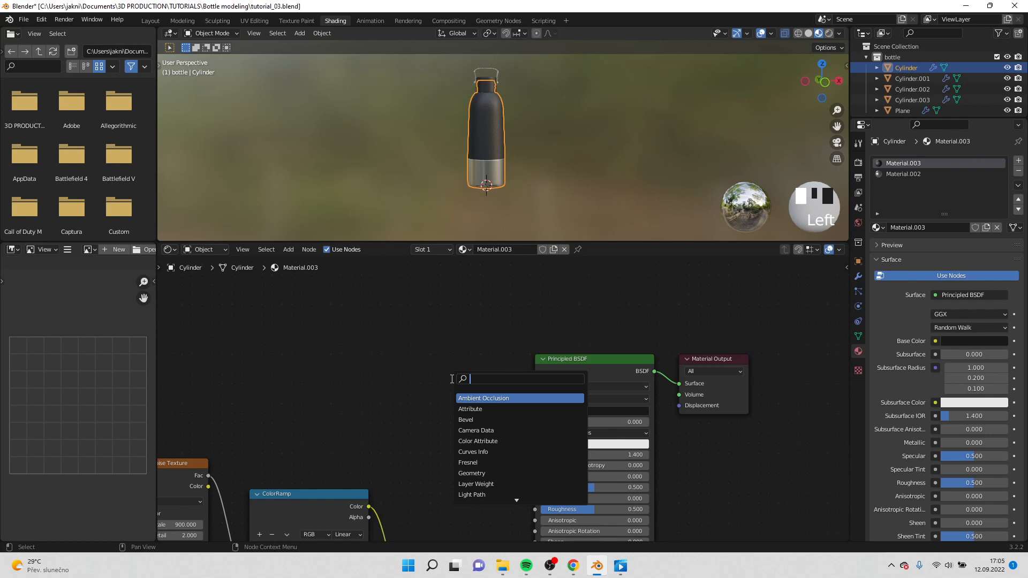
{"action": "type", "text": "im"}
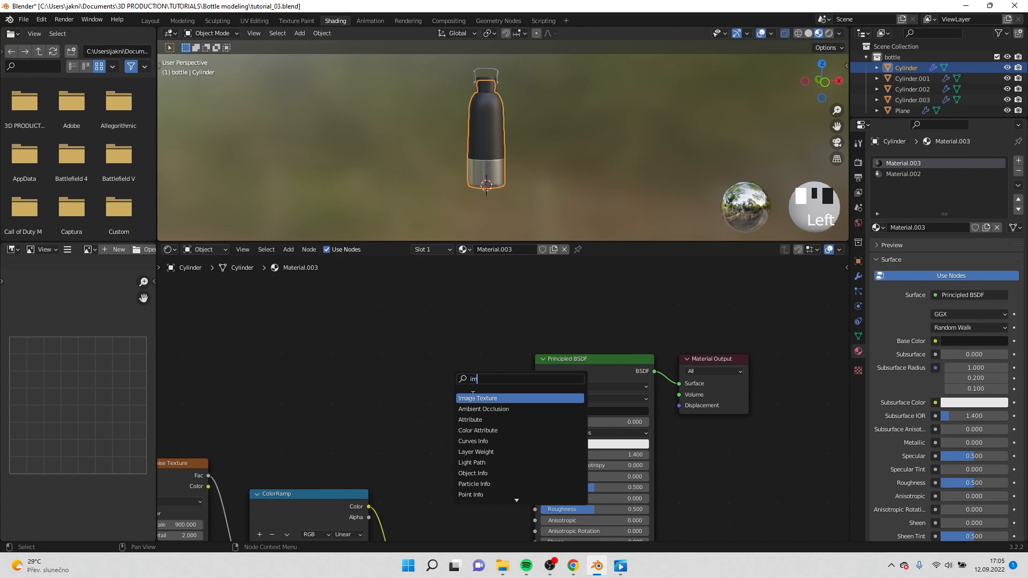
{"action": "left_click", "coordinate": [472, 398]}
{"action": "left_click", "coordinate": [378, 378]}
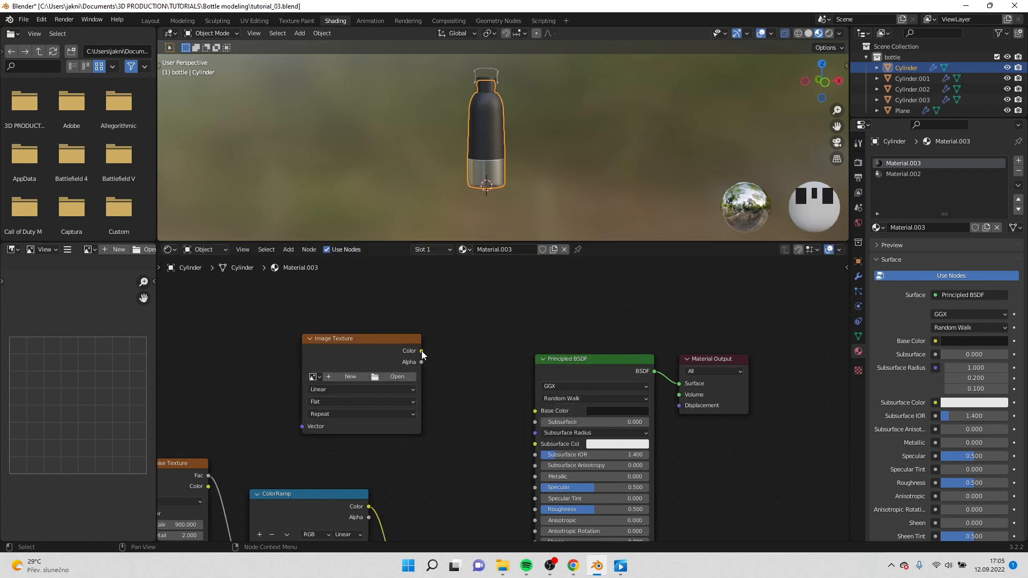
{"action": "left_click_drag", "start_coordinate": [422, 351], "coordinate": [536, 411]}
Step: Start adding another node between the Image Texture and the Principled BSDF
{"action": "key", "text": "shift+a"}
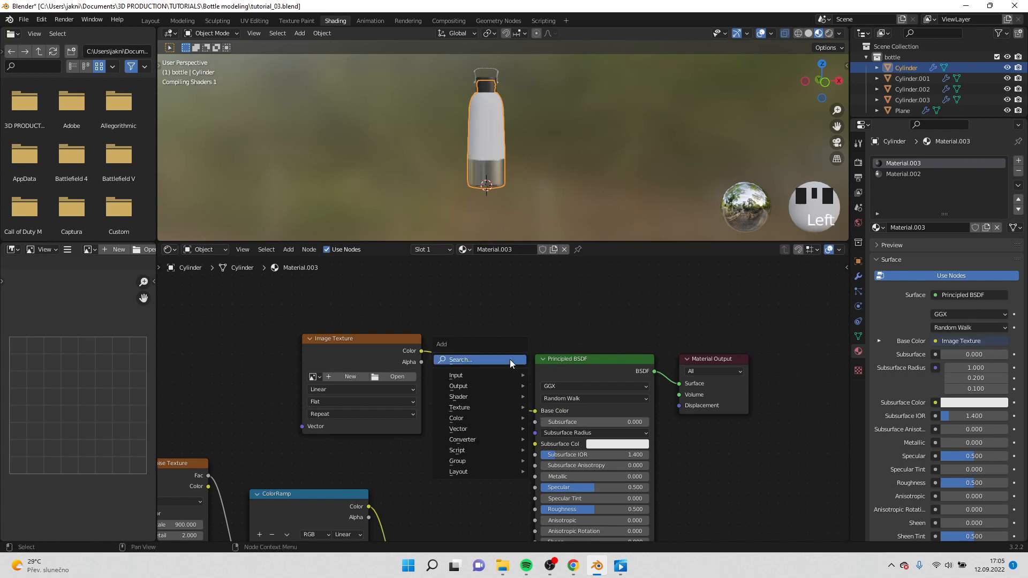
Step: Add a MixRGB node between the Image Texture colour output and the Principled BSDF base colour
{"action": "left_click", "coordinate": [511, 362]}
{"action": "type", "text": "mix"}
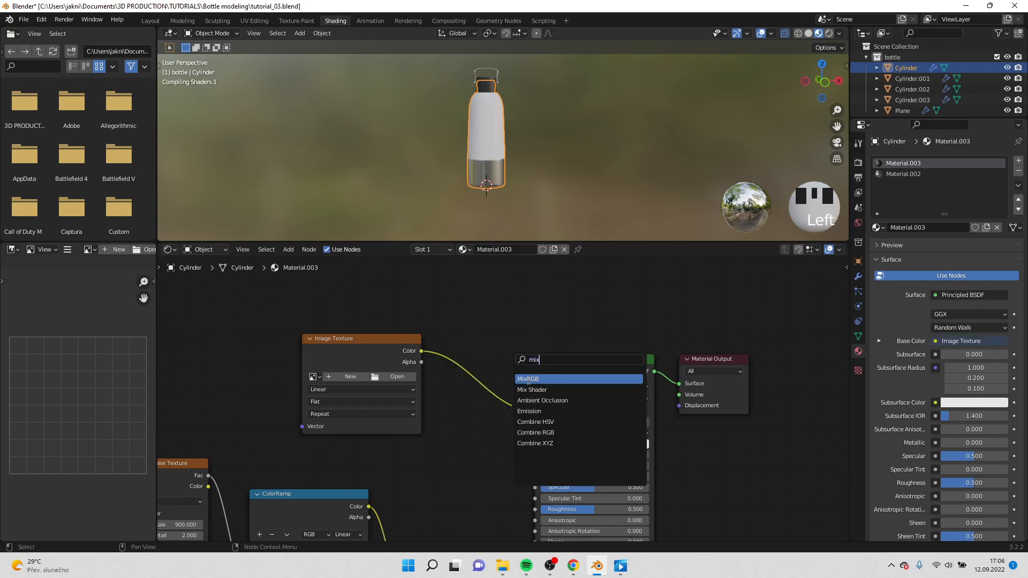
{"action": "left_click", "coordinate": [528, 379]}
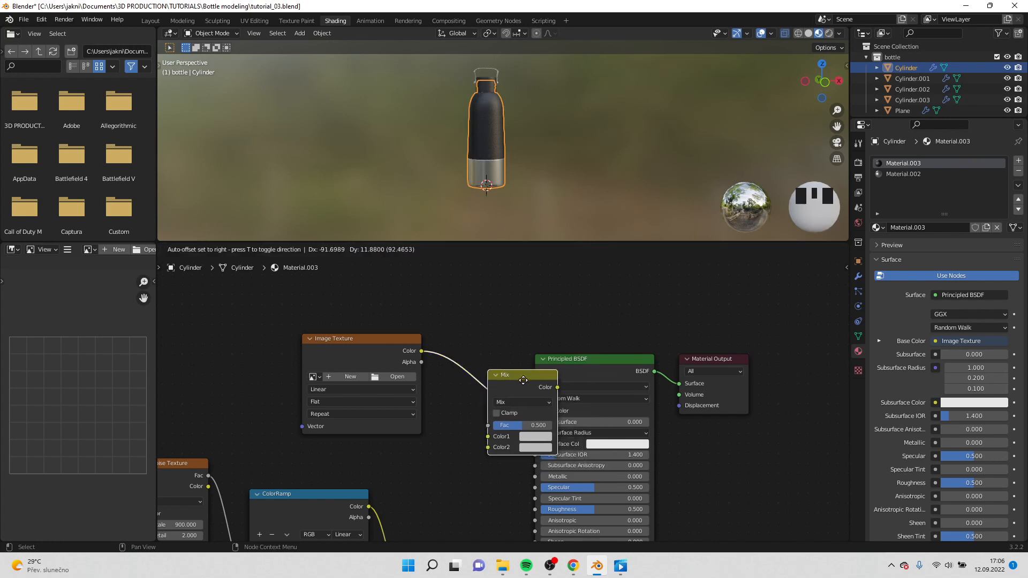
{"action": "left_click", "coordinate": [494, 351]}
{"action": "middle_click_drag", "start_coordinate": [560, 322], "coordinate": [559, 311]}
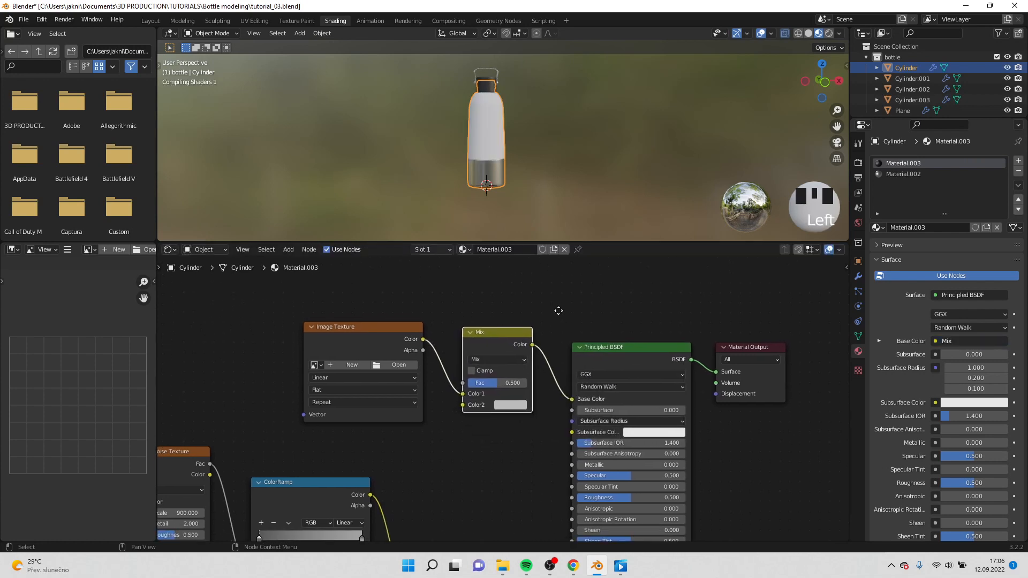
Step: Set the mix node's blending mode to Add and darken its Color2 to near black
{"action": "left_click", "coordinate": [513, 360]}
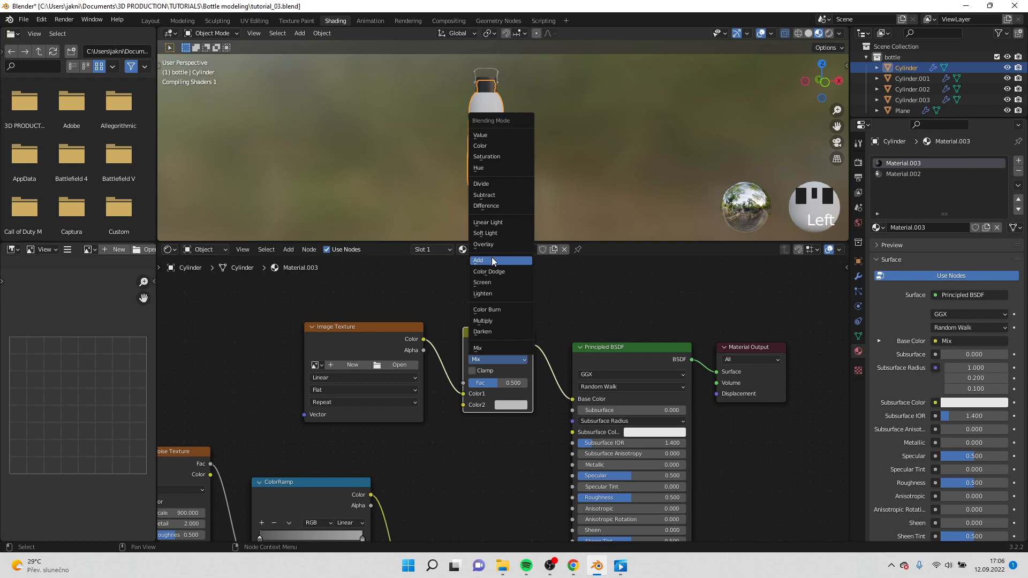
{"action": "key", "text": "Return"}
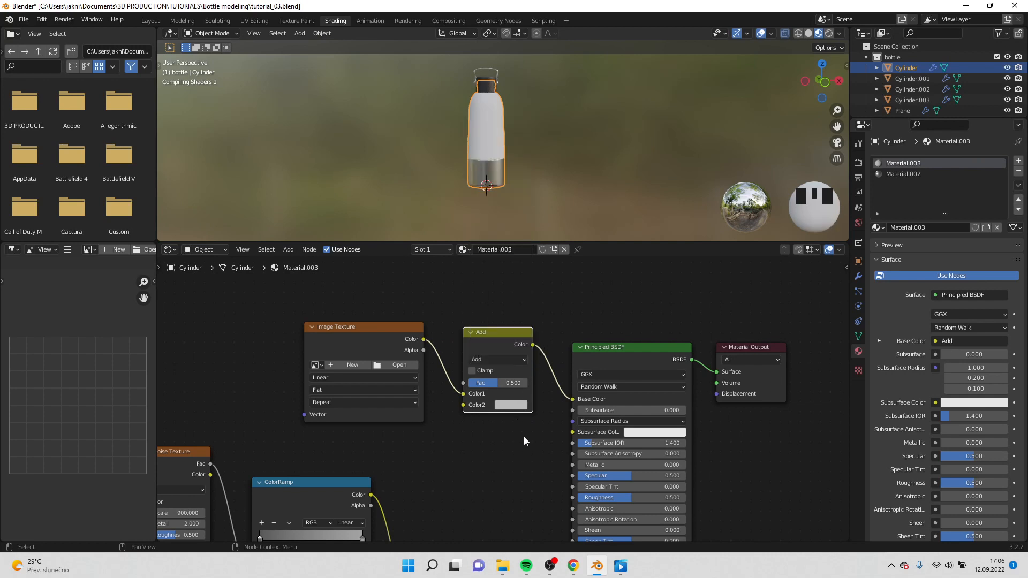
{"action": "scroll", "coordinate": [523, 436], "scroll_direction": "up", "scroll_amount": 2}
{"action": "left_click", "coordinate": [513, 407]}
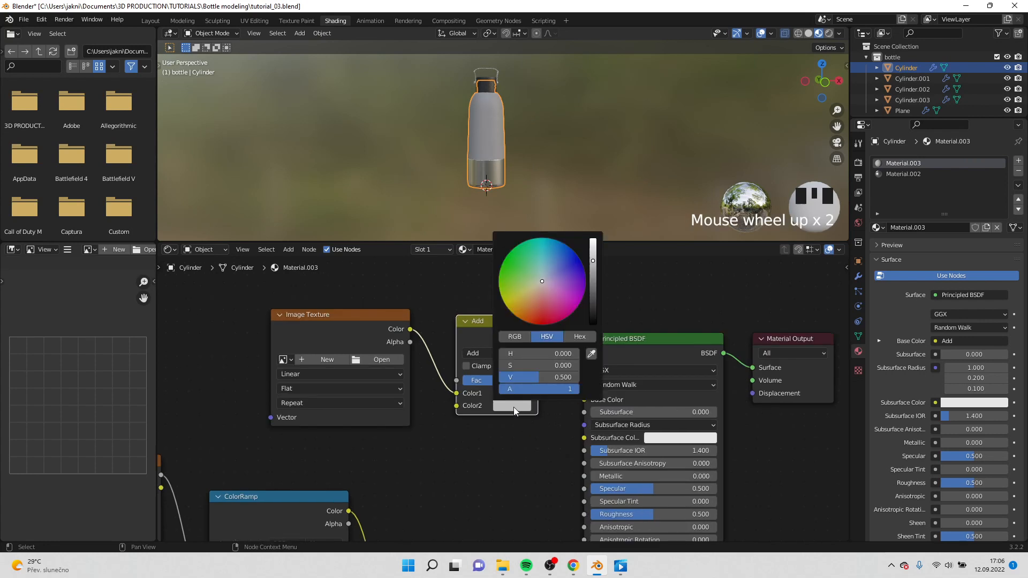
{"action": "left_click_drag", "start_coordinate": [593, 316], "coordinate": [596, 316]}
{"action": "left_click", "coordinate": [550, 321]}
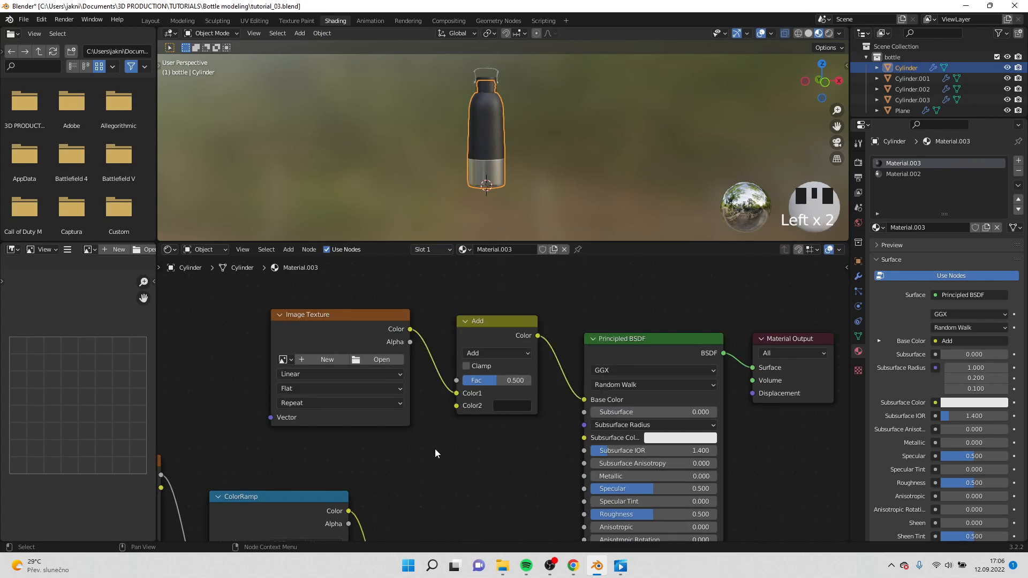
Step: Load the image bottle-text.png into the Image Texture node
{"action": "scroll", "coordinate": [435, 449], "scroll_direction": "up", "scroll_amount": 2}
{"action": "middle_click_drag", "start_coordinate": [451, 422], "coordinate": [480, 452]}
{"action": "left_click", "coordinate": [391, 377]}
{"action": "left_click", "coordinate": [391, 377]}
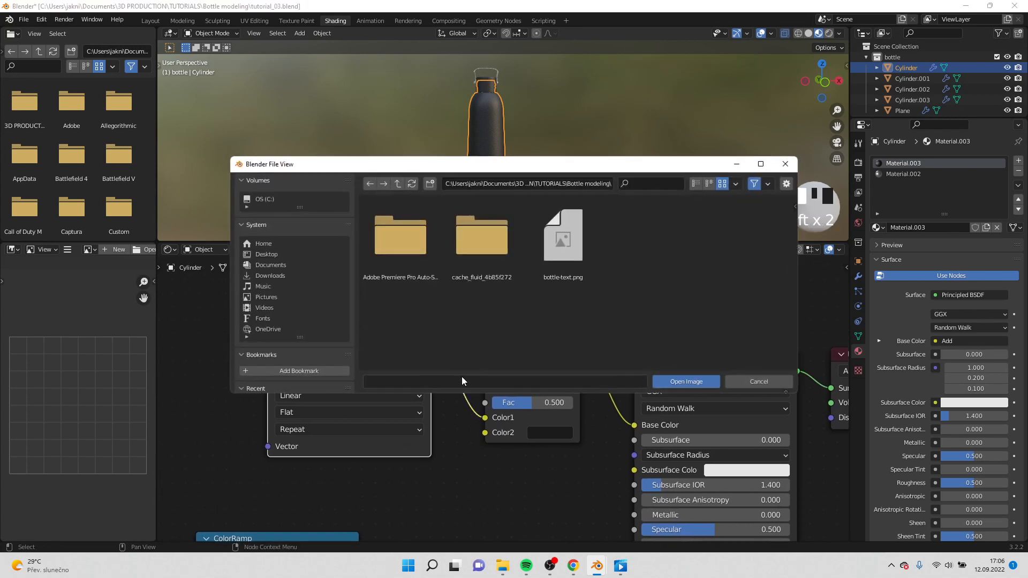
{"action": "double_click", "coordinate": [573, 257]}
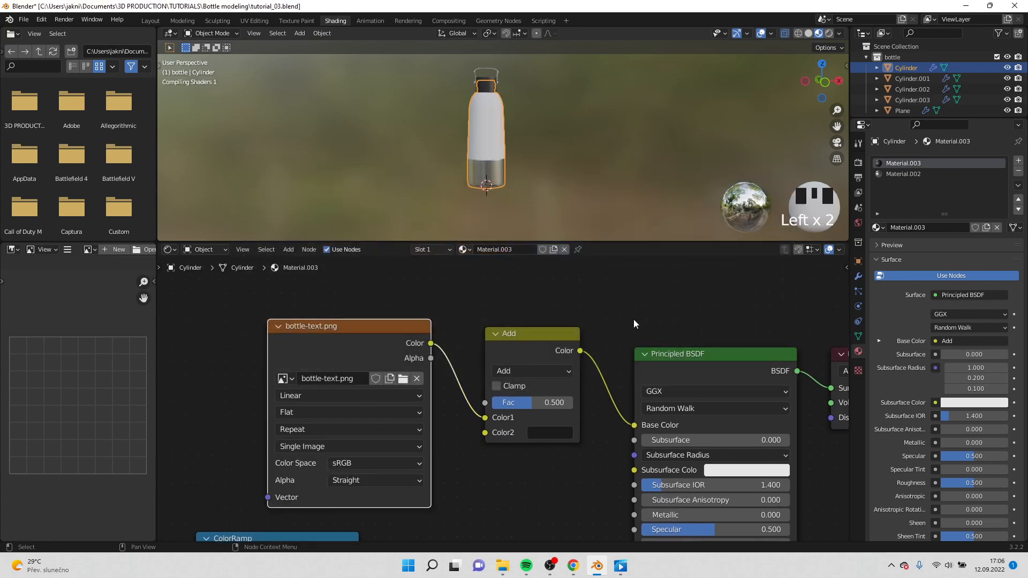
{"action": "middle_click_drag", "start_coordinate": [634, 324], "coordinate": [564, 319]}
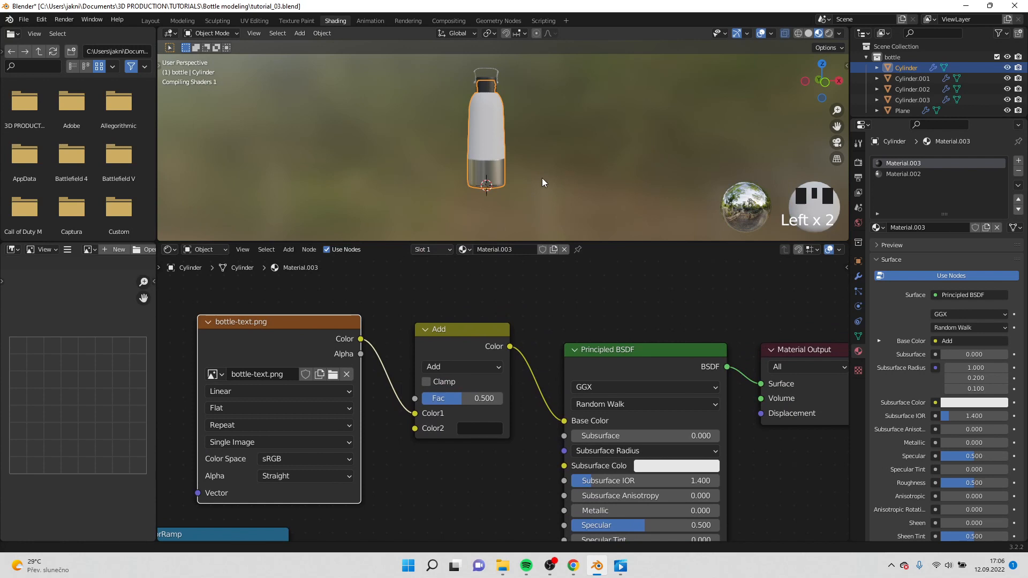
Step: Unwrap all faces of the bottle body with Cylinder Projection and return to Object Mode
{"action": "middle_click_drag", "start_coordinate": [542, 182], "coordinate": [542, 182], "text": "shift"}
{"action": "key", "text": "Tab"}
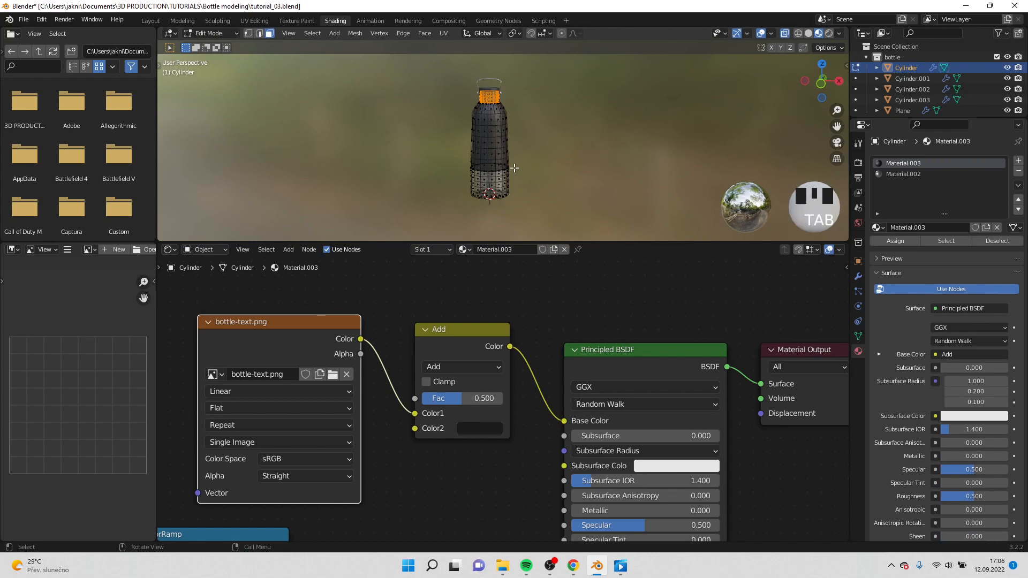
{"action": "key", "text": "a"}
{"action": "right_click", "coordinate": [498, 157]}
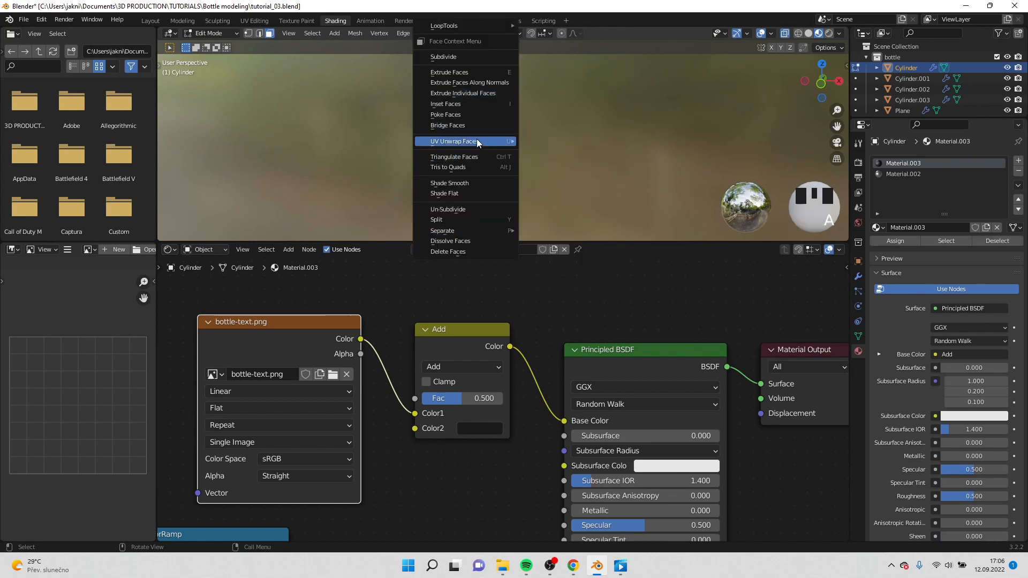
{"action": "mouse_move", "coordinate": [477, 141]}
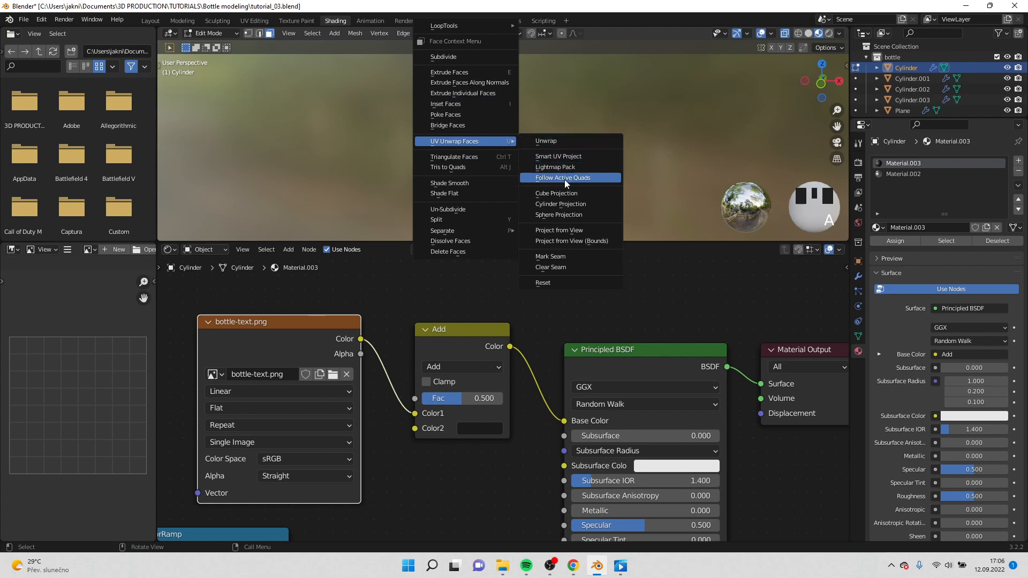
{"action": "left_click", "coordinate": [570, 205]}
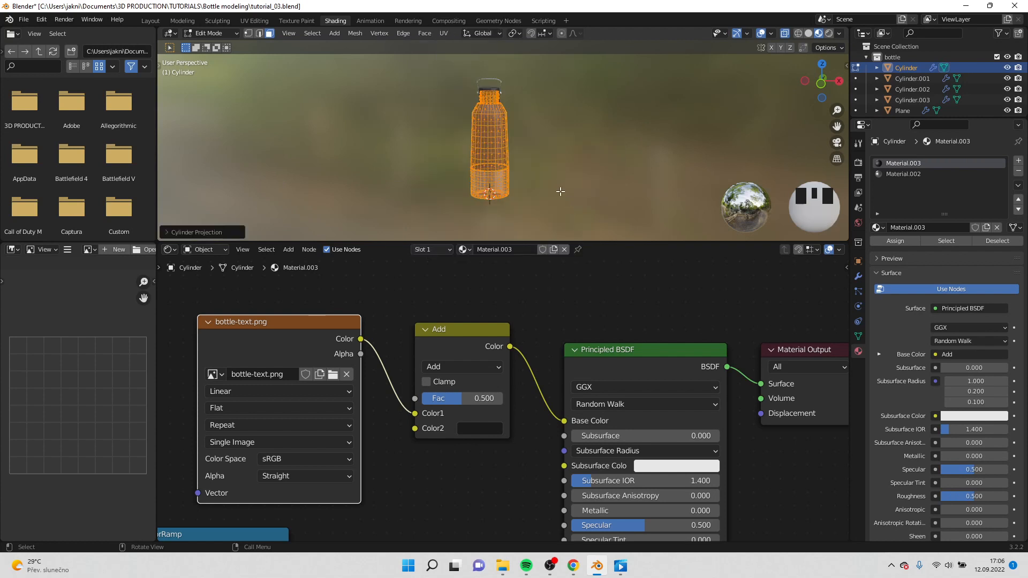
{"action": "key", "text": "Tab"}
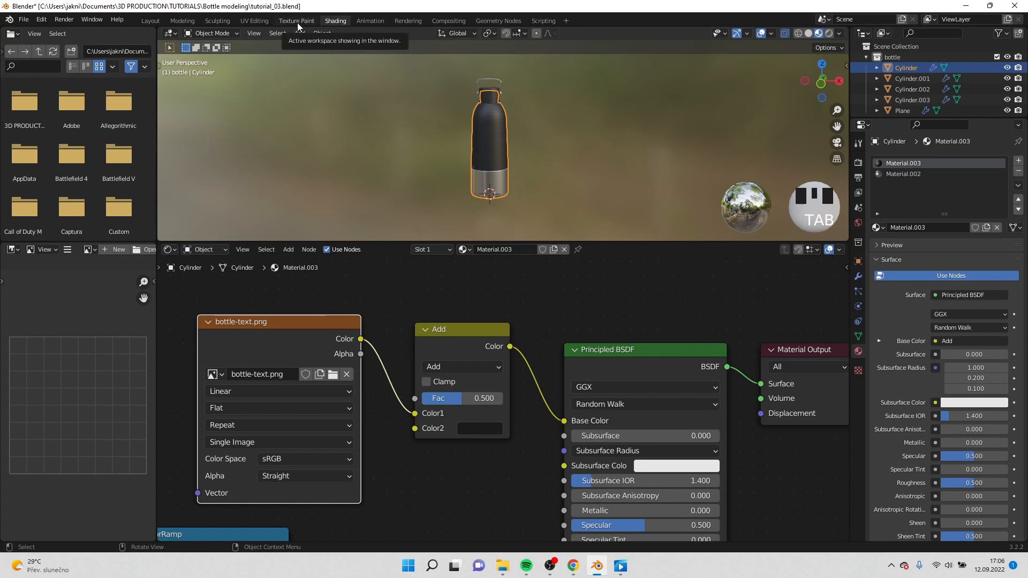
Step: Switch to the UV Editing workspace and show the bottle from the front with material preview shading
{"action": "left_click", "coordinate": [261, 22]}
{"action": "scroll", "coordinate": [557, 166], "scroll_direction": "down", "scroll_amount": 6}
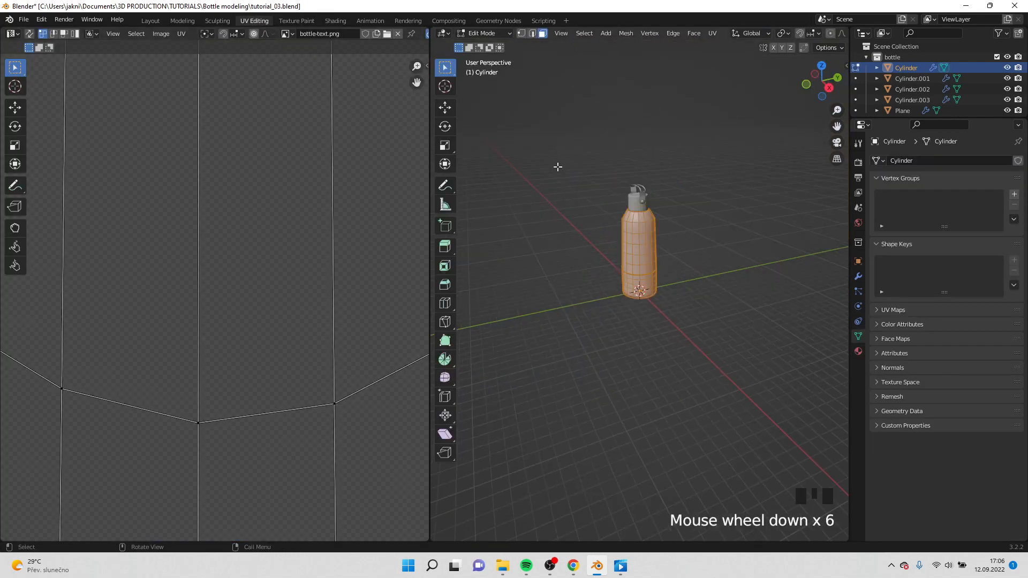
{"action": "middle_click_drag", "start_coordinate": [558, 166], "coordinate": [519, 195], "text": "shift"}
{"action": "key", "text": "KP_1"}
{"action": "scroll", "coordinate": [677, 147], "scroll_direction": "up", "scroll_amount": 4}
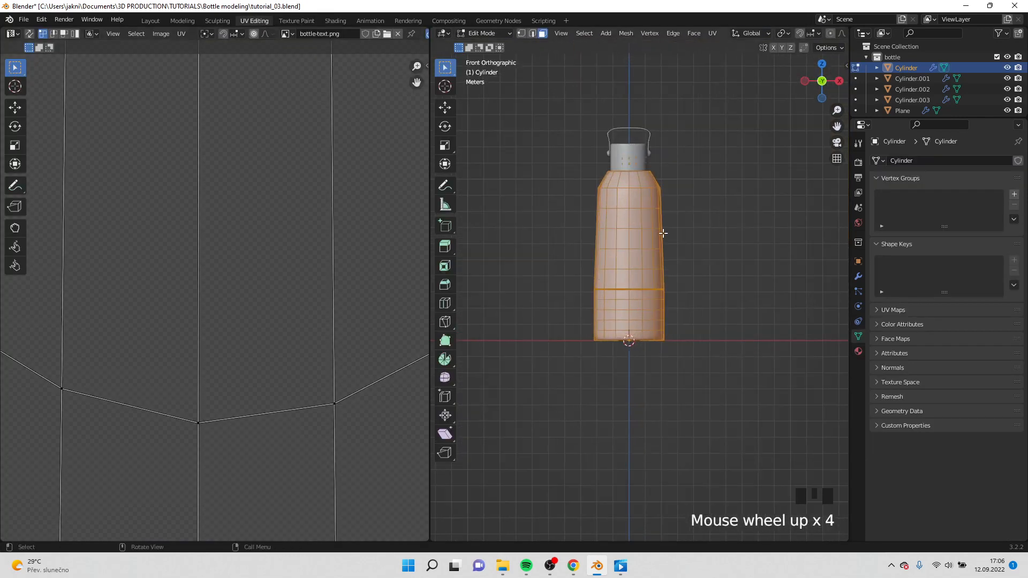
{"action": "middle_click_drag", "start_coordinate": [677, 148], "coordinate": [679, 209], "text": "shift"}
{"action": "scroll", "coordinate": [791, 35], "scroll_direction": "down", "scroll_amount": 5}
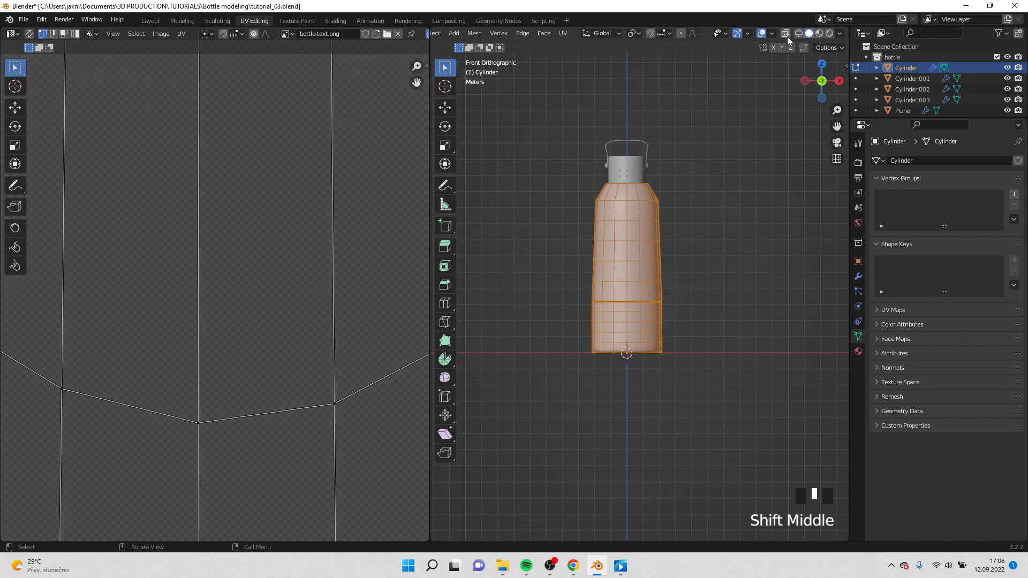
{"action": "left_click", "coordinate": [820, 33]}
{"action": "scroll", "coordinate": [202, 259], "scroll_direction": "down", "scroll_amount": 10}
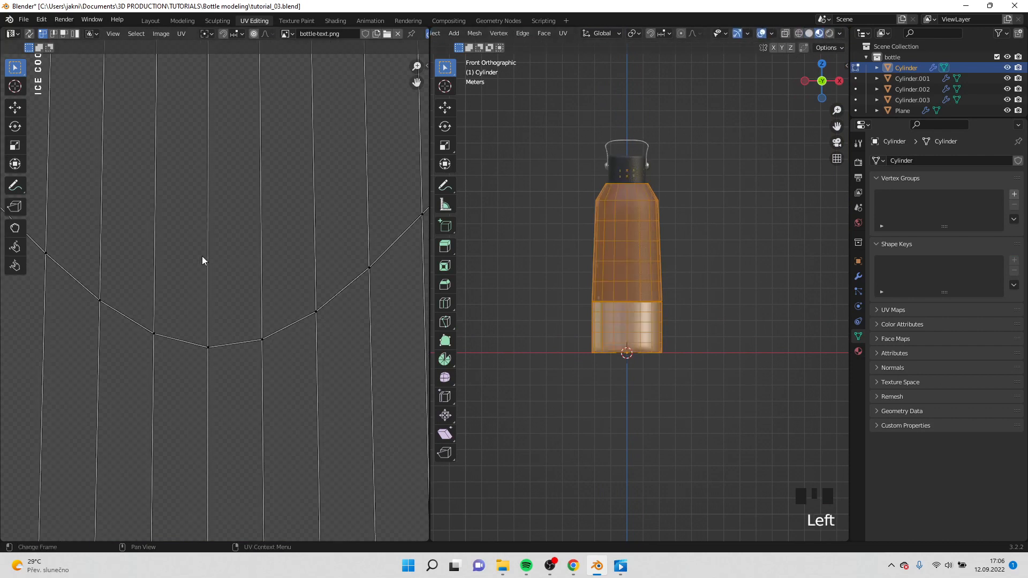
{"action": "scroll", "coordinate": [202, 259], "scroll_direction": "up", "scroll_amount": 2}
Step: Scale the whole UV layout down, compress it along Y and place it over the label text in the image
{"action": "key", "text": "a"}
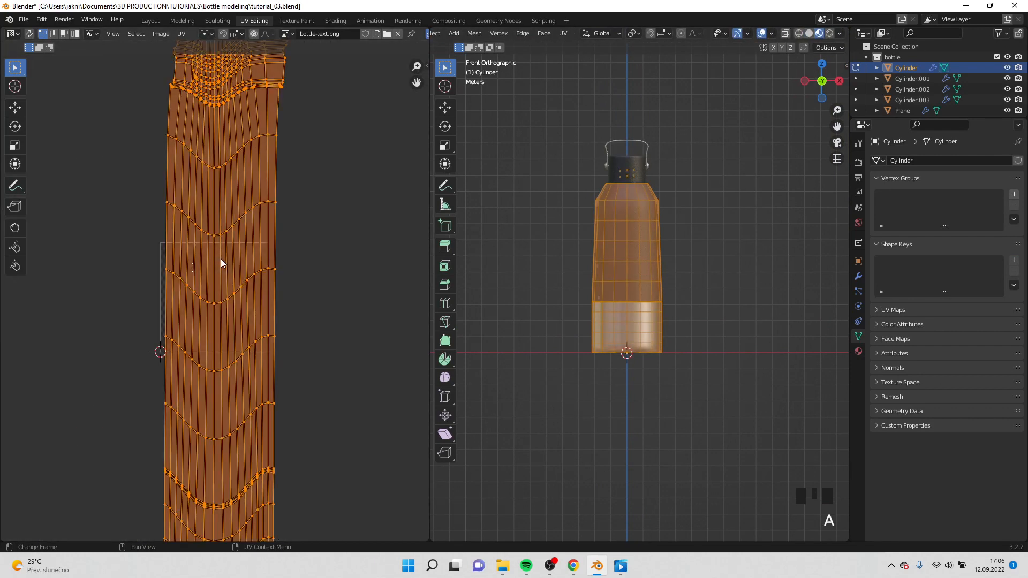
{"action": "key", "text": "g"}
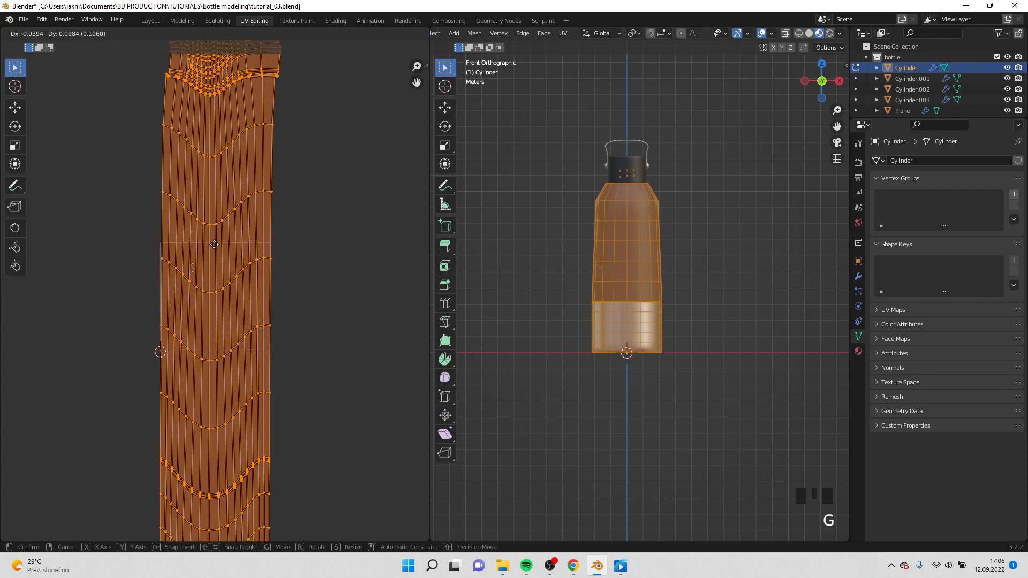
{"action": "left_click", "coordinate": [202, 161]}
{"action": "key", "text": "s"}
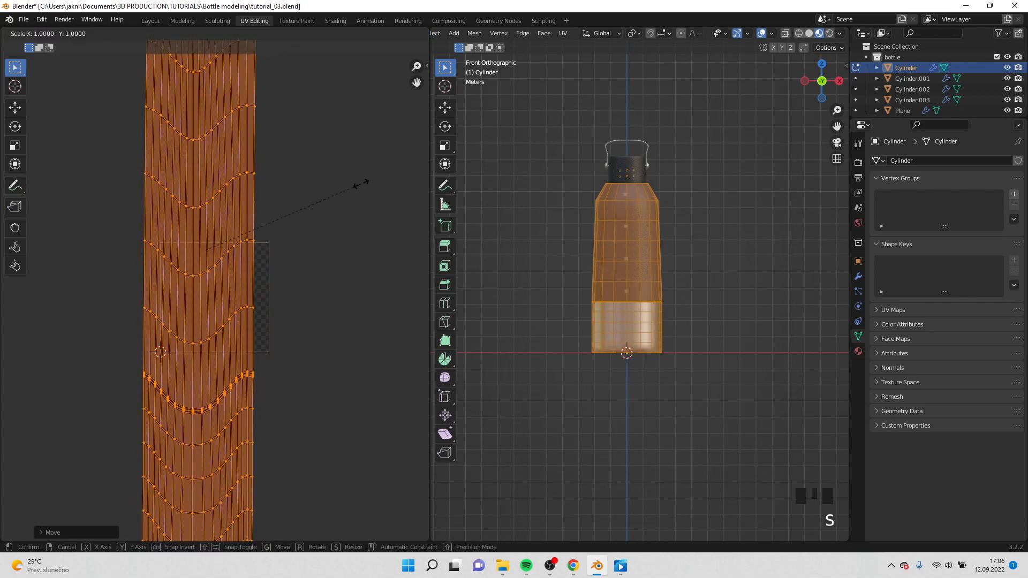
{"action": "left_click", "coordinate": [257, 254]}
{"action": "key", "text": "g"}
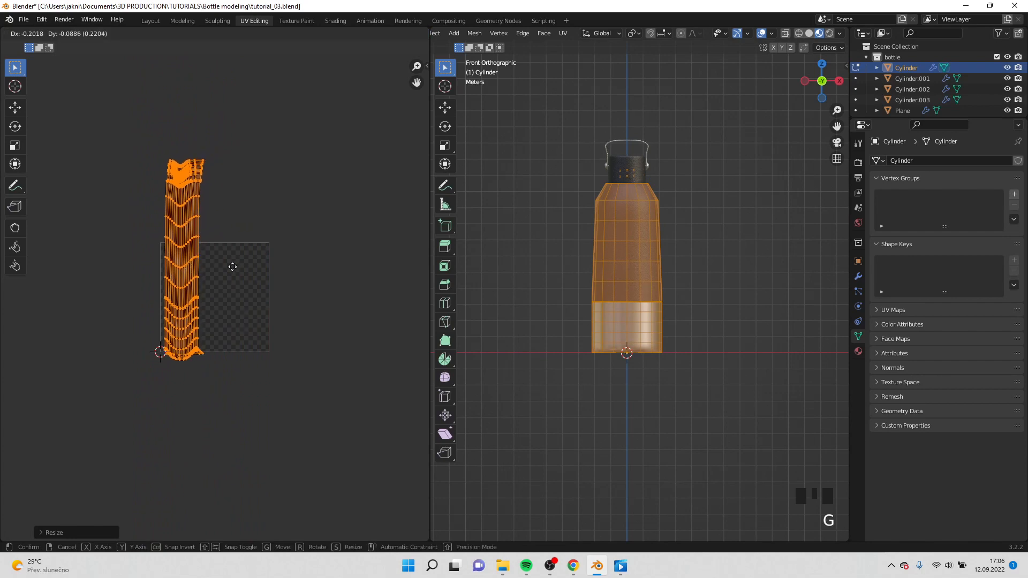
{"action": "left_click", "coordinate": [245, 268]}
{"action": "key", "text": "s"}
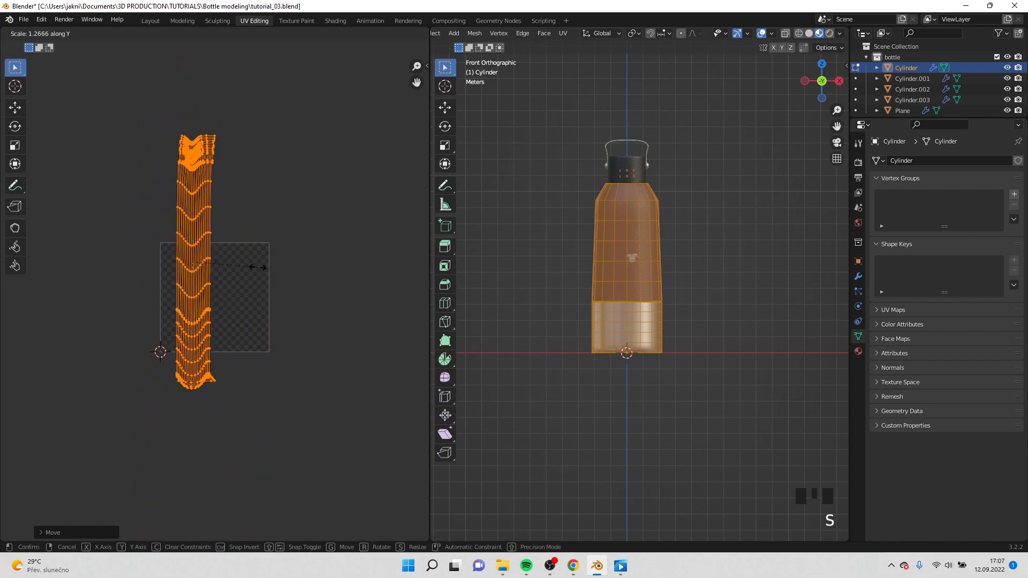
{"action": "key", "text": "y"}
{"action": "left_click", "coordinate": [200, 270]}
{"action": "scroll", "coordinate": [217, 279], "scroll_direction": "up", "scroll_amount": 7}
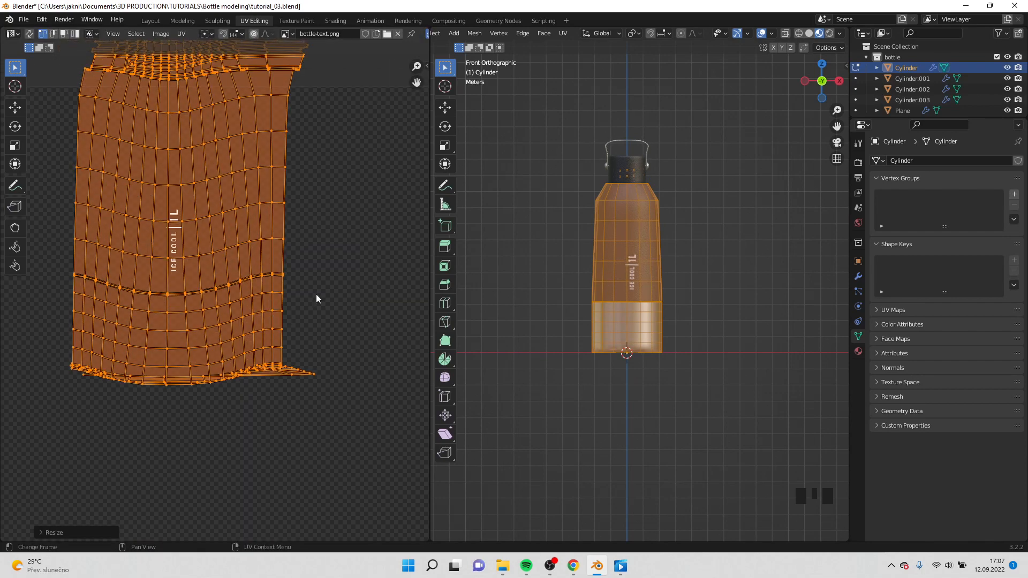
Step: Shift the UV layout slightly, stretch it along Y and enlarge it to correct the label's proportions on the bottle
{"action": "key", "text": "g"}
{"action": "left_click", "coordinate": [353, 264]}
{"action": "key", "text": "s"}
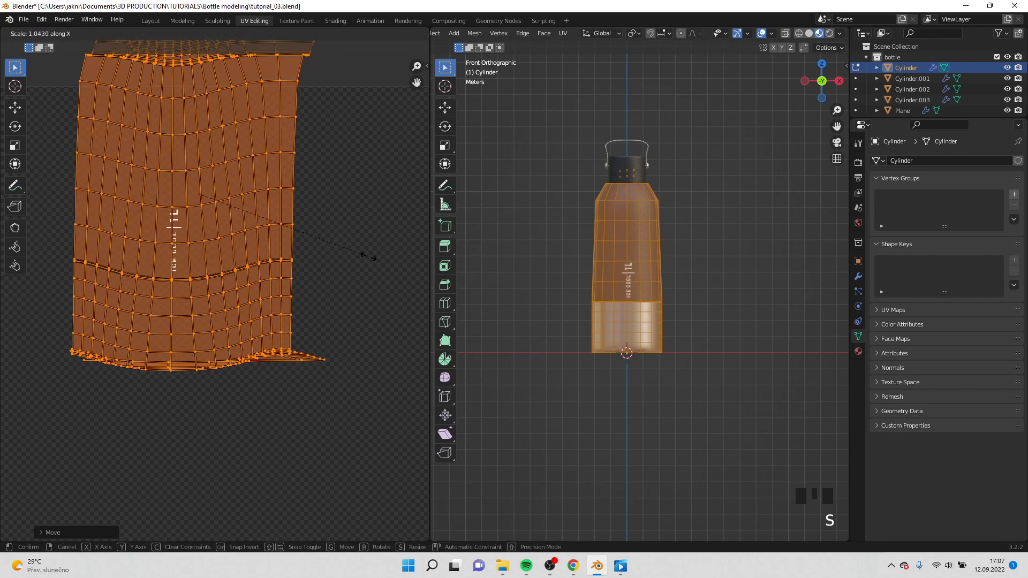
{"action": "key", "text": "y"}
{"action": "left_click", "coordinate": [383, 253]}
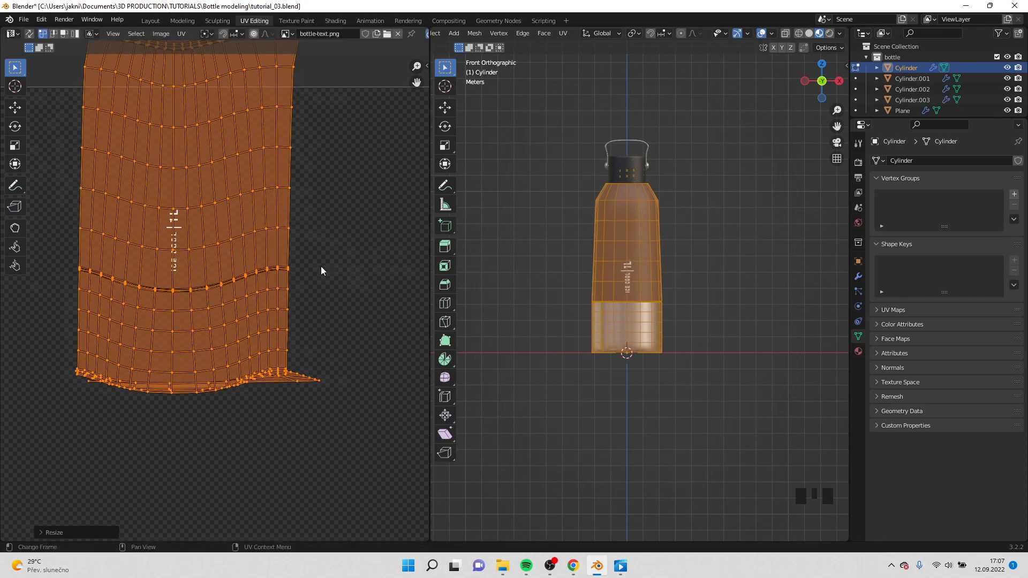
{"action": "key", "text": "s"}
{"action": "left_click", "coordinate": [353, 257]}
Step: Fine-tune the UV layout's scale and horizontal position so the undistorted label sits near the middle of the bottle's front, and leave Edit Mode
{"action": "scroll", "coordinate": [690, 327], "scroll_direction": "up", "scroll_amount": 8}
{"action": "middle_click_drag", "start_coordinate": [689, 327], "coordinate": [701, 340], "text": "shift"}
{"action": "key", "text": "s"}
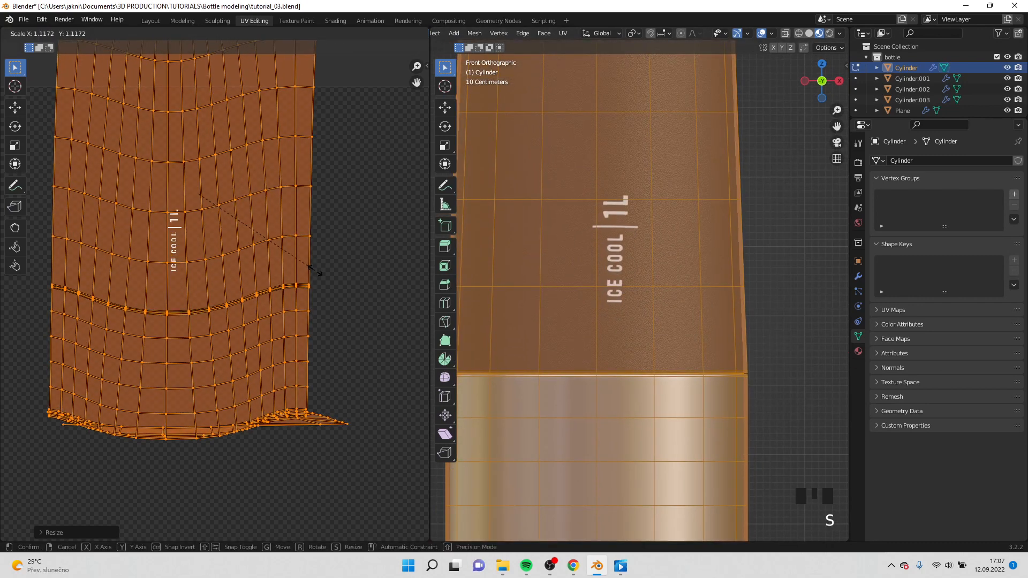
{"action": "left_click", "coordinate": [316, 272]}
{"action": "key", "text": "s"}
{"action": "key", "text": "y"}
{"action": "left_click", "coordinate": [298, 259]}
{"action": "key", "text": "g"}
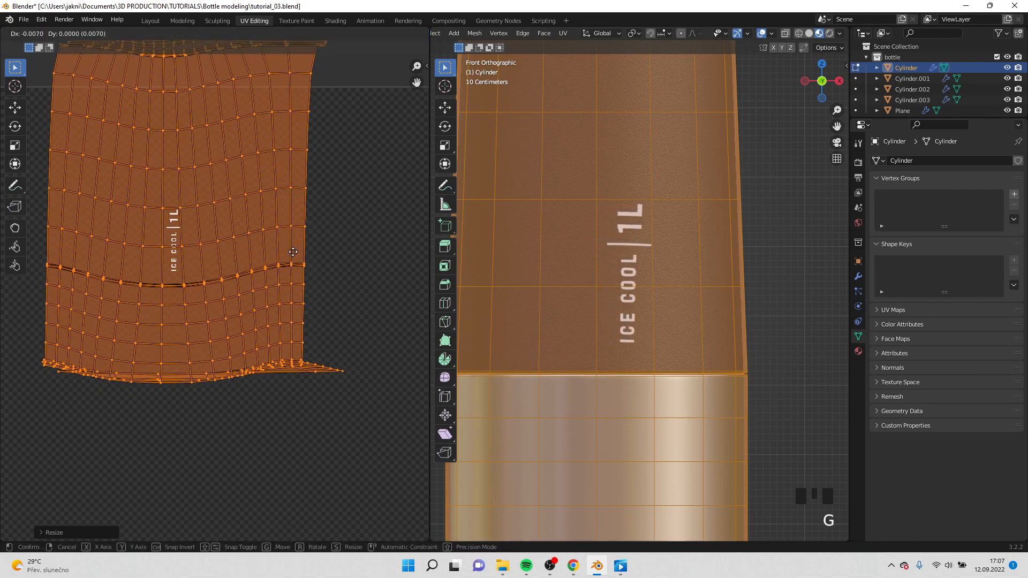
{"action": "left_click", "coordinate": [333, 250]}
{"action": "key", "text": "Tab"}
Step: Examine the size and placement of the ICE COOL | 1L label on the bottle from several angles
{"action": "scroll", "coordinate": [634, 319], "scroll_direction": "down", "scroll_amount": 11}
{"action": "middle_click_drag", "start_coordinate": [629, 318], "coordinate": [667, 302]}
{"action": "scroll", "coordinate": [670, 313], "scroll_direction": "up", "scroll_amount": 5}
{"action": "scroll", "coordinate": [526, 309], "scroll_direction": "down", "scroll_amount": 1}
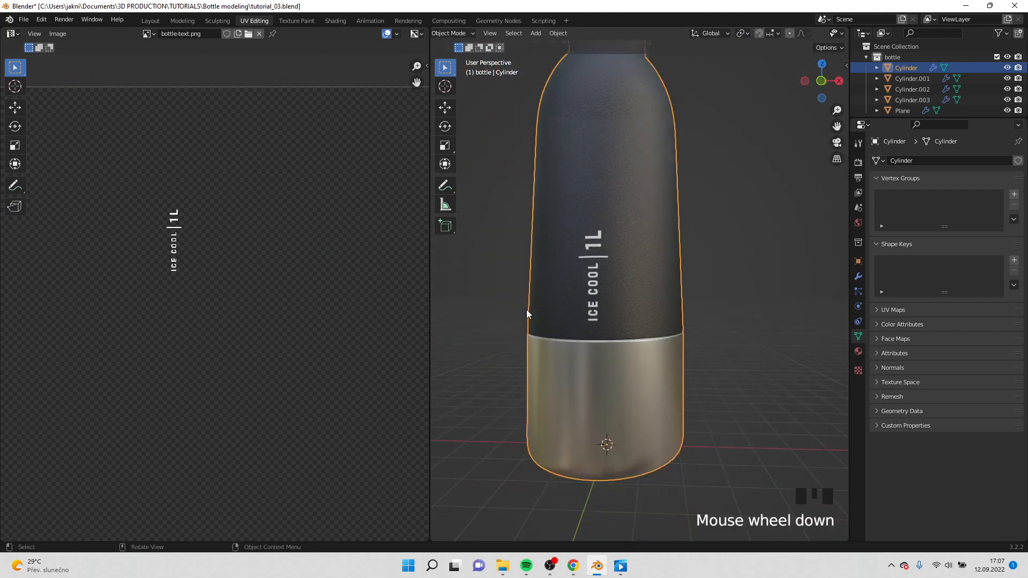
{"action": "middle_click_drag", "start_coordinate": [527, 313], "coordinate": [485, 292]}
{"action": "scroll", "coordinate": [563, 333], "scroll_direction": "down", "scroll_amount": 4}
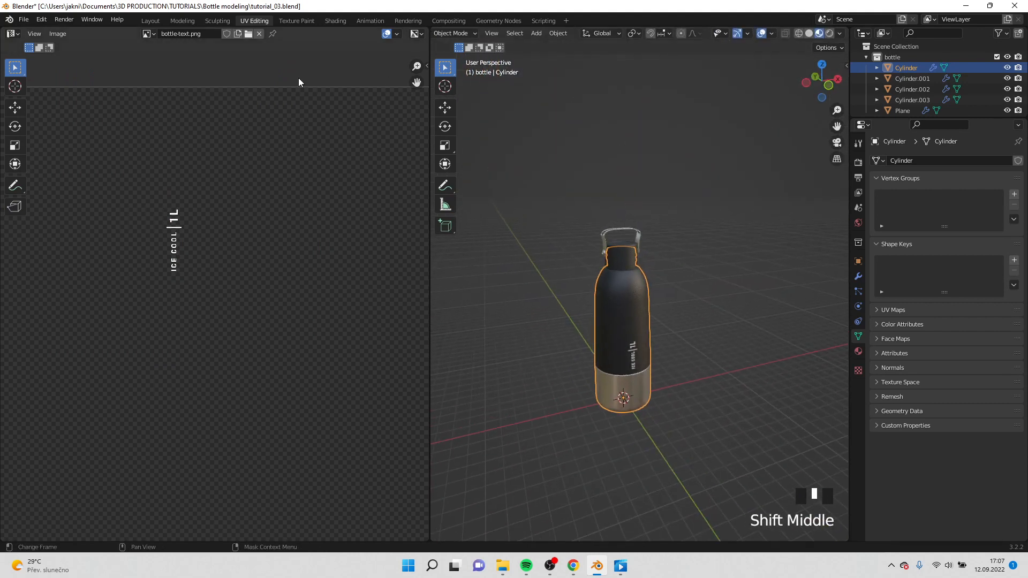
{"action": "middle_click_drag", "start_coordinate": [535, 223], "coordinate": [520, 192]}
Step: Return to the Layout workspace and create a new scene collection named "emptys"
{"action": "left_click", "coordinate": [150, 21]}
{"action": "middle_click_drag", "start_coordinate": [517, 265], "coordinate": [441, 207]}
{"action": "scroll", "coordinate": [522, 270], "scroll_direction": "down", "scroll_amount": 4}
{"action": "middle_click_drag", "start_coordinate": [497, 351], "coordinate": [557, 322]}
{"action": "left_click", "coordinate": [943, 127]}
{"action": "right_click", "coordinate": [946, 134]}
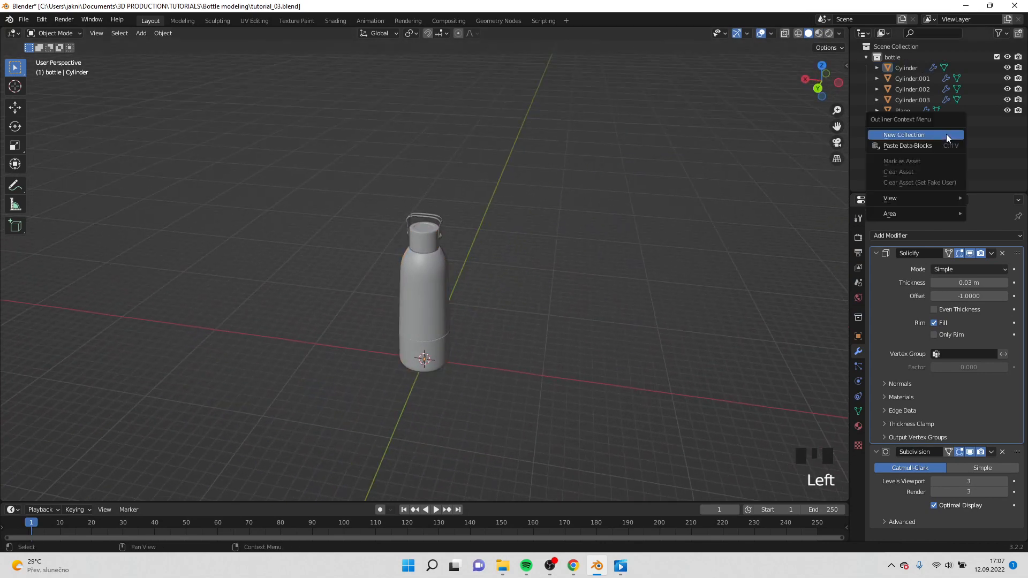
{"action": "left_click", "coordinate": [908, 133]}
{"action": "double_click", "coordinate": [903, 122]}
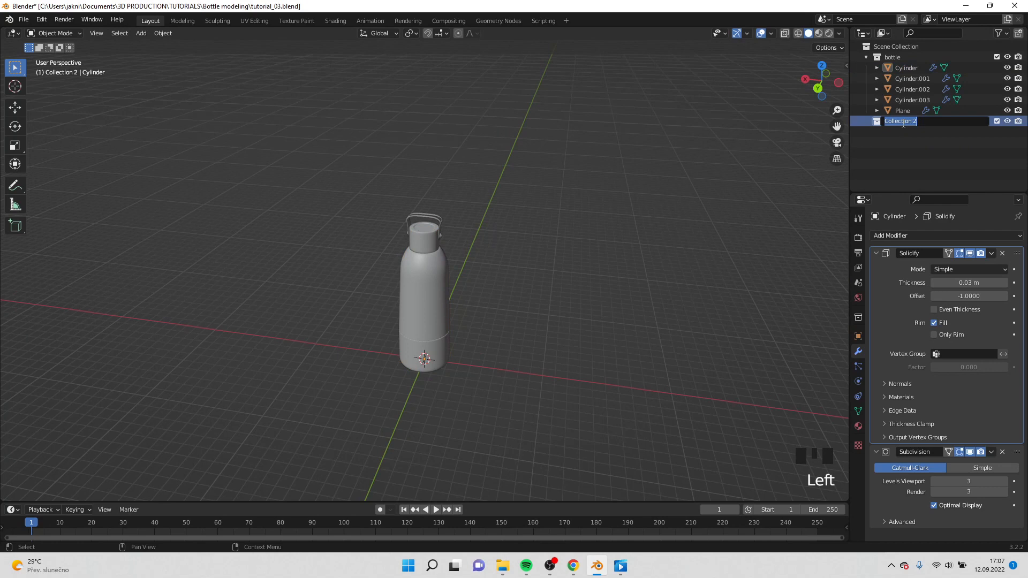
{"action": "type", "text": "emptys"}
{"action": "key", "text": "Return"}
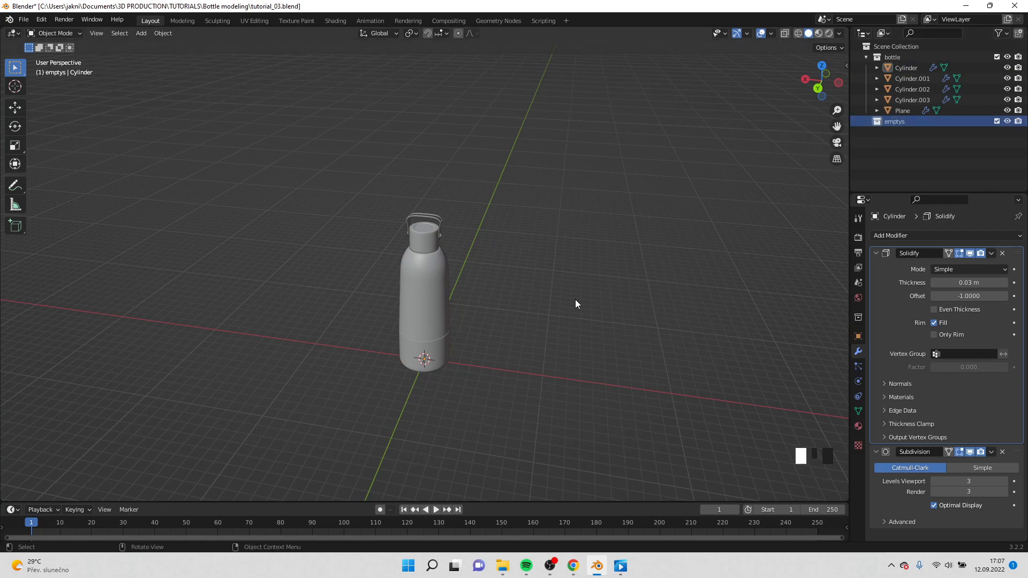
Step: Add a cube empty at the bottle's base and scale it up to about 2 times its size
{"action": "key", "text": "shift+a"}
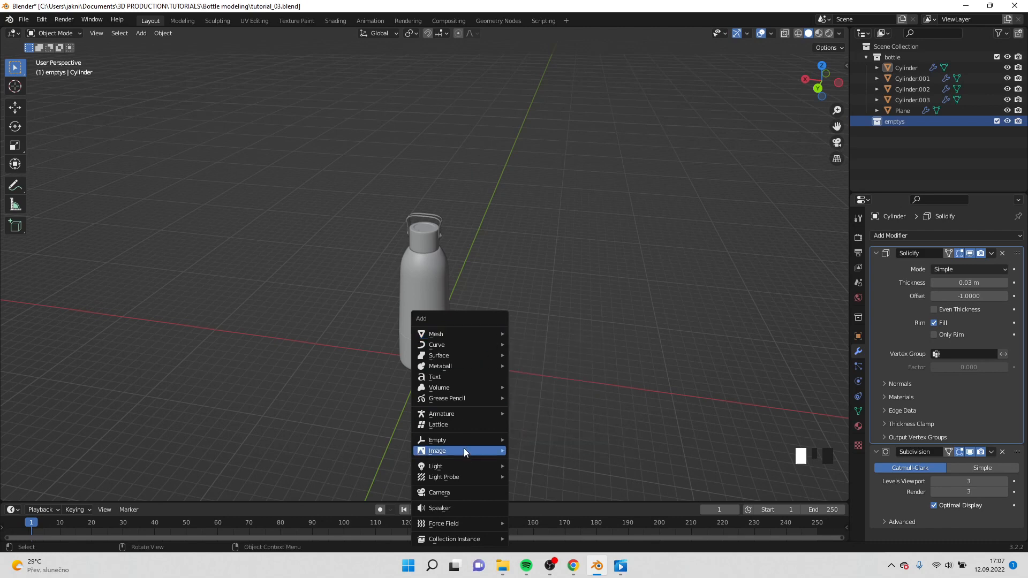
{"action": "mouse_move", "coordinate": [463, 450]}
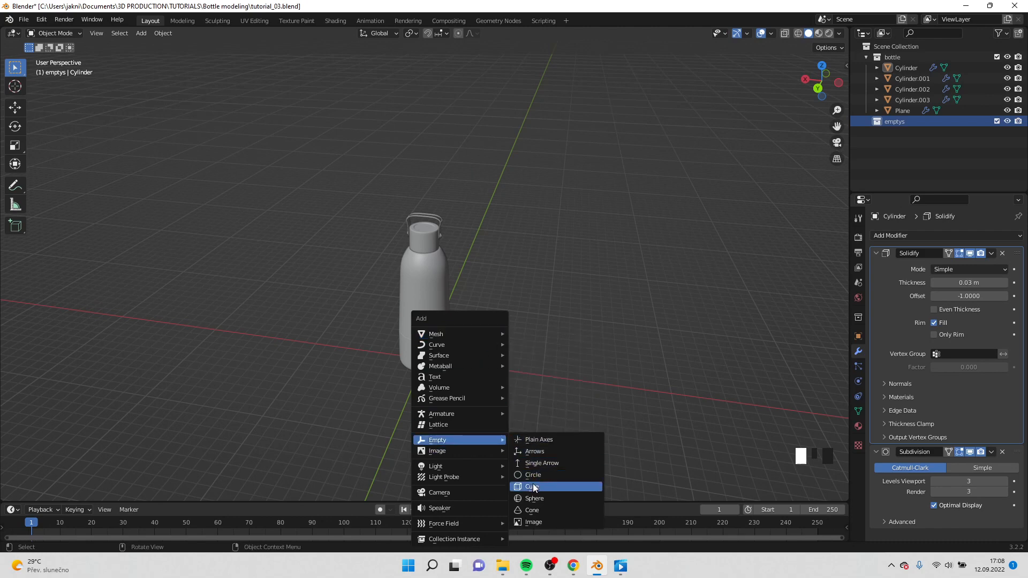
{"action": "left_click", "coordinate": [533, 487]}
{"action": "middle_click_drag", "start_coordinate": [531, 470], "coordinate": [514, 349]}
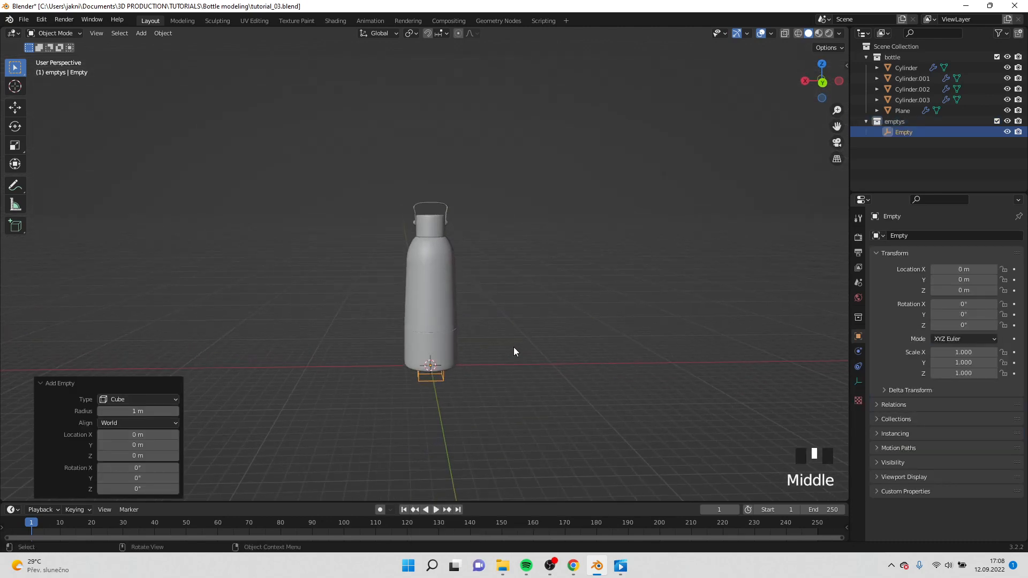
{"action": "key", "text": "s"}
{"action": "left_click", "coordinate": [599, 337]}
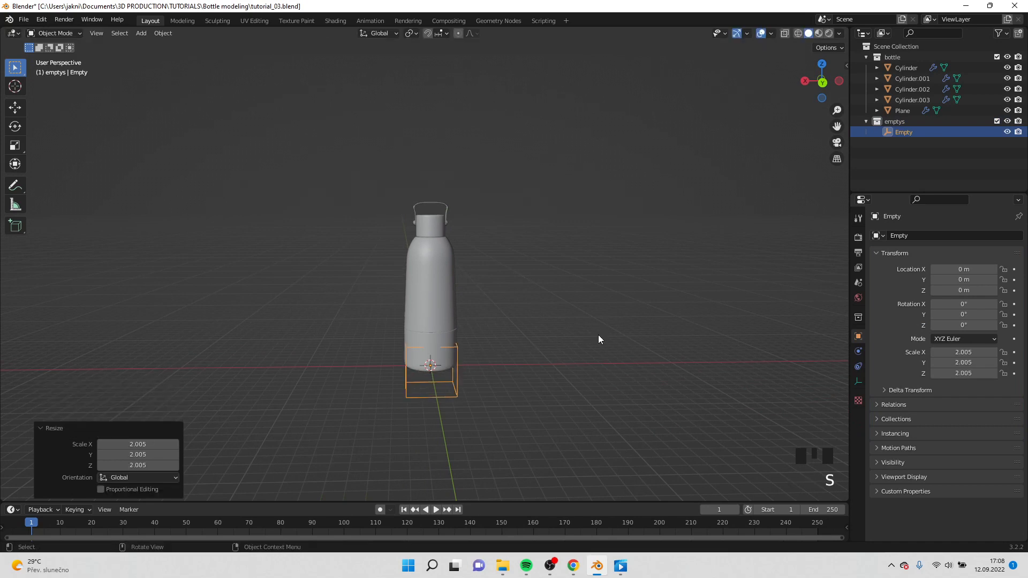
Step: Raise the cube empty about 6.46 m along Z and scale it to about 3.03, with Z about 7.5, so it encloses the bottle
{"action": "key", "text": "g"}
{"action": "key", "text": "z"}
{"action": "left_click", "coordinate": [579, 255]}
{"action": "key", "text": "s"}
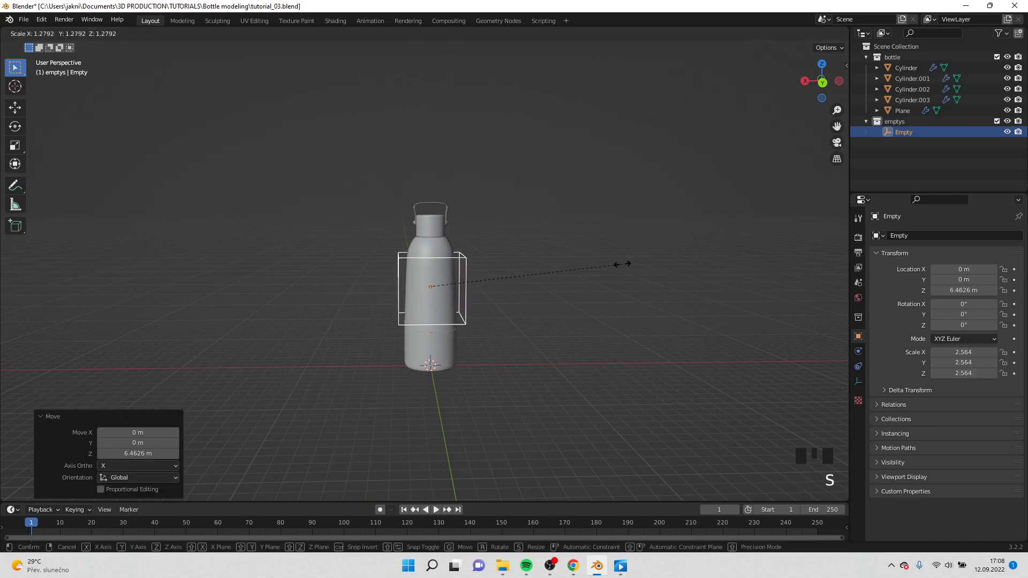
{"action": "left_click", "coordinate": [656, 252]}
{"action": "key", "text": "s"}
{"action": "key", "text": "z"}
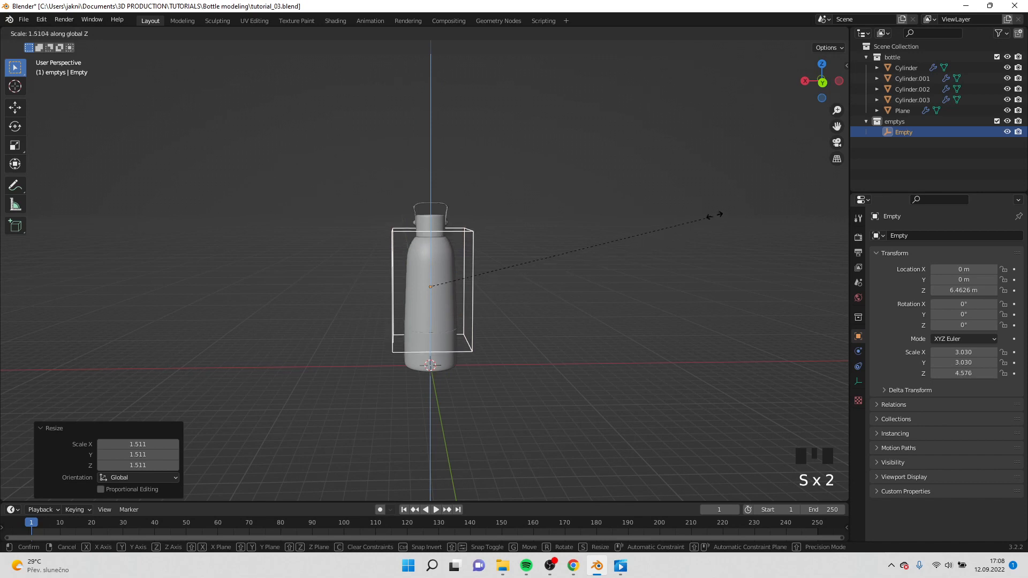
{"action": "left_click", "coordinate": [471, 257]}
Step: Parent all the bottle parts to the cube empty, using the Object parent type
{"action": "middle_click_drag", "start_coordinate": [471, 257], "coordinate": [538, 268]}
{"action": "key", "text": "a"}
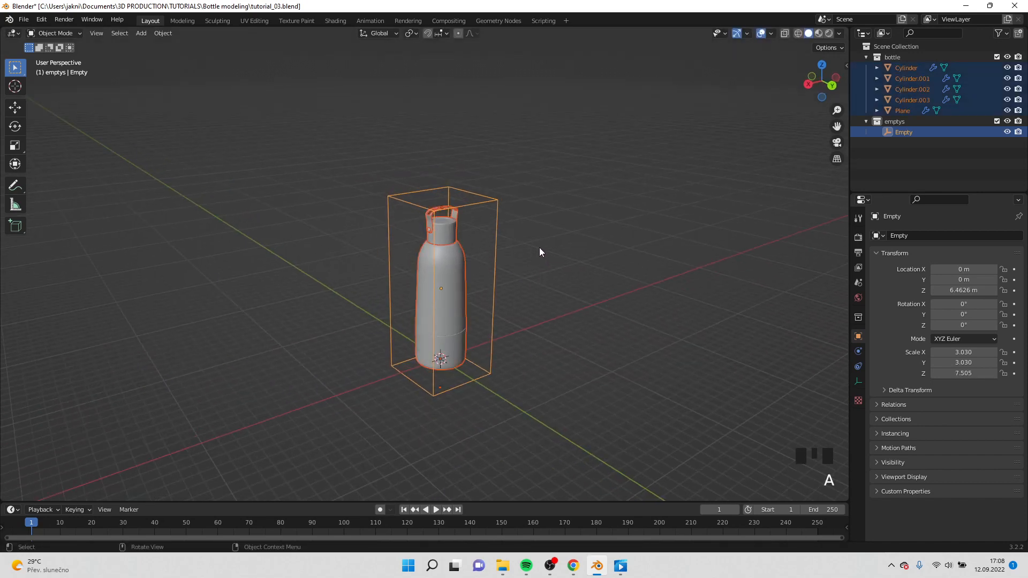
{"action": "scroll", "coordinate": [539, 248], "scroll_direction": "up", "scroll_amount": 3}
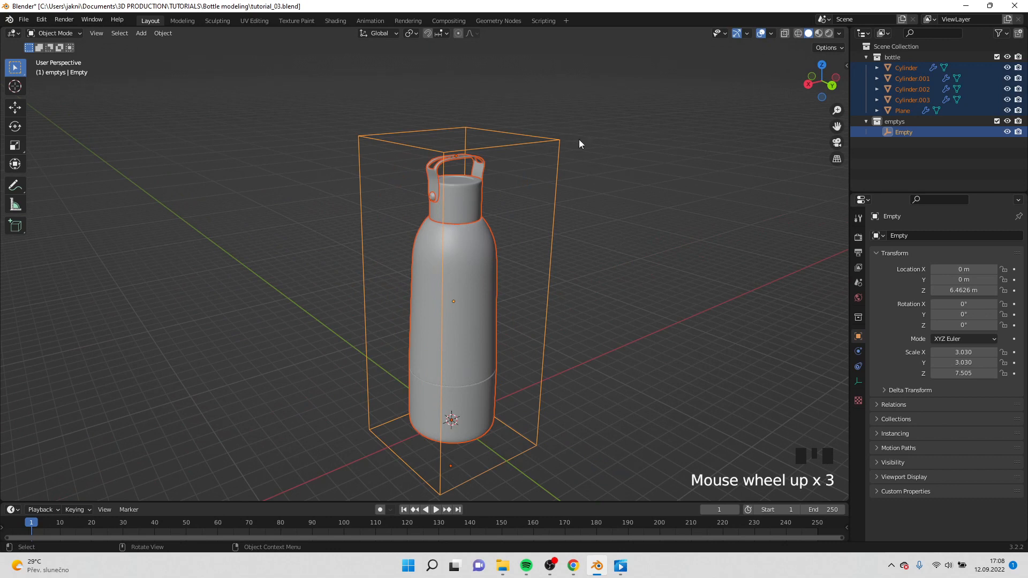
{"action": "middle_click_drag", "start_coordinate": [568, 168], "coordinate": [565, 190]}
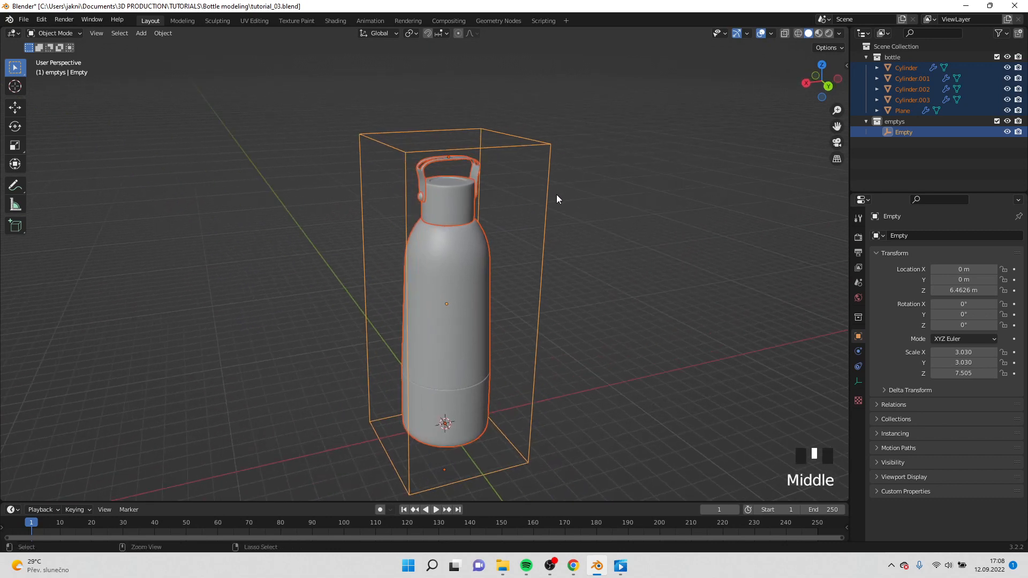
{"action": "key", "text": "ctrl+p"}
{"action": "left_click", "coordinate": [557, 196]}
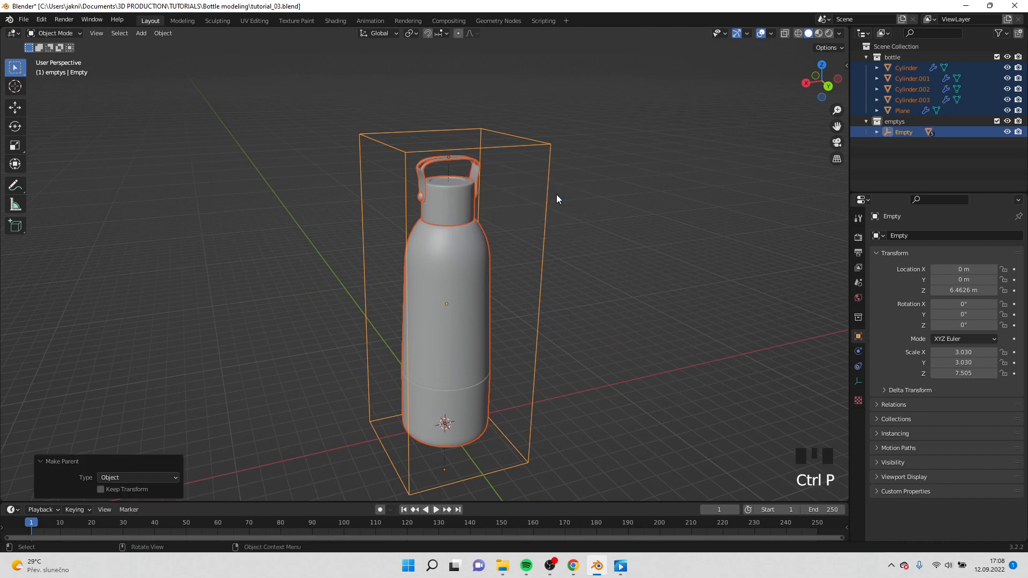
Step: Test-move the cube empty to check that the whole bottle follows it, and cancel the move
{"action": "left_click", "coordinate": [547, 217]}
{"action": "key", "text": "g"}
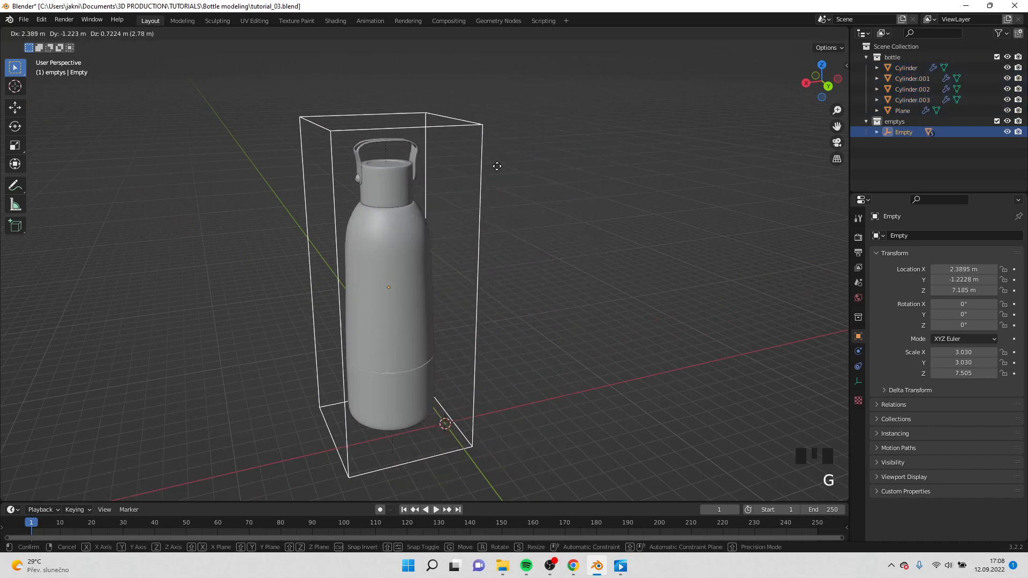
{"action": "right_click", "coordinate": [529, 194]}
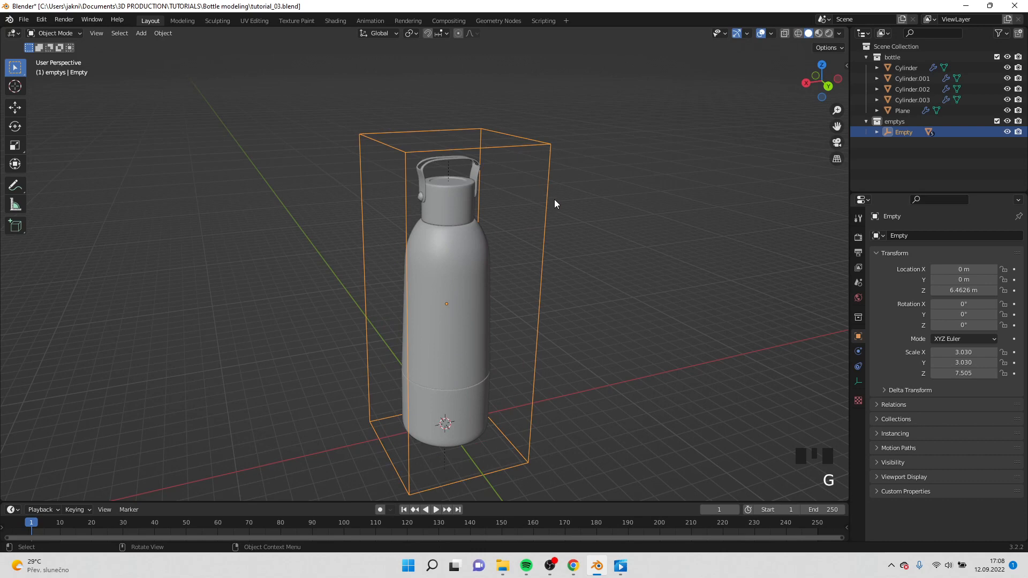
Step: Add a plain axes empty, raise it about 11.15 m along Z into the bottle's cap and scale it about 2.24 times
{"action": "middle_click_drag", "start_coordinate": [555, 199], "coordinate": [372, 216]}
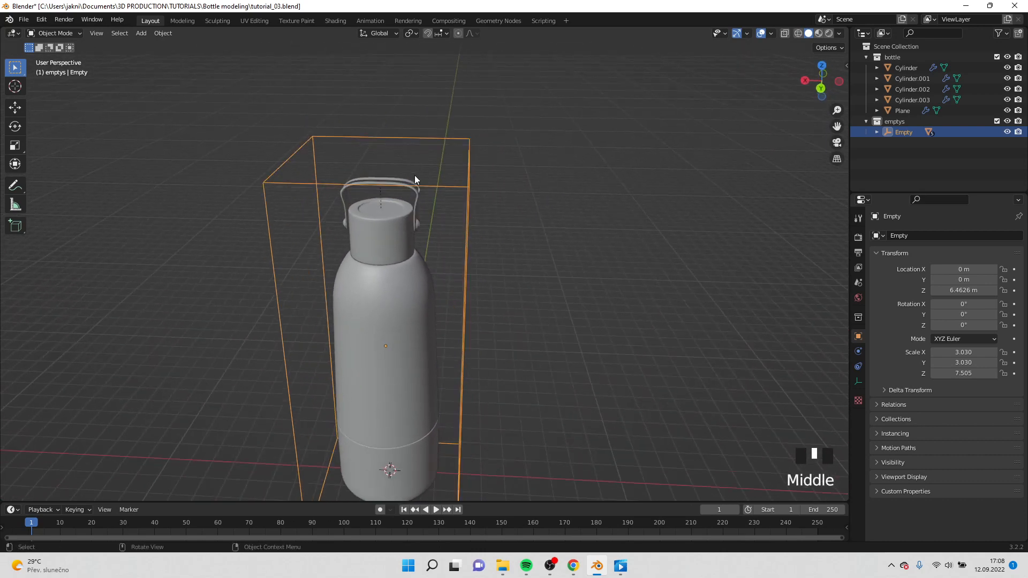
{"action": "middle_click_drag", "start_coordinate": [415, 175], "coordinate": [413, 220], "text": "shift"}
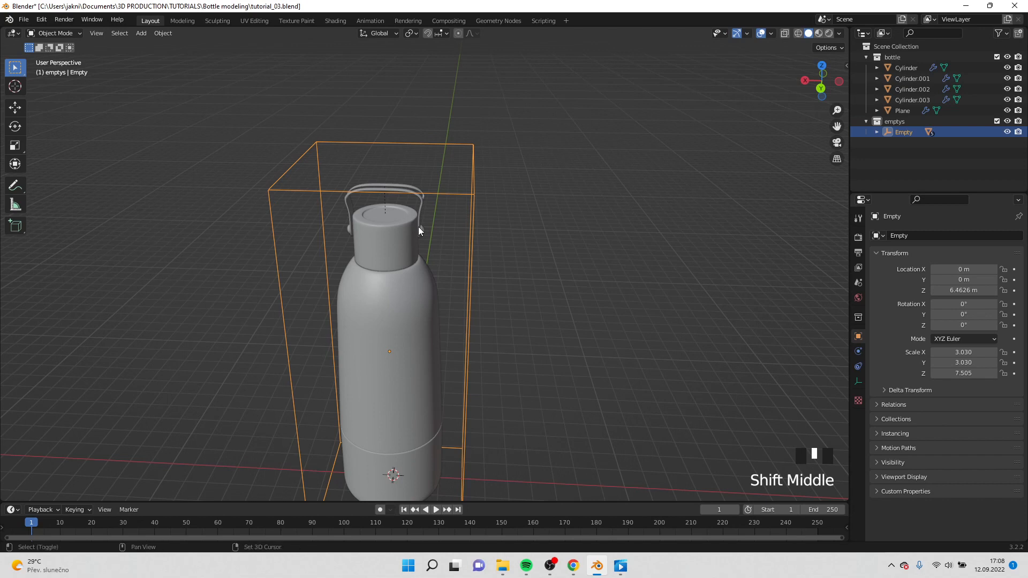
{"action": "key", "text": "shift+a"}
{"action": "mouse_move", "coordinate": [419, 226]}
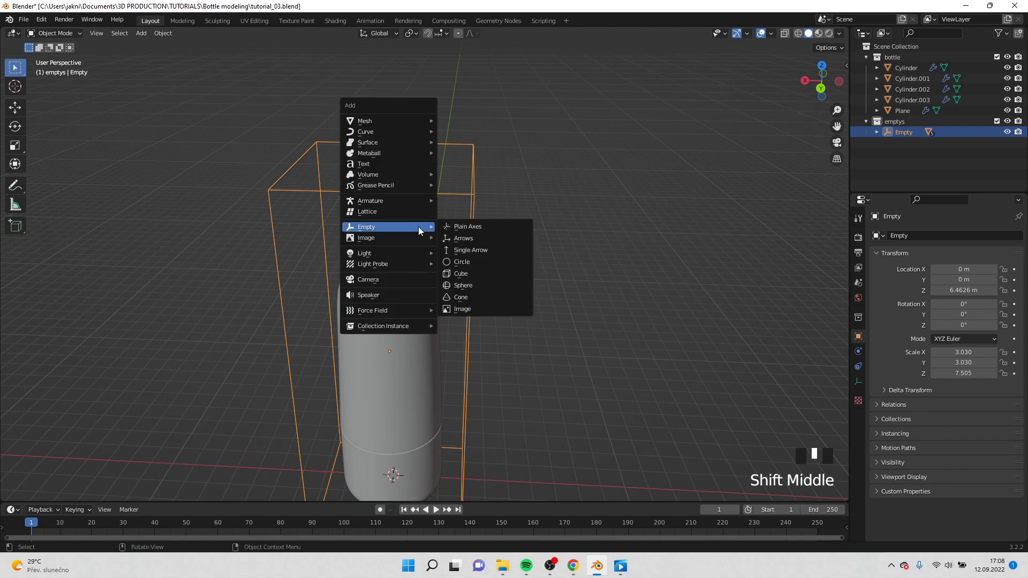
{"action": "left_click", "coordinate": [481, 227]}
{"action": "key", "text": "g"}
{"action": "key", "text": "z"}
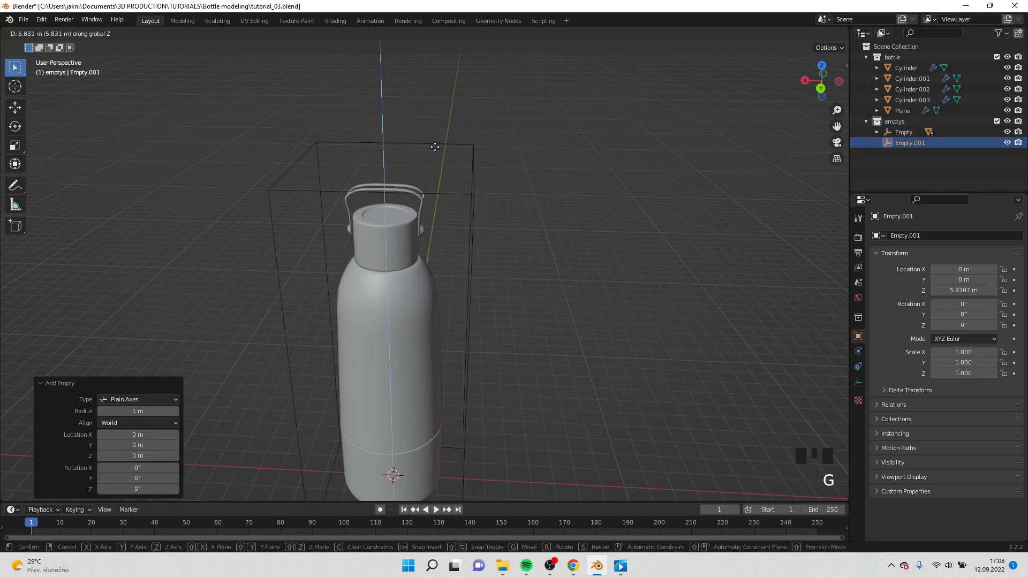
{"action": "left_click", "coordinate": [419, 498]}
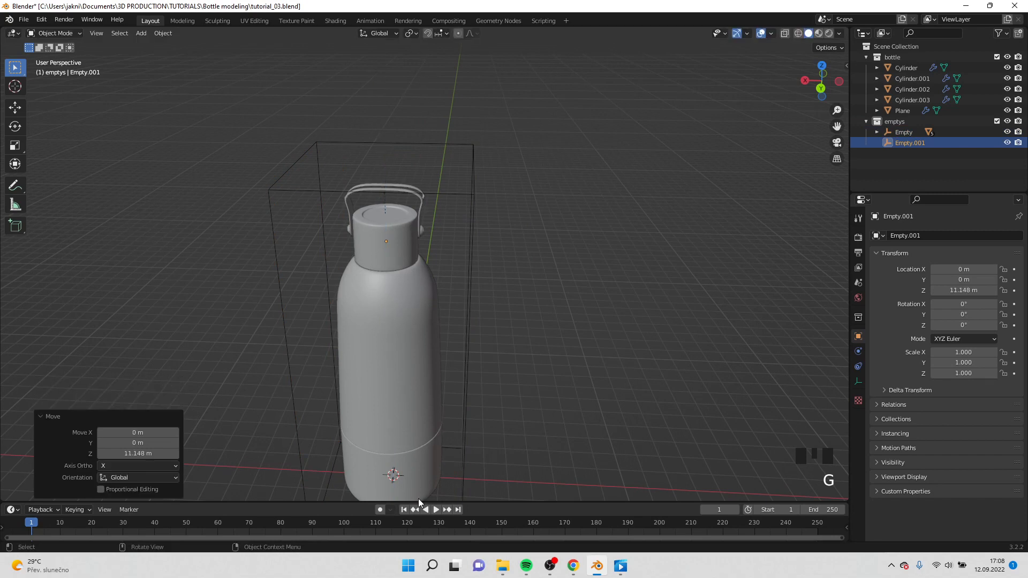
{"action": "key", "text": "s"}
{"action": "left_click", "coordinate": [835, 445]}
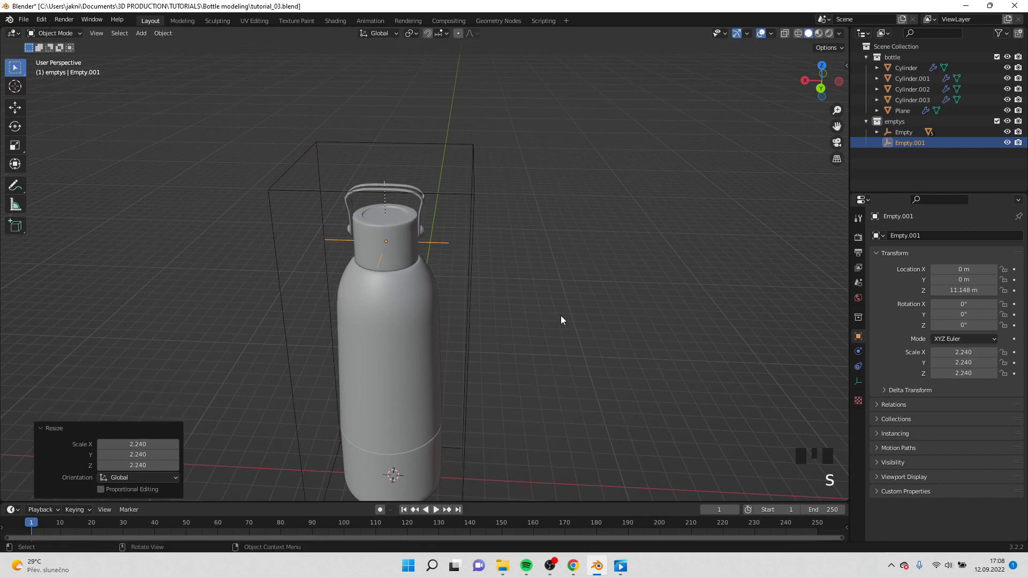
Step: Parent the cap and handle parts, without the bottle body and cube empty, to the plain axes empty as Object
{"action": "key", "text": "a"}
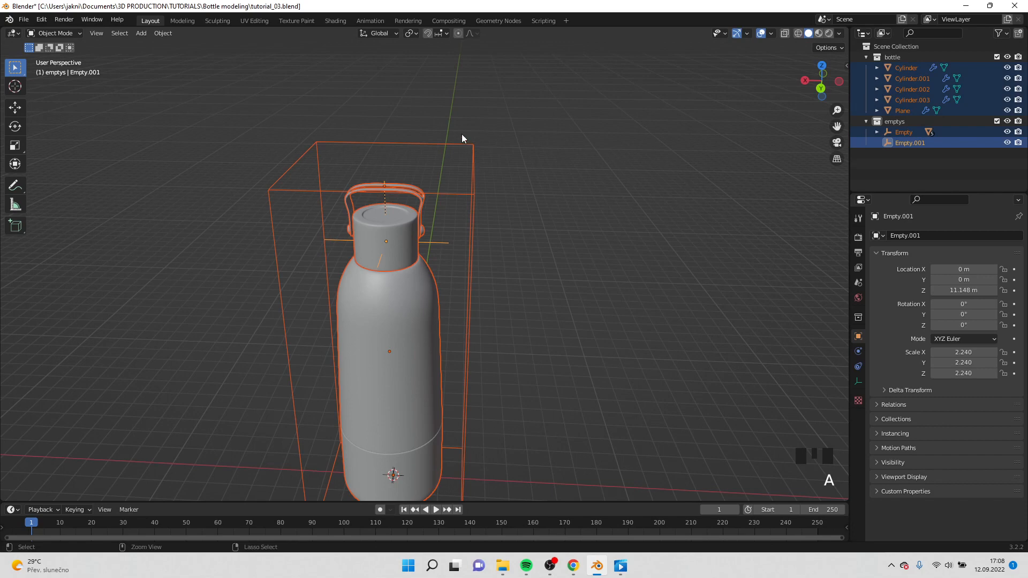
{"action": "scroll", "coordinate": [443, 252], "scroll_direction": "up", "scroll_amount": 3}
{"action": "middle_click_drag", "start_coordinate": [443, 253], "coordinate": [531, 287]}
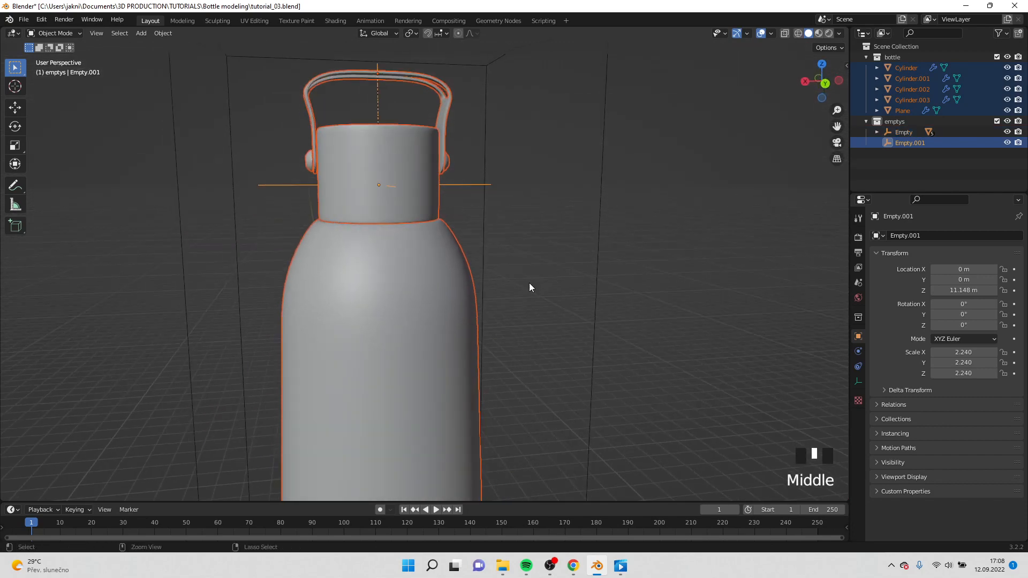
{"action": "left_click", "coordinate": [385, 362], "text": "ctrl"}
{"action": "middle_click_drag", "start_coordinate": [384, 363], "coordinate": [414, 338]}
{"action": "left_click", "coordinate": [458, 216], "text": "shift"}
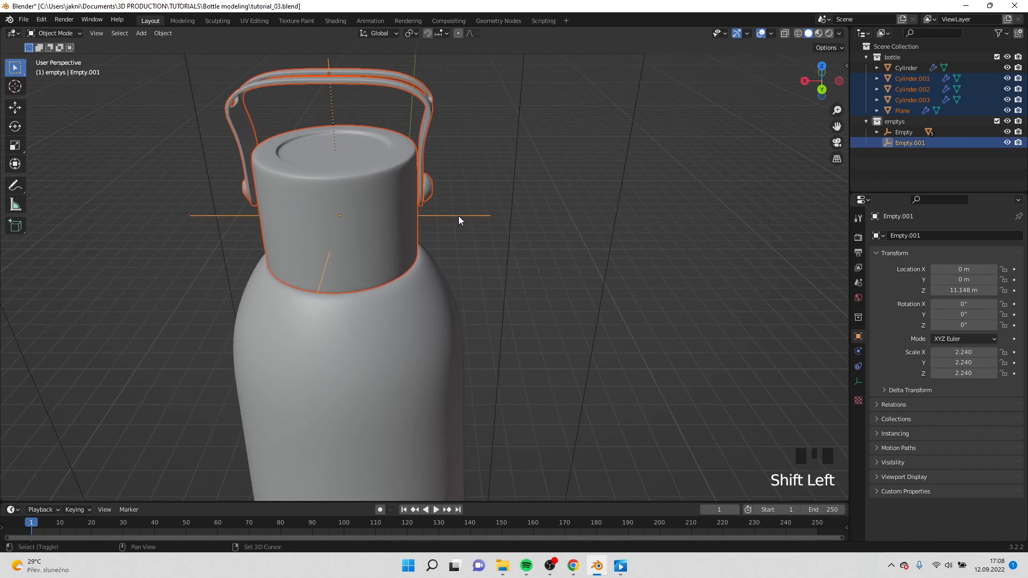
{"action": "key", "text": "ctrl+p"}
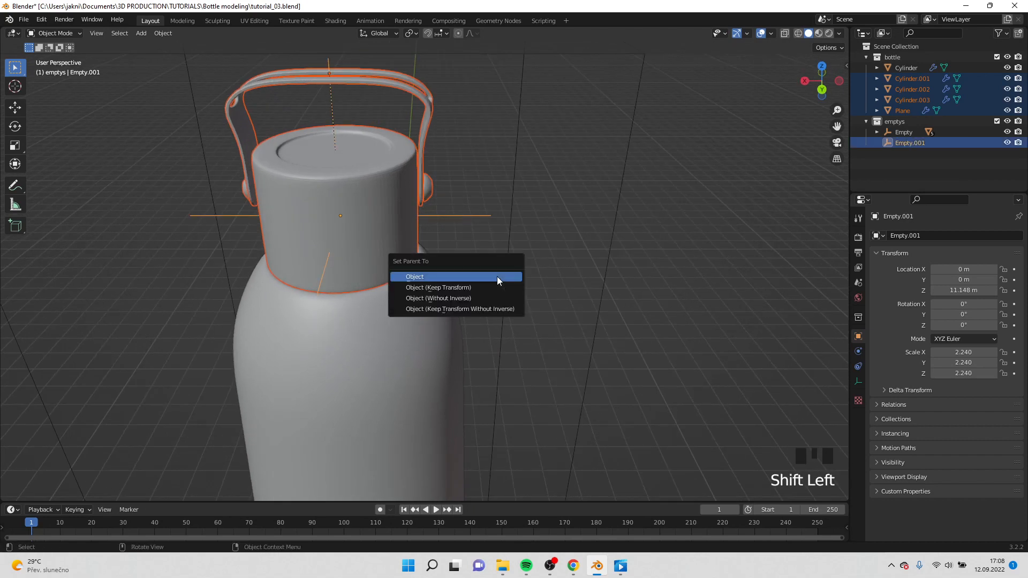
{"action": "left_click", "coordinate": [497, 277]}
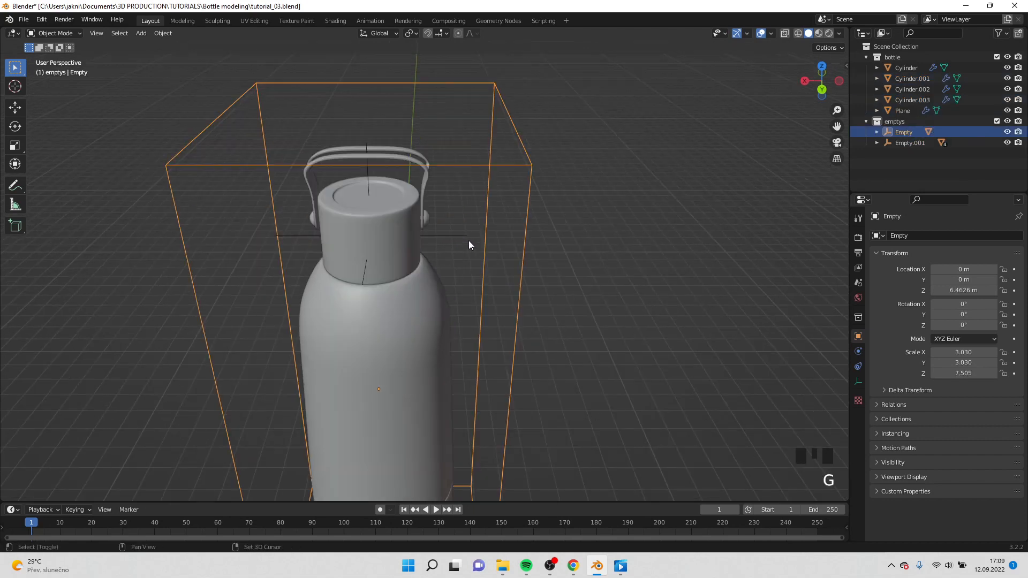
Step: Parent the plain axes empty to the cube empty, using the Object parent type
{"action": "left_click", "coordinate": [460, 236], "text": "shift"}
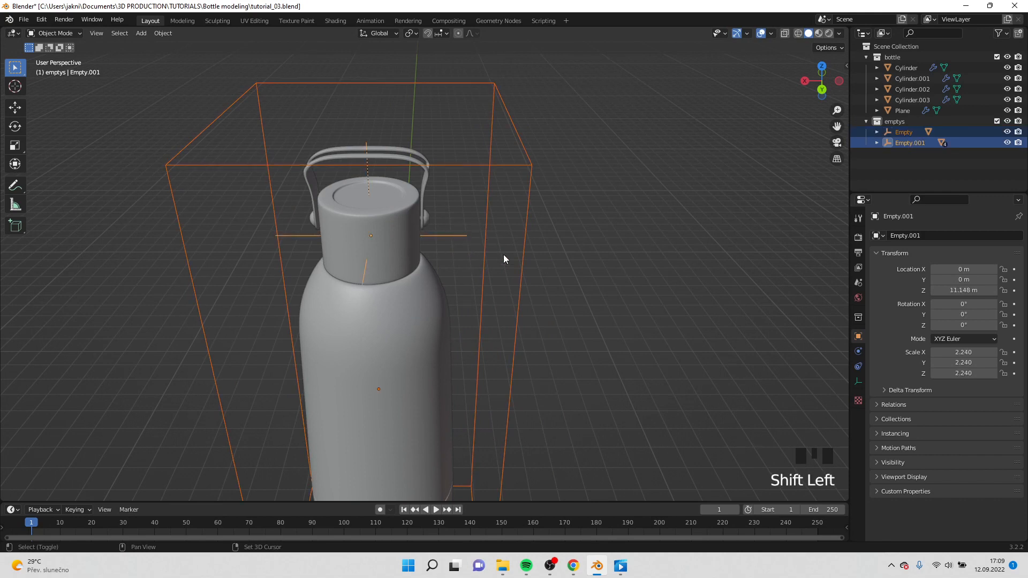
{"action": "left_click", "coordinate": [523, 265], "text": "shift"}
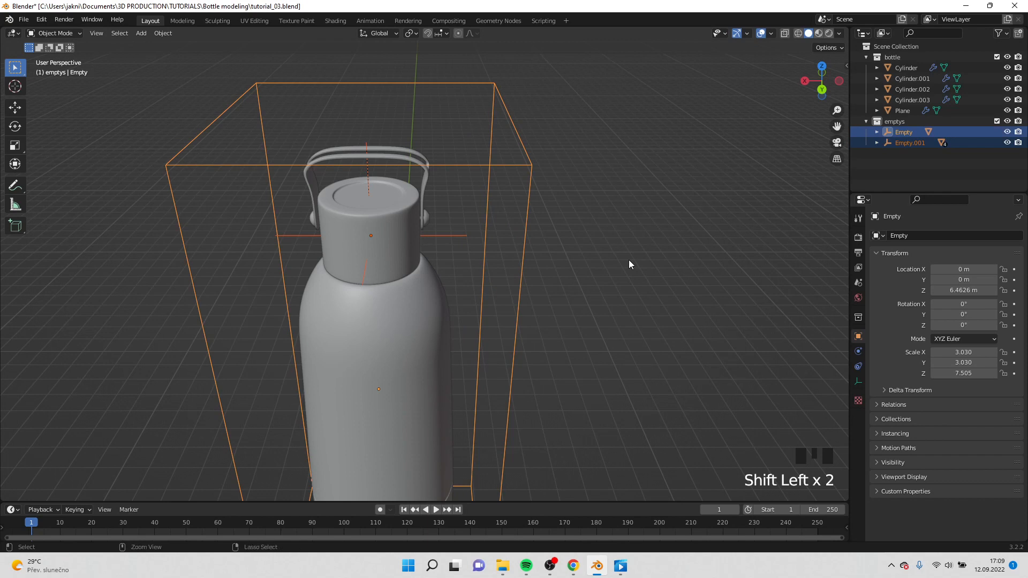
{"action": "key", "text": "ctrl+p"}
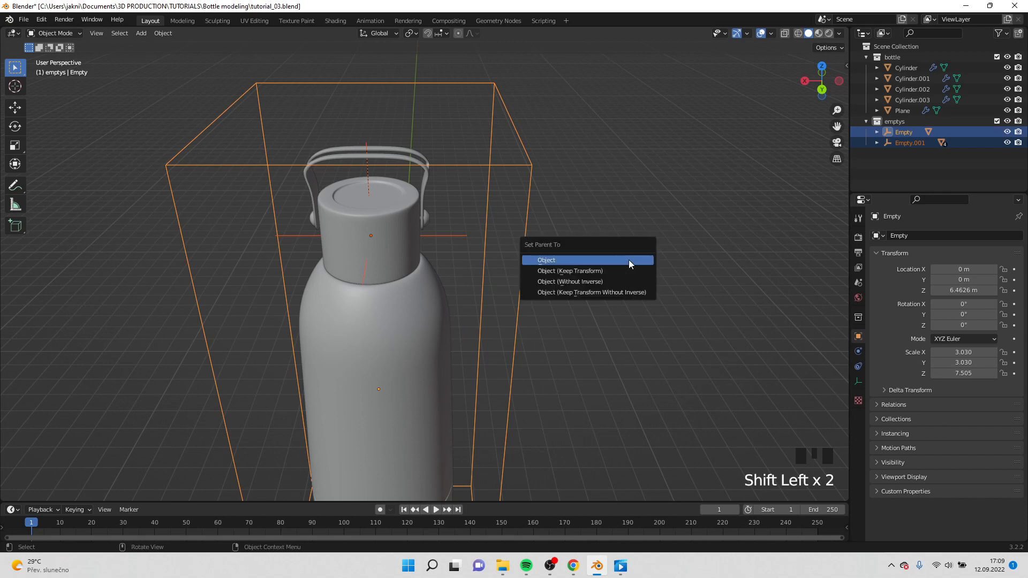
{"action": "left_click", "coordinate": [629, 259]}
Step: Test-move the cube empty to check that the body, cap and handle move together, and cancel the move
{"action": "left_click", "coordinate": [523, 287]}
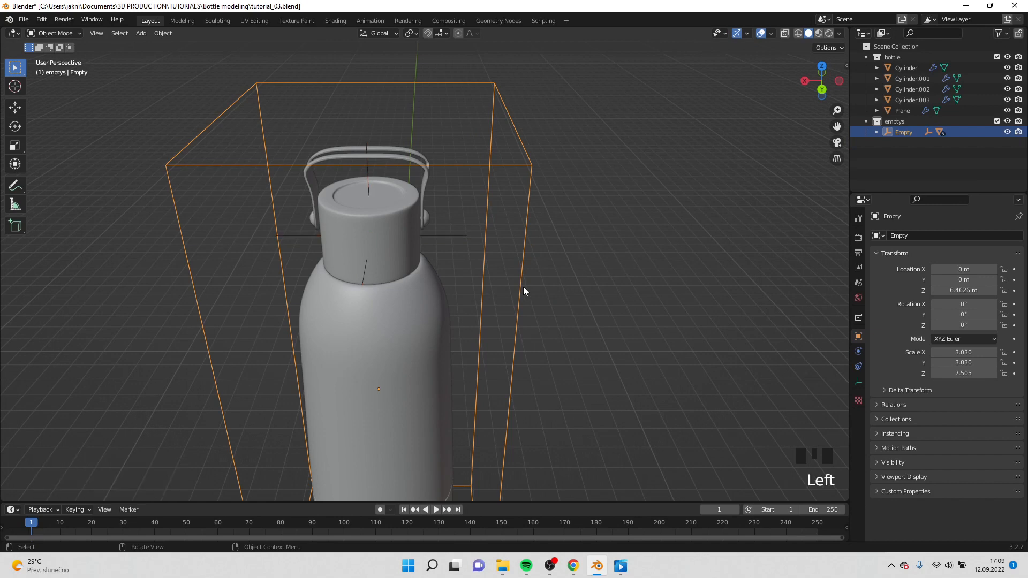
{"action": "key", "text": "g"}
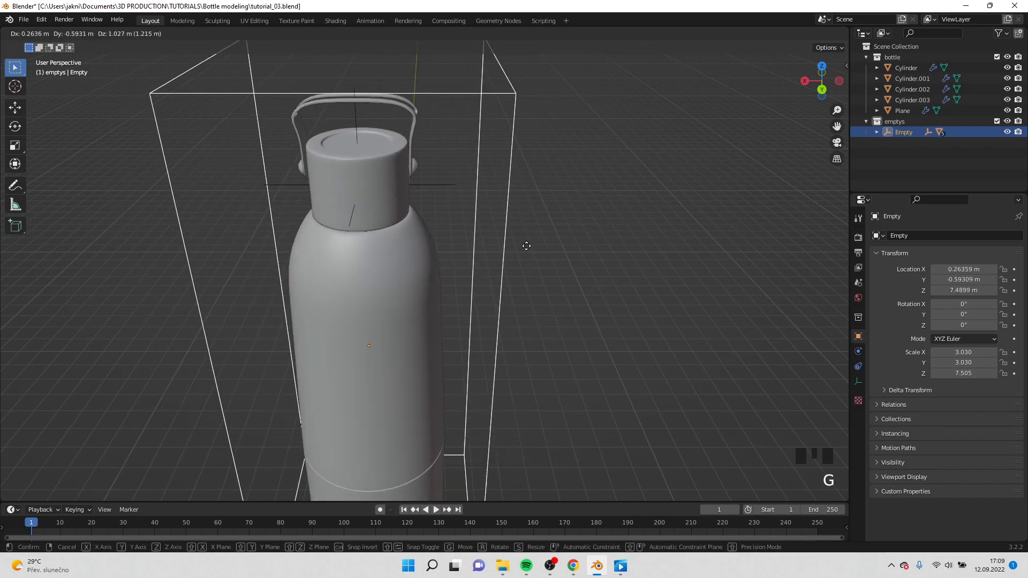
{"action": "right_click", "coordinate": [538, 267]}
Step: Add a plane under the bottle as a floor and scale it up about 34.3 times
{"action": "scroll", "coordinate": [548, 282], "scroll_direction": "down", "scroll_amount": 3}
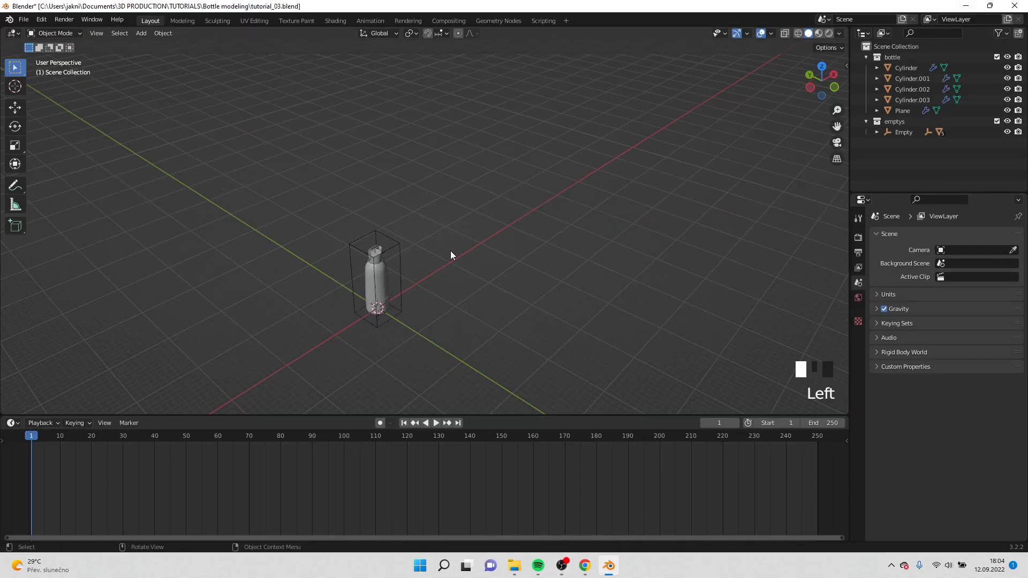
{"action": "middle_click_drag", "start_coordinate": [509, 280], "coordinate": [500, 249]}
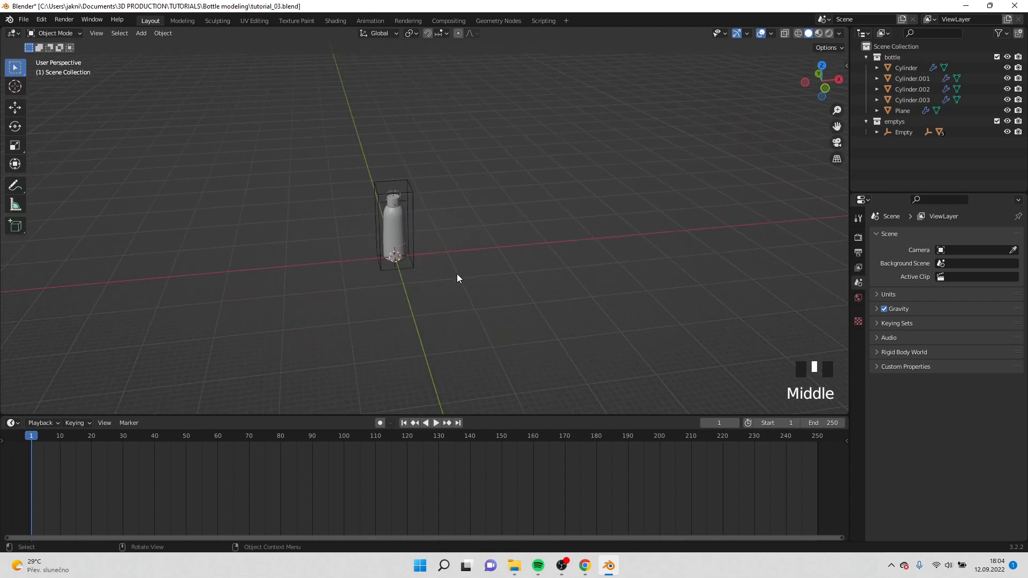
{"action": "middle_click_drag", "start_coordinate": [458, 276], "coordinate": [510, 247]}
{"action": "scroll", "coordinate": [507, 286], "scroll_direction": "up", "scroll_amount": 3}
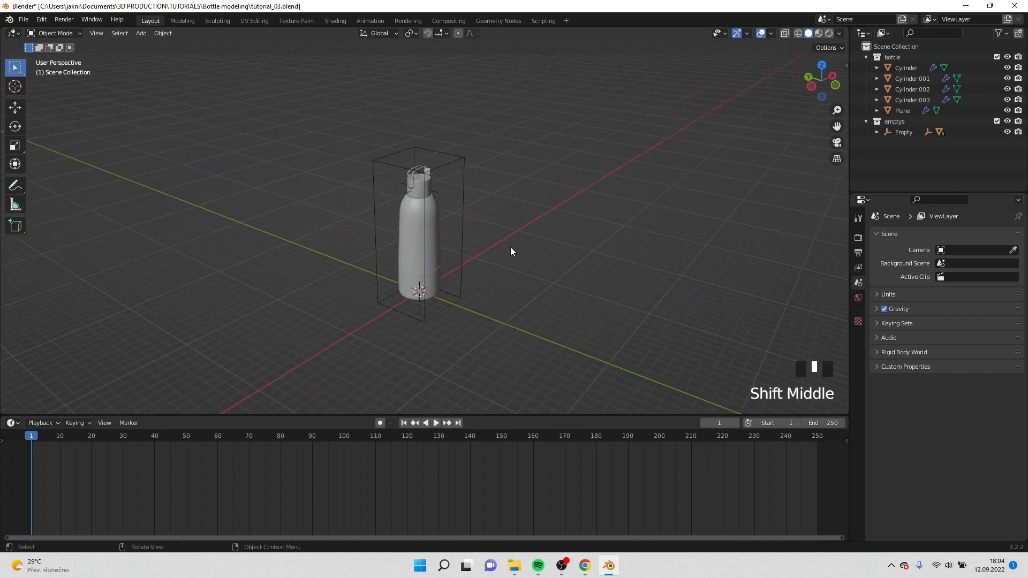
{"action": "key", "text": "shift"}
{"action": "key", "text": "shift+a"}
{"action": "mouse_move", "coordinate": [510, 248]}
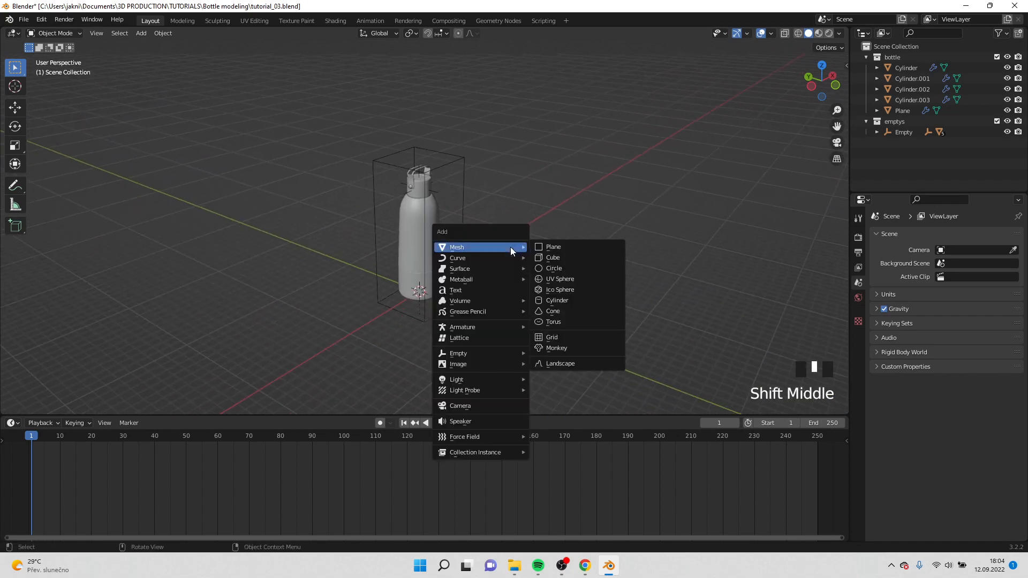
{"action": "left_click", "coordinate": [552, 247]}
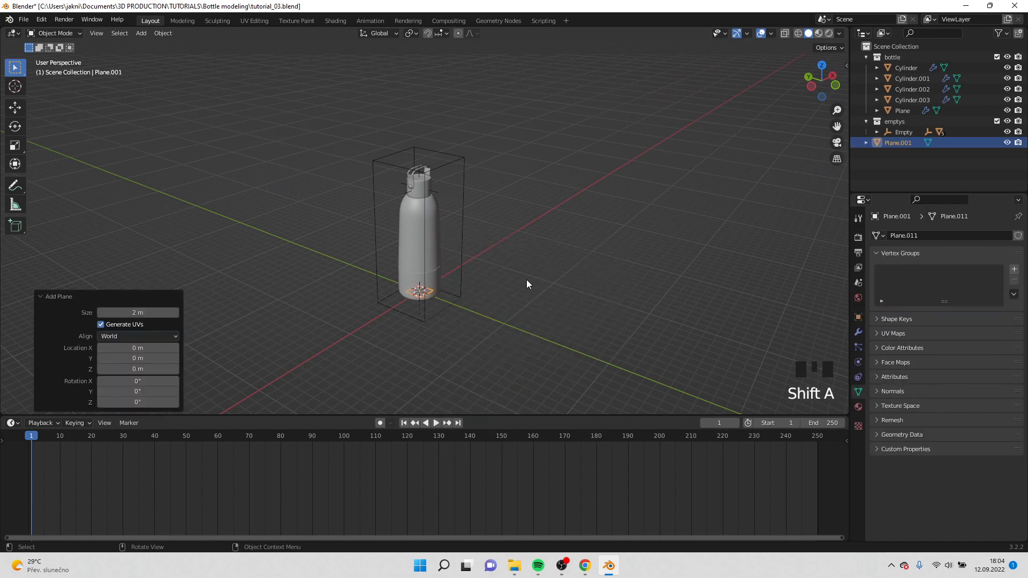
{"action": "key", "text": "s"}
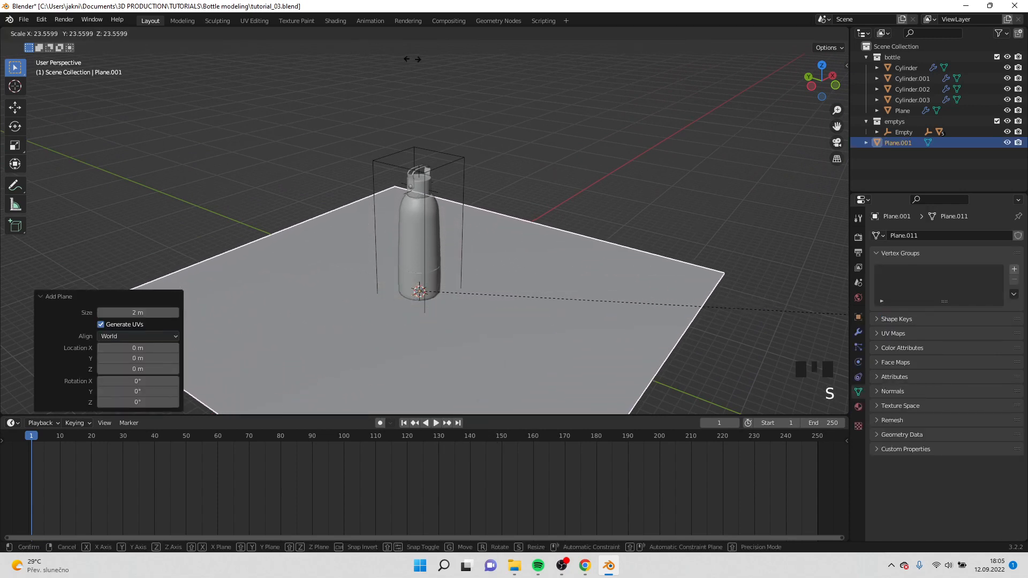
{"action": "left_click", "coordinate": [153, 244]}
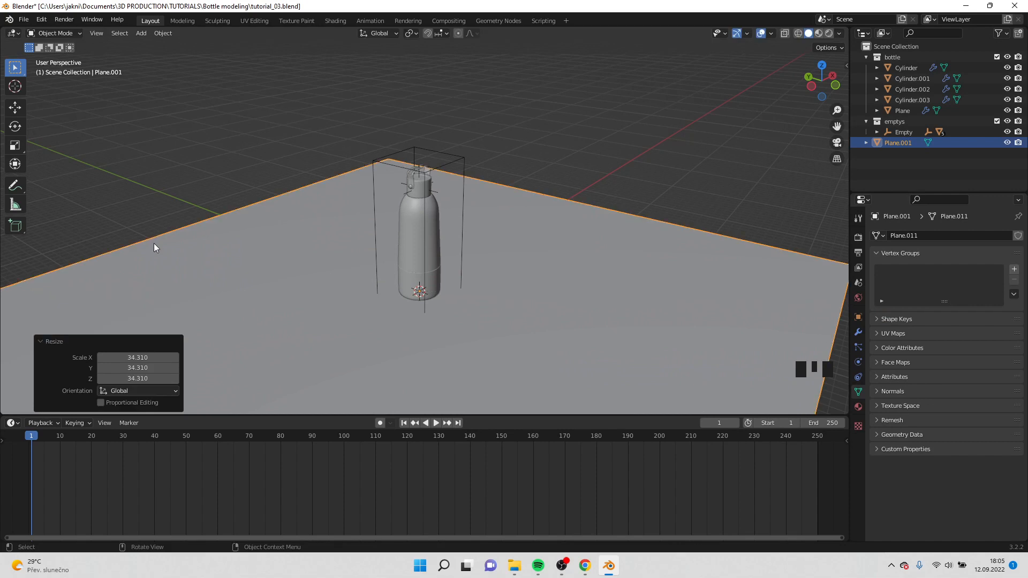
Step: Extrude the floor plane's edge behind the bottle straight up along Z to form a tall back wall
{"action": "scroll", "coordinate": [313, 179], "scroll_direction": "down", "scroll_amount": 5}
{"action": "middle_click_drag", "start_coordinate": [313, 178], "coordinate": [325, 215]}
{"action": "key", "text": "Tab"}
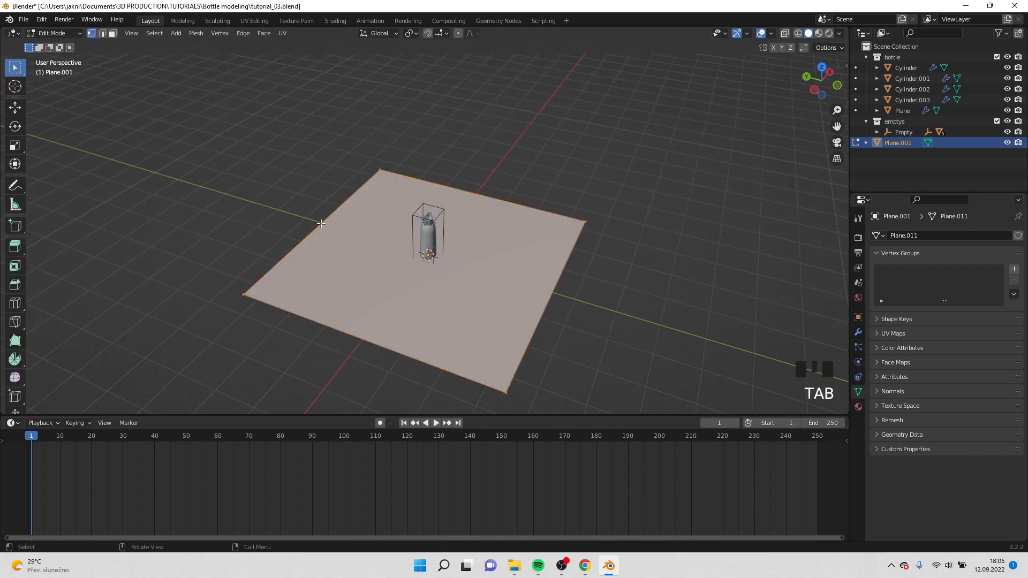
{"action": "left_click", "coordinate": [321, 223]}
{"action": "left_click", "coordinate": [102, 33]}
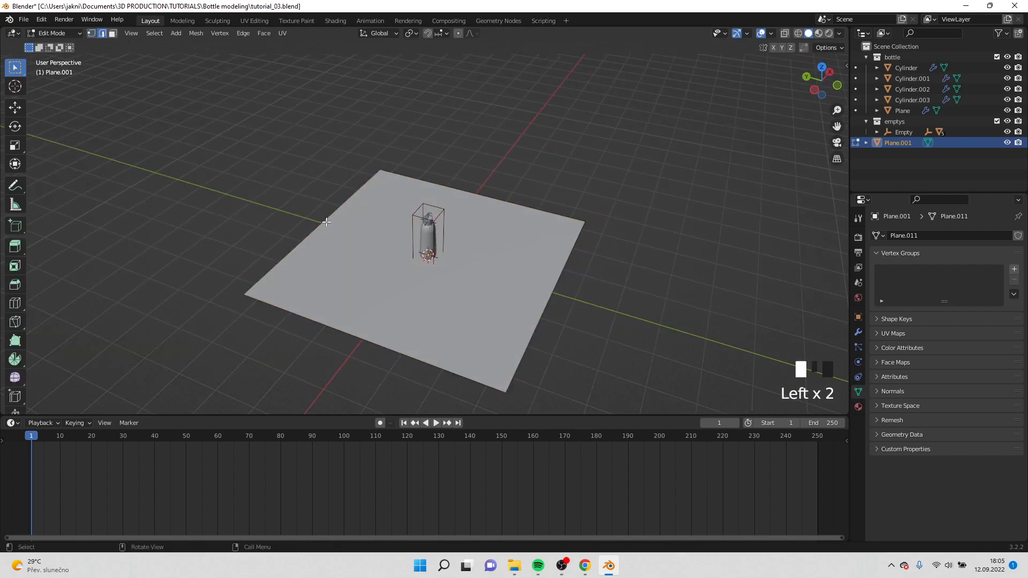
{"action": "left_click", "coordinate": [326, 222]}
{"action": "key", "text": "e"}
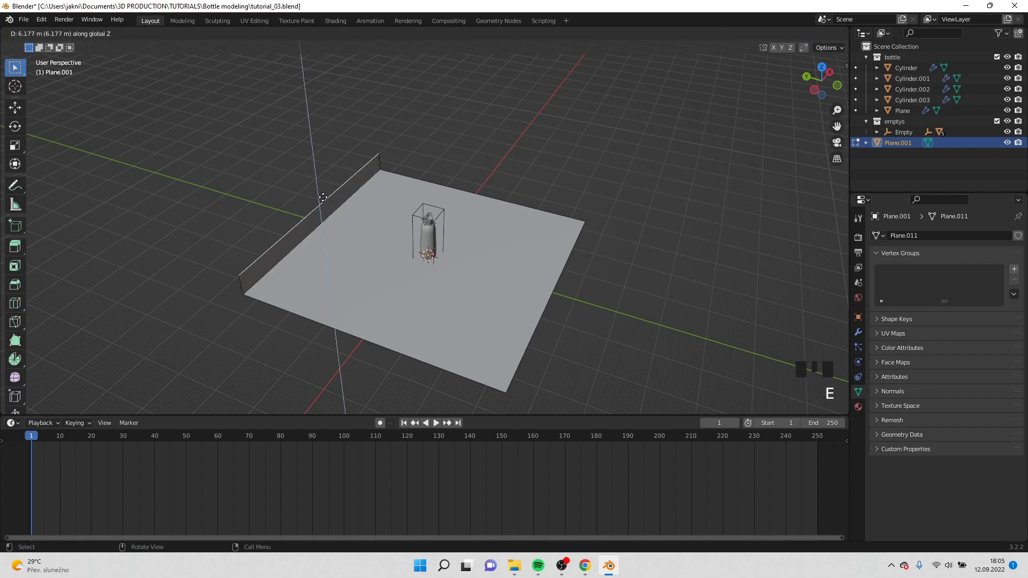
{"action": "left_click", "coordinate": [284, 63]}
Step: Bevel the edge between floor and wall with 10 segments and a width of about 0.229 m
{"action": "left_click", "coordinate": [320, 227]}
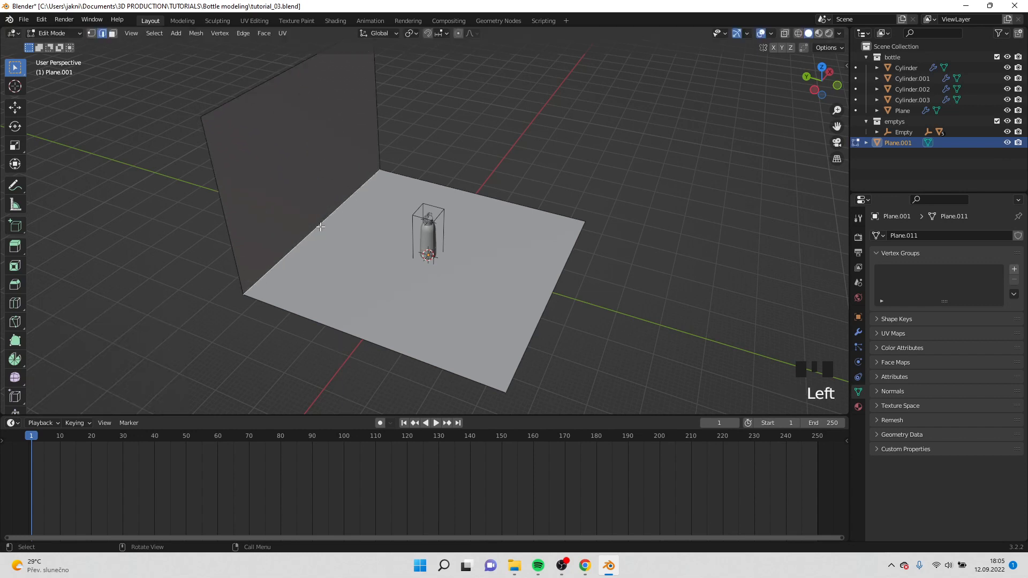
{"action": "key", "text": "ctrl+b"}
{"action": "scroll", "coordinate": [348, 232], "scroll_direction": "up", "scroll_amount": 12}
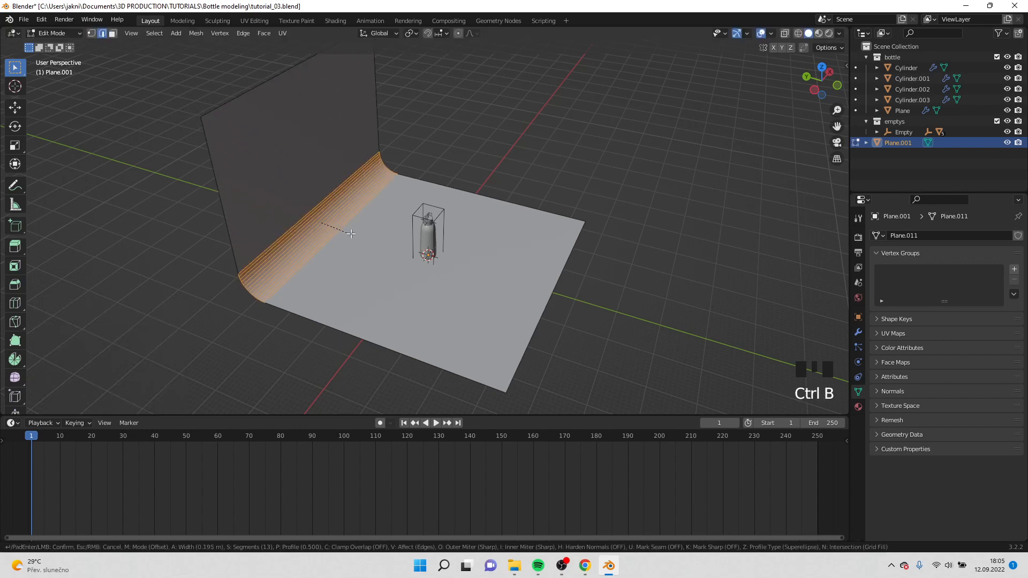
{"action": "scroll", "coordinate": [355, 235], "scroll_direction": "down", "scroll_amount": 12}
{"action": "scroll", "coordinate": [355, 235], "scroll_direction": "up", "scroll_amount": 6}
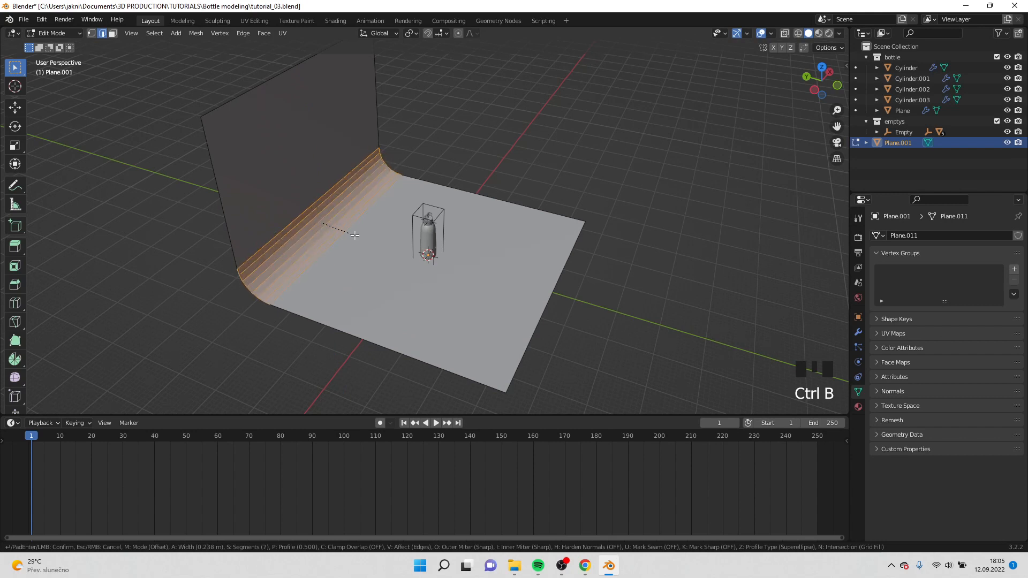
{"action": "scroll", "coordinate": [354, 235], "scroll_direction": "up", "scroll_amount": 3}
{"action": "left_click", "coordinate": [354, 235]}
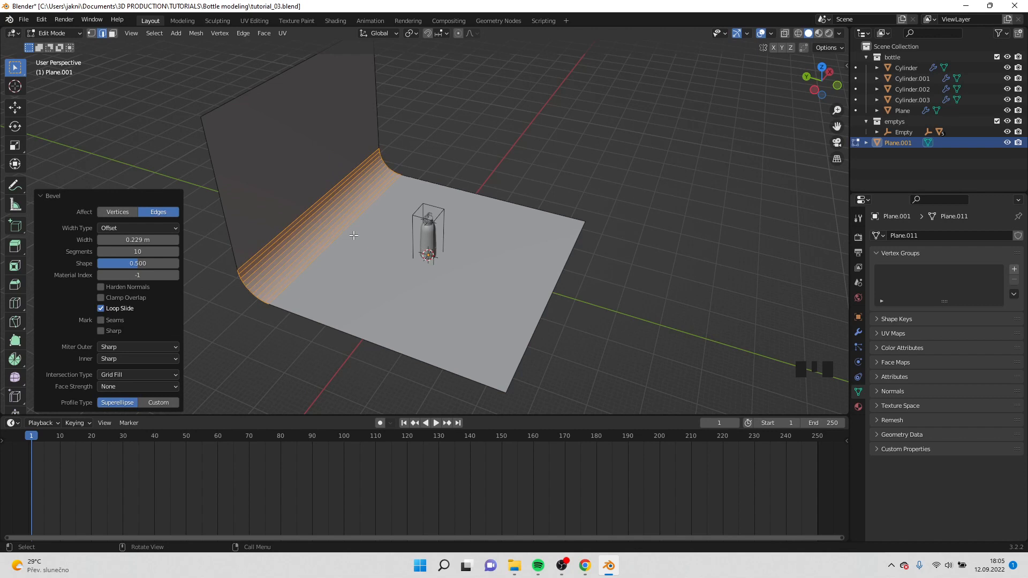
Step: Return to Object Mode and shade the curved backdrop smooth
{"action": "key", "text": "Tab"}
{"action": "right_click", "coordinate": [353, 235]}
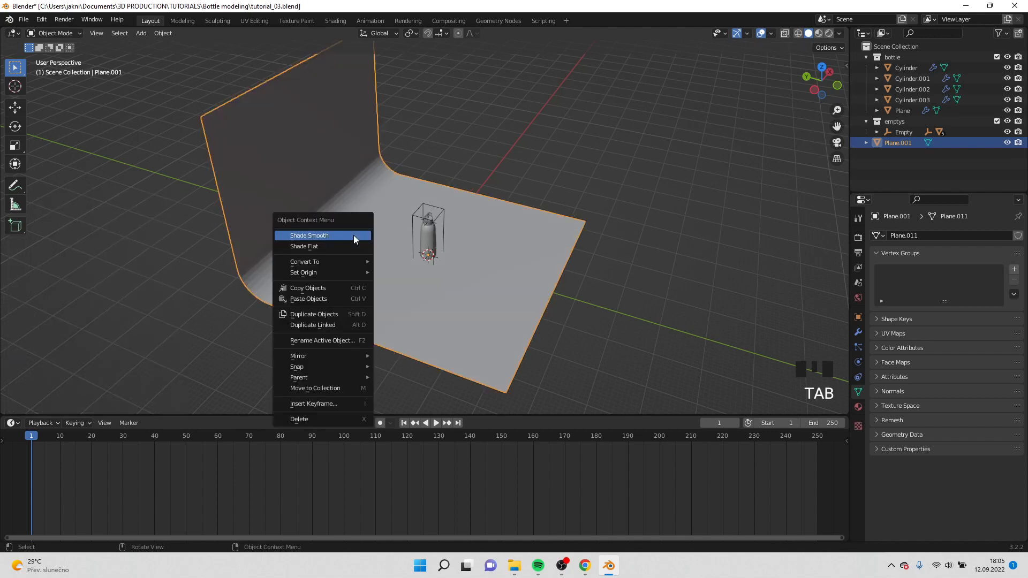
{"action": "right_click", "coordinate": [354, 235]}
{"action": "middle_click_drag", "start_coordinate": [474, 259], "coordinate": [398, 256]}
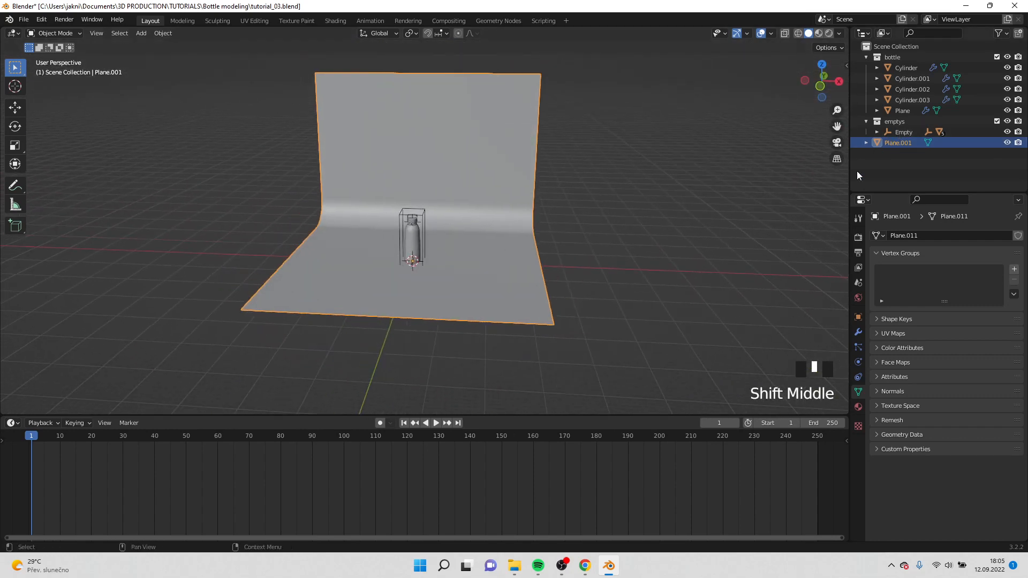
{"action": "left_click", "coordinate": [917, 171]}
{"action": "right_click", "coordinate": [917, 171]}
{"action": "left_click", "coordinate": [904, 182]}
{"action": "right_click", "coordinate": [905, 163]}
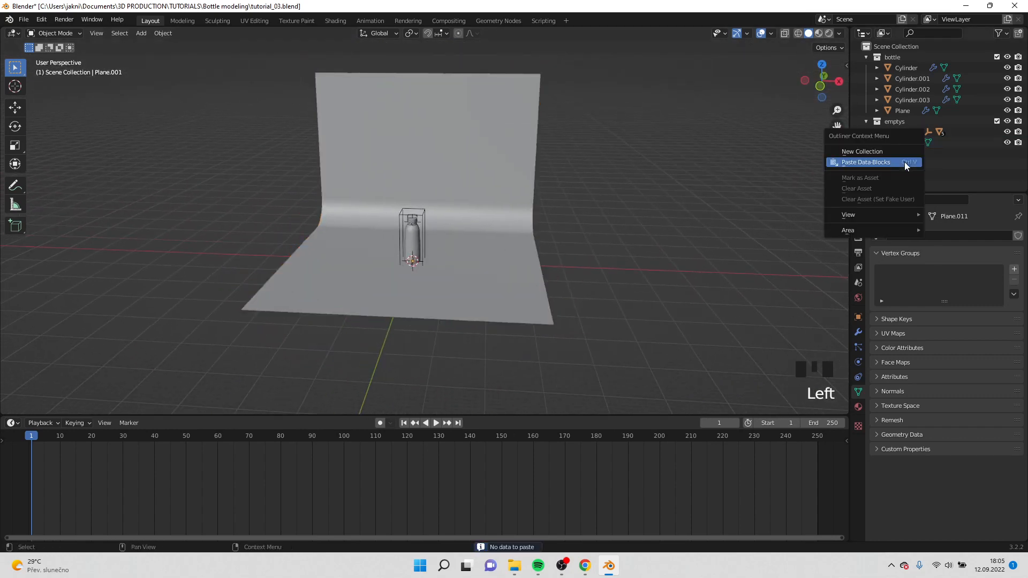
{"action": "left_click", "coordinate": [892, 152]}
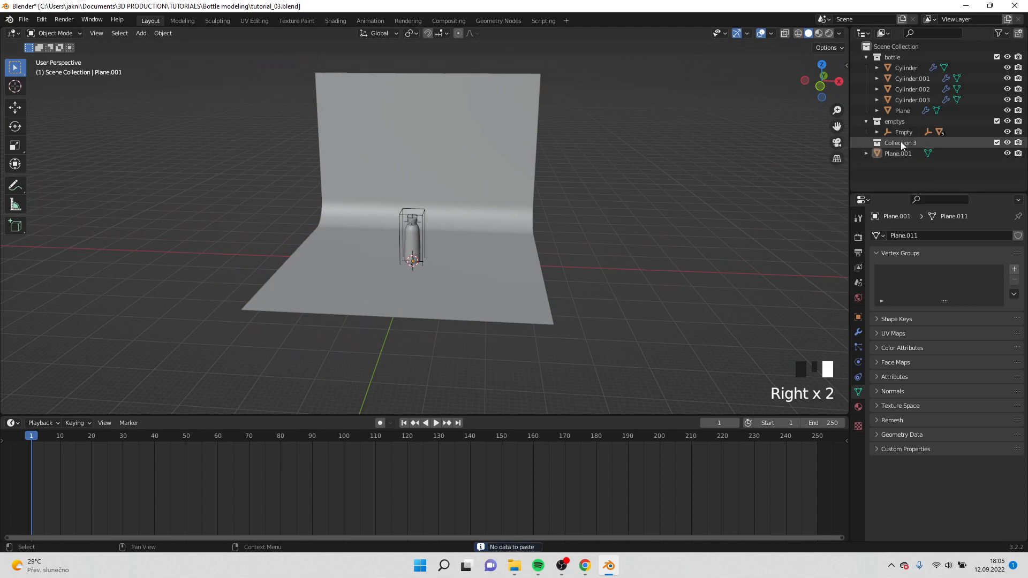
{"action": "left_click", "coordinate": [901, 141]}
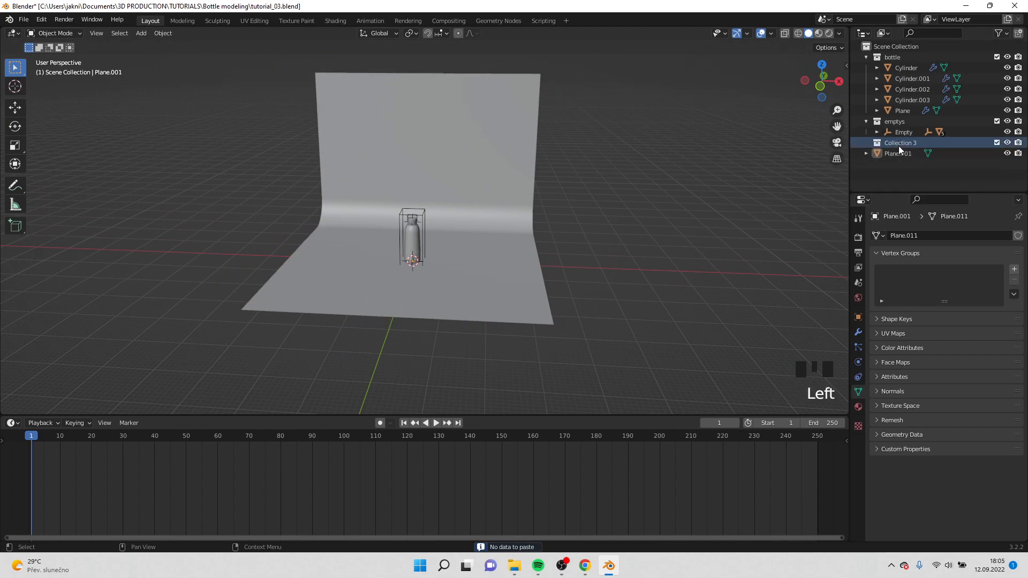
{"action": "key", "text": "Delete"}
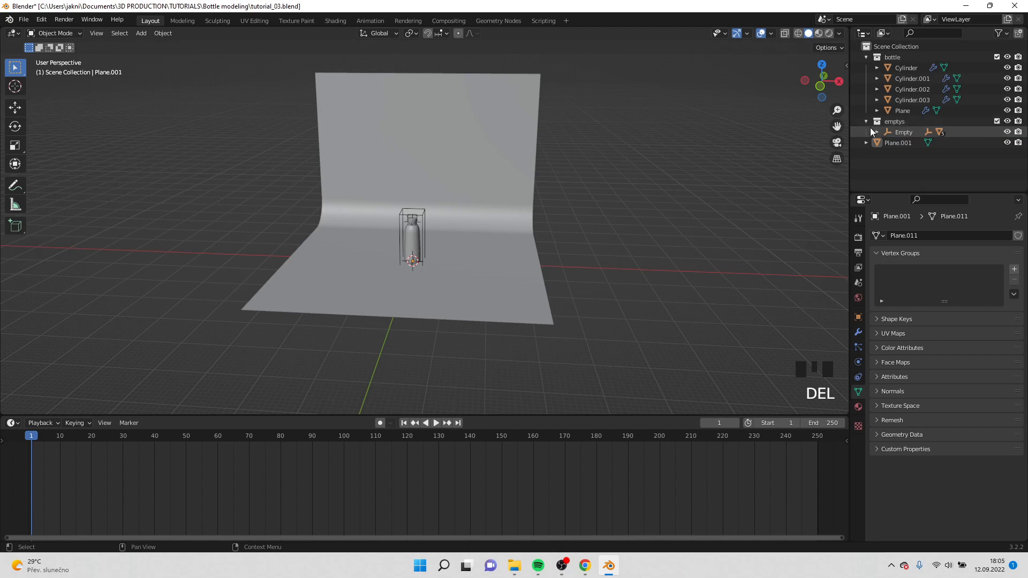
Step: Create a new collection named bg and put the backdrop plane into it
{"action": "left_click", "coordinate": [866, 122]}
{"action": "right_click", "coordinate": [901, 159]}
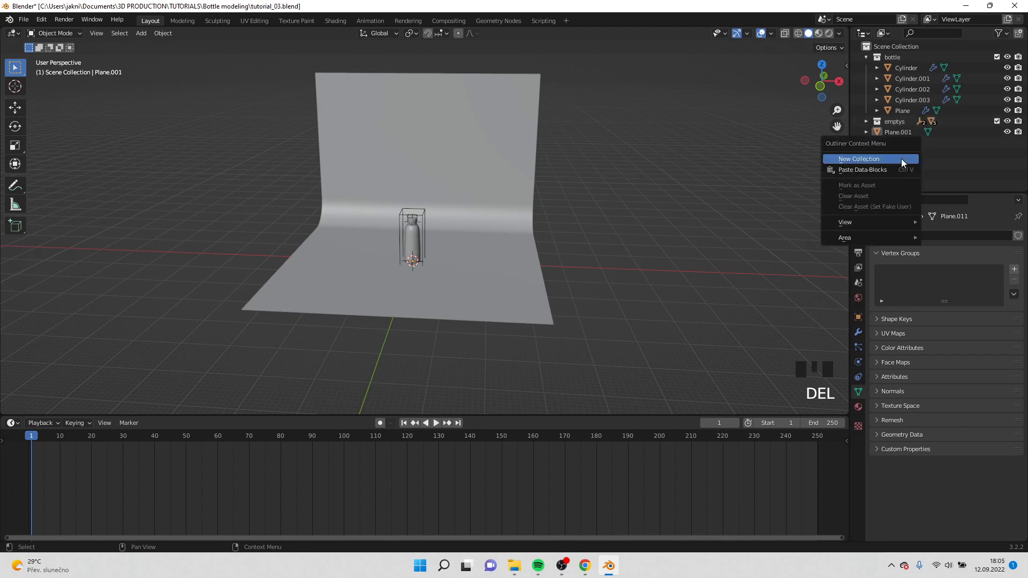
{"action": "left_click", "coordinate": [902, 159]}
{"action": "double_click", "coordinate": [897, 134]}
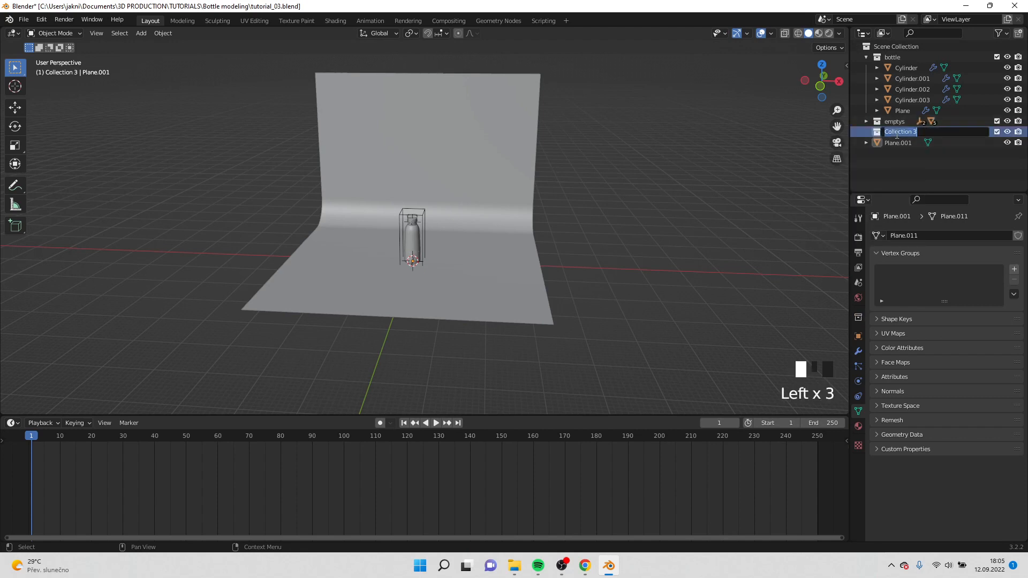
{"action": "type", "text": "bg"}
{"action": "key", "text": "Return"}
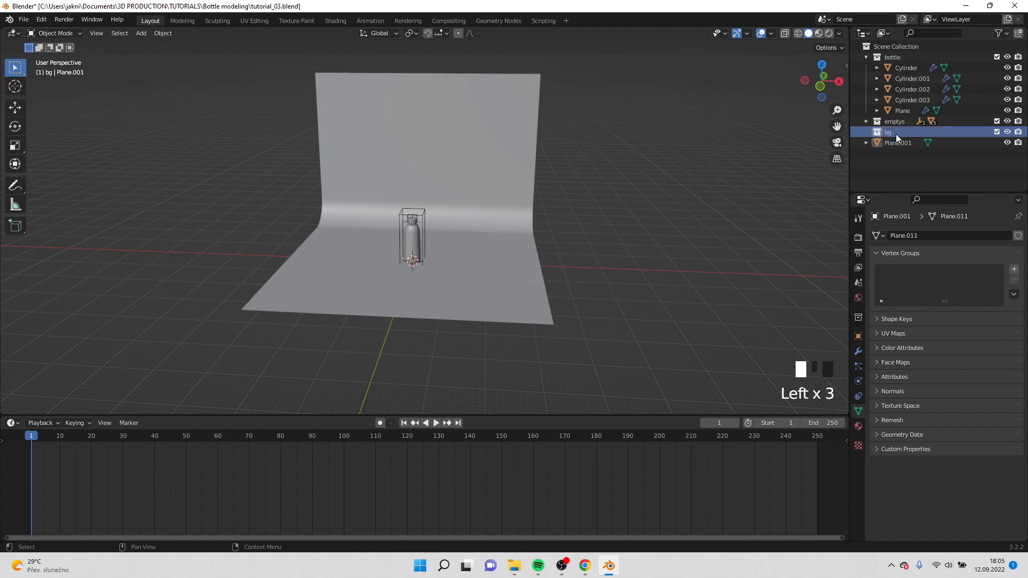
{"action": "left_click_drag", "start_coordinate": [898, 146], "coordinate": [898, 137]}
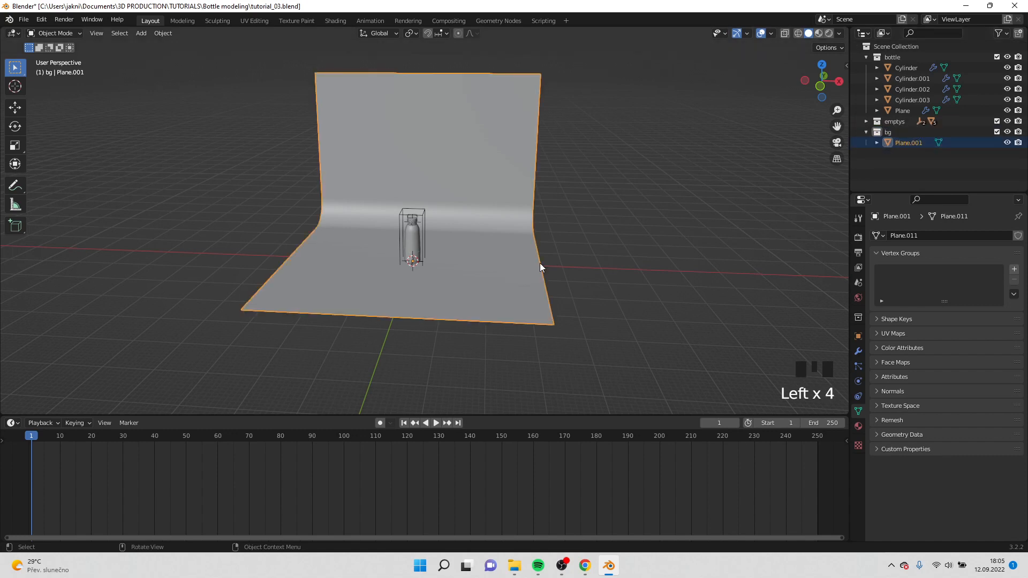
Step: Add an area light to the bg collection
{"action": "middle_click_drag", "start_coordinate": [540, 262], "coordinate": [562, 265]}
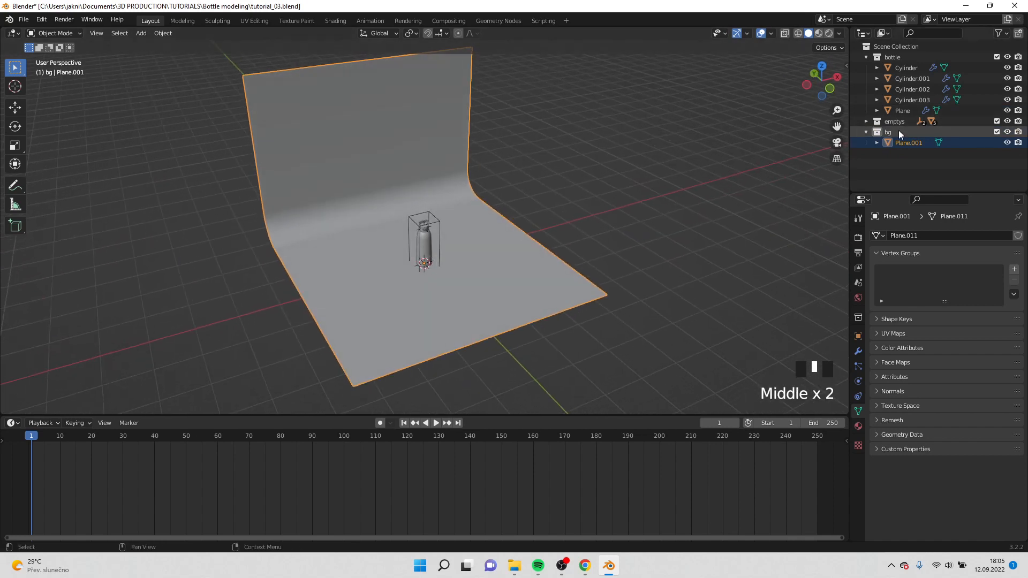
{"action": "left_click", "coordinate": [889, 132]}
{"action": "key", "text": "shift+a"}
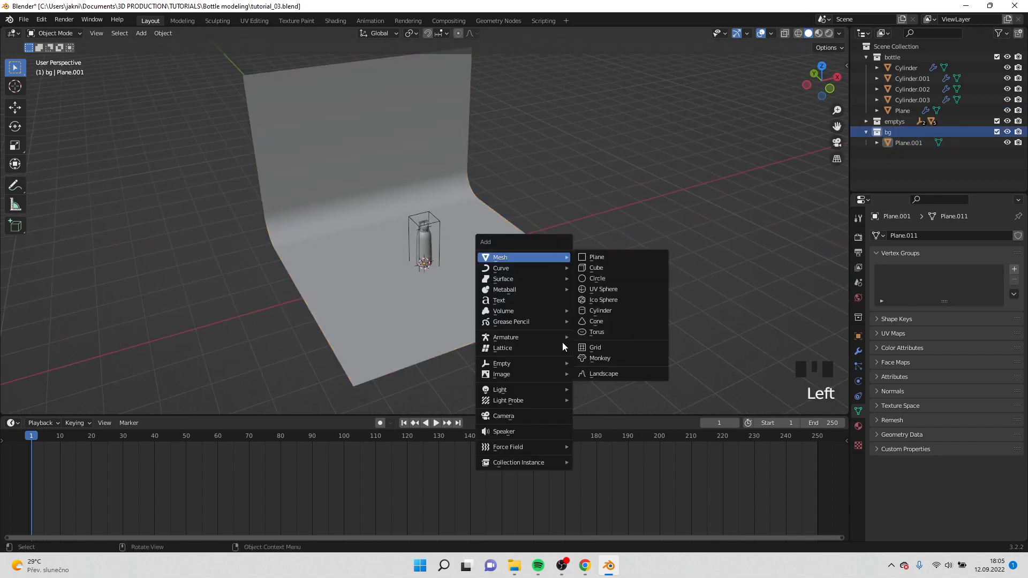
{"action": "mouse_move", "coordinate": [544, 389]}
{"action": "left_click", "coordinate": [595, 425]}
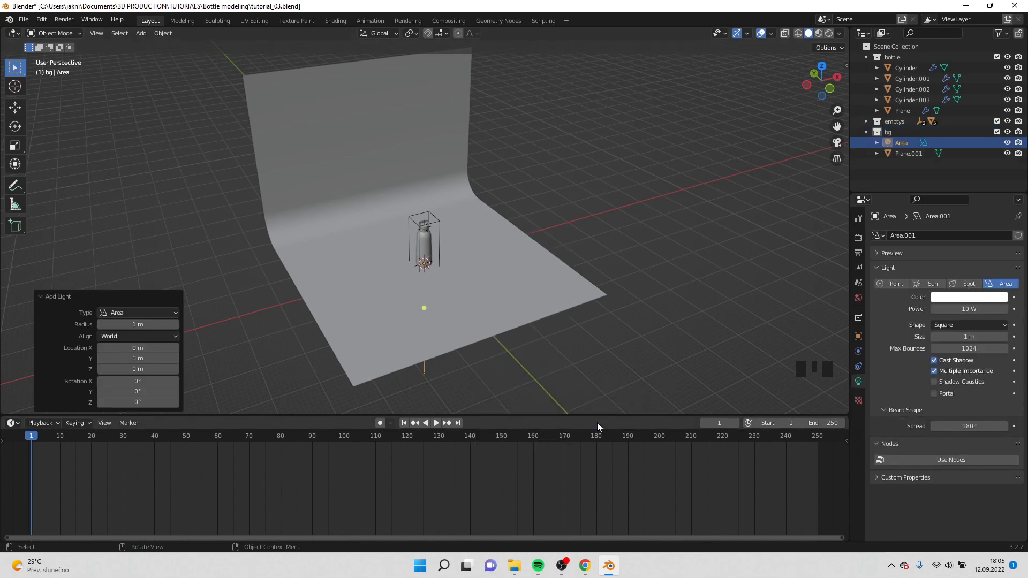
Step: Place the area light about 16 m up and 11.7 m along negative Y, rotated 90° about X to face the bottle
{"action": "scroll", "coordinate": [515, 289], "scroll_direction": "up", "scroll_amount": 2}
{"action": "middle_click_drag", "start_coordinate": [514, 286], "coordinate": [542, 279]}
{"action": "key", "text": "g"}
{"action": "key", "text": "z"}
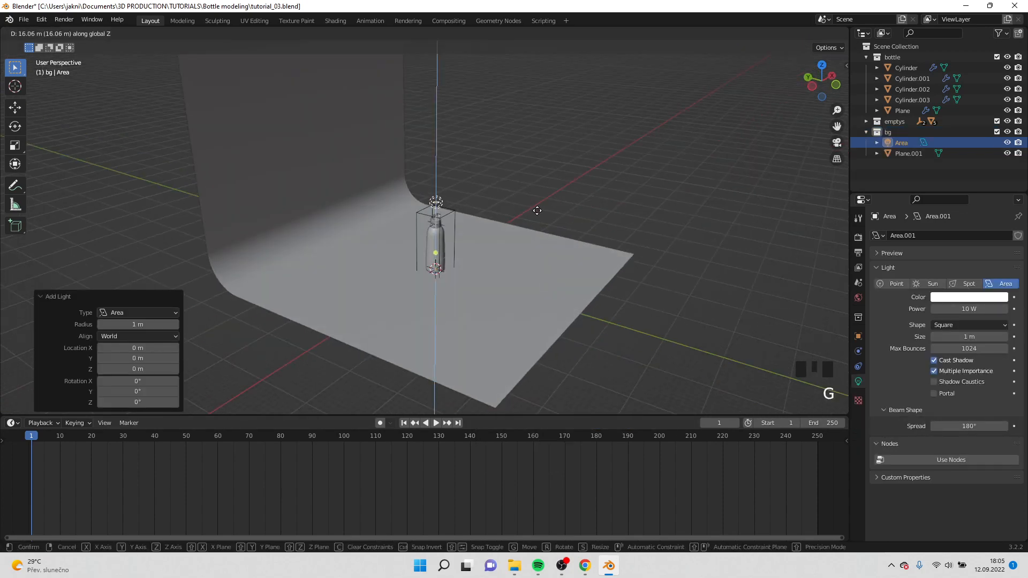
{"action": "left_click", "coordinate": [538, 211]}
{"action": "key", "text": "g"}
{"action": "key", "text": "y"}
{"action": "left_click", "coordinate": [581, 236]}
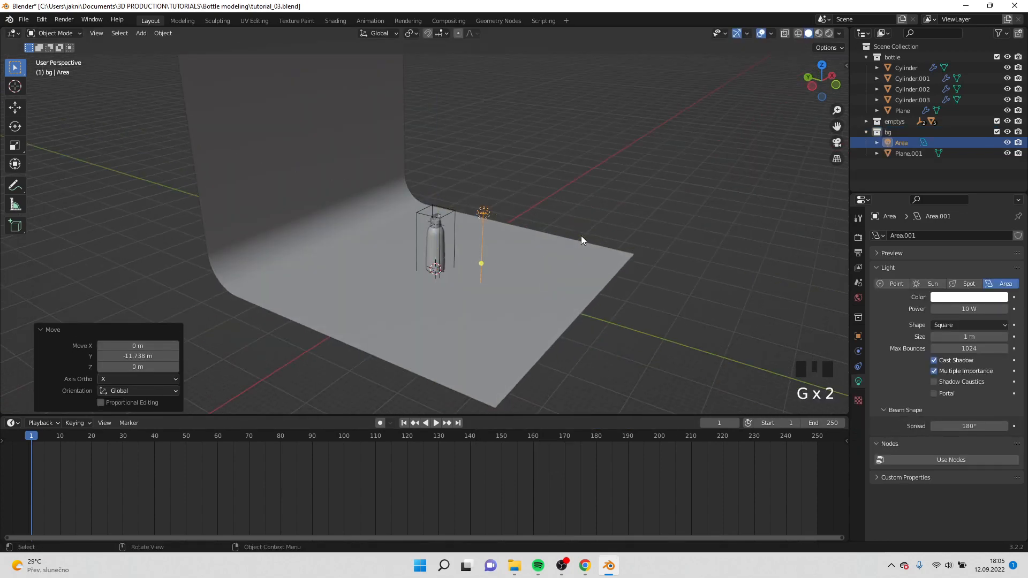
{"action": "type", "text": "rx90"}
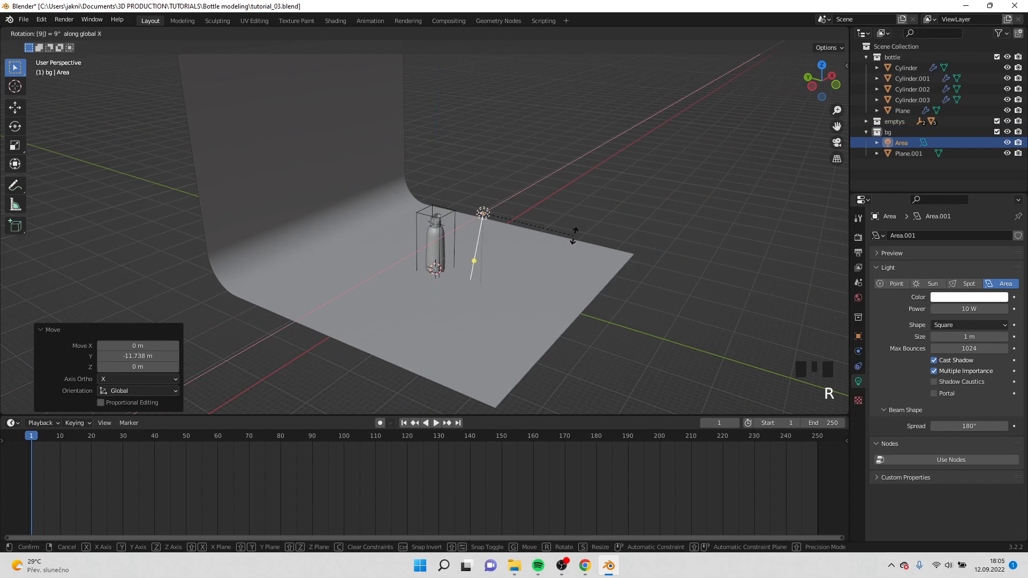
{"action": "key", "text": "Return"}
Step: Scale the area light up about 3.54 and 1.22 times, and stretch it about 3.32 times along Z
{"action": "key", "text": "s"}
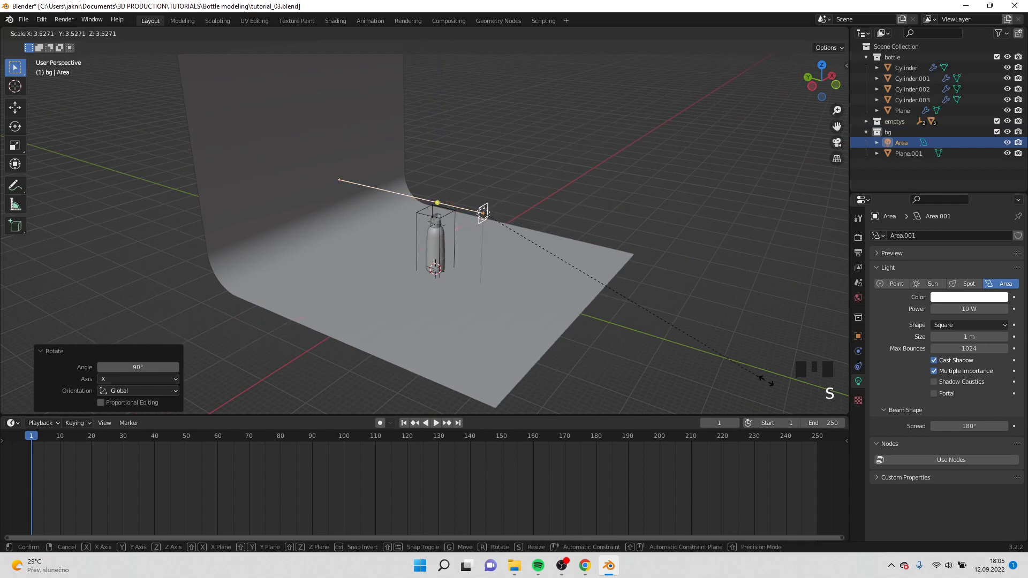
{"action": "left_click", "coordinate": [645, 324]}
{"action": "key", "text": "s"}
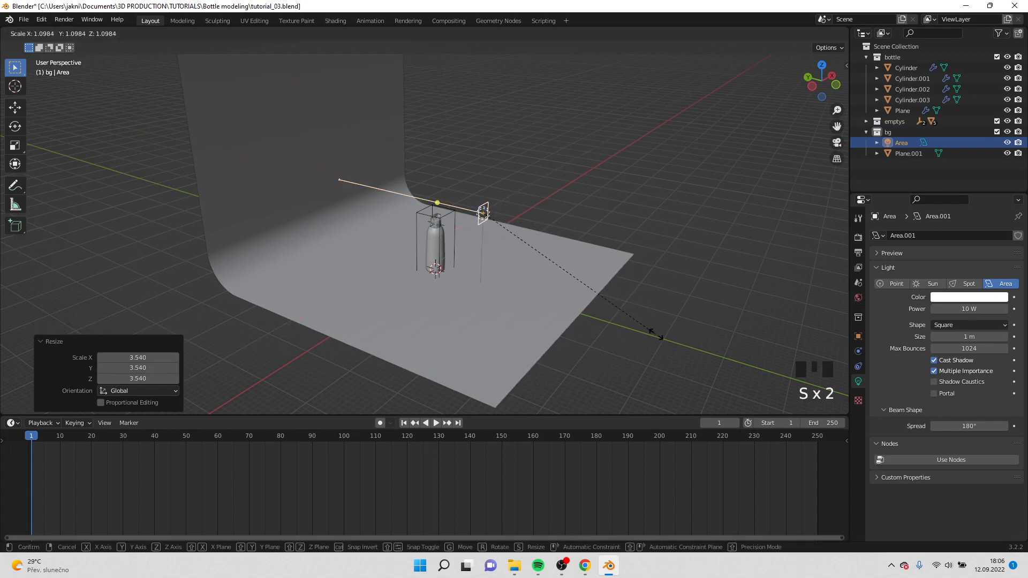
{"action": "left_click", "coordinate": [673, 340]}
{"action": "key", "text": "s"}
{"action": "key", "text": "z"}
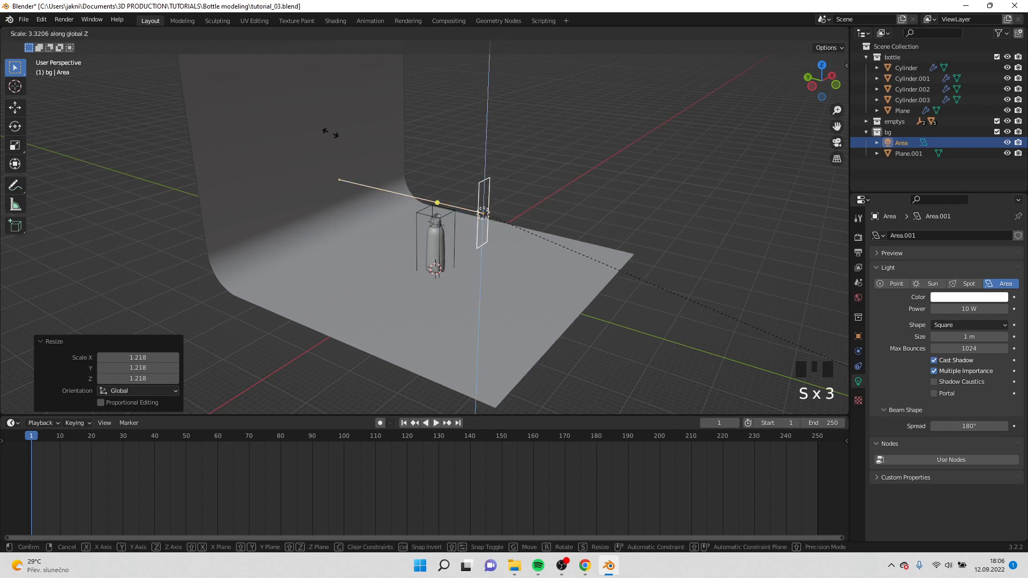
{"action": "left_click", "coordinate": [330, 134]}
{"action": "middle_click_drag", "start_coordinate": [414, 140], "coordinate": [442, 157]}
{"action": "key", "text": "shift+a"}
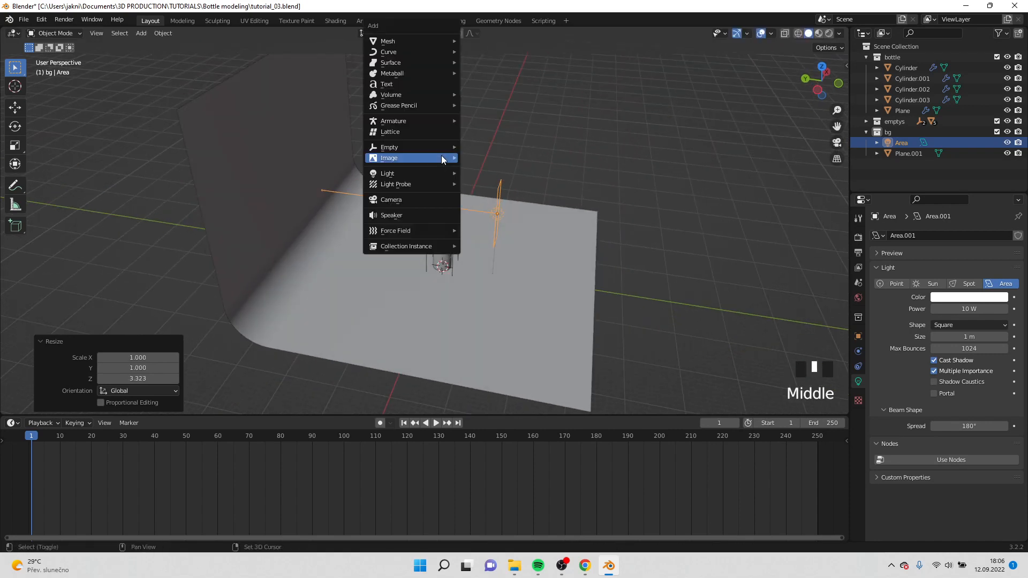
{"action": "mouse_move", "coordinate": [435, 174]}
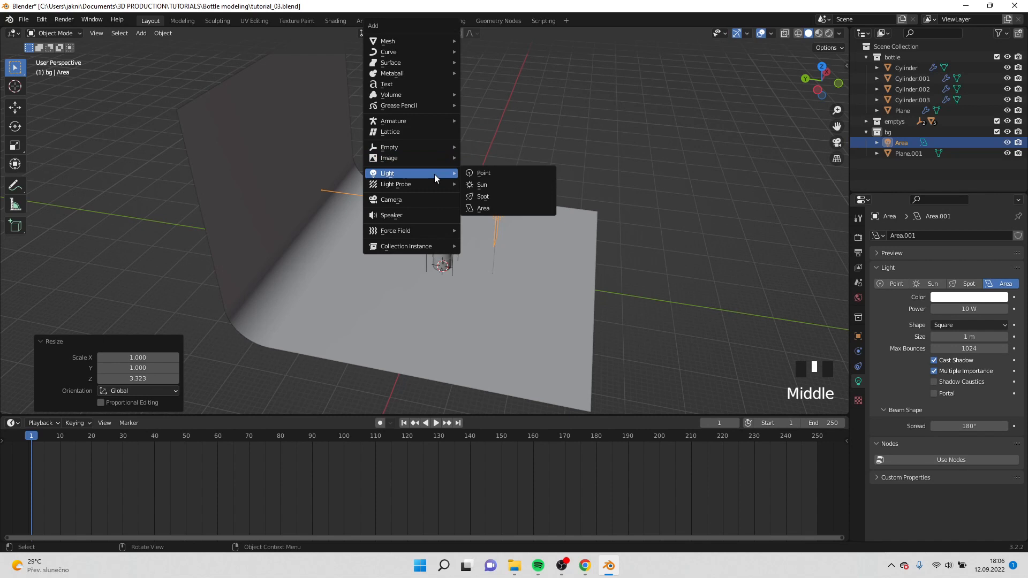
{"action": "left_click", "coordinate": [496, 187]}
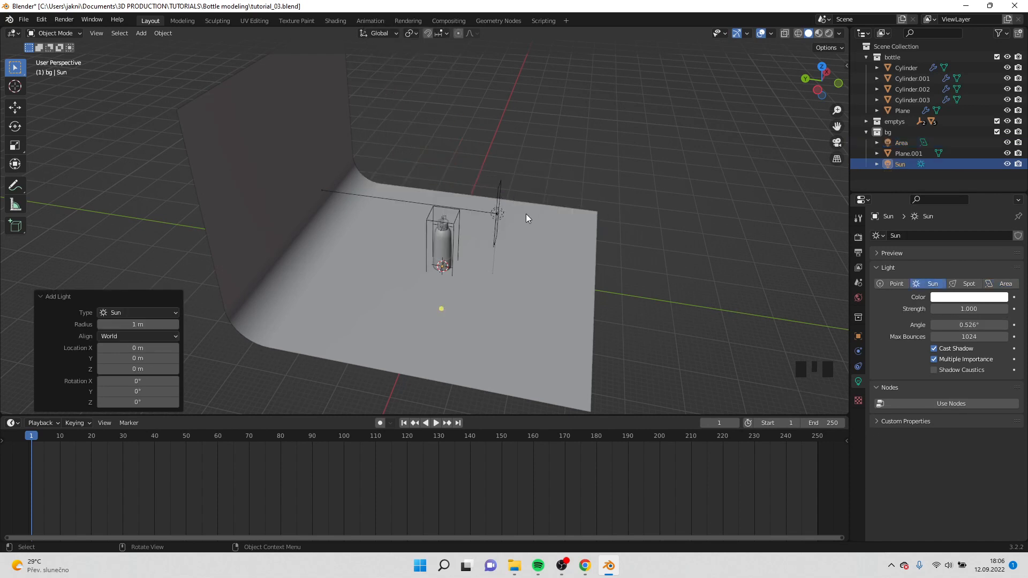
{"action": "key", "text": "Delete"}
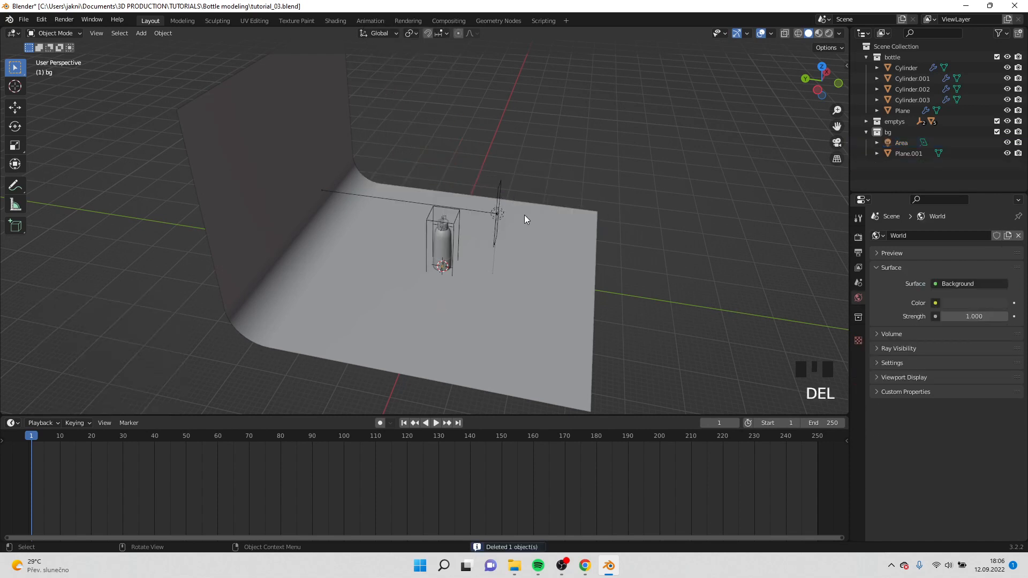
Step: Add a point light to the bg collection and raise it about 10.9 m along Z
{"action": "key", "text": "shift+a"}
{"action": "mouse_move", "coordinate": [524, 214]}
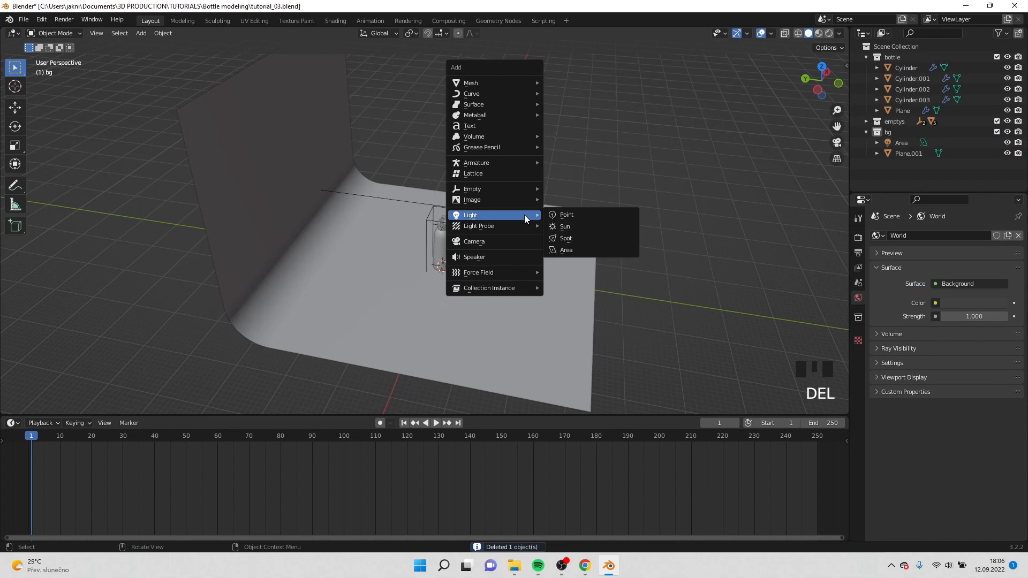
{"action": "left_click", "coordinate": [580, 216]}
{"action": "key", "text": "g"}
{"action": "key", "text": "z"}
{"action": "left_click", "coordinate": [467, 219]}
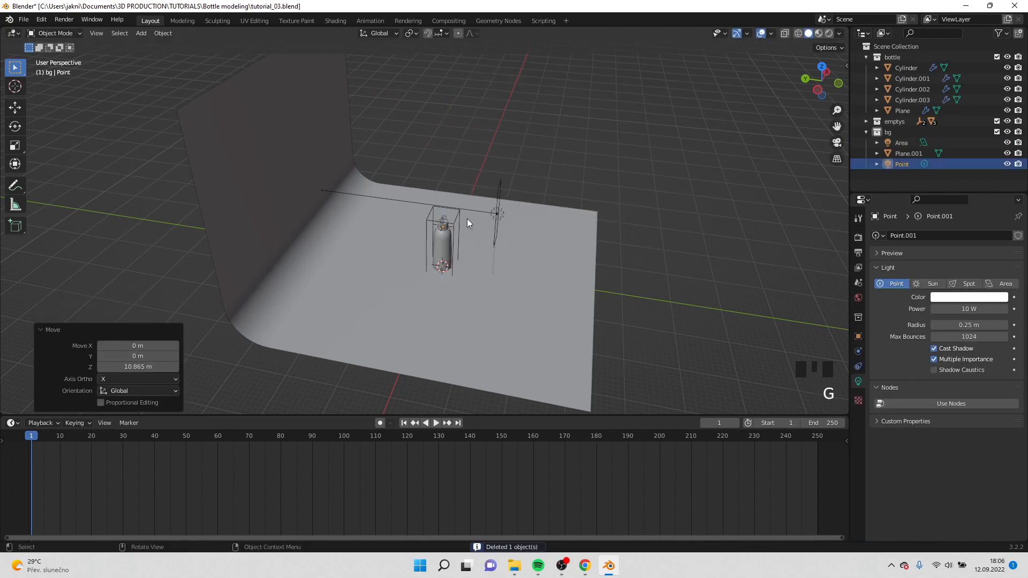
Step: Move the point light about 27 m along Y, toward the back wall
{"action": "key", "text": "g"}
{"action": "key", "text": "y"}
{"action": "left_click", "coordinate": [353, 200]}
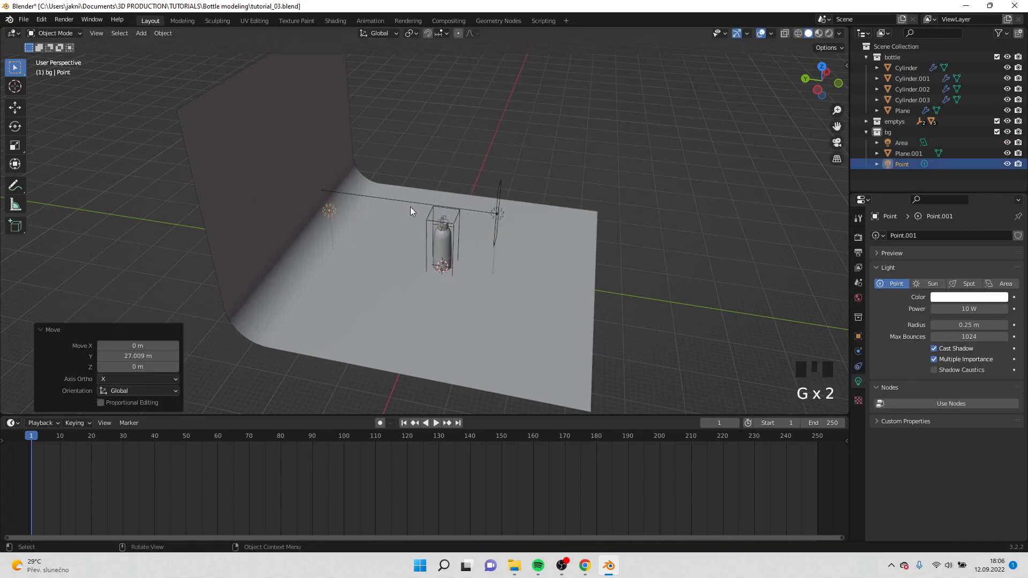
Step: Add a camera to the bg collection and raise it about 7.2 m along Z
{"action": "middle_click_drag", "start_coordinate": [411, 206], "coordinate": [381, 197]}
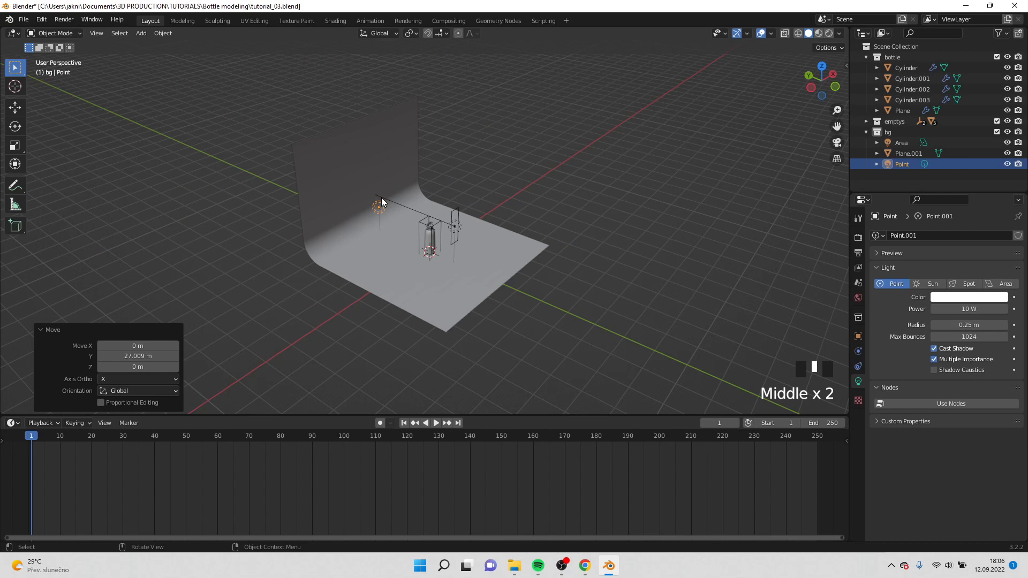
{"action": "key", "text": "shift+a"}
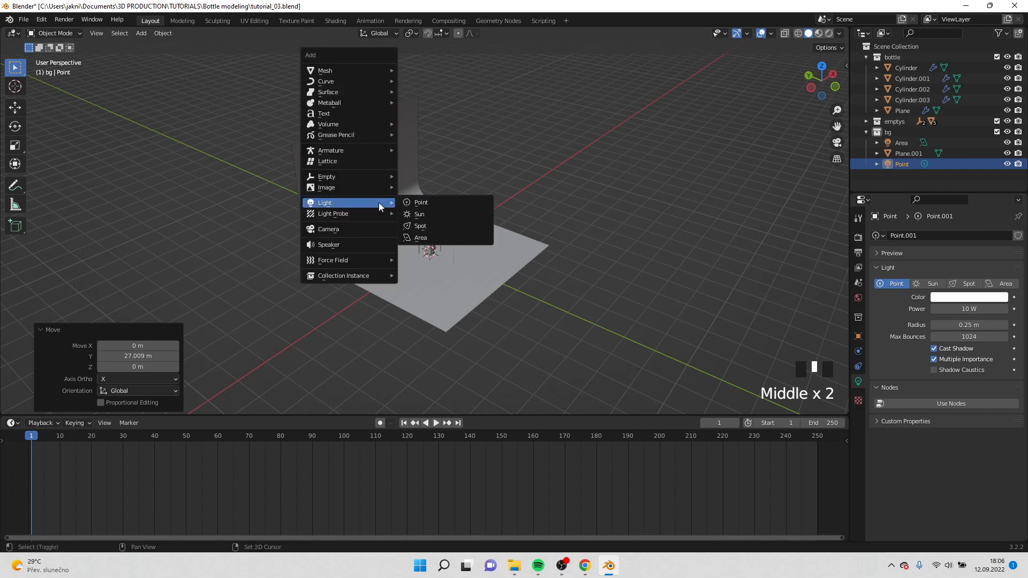
{"action": "left_click", "coordinate": [371, 229]}
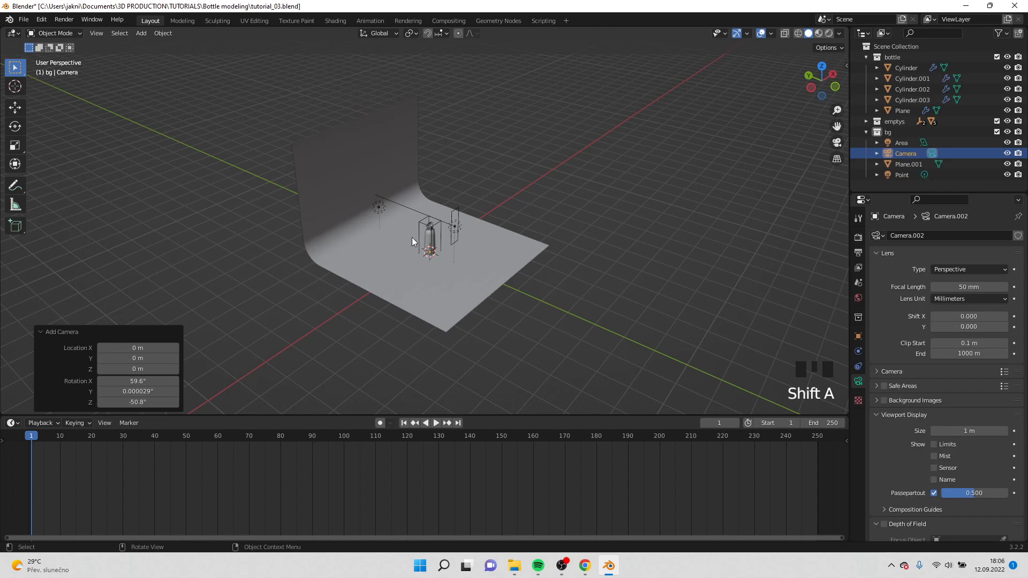
{"action": "middle_click_drag", "start_coordinate": [413, 236], "coordinate": [447, 224]}
{"action": "key", "text": "g"}
{"action": "key", "text": "z"}
{"action": "left_click", "coordinate": [448, 213]}
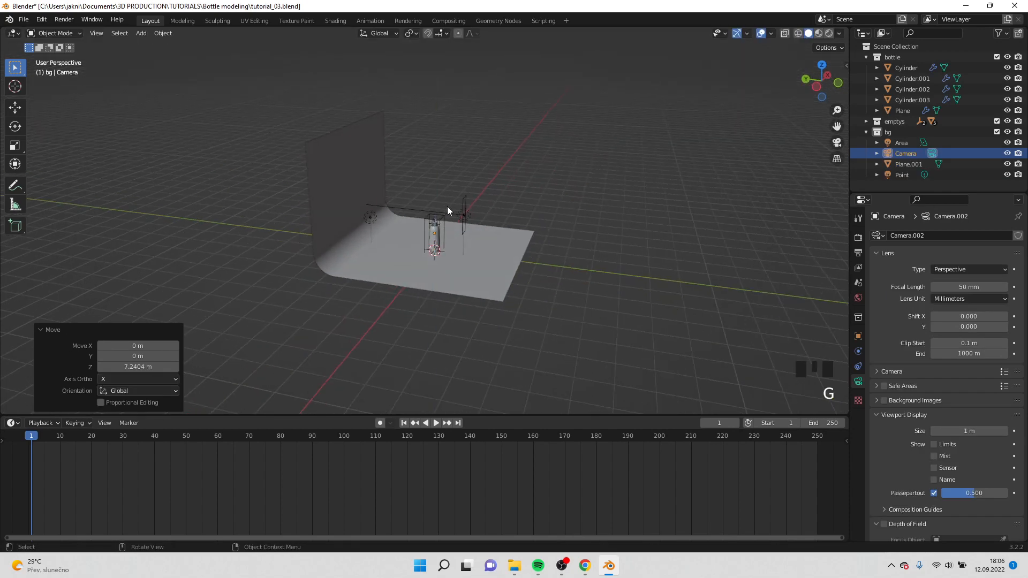
Step: Move the camera about 34.7 m along negative Y, in front of the bottle
{"action": "key", "text": "g"}
{"action": "key", "text": "y"}
{"action": "left_click", "coordinate": [535, 221]}
Step: Set the camera's rotation to 90° on X, 0° on Y and 0° on Z
{"action": "key", "text": "n"}
{"action": "left_click", "coordinate": [786, 134]}
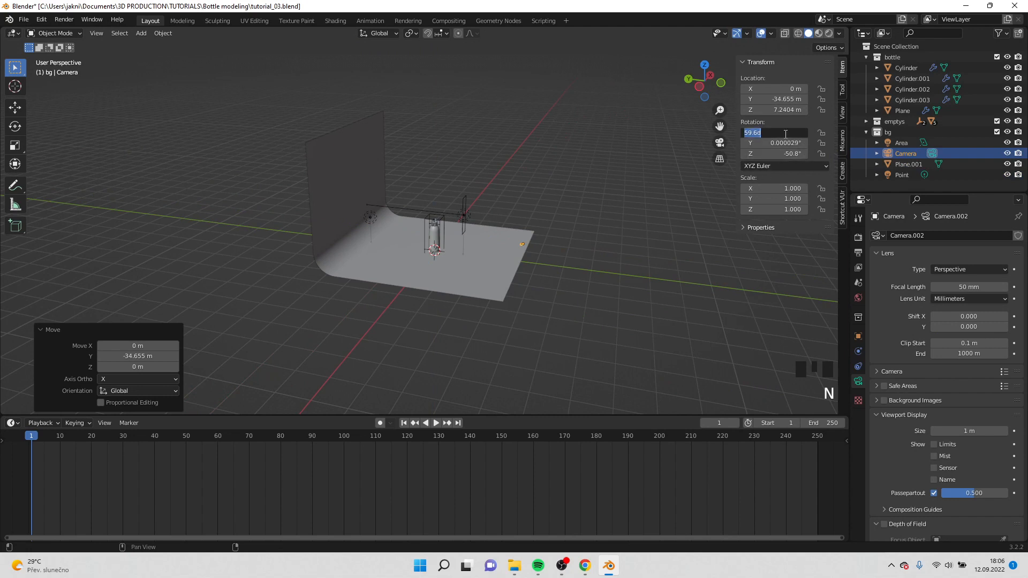
{"action": "type", "text": "90"}
{"action": "left_click", "coordinate": [786, 140]}
{"action": "left_click", "coordinate": [786, 143]}
{"action": "type", "text": "0"}
{"action": "left_click", "coordinate": [786, 150]}
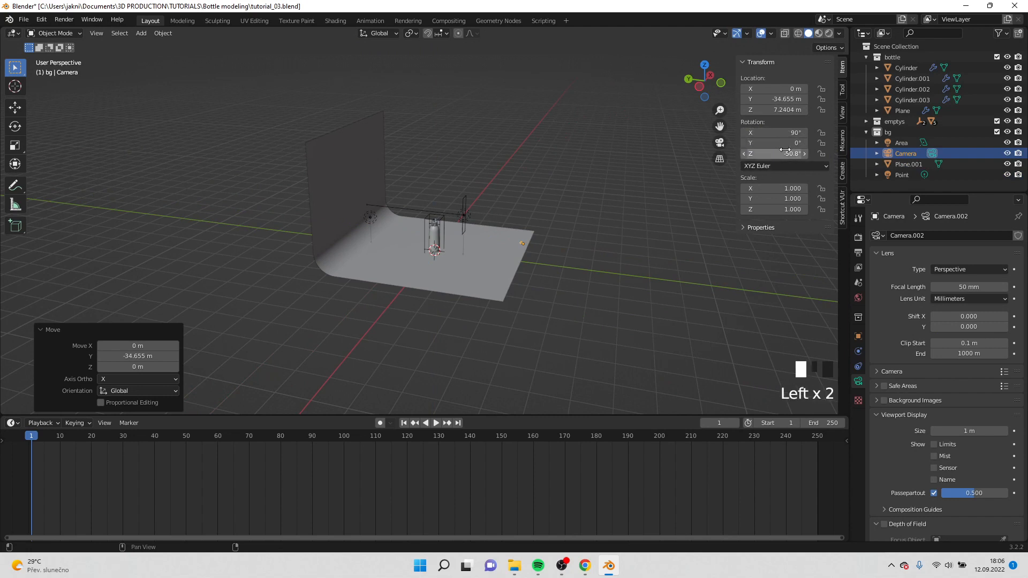
{"action": "left_click", "coordinate": [785, 150]}
{"action": "type", "text": "0"}
{"action": "left_click", "coordinate": [656, 240]}
{"action": "left_click", "coordinate": [640, 243]}
Step: Set the camera's focal length to 75 mm
{"action": "middle_click_drag", "start_coordinate": [635, 243], "coordinate": [573, 258]}
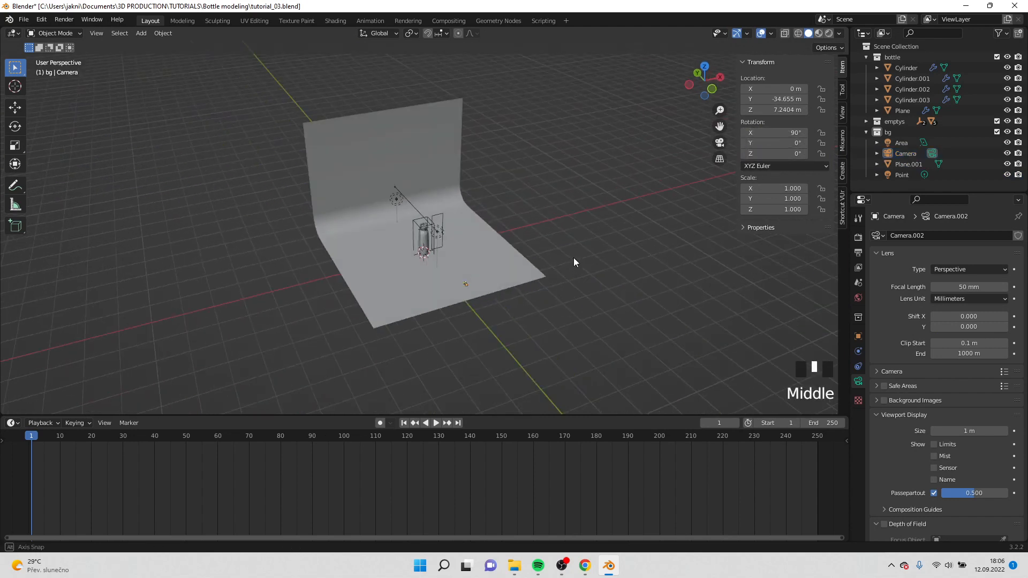
{"action": "scroll", "coordinate": [477, 317], "scroll_direction": "up", "scroll_amount": 3}
{"action": "left_click", "coordinate": [502, 337]}
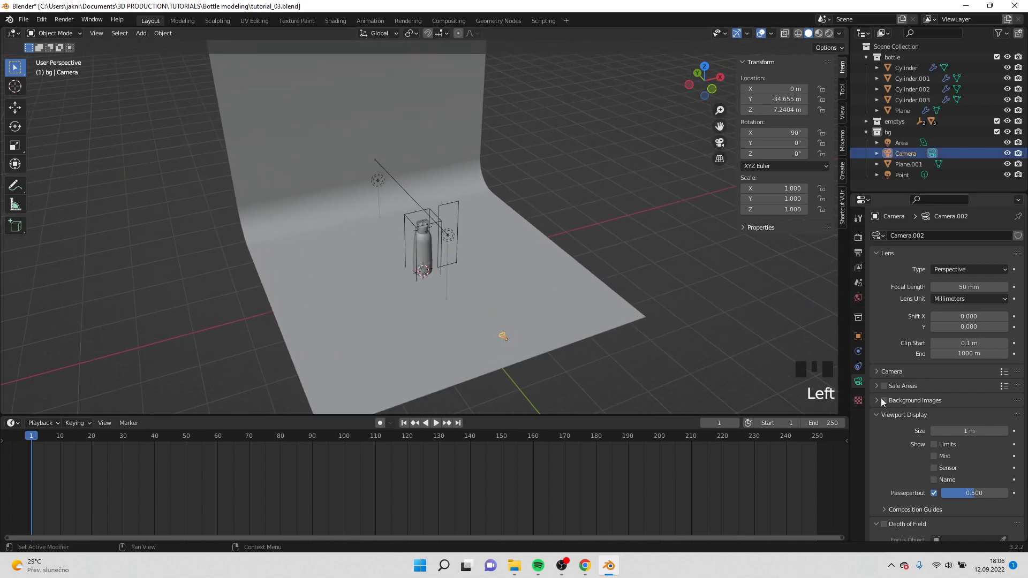
{"action": "left_click", "coordinate": [969, 286]}
{"action": "type", "text": "750"}
{"action": "key", "text": "Return"}
{"action": "left_click", "coordinate": [968, 284]}
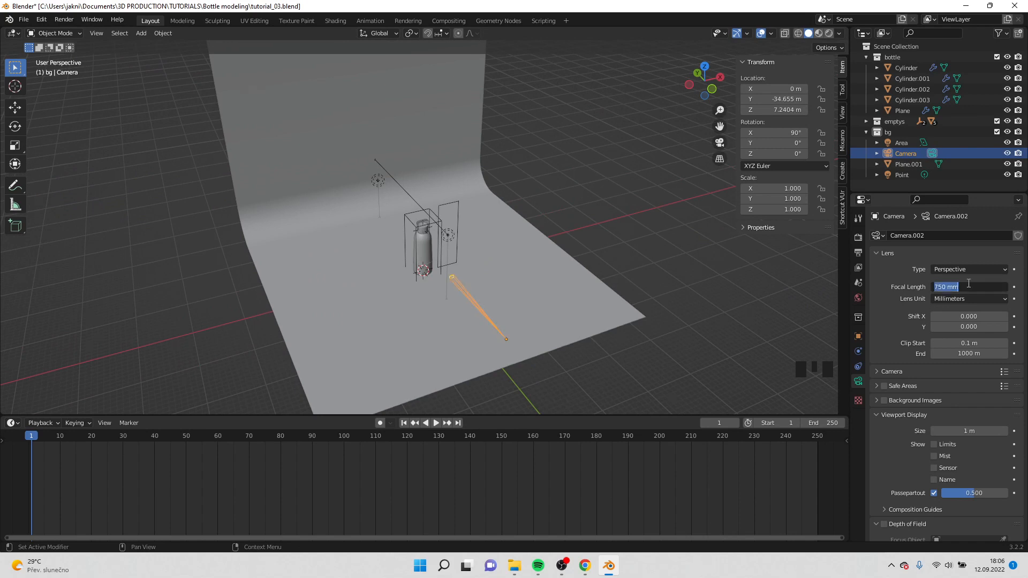
{"action": "type", "text": "75"}
{"action": "key", "text": "Return"}
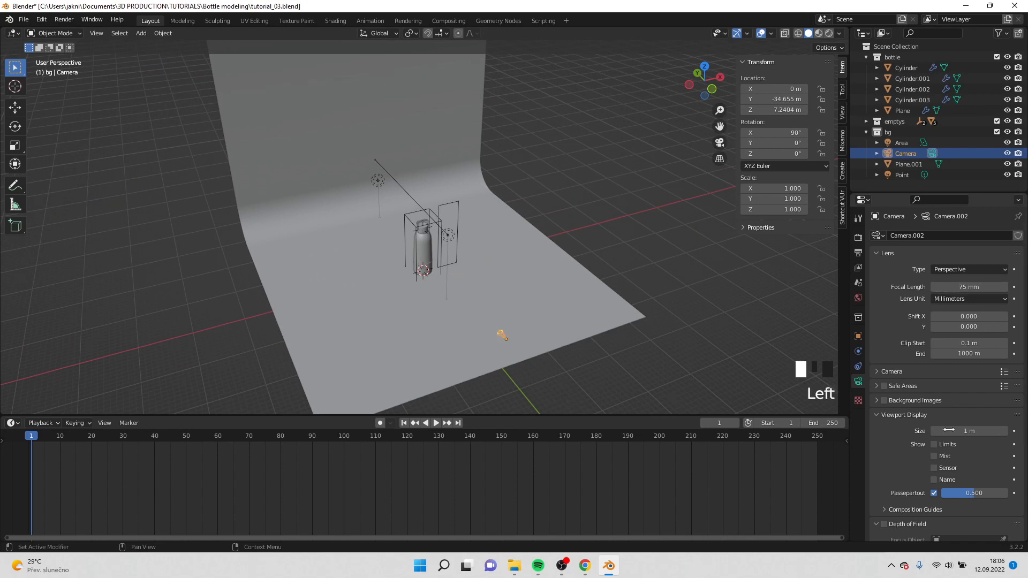
Step: Look through the camera and pull it back about 27 m along its local Z axis to fit the whole bottle in frame
{"action": "scroll", "coordinate": [899, 459], "scroll_direction": "down", "scroll_amount": 1}
{"action": "scroll", "coordinate": [898, 459], "scroll_direction": "down", "scroll_amount": 1}
{"action": "middle_click_drag", "start_coordinate": [584, 303], "coordinate": [558, 280]}
{"action": "key", "text": "KP_0"}
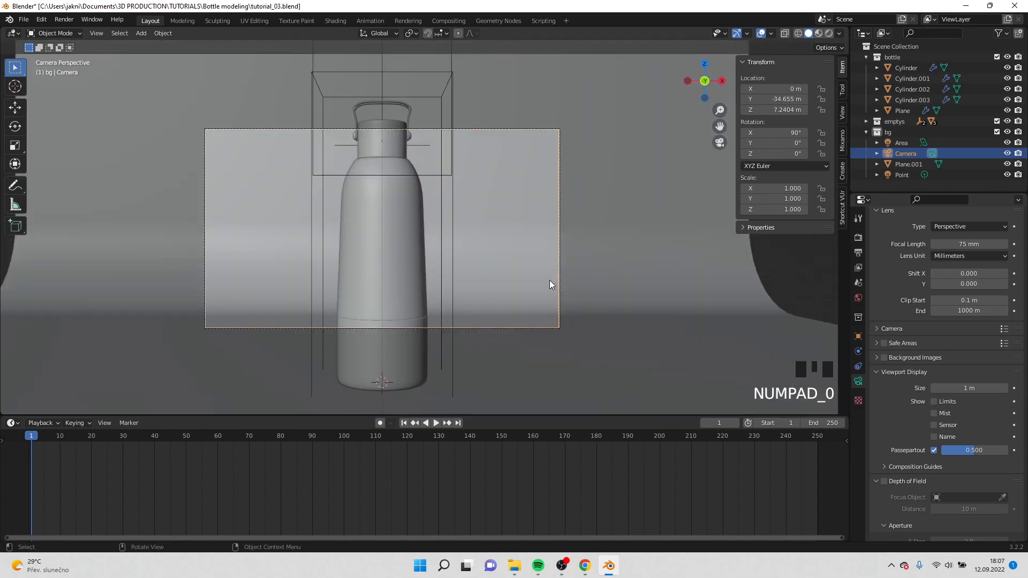
{"action": "scroll", "coordinate": [515, 274], "scroll_direction": "down", "scroll_amount": 3}
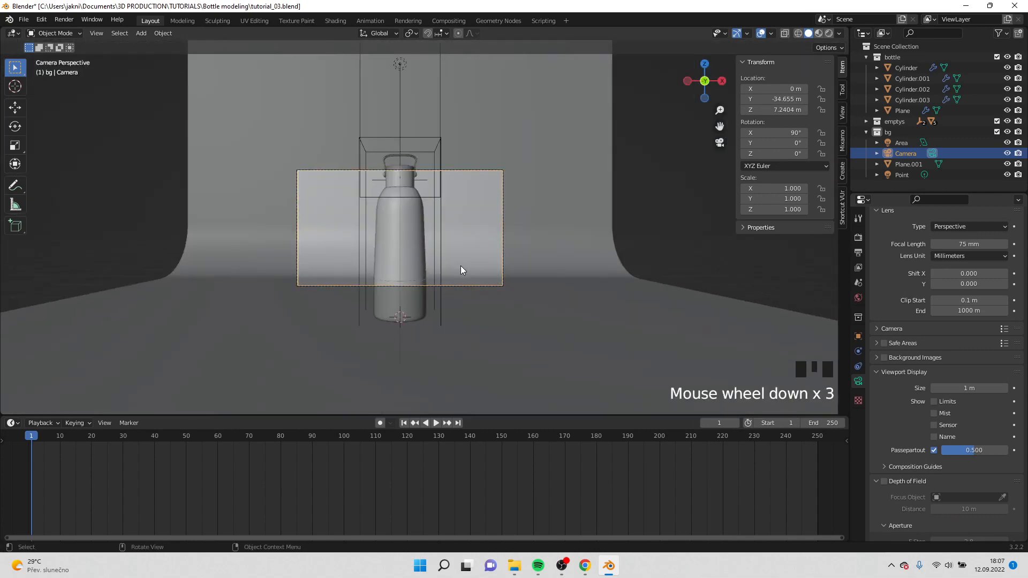
{"action": "key", "text": "g"}
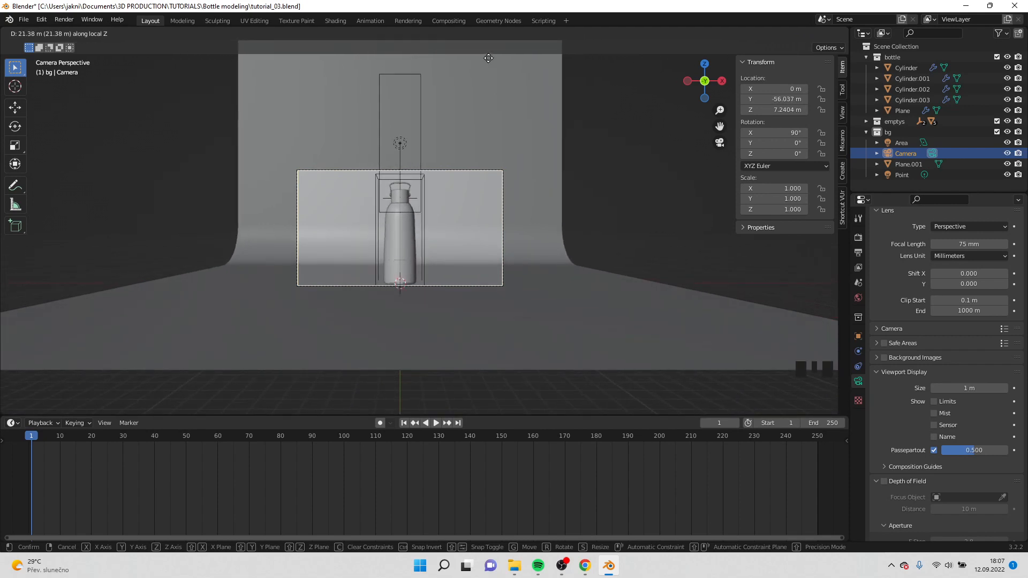
{"action": "left_click", "coordinate": [489, 74]}
Step: Lower the camera about 0.29 m along global Z to centre the bottle vertically in the frame
{"action": "key", "text": "g"}
{"action": "key", "text": "z"}
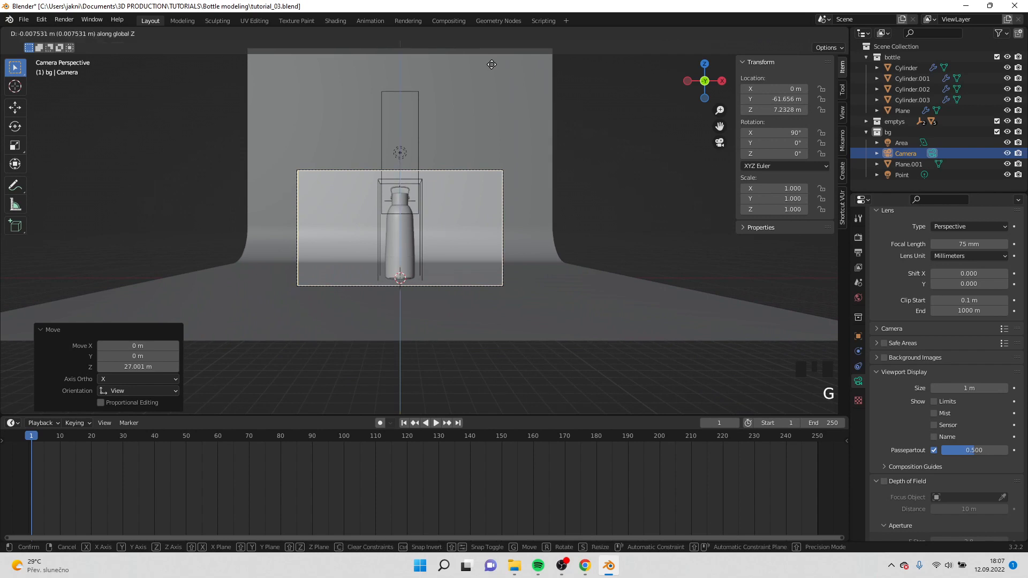
{"action": "left_click", "coordinate": [468, 132]}
Step: Shorten the area light by scaling it about 0.756 times along Z
{"action": "scroll", "coordinate": [467, 131], "scroll_direction": "up", "scroll_amount": 3}
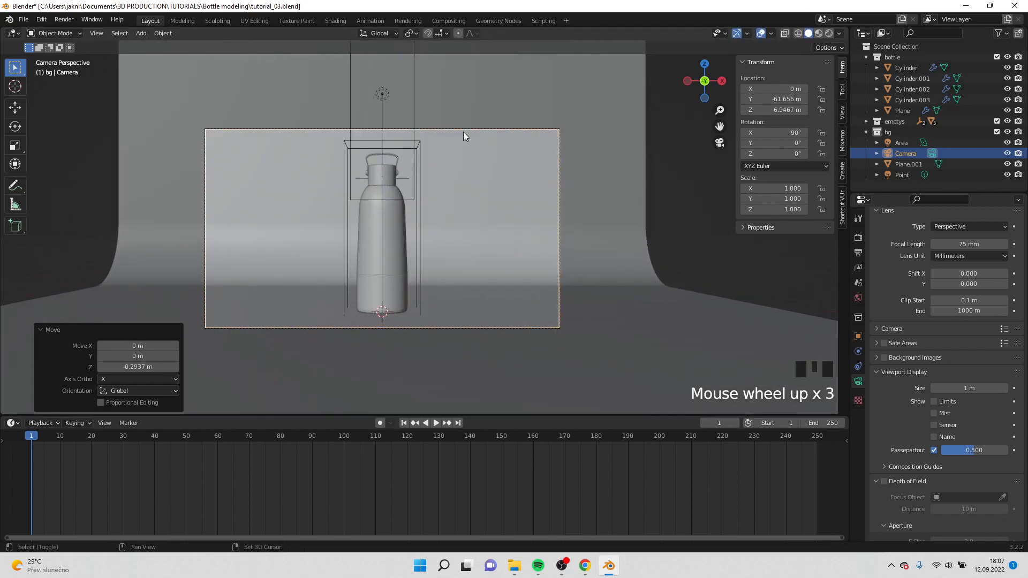
{"action": "middle_click_drag", "start_coordinate": [464, 132], "coordinate": [506, 101], "text": "shift"}
{"action": "middle_click_drag", "start_coordinate": [430, 72], "coordinate": [510, 120]}
{"action": "left_click", "coordinate": [562, 184]}
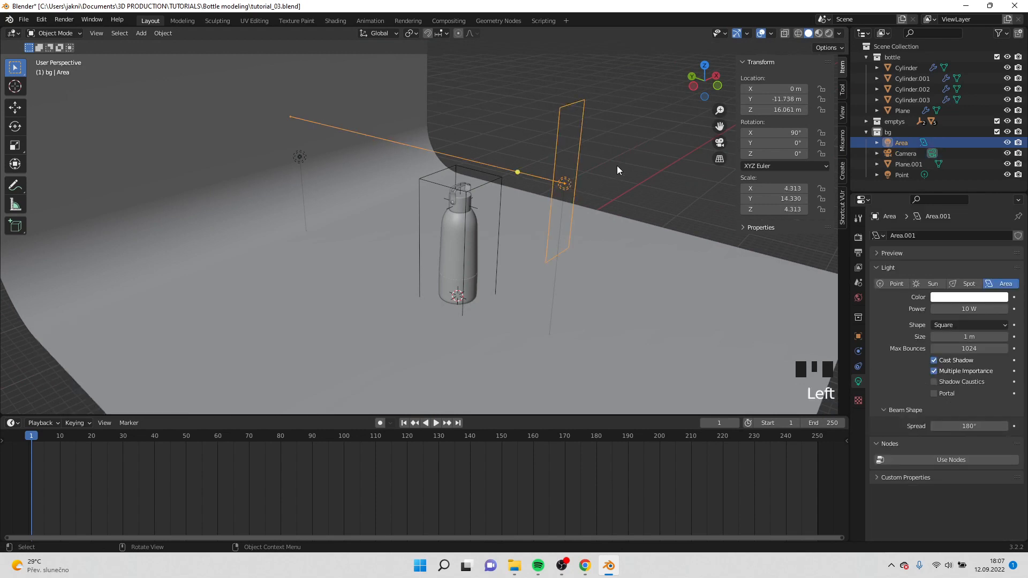
{"action": "key", "text": "s"}
{"action": "key", "text": "z"}
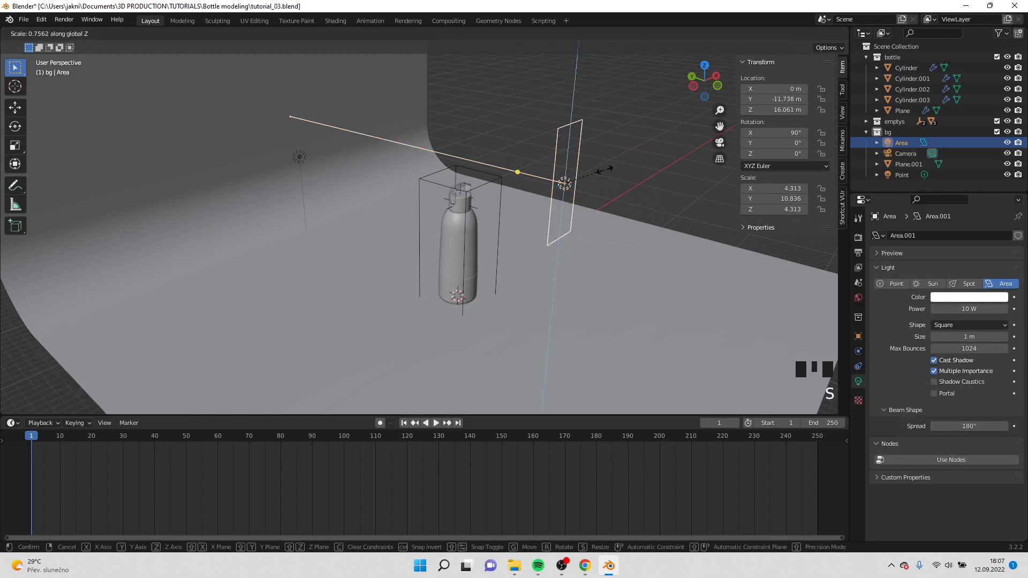
{"action": "left_click", "coordinate": [605, 169]}
Step: Lower the area light about 6.5 m along Z, level with the bottle
{"action": "key", "text": "g"}
{"action": "key", "text": "z"}
{"action": "left_click", "coordinate": [596, 237]}
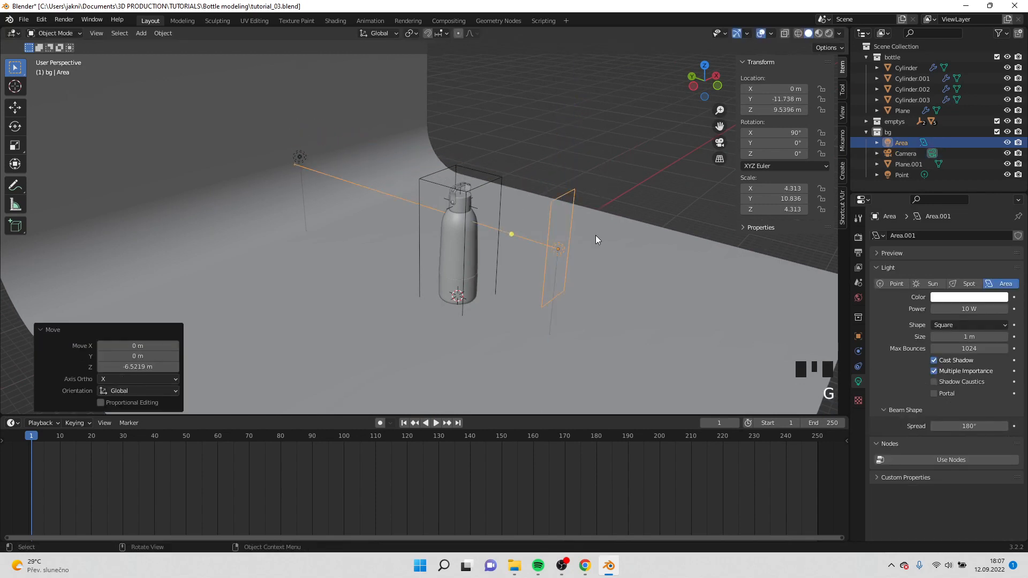
Step: Show the rendered preview through the camera and turn the timeline area into a taller Shader Editor
{"action": "key", "text": "KP_0"}
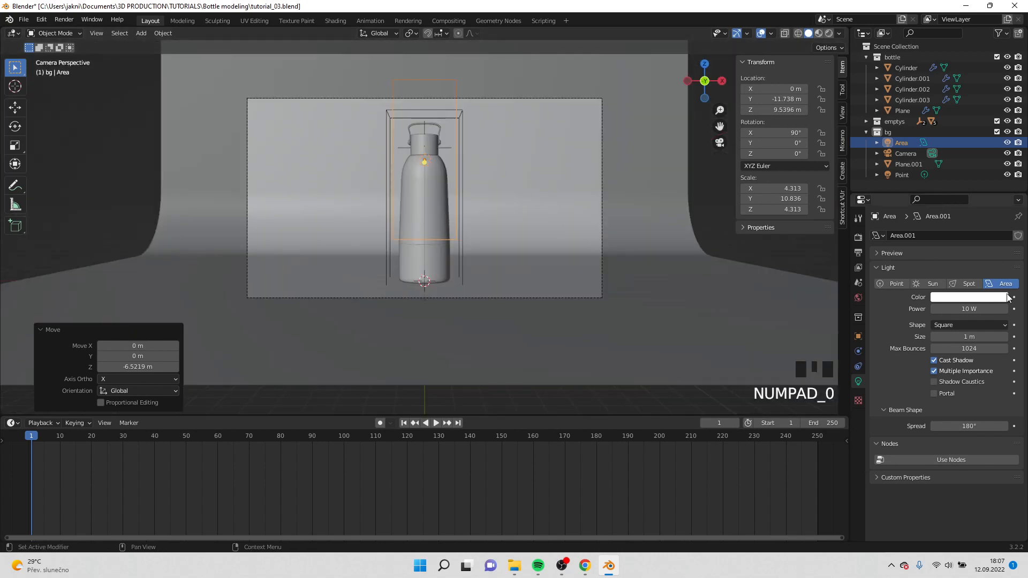
{"action": "left_click", "coordinate": [828, 34]}
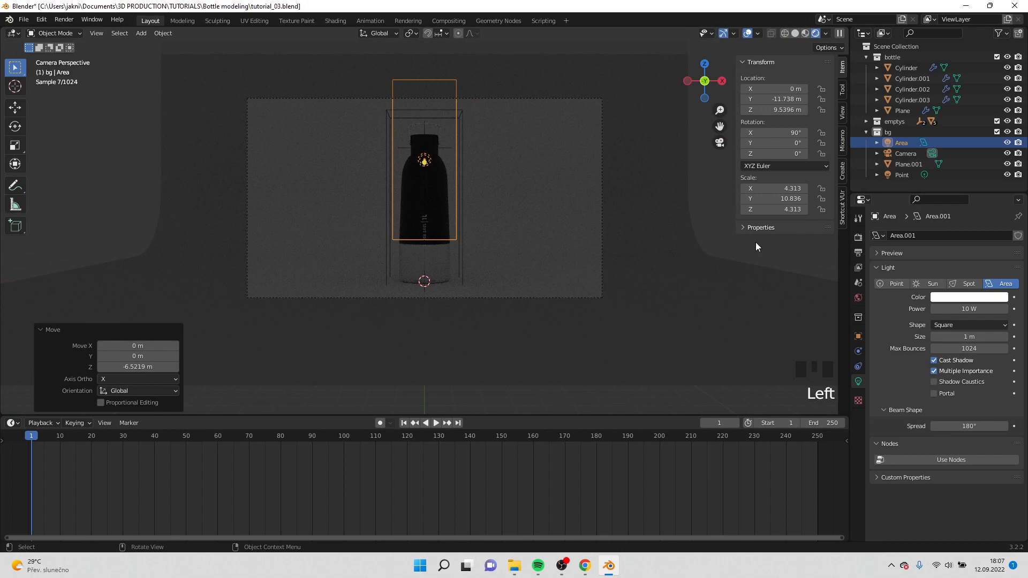
{"action": "left_click_drag", "start_coordinate": [255, 414], "coordinate": [268, 337]}
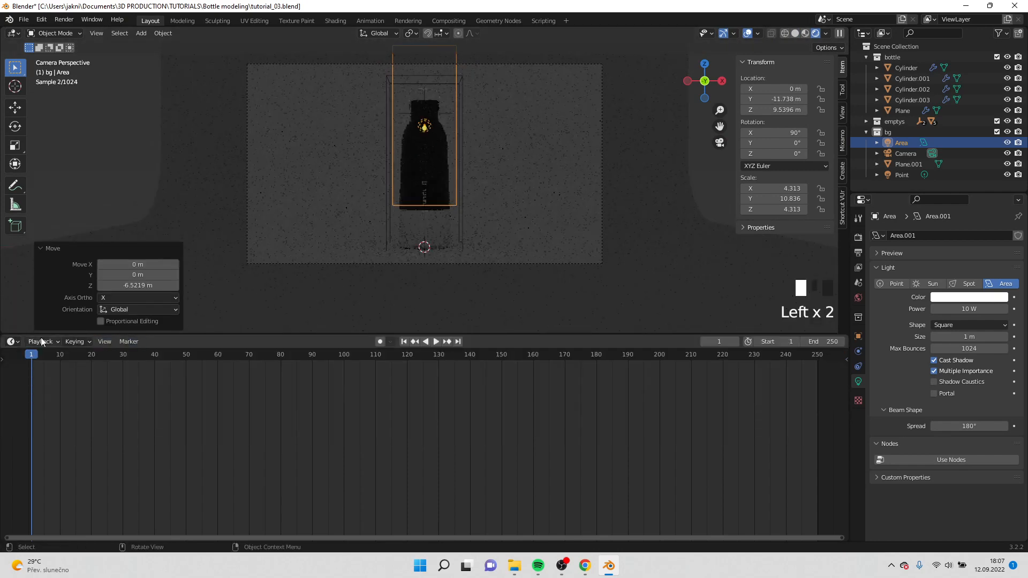
{"action": "left_click", "coordinate": [16, 343]}
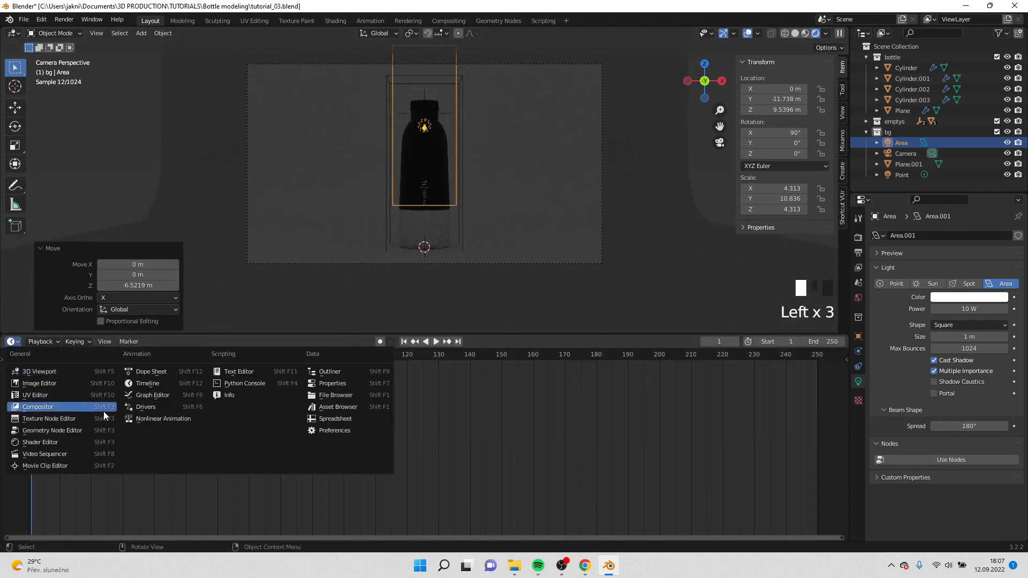
{"action": "left_click", "coordinate": [75, 443]}
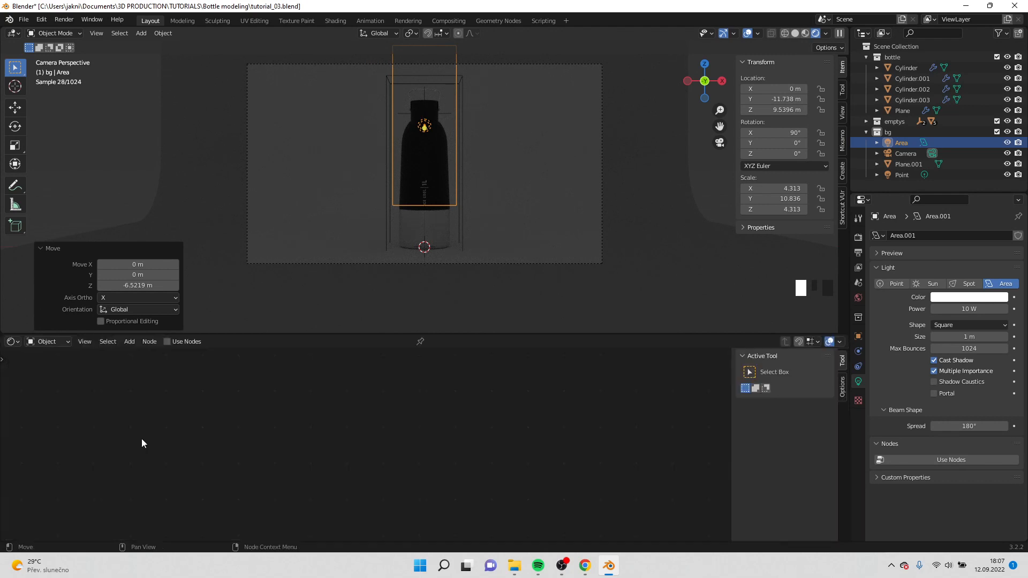
Step: Switch the shader nodes to World and set the Background strength to 0
{"action": "left_click", "coordinate": [47, 342]}
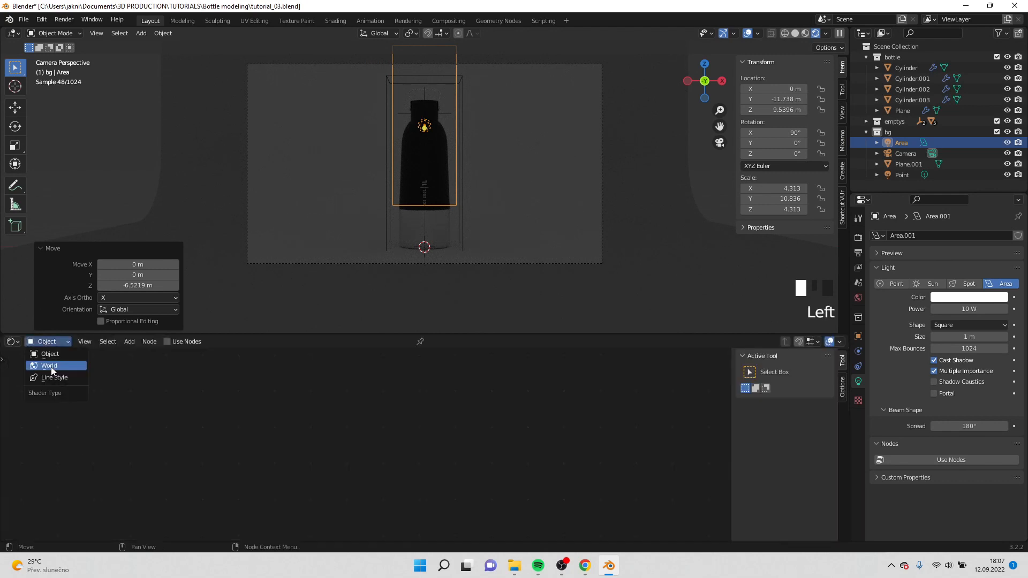
{"action": "left_click", "coordinate": [51, 366]}
{"action": "scroll", "coordinate": [364, 448], "scroll_direction": "up", "scroll_amount": 8}
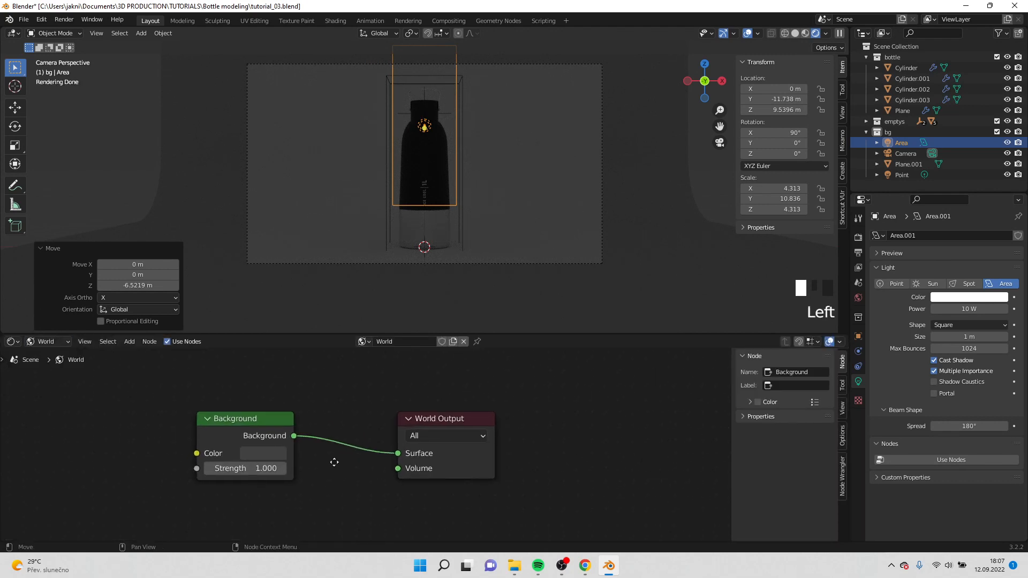
{"action": "left_click", "coordinate": [368, 403]}
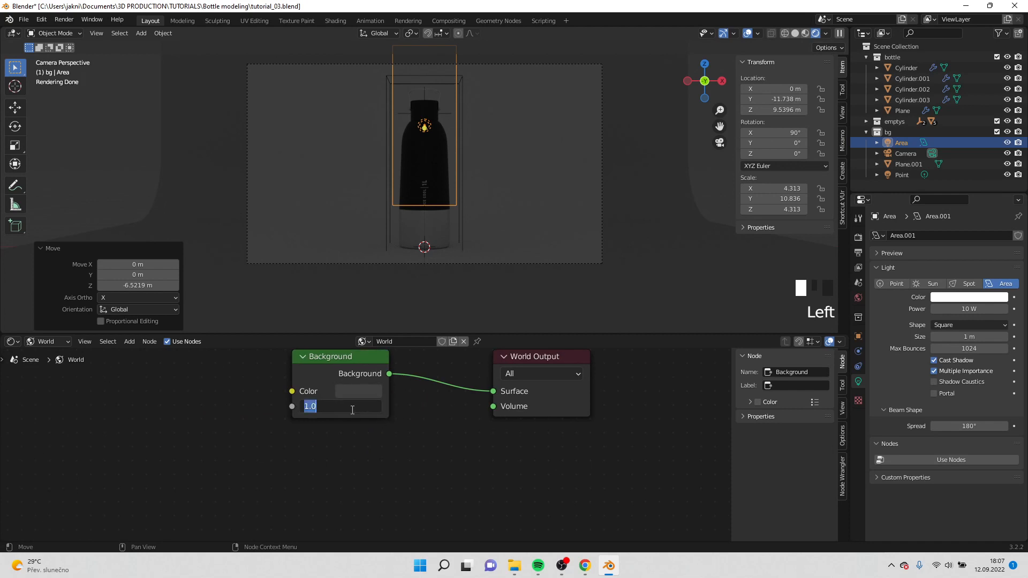
{"action": "type", "text": "0"}
{"action": "key", "text": "Return"}
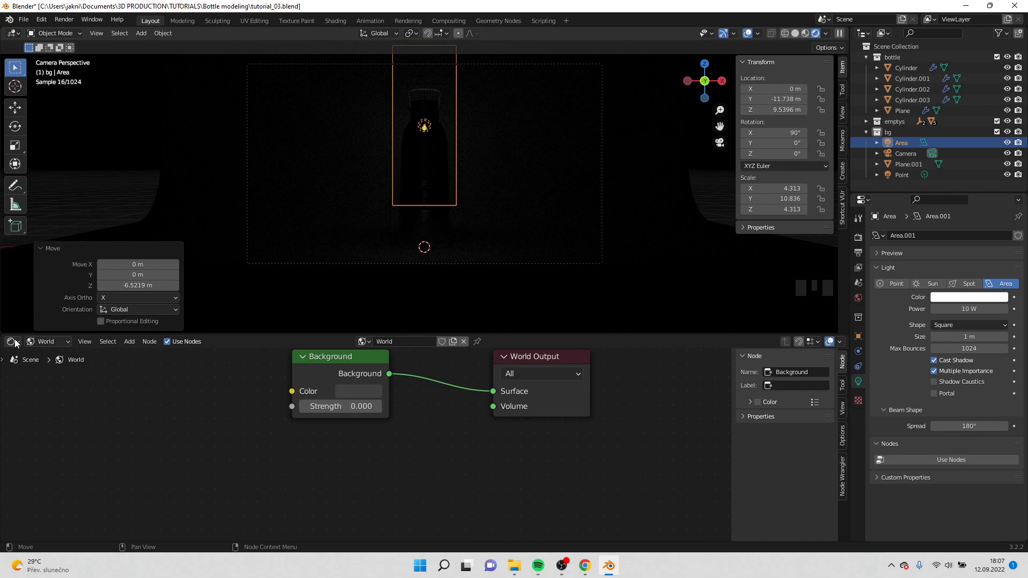
Step: Reduce the Shader Editor's height to enlarge the viewport, and collapse the Move operator settings
{"action": "left_click", "coordinate": [37, 342]}
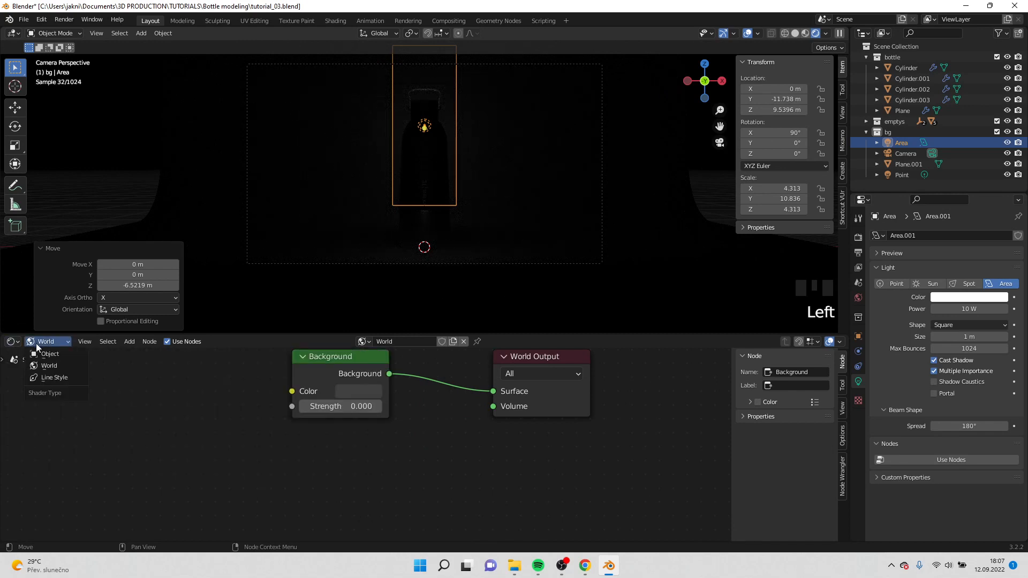
{"action": "left_click", "coordinate": [14, 343]}
{"action": "left_click", "coordinate": [14, 343]}
{"action": "left_click", "coordinate": [14, 343]}
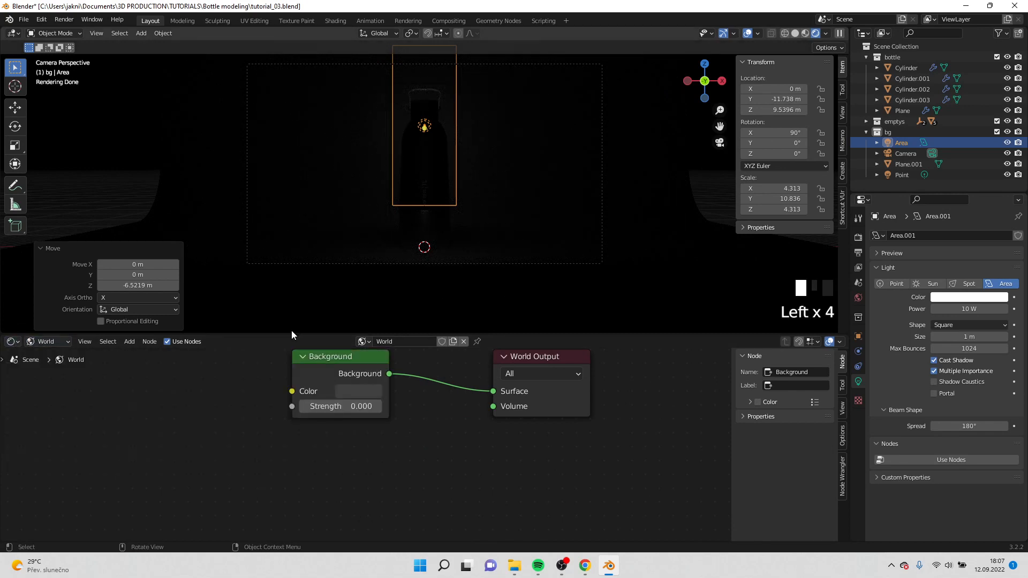
{"action": "left_click_drag", "start_coordinate": [288, 334], "coordinate": [288, 429]}
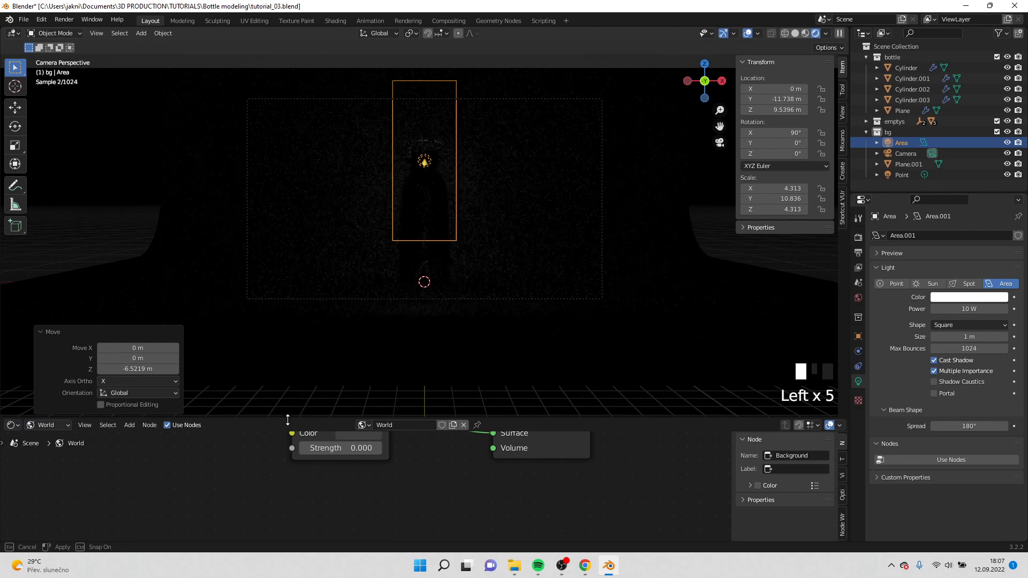
{"action": "left_click", "coordinate": [45, 335]}
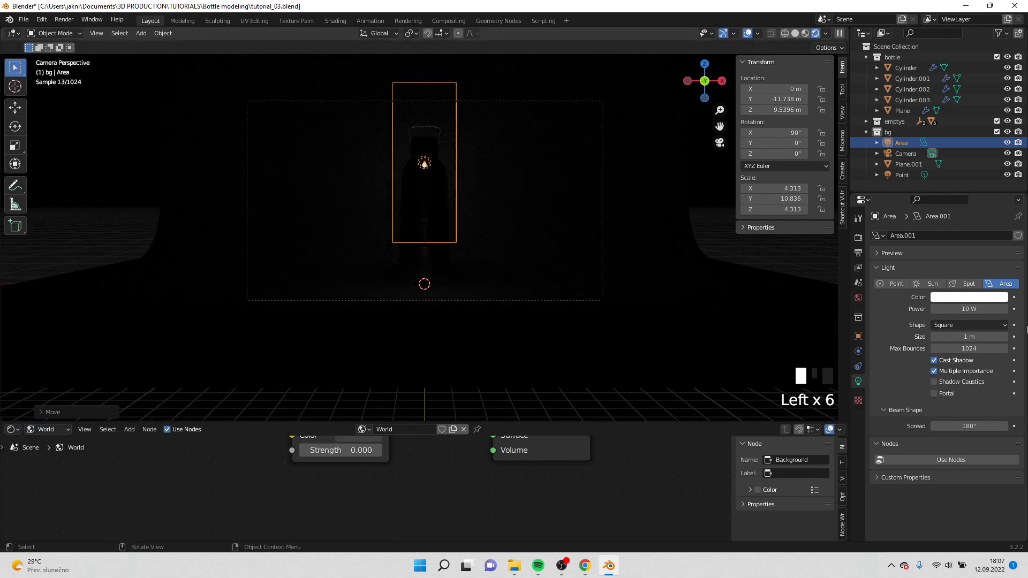
Step: Set the power of the point light behind the bottle to 1000 W
{"action": "scroll", "coordinate": [905, 180], "scroll_direction": "down", "scroll_amount": 2}
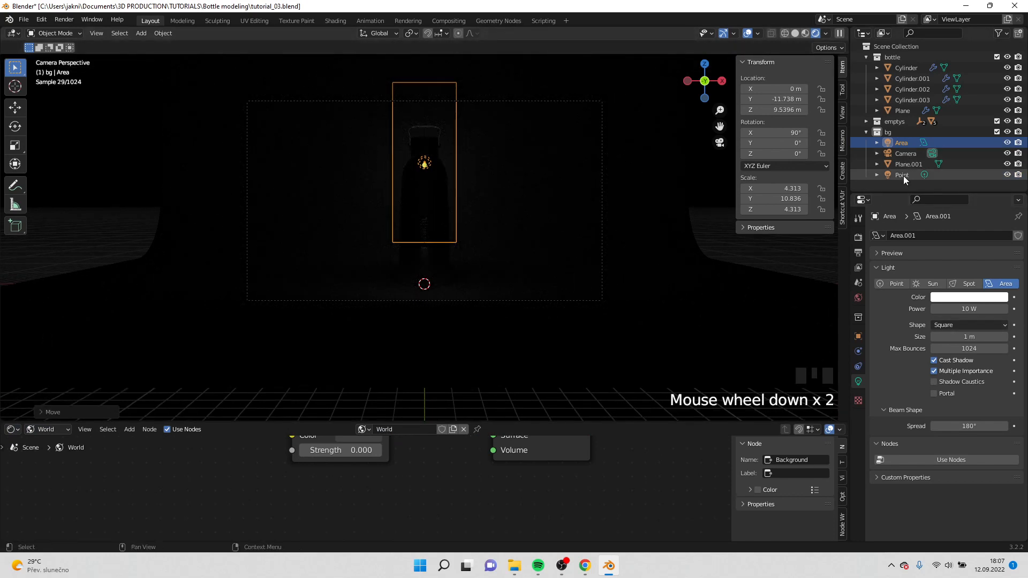
{"action": "left_click", "coordinate": [903, 176]}
{"action": "left_click", "coordinate": [968, 310]}
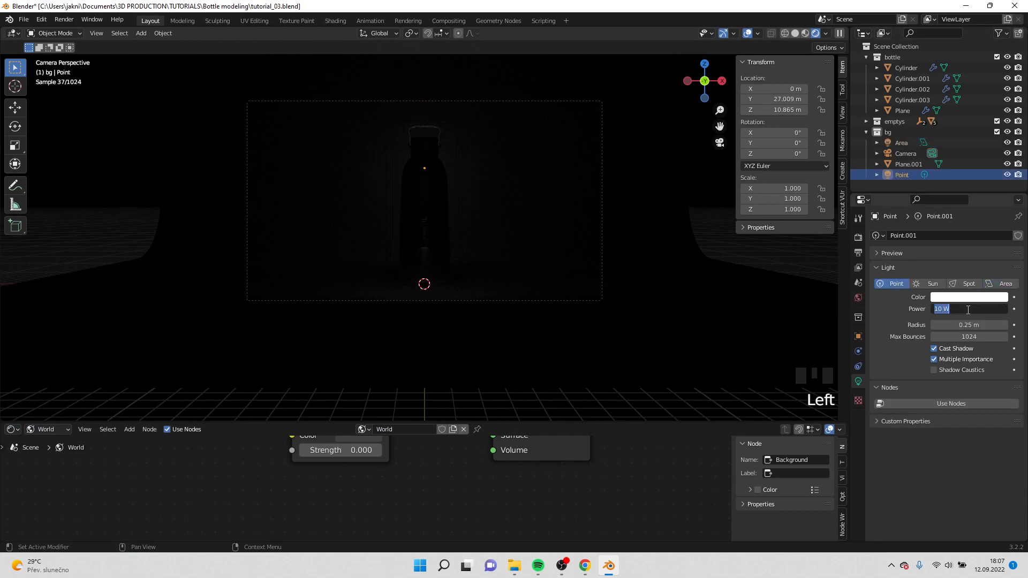
{"action": "left_click", "coordinate": [969, 310]}
{"action": "type", "text": "100"}
{"action": "key", "text": "Return"}
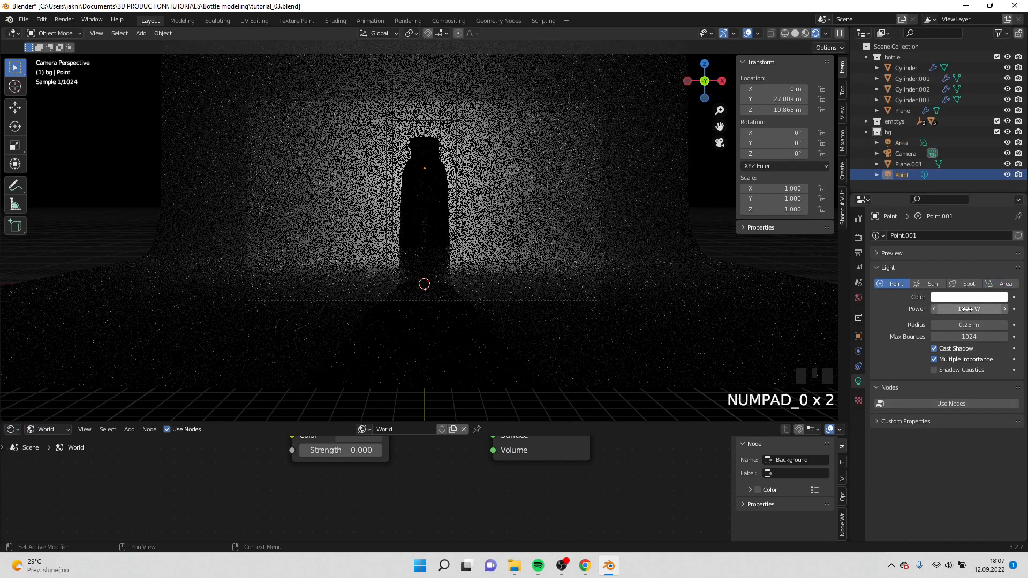
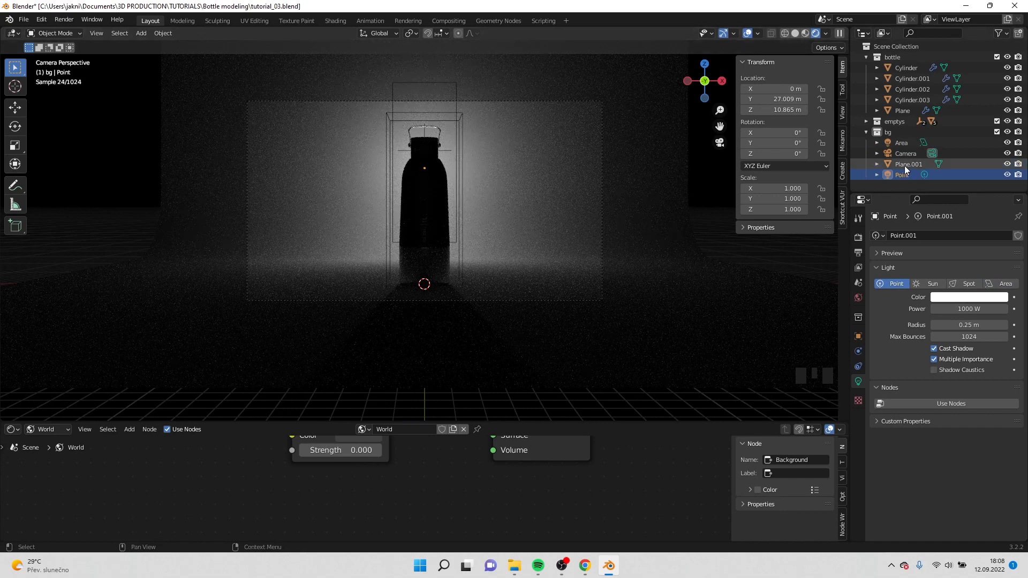
Step: Set the power of the area light in front of the bottle to 1000 W
{"action": "left_click", "coordinate": [902, 142]}
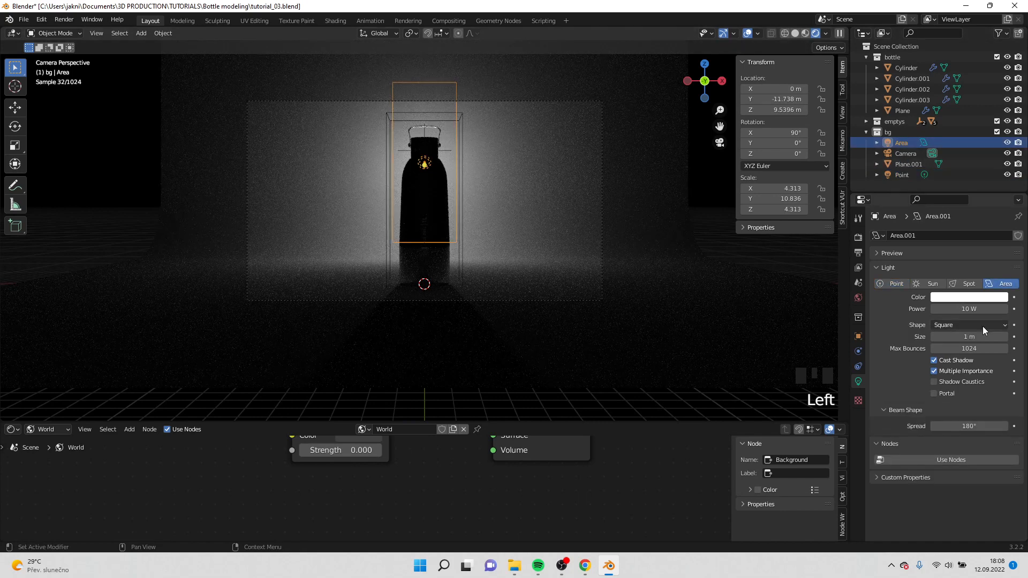
{"action": "left_click", "coordinate": [973, 309]}
{"action": "type", "text": "100"}
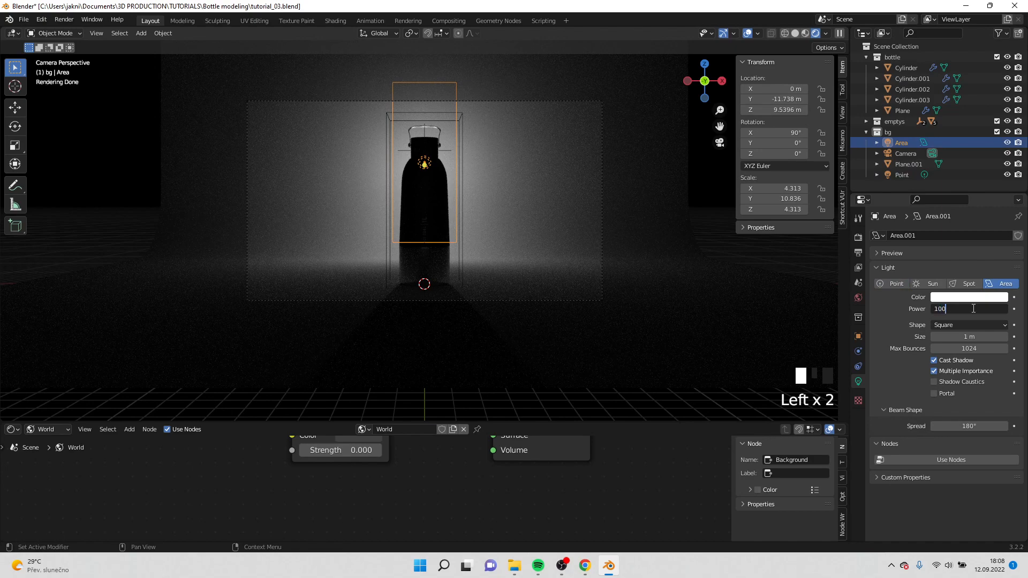
{"action": "type", "text": "0 W"}
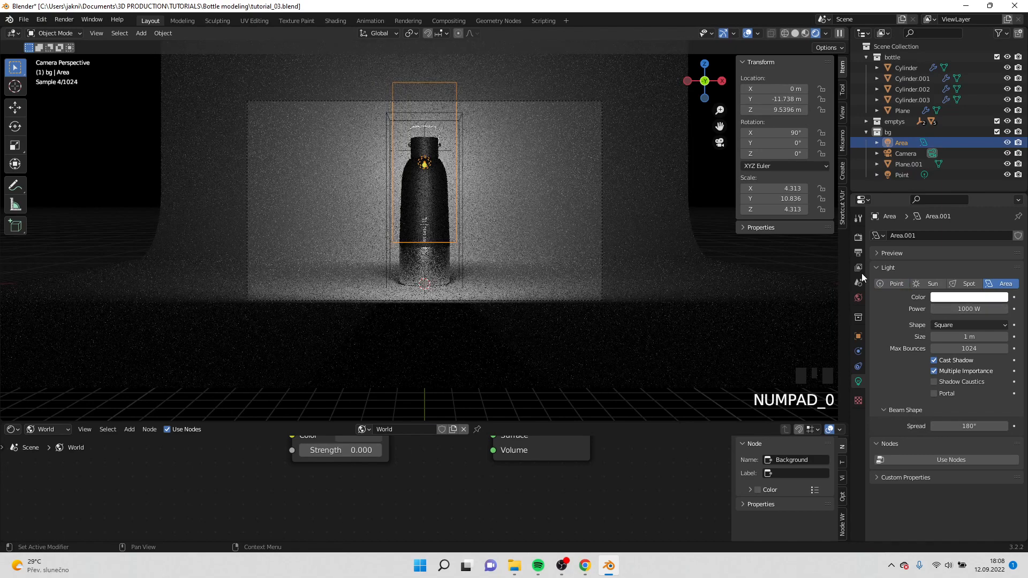
Step: Lower the area light by about 2.65 m and move it about 3.83 m along negative Y, away from the bottle
{"action": "type", "text": "g"}
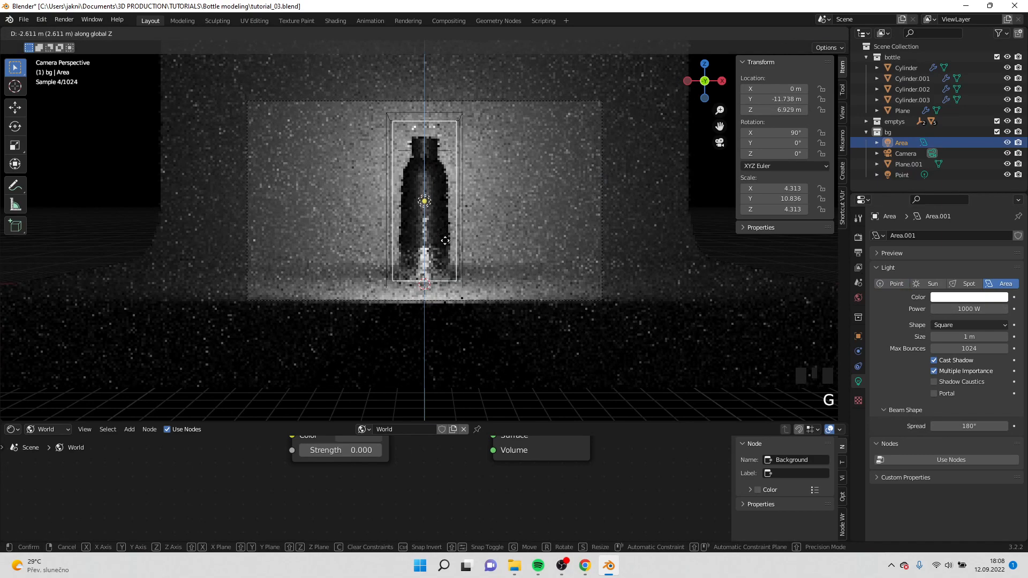
{"action": "type", "text": "g"}
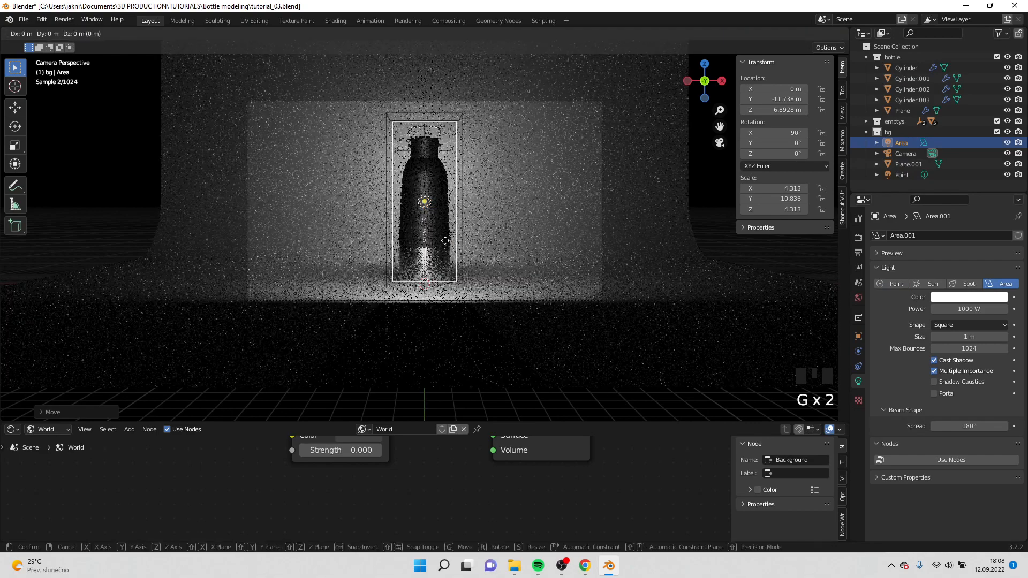
{"action": "type", "text": "y"}
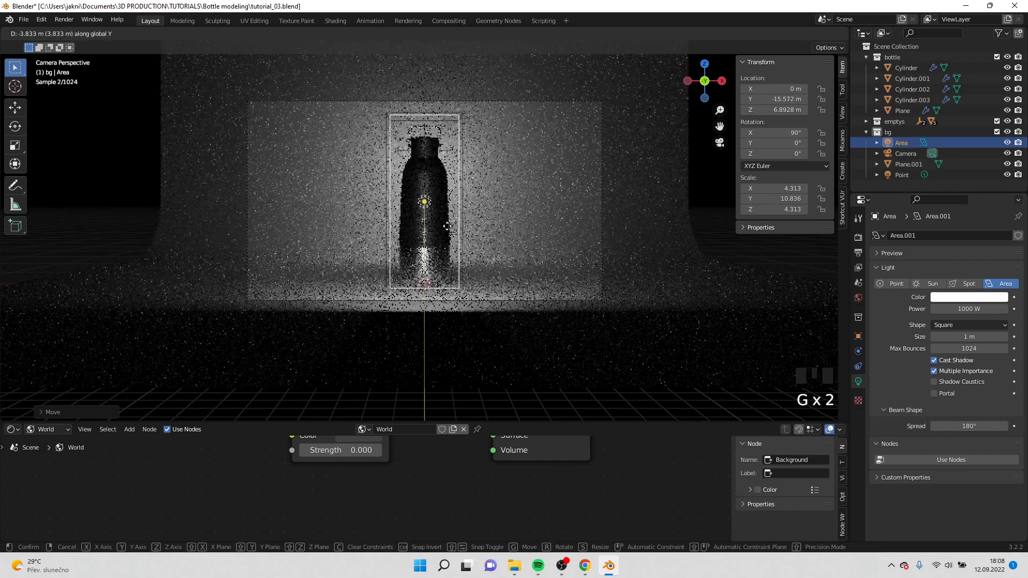
{"action": "left_click", "coordinate": [448, 226]}
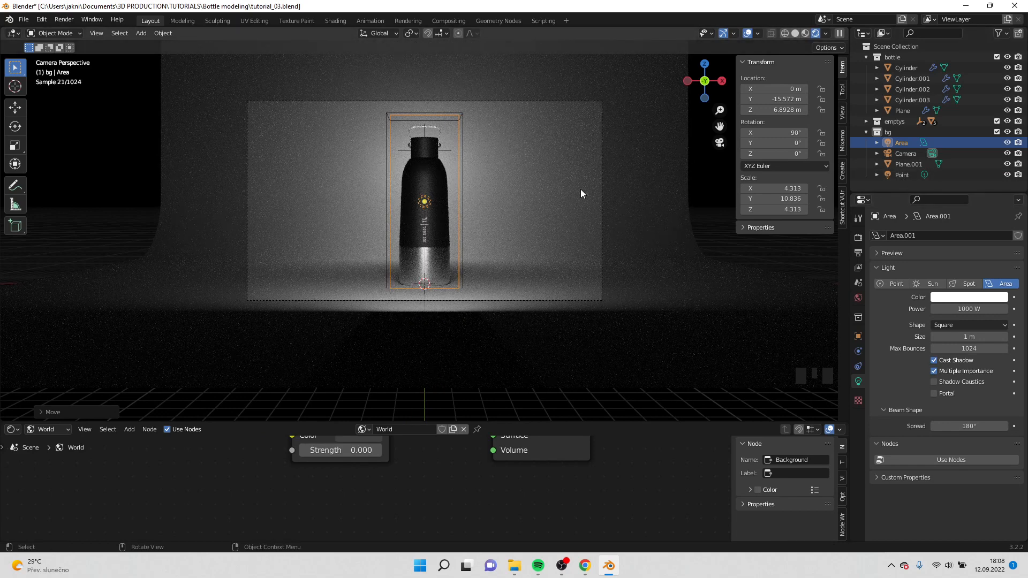
Step: Enlarge the Shader Editor, switch it to Object shading, and create a new material on the curved backdrop plane
{"action": "left_click", "coordinate": [644, 218]}
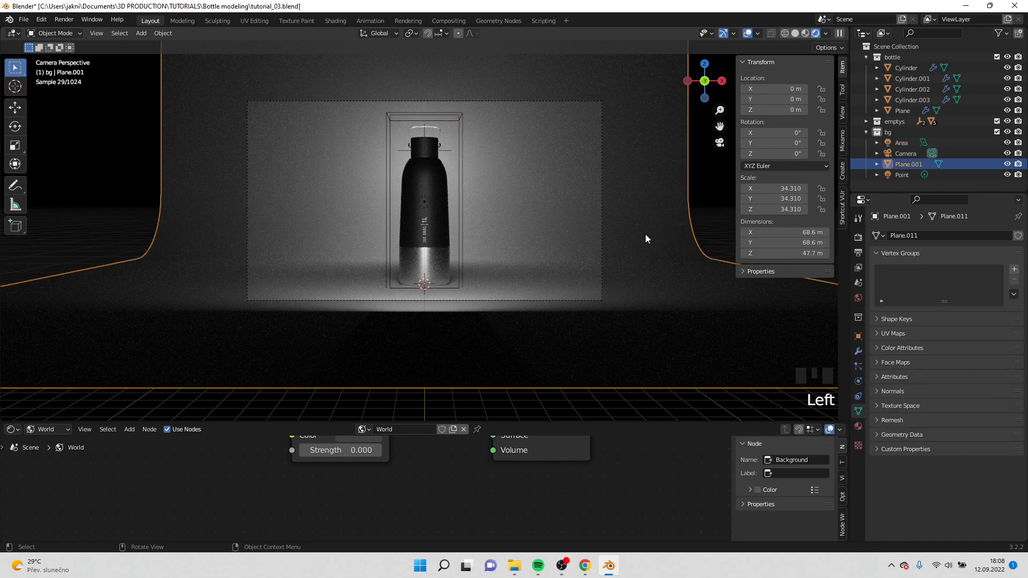
{"action": "left_click_drag", "start_coordinate": [491, 423], "coordinate": [490, 325]}
{"action": "left_click", "coordinate": [47, 335]}
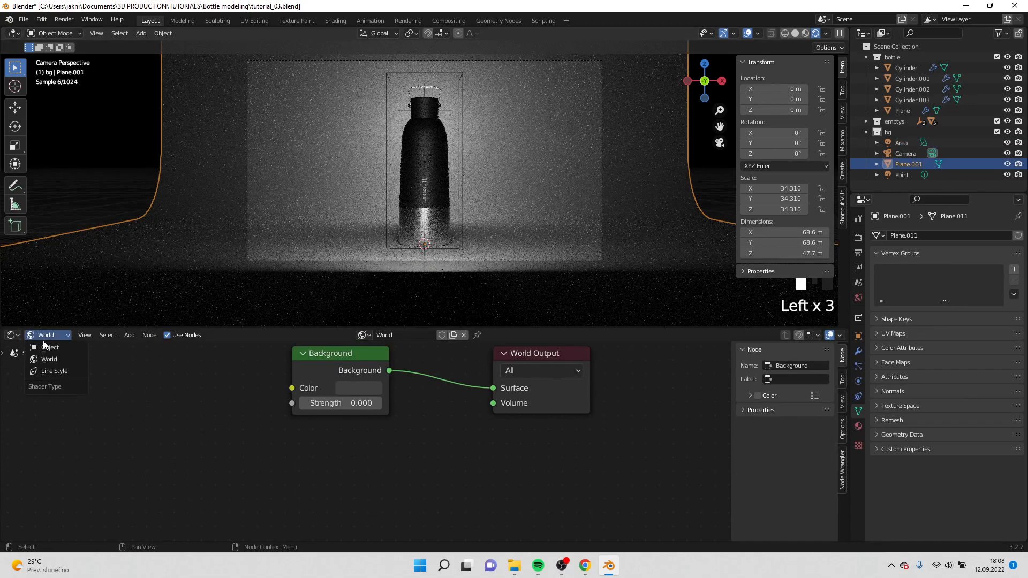
{"action": "left_click", "coordinate": [50, 348]}
{"action": "left_click", "coordinate": [435, 336]}
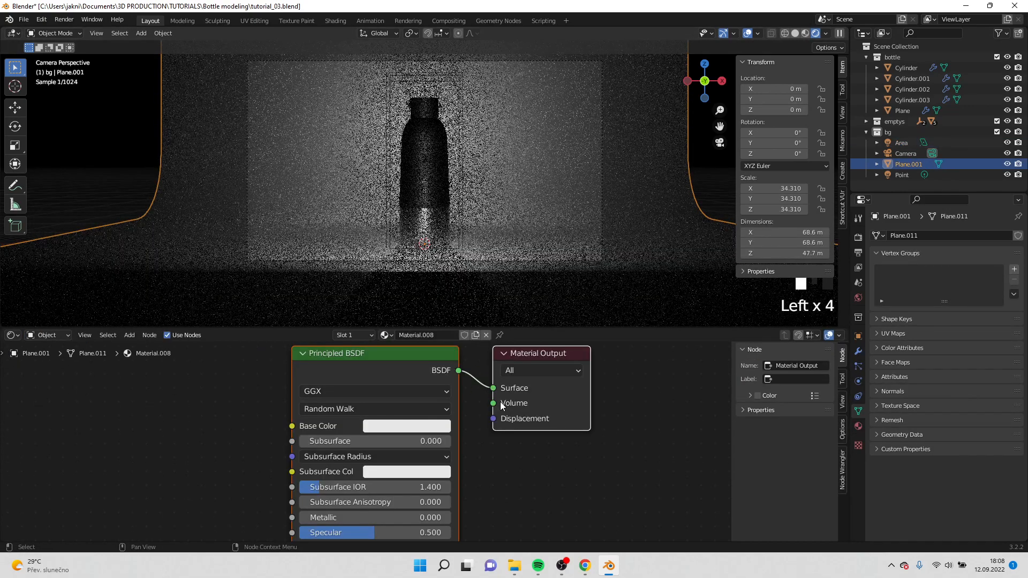
Step: Change the Base Color of the backdrop's Principled BSDF to a bright blue
{"action": "scroll", "coordinate": [516, 477], "scroll_direction": "down", "scroll_amount": 1, "text": "shift"}
{"action": "left_click", "coordinate": [406, 397]}
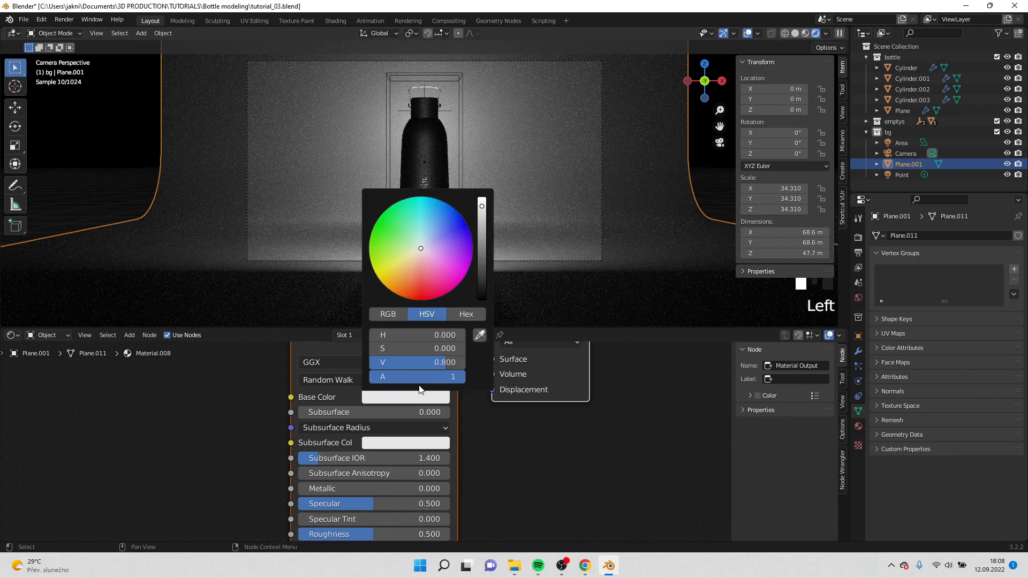
{"action": "left_click_drag", "start_coordinate": [435, 236], "coordinate": [437, 207]}
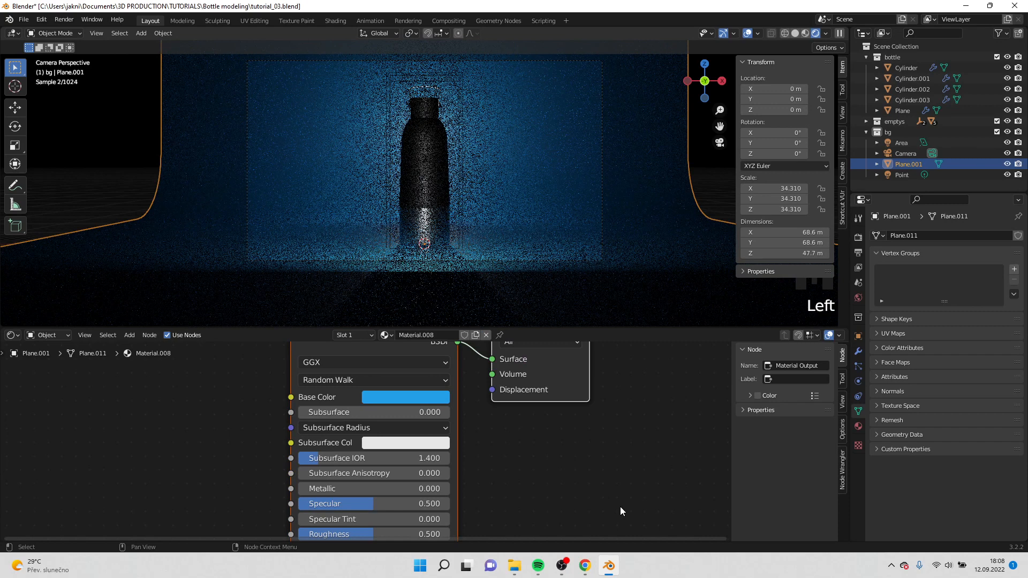
Step: Change the color of the point light behind the bottle to light blue
{"action": "left_click", "coordinate": [891, 140]}
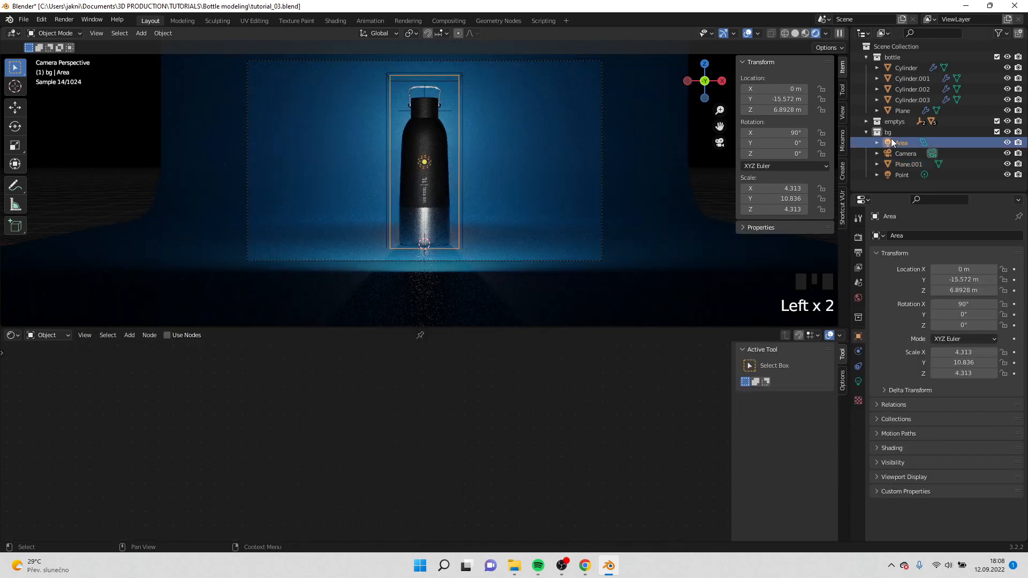
{"action": "left_click", "coordinate": [905, 175]}
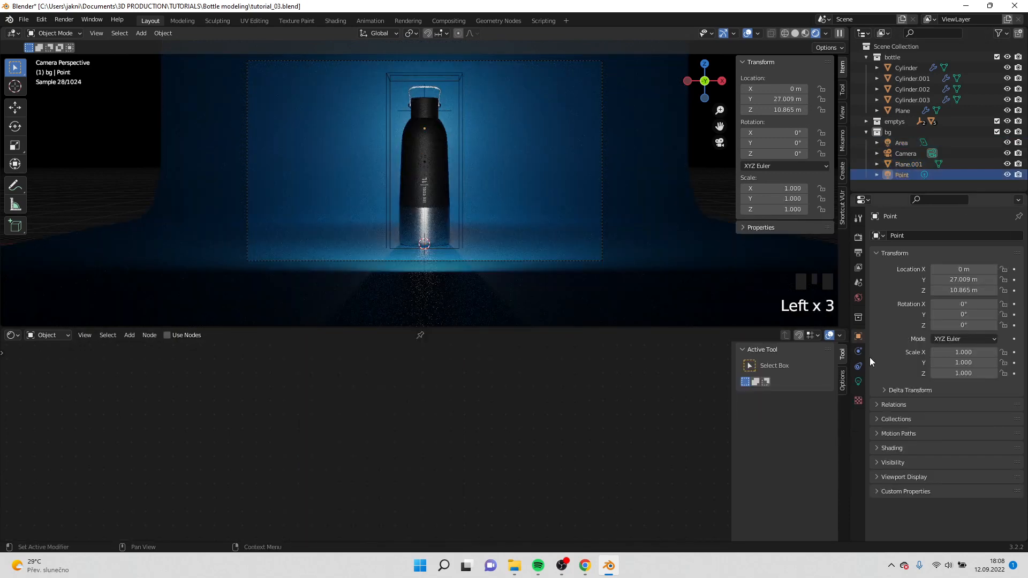
{"action": "left_click", "coordinate": [859, 381]}
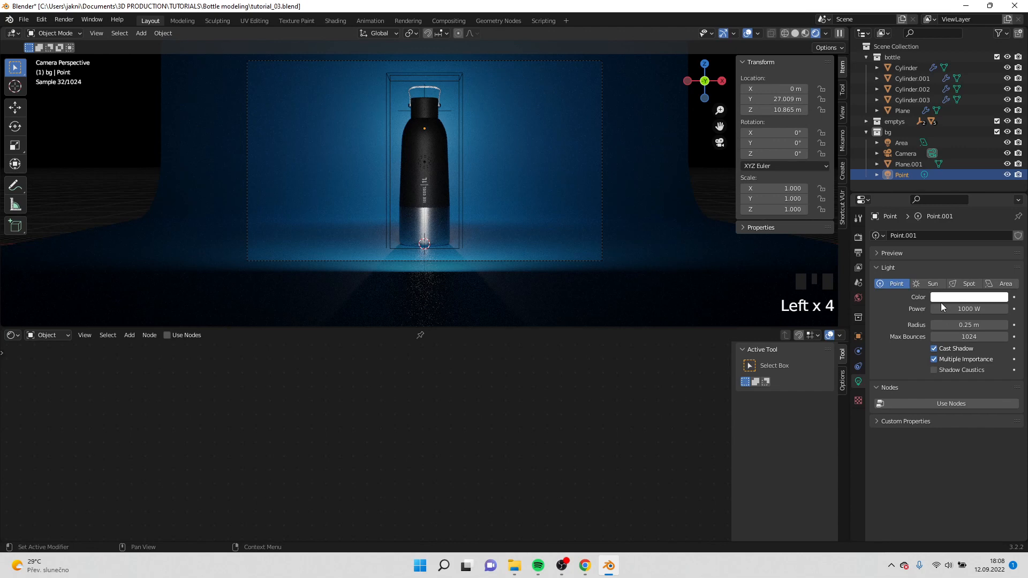
{"action": "left_click", "coordinate": [942, 297]}
{"action": "left_click_drag", "start_coordinate": [970, 164], "coordinate": [962, 163]}
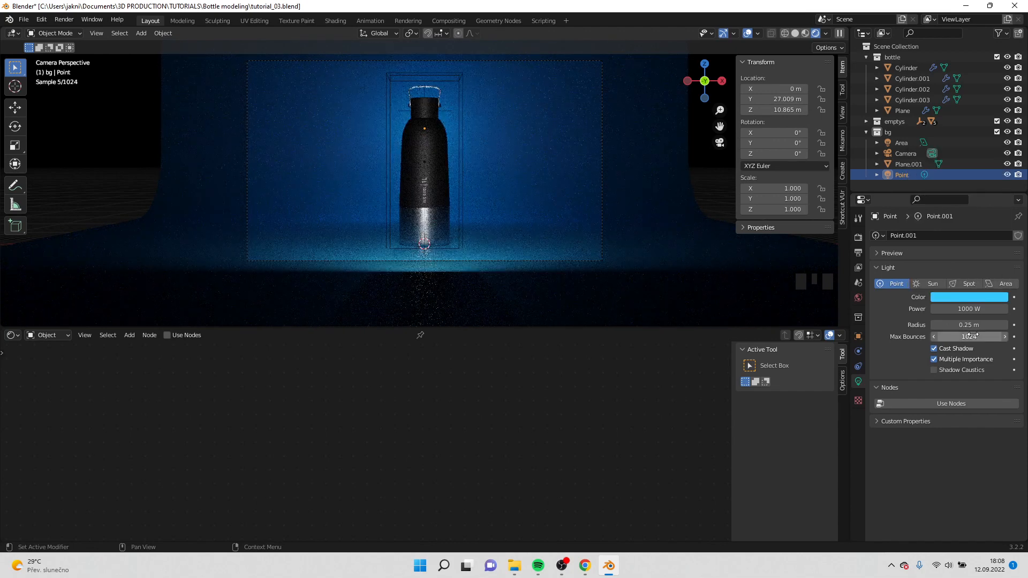
Step: Try a power of 2000 W for the point light
{"action": "left_click", "coordinate": [966, 309]}
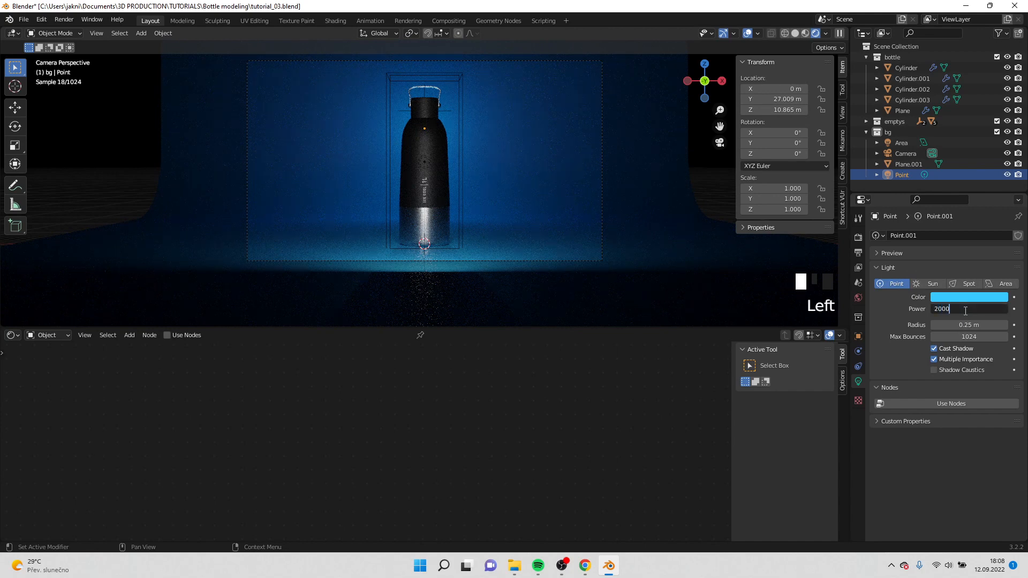
{"action": "type", "text": "2000"}
{"action": "key", "text": "Return"}
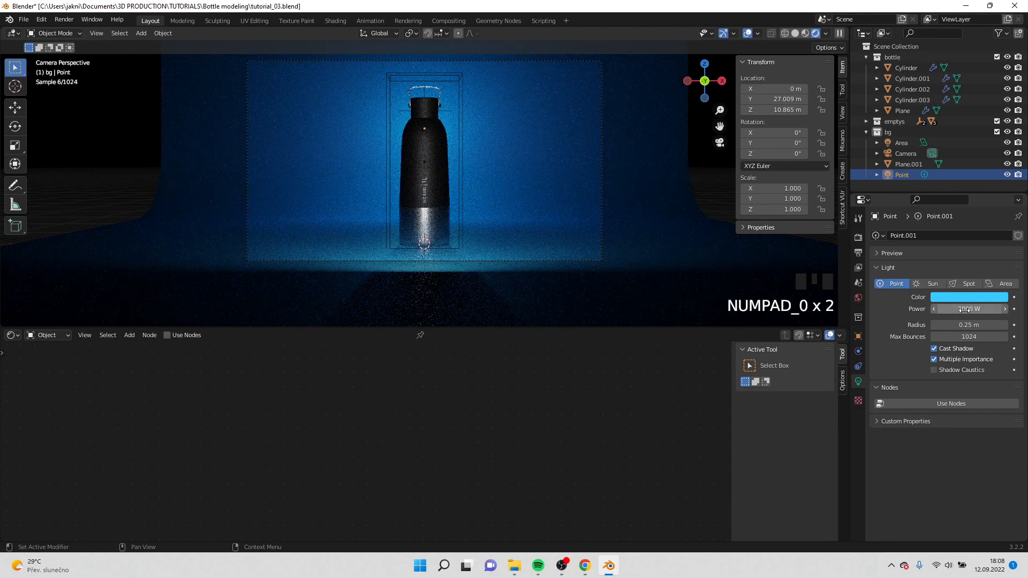
Step: Set the point light's power to 3000 W and its radius to 1 m
{"action": "left_click", "coordinate": [965, 310]}
{"action": "type", "text": "30"}
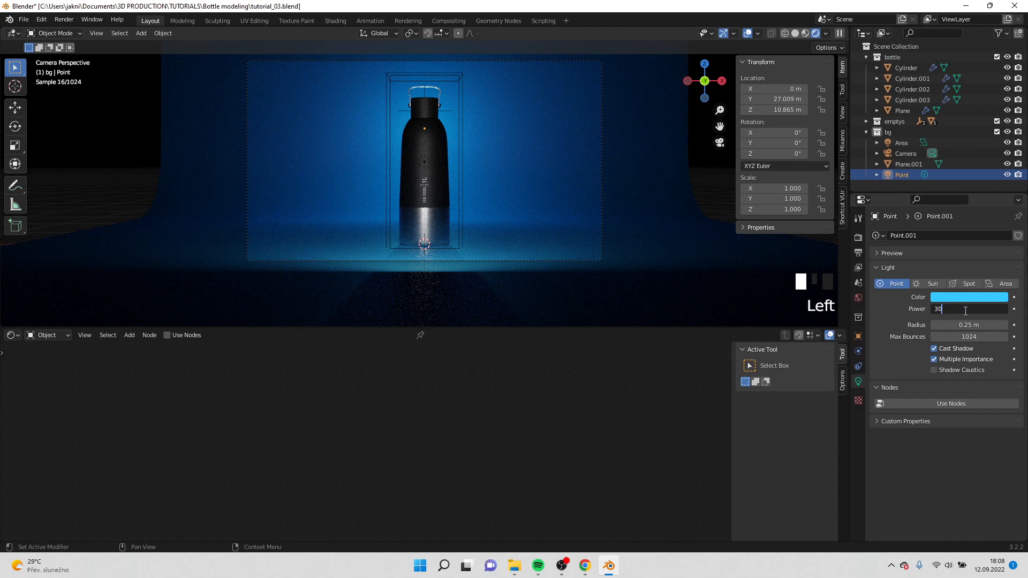
{"action": "type", "text": "00"}
{"action": "key", "text": "Return"}
{"action": "left_click", "coordinate": [964, 324]}
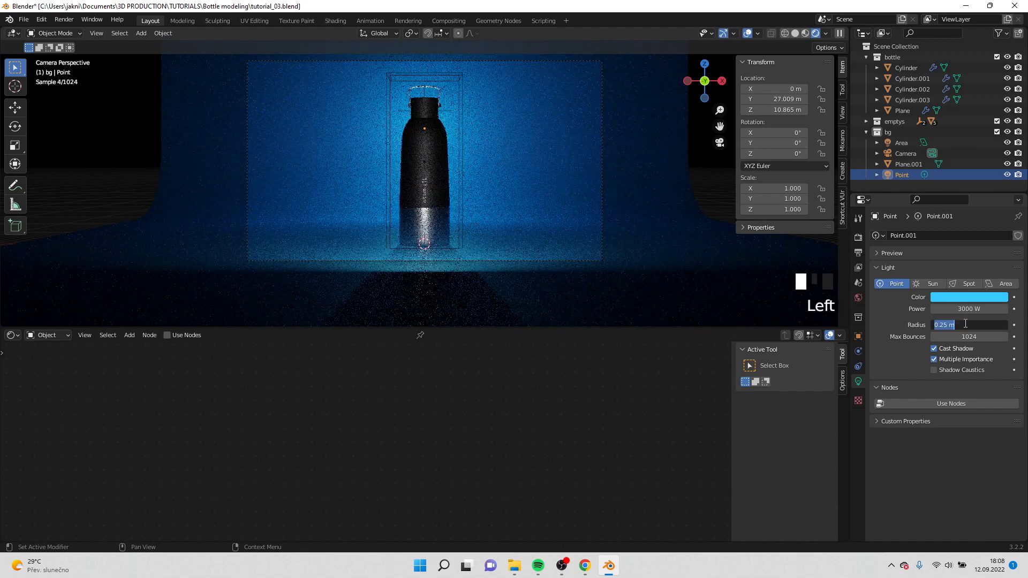
{"action": "type", "text": "1"}
{"action": "key", "text": "Return"}
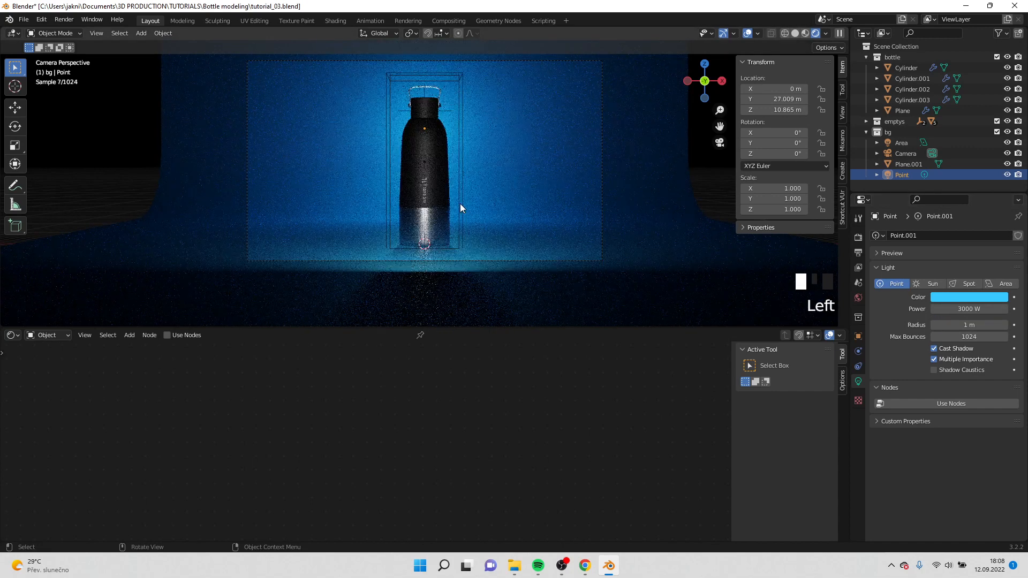
Step: Leave the camera view and switch the viewport to Material Preview shading
{"action": "middle_click_drag", "start_coordinate": [586, 229], "coordinate": [483, 237]}
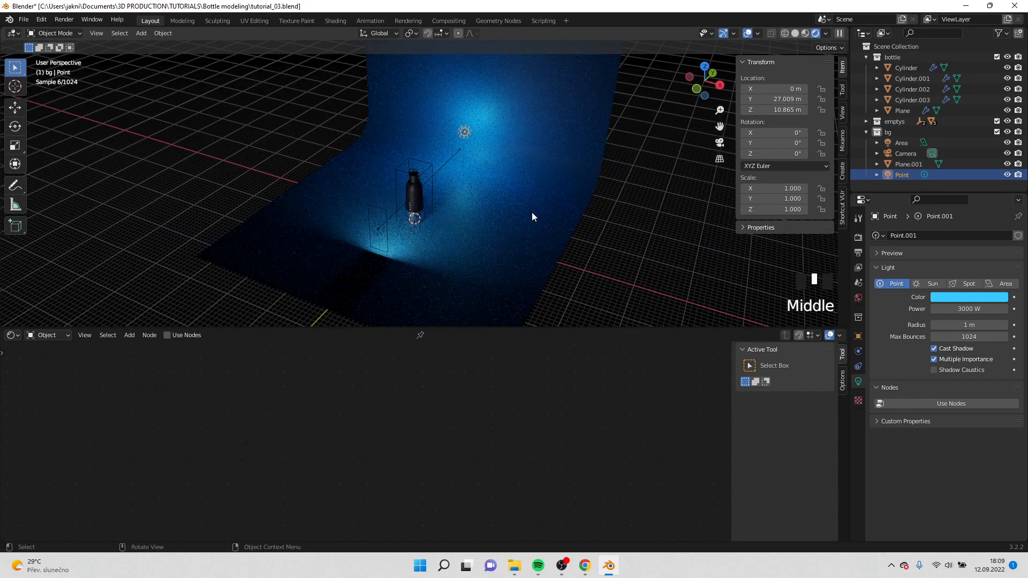
{"action": "left_click", "coordinate": [806, 33]}
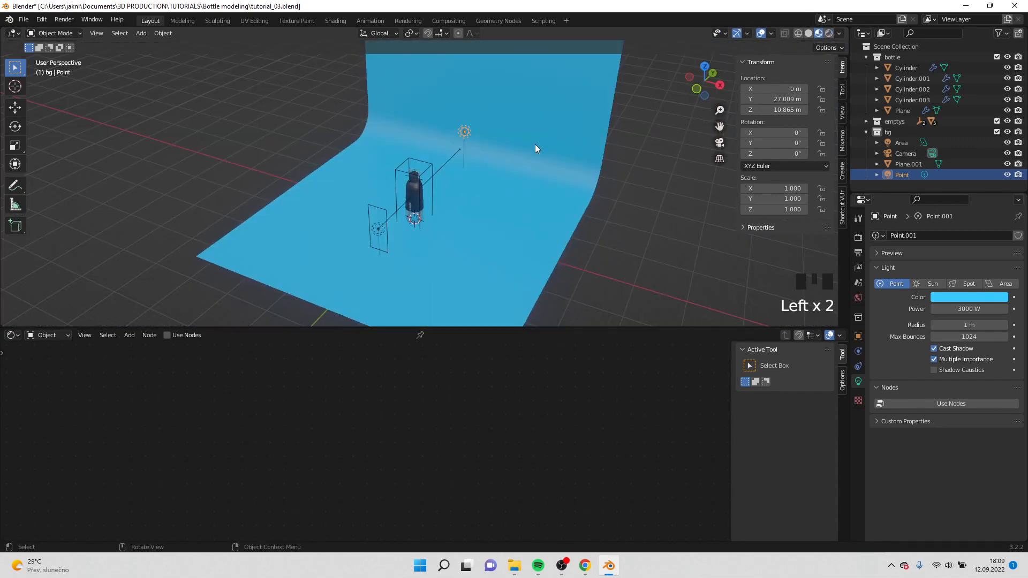
{"action": "middle_click_drag", "start_coordinate": [535, 143], "coordinate": [500, 169]}
Step: Collapse the bg collection and add a new collection named lightening
{"action": "key", "text": "shift+a"}
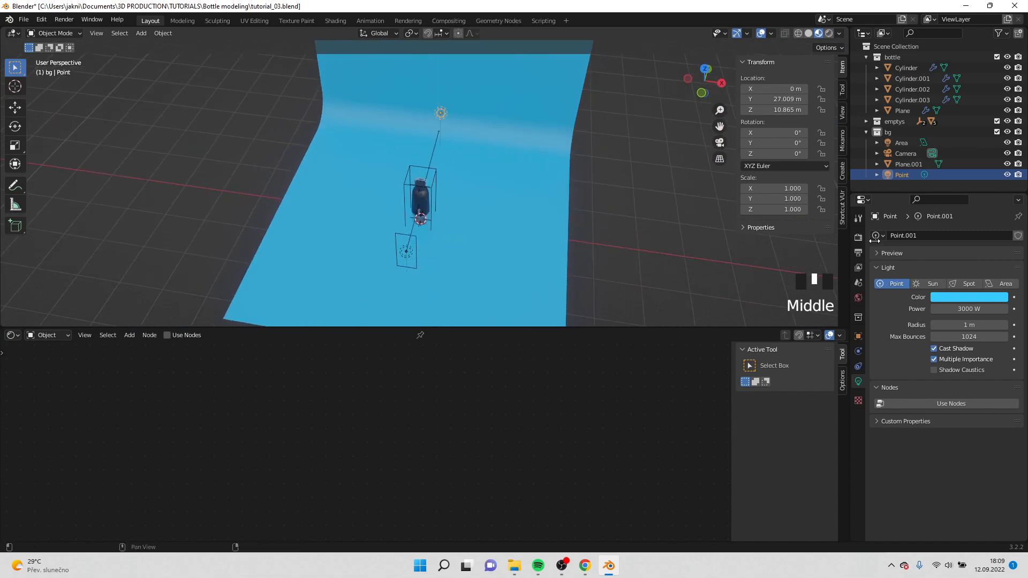
{"action": "left_click", "coordinate": [867, 132]}
{"action": "right_click", "coordinate": [867, 134]}
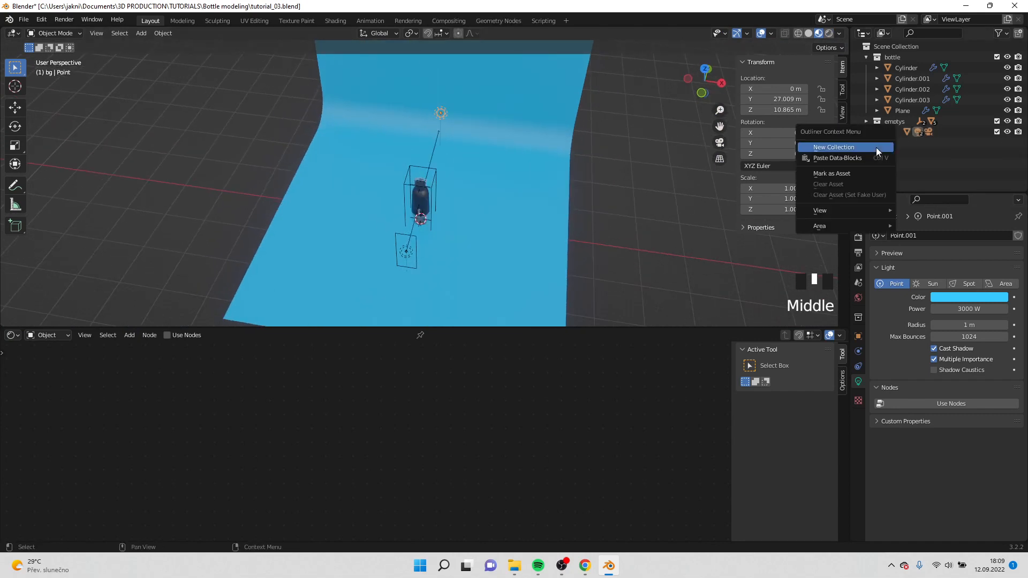
{"action": "left_click", "coordinate": [868, 146]}
{"action": "double_click", "coordinate": [898, 143]}
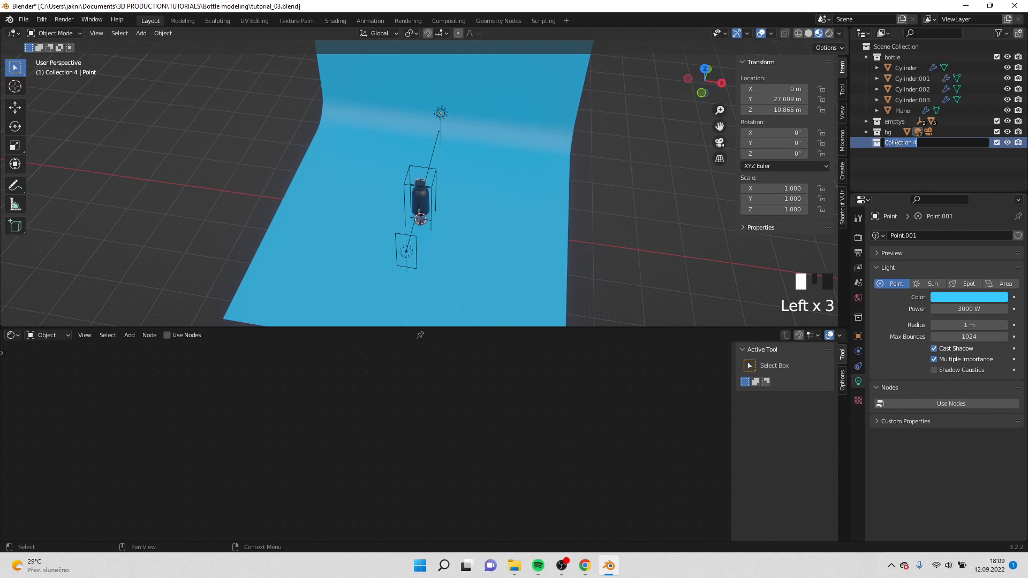
{"action": "type", "text": "lightening"}
{"action": "key", "text": "Return"}
Step: Add a mesh plane in the lightening collection and move it along X to the side of the bottle
{"action": "middle_click_drag", "start_coordinate": [513, 241], "coordinate": [532, 249]}
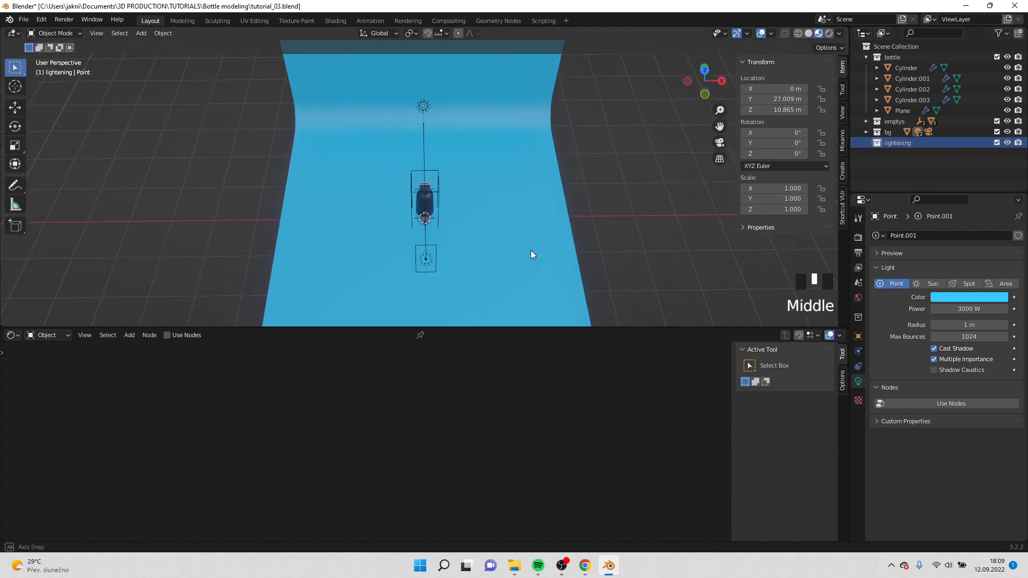
{"action": "key", "text": "shift+a"}
{"action": "mouse_move", "coordinate": [500, 91]}
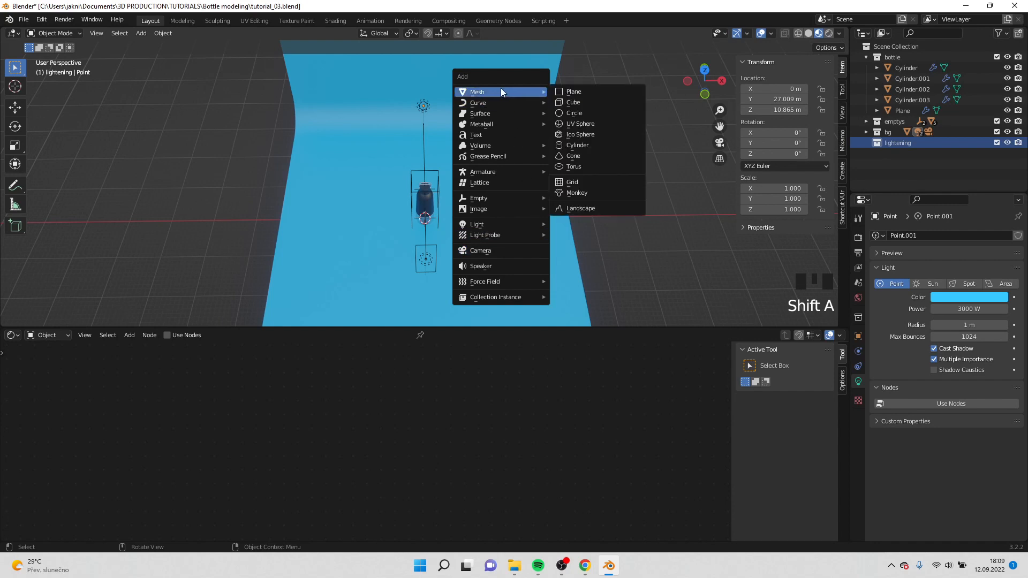
{"action": "left_click", "coordinate": [586, 94]}
{"action": "key", "text": "g"}
{"action": "key", "text": "y"}
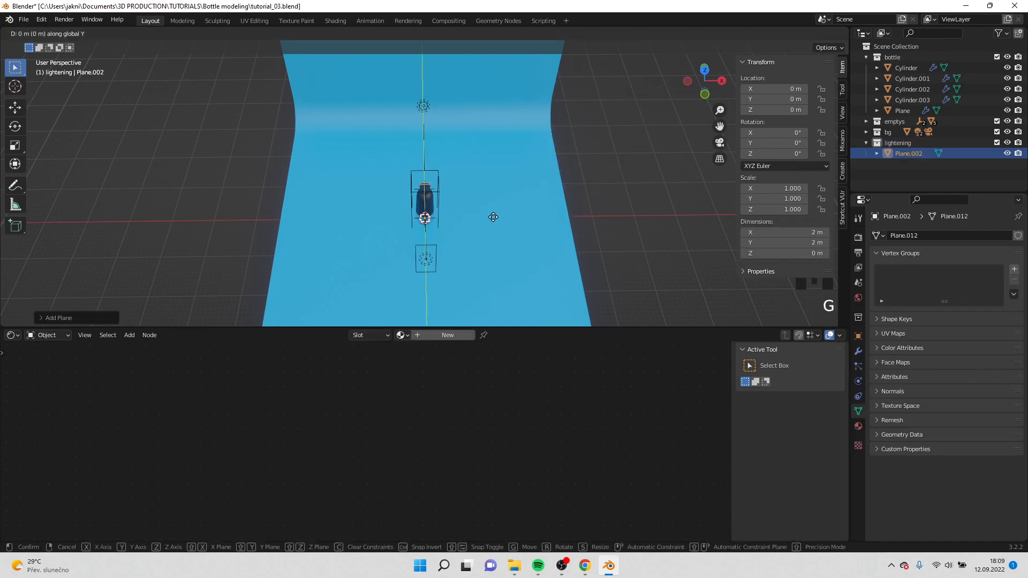
{"action": "key", "text": "x"}
{"action": "left_click", "coordinate": [686, 221]}
Step: Edit the new plane in top view and delete its two vertices on the positive X side, leaving a single edge
{"action": "middle_click_drag", "start_coordinate": [683, 221], "coordinate": [397, 120], "text": "shift"}
{"action": "scroll", "coordinate": [479, 227], "scroll_direction": "up", "scroll_amount": 3}
{"action": "key", "text": "KP_7"}
{"action": "scroll", "coordinate": [499, 217], "scroll_direction": "up", "scroll_amount": 4}
{"action": "key", "text": "Tab"}
{"action": "scroll", "coordinate": [416, 153], "scroll_direction": "up", "scroll_amount": 4}
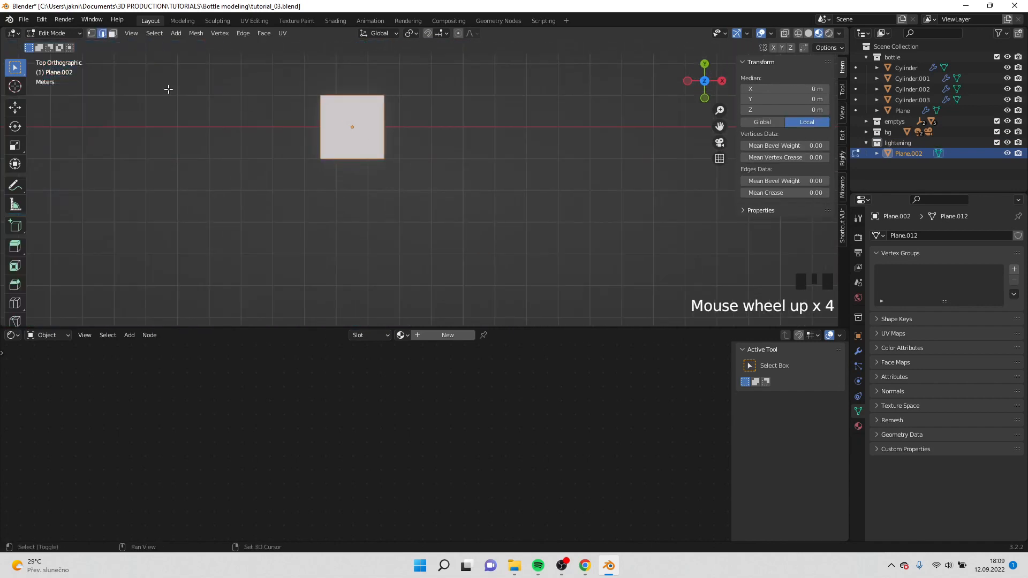
{"action": "left_click", "coordinate": [93, 34]}
{"action": "left_click_drag", "start_coordinate": [356, 68], "coordinate": [429, 200]}
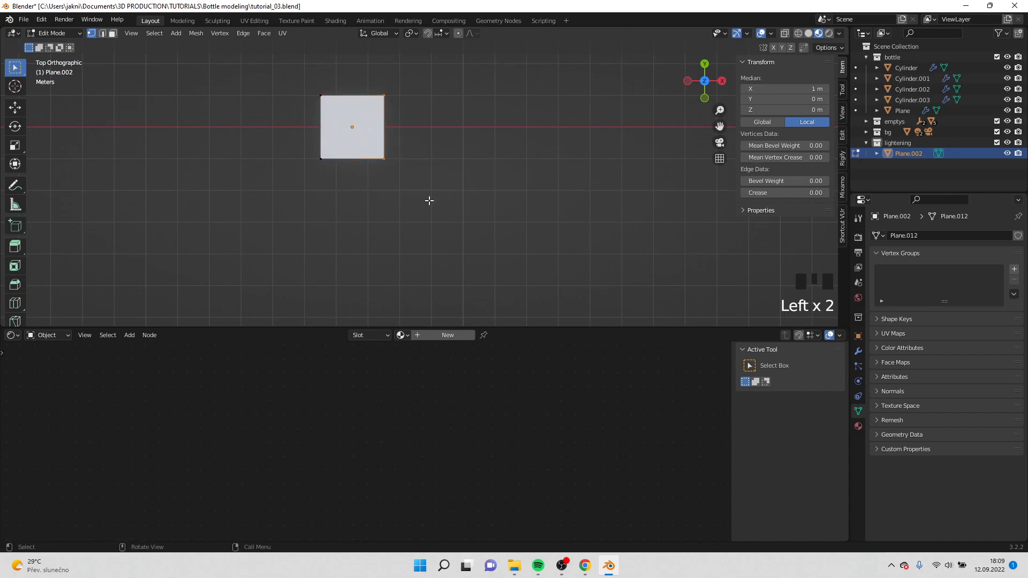
{"action": "key", "text": "x"}
{"action": "left_click", "coordinate": [422, 171]}
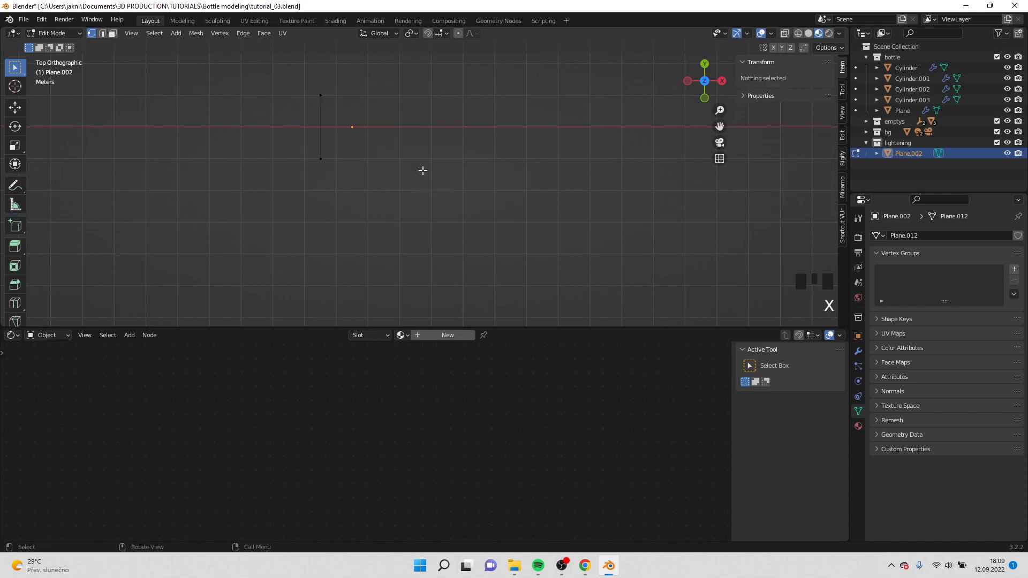
Step: Move the edge's vertex on the positive Y end along Y to about 3.51 m
{"action": "middle_click_drag", "start_coordinate": [370, 115], "coordinate": [385, 156], "text": "shift"}
{"action": "left_click_drag", "start_coordinate": [322, 130], "coordinate": [364, 176]}
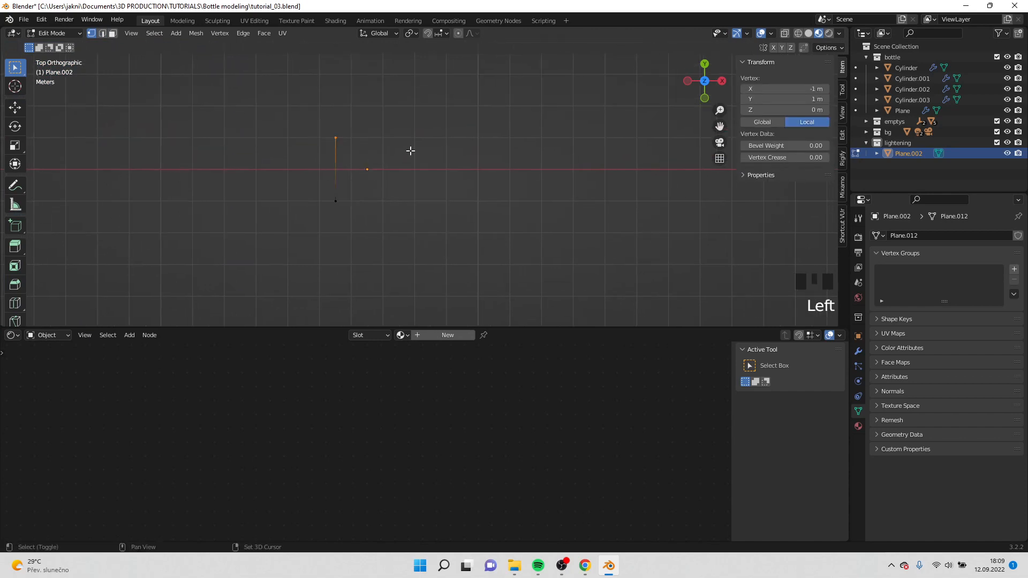
{"action": "middle_click_drag", "start_coordinate": [411, 151], "coordinate": [411, 196], "text": "shift"}
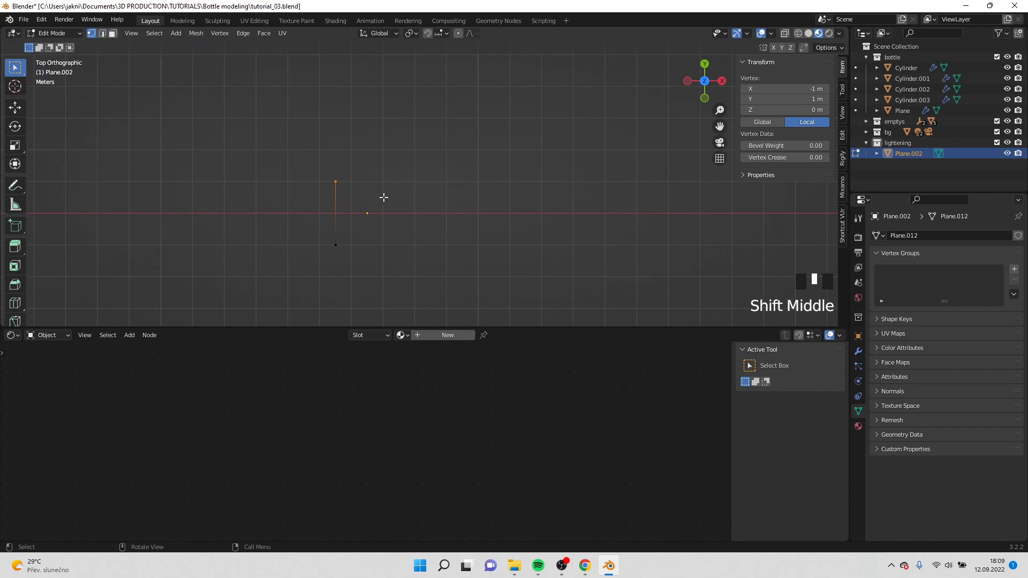
{"action": "key", "text": "g"}
{"action": "key", "text": "y"}
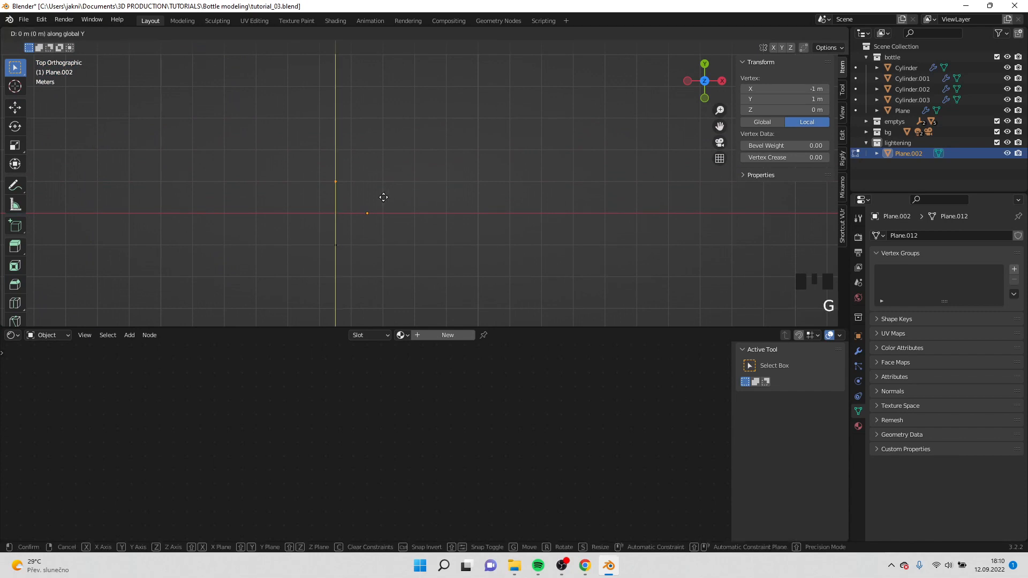
{"action": "left_click", "coordinate": [393, 117]}
{"action": "middle_click_drag", "start_coordinate": [393, 118], "coordinate": [393, 158], "text": "shift"}
Step: Extrude four vertices from the edge's upper end in a lightning zigzag, ending at about X -0.85 m, Y 10.25 m
{"action": "key", "text": "e"}
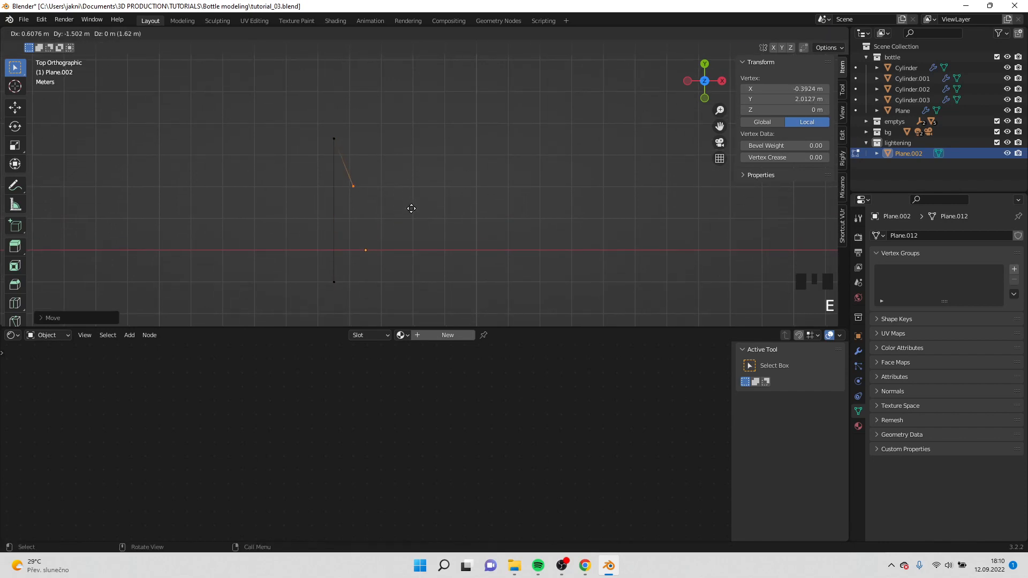
{"action": "left_click", "coordinate": [425, 217]}
{"action": "middle_click_drag", "start_coordinate": [432, 140], "coordinate": [433, 201], "text": "shift"}
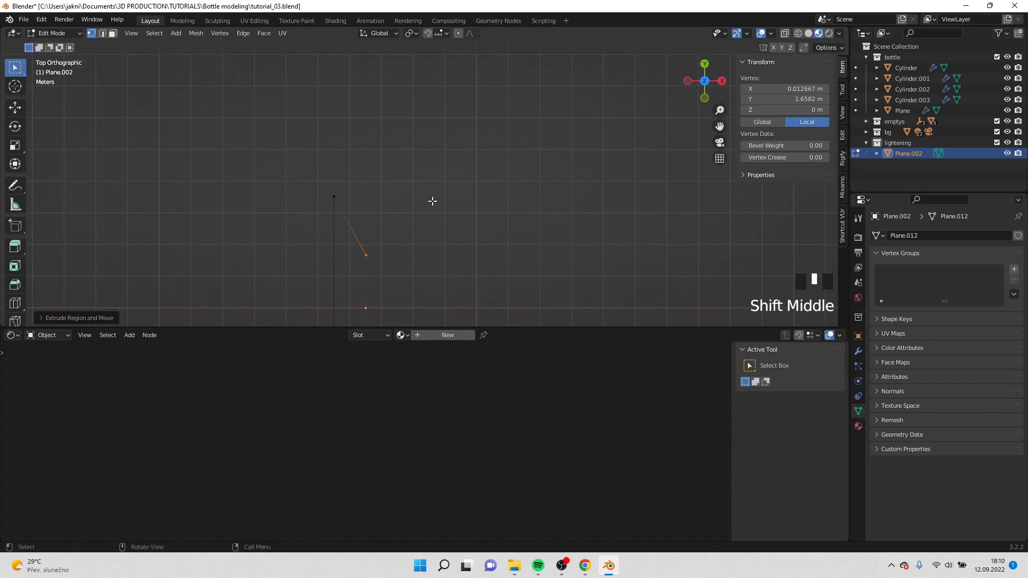
{"action": "key", "text": "e"}
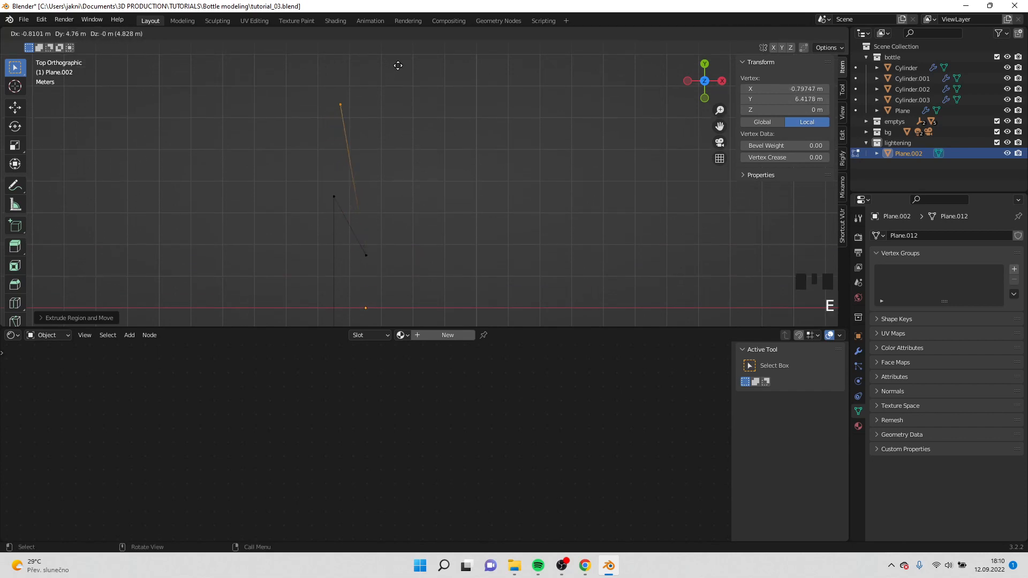
{"action": "left_click", "coordinate": [400, 312]}
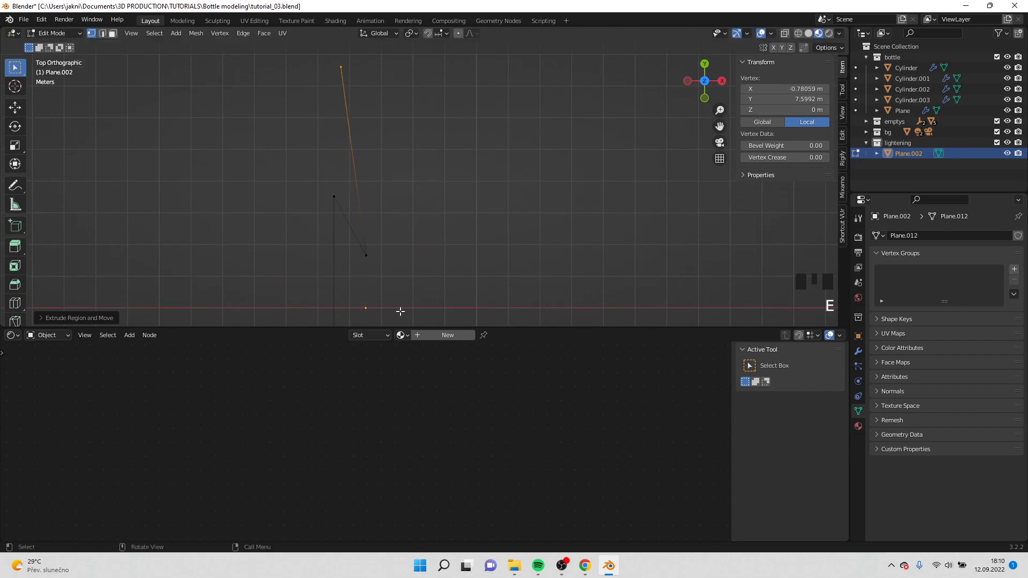
{"action": "middle_click_drag", "start_coordinate": [440, 219], "coordinate": [466, 222], "text": "shift"}
{"action": "key", "text": "e"}
{"action": "left_click", "coordinate": [452, 261]}
{"action": "scroll", "coordinate": [466, 222], "scroll_direction": "down", "scroll_amount": 4}
{"action": "key", "text": "e"}
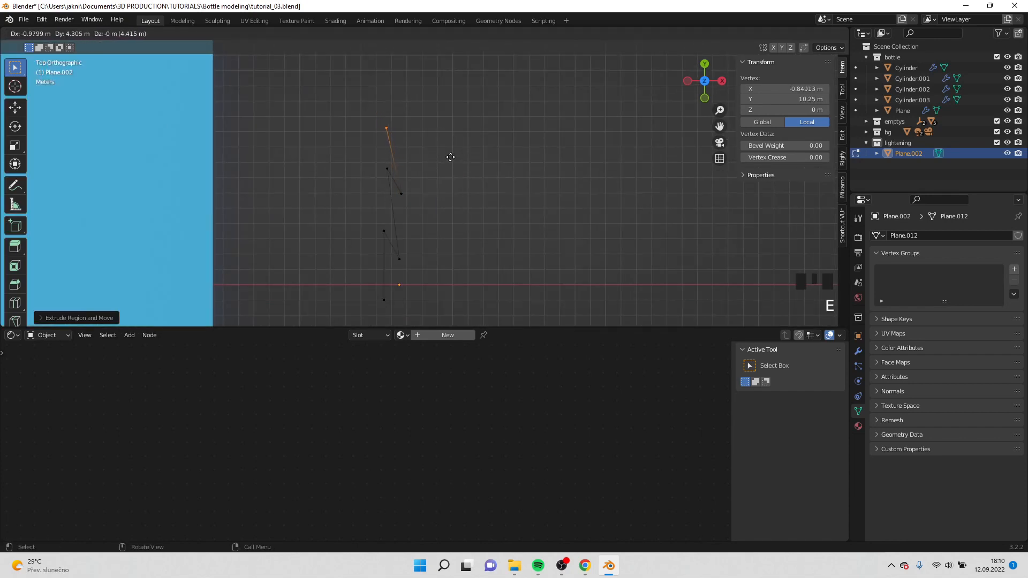
{"action": "left_click", "coordinate": [450, 157]}
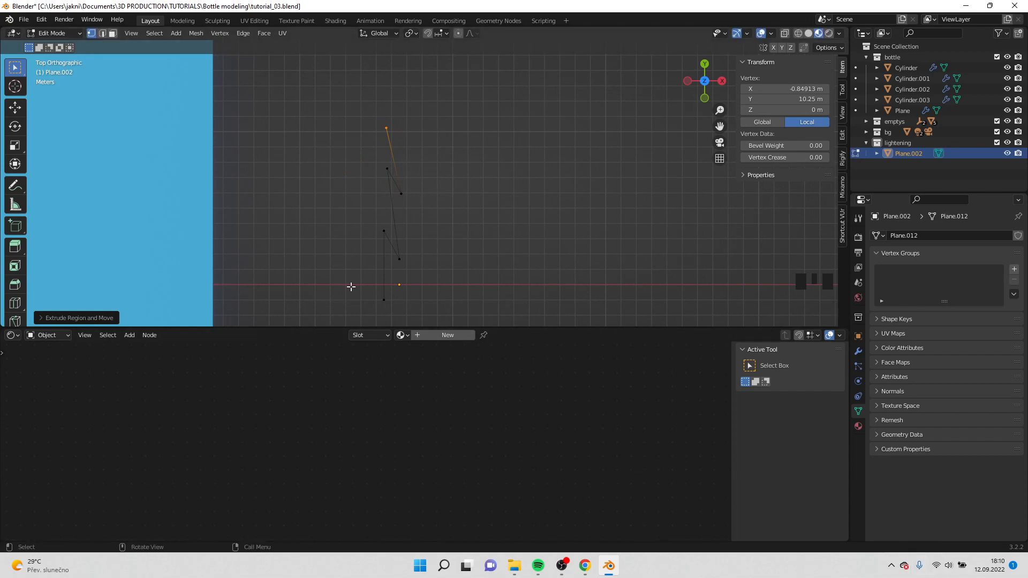
Step: Shift the zigzag's lowest vertex slightly down and toward positive X so that the bottom segment slants
{"action": "left_click_drag", "start_coordinate": [355, 289], "coordinate": [395, 326]}
{"action": "key", "text": "e"}
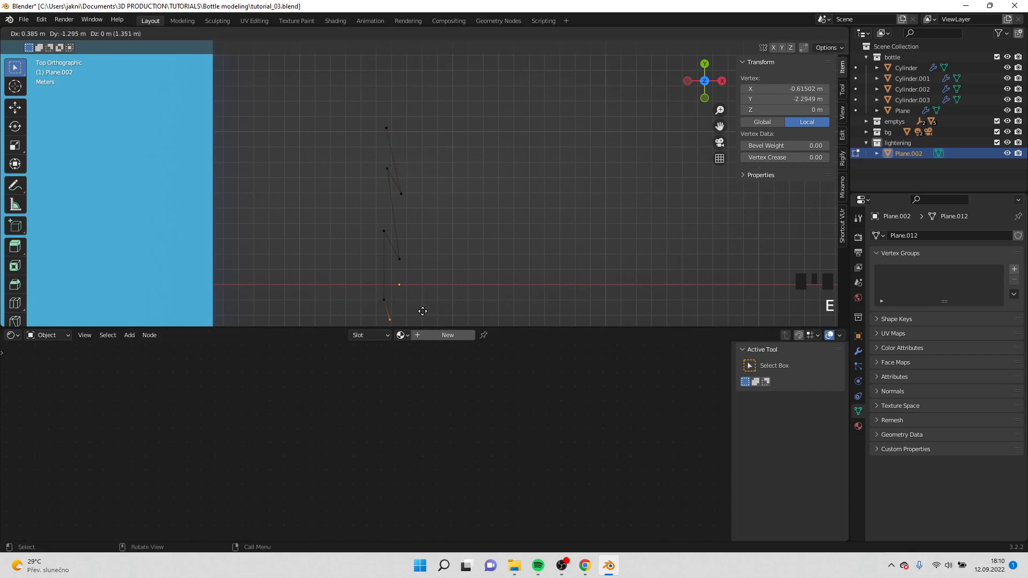
{"action": "right_click", "coordinate": [421, 311]}
{"action": "key", "text": "g"}
{"action": "right_click", "coordinate": [432, 53]}
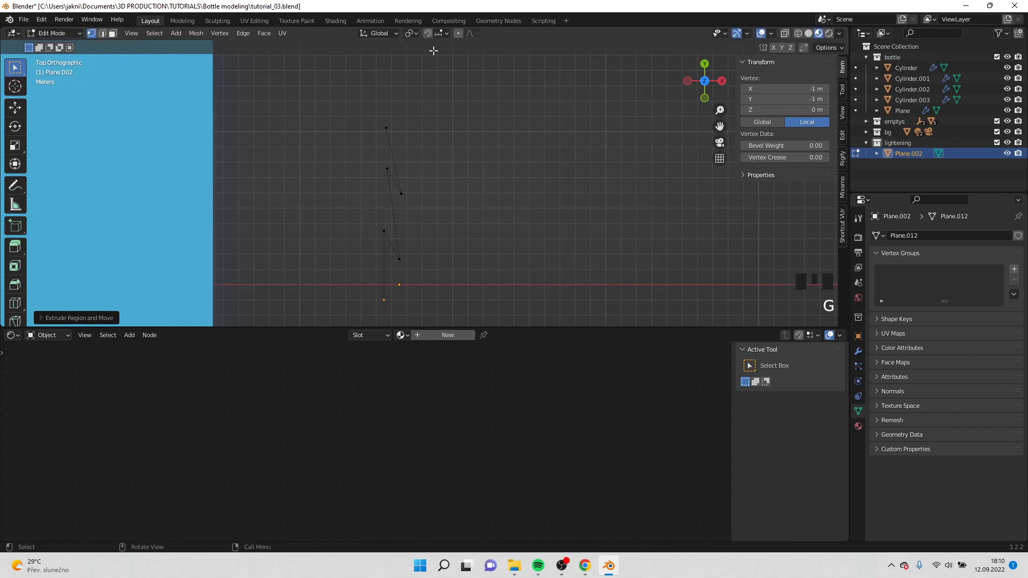
{"action": "key", "text": "ctrl+z"}
{"action": "middle_click_drag", "start_coordinate": [464, 253], "coordinate": [445, 179], "text": "shift"}
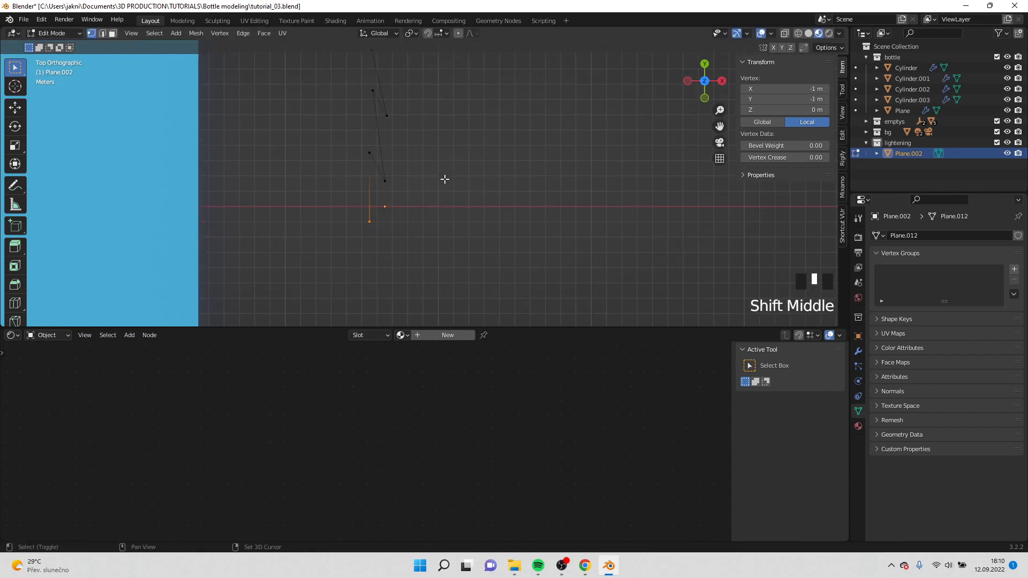
{"action": "key", "text": "g"}
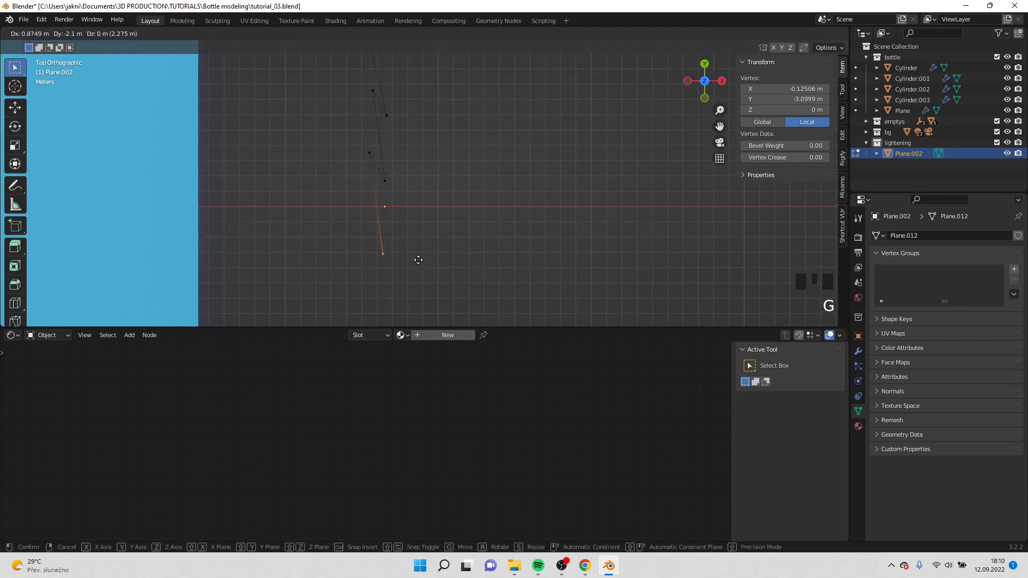
{"action": "left_click", "coordinate": [416, 233]}
Step: Convert the zigzag object to a curve and give it a round bevel depth of 0.12 m
{"action": "key", "text": "Tab"}
{"action": "right_click", "coordinate": [381, 182]}
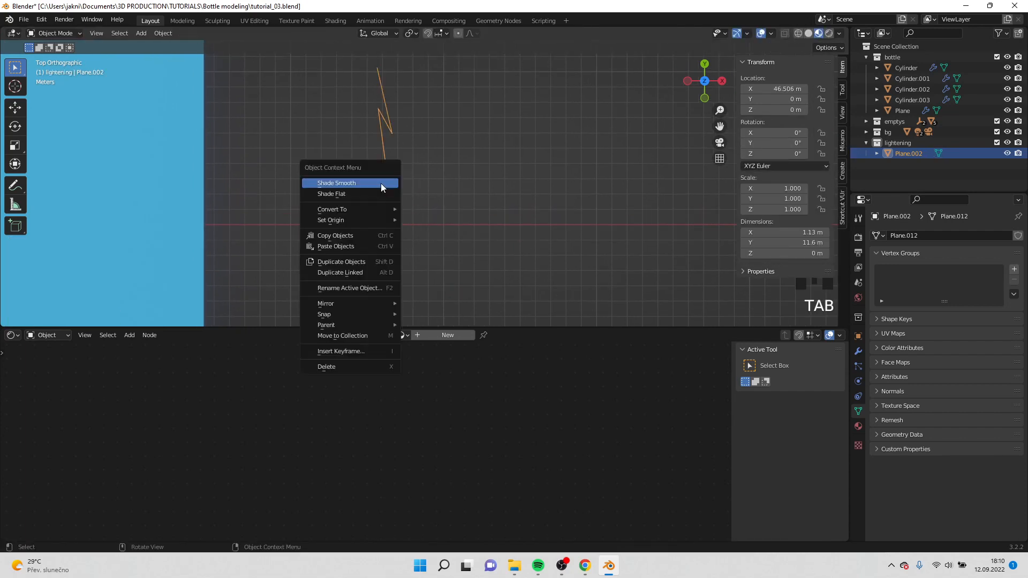
{"action": "mouse_move", "coordinate": [377, 218]}
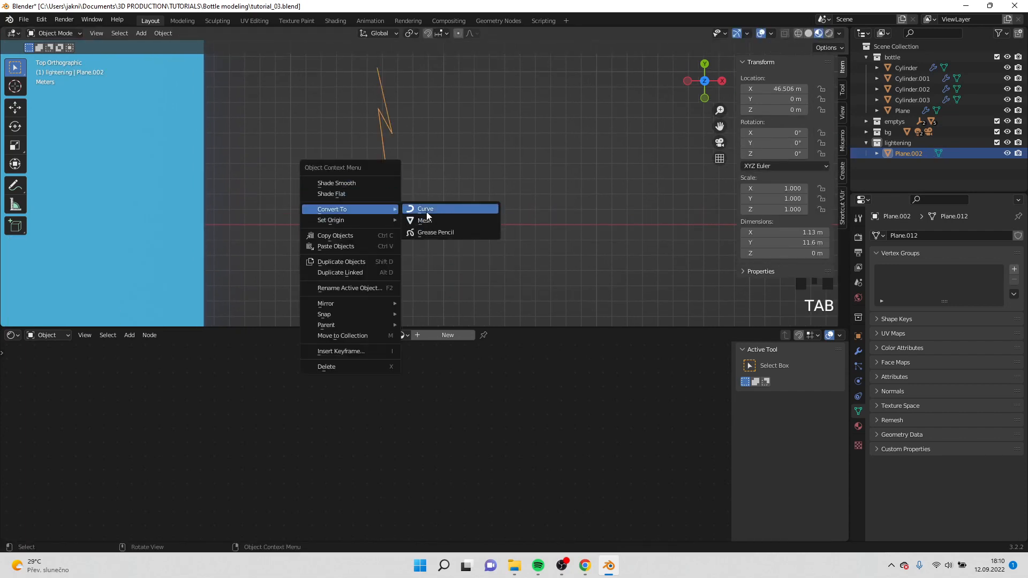
{"action": "left_click", "coordinate": [427, 211]}
{"action": "scroll", "coordinate": [942, 445], "scroll_direction": "down", "scroll_amount": 5}
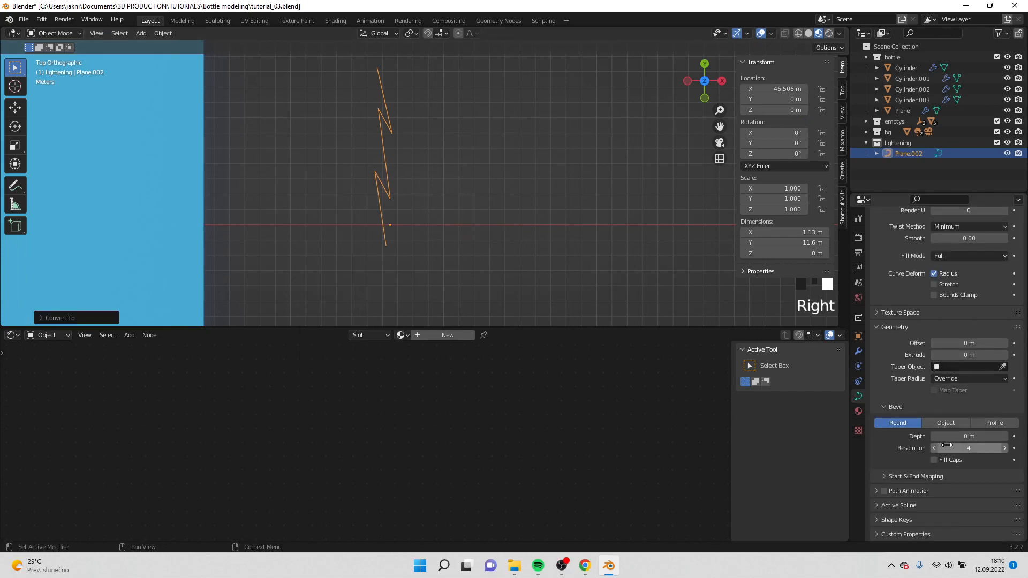
{"action": "left_click_drag", "start_coordinate": [962, 436], "coordinate": [994, 437]}
Step: Convert the beveled zigzag curve back to a mesh
{"action": "right_click", "coordinate": [391, 194]}
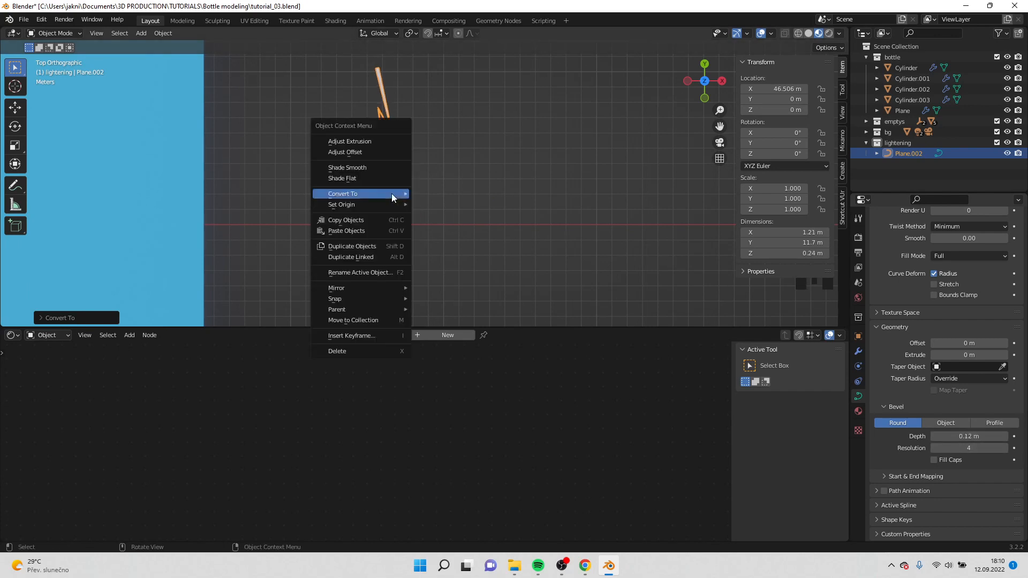
{"action": "mouse_move", "coordinate": [390, 193]}
{"action": "left_click", "coordinate": [441, 206]}
Step: Edit the lightning mesh with X-ray on and scale down the vertices at its upper tip to taper it
{"action": "middle_click_drag", "start_coordinate": [457, 145], "coordinate": [475, 175], "text": "shift"}
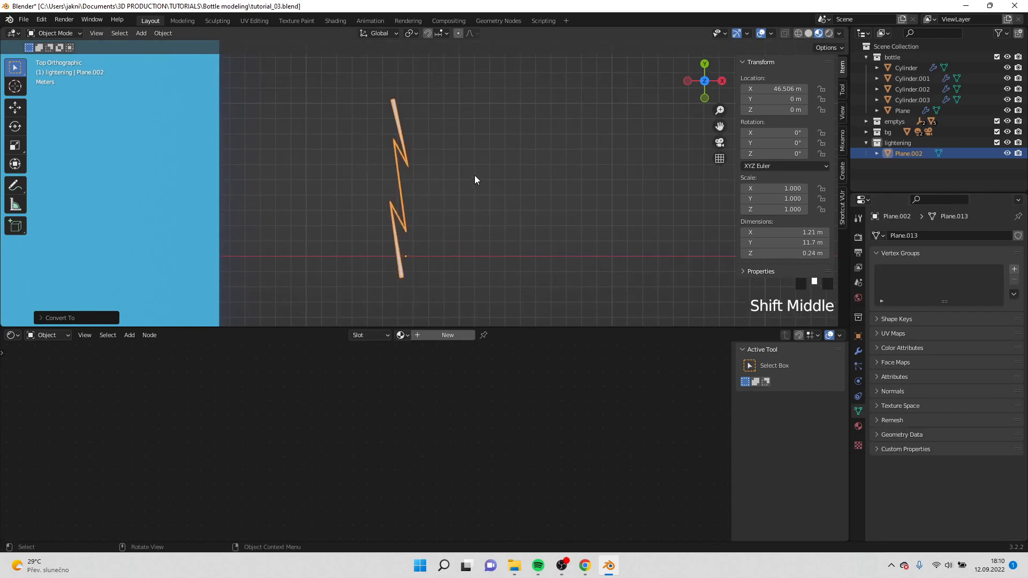
{"action": "key", "text": "Tab"}
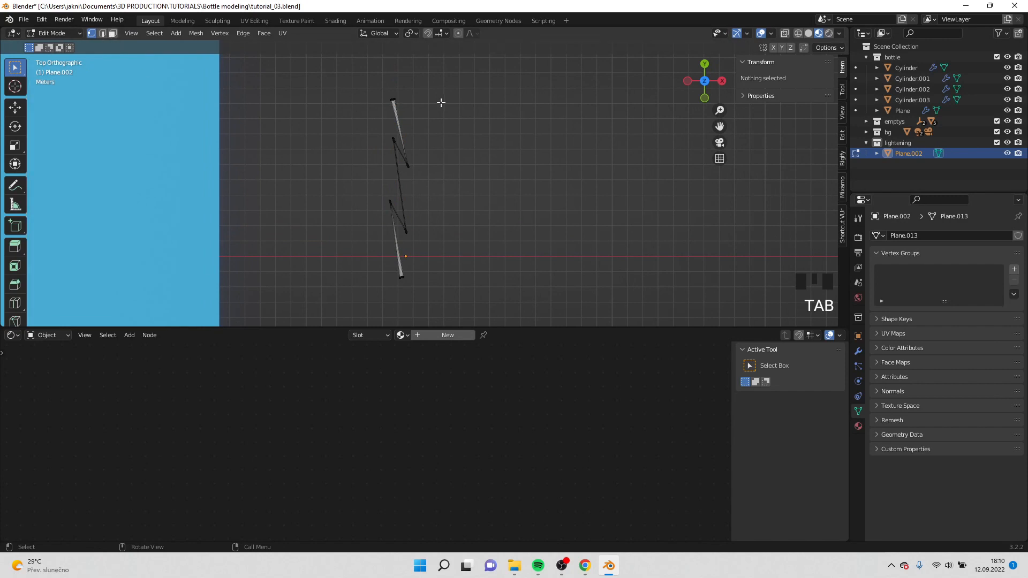
{"action": "left_click", "coordinate": [338, 96]}
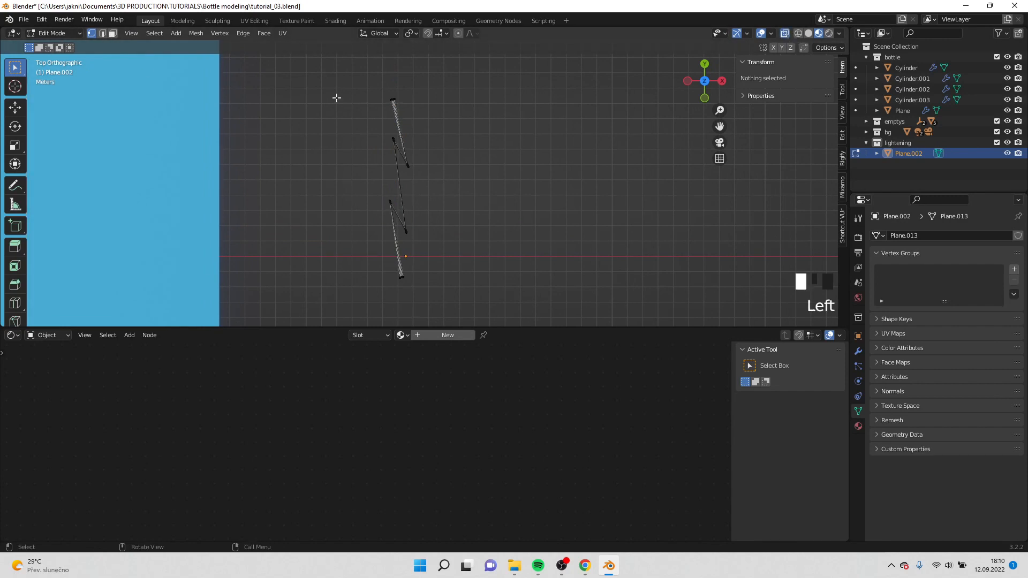
{"action": "left_click_drag", "start_coordinate": [346, 82], "coordinate": [415, 109]}
{"action": "key", "text": "s"}
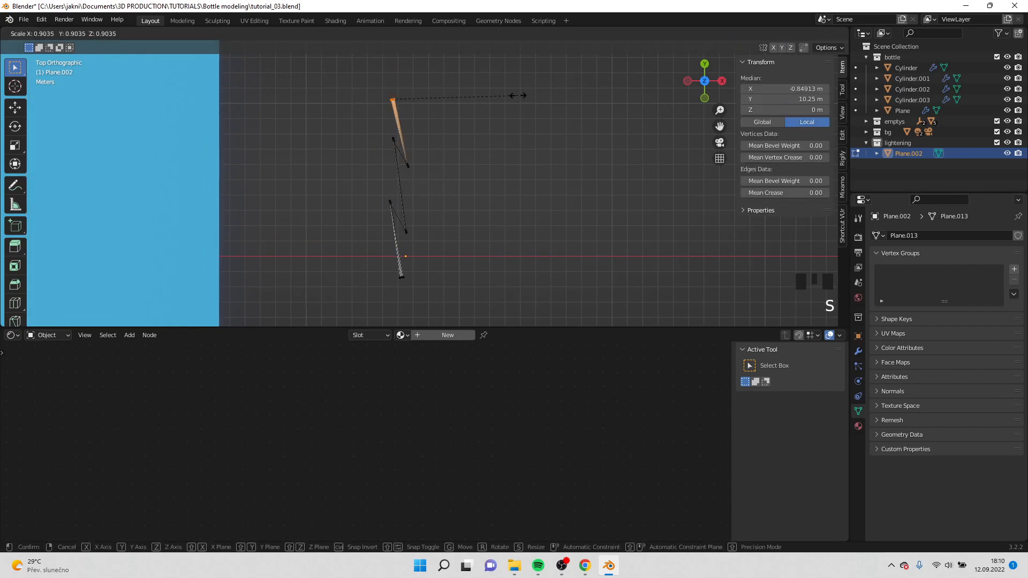
{"action": "left_click", "coordinate": [444, 97]}
Step: Enlarge the vertex rings at the two uppermost bends of the lightning, scaling the first by about 1.33
{"action": "scroll", "coordinate": [445, 115], "scroll_direction": "up", "scroll_amount": 4}
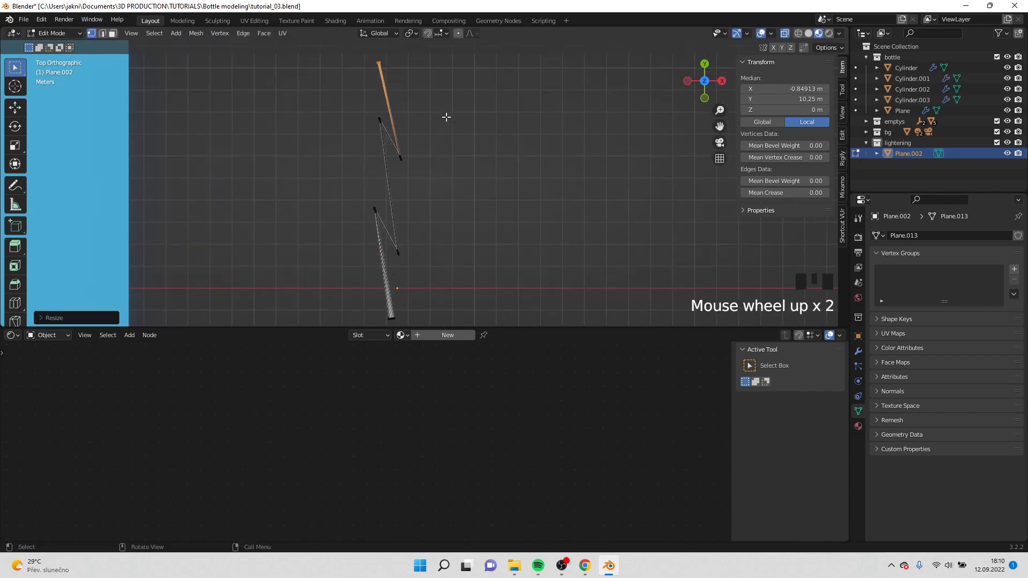
{"action": "middle_click_drag", "start_coordinate": [449, 150], "coordinate": [461, 165], "text": "shift"}
{"action": "left_click_drag", "start_coordinate": [382, 156], "coordinate": [436, 194]}
{"action": "key", "text": "s"}
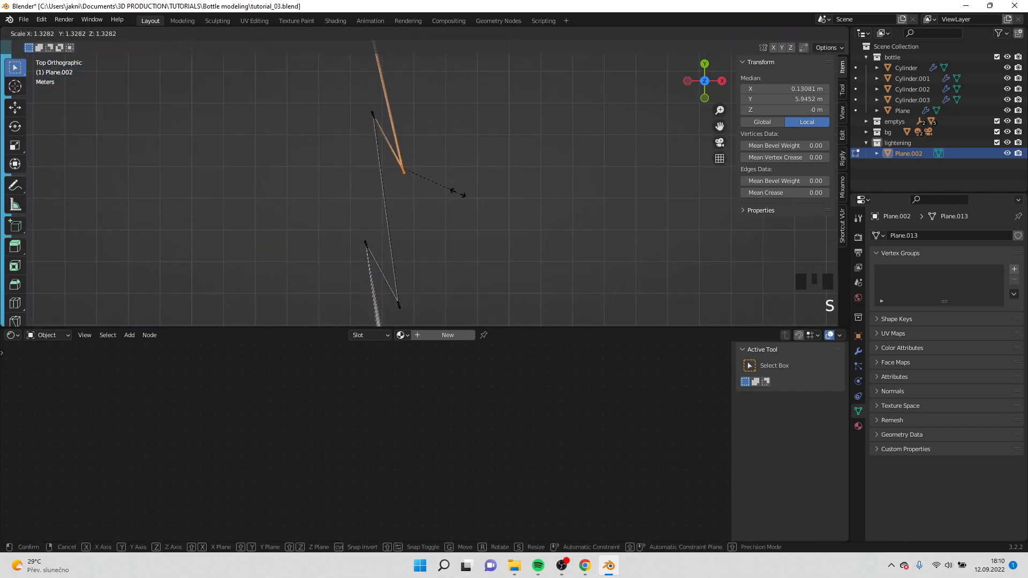
{"action": "left_click", "coordinate": [459, 190]}
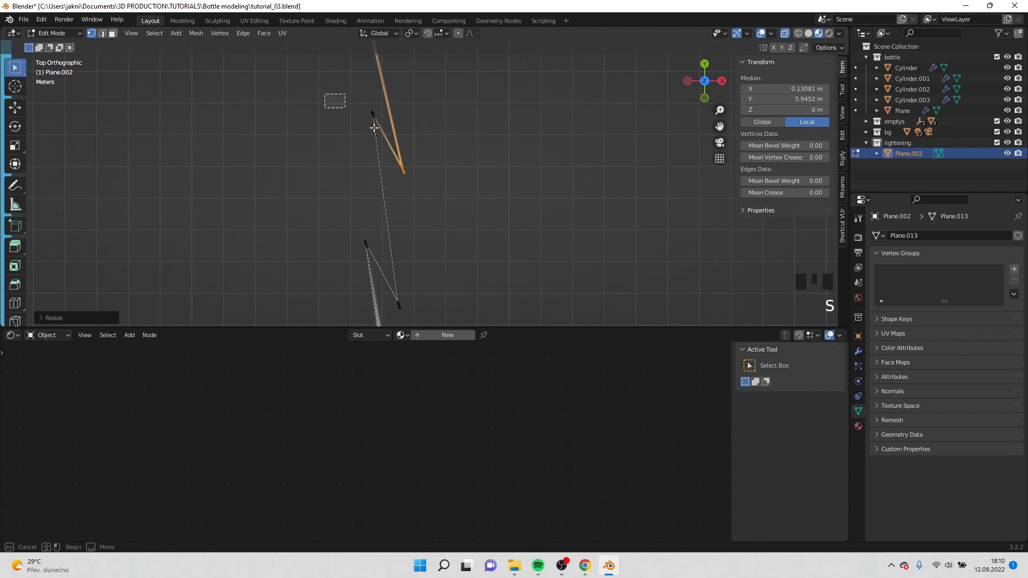
{"action": "left_click_drag", "start_coordinate": [325, 97], "coordinate": [396, 131]}
{"action": "key", "text": "s"}
{"action": "left_click", "coordinate": [444, 156]}
{"action": "middle_click_drag", "start_coordinate": [448, 167], "coordinate": [433, 105], "text": "shift"}
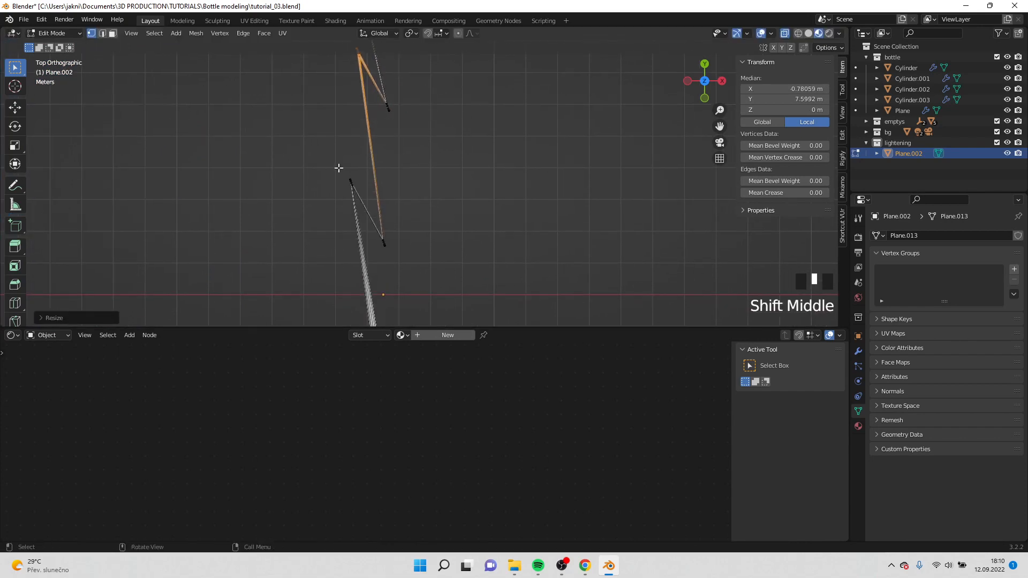
Step: Enlarge the vertex rings at the two lower bends of the lightning to thicken them
{"action": "left_click_drag", "start_coordinate": [338, 168], "coordinate": [396, 191]}
{"action": "key", "text": "s"}
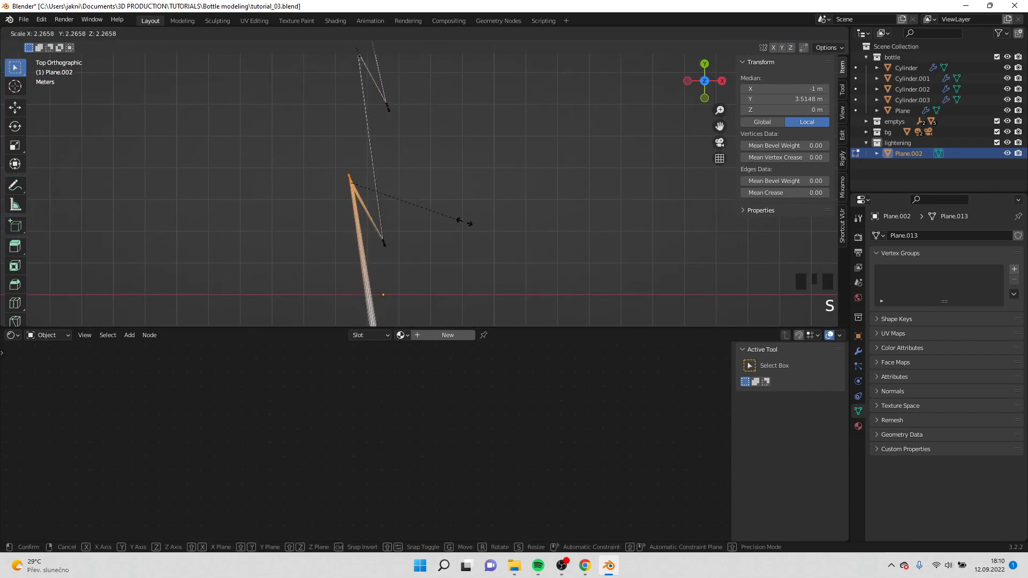
{"action": "left_click", "coordinate": [482, 226]}
{"action": "left_click_drag", "start_coordinate": [357, 214], "coordinate": [415, 263]}
{"action": "key", "text": "s"}
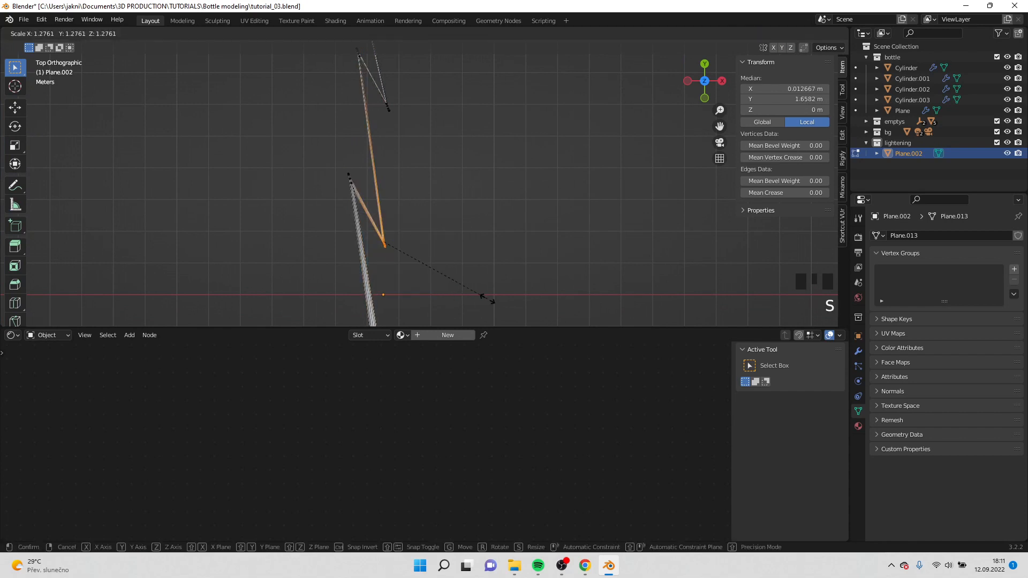
Step: Try to scale all four bends together, first about their shared centre and again with Individual Origins as pivot
{"action": "scroll", "coordinate": [471, 126], "scroll_direction": "down", "scroll_amount": 4}
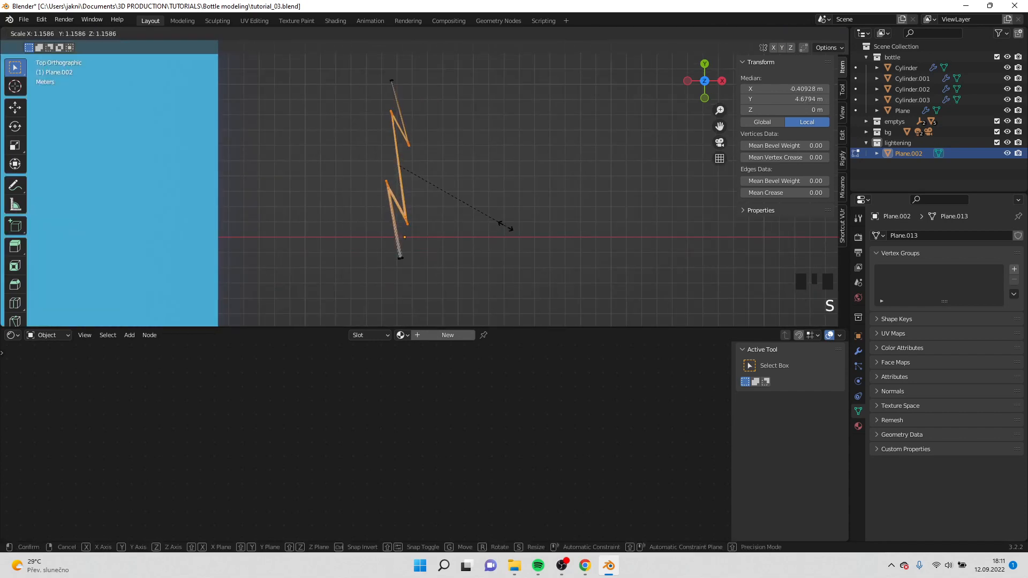
{"action": "left_click", "coordinate": [498, 114]}
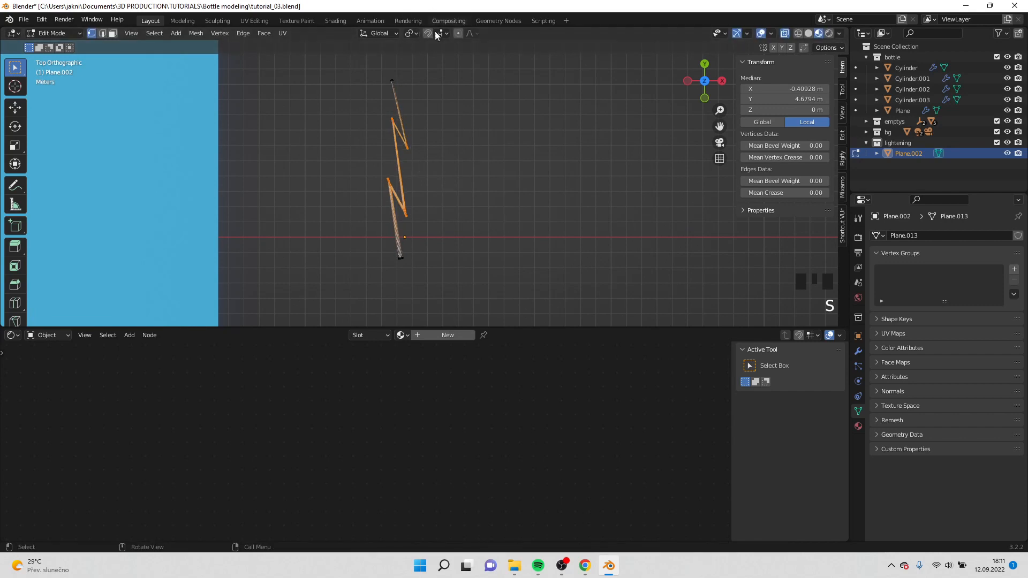
{"action": "left_click", "coordinate": [414, 33]}
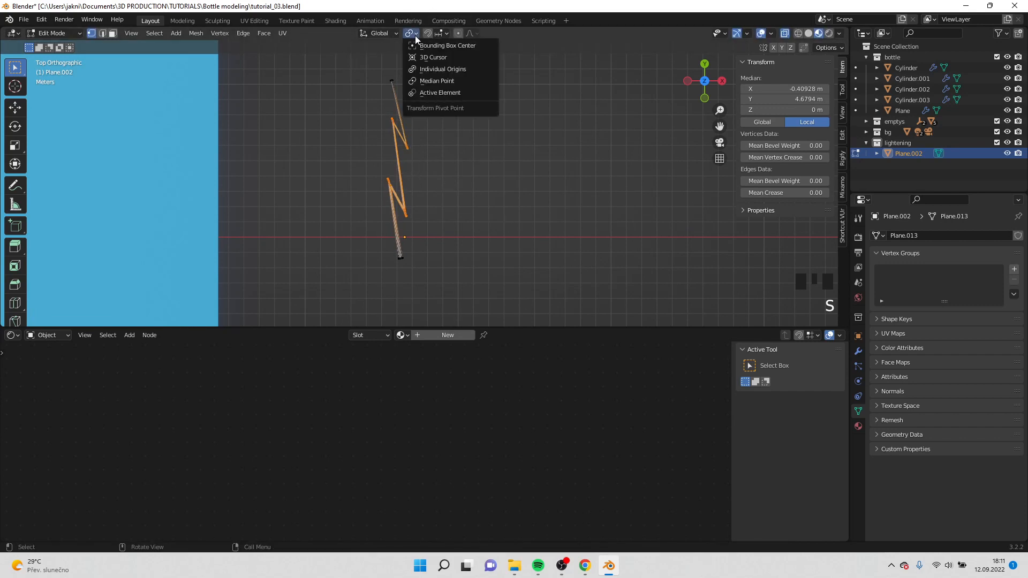
{"action": "left_click", "coordinate": [439, 72]}
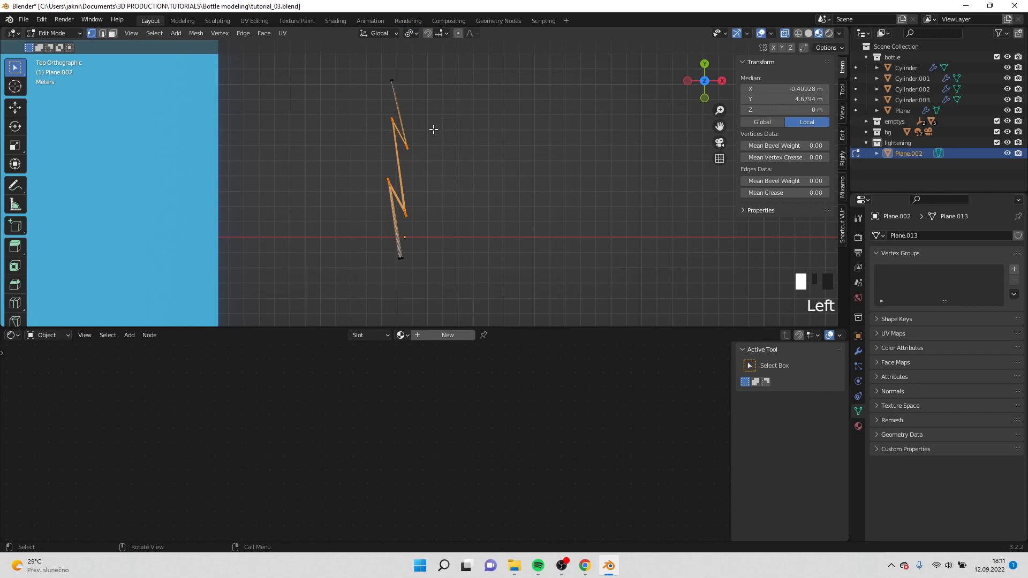
{"action": "key", "text": "s"}
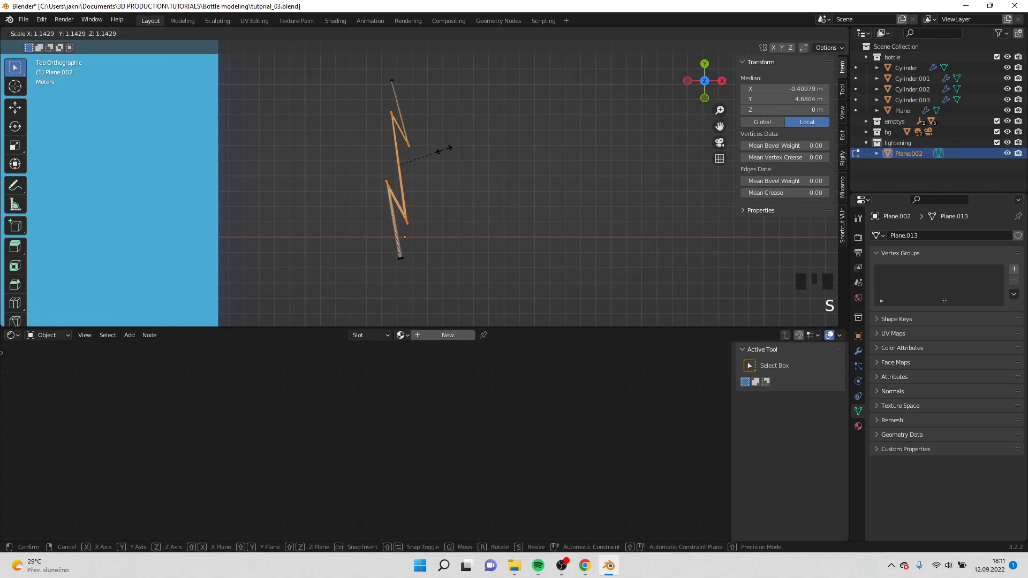
{"action": "left_click", "coordinate": [444, 150]}
{"action": "left_click", "coordinate": [411, 33]}
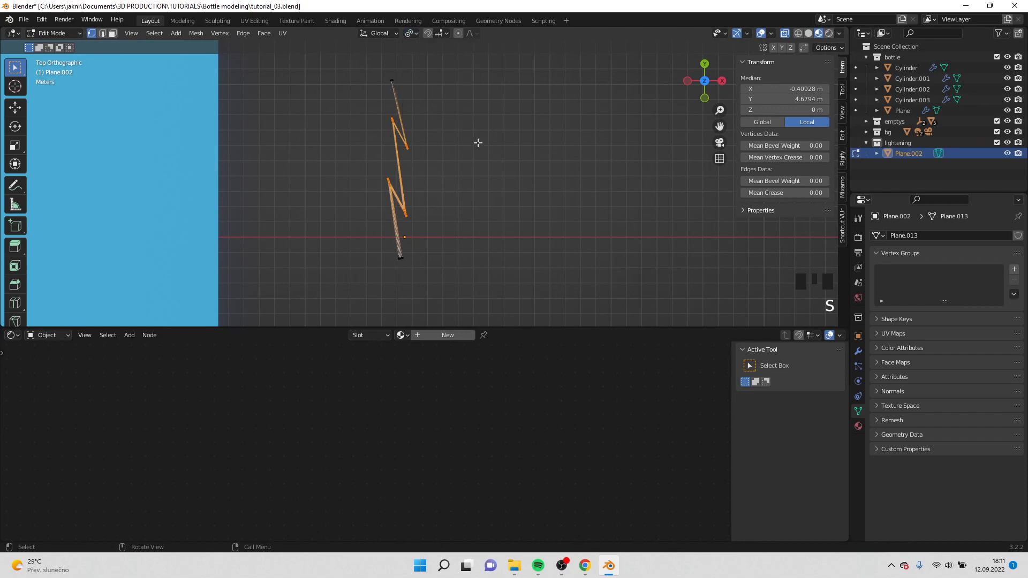
{"action": "key", "text": "grave"}
Step: Inspect the deselected lightning's overall shape in Object Mode and return to editing its mesh
{"action": "key", "text": "Tab"}
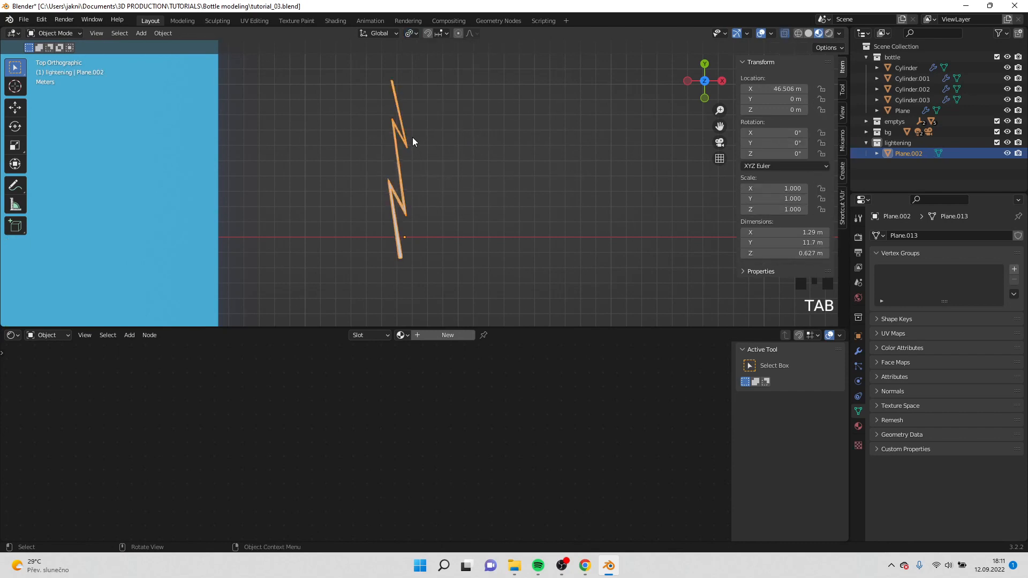
{"action": "scroll", "coordinate": [413, 135], "scroll_direction": "up", "scroll_amount": 5}
{"action": "middle_click_drag", "start_coordinate": [436, 174], "coordinate": [431, 146], "text": "shift"}
{"action": "left_click", "coordinate": [439, 154]}
{"action": "scroll", "coordinate": [439, 153], "scroll_direction": "down", "scroll_amount": 5}
{"action": "scroll", "coordinate": [442, 162], "scroll_direction": "down", "scroll_amount": 3}
{"action": "scroll", "coordinate": [432, 146], "scroll_direction": "up", "scroll_amount": 7}
{"action": "key", "text": "Tab"}
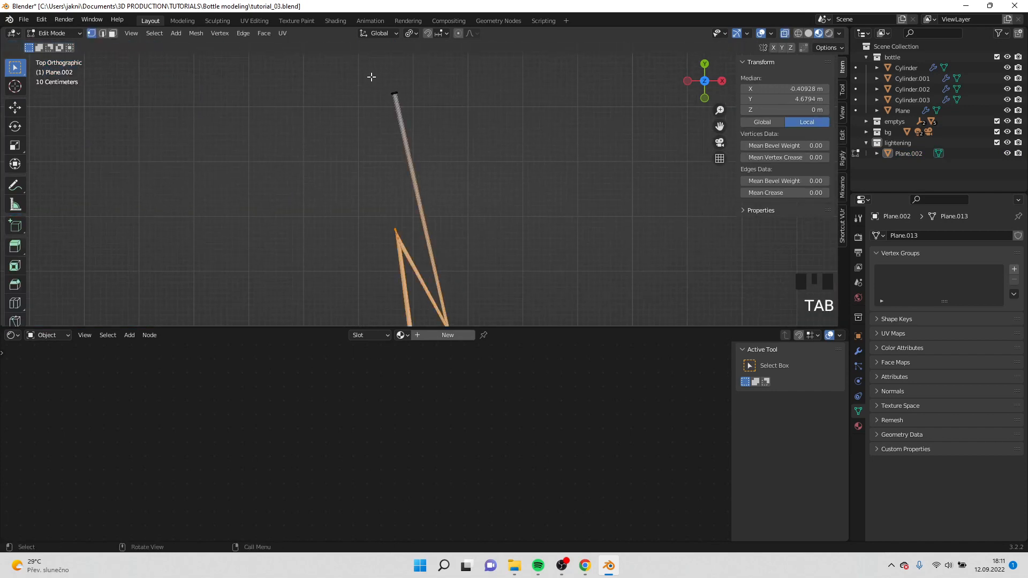
Step: Scale the vertices at the lightning's top end and return to Object Mode
{"action": "left_click", "coordinate": [423, 105]}
{"action": "key", "text": "s"}
{"action": "left_click", "coordinate": [459, 108]}
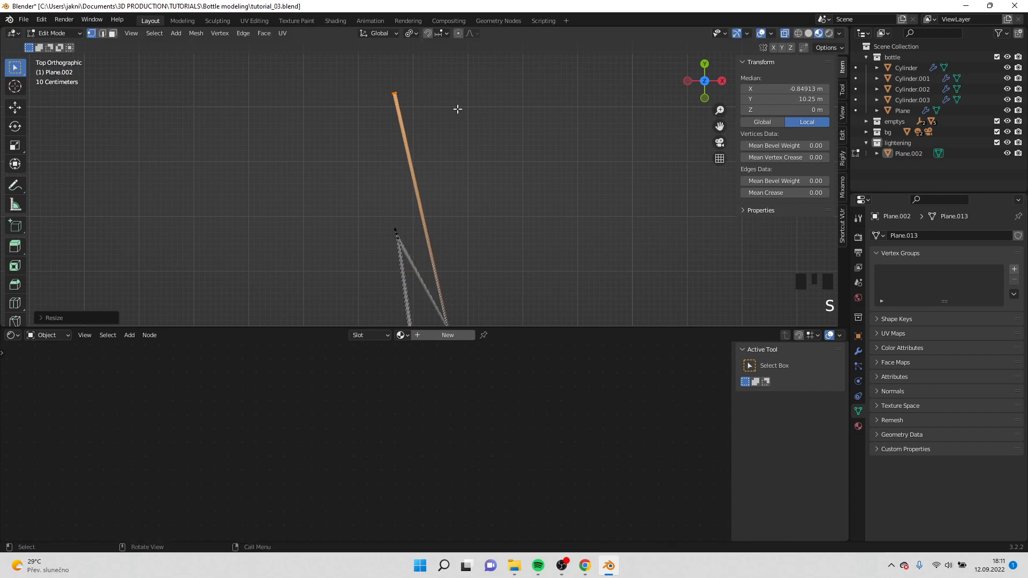
{"action": "key", "text": "Tab"}
Step: Create a new material on the lightning mesh and set its Emission Strength to 10
{"action": "scroll", "coordinate": [457, 110], "scroll_direction": "down", "scroll_amount": 6}
{"action": "middle_click_drag", "start_coordinate": [477, 181], "coordinate": [471, 109], "text": "shift"}
{"action": "left_click", "coordinate": [407, 223]}
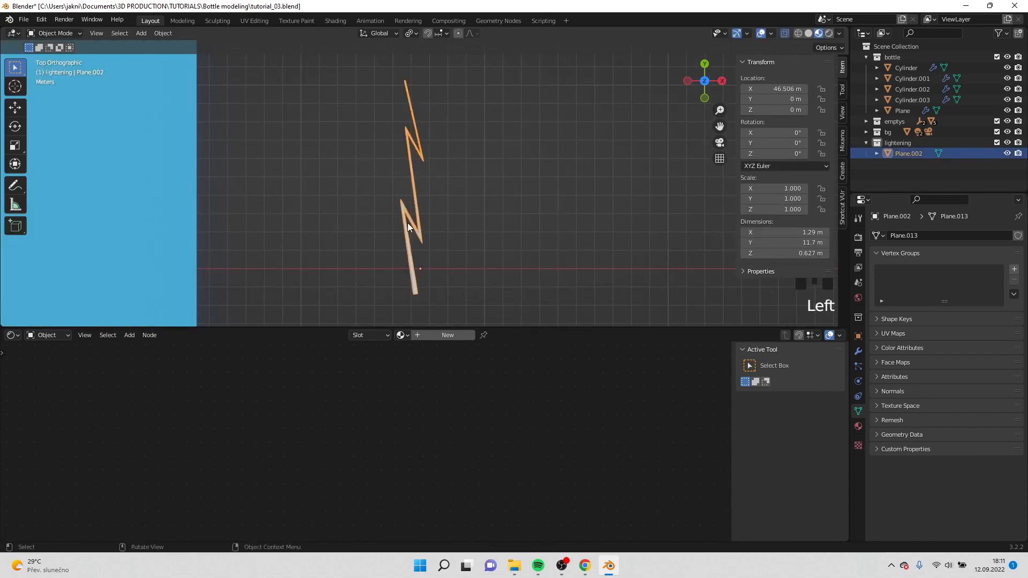
{"action": "left_click", "coordinate": [439, 337]}
{"action": "scroll", "coordinate": [482, 386], "scroll_direction": "down", "scroll_amount": 8}
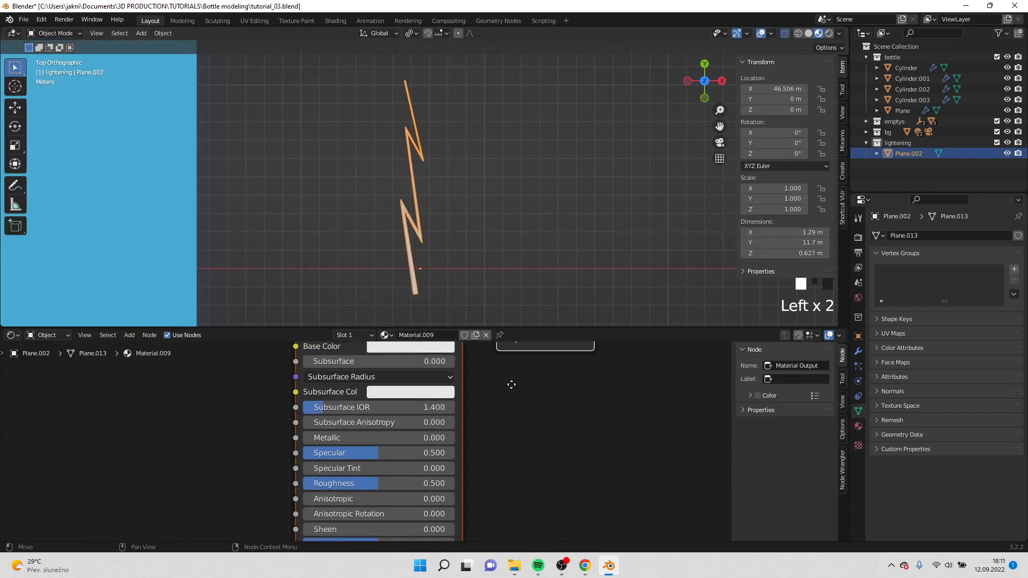
{"action": "left_click", "coordinate": [413, 470]}
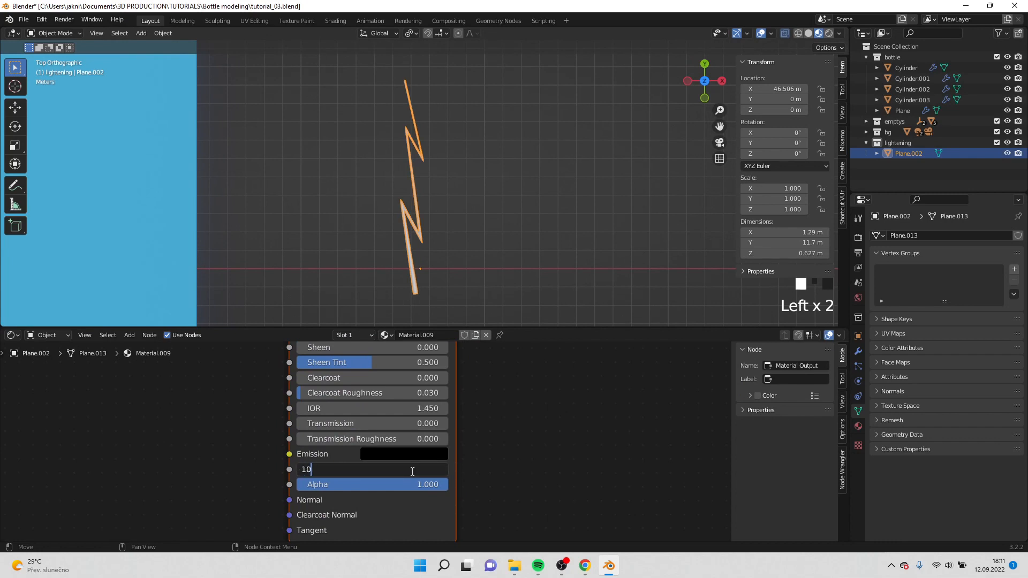
{"action": "type", "text": "10"}
{"action": "key", "text": "Return"}
Step: Set the lightning material's emission color to bright blue and deselect the mesh
{"action": "left_click", "coordinate": [406, 456]}
{"action": "mouse_move", "coordinate": [481, 303]}
{"action": "left_mouse_down"}
{"action": "mouse_move", "coordinate": [480, 255]}
{"action": "mouse_move", "coordinate": [427, 258]}
{"action": "mouse_move", "coordinate": [437, 260]}
{"action": "left_mouse_up"}
{"action": "left_click", "coordinate": [609, 215]}
{"action": "scroll", "coordinate": [492, 257], "scroll_direction": "down", "scroll_amount": 1}
{"action": "scroll", "coordinate": [494, 250], "scroll_direction": "down", "scroll_amount": 5}
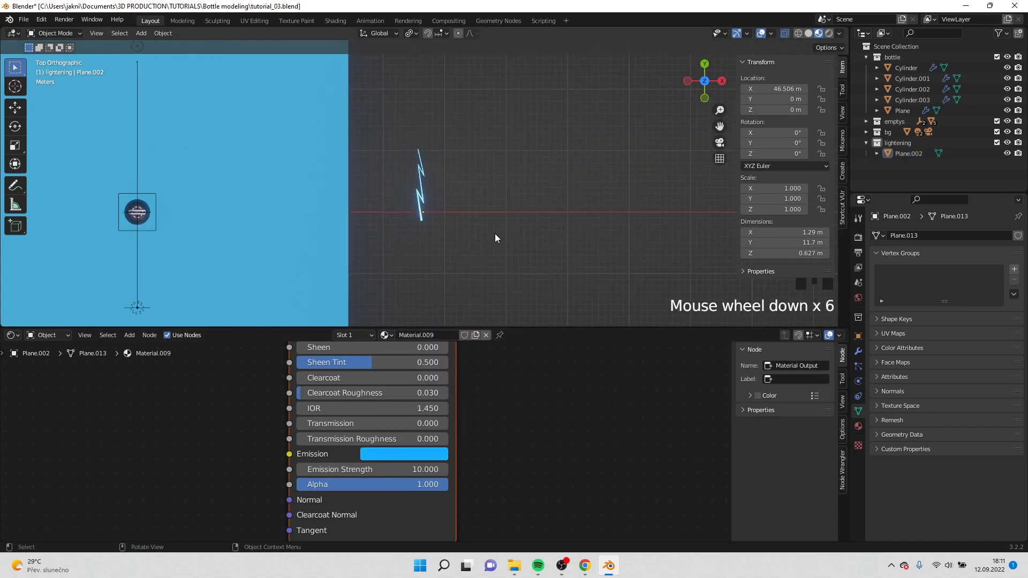
Step: Move the lightning in the camera view to the bottle's right side, at about X 4.05 m and Z 9.69 m
{"action": "left_click", "coordinate": [425, 196]}
{"action": "middle_click_drag", "start_coordinate": [462, 239], "coordinate": [469, 212]}
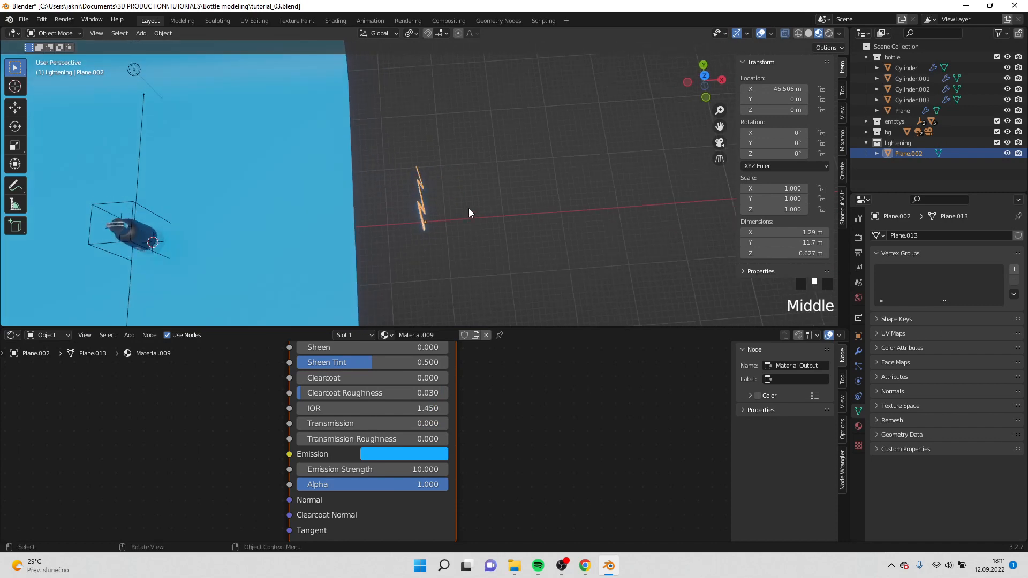
{"action": "key", "text": "KP_1"}
{"action": "key", "text": "KP_0"}
{"action": "scroll", "coordinate": [471, 214], "scroll_direction": "down", "scroll_amount": 5}
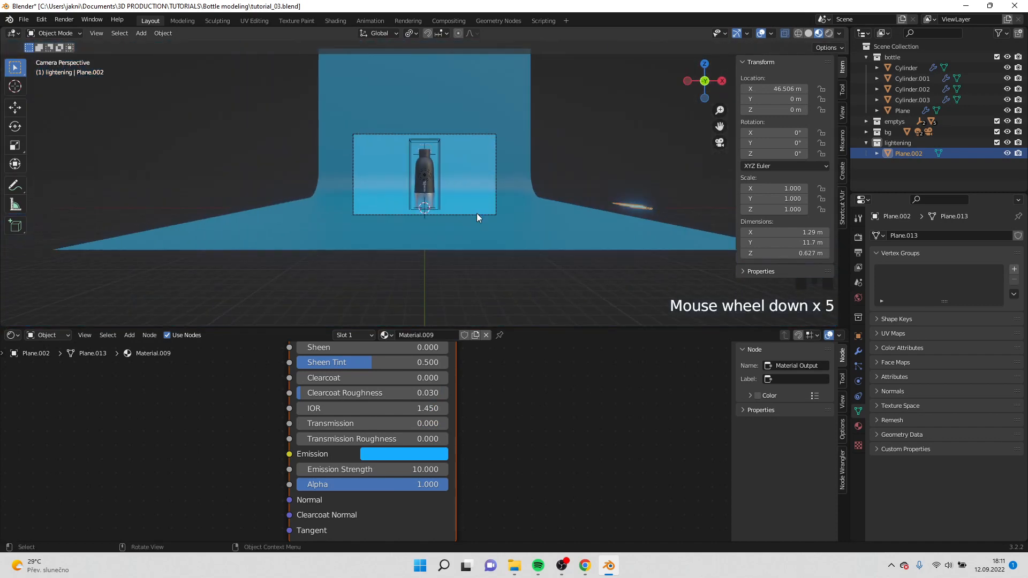
{"action": "key", "text": "g"}
{"action": "left_click", "coordinate": [272, 166]}
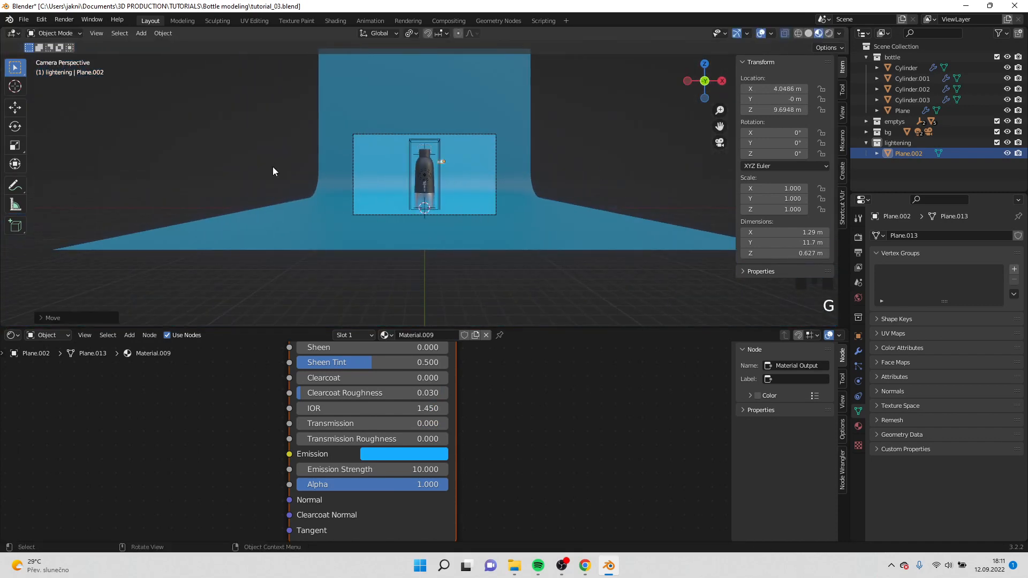
Step: Rotate the lightning -90° around the X axis so it stands upright
{"action": "key", "text": "r"}
{"action": "type", "text": "x"}
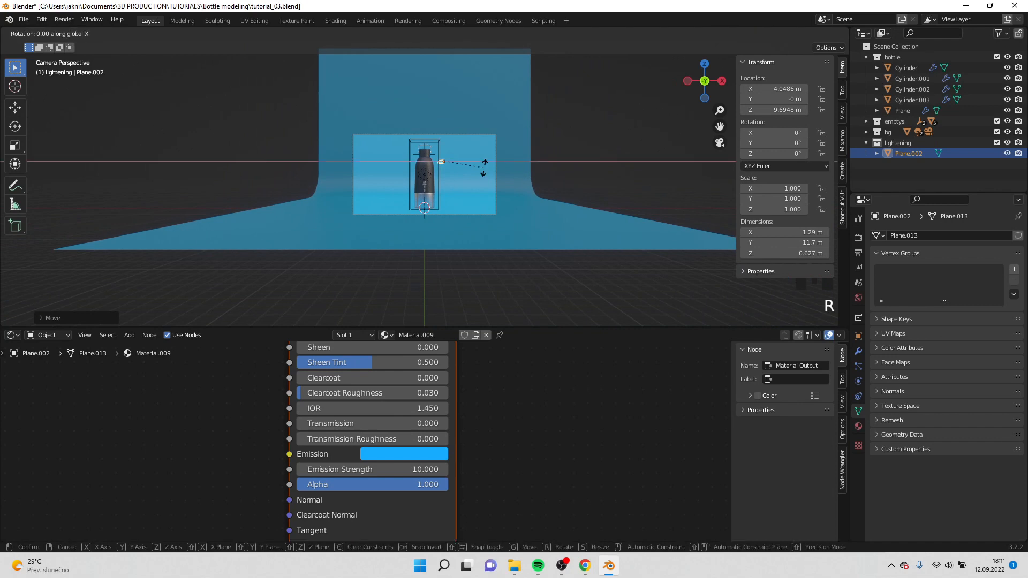
{"action": "type", "text": "90-"}
{"action": "key", "text": "Return"}
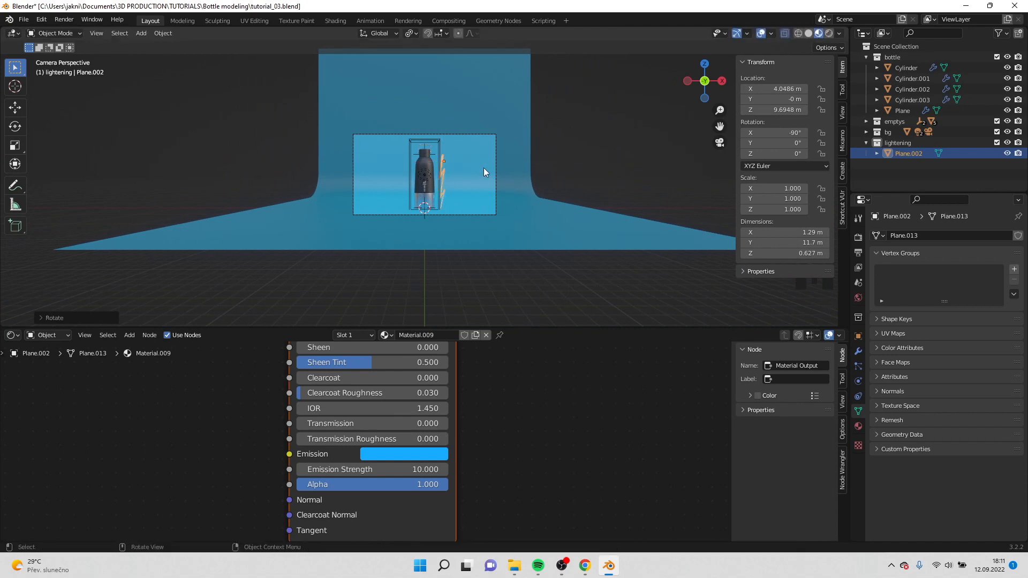
Step: Raise the lightning along Z to about 14.08 m and tilt it to about 16.3° around Y
{"action": "scroll", "coordinate": [484, 168], "scroll_direction": "up", "scroll_amount": 5}
{"action": "middle_click_drag", "start_coordinate": [484, 169], "coordinate": [458, 189], "text": "shift"}
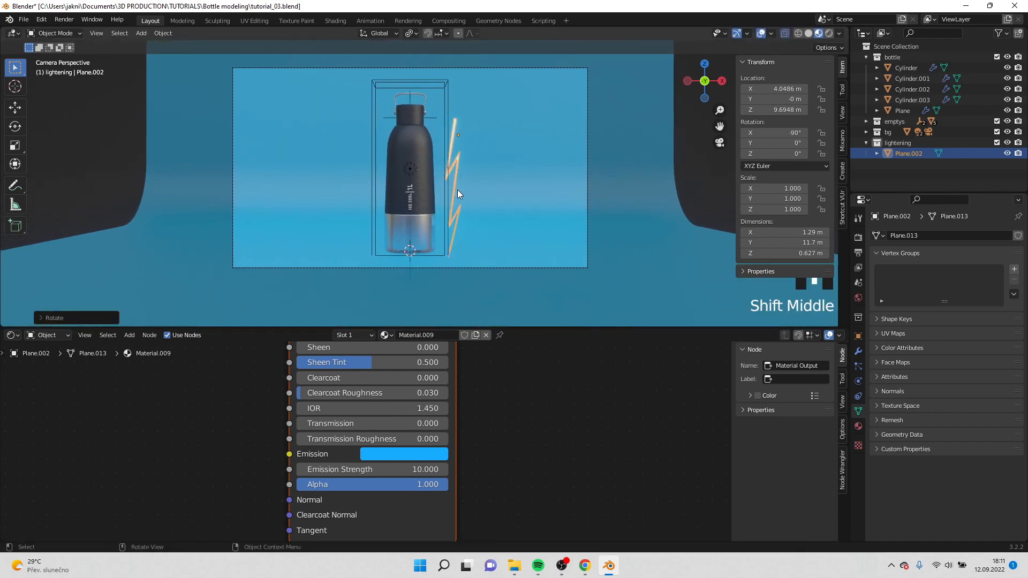
{"action": "key", "text": "g"}
{"action": "key", "text": "z"}
{"action": "left_click", "coordinate": [538, 124]}
{"action": "key", "text": "r"}
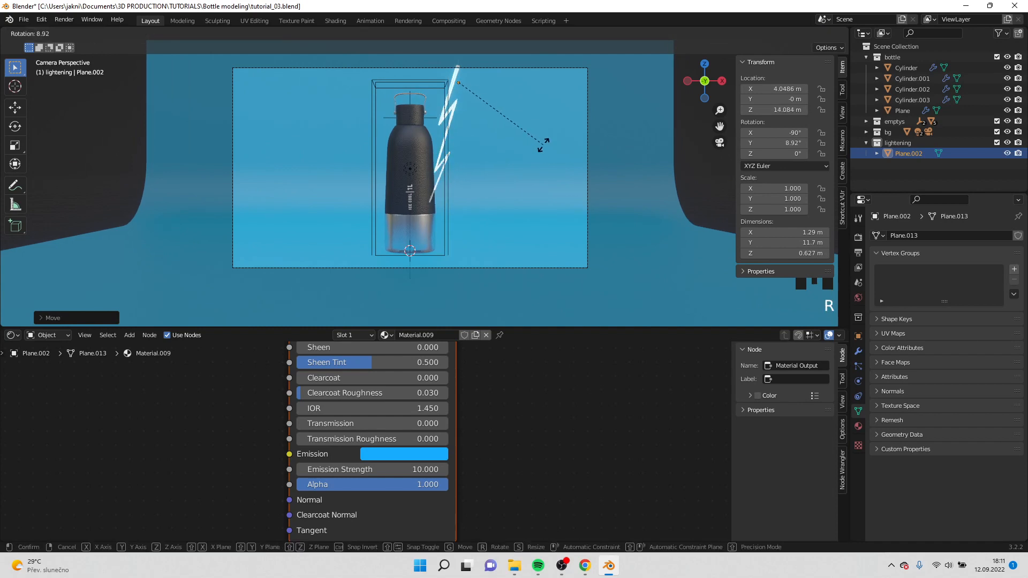
{"action": "left_click", "coordinate": [541, 161]}
Step: Enlarge the lightning to a scale of about 1.38 and reposition it at about X 5.93 m, Z 15.7 m
{"action": "key", "text": "s"}
{"action": "left_click", "coordinate": [506, 168]}
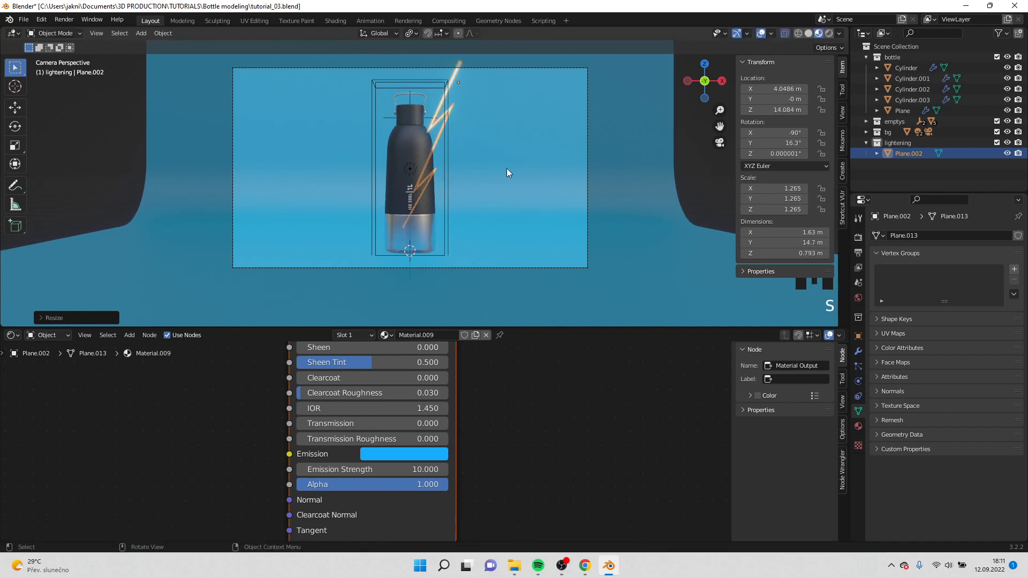
{"action": "key", "text": "g"}
{"action": "left_click", "coordinate": [535, 158]}
{"action": "key", "text": "s"}
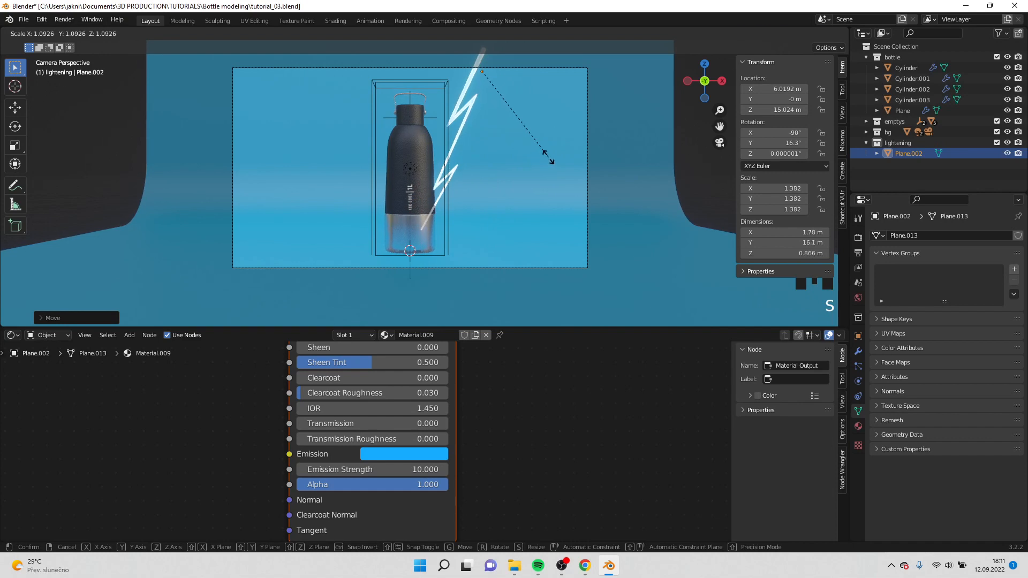
{"action": "left_click", "coordinate": [544, 156]}
{"action": "key", "text": "g"}
{"action": "left_click", "coordinate": [527, 159]}
Step: Duplicate the lightning along X to the bottle's other side and rotate the copy 180° around Z
{"action": "key", "text": "shift+d"}
{"action": "key", "text": "x"}
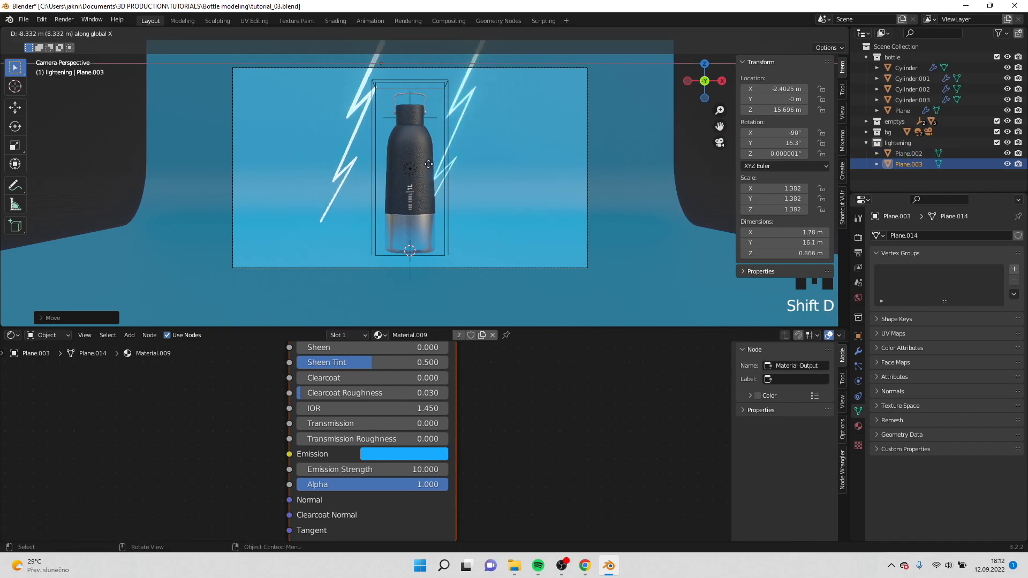
{"action": "left_click", "coordinate": [475, 167]}
{"action": "type", "text": "rz"}
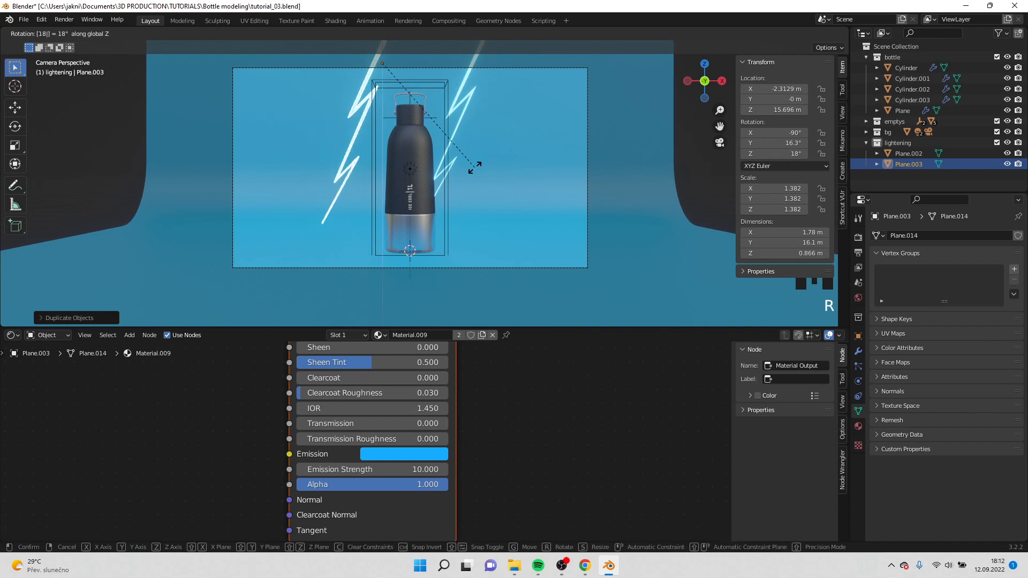
{"action": "type", "text": "180"}
{"action": "key", "text": "Return"}
Step: Move the mirrored lightning copy along X to about -6.97 m
{"action": "key", "text": "g"}
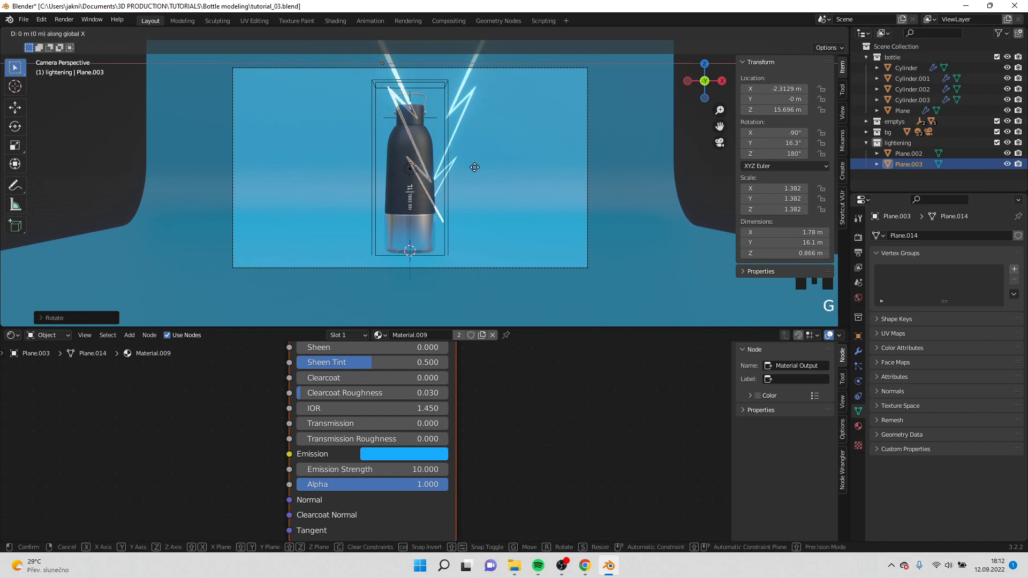
{"action": "key", "text": "x"}
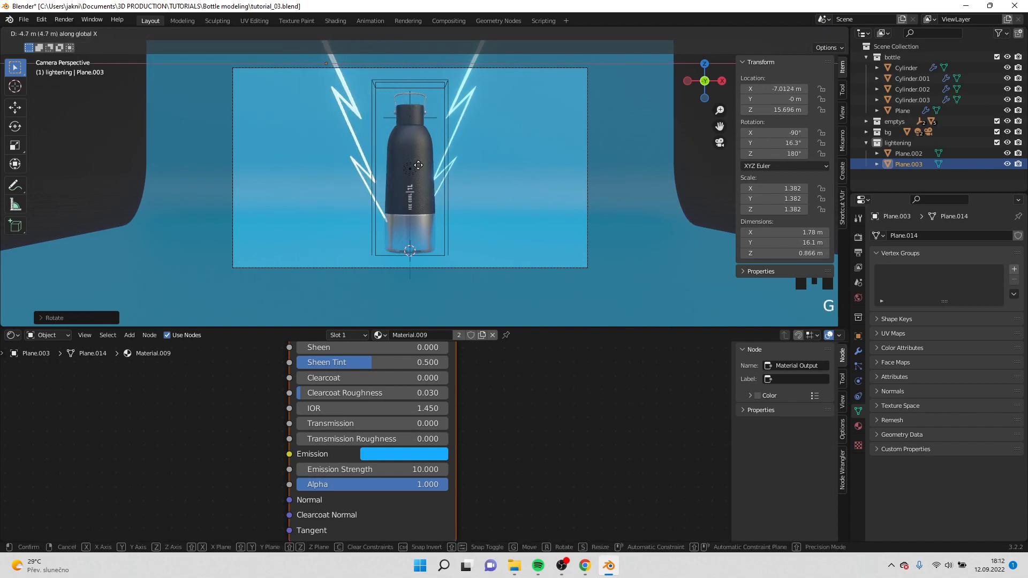
{"action": "left_click", "coordinate": [419, 166]}
Step: Move both lightning bolts together behind the bottle, to about Y 5.14 m, in top view
{"action": "key", "text": "KP_7"}
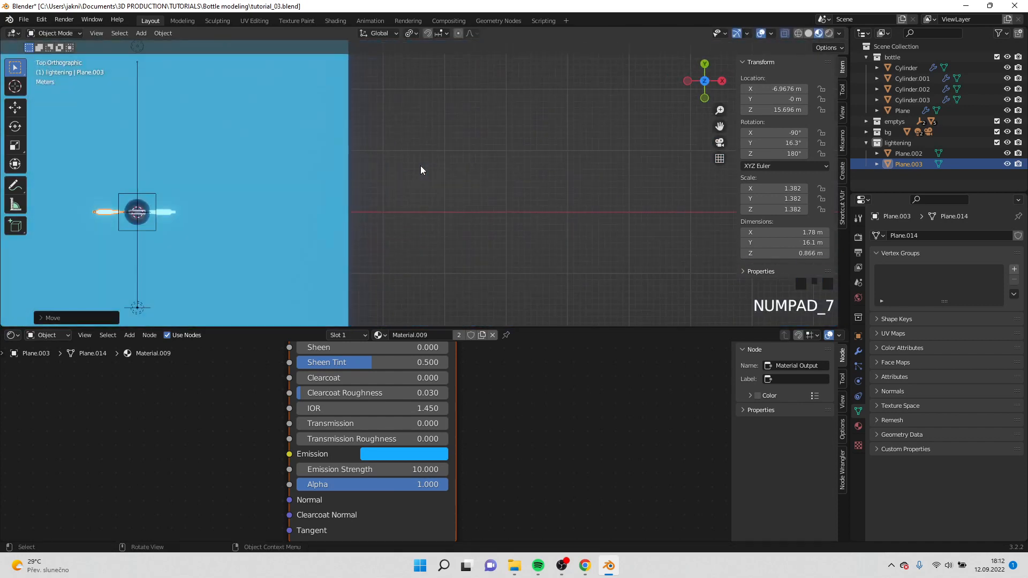
{"action": "middle_click_drag", "start_coordinate": [238, 203], "coordinate": [459, 185], "text": "shift"}
{"action": "left_click", "coordinate": [346, 191], "text": "shift"}
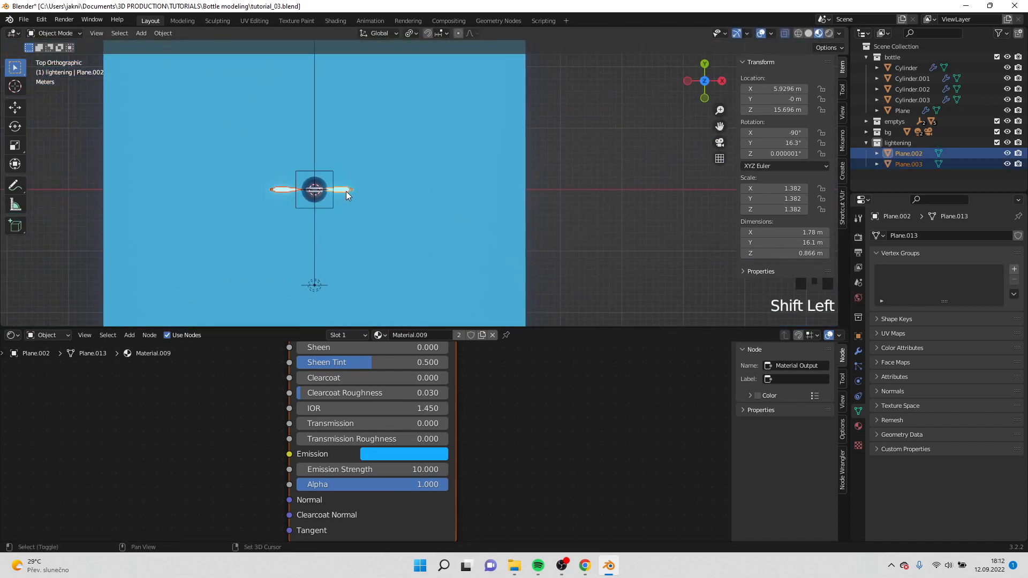
{"action": "key", "text": "g"}
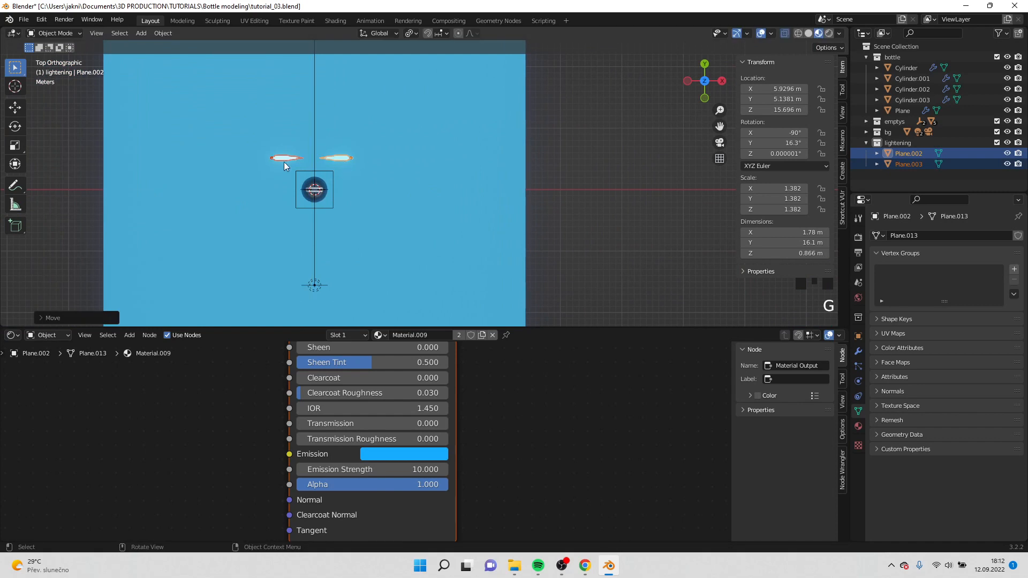
{"action": "left_click", "coordinate": [343, 178]}
Step: Duplicate the left bolt nearer the bottle, rotate the copy to about 192° around Z and shrink it to about 1.04
{"action": "key", "text": "shift+d"}
{"action": "left_click", "coordinate": [334, 200]}
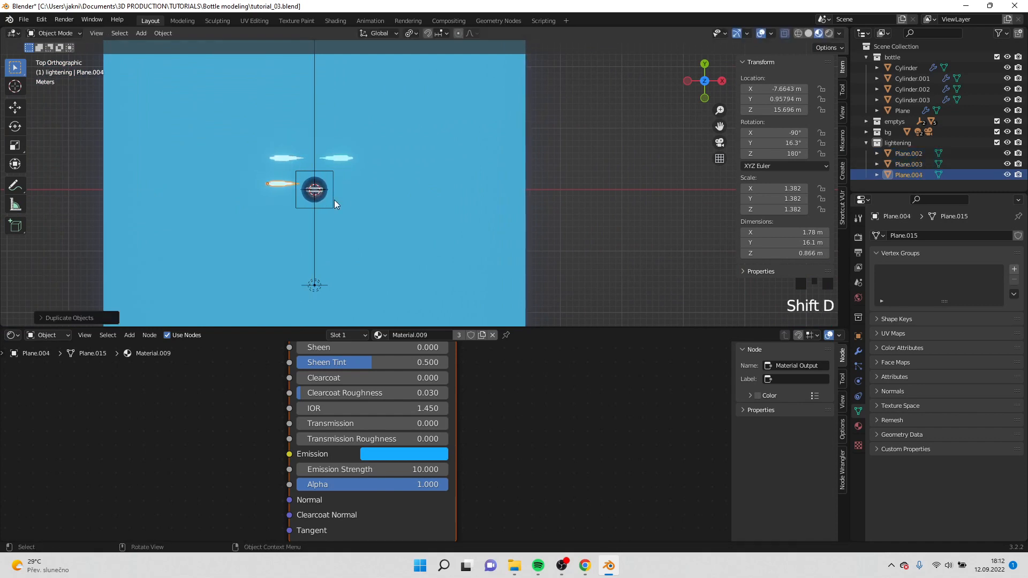
{"action": "key", "text": "r"}
{"action": "left_click", "coordinate": [416, 163]}
{"action": "key", "text": "s"}
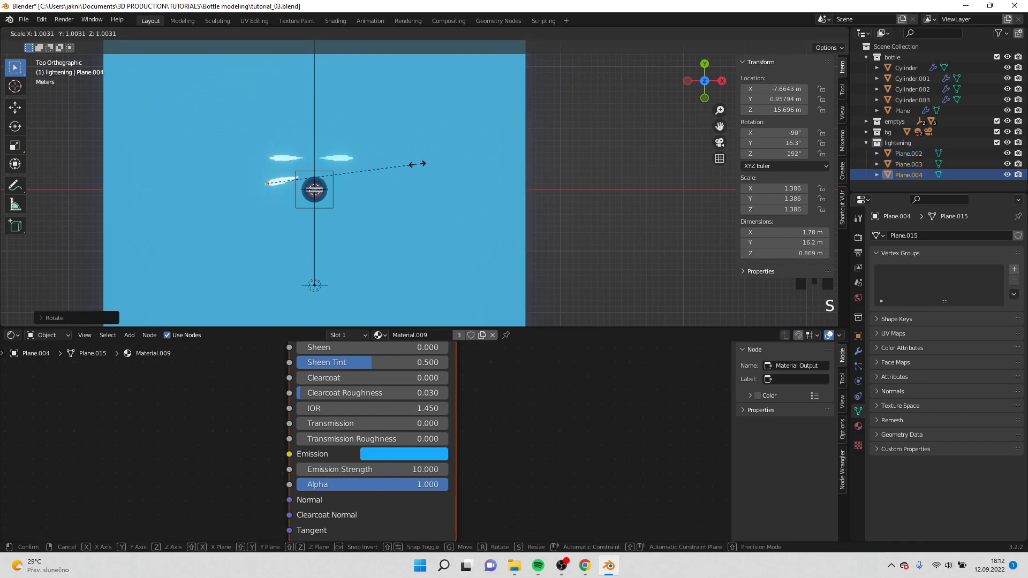
{"action": "left_click", "coordinate": [385, 169]}
Step: Duplicate the right bolt forward to about X 8.19 m, Y -2.35 m, with the copy turned to about -19.6° around Z
{"action": "left_click", "coordinate": [360, 169]}
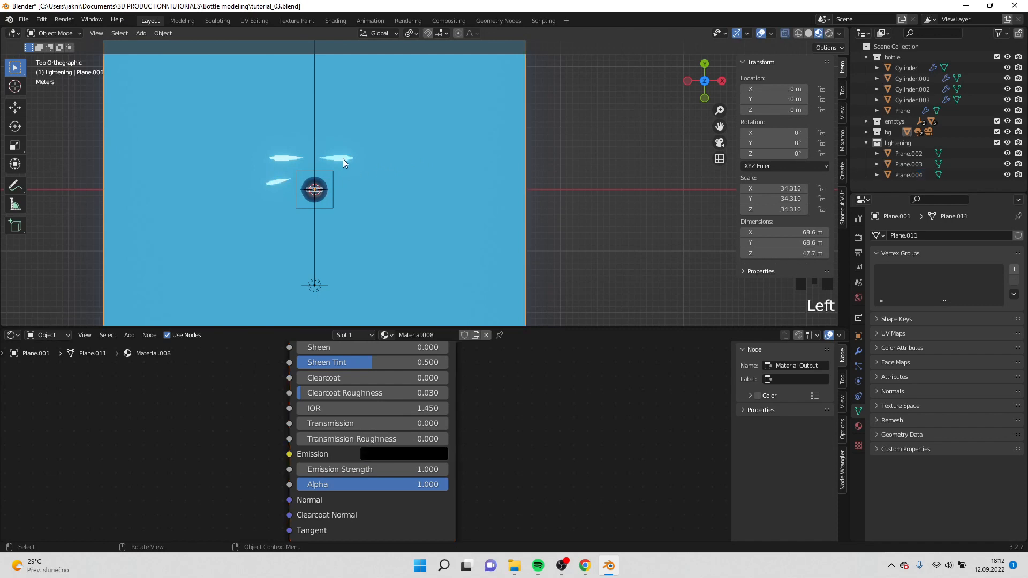
{"action": "left_click", "coordinate": [343, 158]}
{"action": "key", "text": "shift+d"}
{"action": "key", "text": "g"}
{"action": "left_click", "coordinate": [411, 239]}
{"action": "key", "text": "s"}
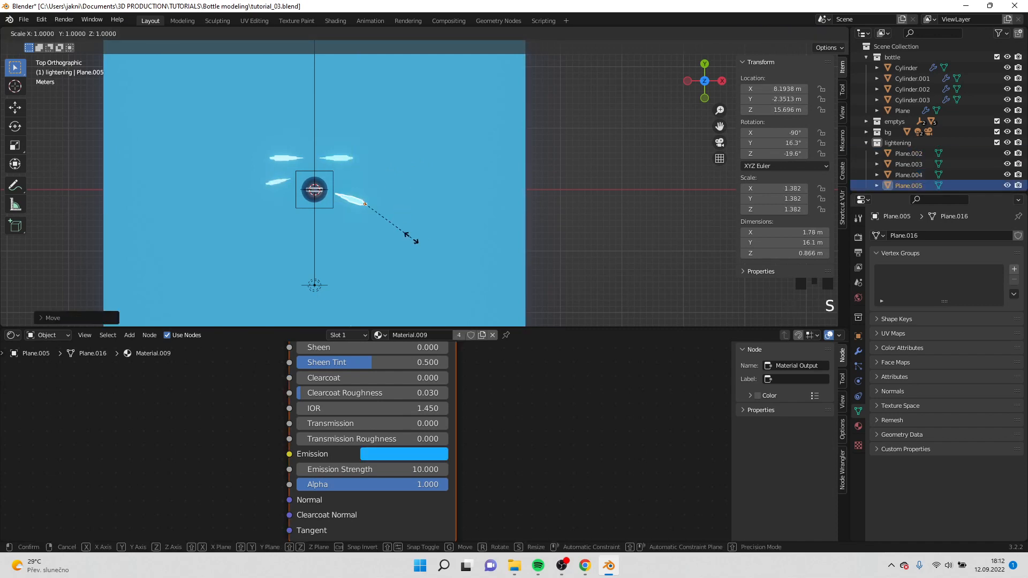
{"action": "key", "text": "s"}
Step: Enlarge the right rear bolt to a scale of about 1.69 and move it along X to about 8.11 m
{"action": "left_click", "coordinate": [348, 159]}
{"action": "key", "text": "s"}
{"action": "left_click", "coordinate": [408, 167]}
{"action": "key", "text": "g"}
{"action": "key", "text": "x"}
{"action": "left_click", "coordinate": [410, 168]}
{"action": "key", "text": "KP_0"}
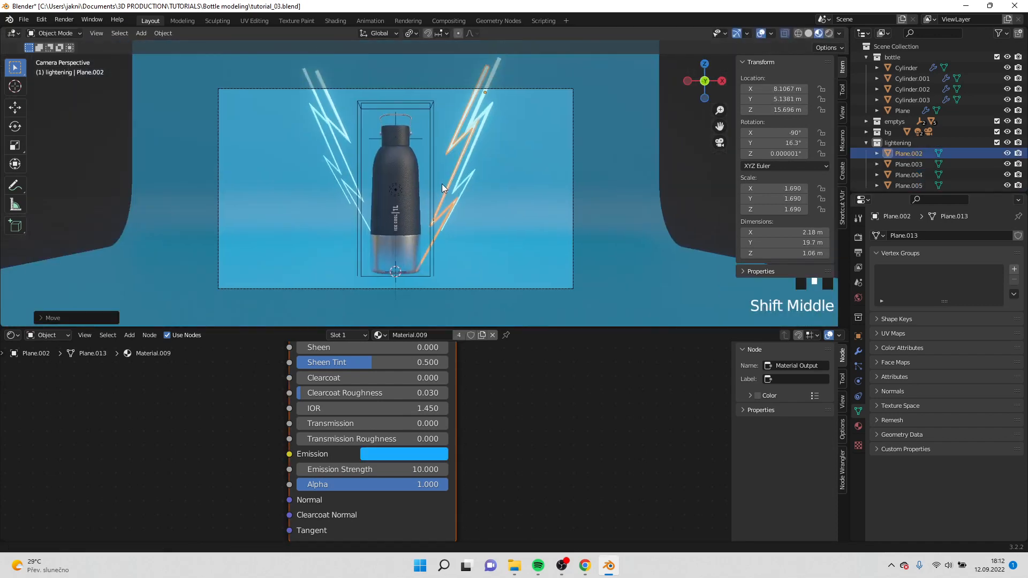
Step: Shift the left rear bolt along the X axis
{"action": "middle_click_drag", "start_coordinate": [442, 184], "coordinate": [438, 235]}
{"action": "left_click", "coordinate": [393, 134]}
{"action": "key", "text": "g"}
{"action": "key", "text": "x"}
{"action": "left_click", "coordinate": [428, 113]}
Step: Duplicate the left rear bolt along X and move the copy back along Y, to about X -3.48 m, Y 8.24 m
{"action": "key", "text": "shift+d"}
{"action": "key", "text": "x"}
{"action": "left_click", "coordinate": [461, 103]}
{"action": "key", "text": "g"}
{"action": "key", "text": "y"}
{"action": "left_click", "coordinate": [471, 86]}
Step: Rotate the new rear bolt to about 115° around Z and move it to about X -1.88 m, Y 13.69 m
{"action": "key", "text": "r"}
{"action": "key", "text": "z"}
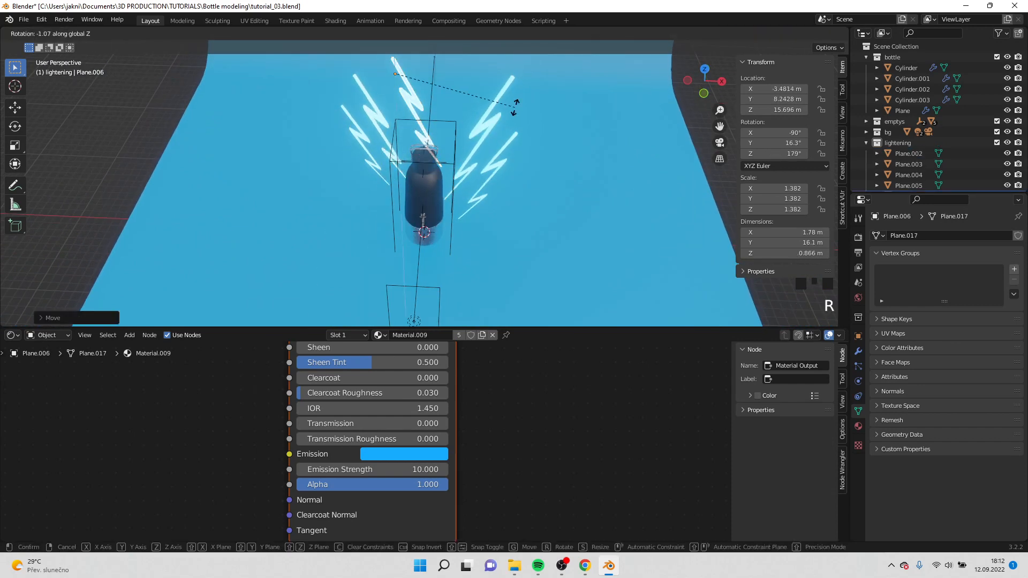
{"action": "key", "text": "g"}
{"action": "key", "text": "y"}
{"action": "left_click", "coordinate": [490, 150]}
{"action": "key", "text": "r"}
{"action": "key", "text": "z"}
{"action": "left_click", "coordinate": [443, 194]}
{"action": "key", "text": "g"}
{"action": "key", "text": "x"}
{"action": "left_click", "coordinate": [459, 195]}
{"action": "key", "text": "KP_0"}
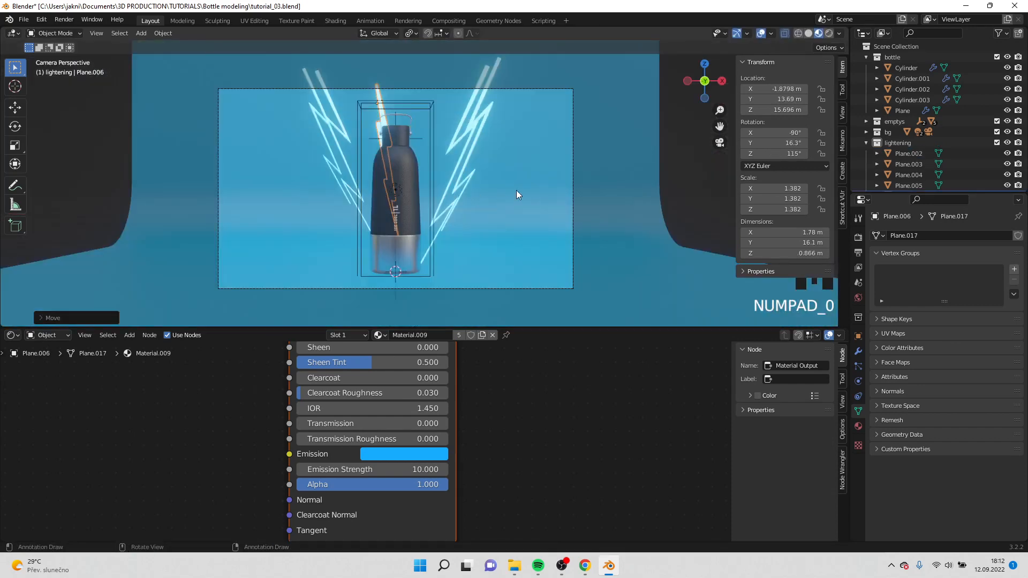
Step: Lower the left front bolt to about Z 9.78 m and move the right front bolt outward and down
{"action": "left_click", "coordinate": [334, 171]}
{"action": "key", "text": "g"}
{"action": "left_click", "coordinate": [357, 257]}
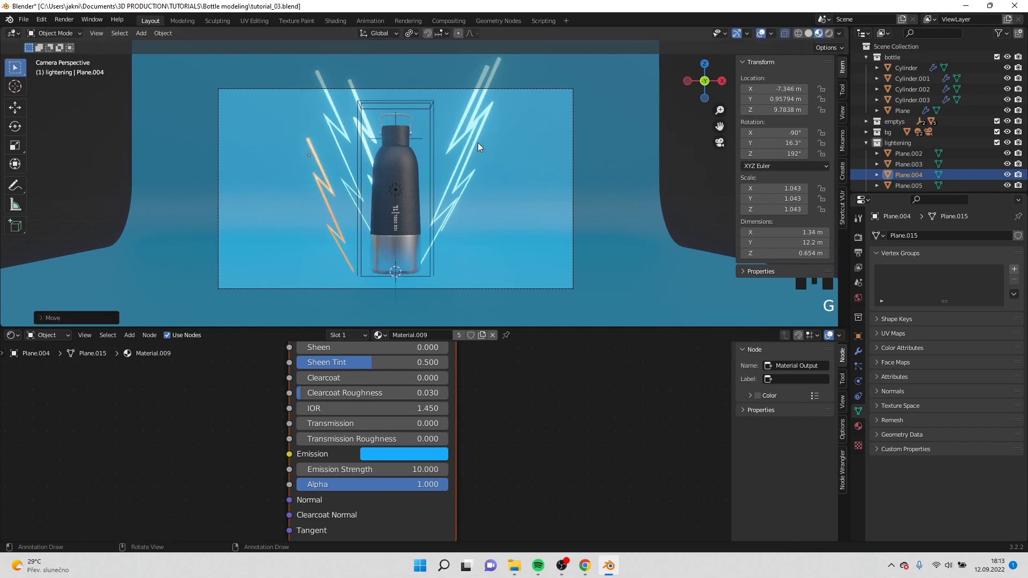
{"action": "left_click", "coordinate": [475, 143]}
{"action": "key", "text": "g"}
{"action": "left_click", "coordinate": [492, 189]}
Step: Push the large right bolt back to about Y 15.39 m, turned to about 23.4° around Z, and place it closer to the bottle
{"action": "left_click", "coordinate": [472, 179]}
{"action": "key", "text": "g"}
{"action": "key", "text": "y"}
{"action": "left_click", "coordinate": [472, 207]}
{"action": "key", "text": "r"}
{"action": "key", "text": "z"}
{"action": "left_click", "coordinate": [471, 213]}
{"action": "key", "text": "ctrl+z"}
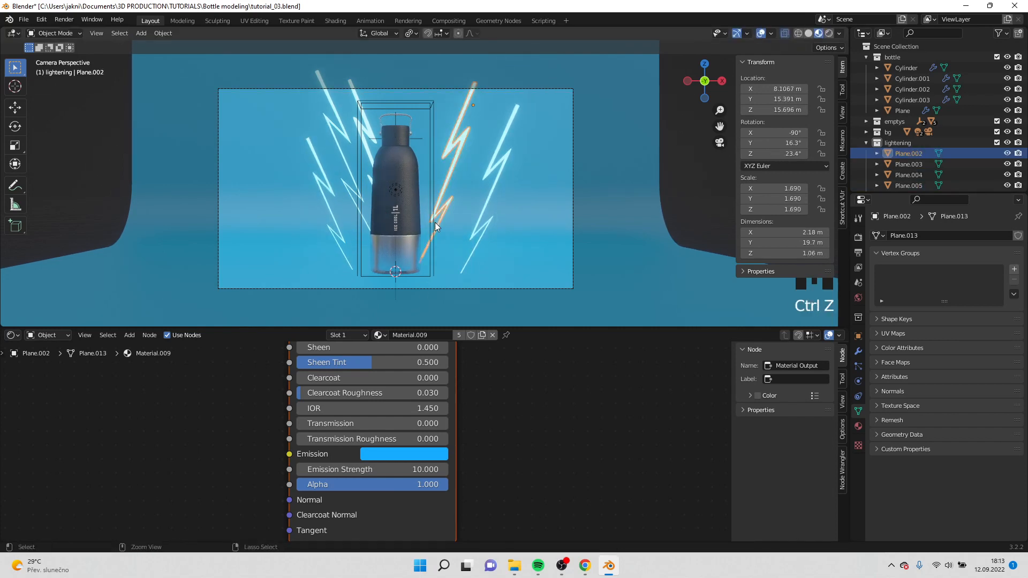
{"action": "key", "text": "g"}
{"action": "left_click", "coordinate": [469, 217]}
Step: Duplicate the right front bolt, shrink the copy to about 0.76 and place it low between the two right bolts
{"action": "left_click", "coordinate": [487, 206]}
{"action": "key", "text": "shift+d"}
{"action": "left_click", "coordinate": [455, 207]}
{"action": "key", "text": "s"}
{"action": "left_click", "coordinate": [485, 175]}
{"action": "key", "text": "g"}
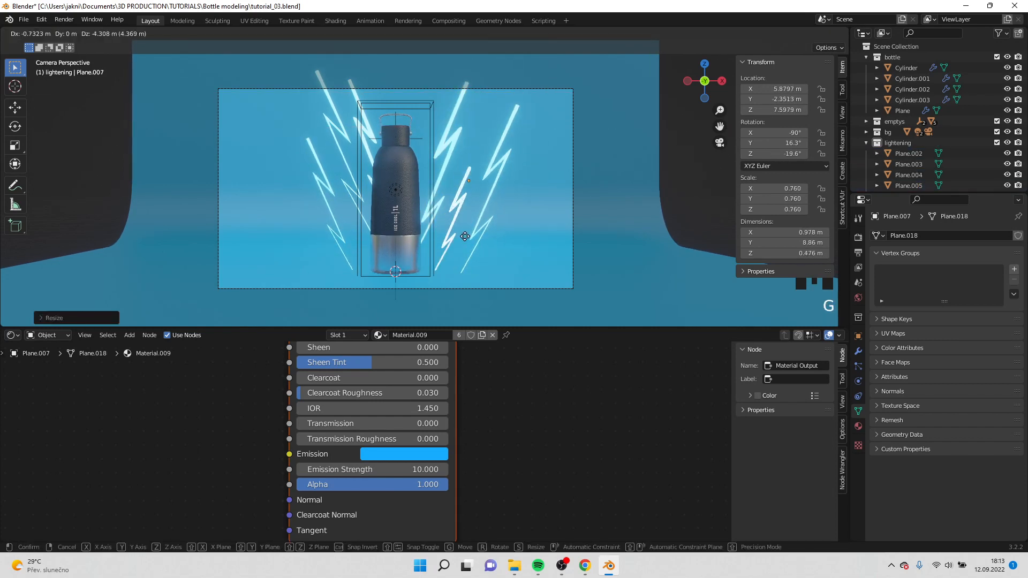
{"action": "left_click", "coordinate": [474, 238]}
Step: Switch the render engine to Cycles and preview the scene in rendered shading
{"action": "left_click", "coordinate": [859, 237]}
{"action": "left_click", "coordinate": [979, 236]}
{"action": "left_click", "coordinate": [830, 33]}
Step: Tilt the left rear bolt to about 29° around Y and move it to about X -9.3 m, Z 14.29 m
{"action": "left_click", "coordinate": [351, 142]}
{"action": "key", "text": "r"}
{"action": "key", "text": "g"}
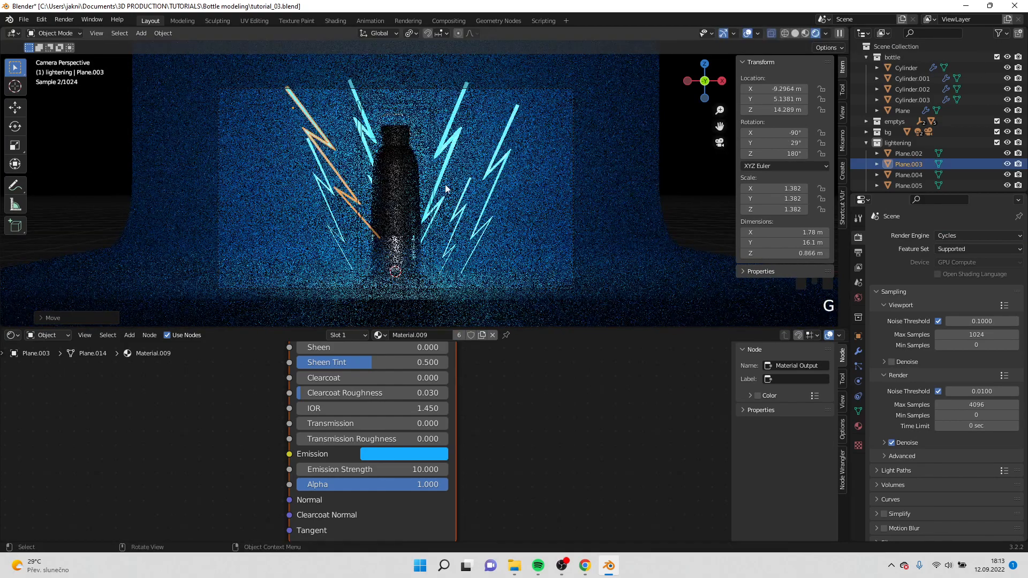
Step: Return to material preview, then tilt the left front bolt to about 36.7° around Y, enlarge it and move it up and outward
{"action": "left_click", "coordinate": [326, 185]}
{"action": "key", "text": "r"}
{"action": "left_click", "coordinate": [805, 34]}
{"action": "key", "text": "r"}
{"action": "key", "text": "g"}
{"action": "left_click", "coordinate": [503, 148]}
{"action": "key", "text": "g"}
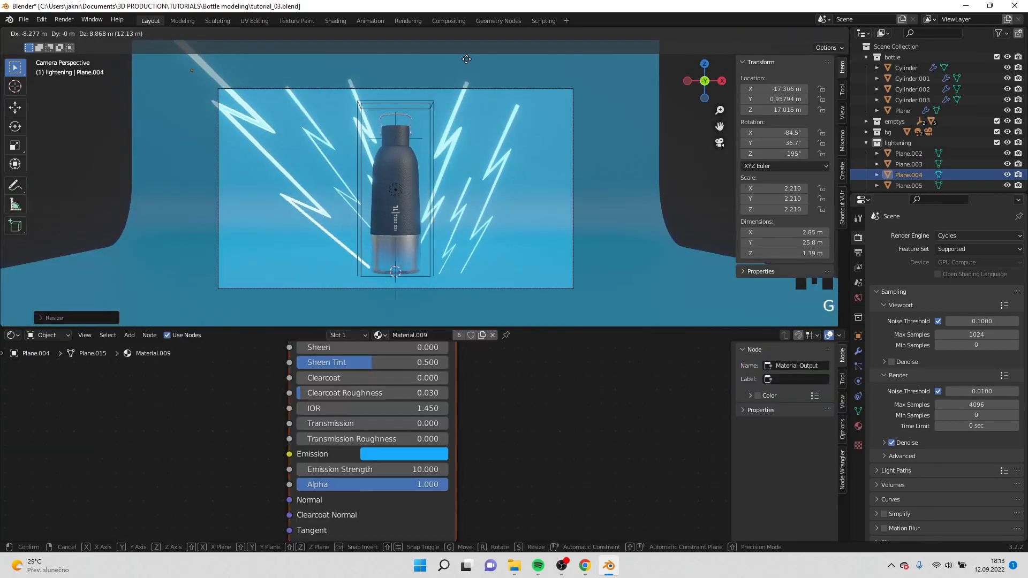
{"action": "left_click", "coordinate": [520, 122]}
Step: Reduce the left front bolt to a scale of about 1.88, turn it to about 187° around Z and reposition it near X -15.46 m
{"action": "key", "text": "s"}
{"action": "left_click", "coordinate": [478, 181]}
{"action": "middle_click_drag", "start_coordinate": [478, 187], "coordinate": [572, 258]}
{"action": "key", "text": "r"}
{"action": "left_click", "coordinate": [557, 271]}
{"action": "key", "text": "KP_0"}
{"action": "key", "text": "g"}
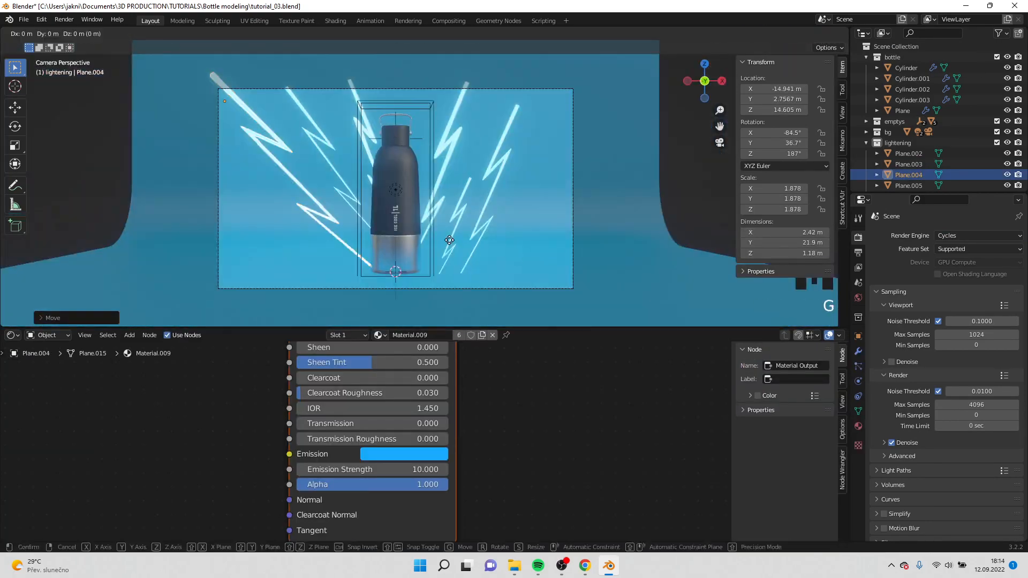
{"action": "left_click", "coordinate": [445, 241]}
{"action": "left_click", "coordinate": [621, 215]}
Step: Show the scene in rendered shading, compare the Eevee look, and return the render engine to Cycles
{"action": "left_click", "coordinate": [830, 33]}
{"action": "left_click", "coordinate": [969, 235]}
{"action": "left_click", "coordinate": [962, 248]}
{"action": "left_click", "coordinate": [962, 232]}
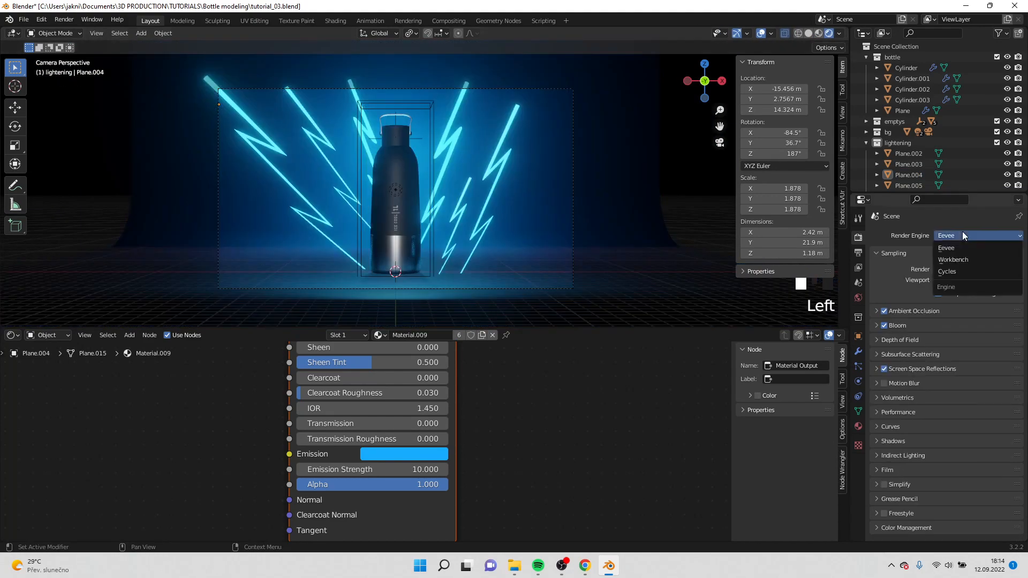
{"action": "left_click", "coordinate": [957, 272]}
{"action": "left_click", "coordinate": [857, 255]}
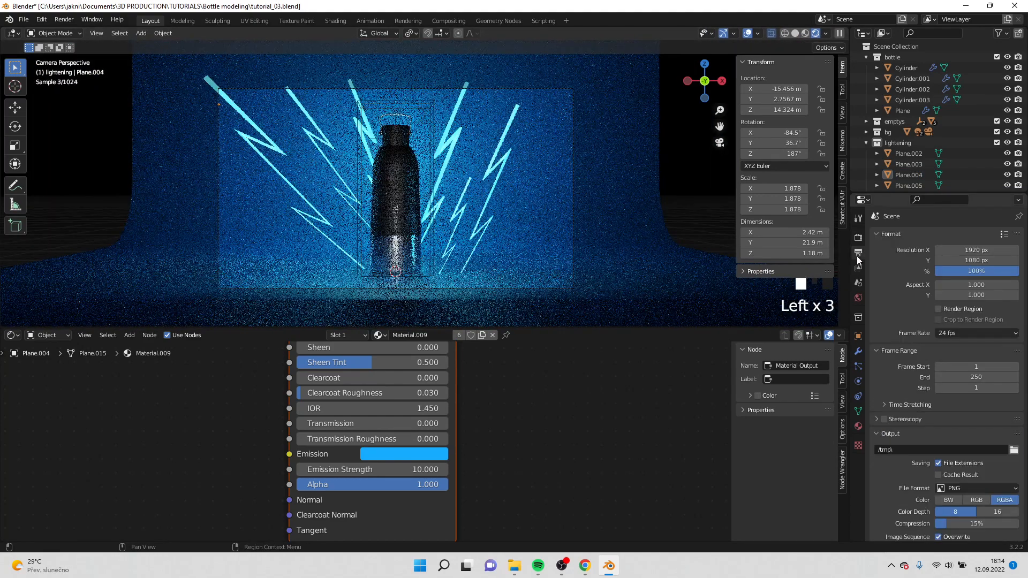
{"action": "left_click", "coordinate": [859, 241]}
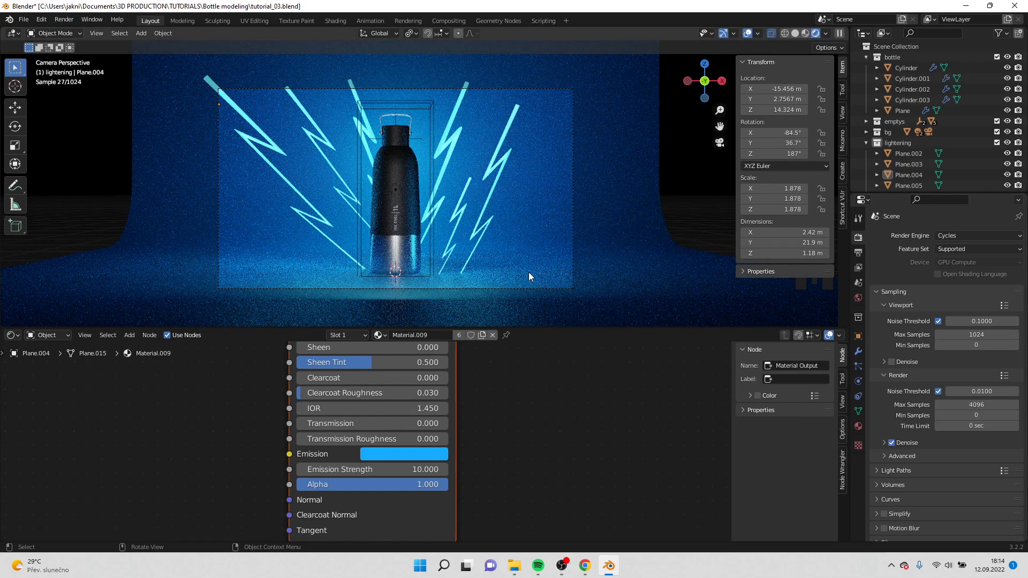
Step: Tint the area light in front of the bottle a pale light blue
{"action": "left_click", "coordinate": [401, 200]}
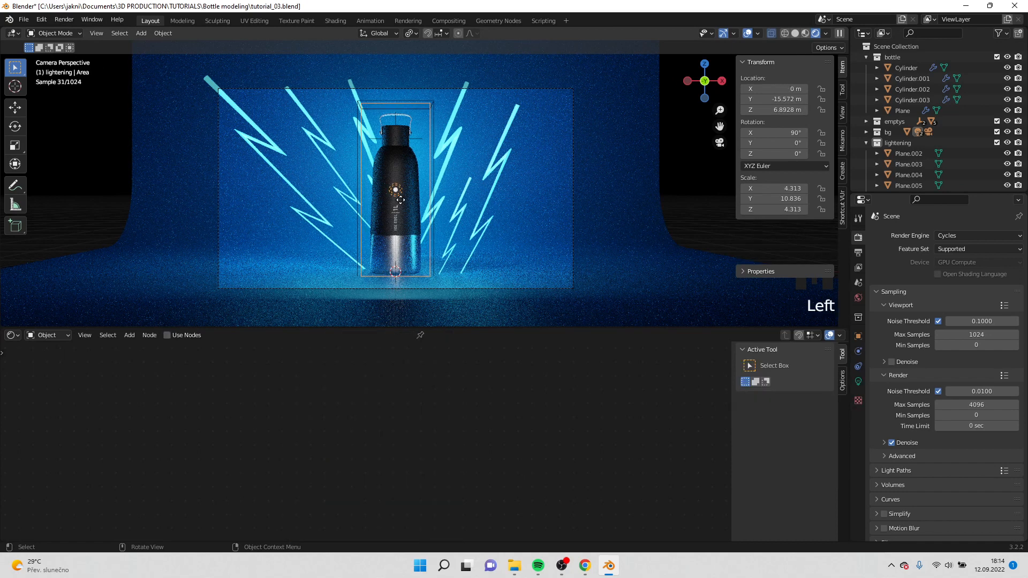
{"action": "left_click", "coordinate": [861, 381]}
{"action": "left_click", "coordinate": [956, 298]}
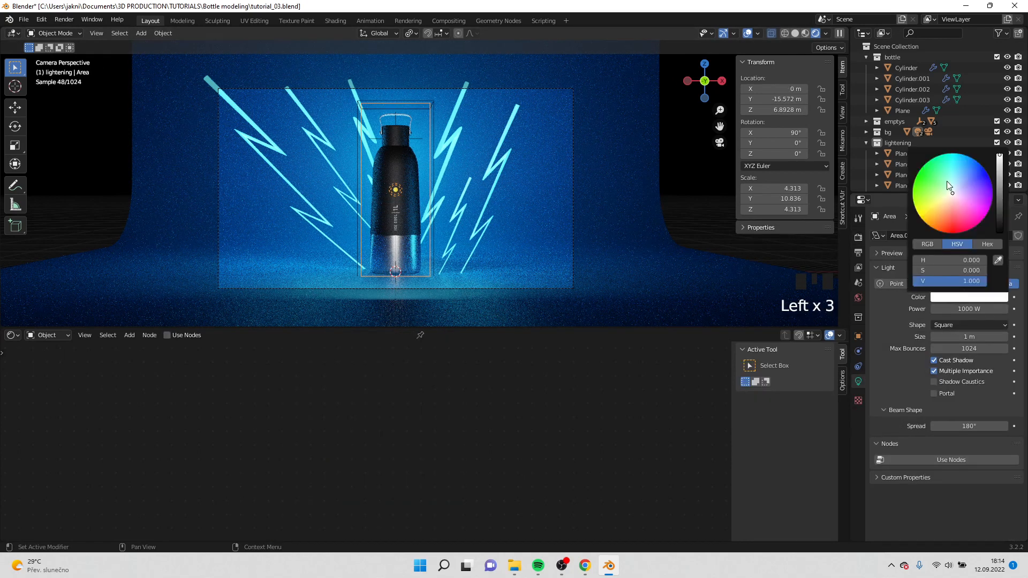
{"action": "left_click", "coordinate": [957, 179]}
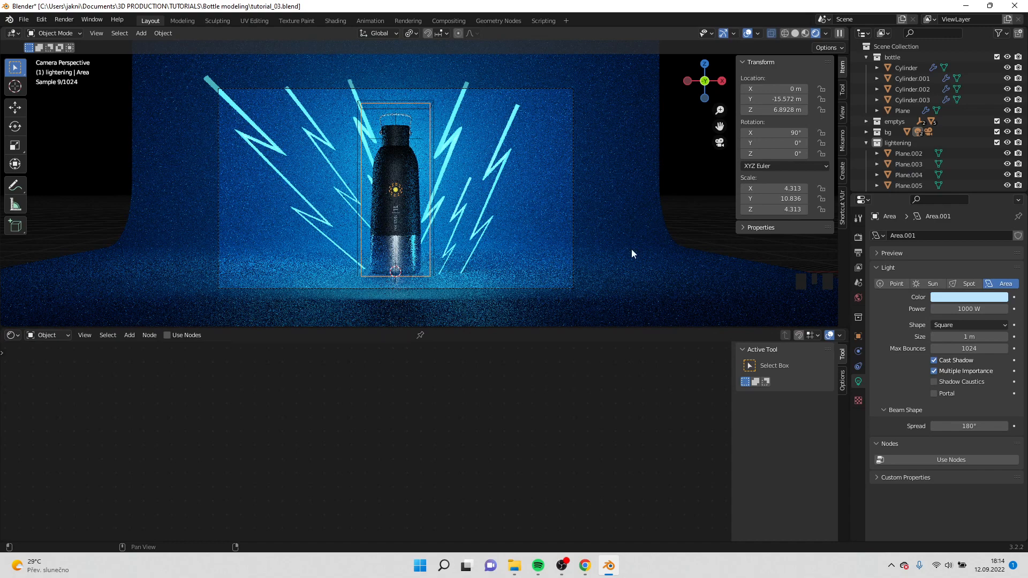
Step: Move the bolt just right of the bottle to about X 7.88 m, tilt it to about 21.3° around Y and reposition it
{"action": "left_click", "coordinate": [441, 175]}
{"action": "key", "text": "g"}
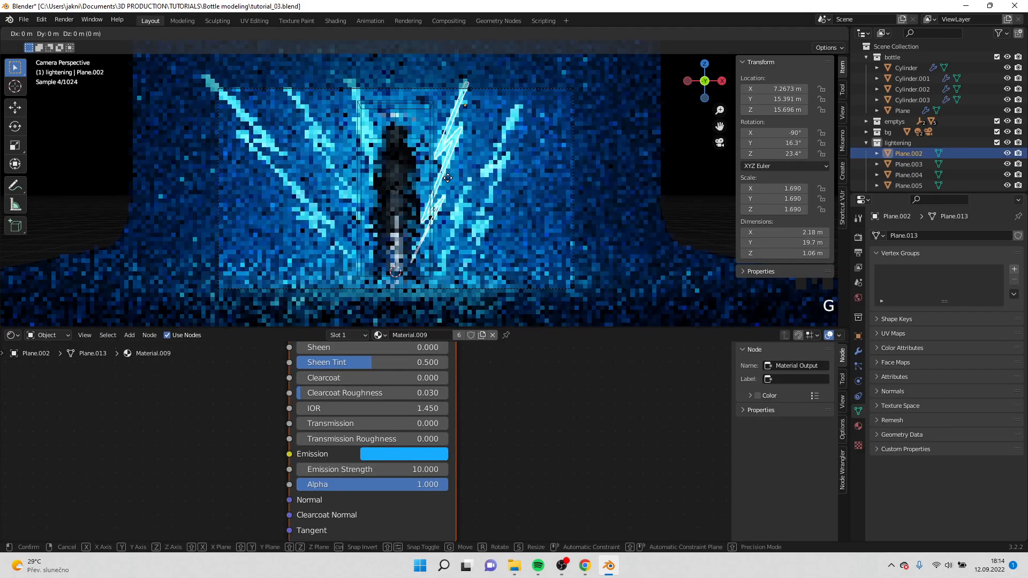
{"action": "left_click", "coordinate": [456, 178]}
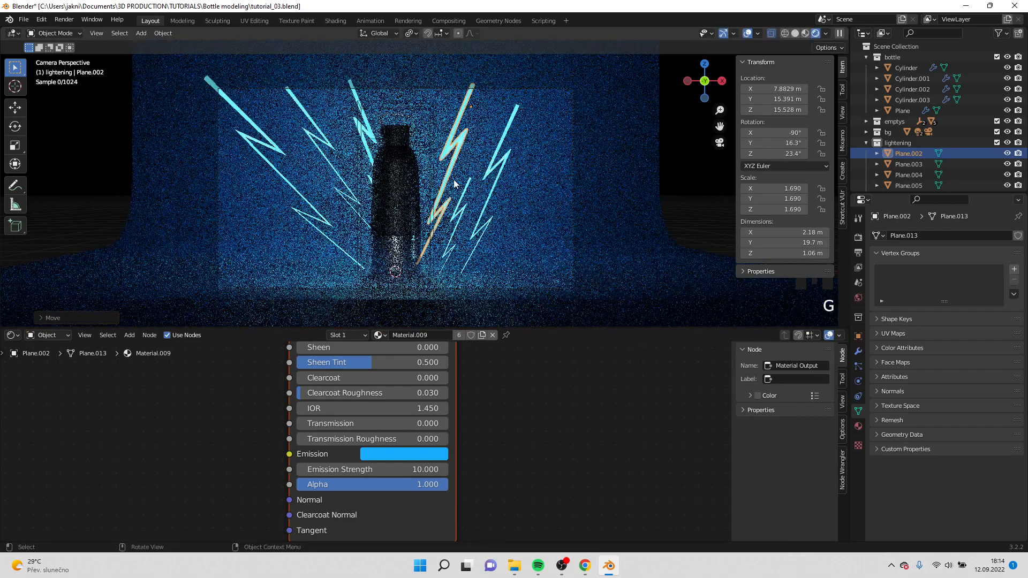
{"action": "key", "text": "r"}
{"action": "key", "text": "g"}
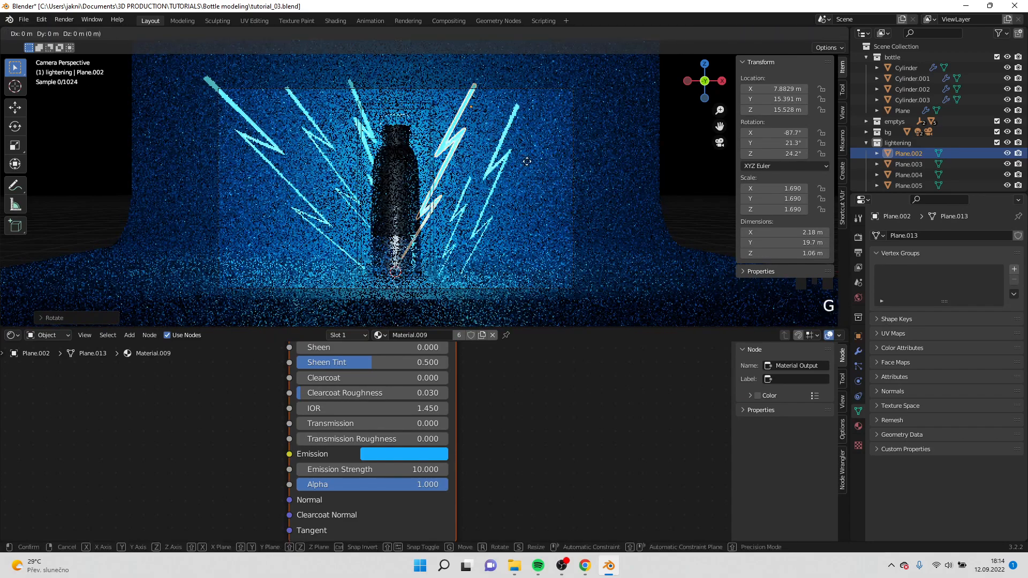
{"action": "left_click", "coordinate": [547, 159]}
{"action": "key", "text": "r"}
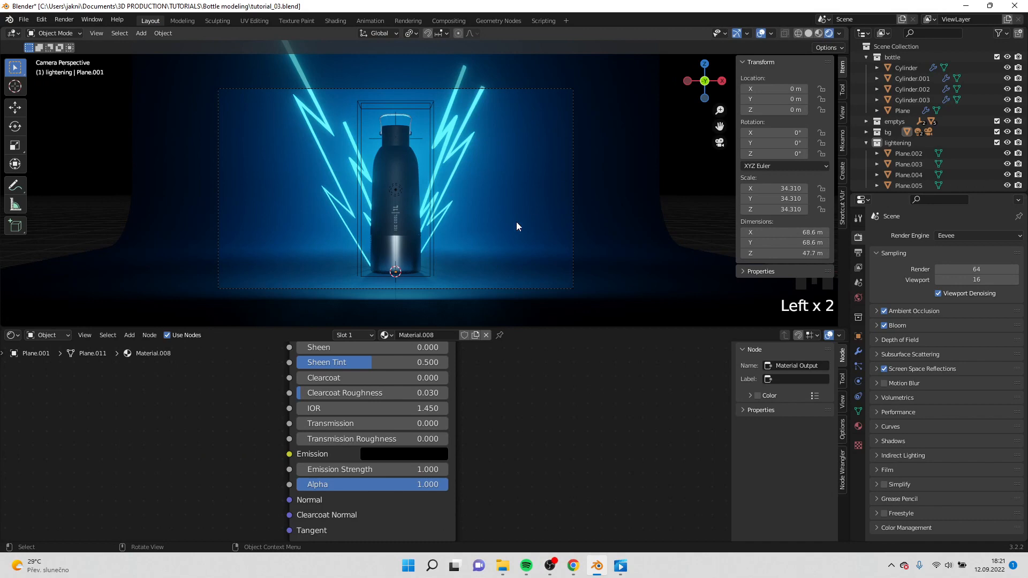
Step: Switch the render engine to Cycles and set the render Max Samples to 50
{"action": "left_click", "coordinate": [953, 236]}
{"action": "left_click", "coordinate": [961, 272]}
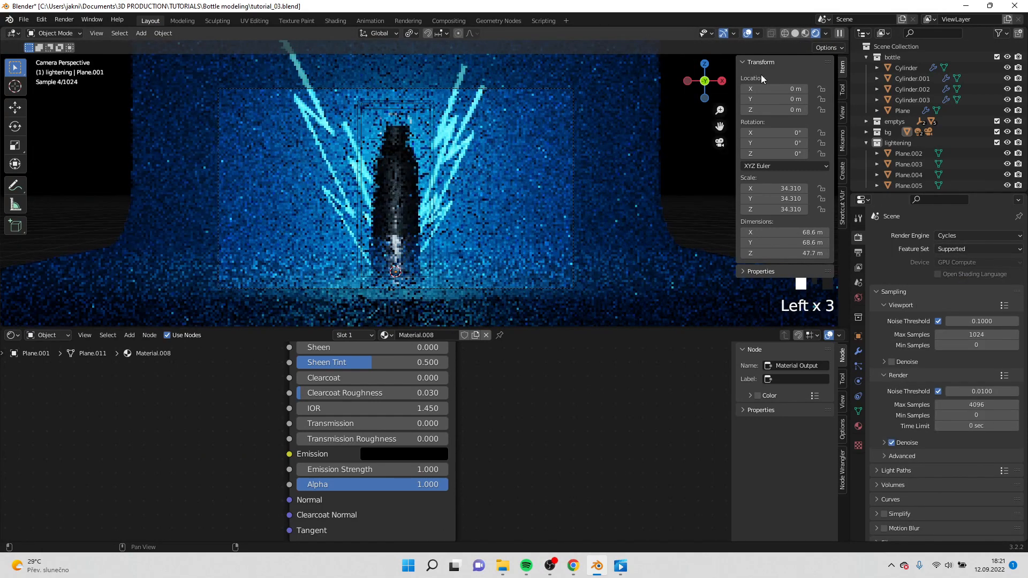
{"action": "scroll", "coordinate": [983, 339], "scroll_direction": "down", "scroll_amount": 4}
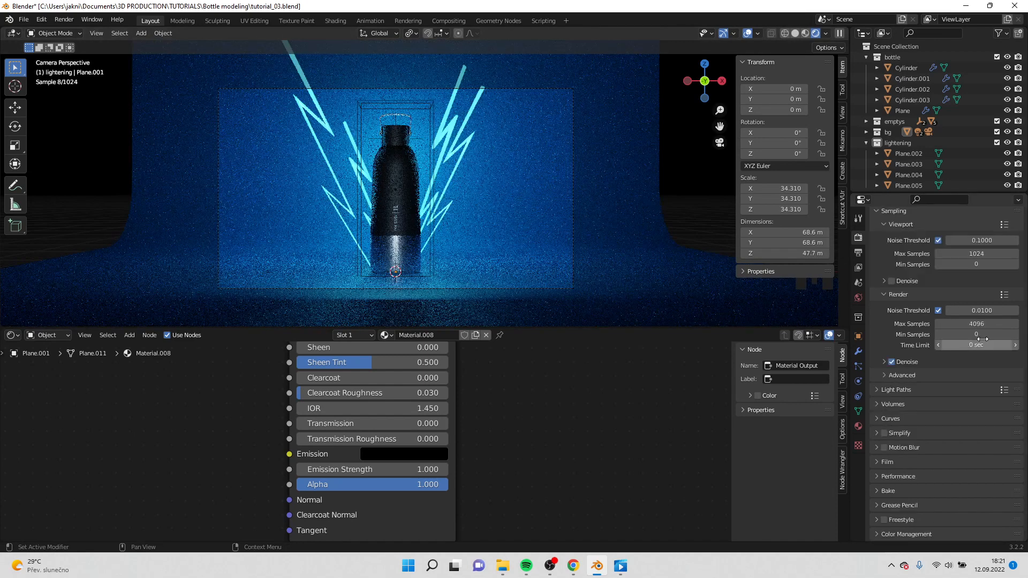
{"action": "left_click", "coordinate": [981, 324]}
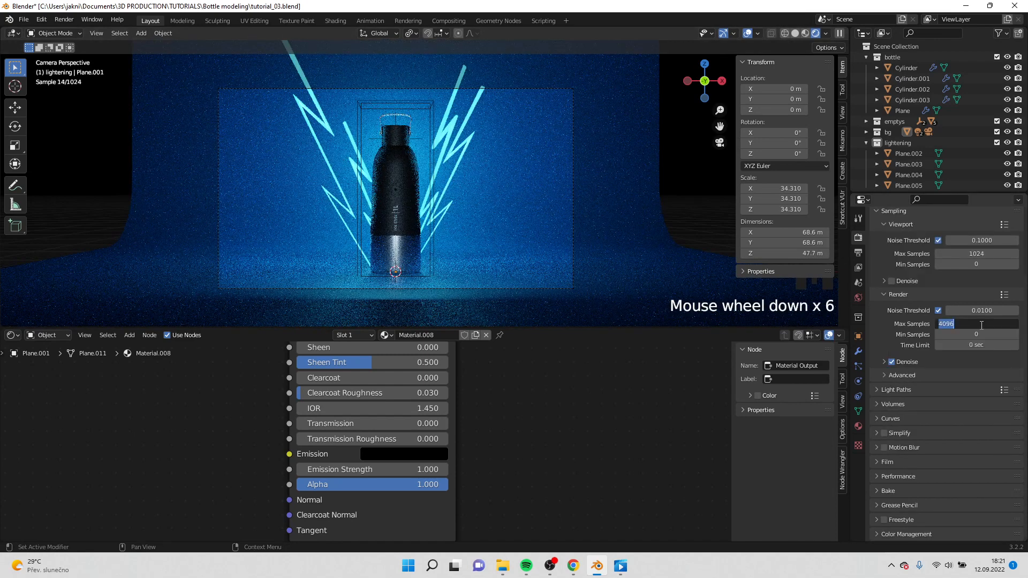
{"action": "type", "text": "50"}
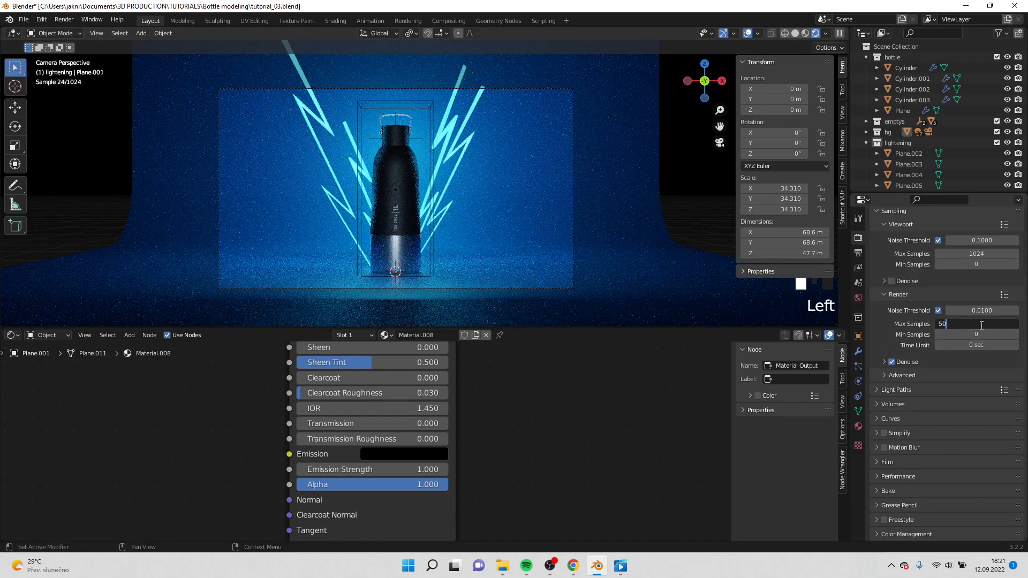
{"action": "key", "text": "Return"}
{"action": "scroll", "coordinate": [913, 358], "scroll_direction": "up", "scroll_amount": 2}
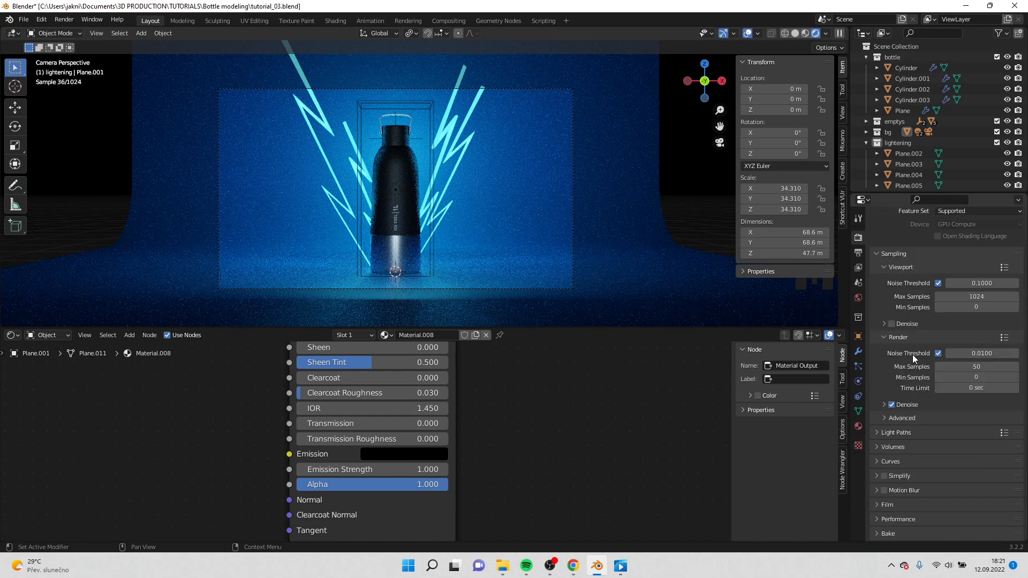
{"action": "scroll", "coordinate": [913, 354], "scroll_direction": "up", "scroll_amount": 1}
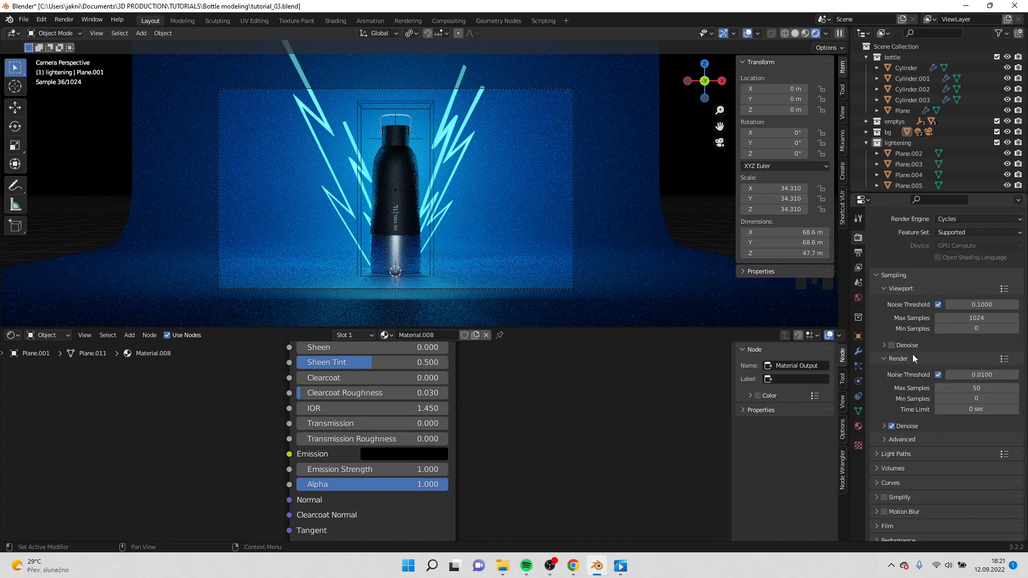
Step: Render a test image of the bottle scene, then close the render window
{"action": "left_click", "coordinate": [83, 21]}
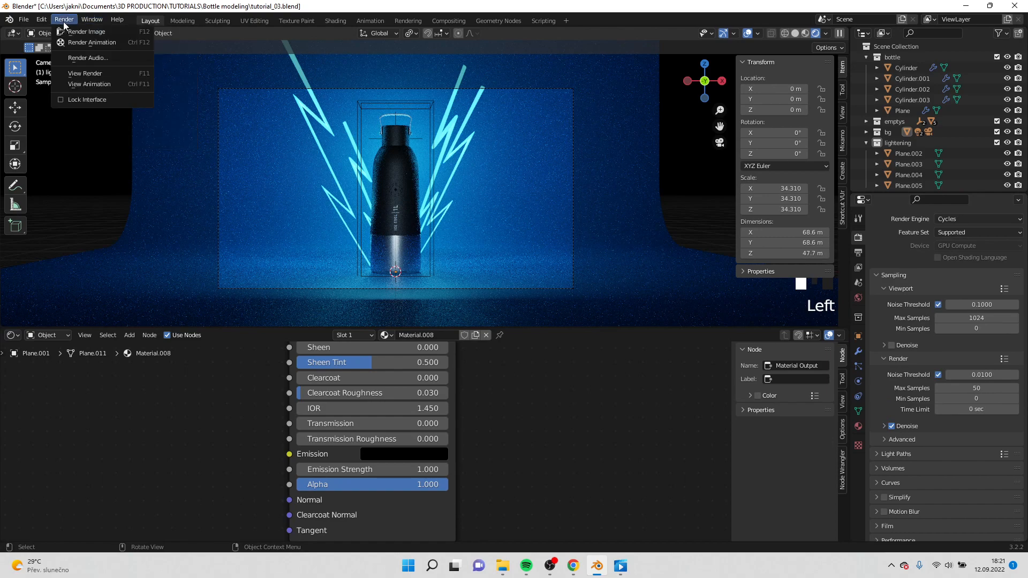
{"action": "left_click", "coordinate": [68, 31]}
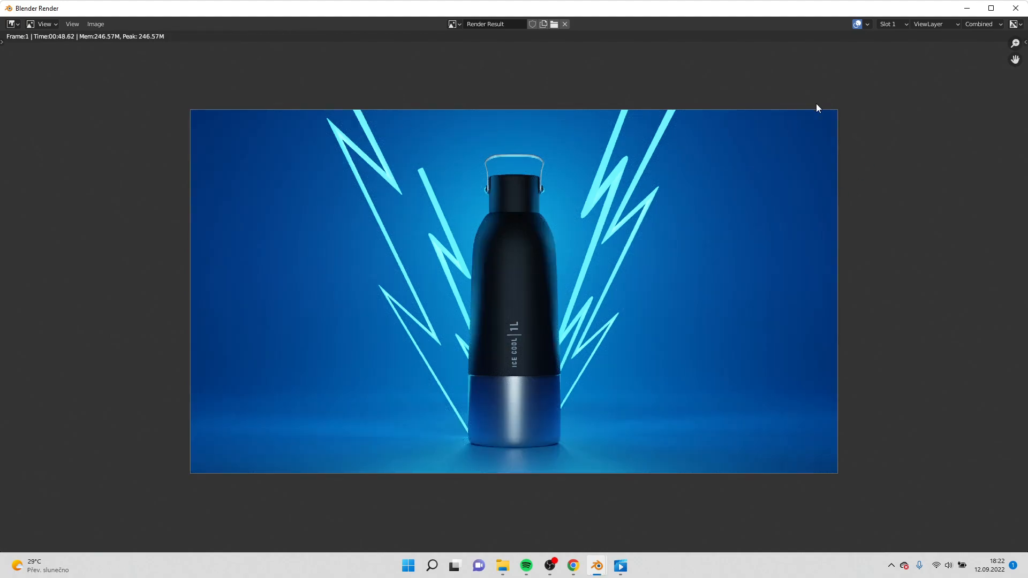
{"action": "left_click", "coordinate": [1016, 8]}
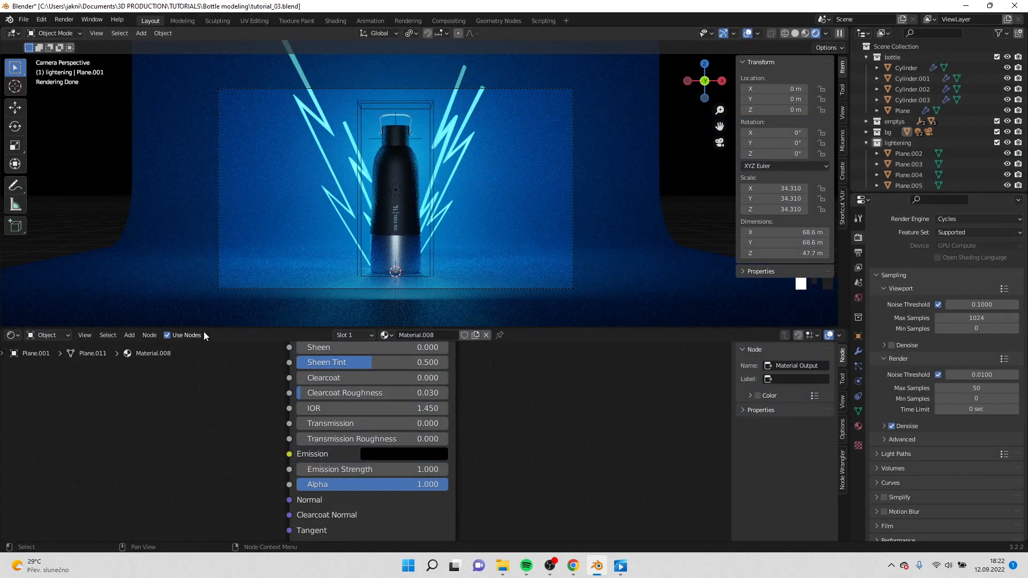
Step: Enlarge the node editor area, split the 3D viewport into two side-by-side areas and show the camera view in material preview
{"action": "left_click_drag", "start_coordinate": [223, 327], "coordinate": [224, 272]}
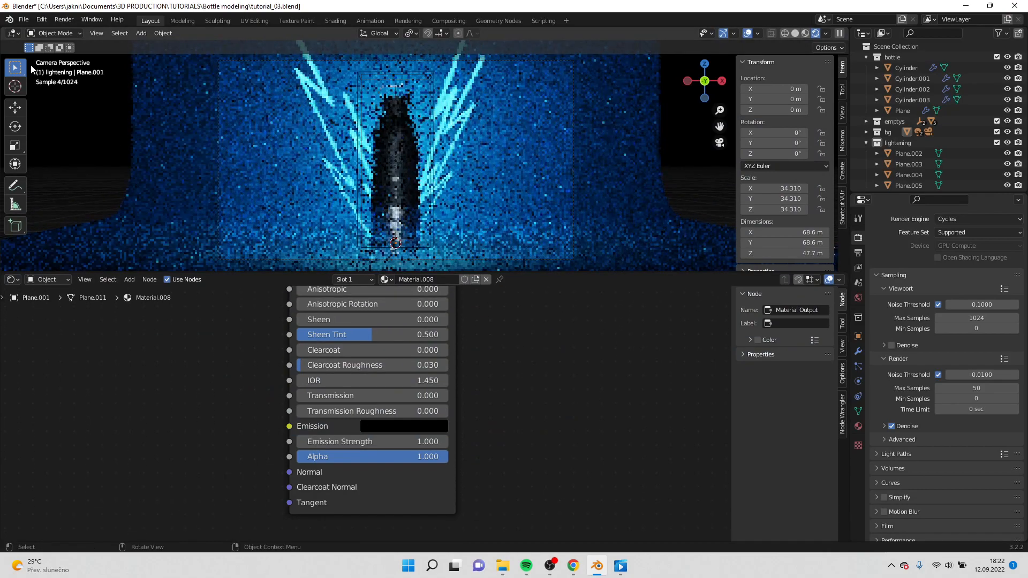
{"action": "left_click_drag", "start_coordinate": [2, 29], "coordinate": [449, 37]}
{"action": "left_click", "coordinate": [805, 35]}
Step: Turn one of the split viewports into an Image Editor showing the Render Result fitted to the area
{"action": "left_click", "coordinate": [16, 35]}
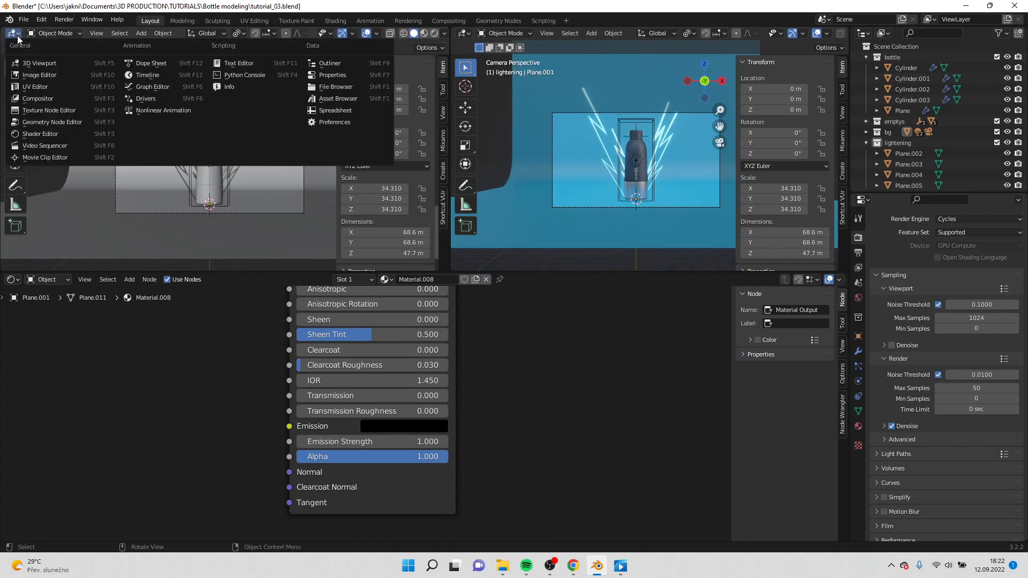
{"action": "left_click", "coordinate": [52, 76]}
{"action": "left_click", "coordinate": [179, 34]}
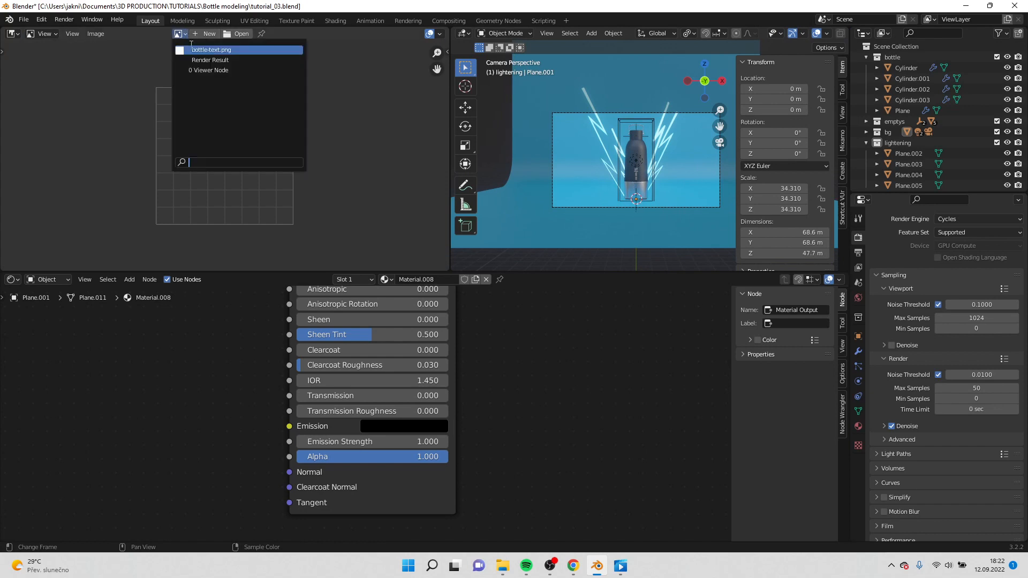
{"action": "left_click", "coordinate": [210, 60]}
{"action": "key", "text": "Home"}
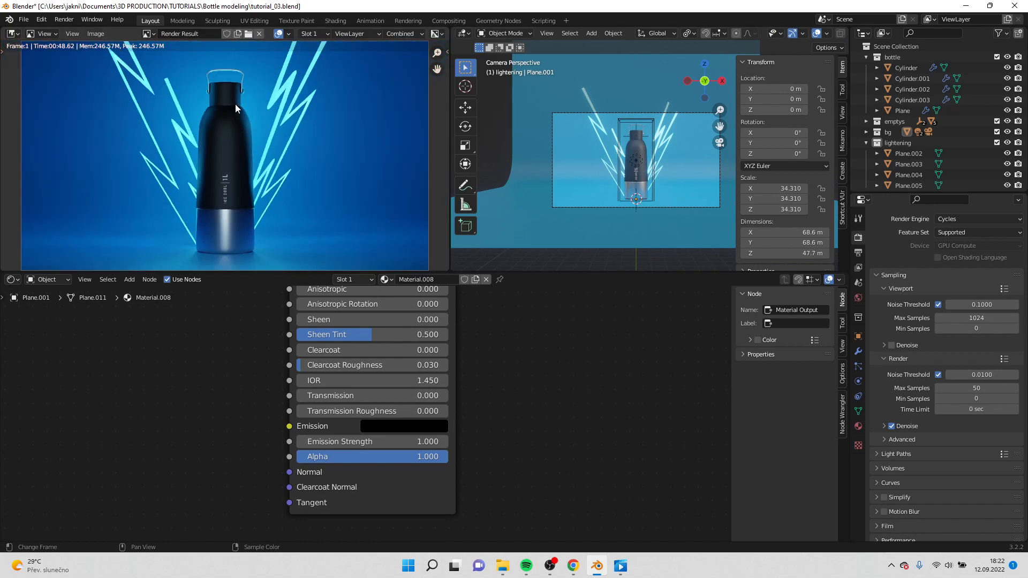
Step: Change the node editor to the Compositor, enable nodes and move the Composite node away from Render Layers
{"action": "left_click", "coordinate": [22, 283]}
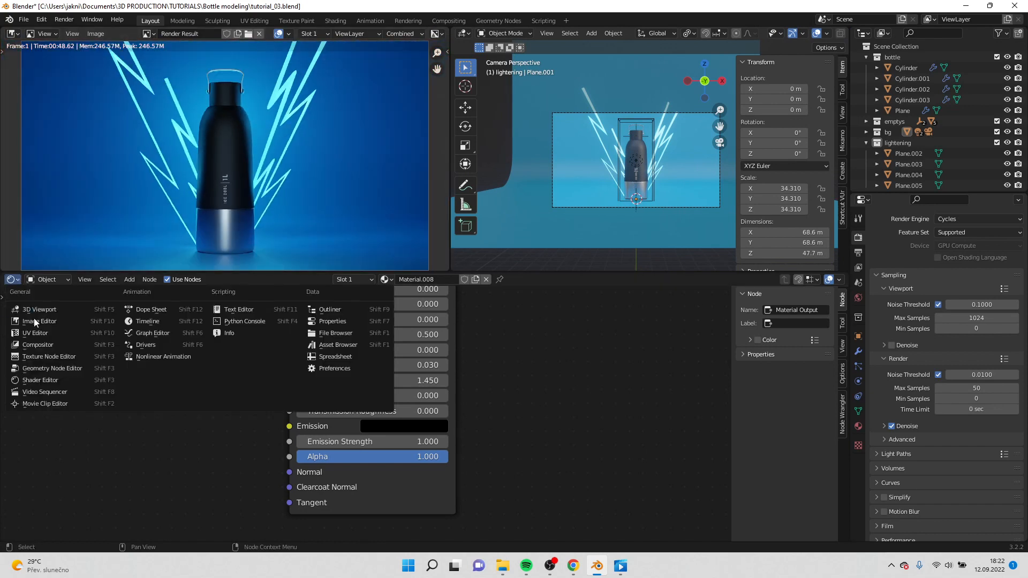
{"action": "left_click", "coordinate": [44, 348]}
{"action": "middle_click_drag", "start_coordinate": [295, 355], "coordinate": [323, 495]}
{"action": "left_click", "coordinate": [117, 279]}
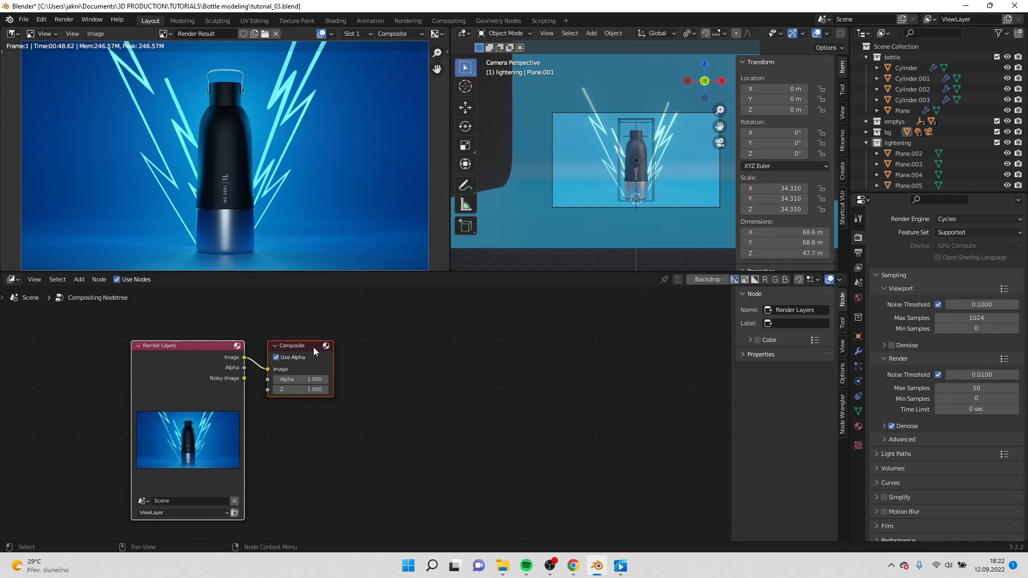
{"action": "middle_click_drag", "start_coordinate": [314, 350], "coordinate": [409, 360]}
{"action": "left_click_drag", "start_coordinate": [415, 364], "coordinate": [557, 367]}
Step: Add a Glare node on the link between the Render Layers and Composite nodes
{"action": "key", "text": "shift+a"}
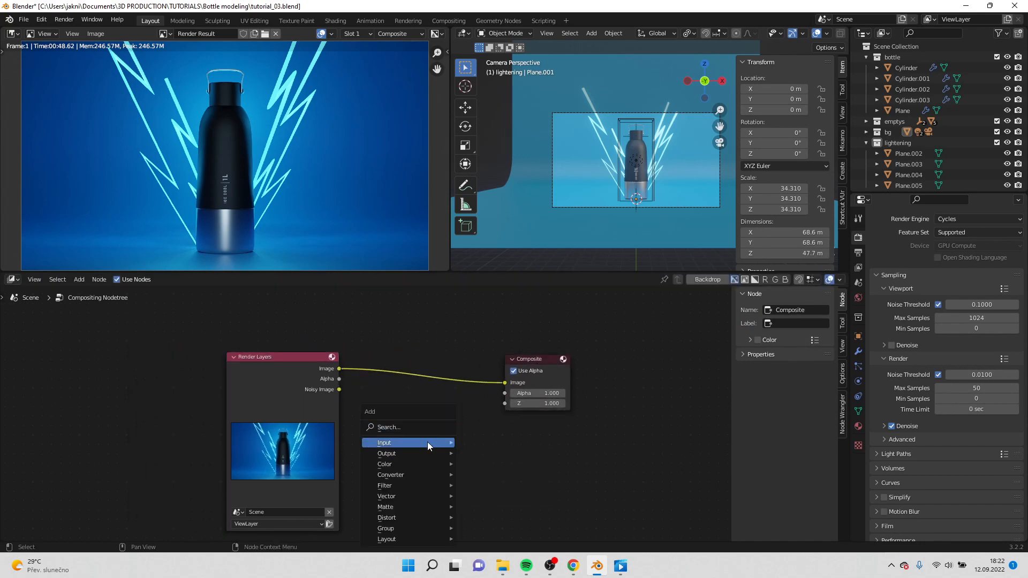
{"action": "left_click", "coordinate": [428, 444]}
{"action": "type", "text": "gla"}
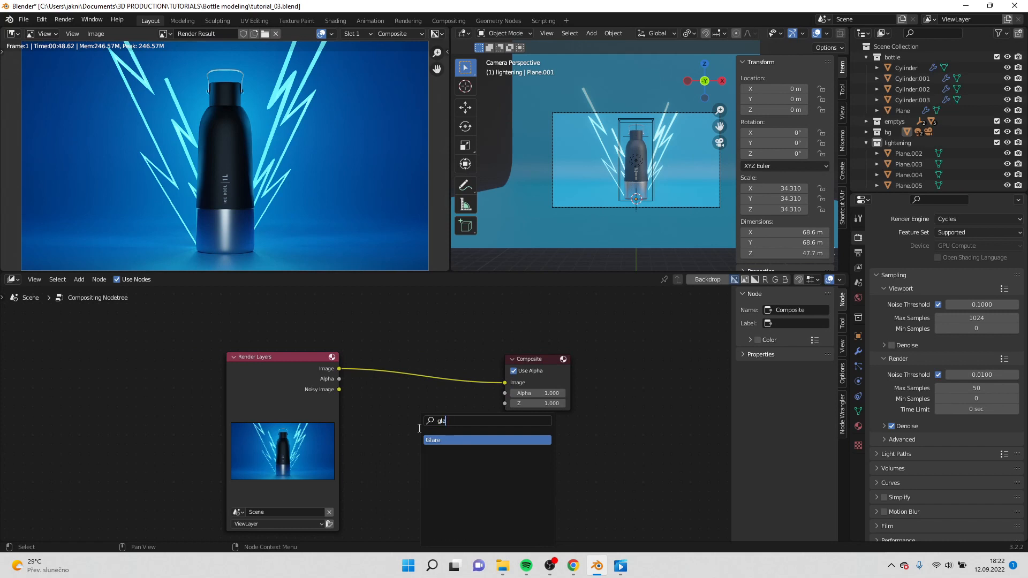
{"action": "left_click", "coordinate": [441, 442]}
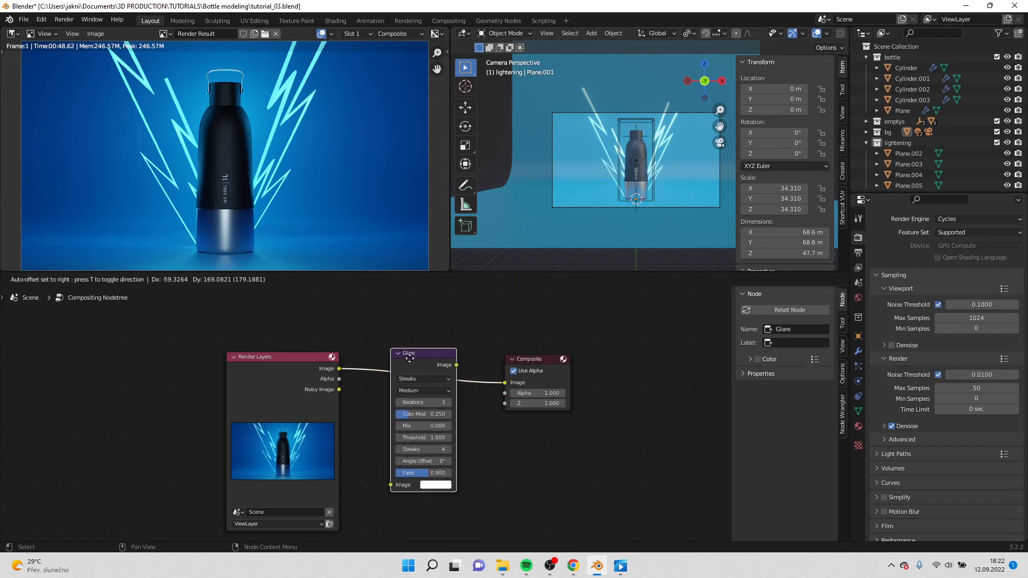
{"action": "left_click", "coordinate": [467, 426]}
Step: Set the Glare node's type to Fog Glow and its size to 7
{"action": "scroll", "coordinate": [484, 421], "scroll_direction": "up", "scroll_amount": 1}
{"action": "middle_click_drag", "start_coordinate": [511, 419], "coordinate": [510, 447]}
{"action": "left_click", "coordinate": [454, 399]}
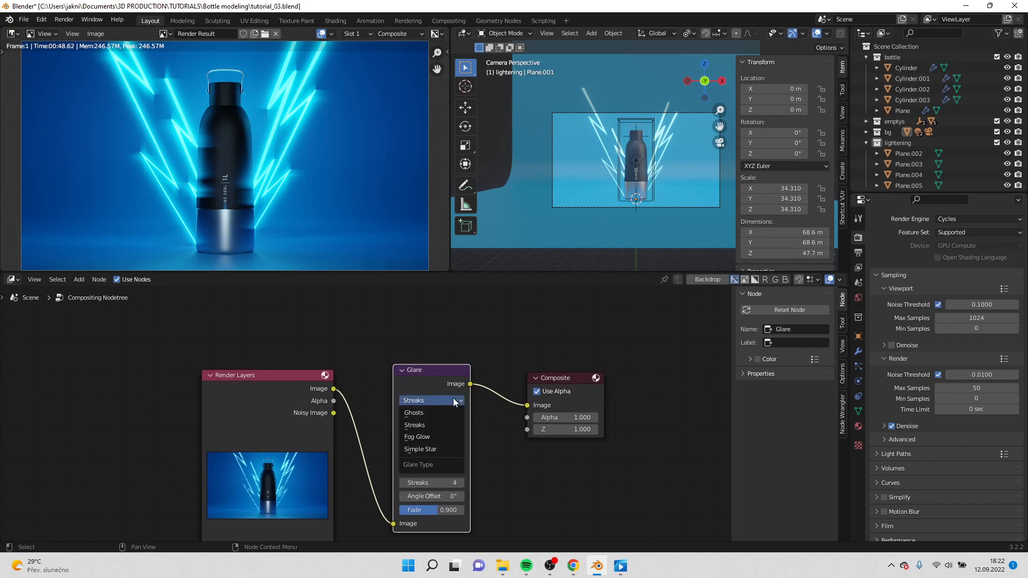
{"action": "left_click", "coordinate": [448, 437]}
{"action": "middle_click_drag", "start_coordinate": [507, 456], "coordinate": [474, 447]}
{"action": "scroll", "coordinate": [501, 444], "scroll_direction": "up", "scroll_amount": 3}
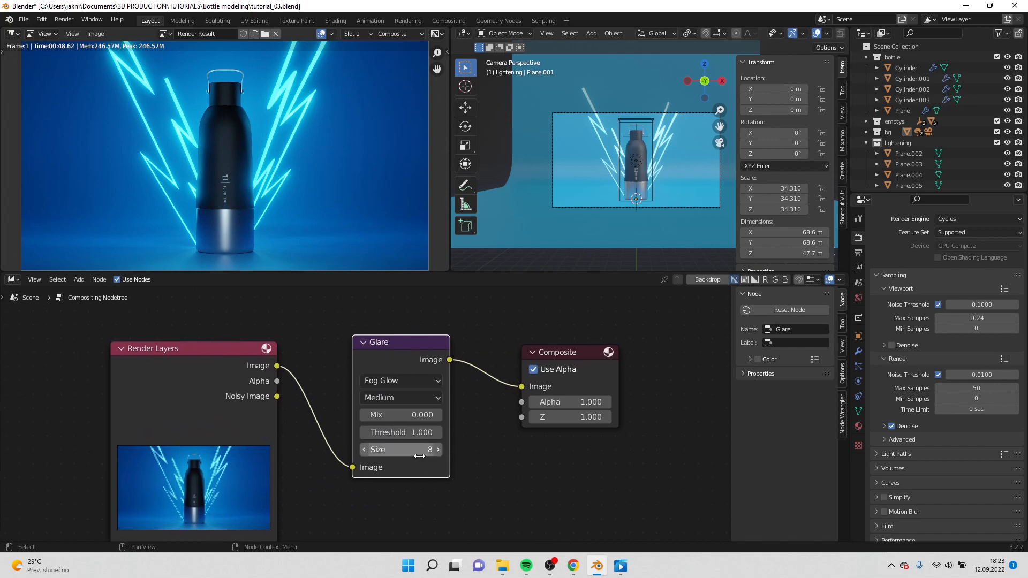
{"action": "left_click", "coordinate": [366, 450]}
{"action": "left_click", "coordinate": [365, 450]}
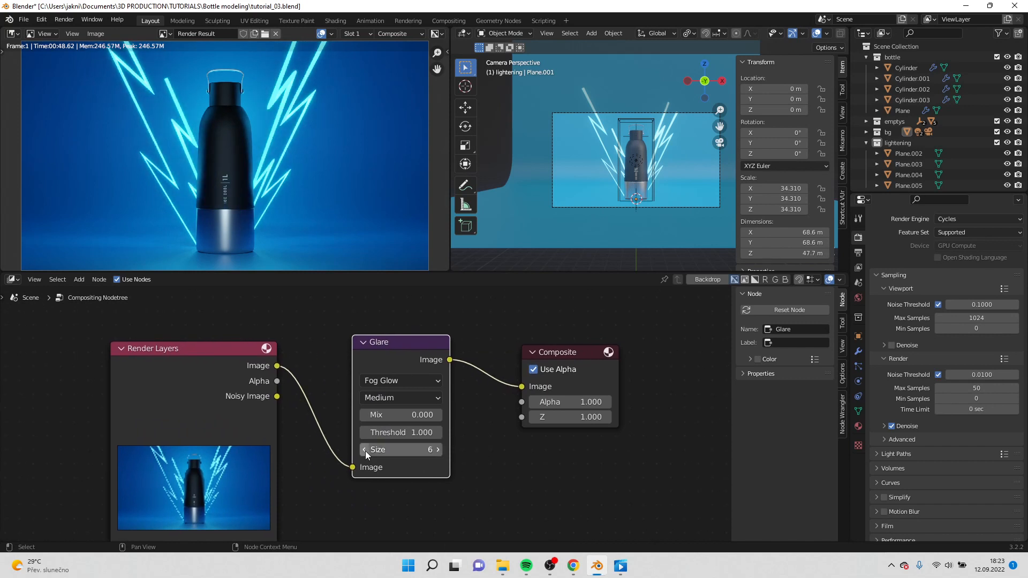
{"action": "left_click", "coordinate": [437, 450]}
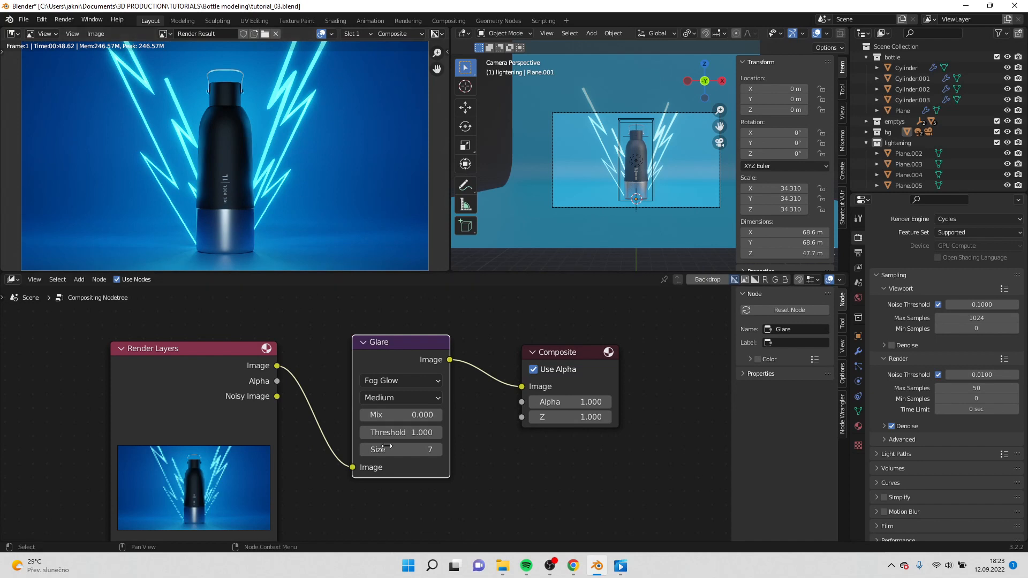
{"action": "scroll", "coordinate": [305, 339], "scroll_direction": "down", "scroll_amount": 3}
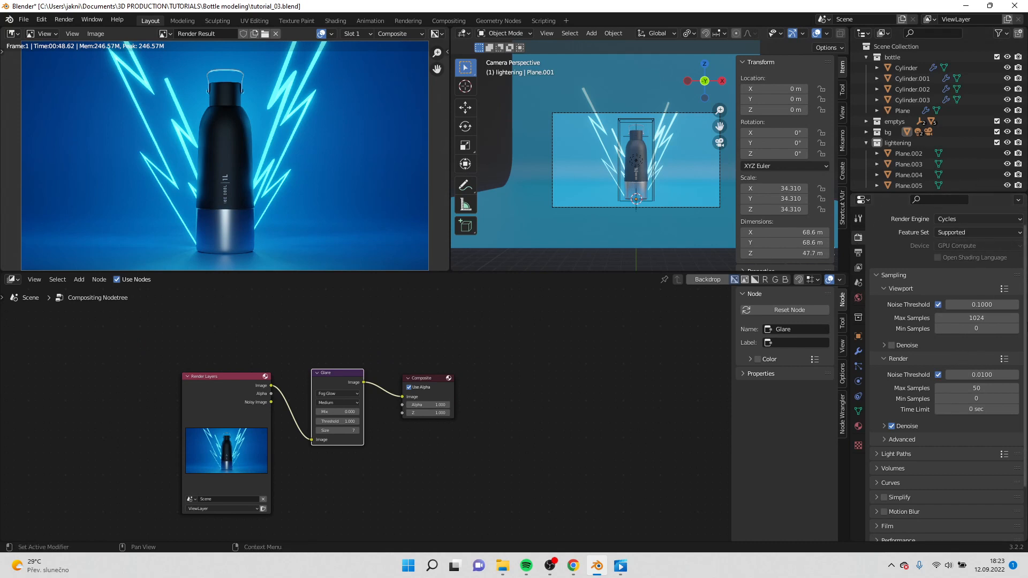
Step: Raise the render Max Samples to 350
{"action": "left_click", "coordinate": [978, 389]}
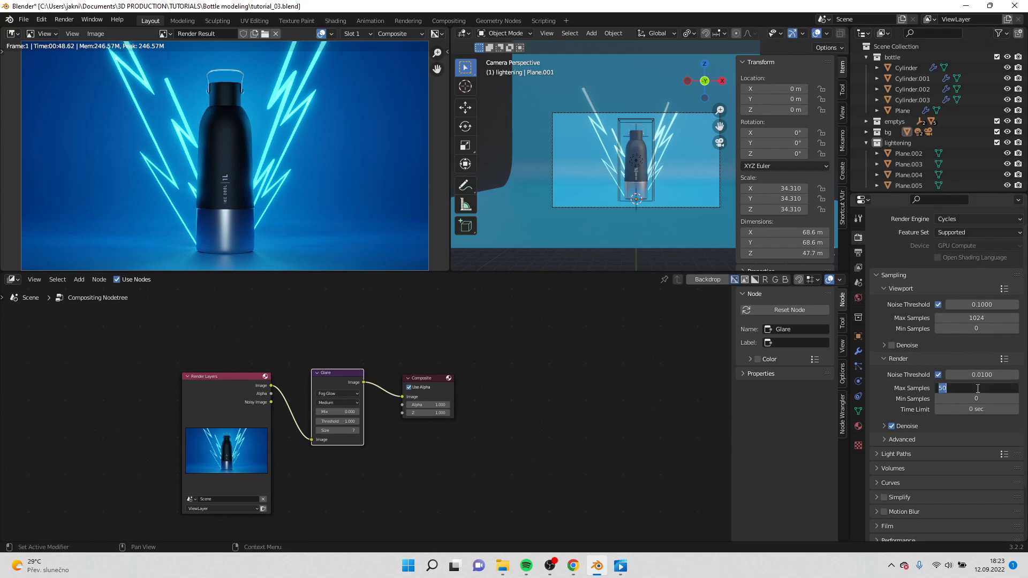
{"action": "type", "text": "350"}
{"action": "key", "text": "Return"}
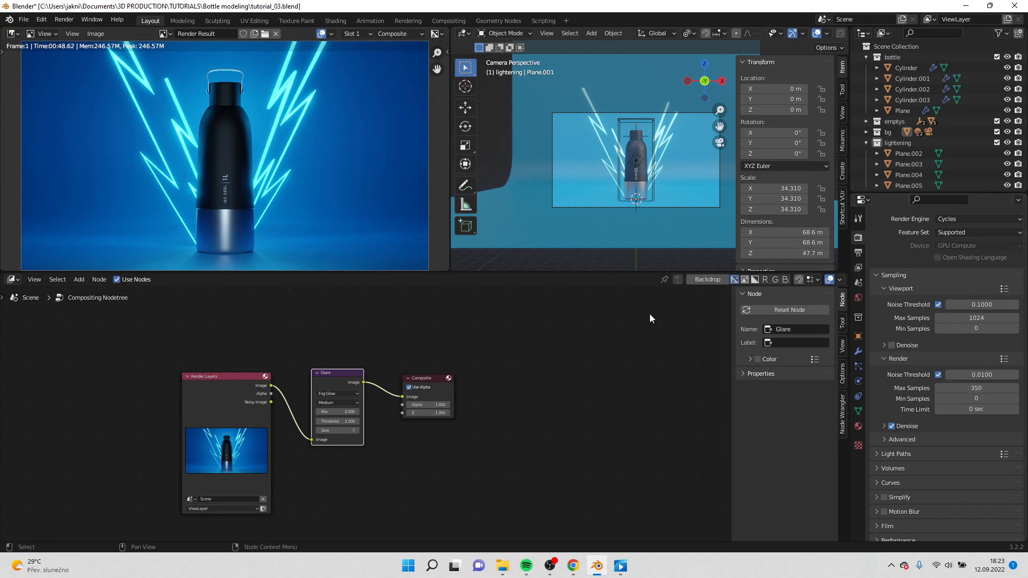
Step: Start rendering the final image and fit the whole frame in the render window
{"action": "left_click", "coordinate": [64, 20]}
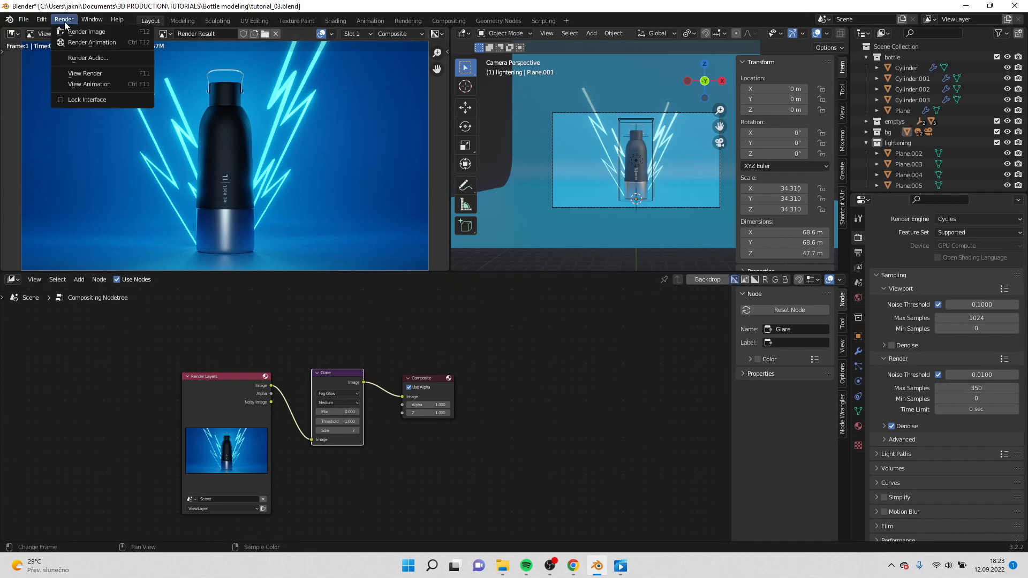
{"action": "left_click", "coordinate": [65, 20]}
{"action": "left_click", "coordinate": [66, 22]}
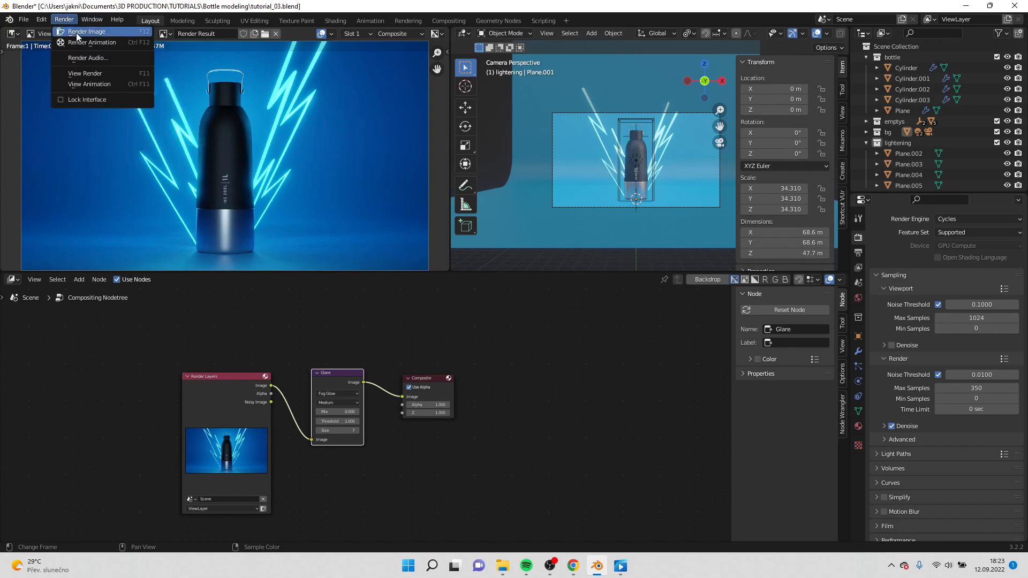
{"action": "left_click", "coordinate": [76, 33]}
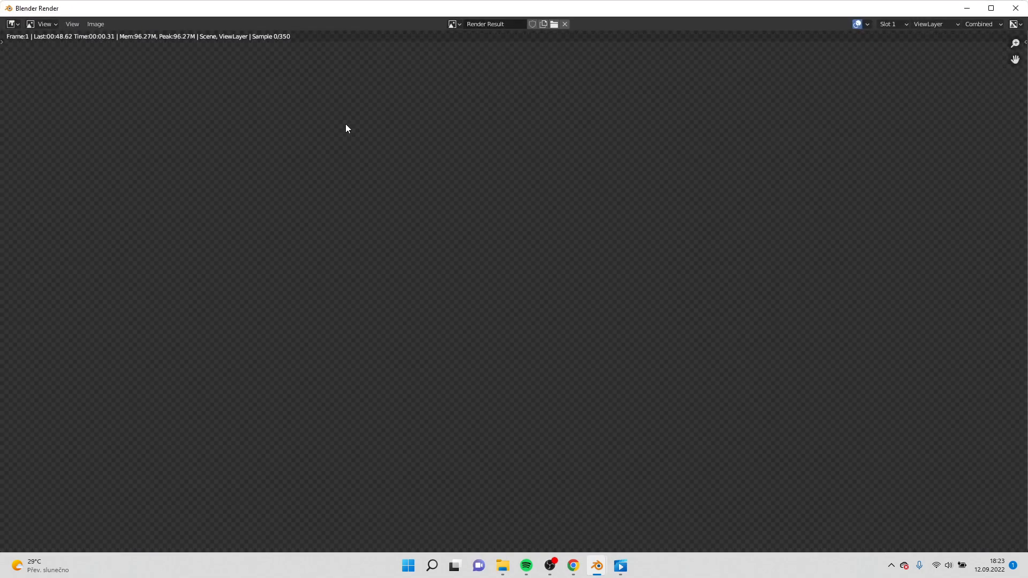
{"action": "scroll", "coordinate": [369, 141], "scroll_direction": "down", "scroll_amount": 2}
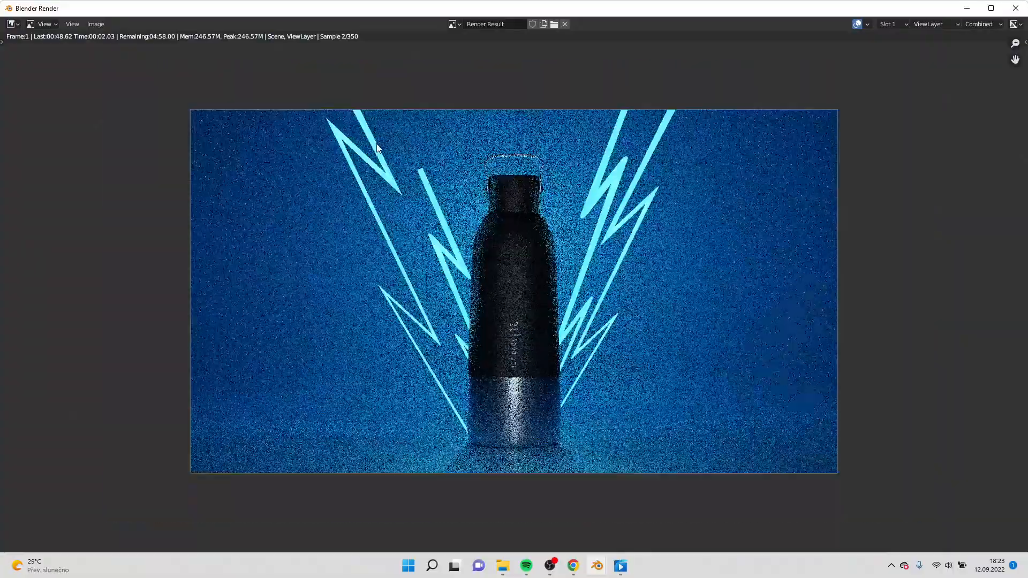